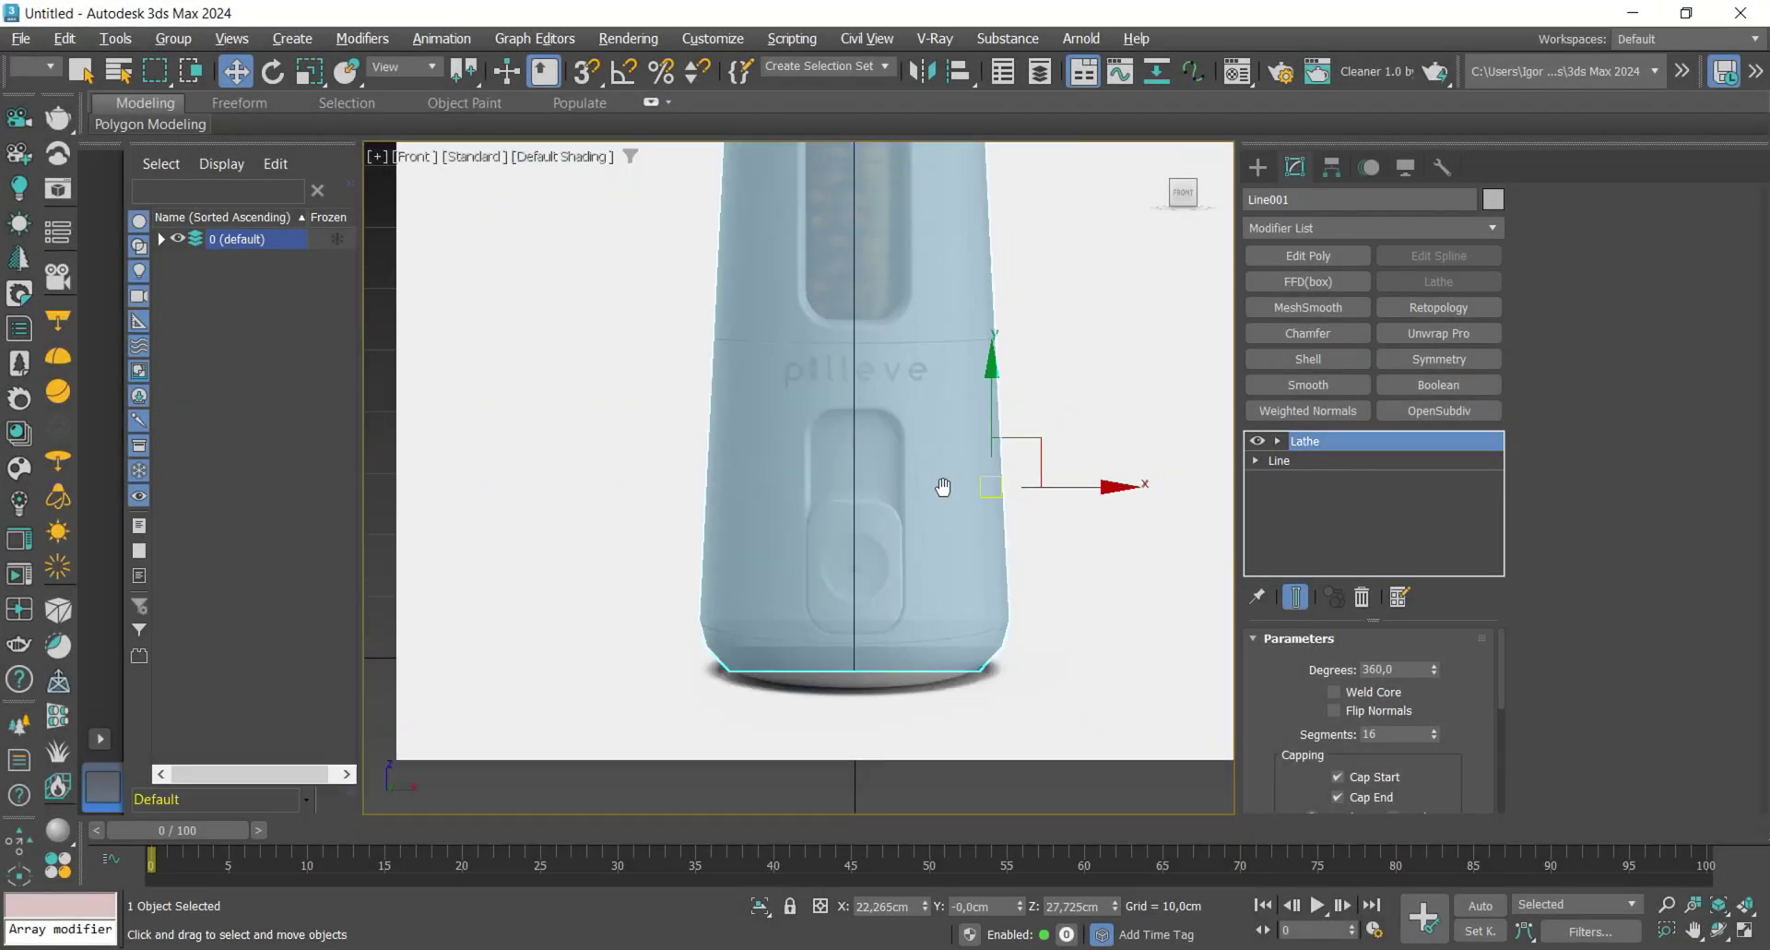
left_click(1331, 169)
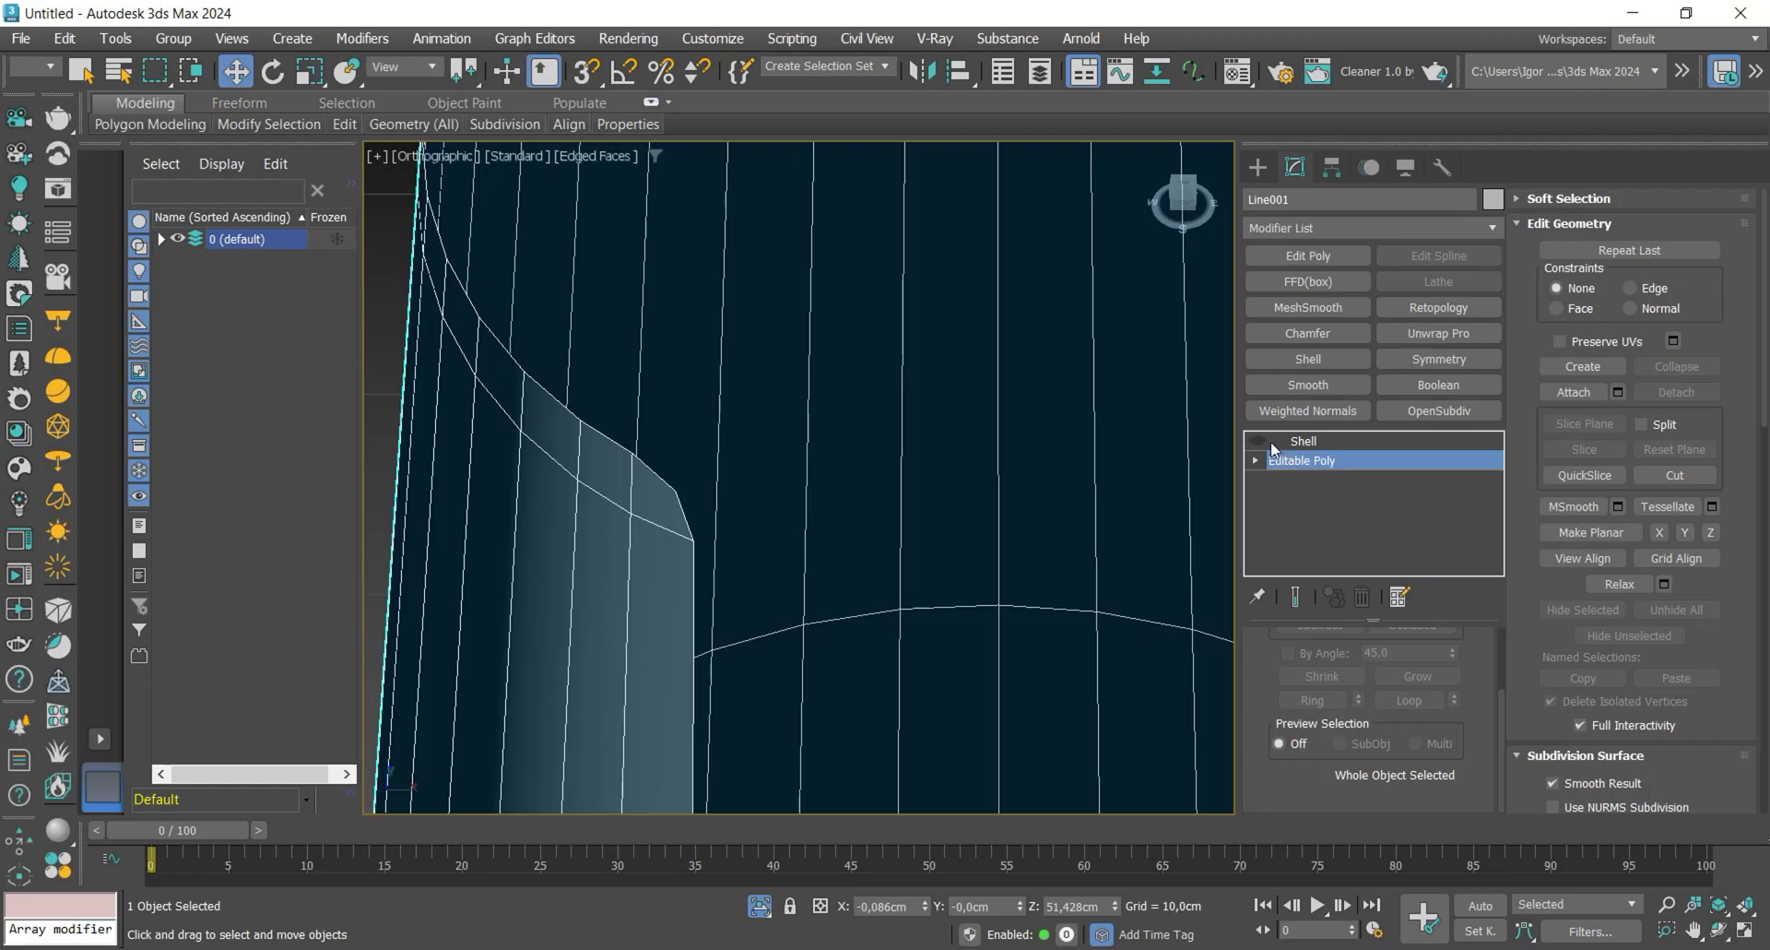
left_click(1300, 441)
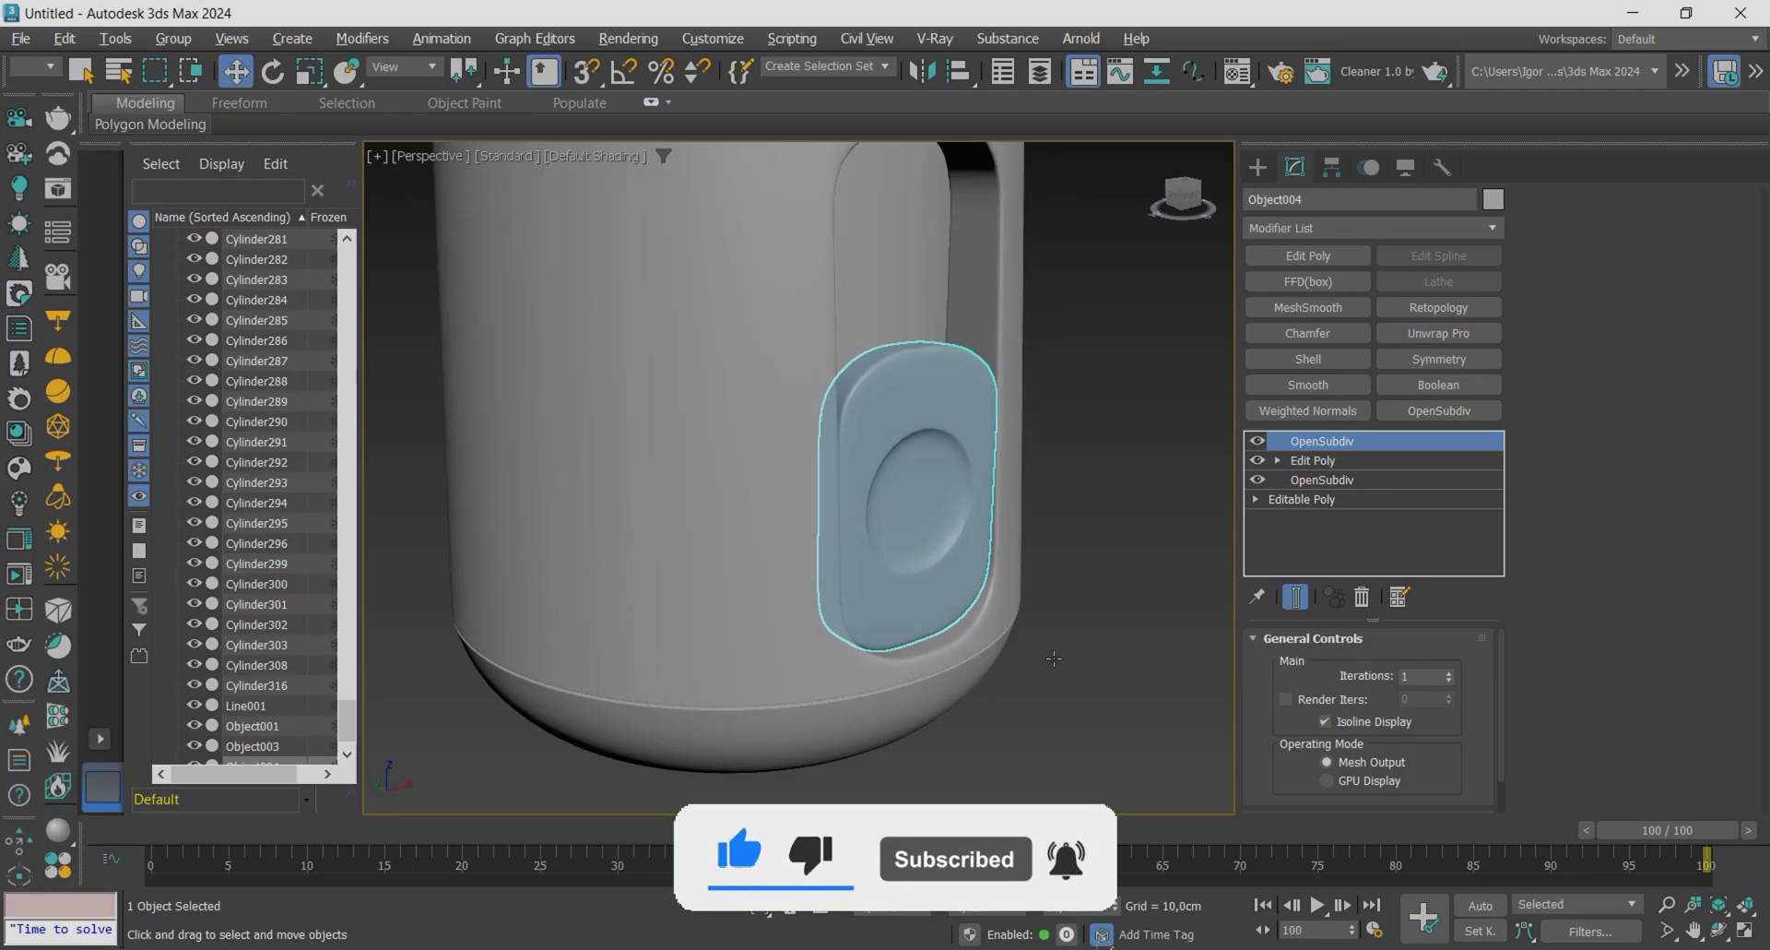
middle_click_drag(1054, 658, 977, 662, "alt")
key("l")
scroll(883, 686, "up", 6)
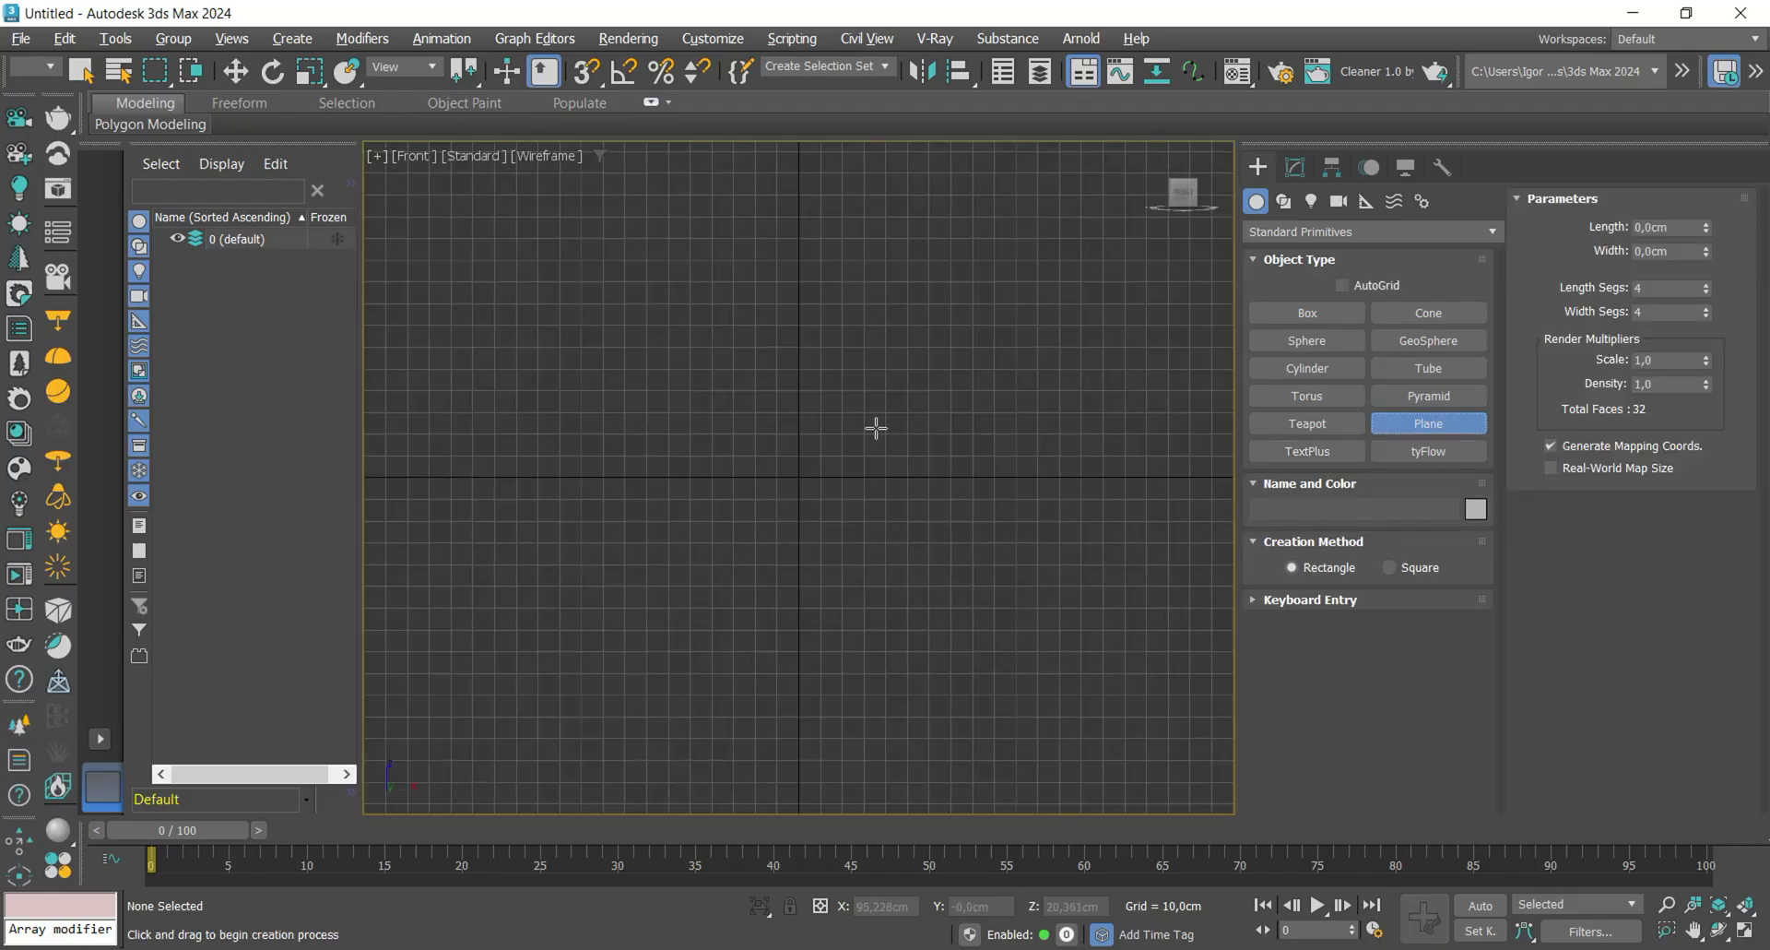
- Create a plane in the front view and set its length and width to 150 cm with 1 segment each way
left_click_drag(707, 380, 855, 528)
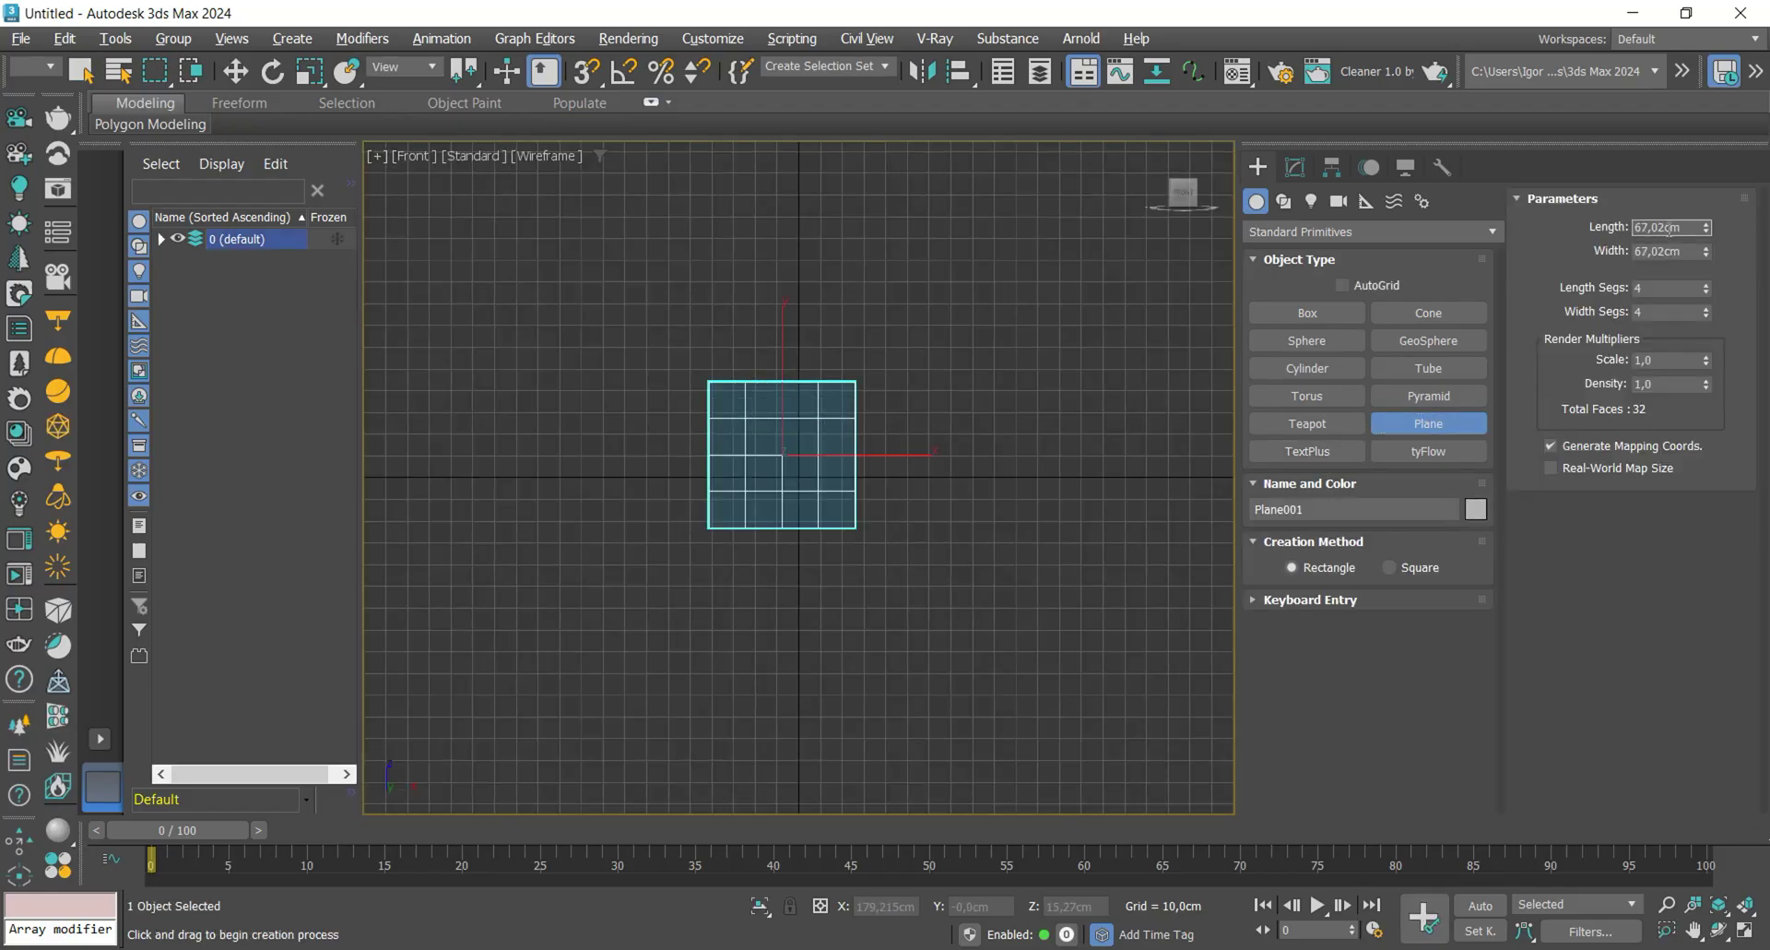
key("Tab")
type("150")
key("Tab")
type("1")
key("Tab")
type("1")
- Move the plane so it is roughly centred on the vertical axis and mostly above the ground line, and display it shaded
middle_click_drag(810, 598, 810, 606)
key("w")
left_click_drag(777, 497, 794, 394)
middle_click_drag(793, 395, 779, 485)
key("F3")
- Add a Bitmap as the base color map of the first Physical Material
key("m")
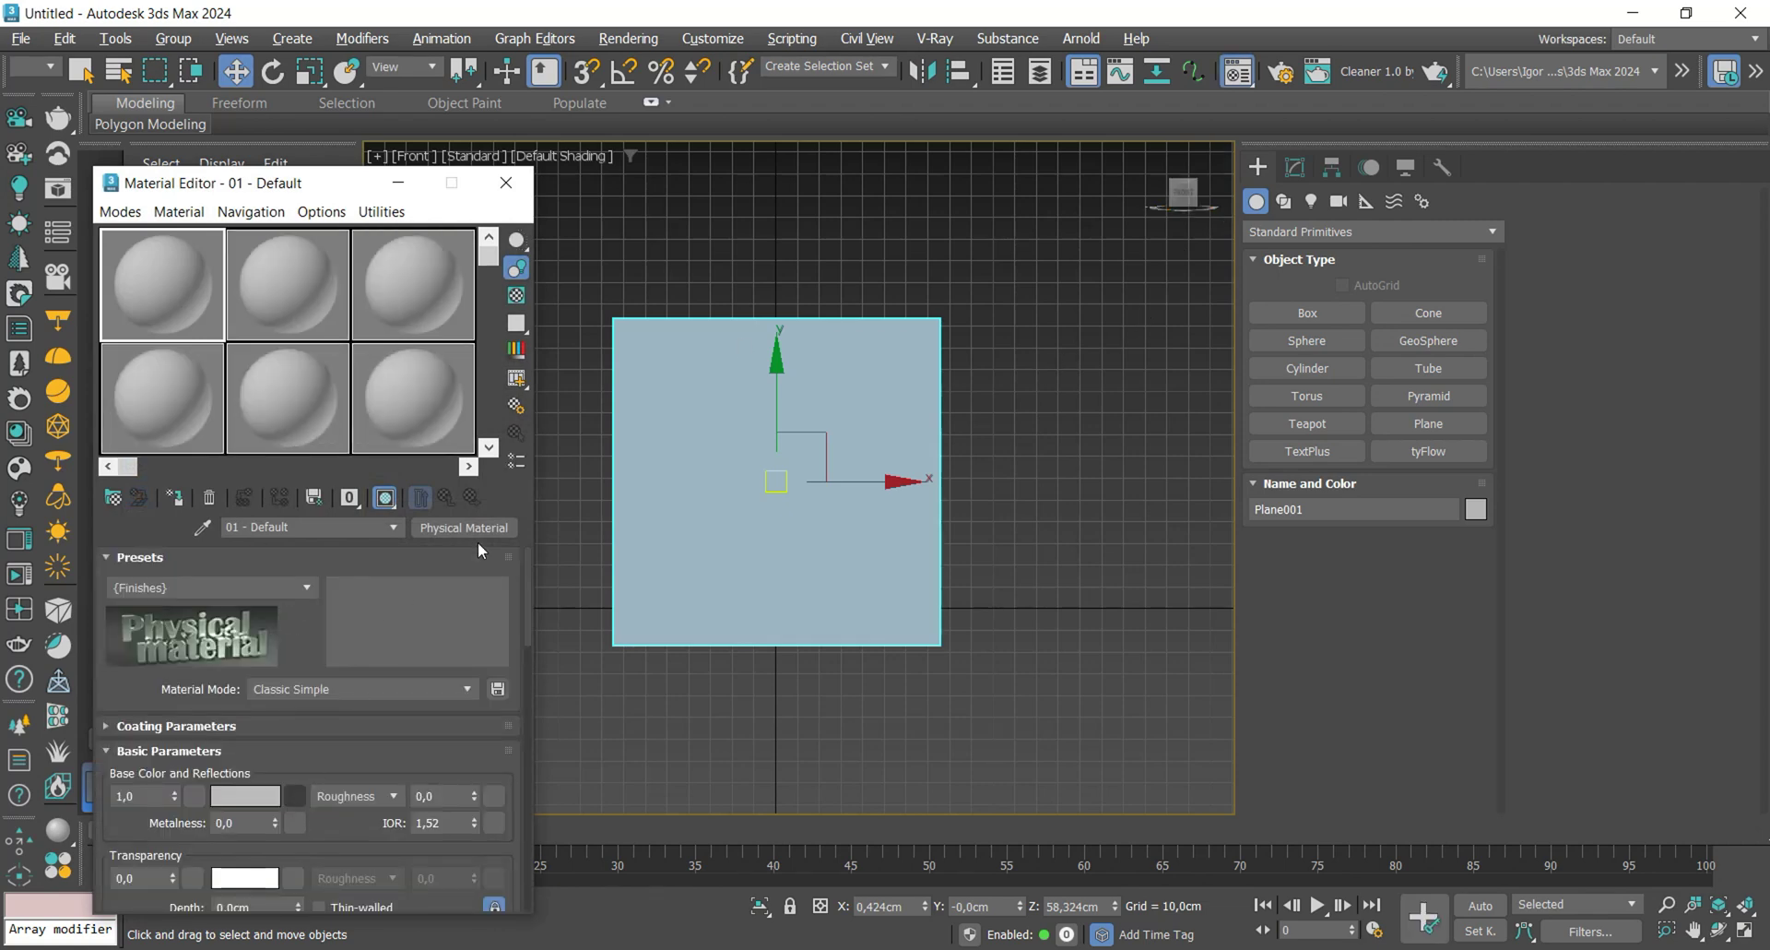
left_click(493, 528)
type("bitmap")
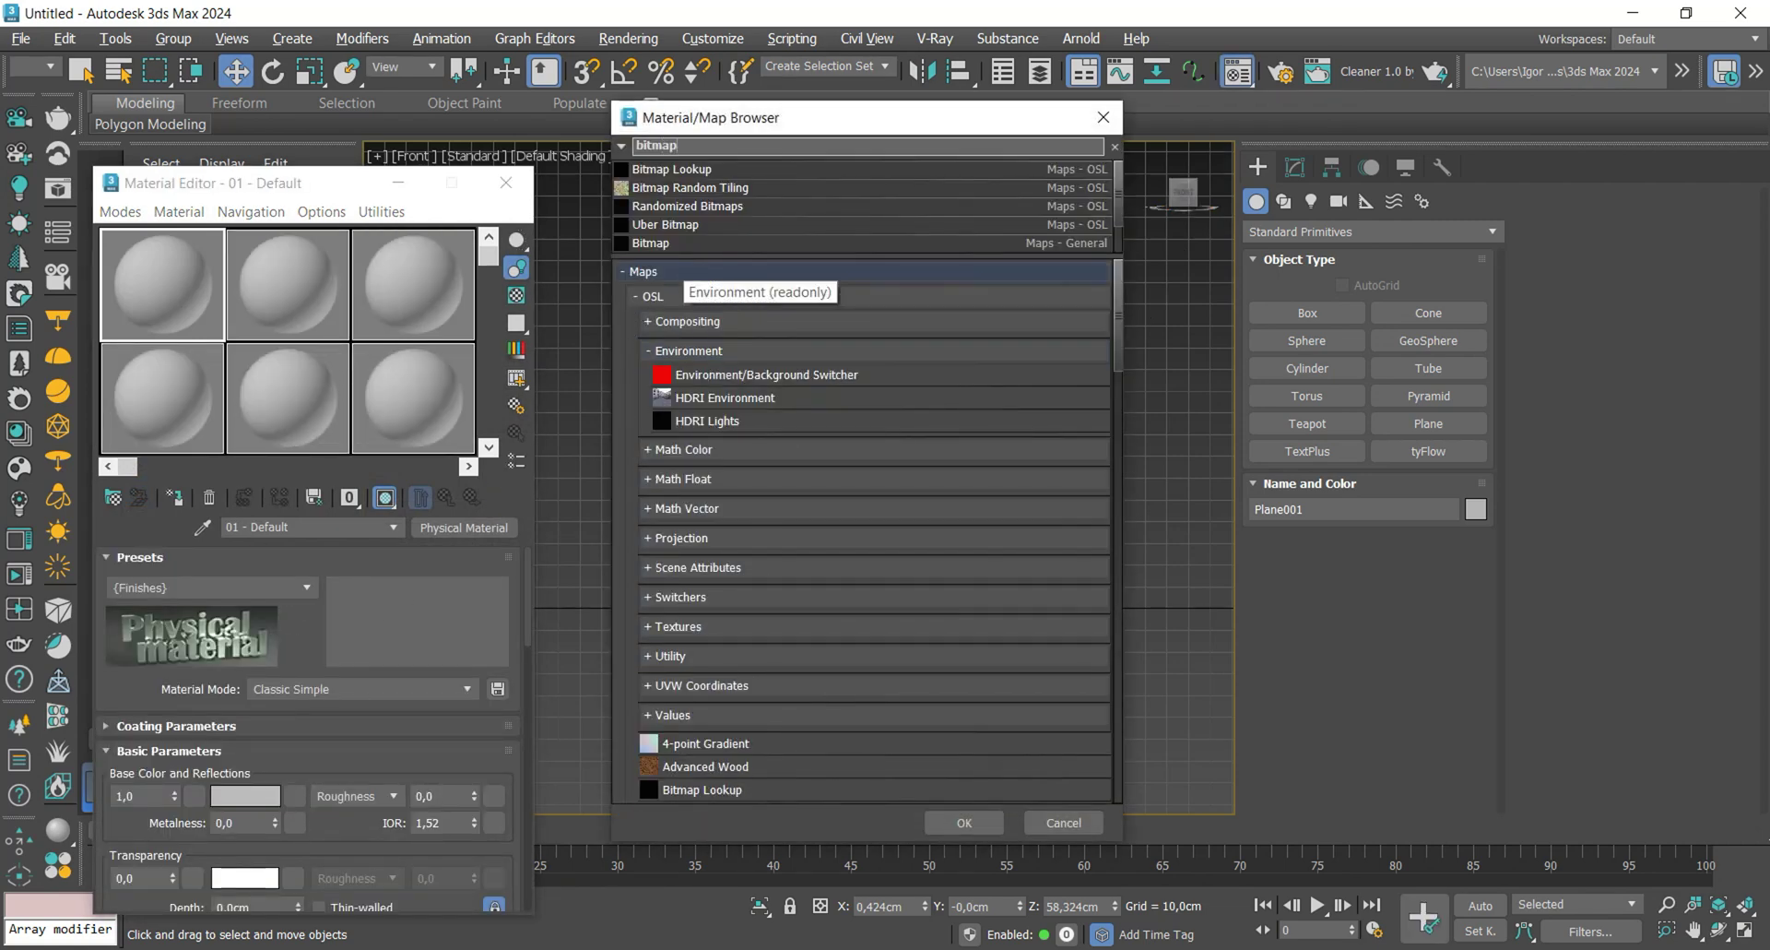
double_click(693, 242)
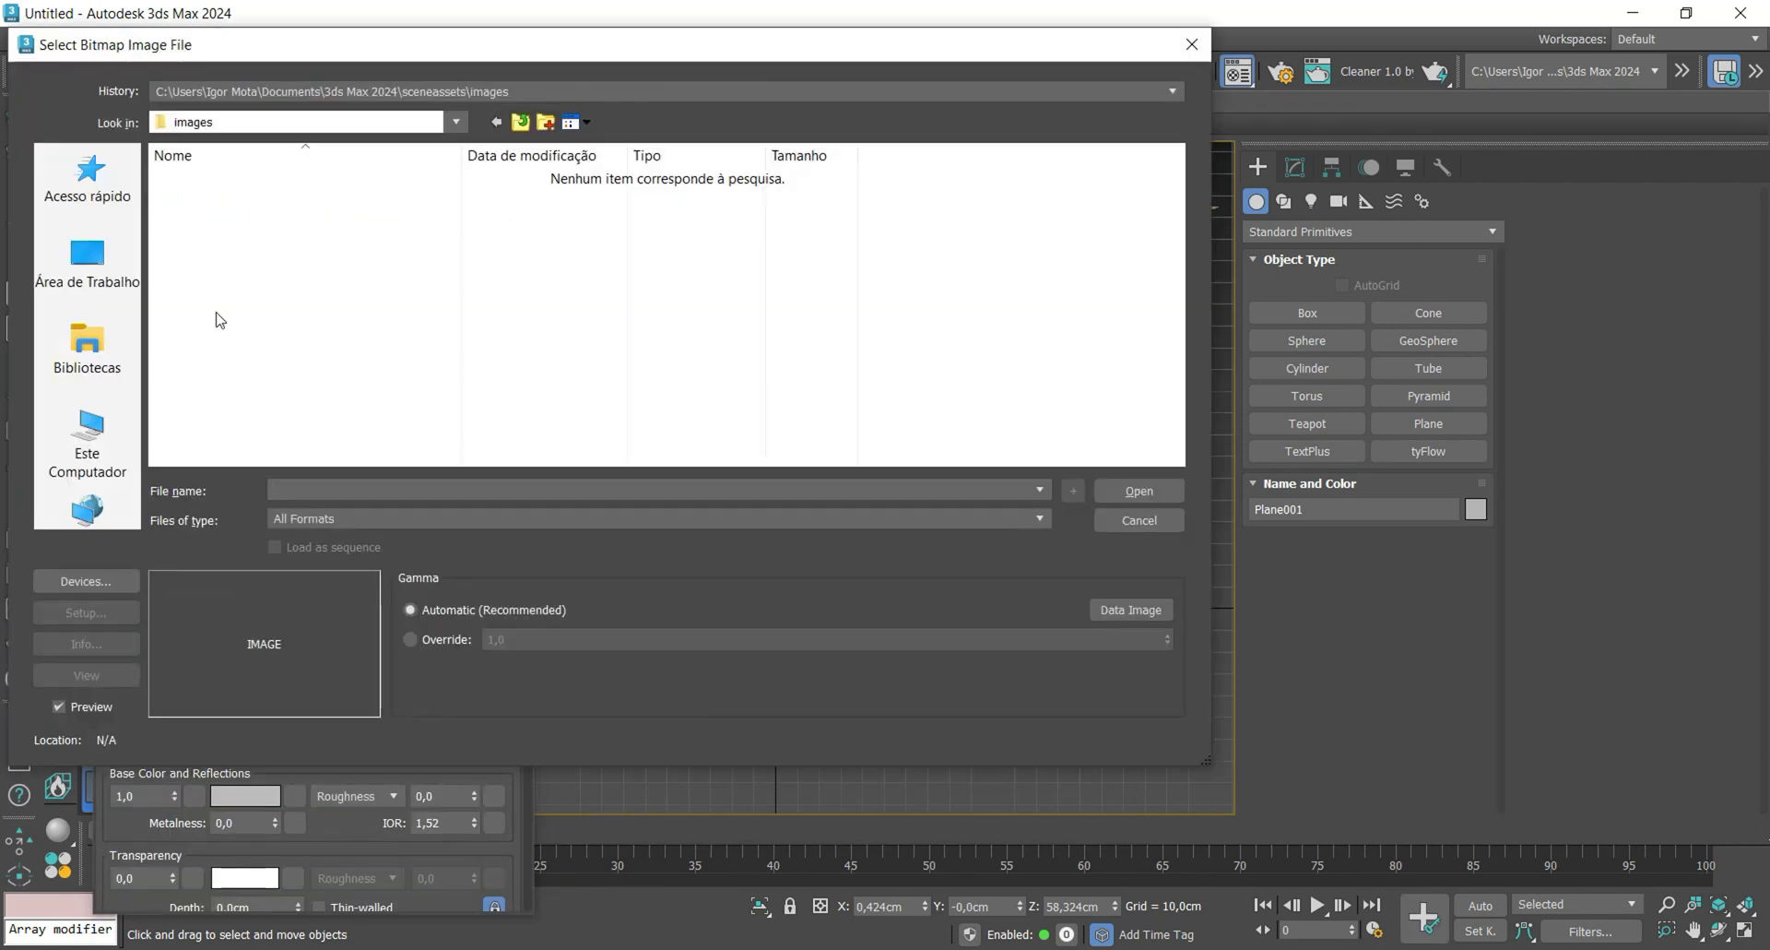
left_click(122, 293)
scroll(525, 369, "down", 2)
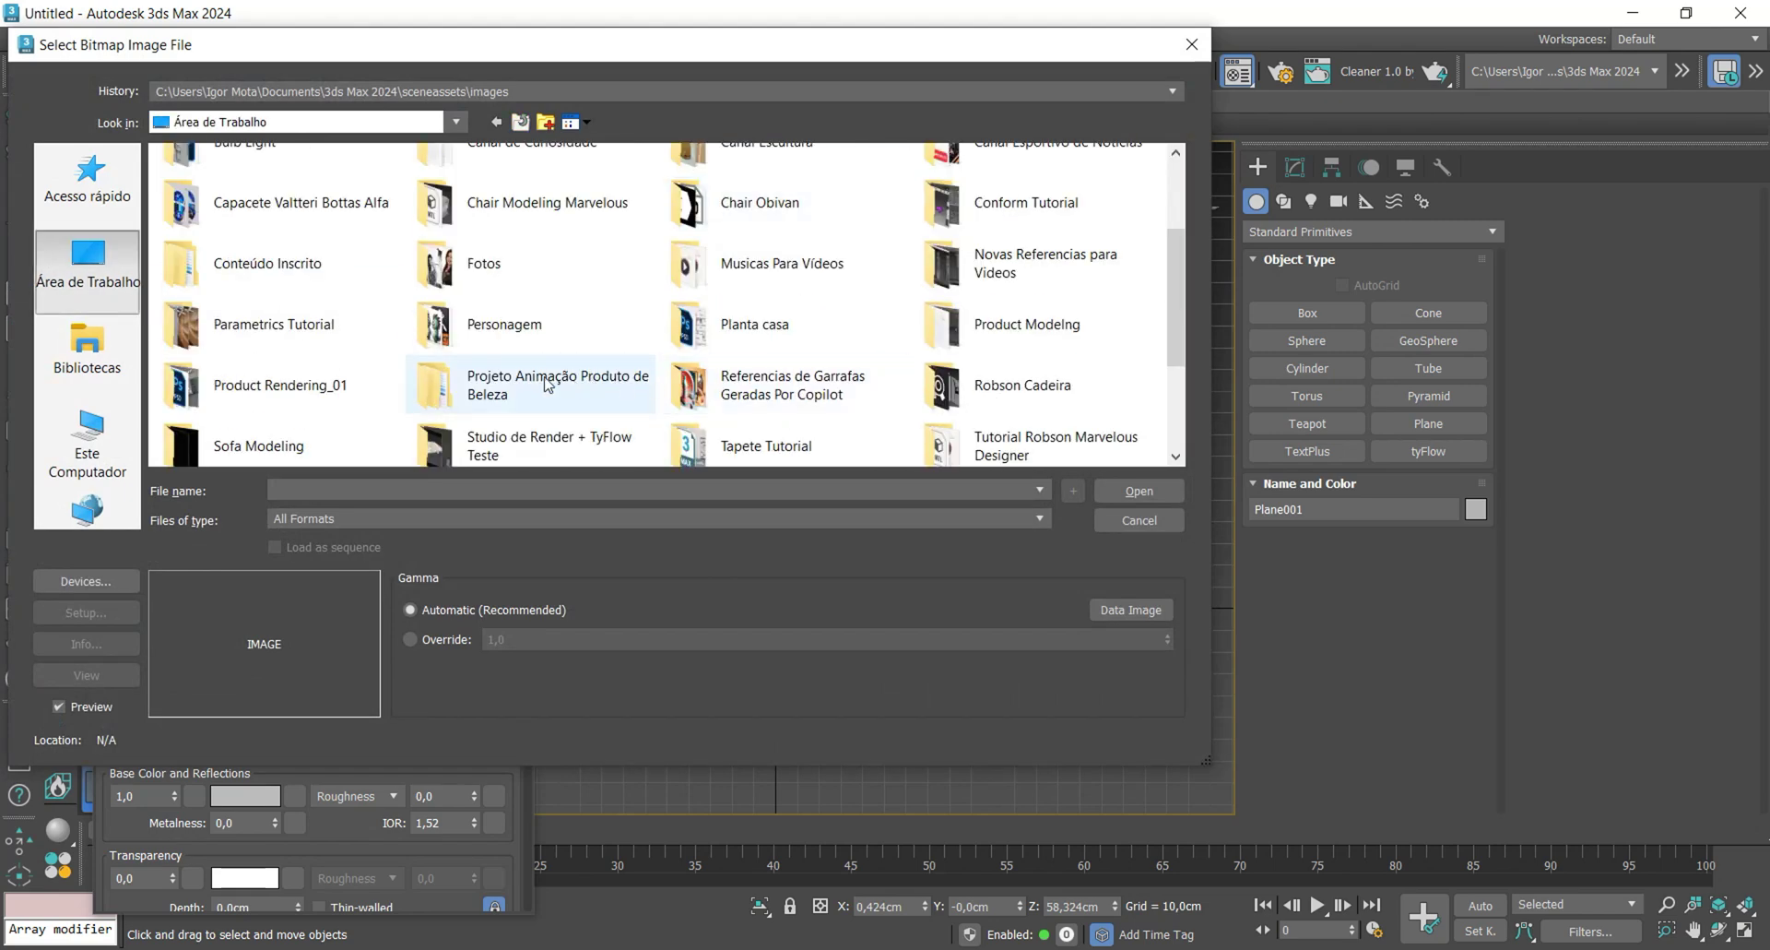
double_click(1014, 263)
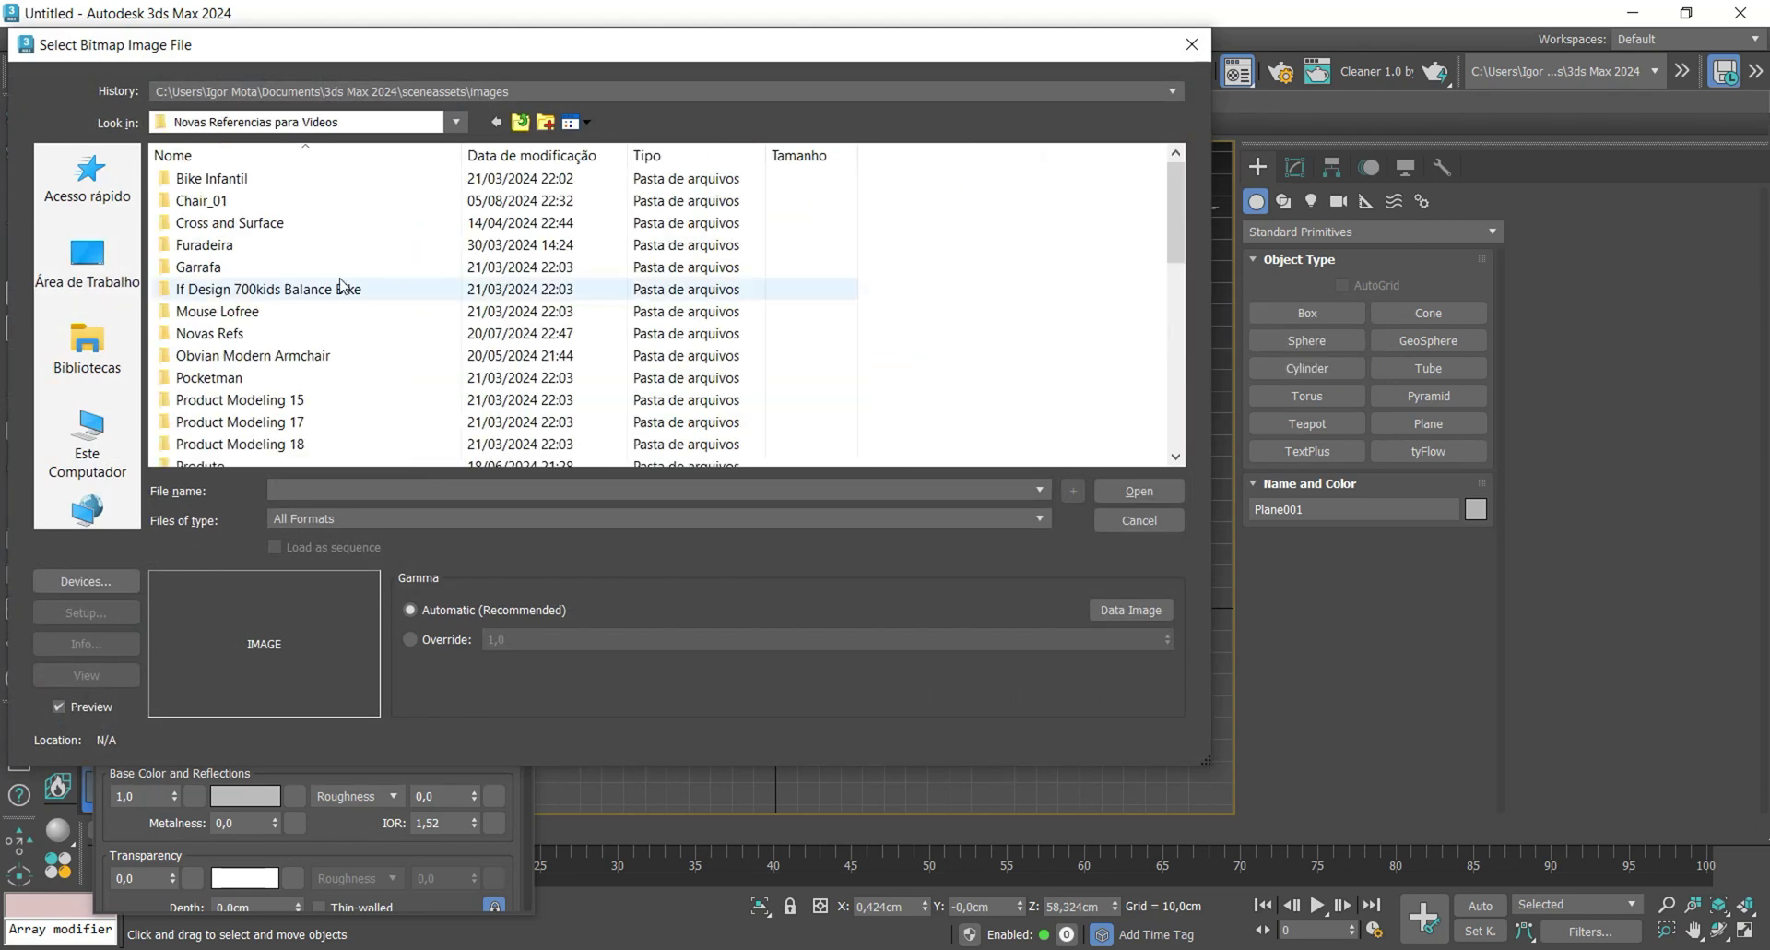
double_click(291, 343)
double_click(266, 361)
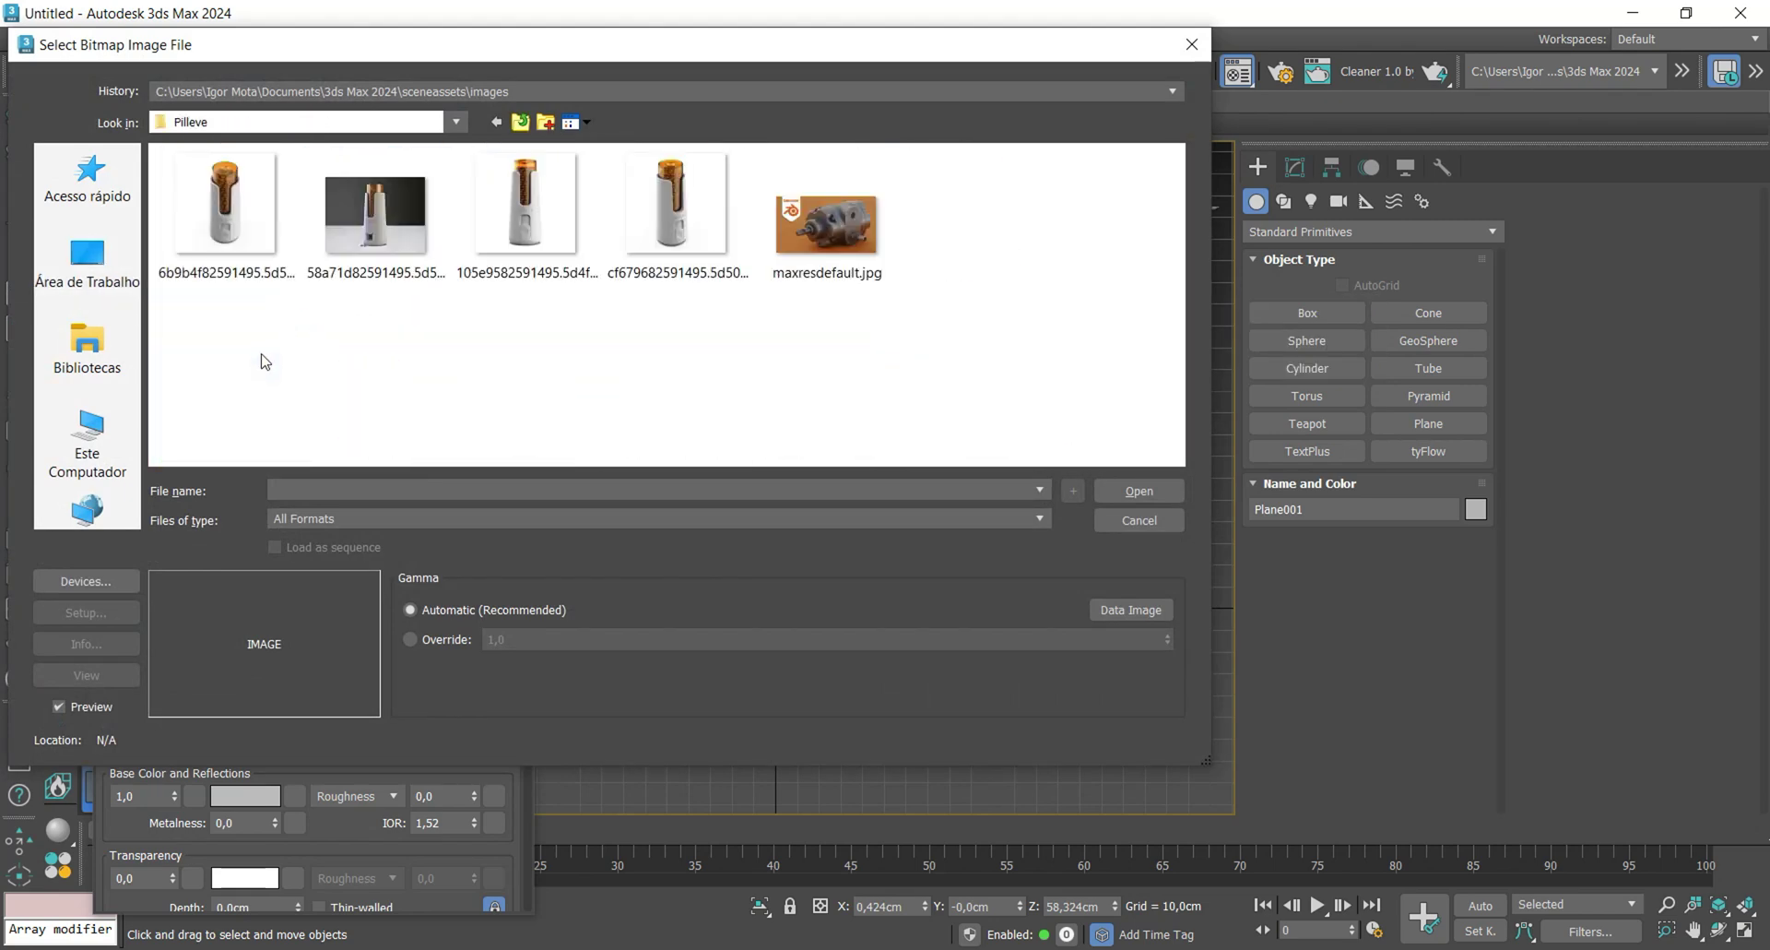
double_click(526, 204)
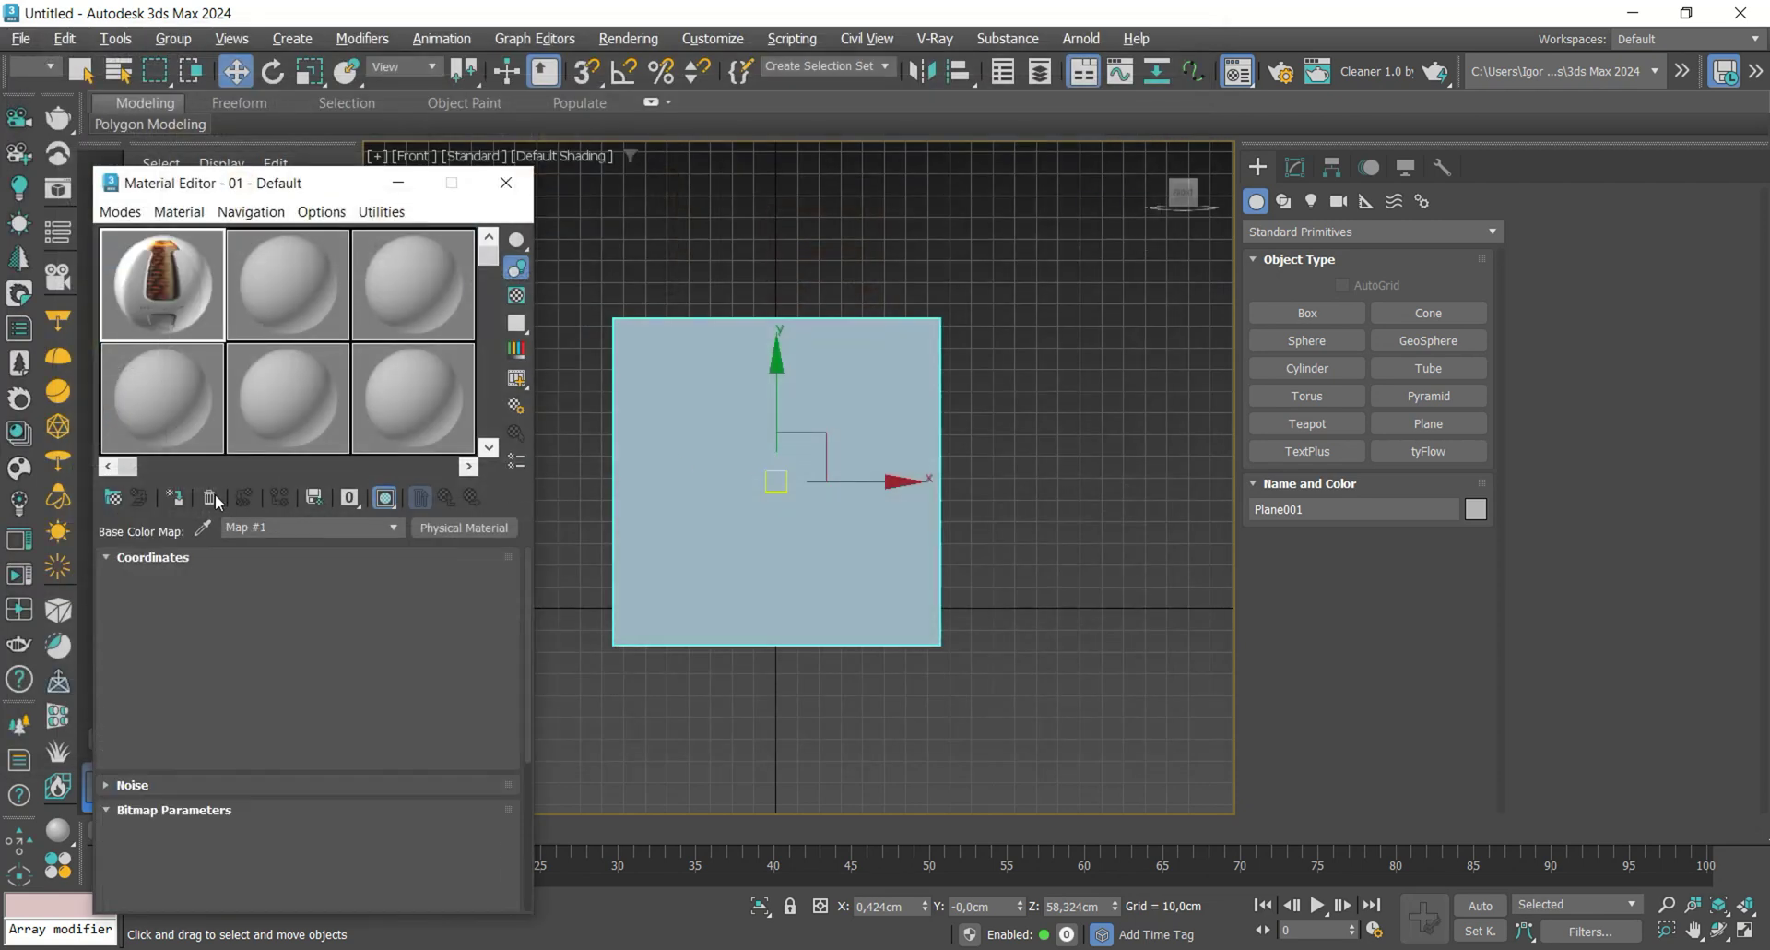
left_click(505, 182)
scroll(756, 544, "up", 2)
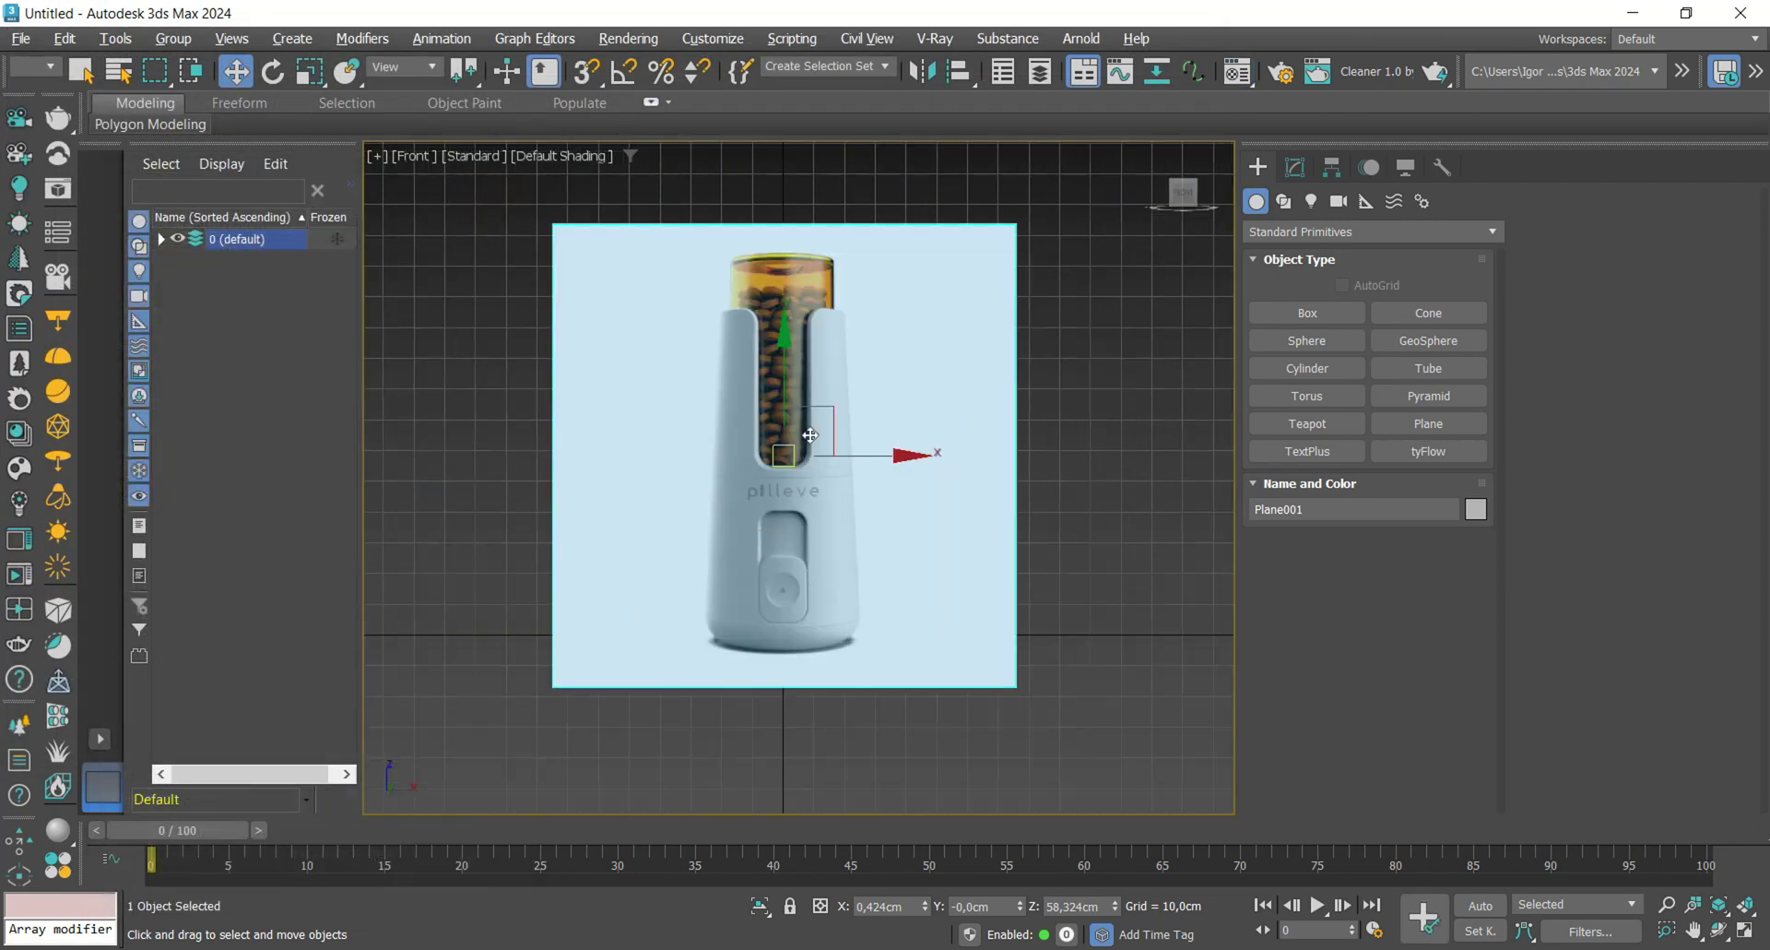
left_click(1064, 589)
- Draw a line tracing the bottle's right silhouette from the base, around the lower corner, up to the shoulder
scroll(813, 653, "up", 4)
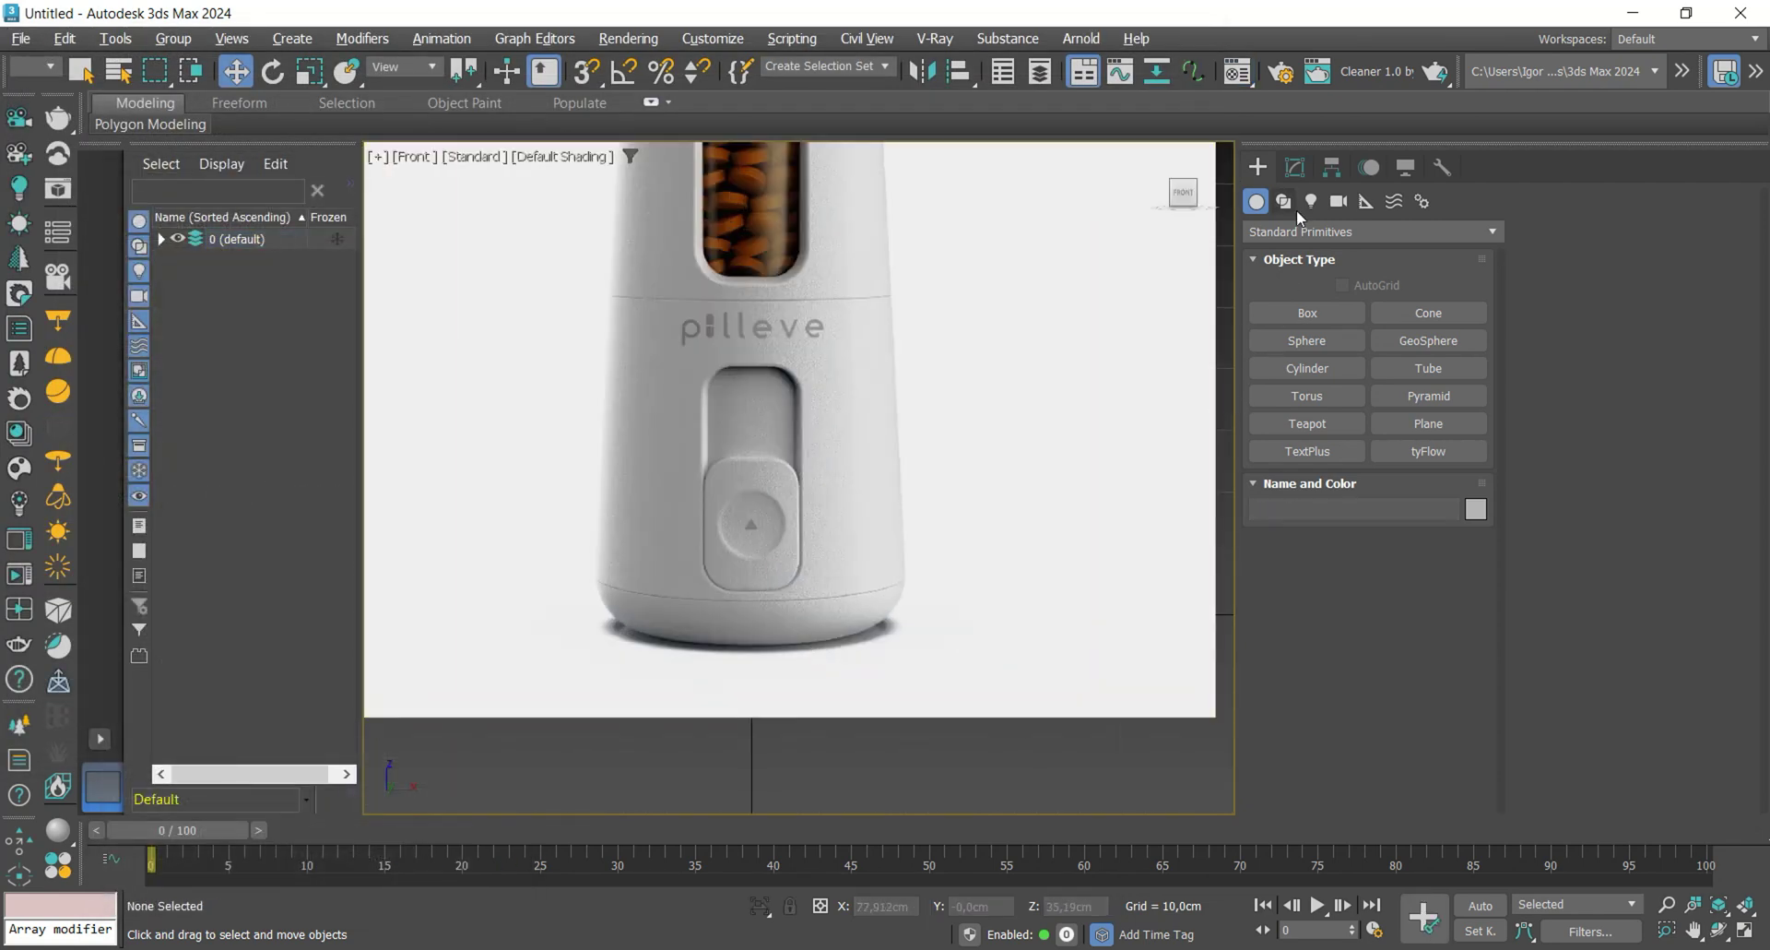
left_click(1284, 201)
left_click(1294, 340)
scroll(858, 650, "up", 4)
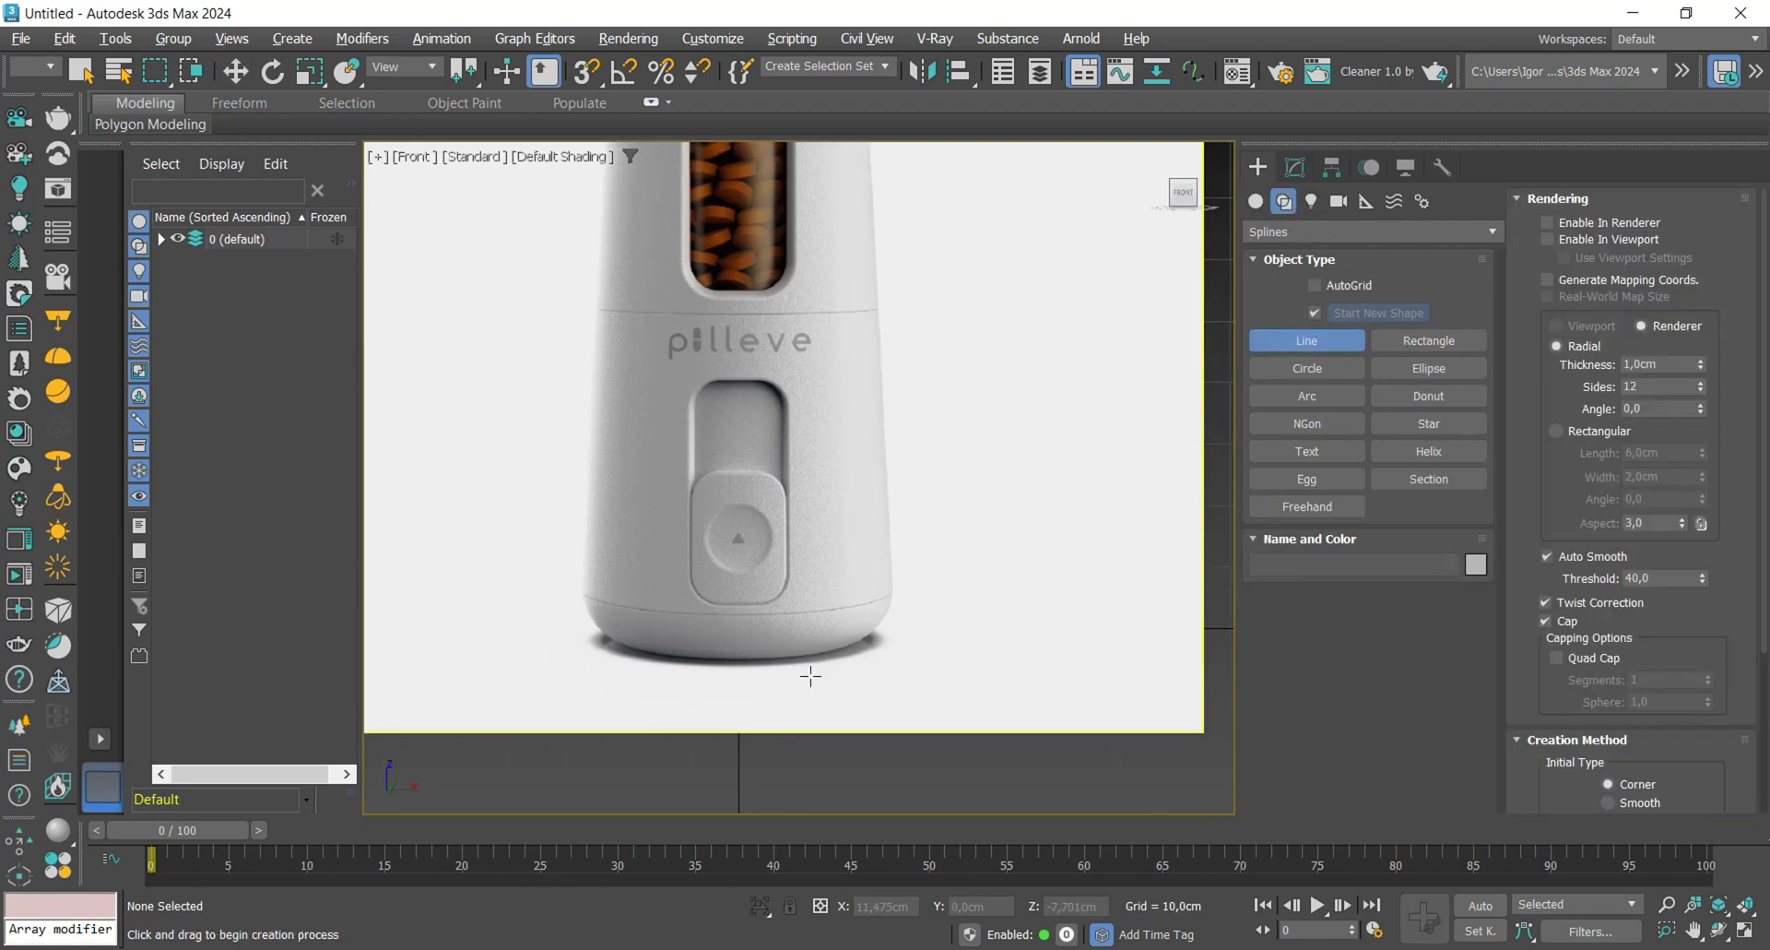
scroll(862, 650, "up", 2)
left_click(868, 644)
left_click(915, 597)
scroll(929, 538, "down", 5)
scroll(917, 378, "up", 6)
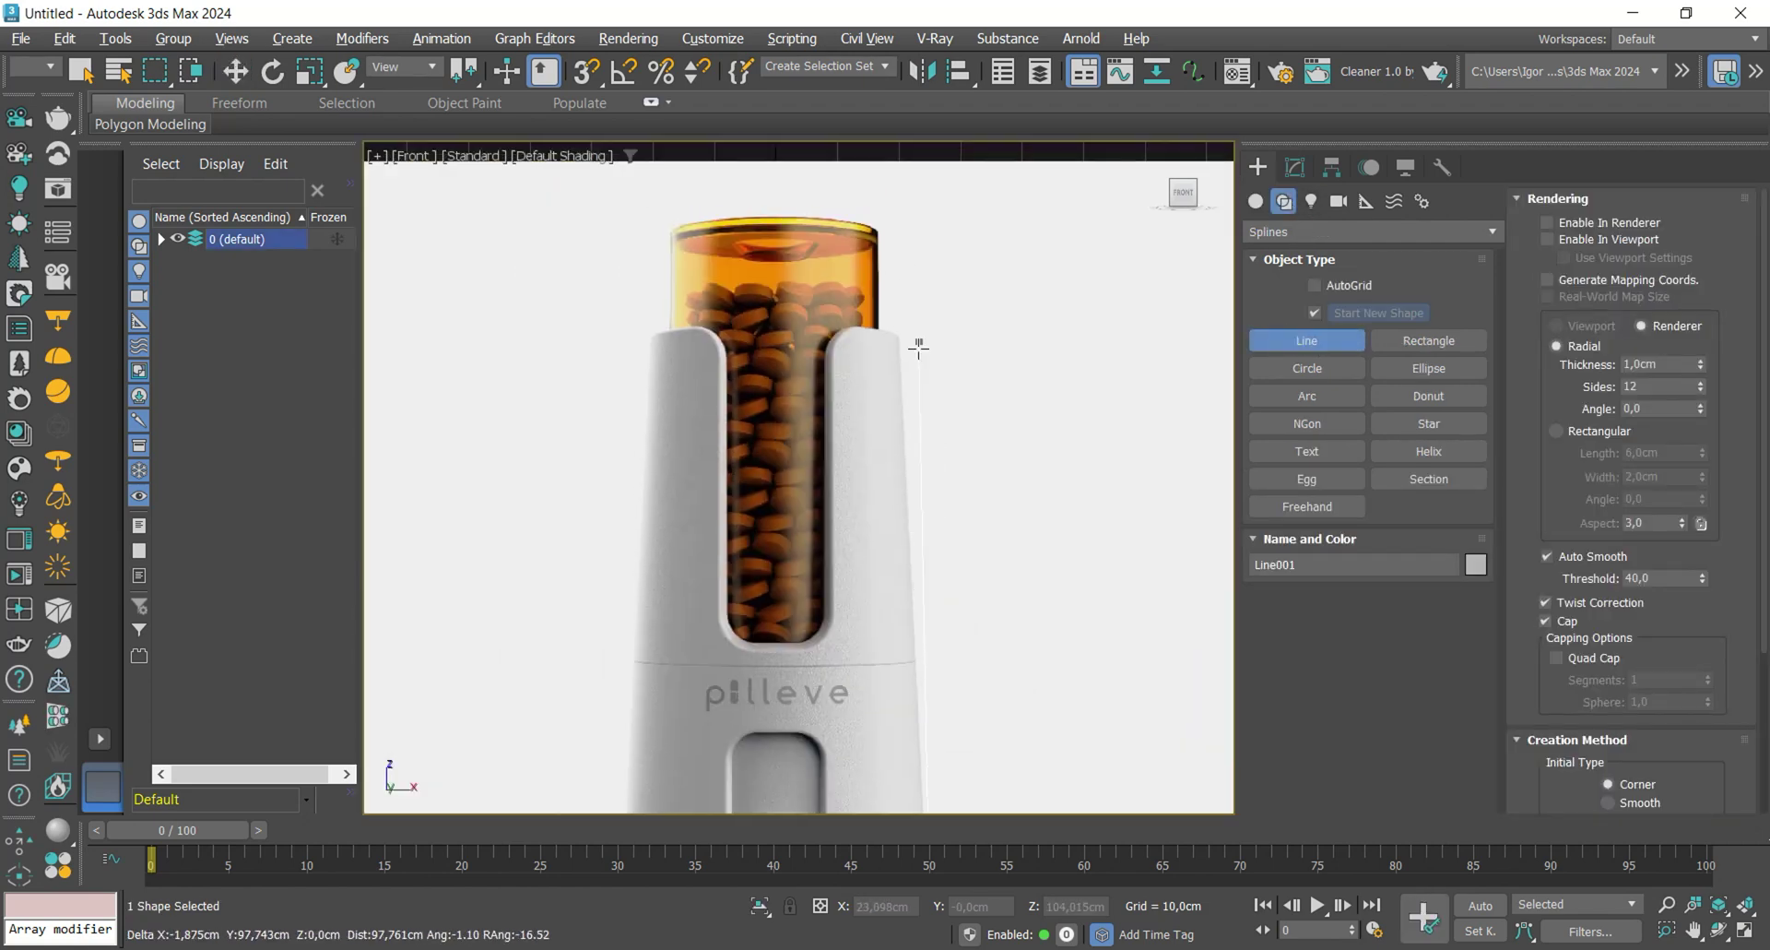
left_click(895, 381)
right_click(895, 381)
scroll(895, 381, "down", 6)
key("F3")
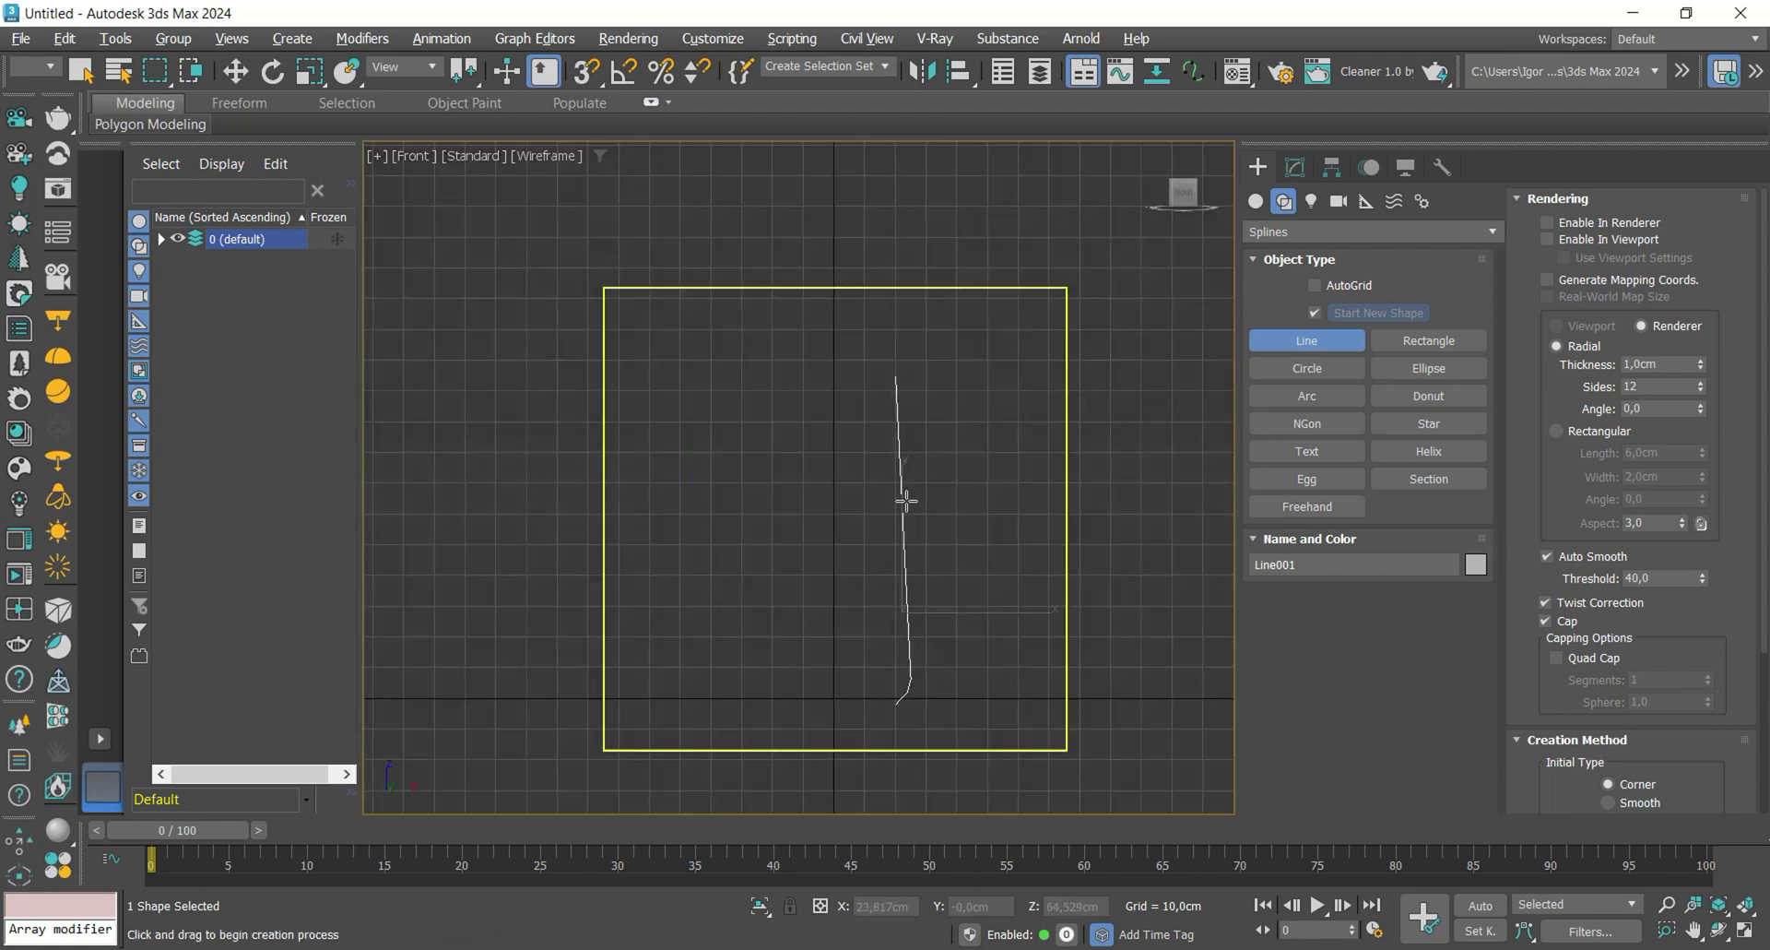
- Apply a Lathe modifier to the silhouette line in shaded display
middle_click_drag(889, 443, 877, 403)
key("F3")
key("w")
left_click(1294, 168)
left_click(1438, 281)
- Make the lathed body see-through and move the Lathe axis onto the bottle's vertical centre line, matching the slider's triangle mark
scroll(897, 518, "up", 4)
left_click_drag(866, 511, 760, 529)
key("alt+x")
scroll(708, 534, "up", 6)
middle_click_drag(645, 751, 732, 589)
scroll(732, 589, "up", 4)
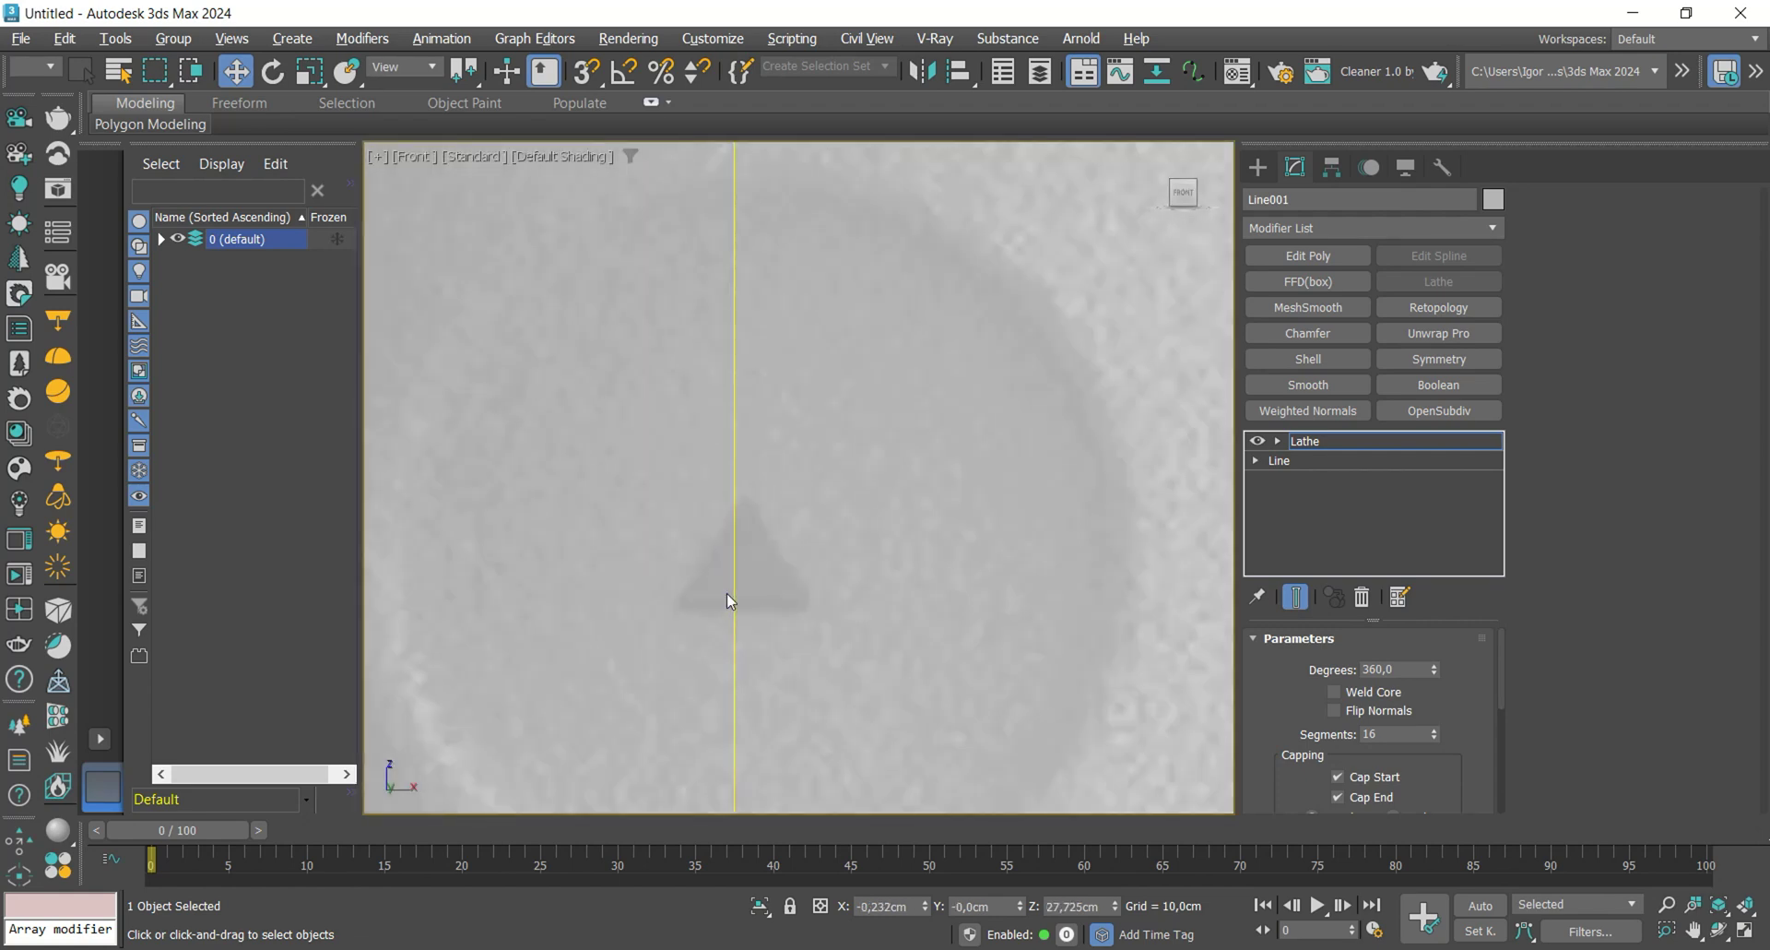
scroll(805, 657, "down", 6)
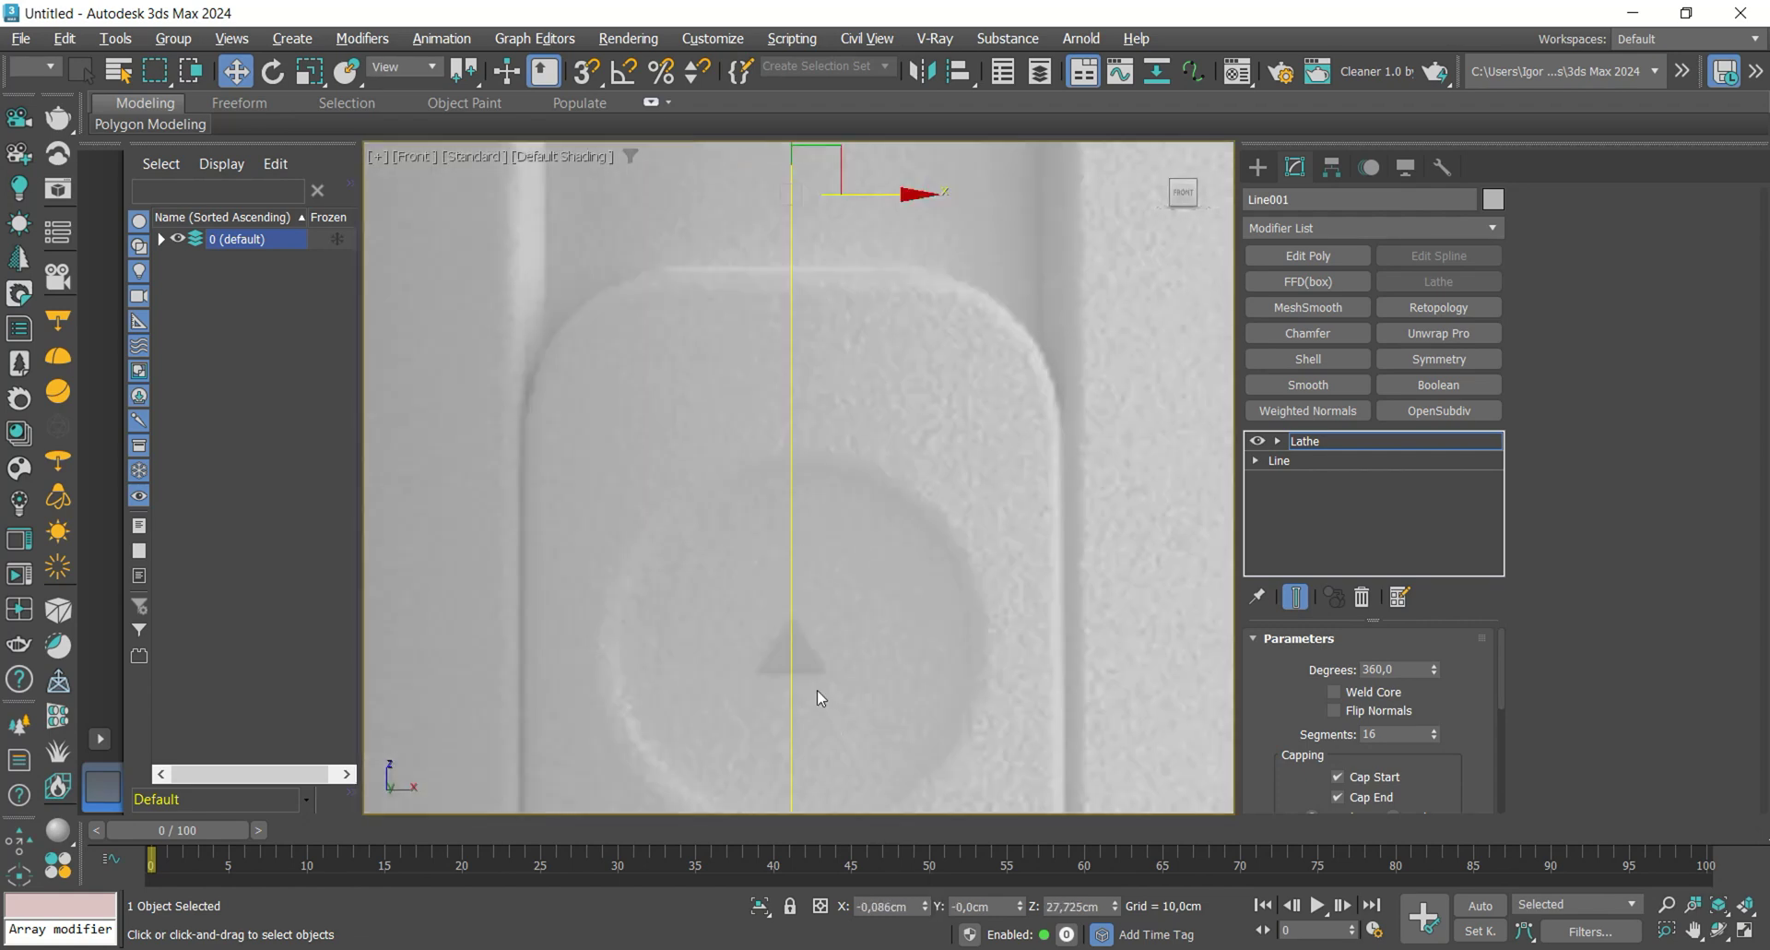
left_click(1299, 442)
scroll(958, 450, "down", 2)
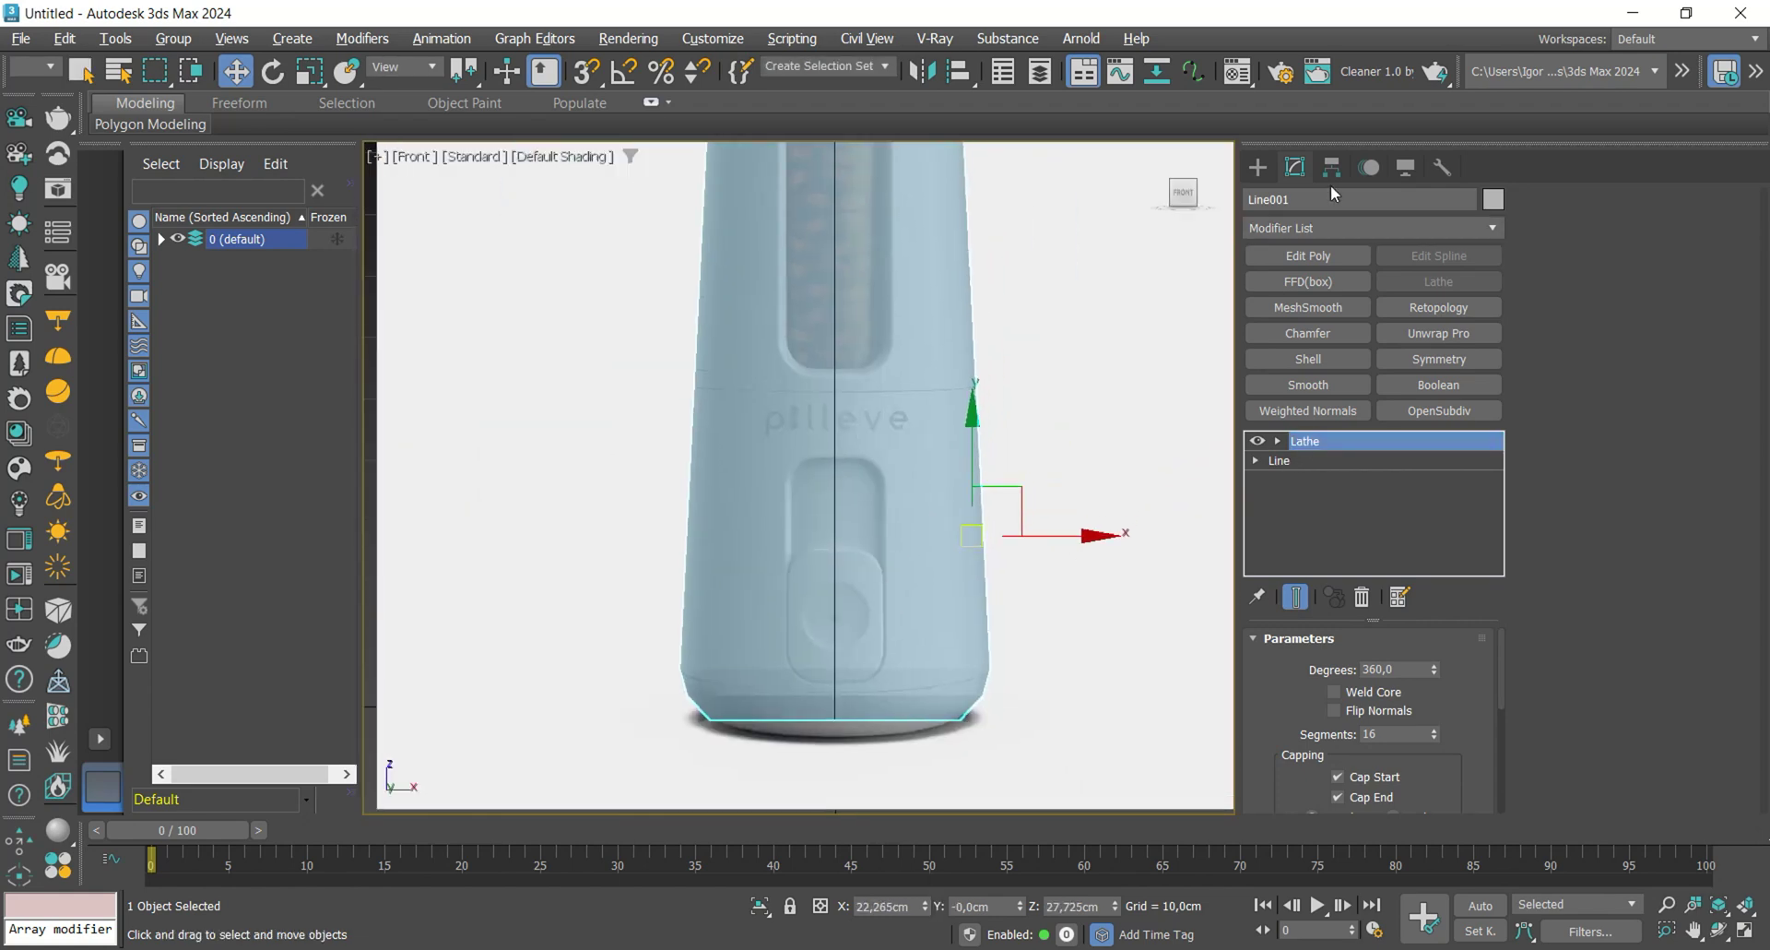
- Center the pivot of the lathed body to the object
left_click(1331, 168)
left_click(1368, 316)
left_click(1369, 435)
left_click(1341, 319)
- Show edged faces and set the Lathe segments to 40
mouse_move(938, 461)
middle_mouse_down()
mouse_move(909, 612)
mouse_move(920, 473)
middle_mouse_up()
key("F4")
left_click(1296, 167)
middle_click_drag(819, 716, 818, 700)
type("40")
key("Return")
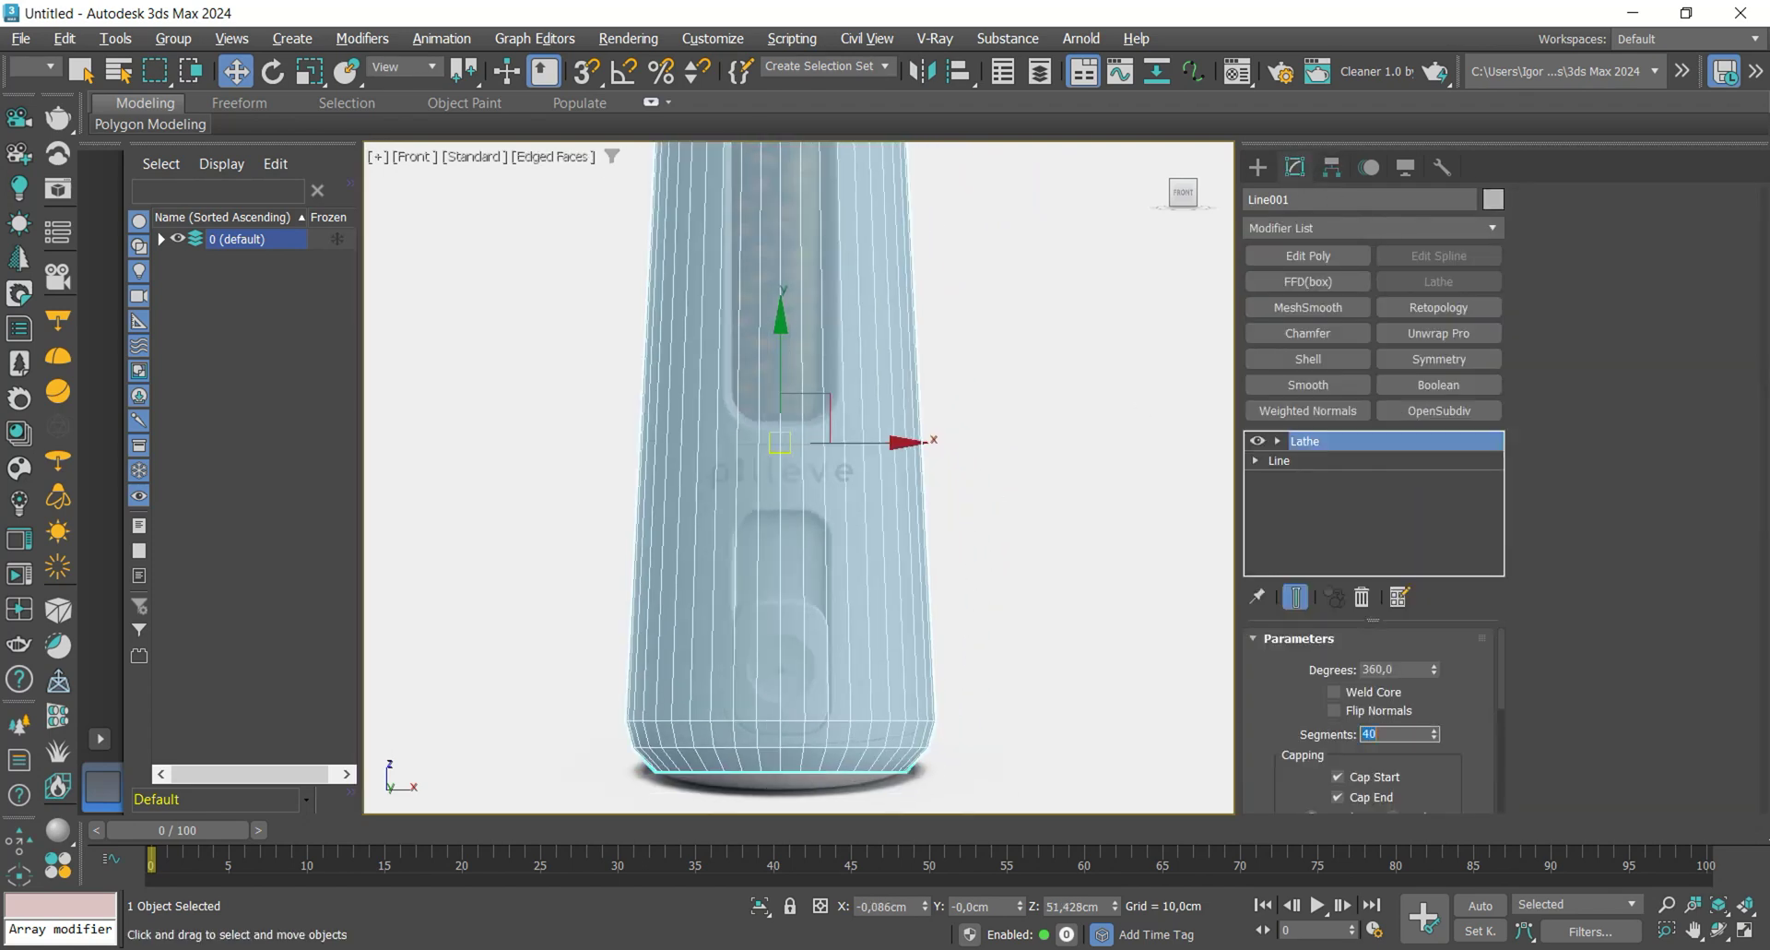
- Add an Edit Poly modifier and move the three bottom vertex rows of the body down about 4 cm
left_click(1308, 257)
scroll(802, 656, "up", 3)
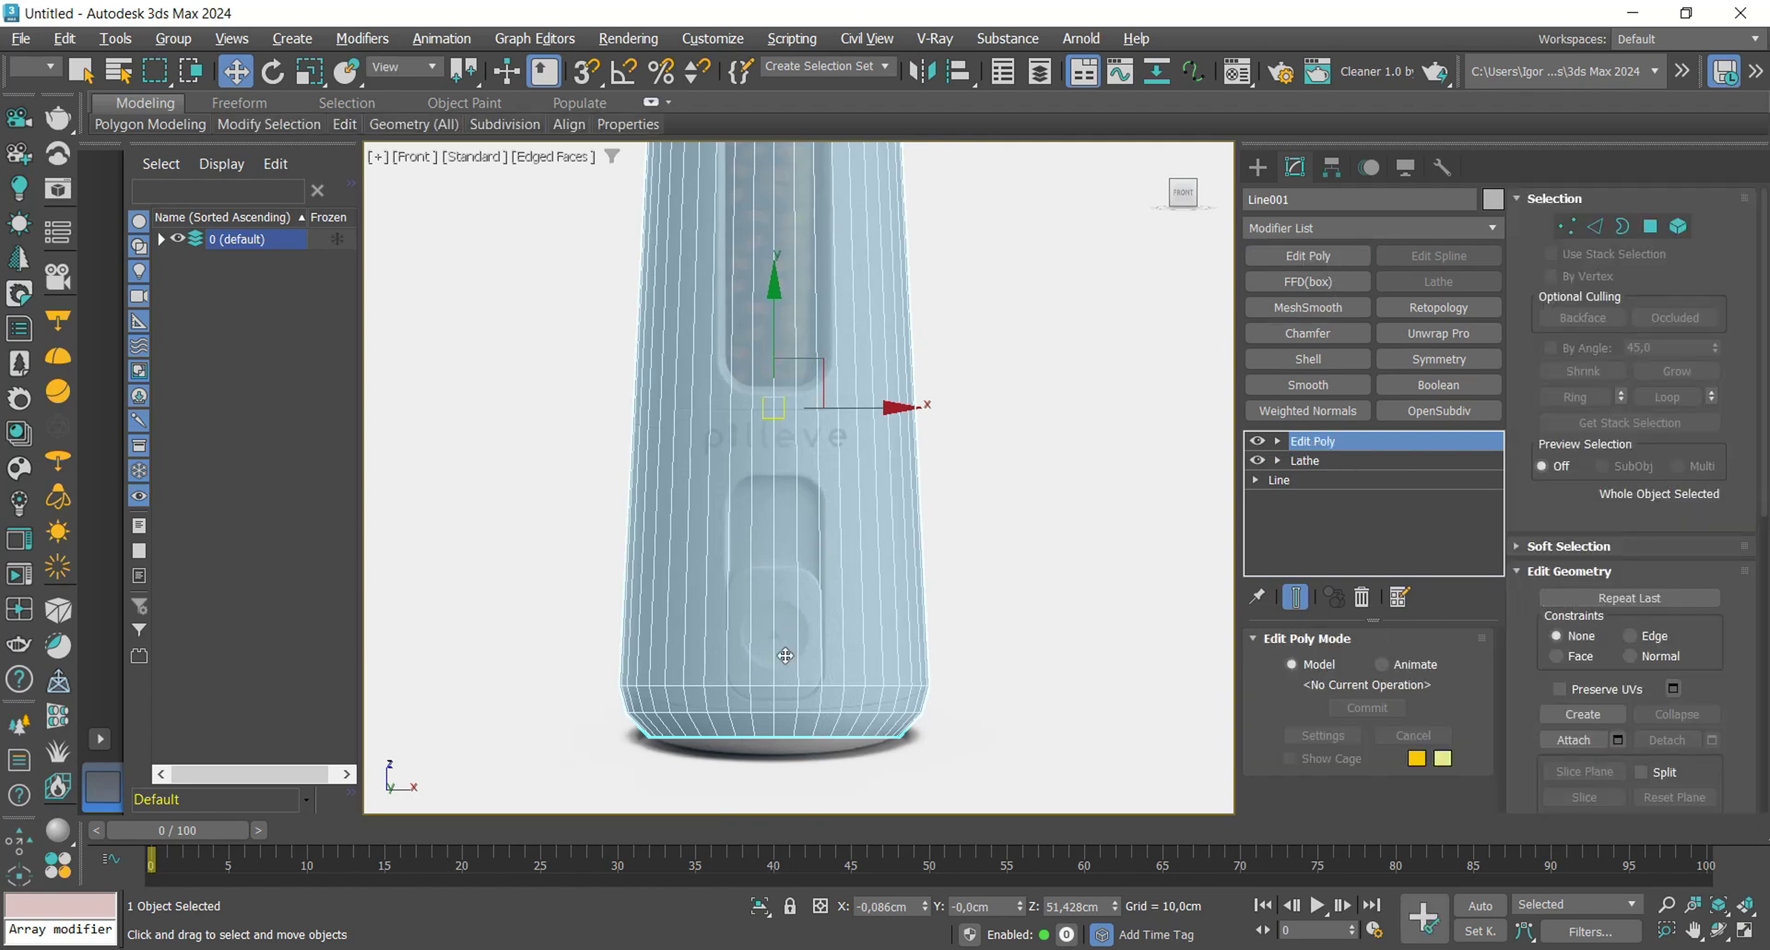
key("1")
left_click_drag(989, 746, 617, 616)
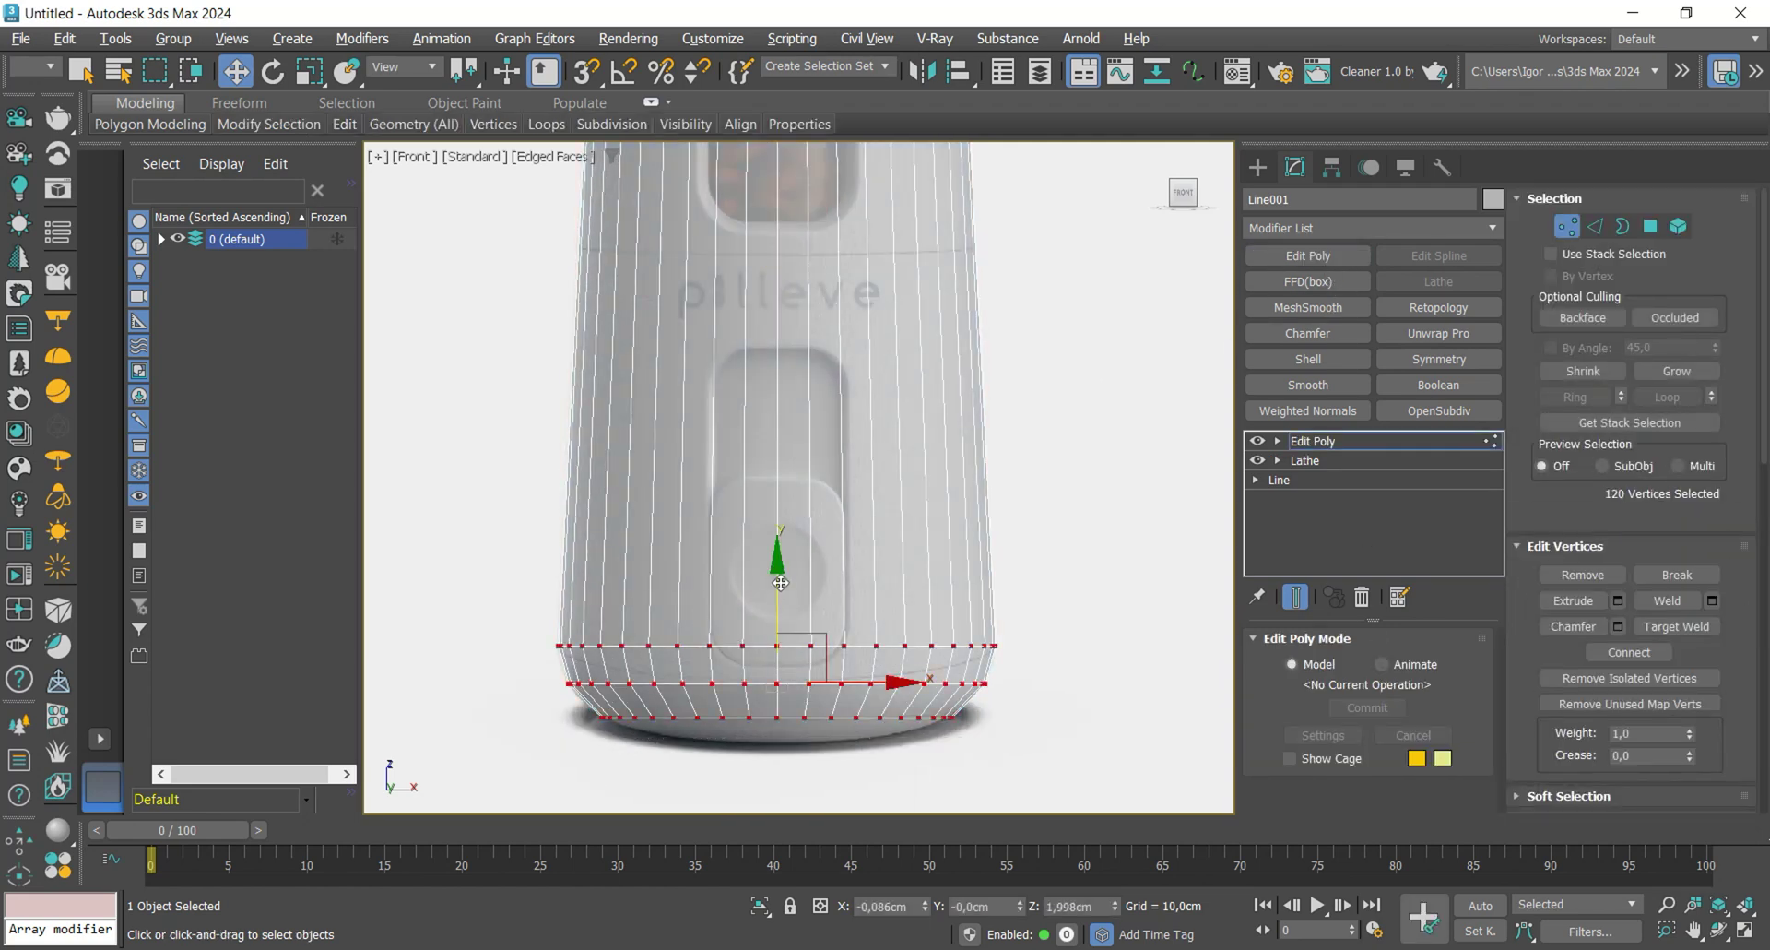
left_click_drag(779, 582, 779, 615)
- Insert horizontal edge loops around the body at the bottom and top edges of the slider recess
scroll(782, 677, "up", 3)
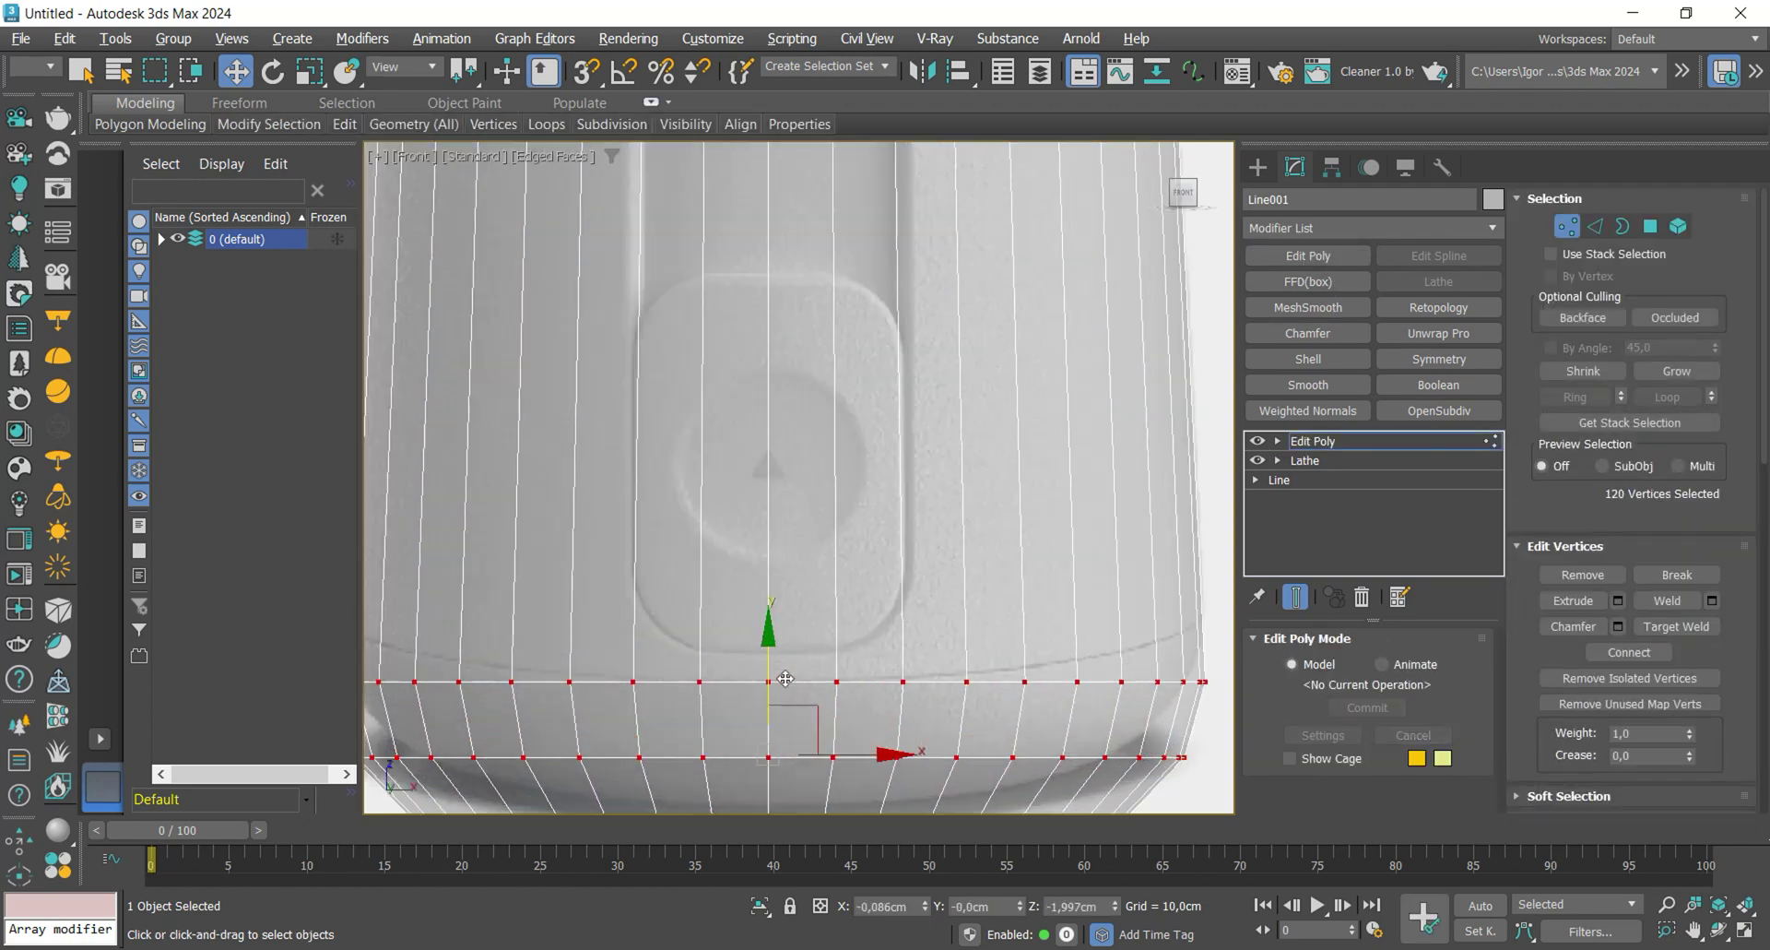
key("alt+1")
left_click(776, 649)
right_click(776, 649)
scroll(778, 636, "down", 4)
middle_click_drag(780, 378, 780, 510)
scroll(778, 481, "up", 2)
key("alt+1")
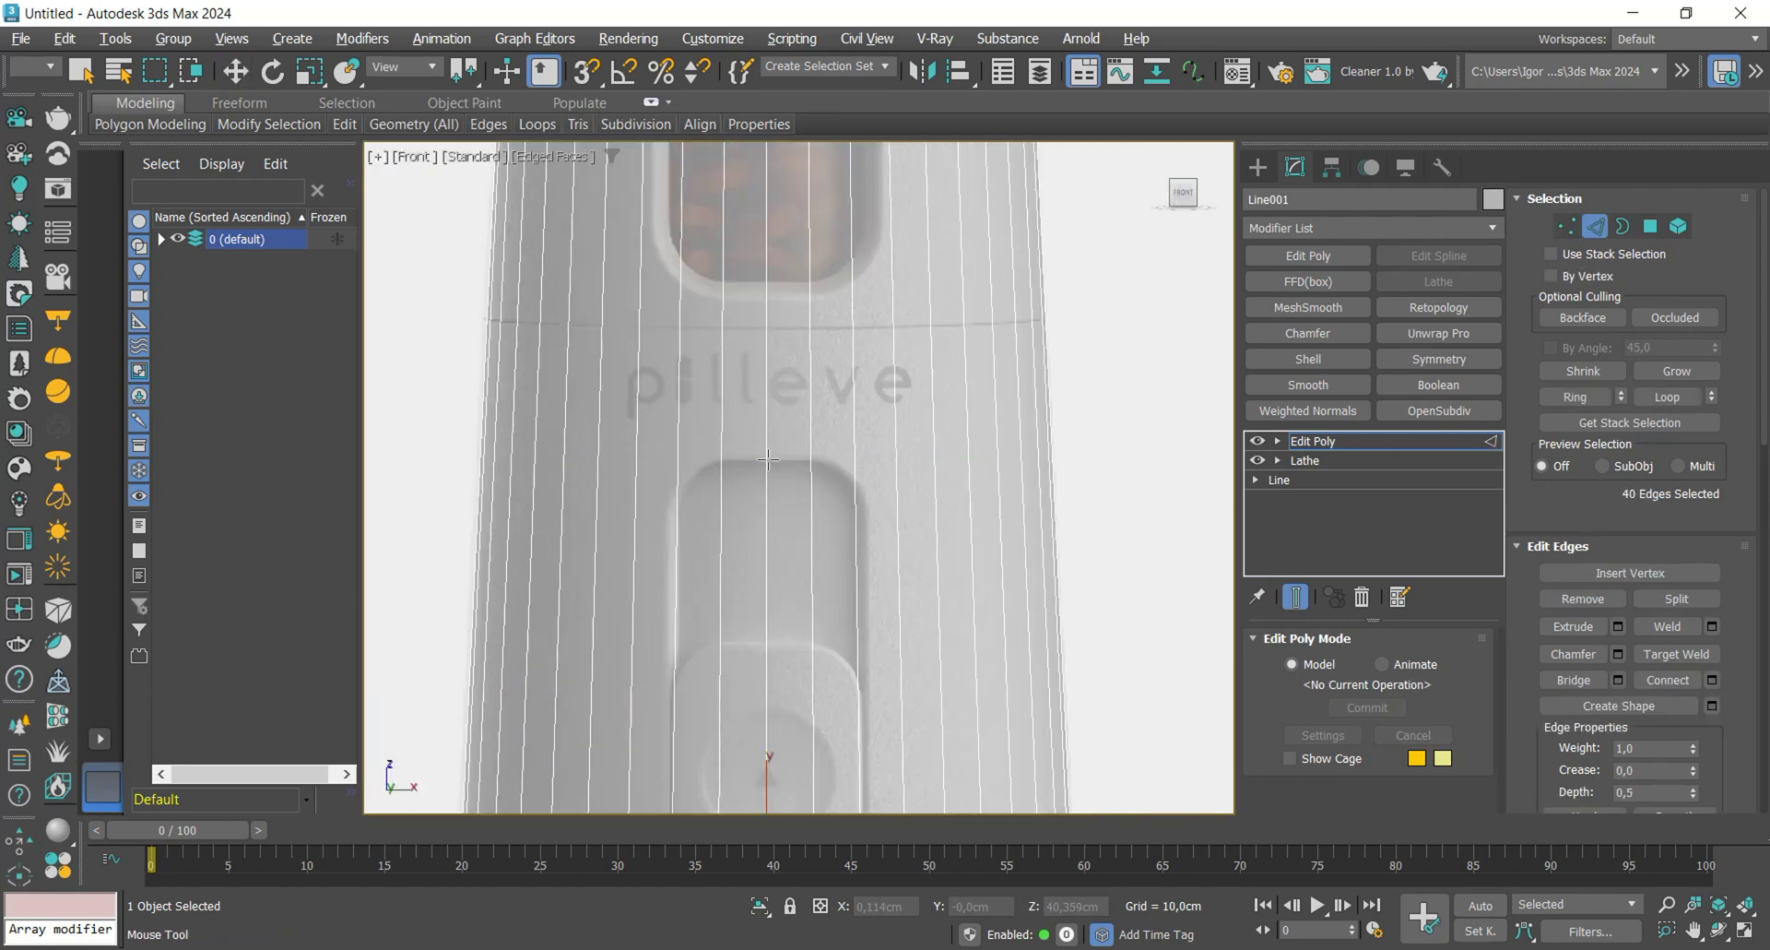
left_click(768, 458)
right_click(768, 459)
- Cut edges from the centre line along the rounded lower-right corner of the pill window
middle_click_drag(758, 328, 783, 545)
scroll(783, 546, "up", 2)
key("alt+1")
scroll(798, 508, "up", 2)
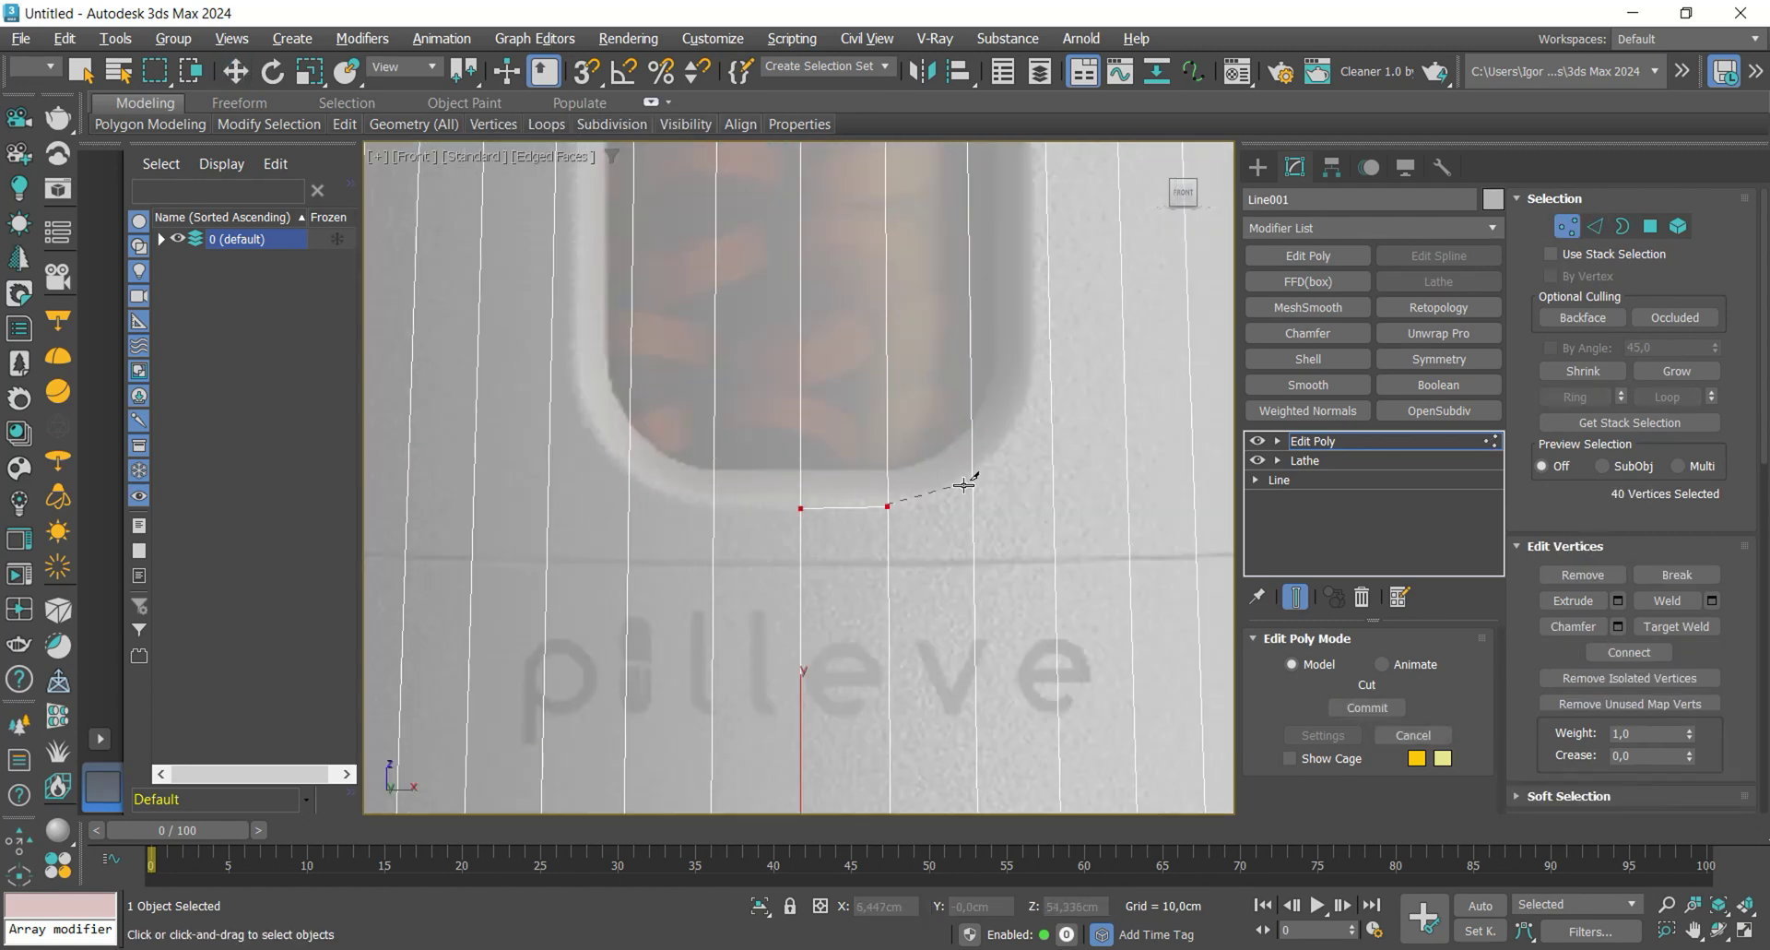
scroll(998, 422, "down", 2)
middle_click_drag(999, 422, 872, 569)
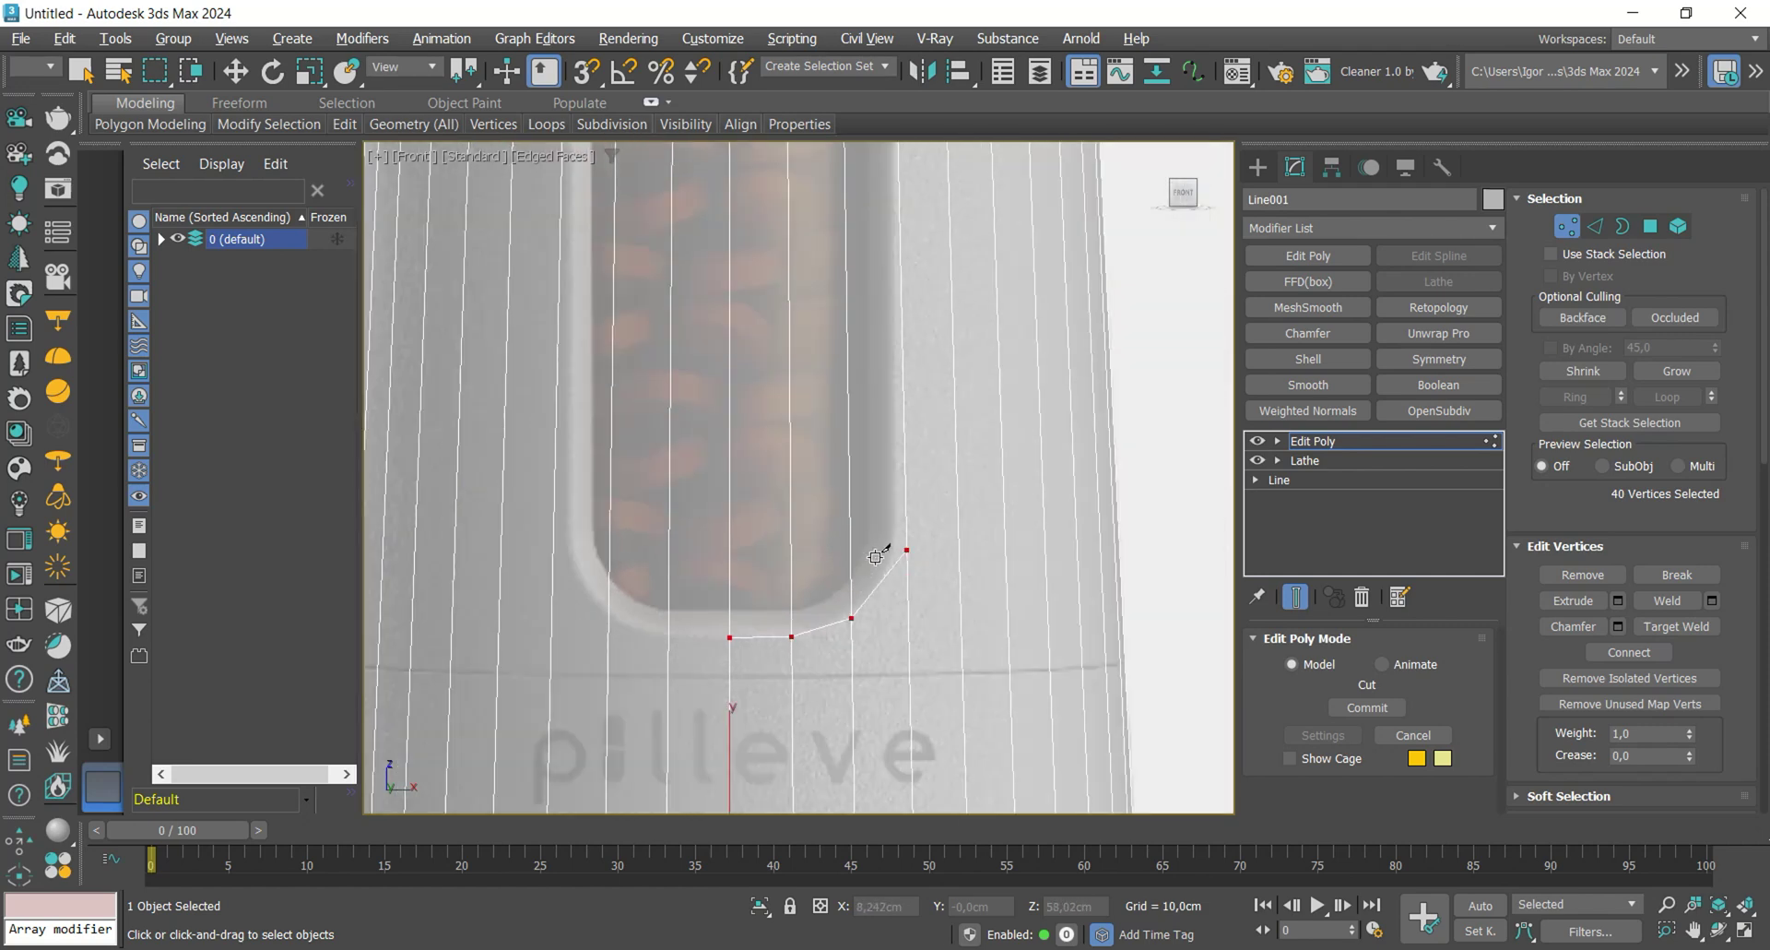
right_click(874, 565)
- Examine how the mesh edges line up with the pill window and the slider recess in the reference image
scroll(876, 560, "down", 4)
middle_click_drag(885, 462, 866, 548)
key("F3")
key("F3")
left_click(867, 240)
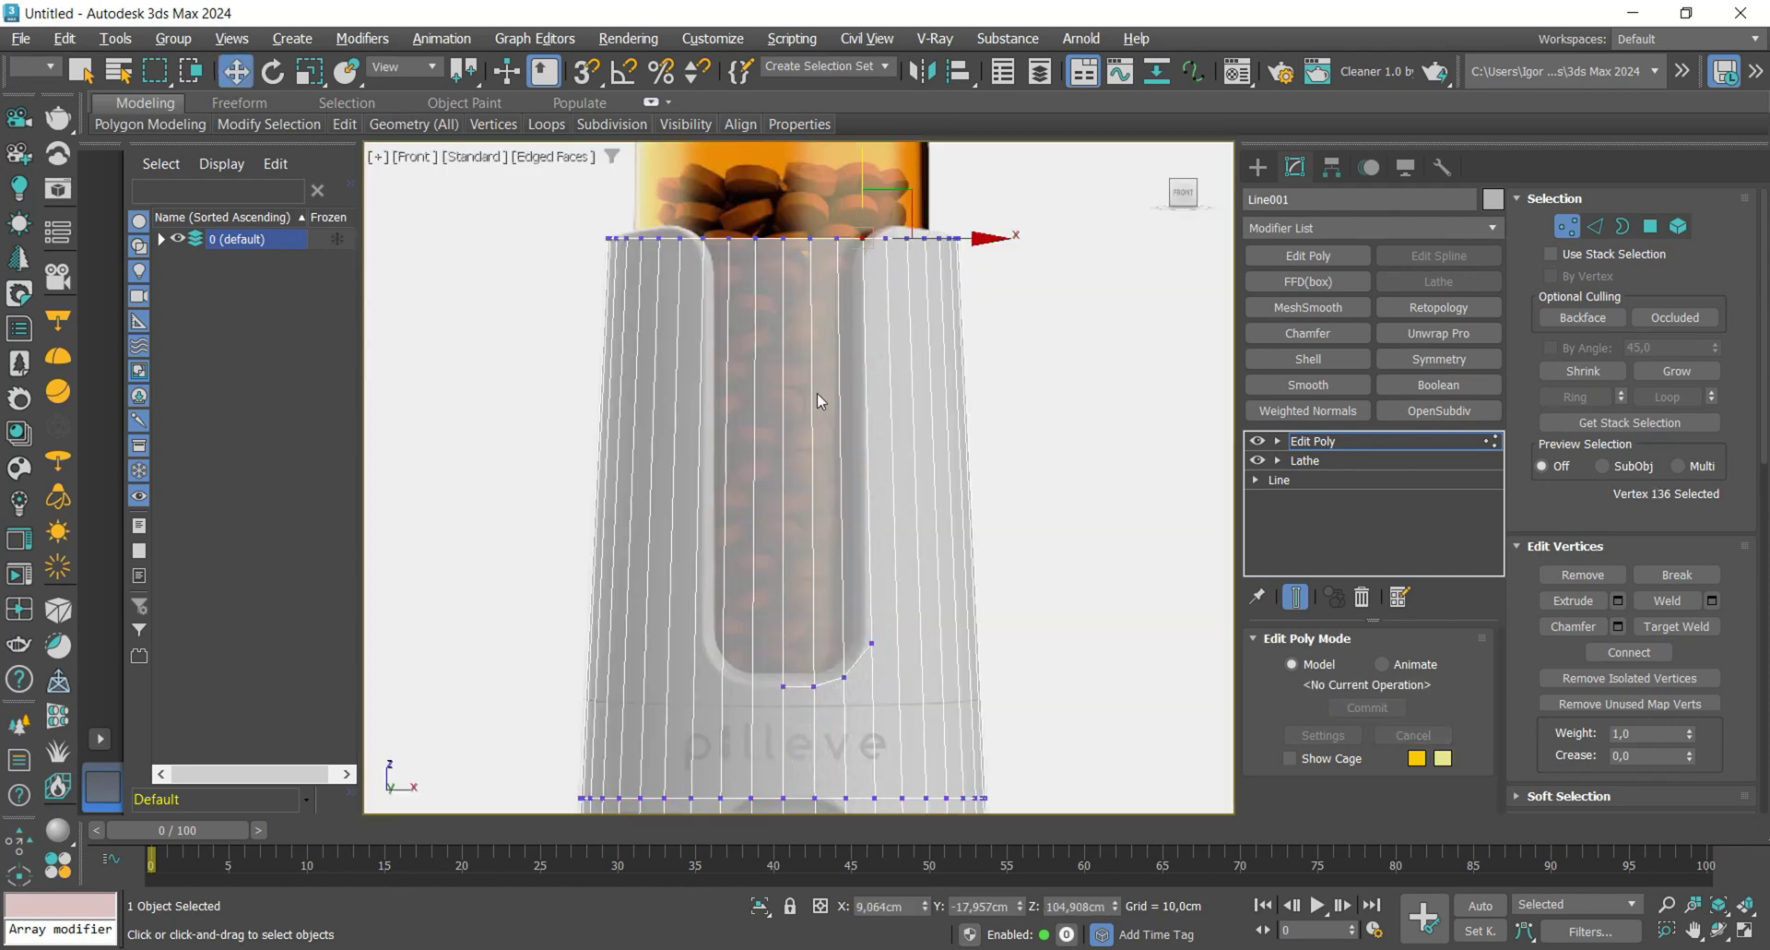
middle_click_drag(879, 647, 873, 494)
middle_click_drag(847, 566, 841, 313)
scroll(830, 703, "up", 6)
middle_click_drag(813, 703, 799, 700)
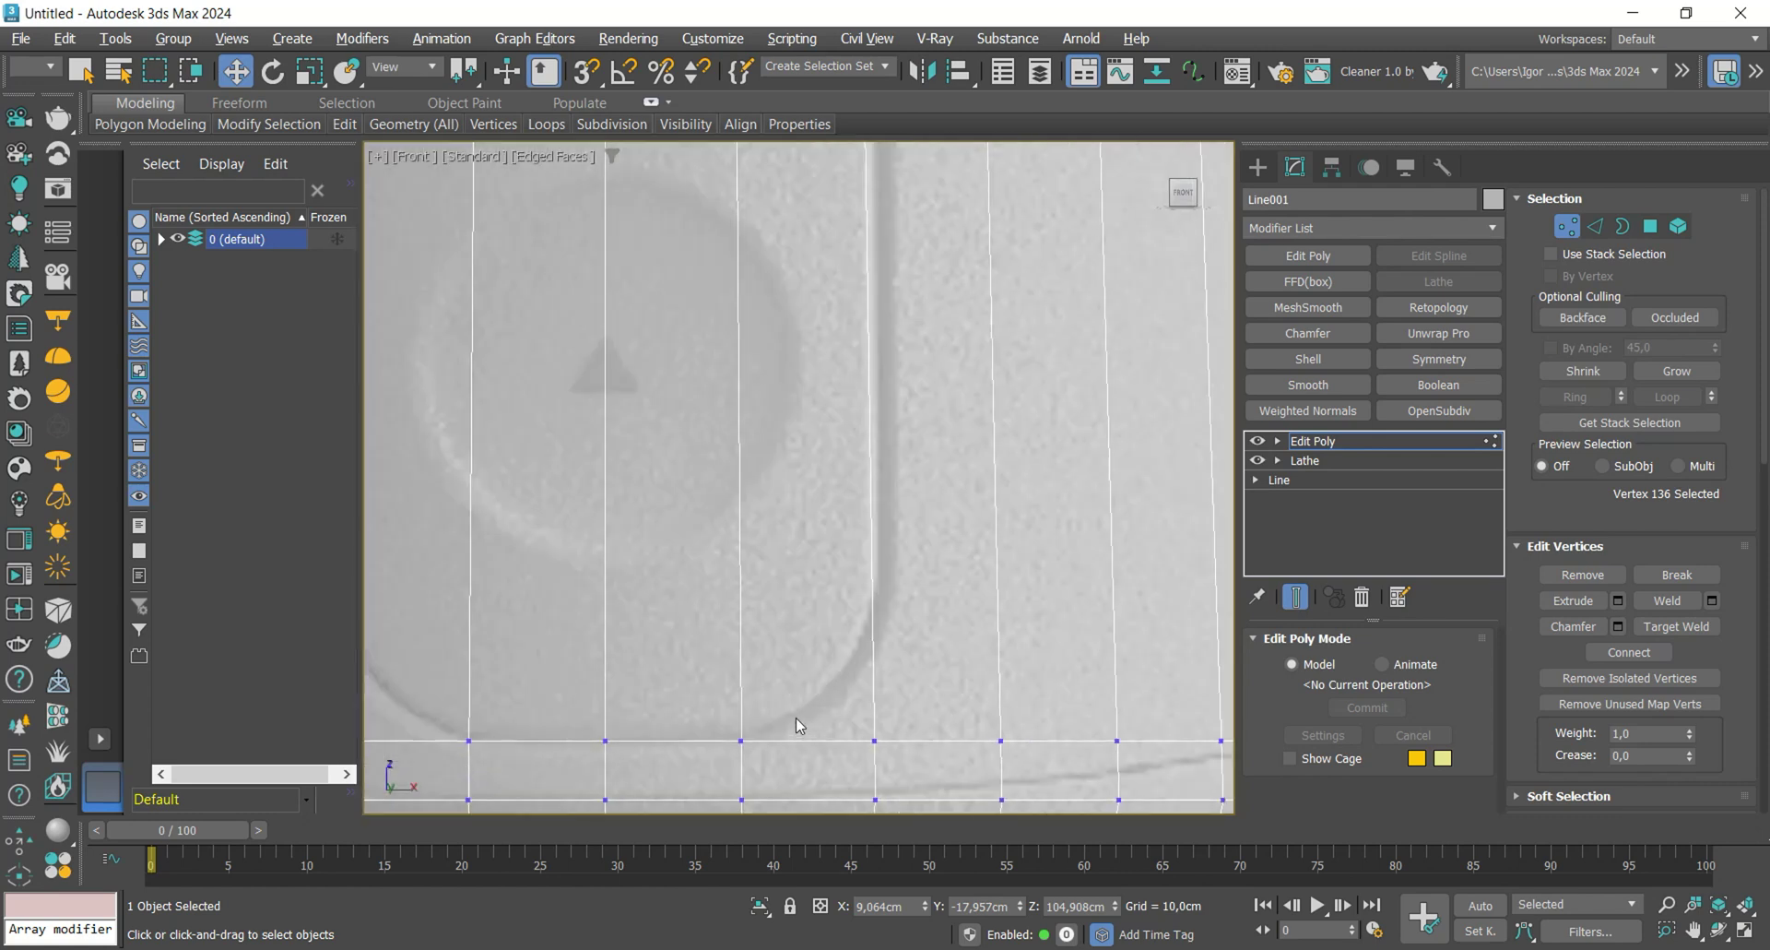
- Delete the four polygons covering the slider recess
scroll(820, 645, "down", 4)
key("4")
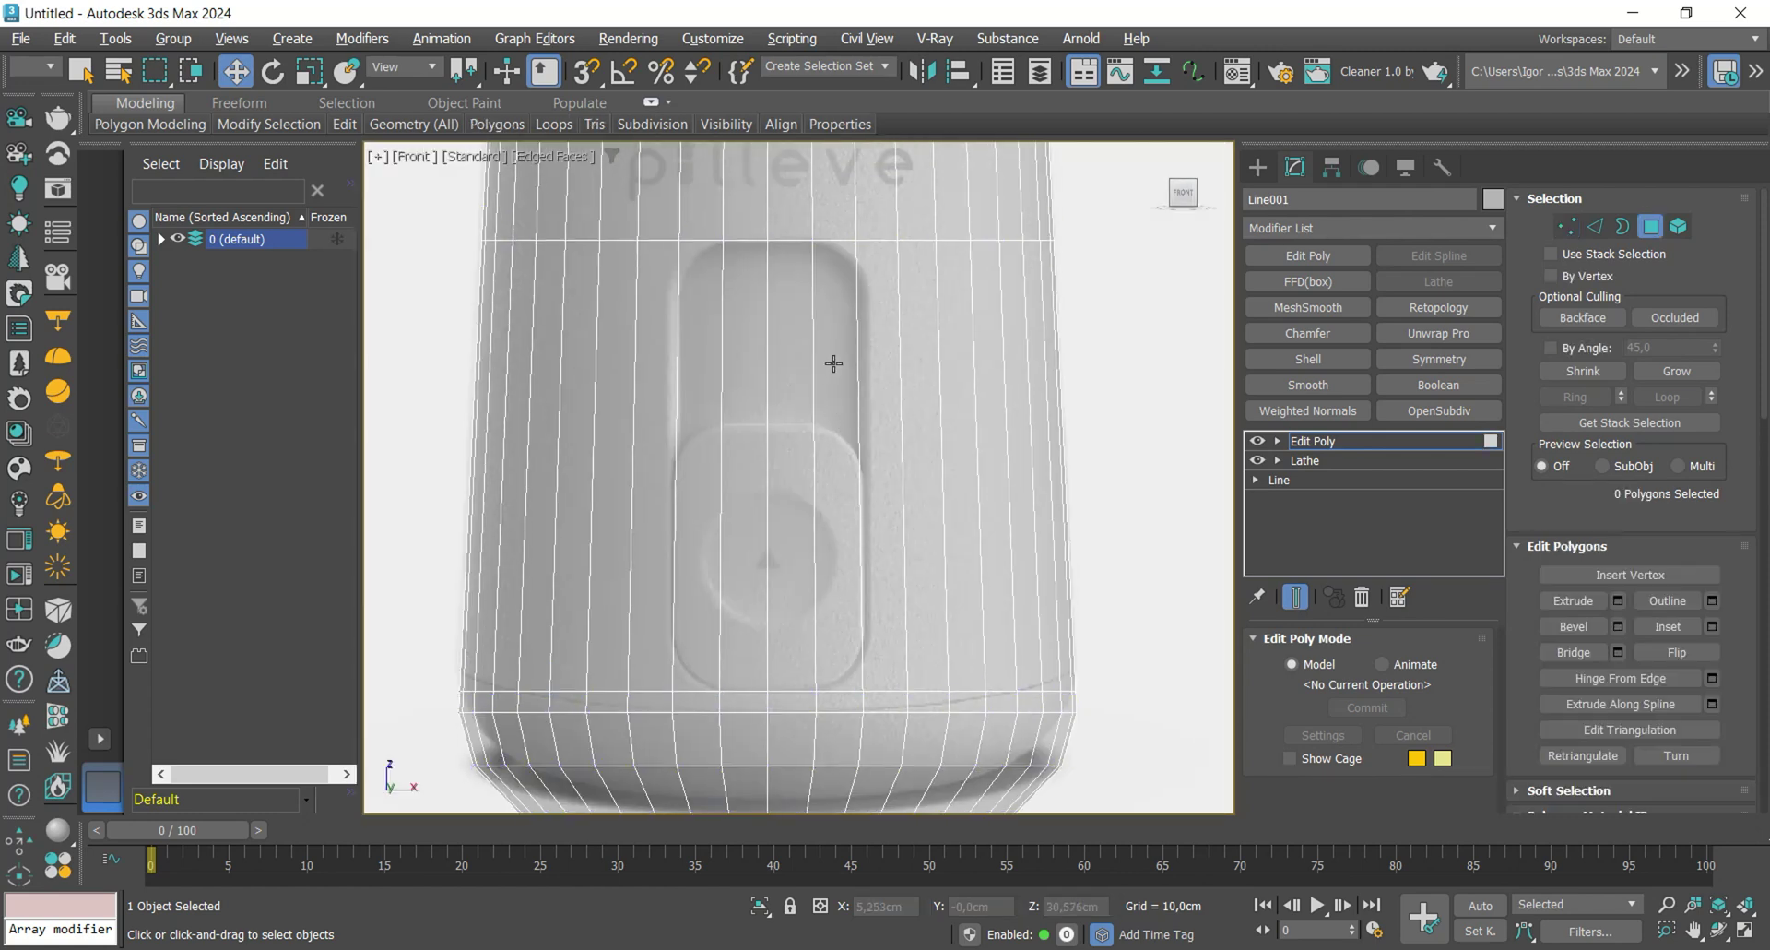
left_click(833, 365)
left_click(789, 405, "ctrl")
left_click(733, 439, "ctrl")
left_click(703, 463, "ctrl")
middle_click_drag(859, 478, 848, 508)
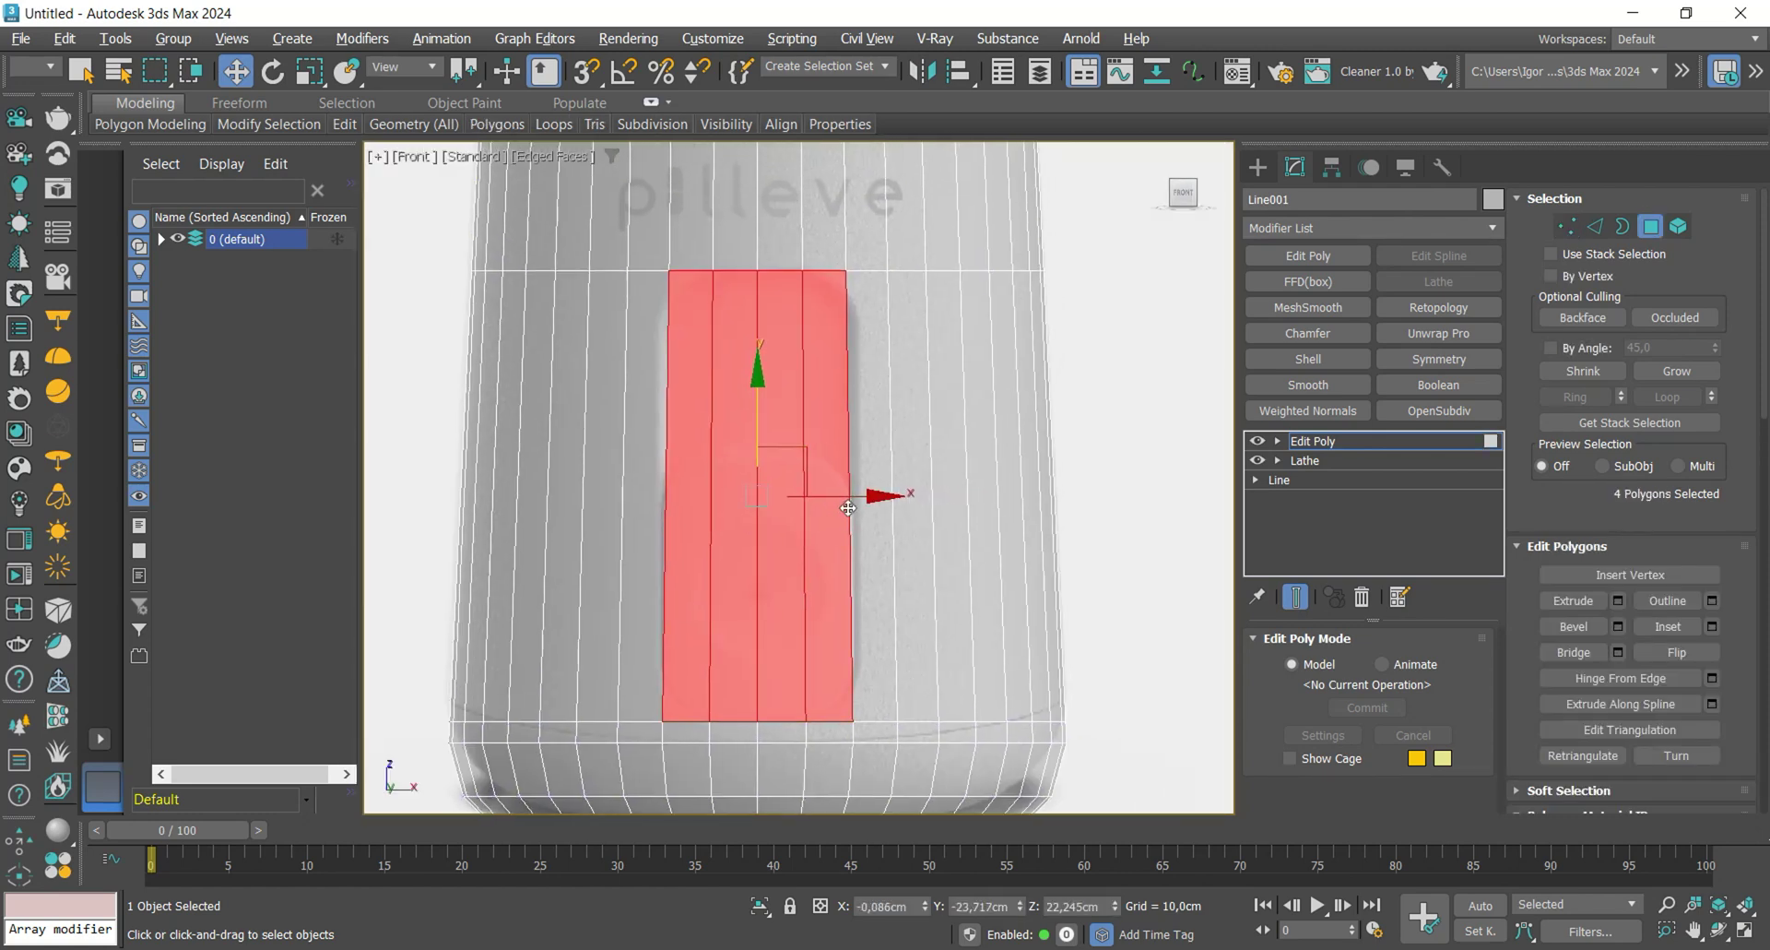
key("Delete")
- Vertex-snap the top corner vertices of the slider opening horizontally in line with its bottom corner vertices
key("1")
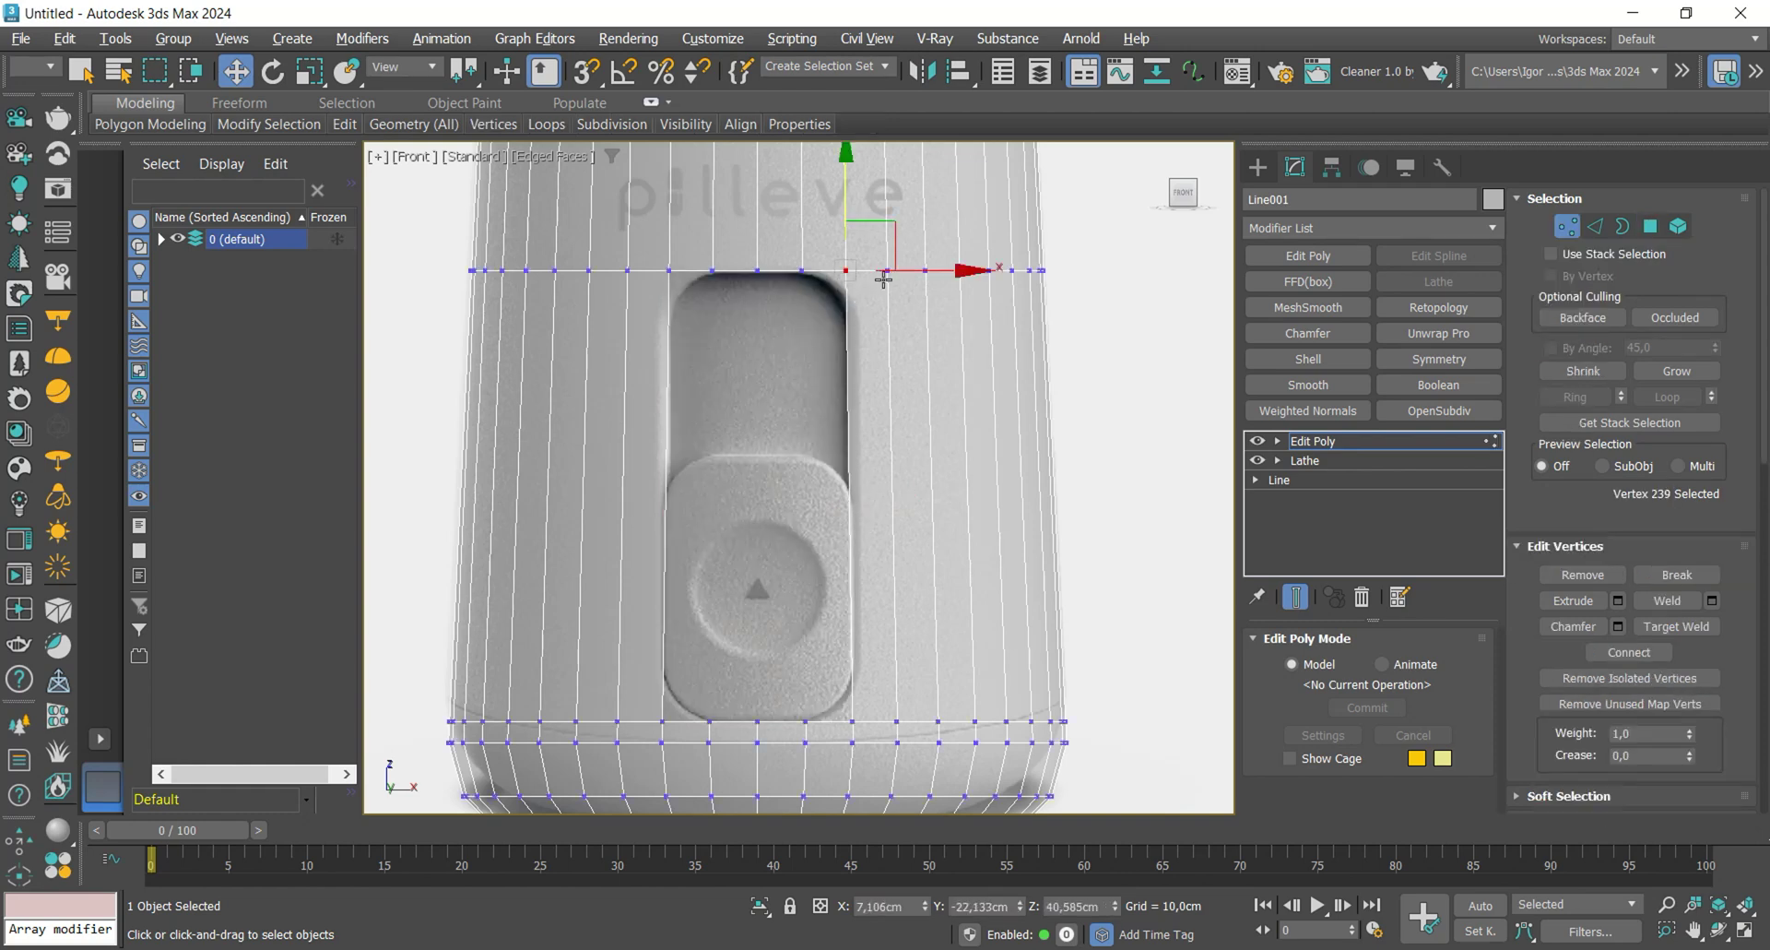
left_click_drag(888, 275, 732, 374)
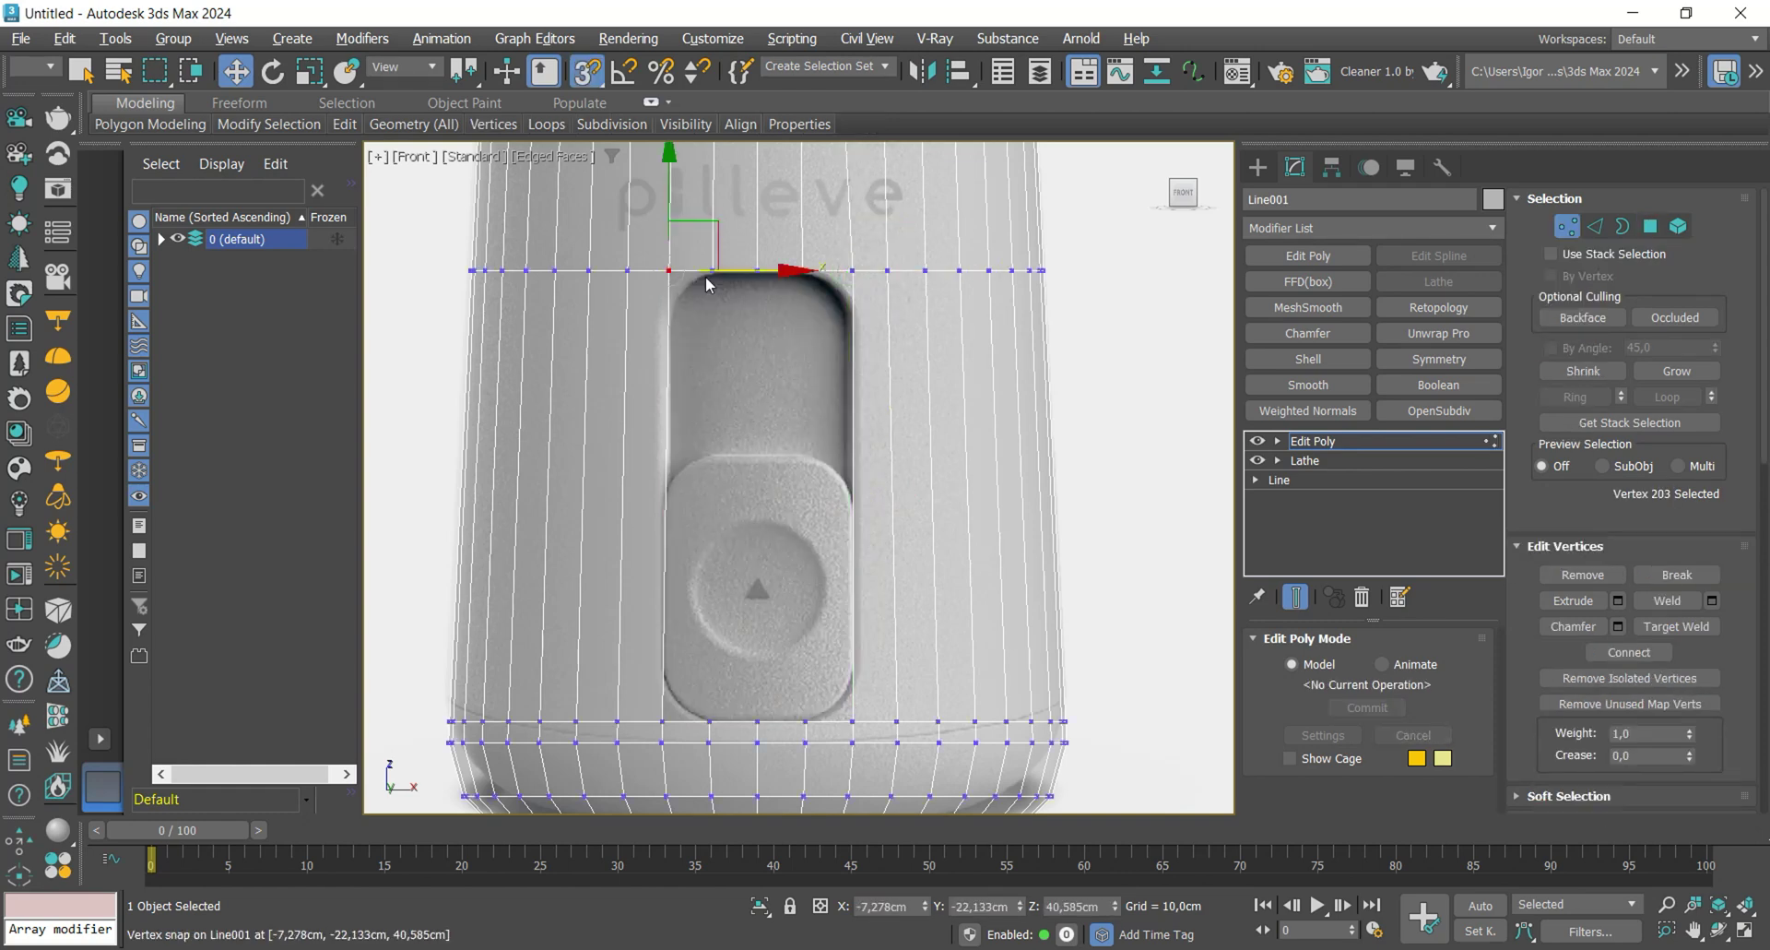
left_click_drag(741, 275, 672, 702)
key("s")
- Move the slider opening's two top corner vertices down and its two bottom corner vertices up to follow the rounded corners
middle_click_drag(826, 378, 826, 388)
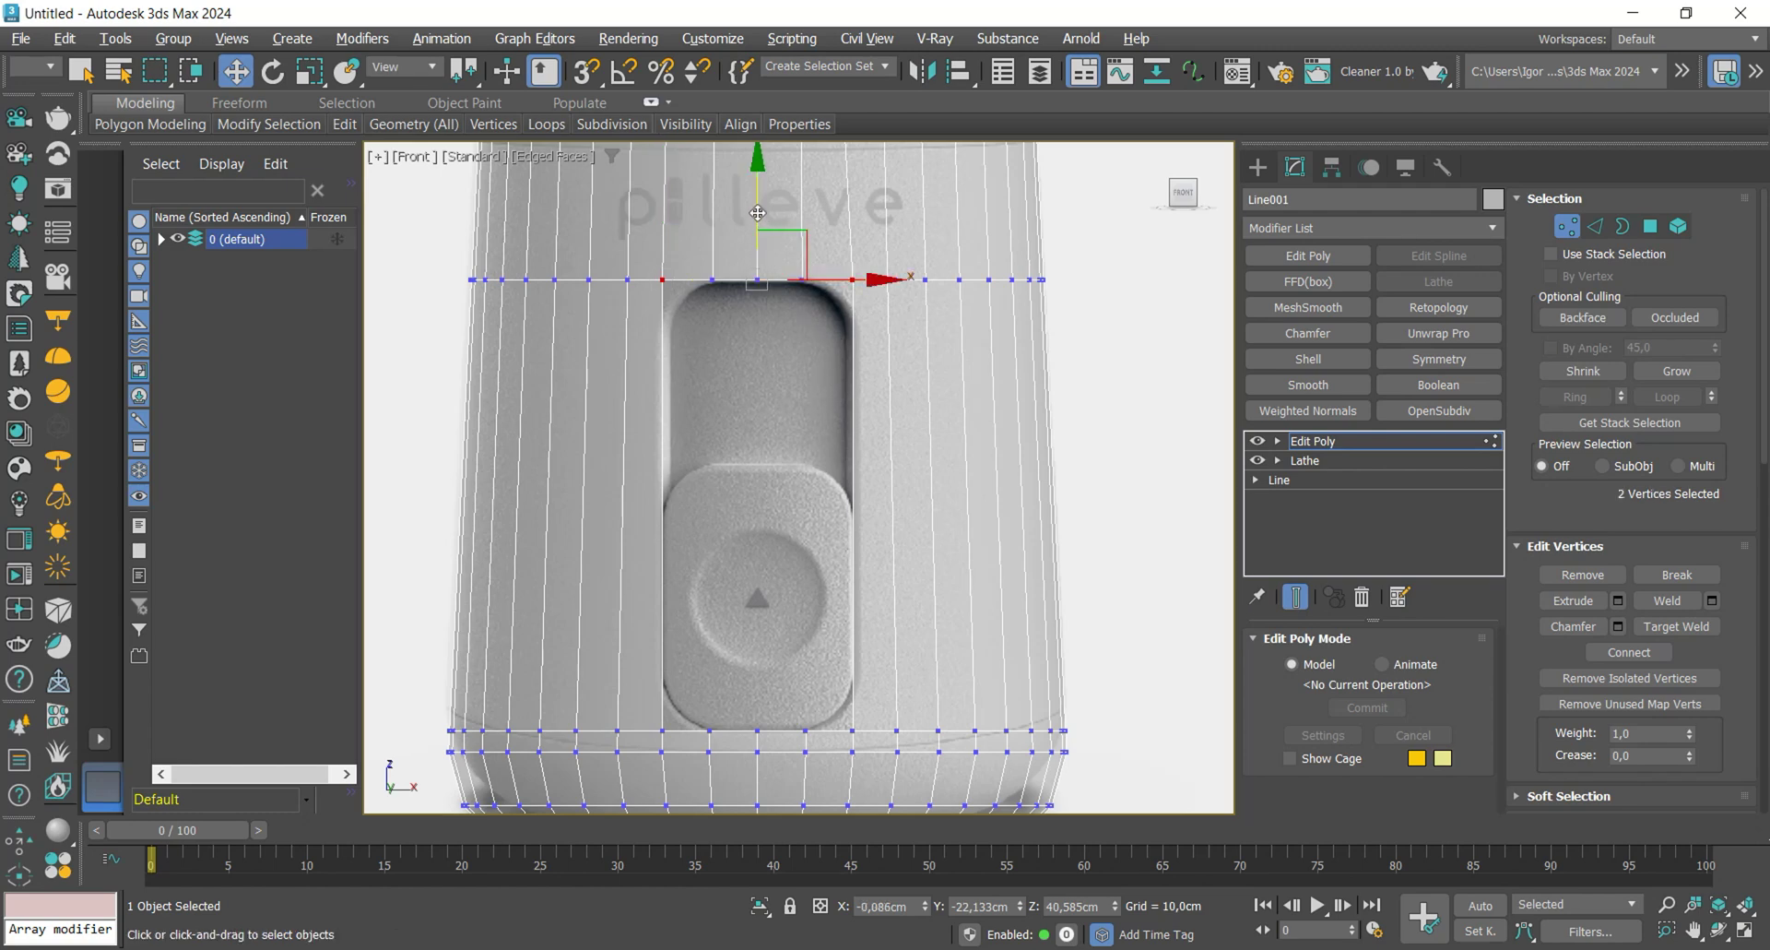
left_click_drag(759, 209, 761, 221)
middle_click_drag(732, 754, 737, 693)
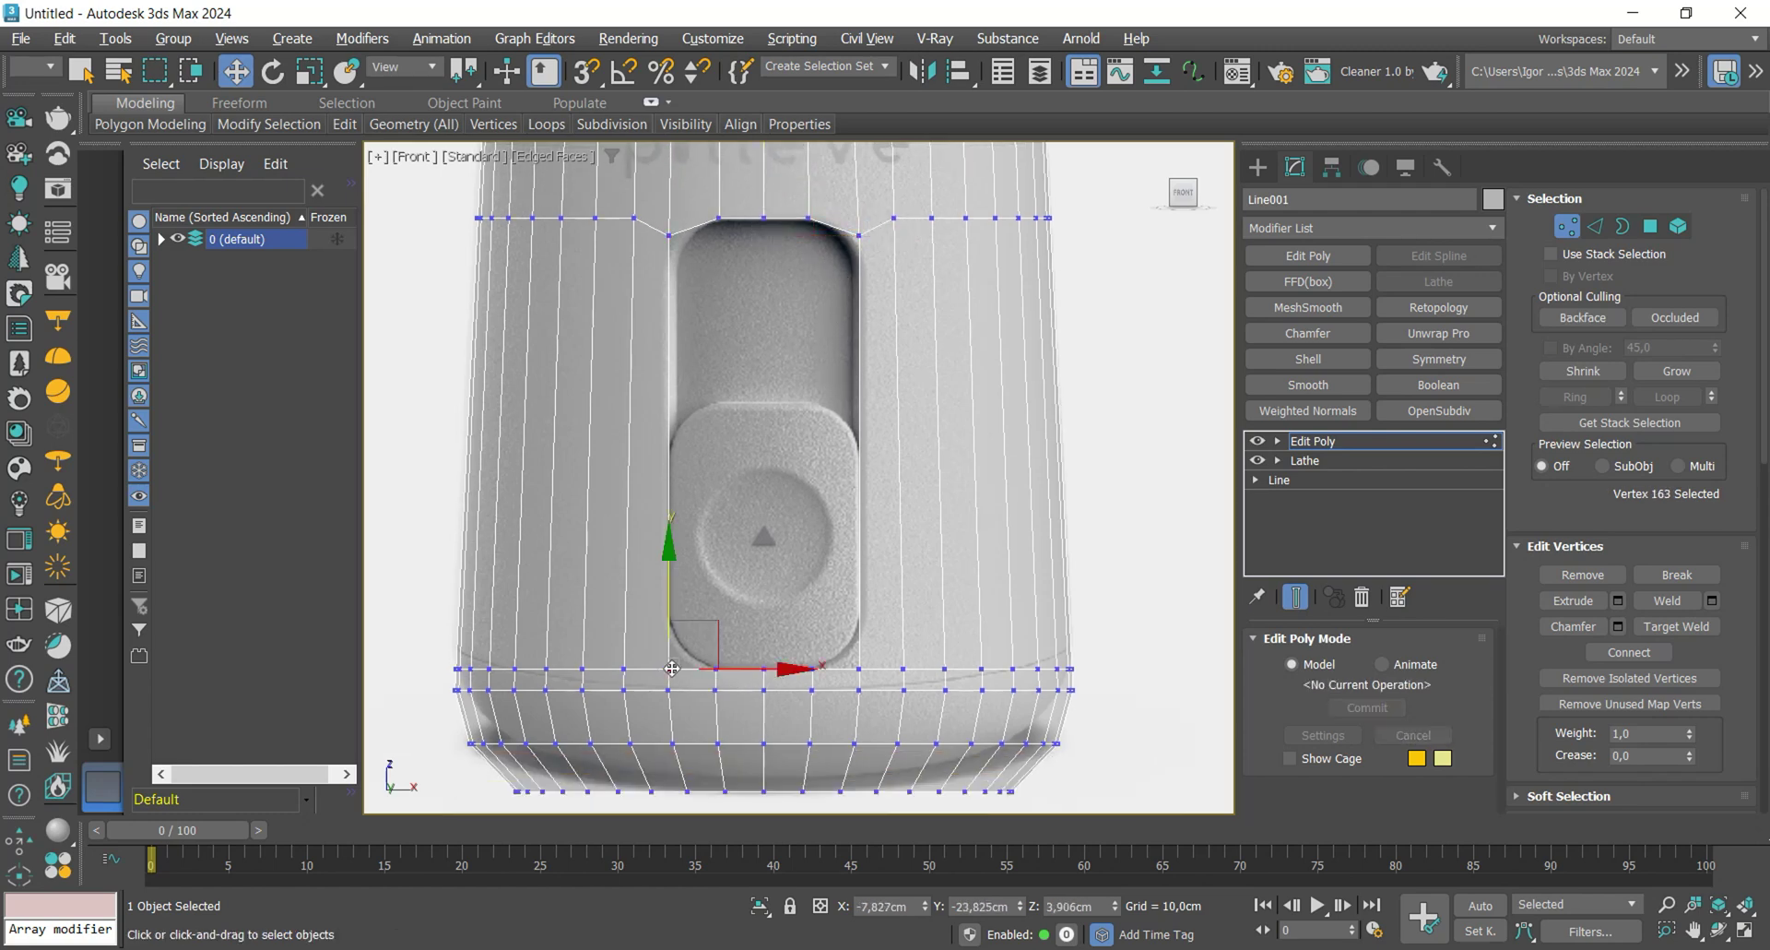
left_click_drag(764, 572, 768, 540)
middle_click_drag(773, 553, 774, 559)
middle_click_drag(807, 636, 801, 617)
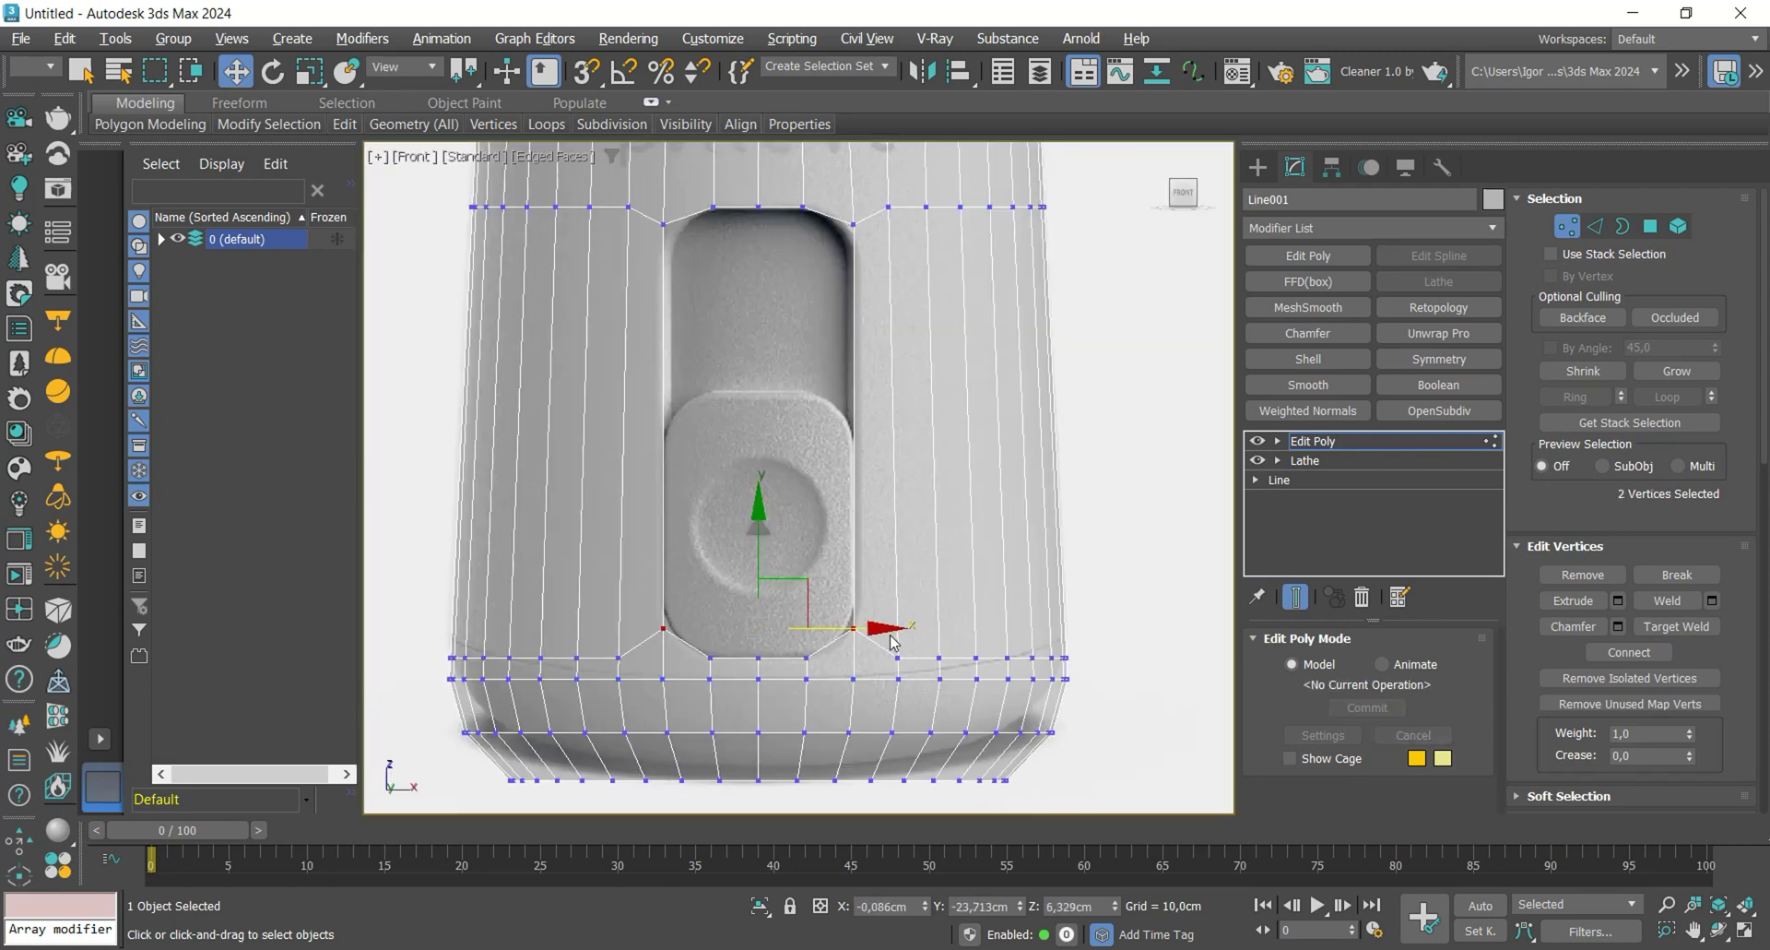
- Remove the edge loop level with the slider opening's bottom edge, including the two diagonals at its bottom corners, keeping the opening's outline
key("2")
double_click(909, 655)
key("F3")
scroll(812, 659, "up", 3)
left_click_drag(909, 581, 884, 612, "alt")
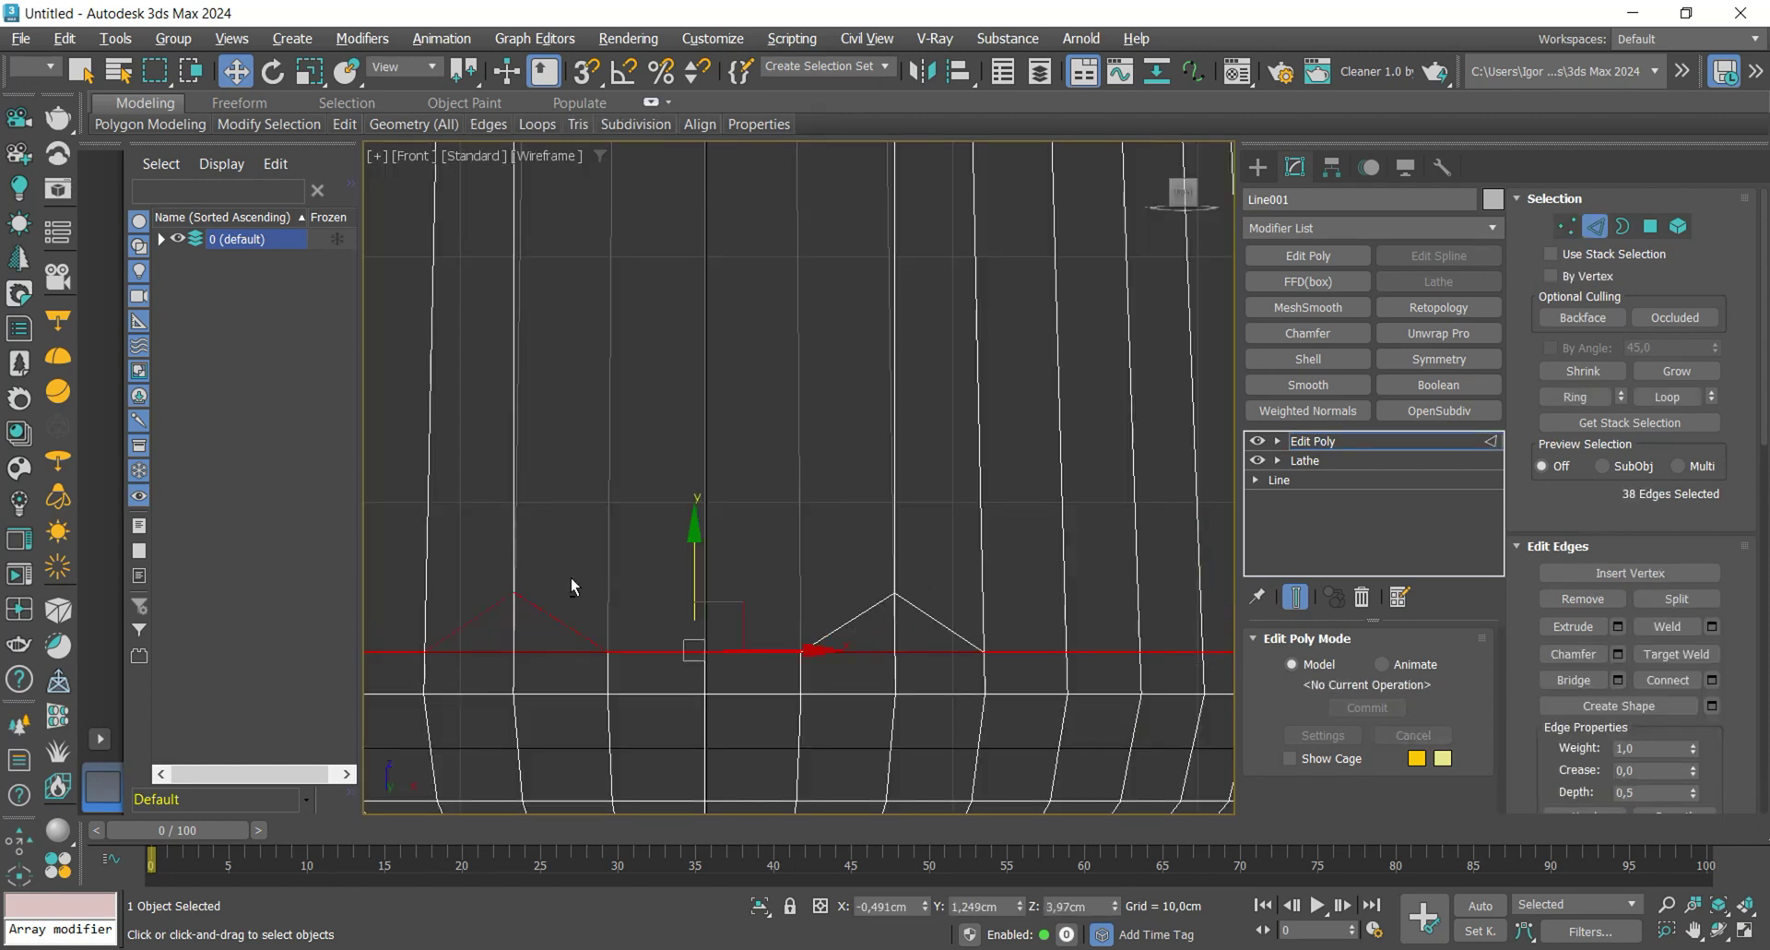
left_click_drag(551, 584, 495, 613, "alt")
key("F3")
left_click(643, 652, "alt")
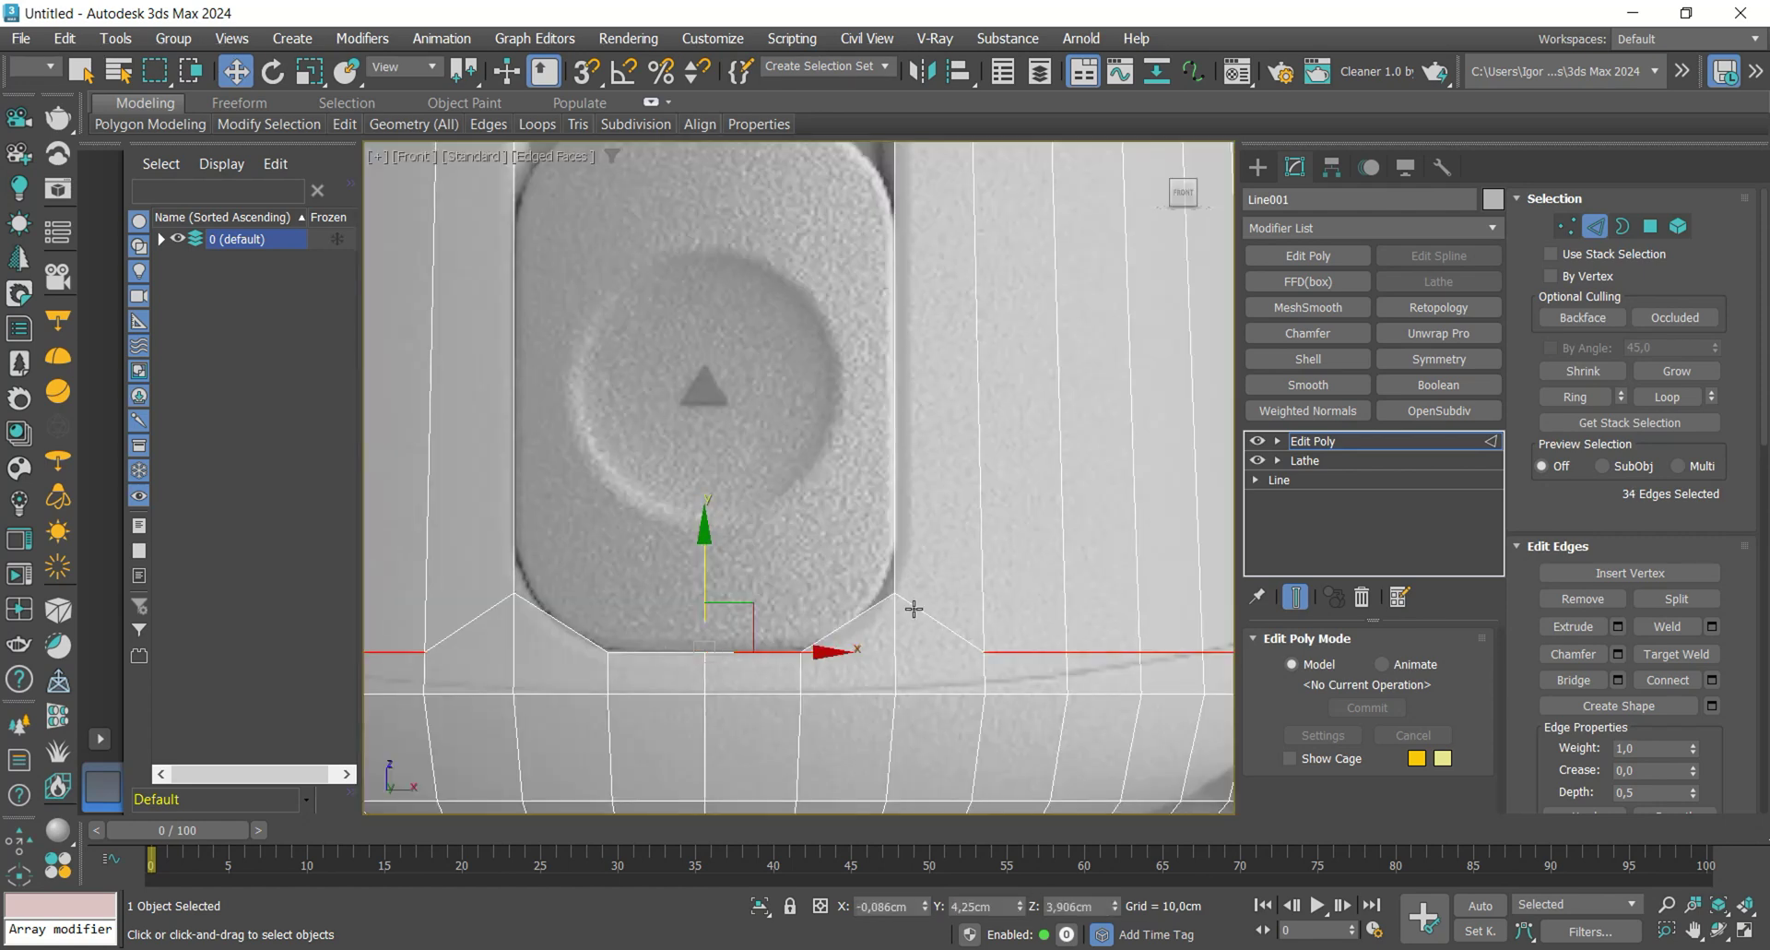
left_click(913, 608)
left_click(463, 621, "ctrl")
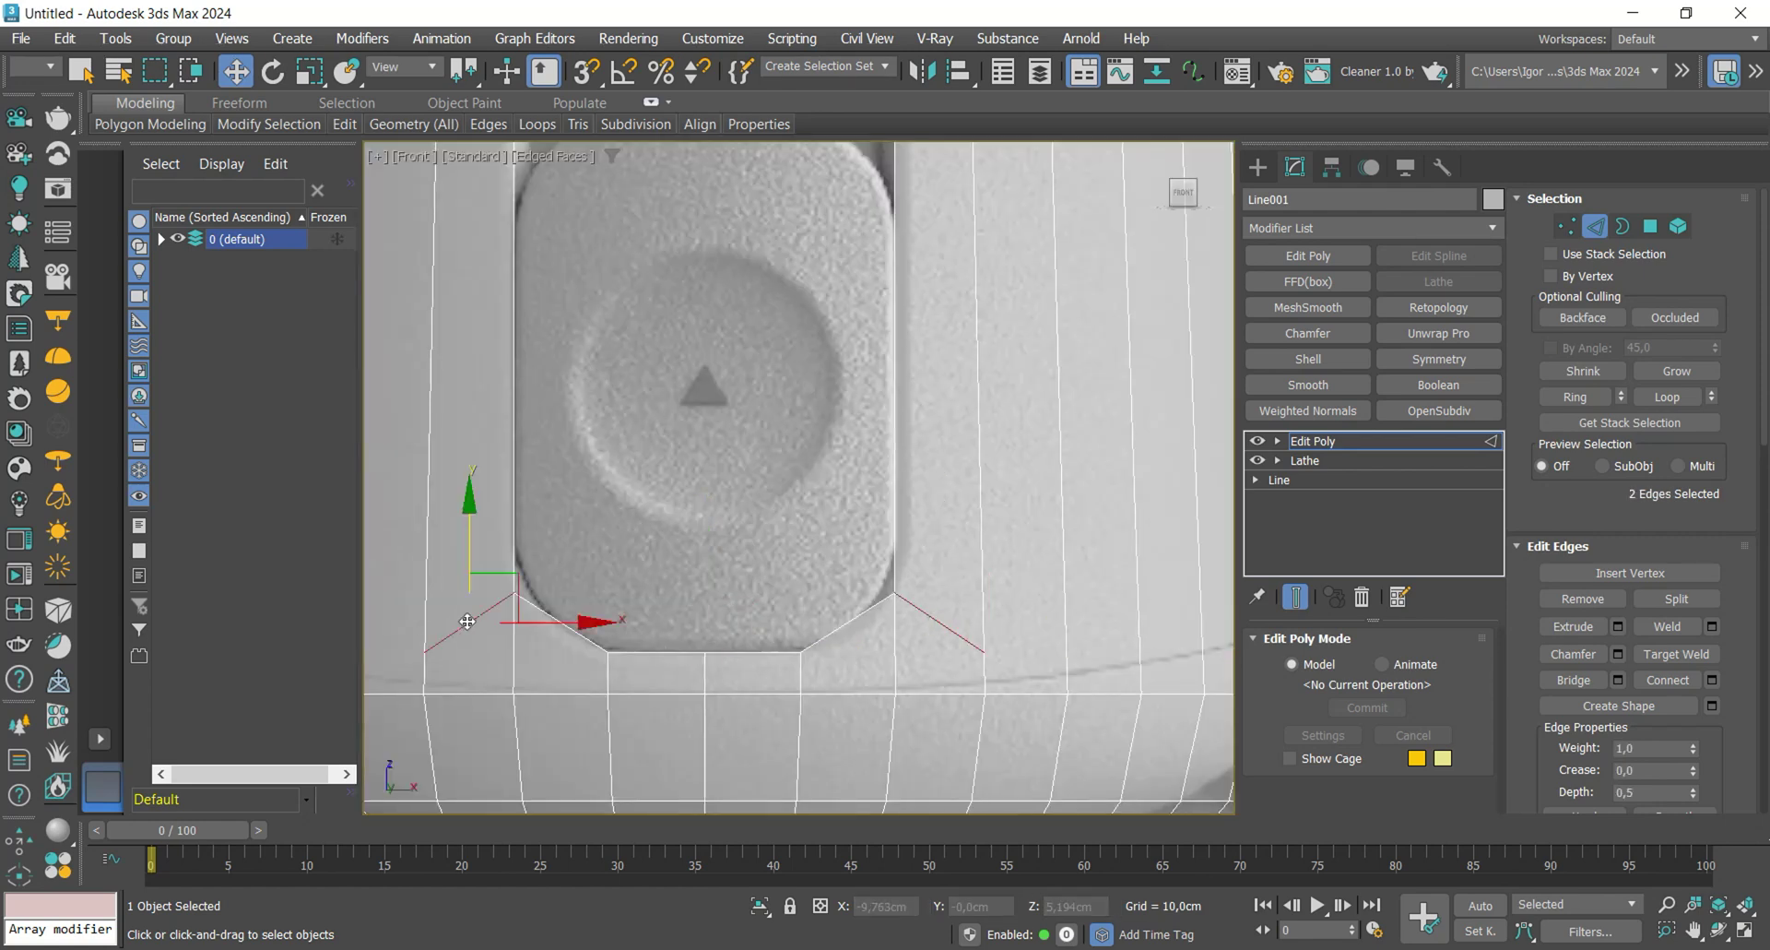
key("F3")
key("F3")
- Insert a horizontal edge loop around the body level with the slider opening's bottom corner vertices
scroll(842, 530, "down", 2)
middle_click_drag(842, 530, 830, 653)
key("1")
mouse_move(617, 667)
middle_mouse_down()
mouse_move(668, 596)
mouse_move(674, 660)
middle_mouse_up()
scroll(683, 456, "down", 3)
middle_click_drag(695, 347, 735, 369)
scroll(864, 637, "up", 3)
key("alt+1")
left_click(820, 596)
right_click(820, 596)
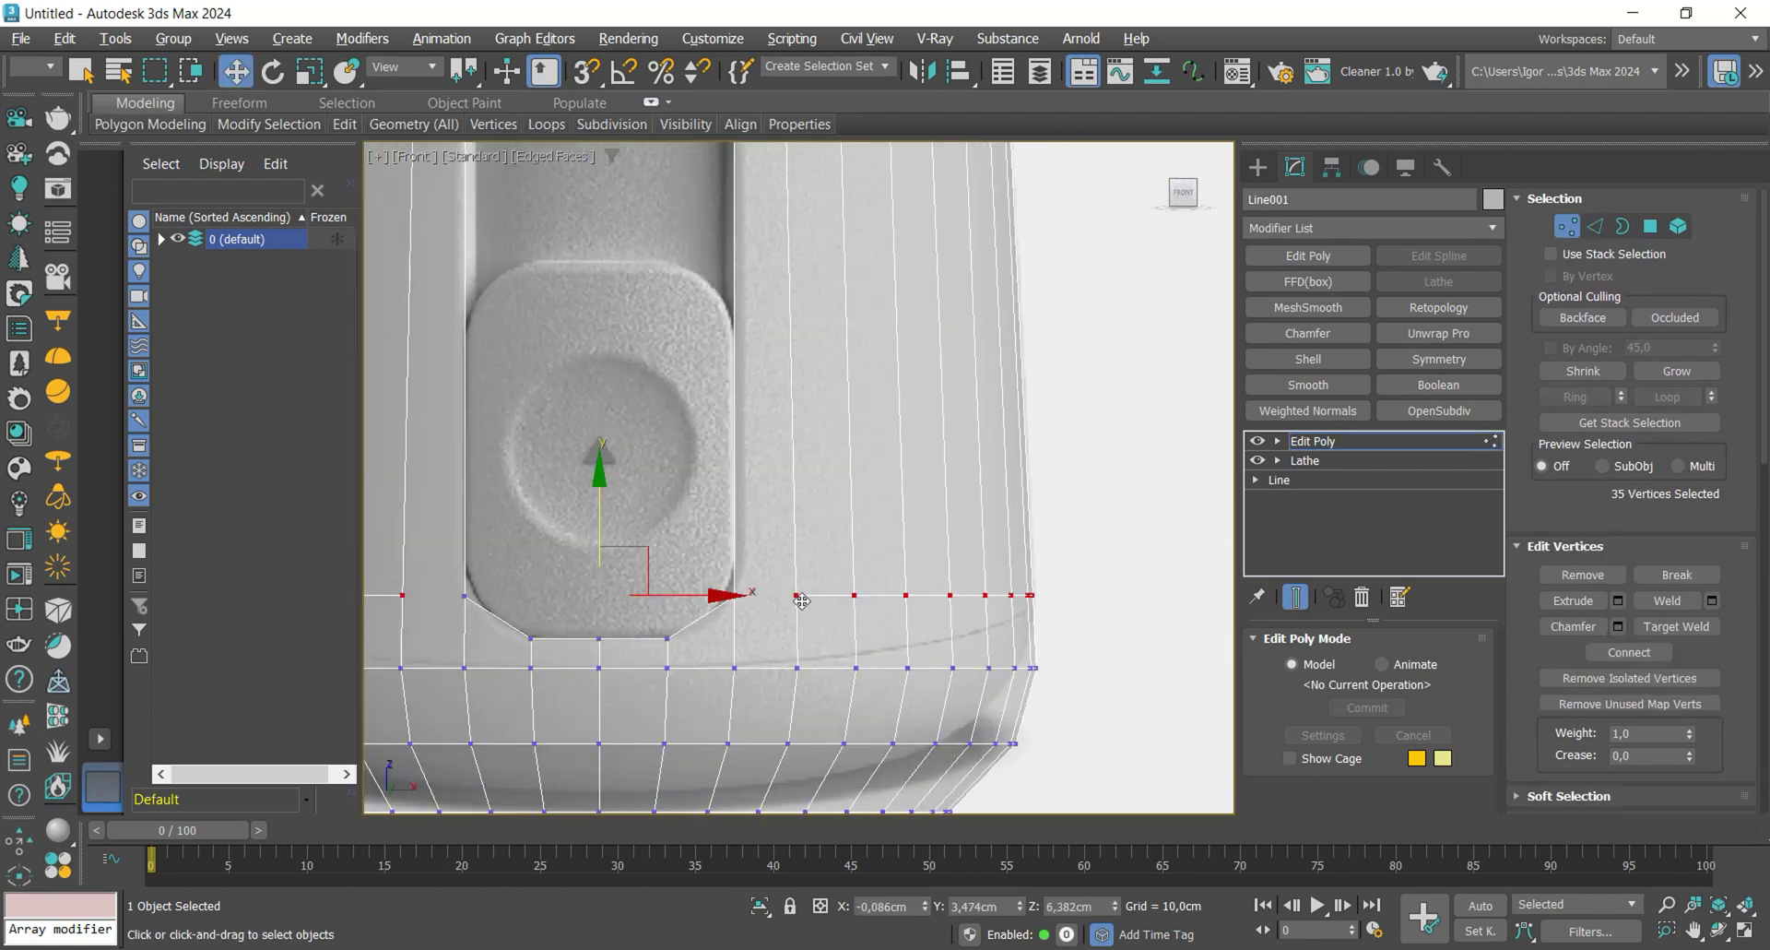
- Connect the new loop's end vertices to the slider opening's bottom corner vertices on both sides
left_click(797, 596)
left_click(734, 597, "ctrl")
key("ctrl+shift+e")
middle_click_drag(599, 579, 659, 573)
left_click(524, 590)
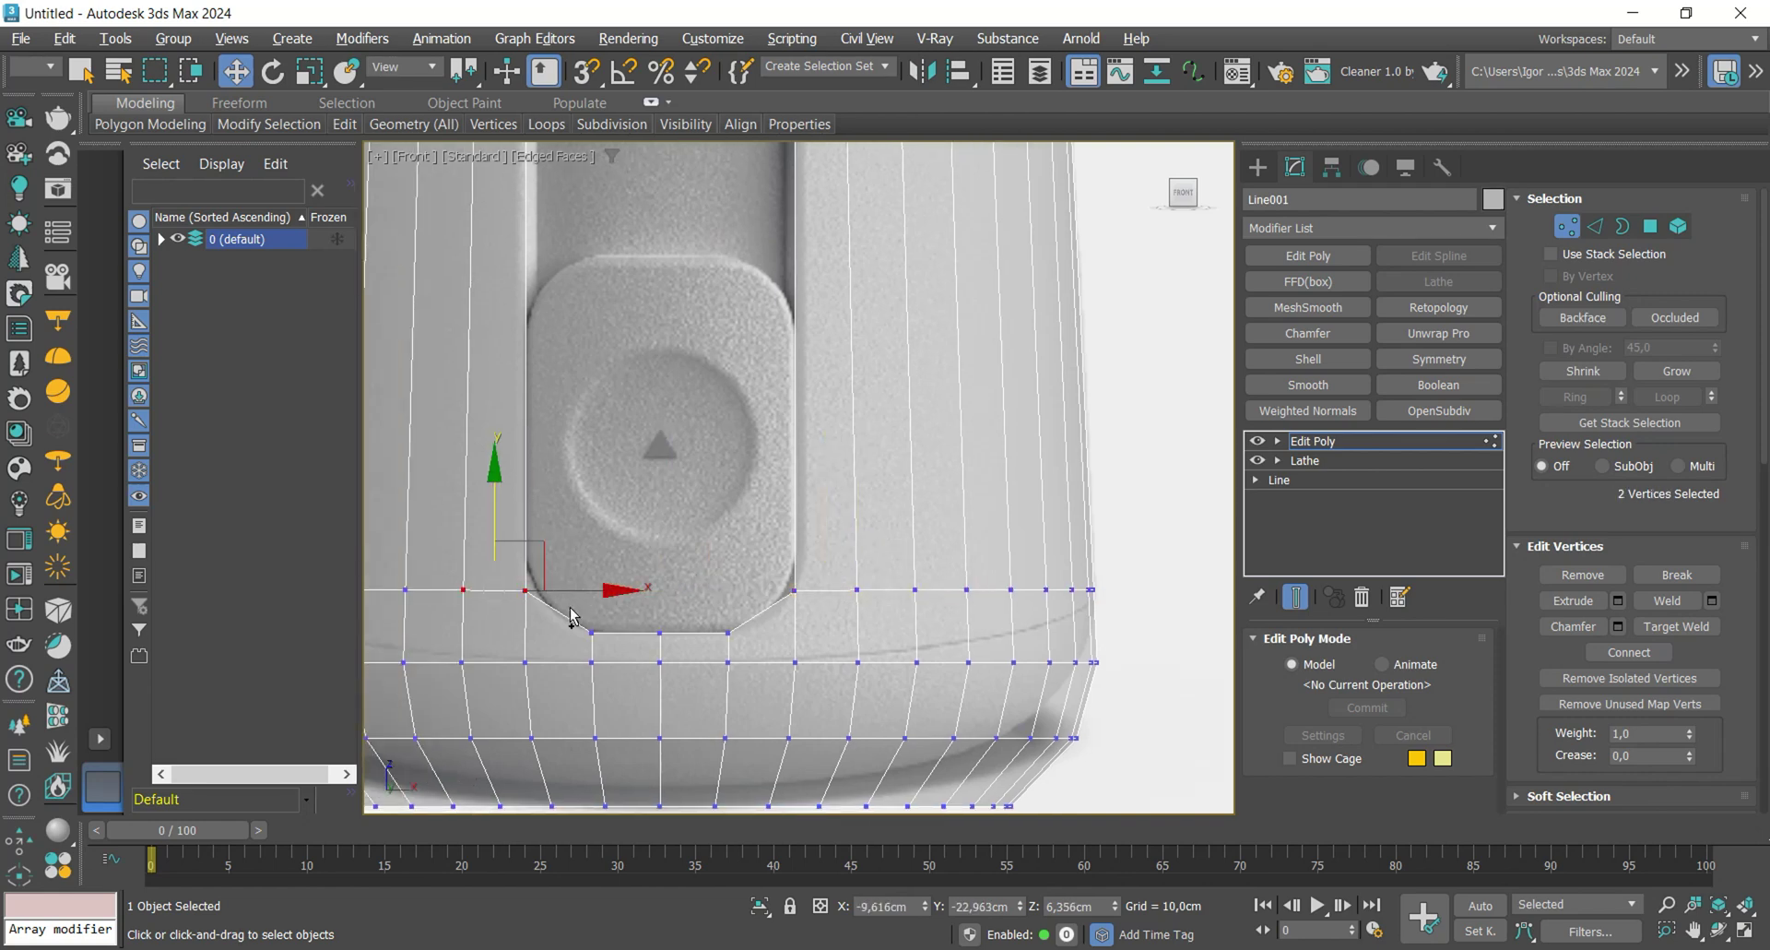
- Slide the edge loop level with the slider opening's top down using the Edge constraint, leaving out the opening's own edges
scroll(578, 616, "down", 4)
scroll(636, 360, "up", 4)
middle_click_drag(789, 368, 806, 371)
key("2")
double_click(835, 366)
key("F3")
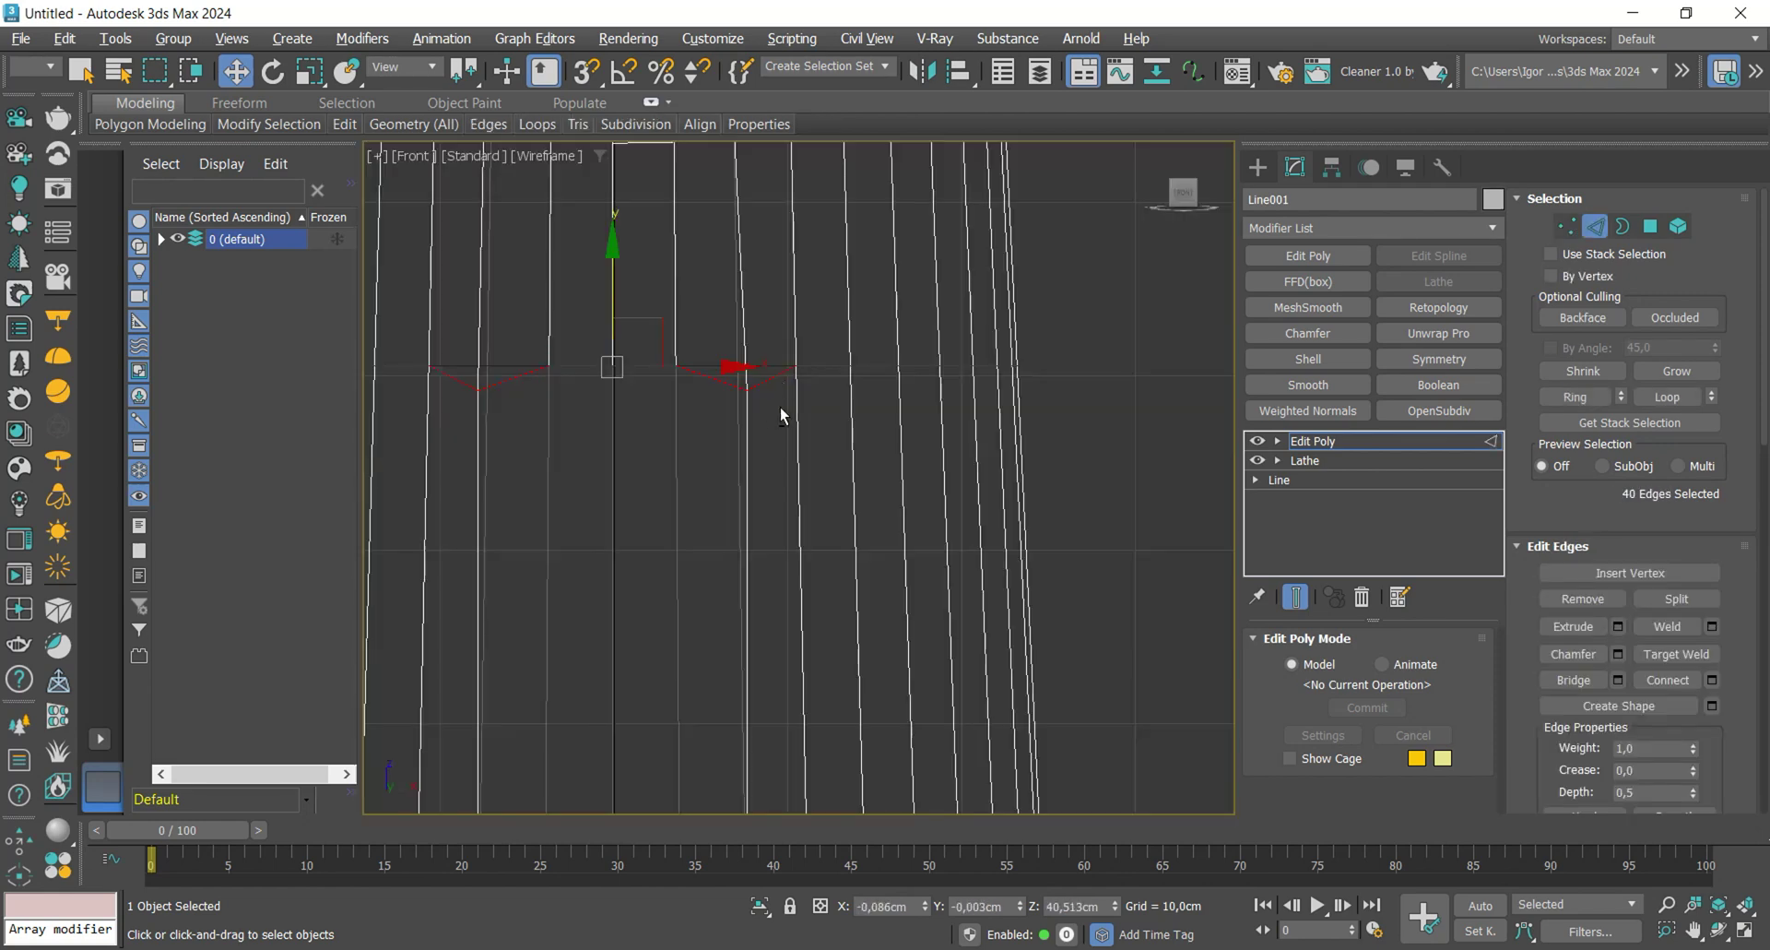
left_click(461, 384, "alt")
key("F3")
middle_click_drag(567, 419, 613, 421)
scroll(1576, 661, "down", 7)
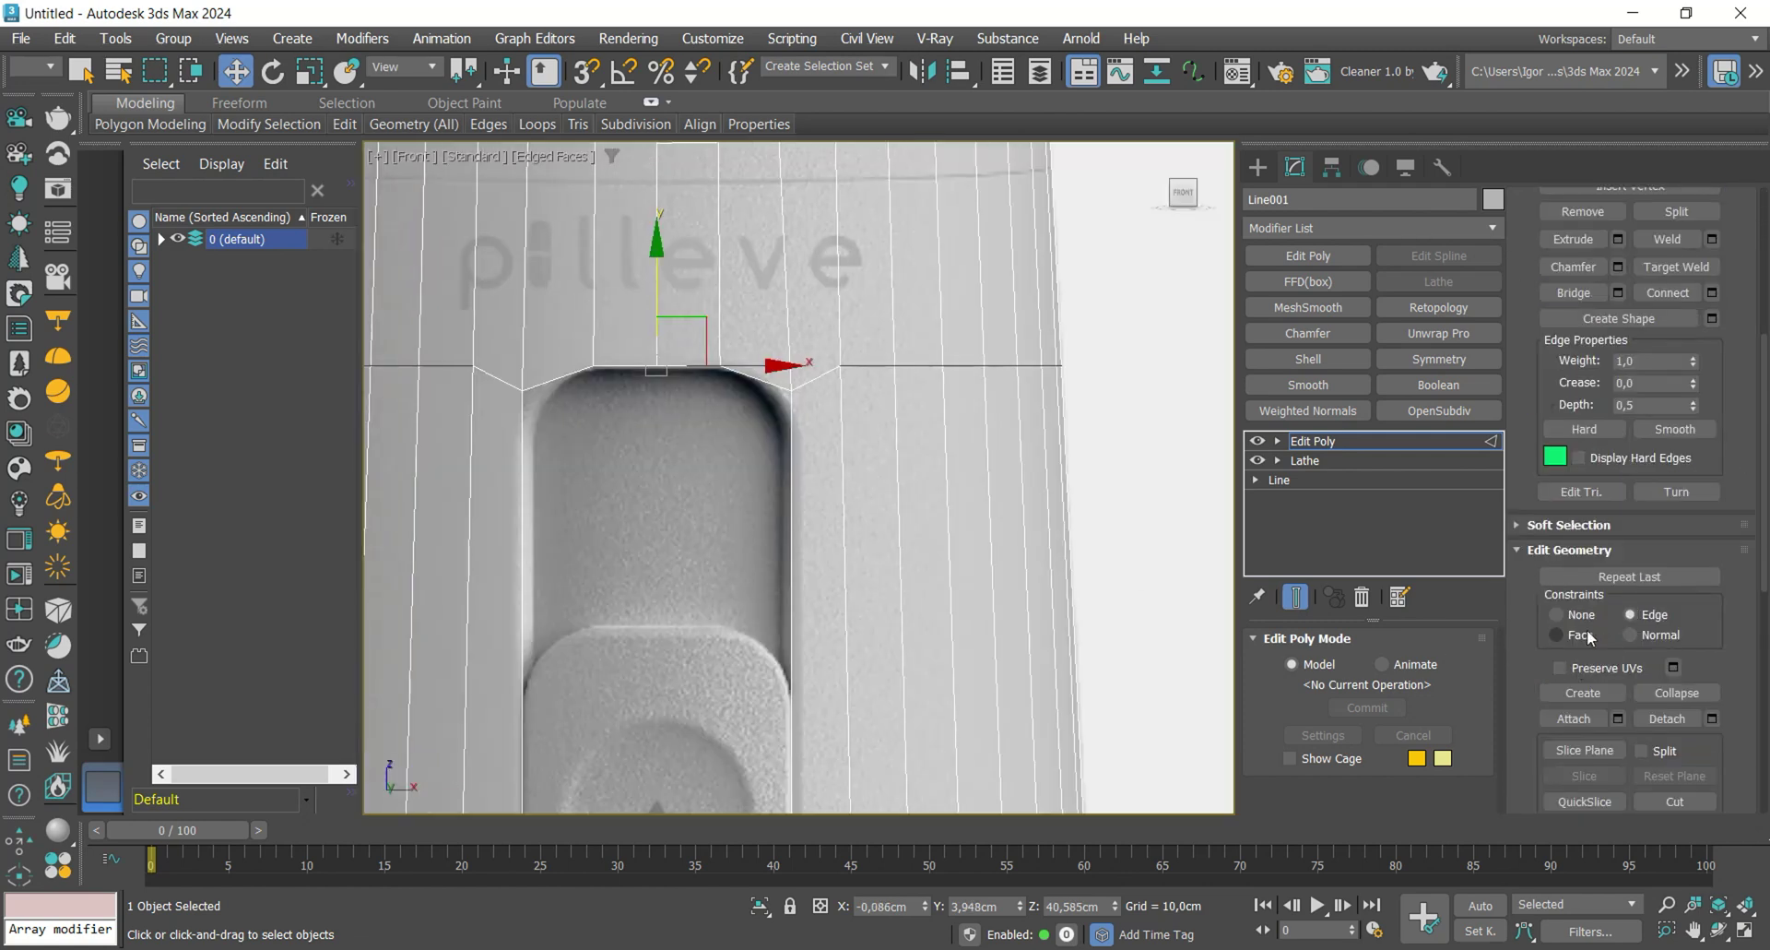
left_click(1590, 637)
left_click(1630, 614)
left_click_drag(655, 276, 657, 355)
middle_click_drag(657, 355, 671, 302)
- Remove the two diagonal edges at the slider opening's top corners and connect the lowered loop's ends to the corner vertices
left_click(828, 362)
left_click(510, 356, "ctrl")
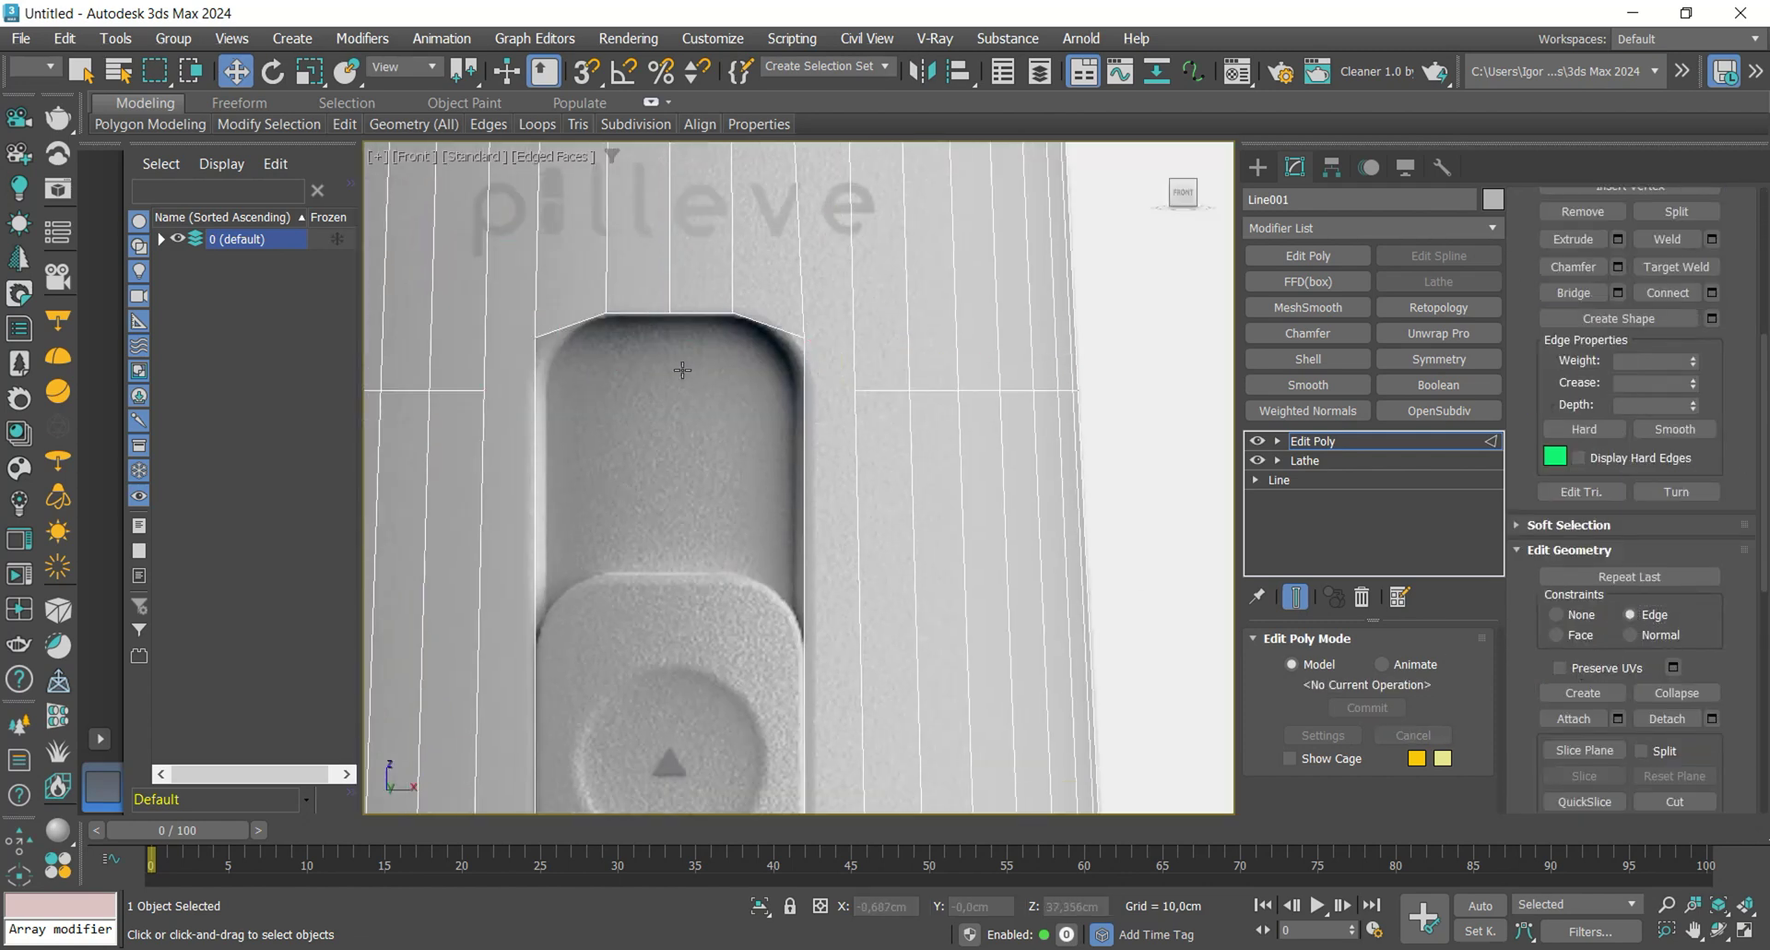
scroll(715, 378, "down", 3)
middle_click_drag(715, 378, 736, 332)
key("1")
key("alt+c")
left_click_drag(704, 247, 705, 240)
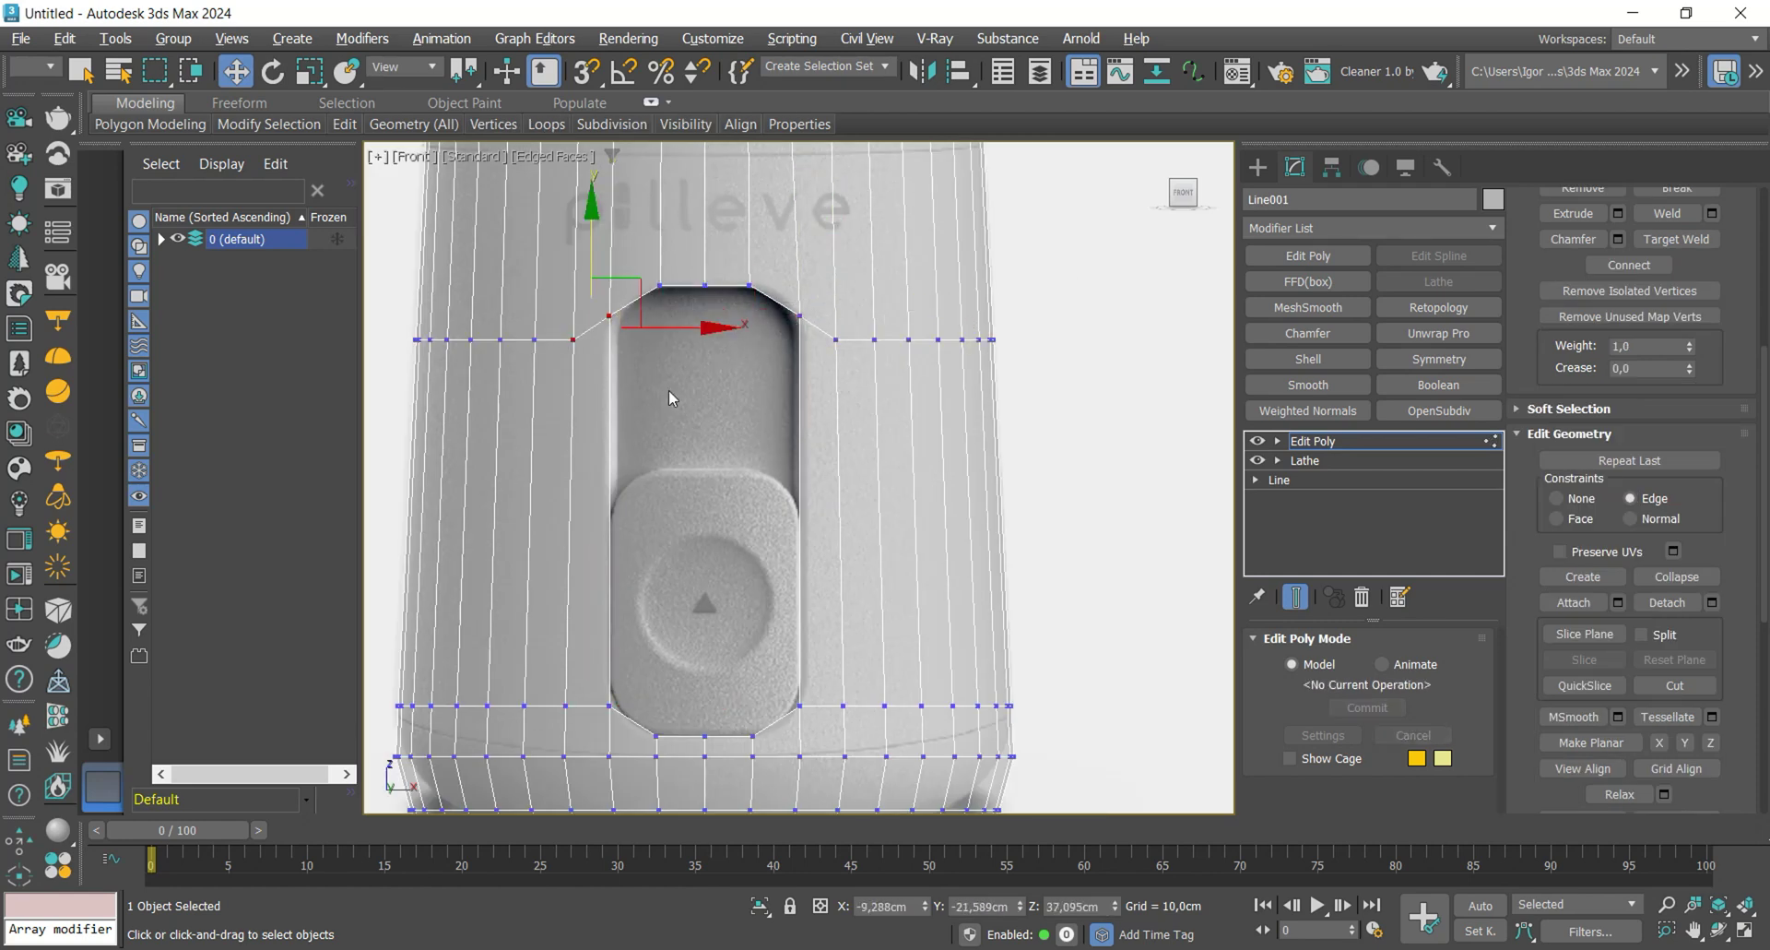
- Vertex-snap the body's top vertex above the pill window's side edge horizontally in line with the window outline's lower corner vertex
key("alt+q")
key("alt+q")
middle_click_drag(765, 388, 720, 628)
key("1")
key("alt+q")
key("alt+q")
key("1")
scroll(729, 375, "down", 2)
scroll(729, 420, "down", 2)
key("1")
key("1")
scroll(758, 522, "up", 4)
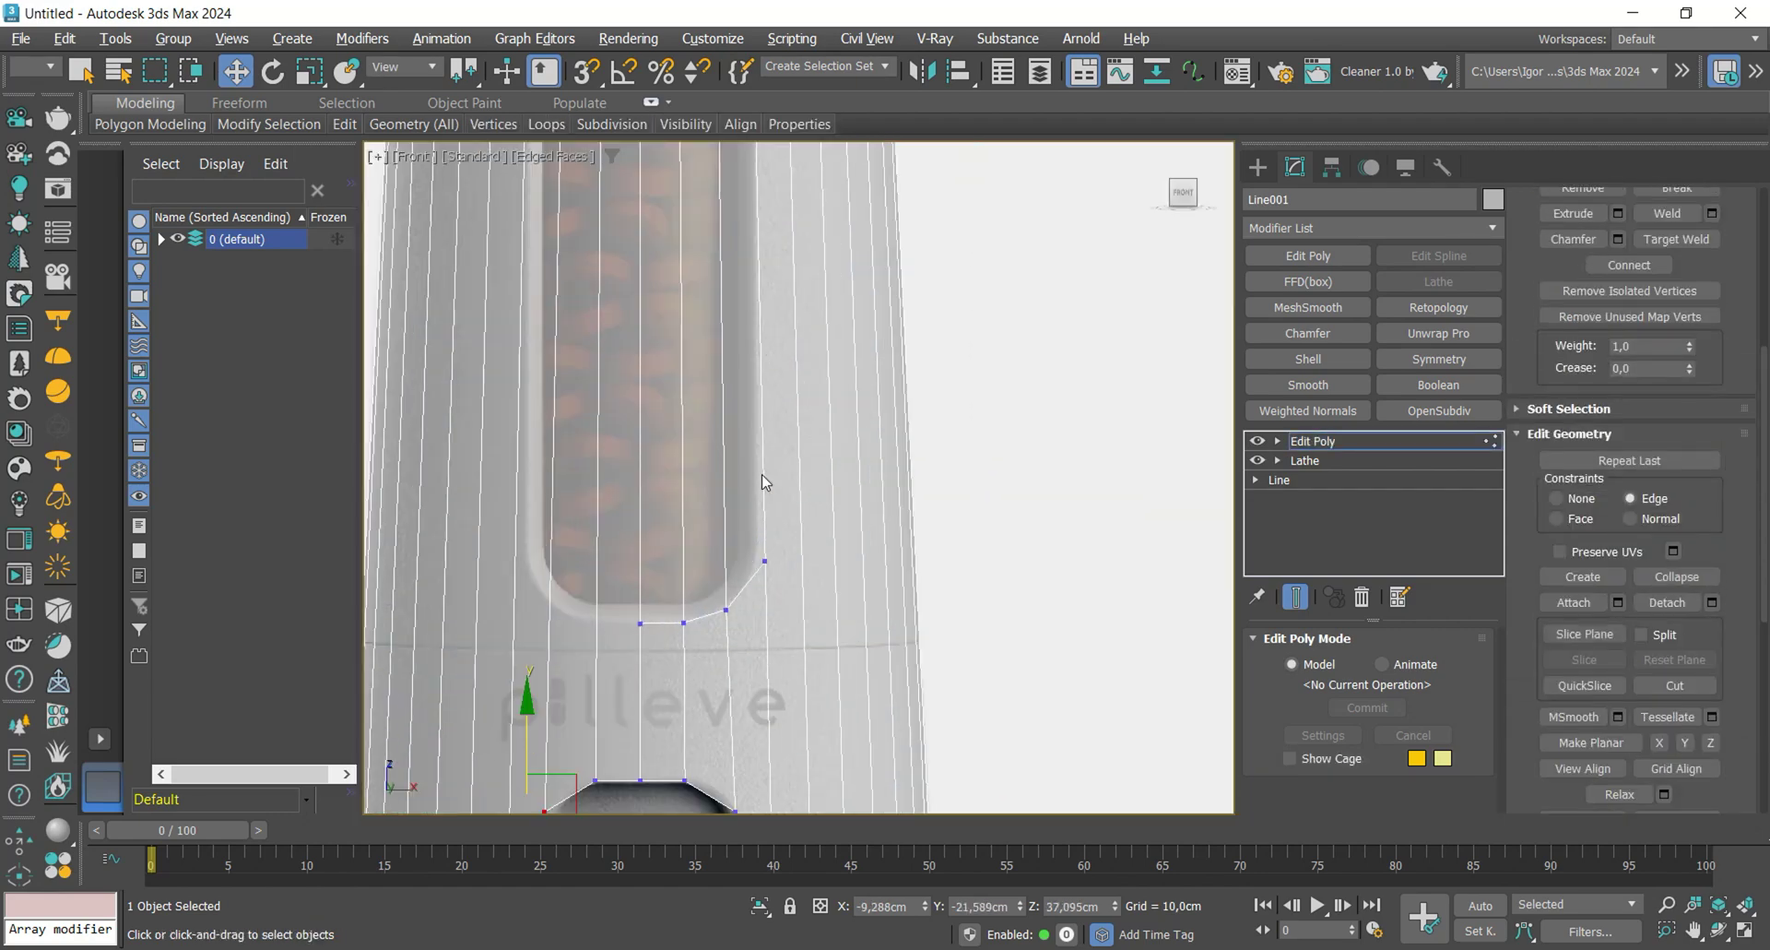
scroll(746, 396, "down", 2)
left_click_drag(801, 187, 747, 582)
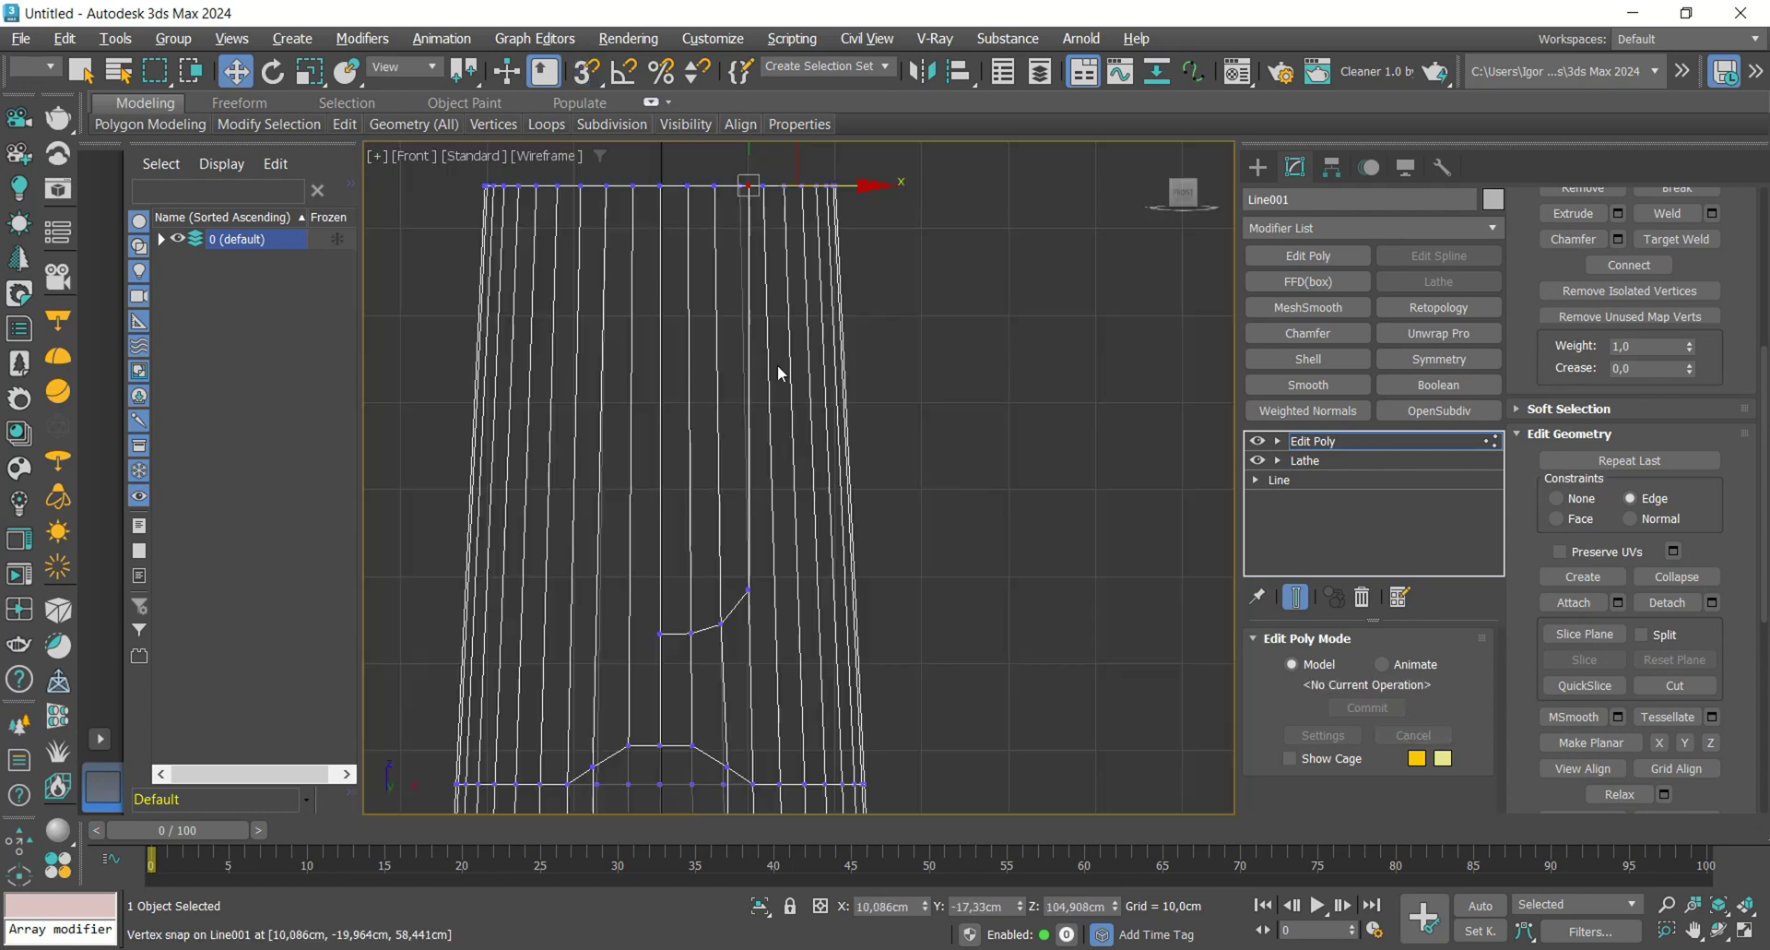
scroll(783, 201, "up", 2)
left_click_drag(822, 192, 829, 193)
- Insert a horizontal edge loop around the body level with the pill window outline's lower corner vertex
scroll(721, 613, "down", 2)
middle_click_drag(720, 613, 763, 389)
scroll(807, 514, "up", 3)
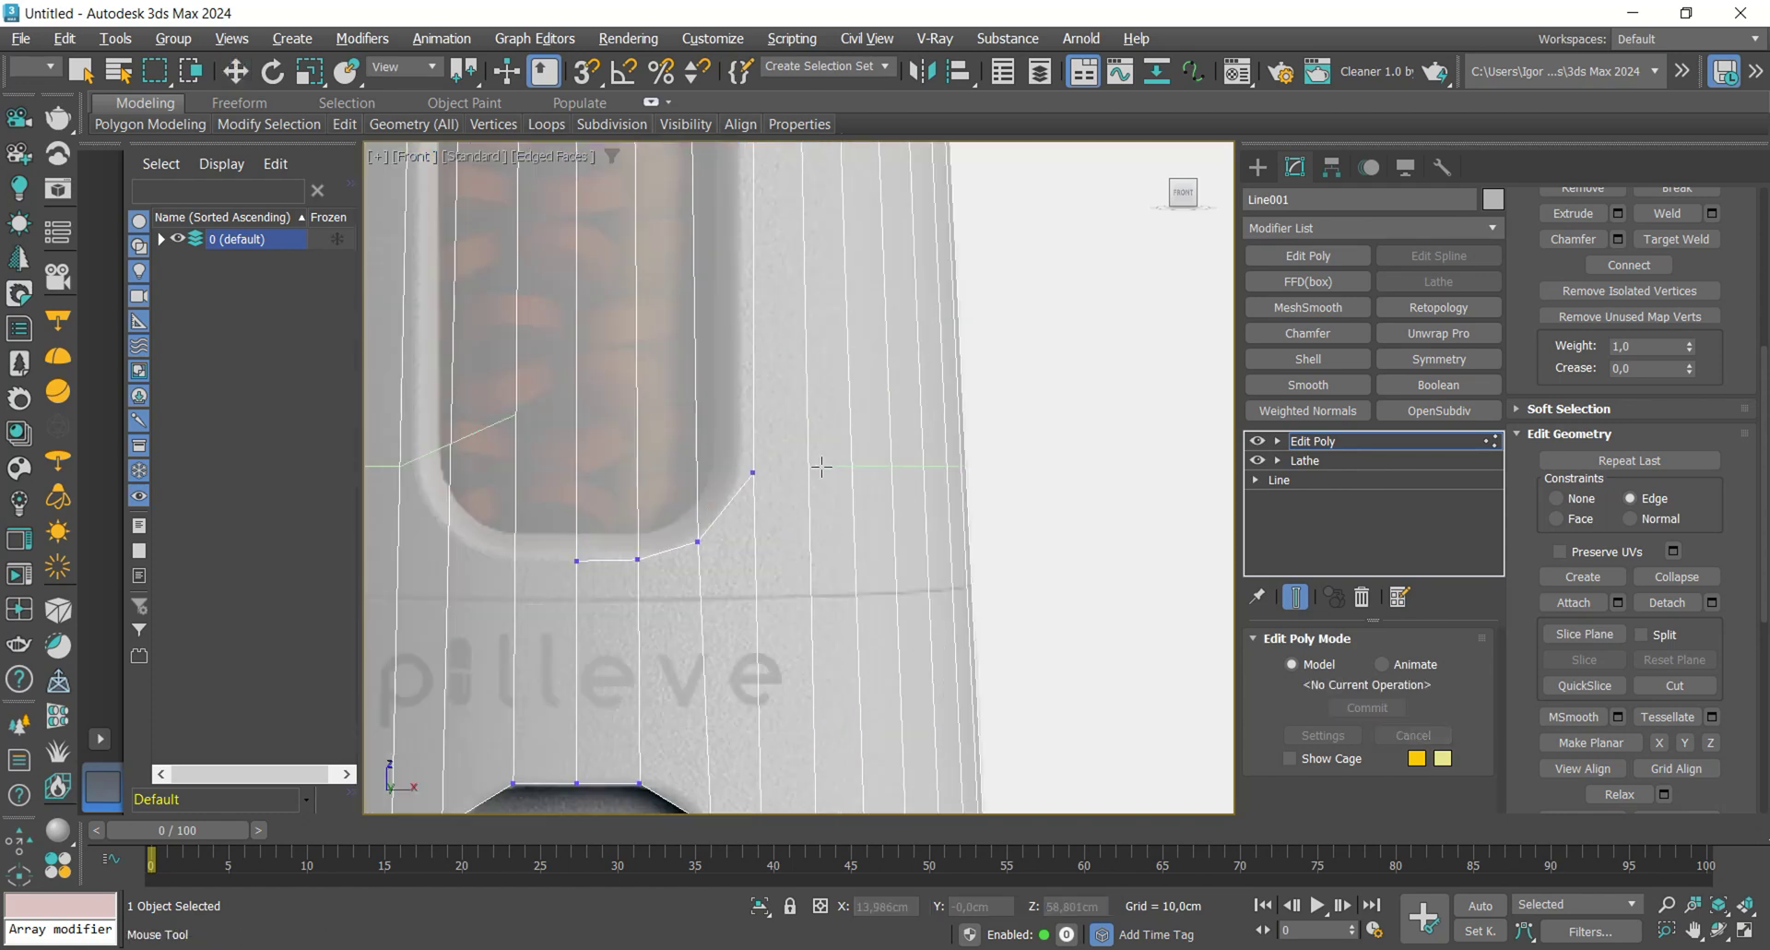
left_click(810, 479)
scroll(774, 517, "down", 2)
middle_click_drag(780, 503, 787, 409)
key("1")
scroll(811, 535, "down", 1)
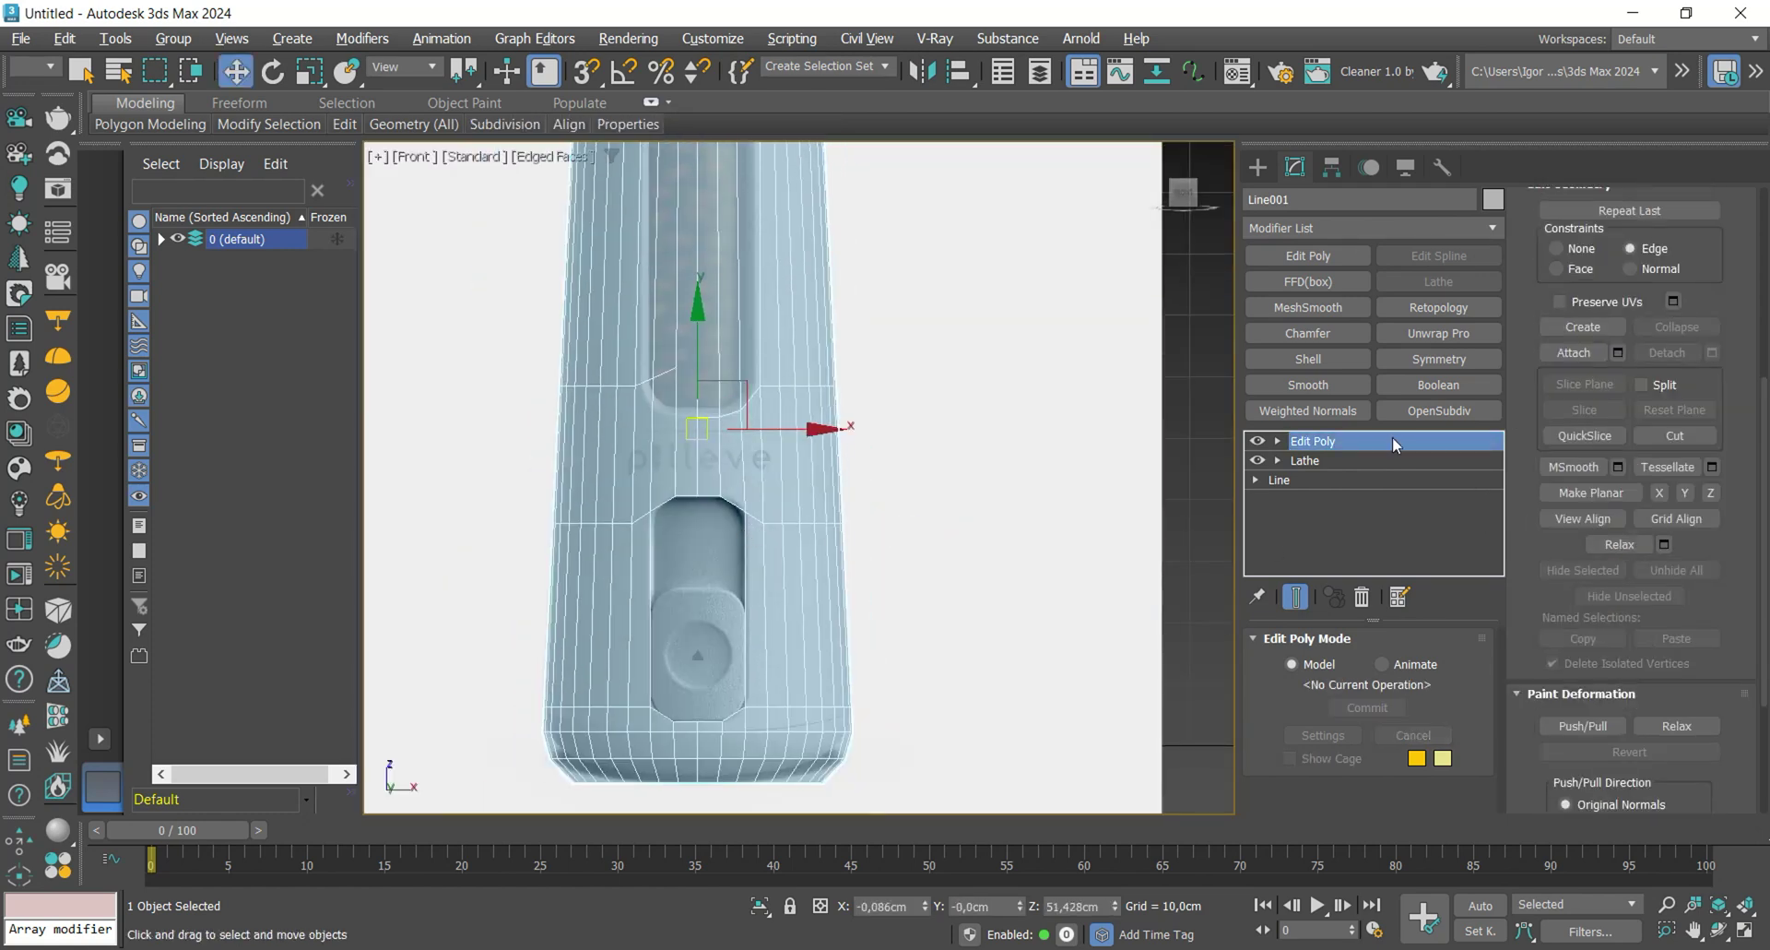
- Mirror the finished half of the body with a Symmetry modifier and collapse the stack to an Editable Poly
left_click(1417, 366)
mouse_move(749, 573)
middle_mouse_down()
mouse_move(748, 593)
mouse_move(660, 647)
mouse_move(785, 636)
mouse_move(756, 539)
mouse_move(763, 590)
mouse_move(725, 774)
middle_mouse_up()
key("ctrl+alt+c")
key("alt+x")
key("f")
key("F3")
key("F4")
scroll(785, 492, "up", 3)
scroll(738, 268, "down", 2)
- Delete the front polygons covering the pill window, keeping the polygons at the back of the body
key("4")
middle_click_drag(739, 267, 779, 311)
scroll(779, 311, "up", 2)
key("alt+x")
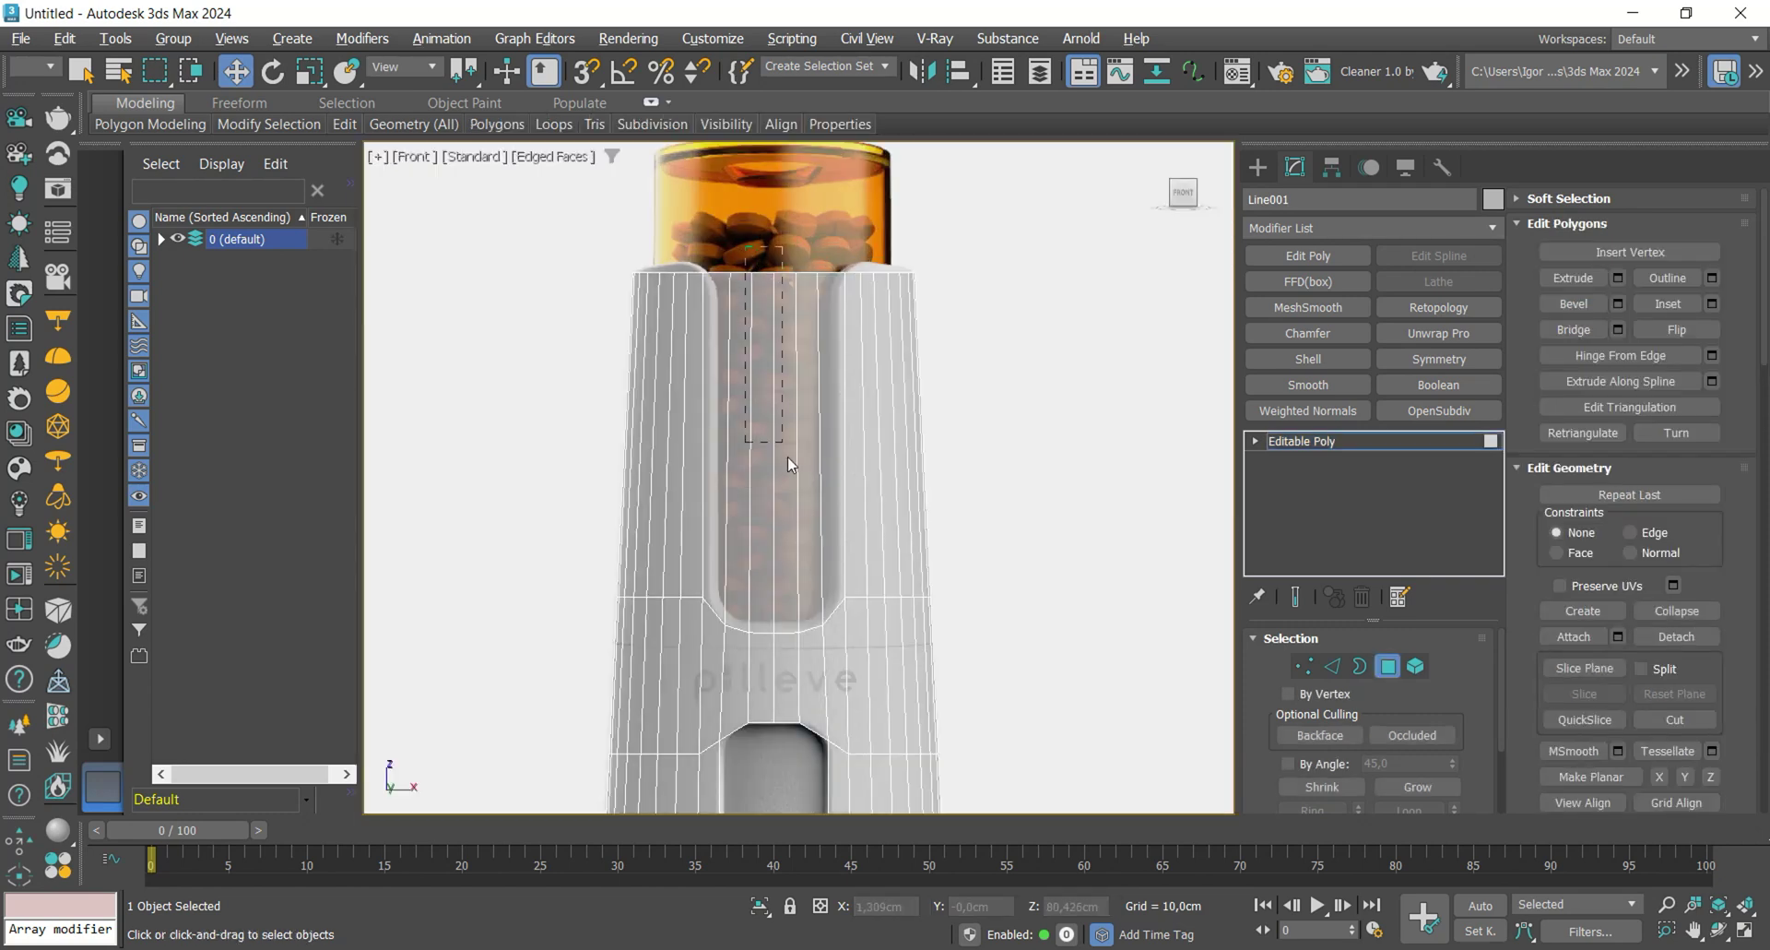
left_click_drag(833, 558, 715, 518)
key("F3")
middle_click_drag(883, 468, 719, 506, "alt")
left_click_drag(1070, 225, 890, 466, "alt")
scroll(867, 488, "down", 2)
middle_click_drag(719, 544, 821, 471, "alt")
key("f")
key("z")
key("F3")
key("Delete")
- Insert a horizontal edge loop around the body just below its top rim
key("F3")
key("F3")
scroll(874, 576, "down", 1)
middle_click_drag(874, 576, 862, 535)
scroll(861, 518, "down", 1)
key("F3")
key("F3")
middle_click_drag(872, 425, 865, 466)
scroll(855, 305, "up", 2)
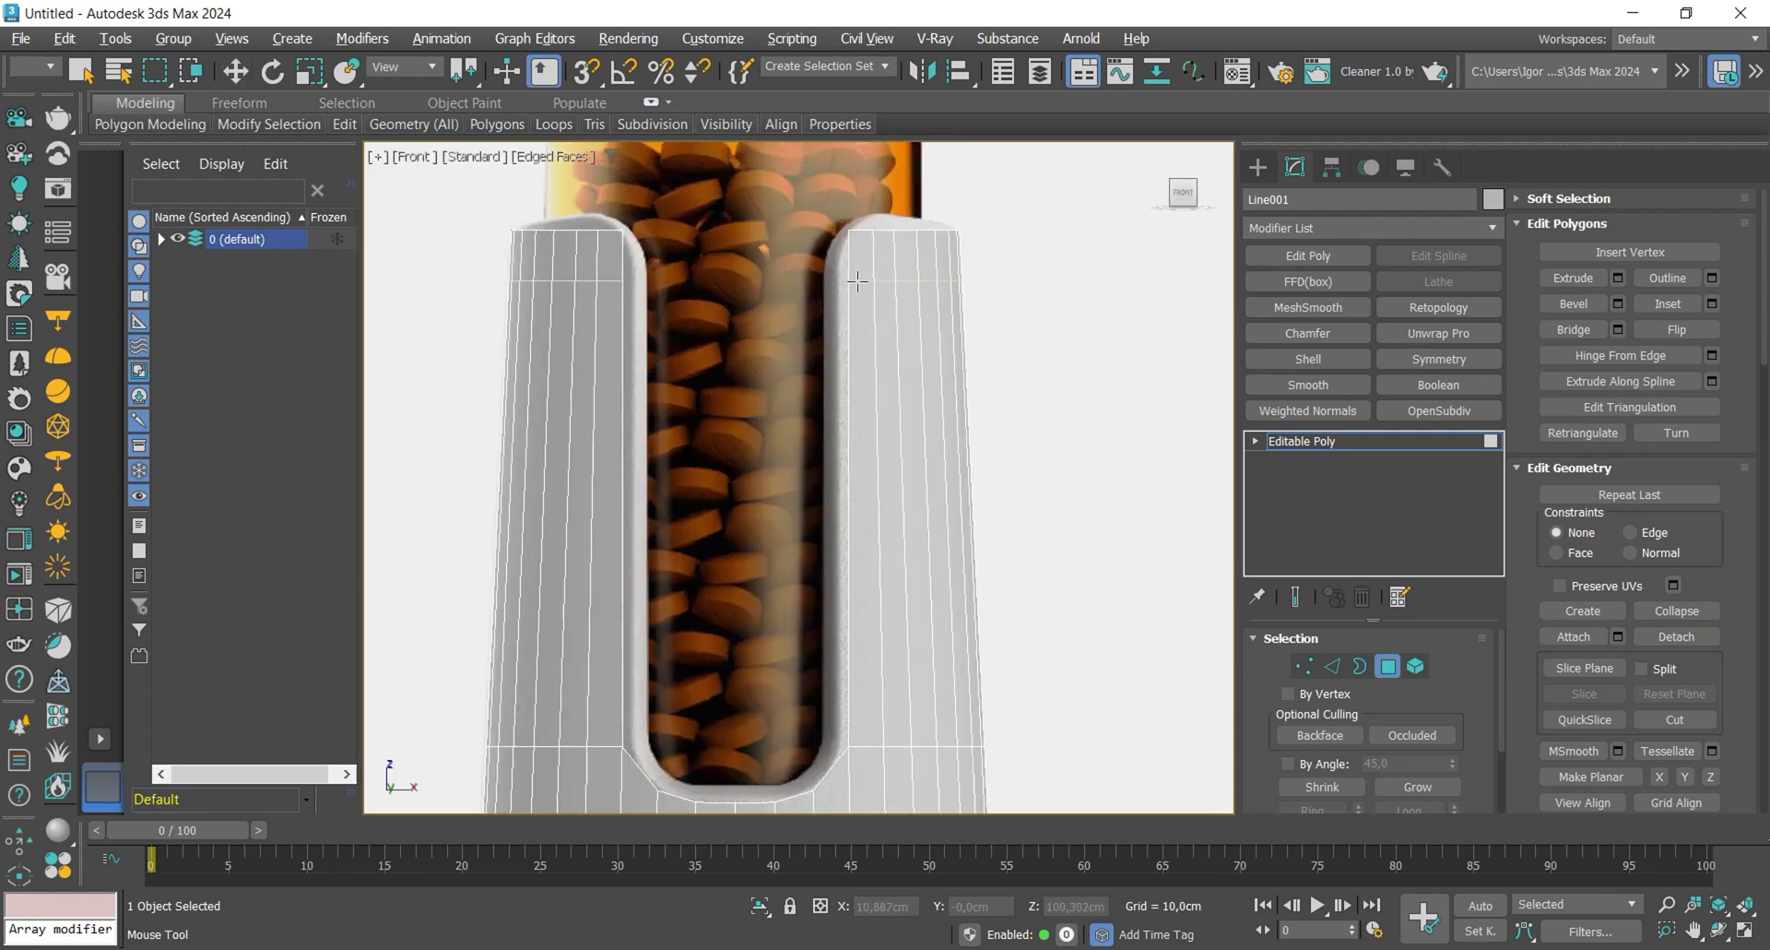
- Chamfer the two top corner vertices of the pill window opening by 2.757 cm to follow the rounded corners
key("1")
middle_click_drag(924, 263, 855, 358, "alt")
key("ctrl+shift+c")
scroll(864, 320, "up", 2)
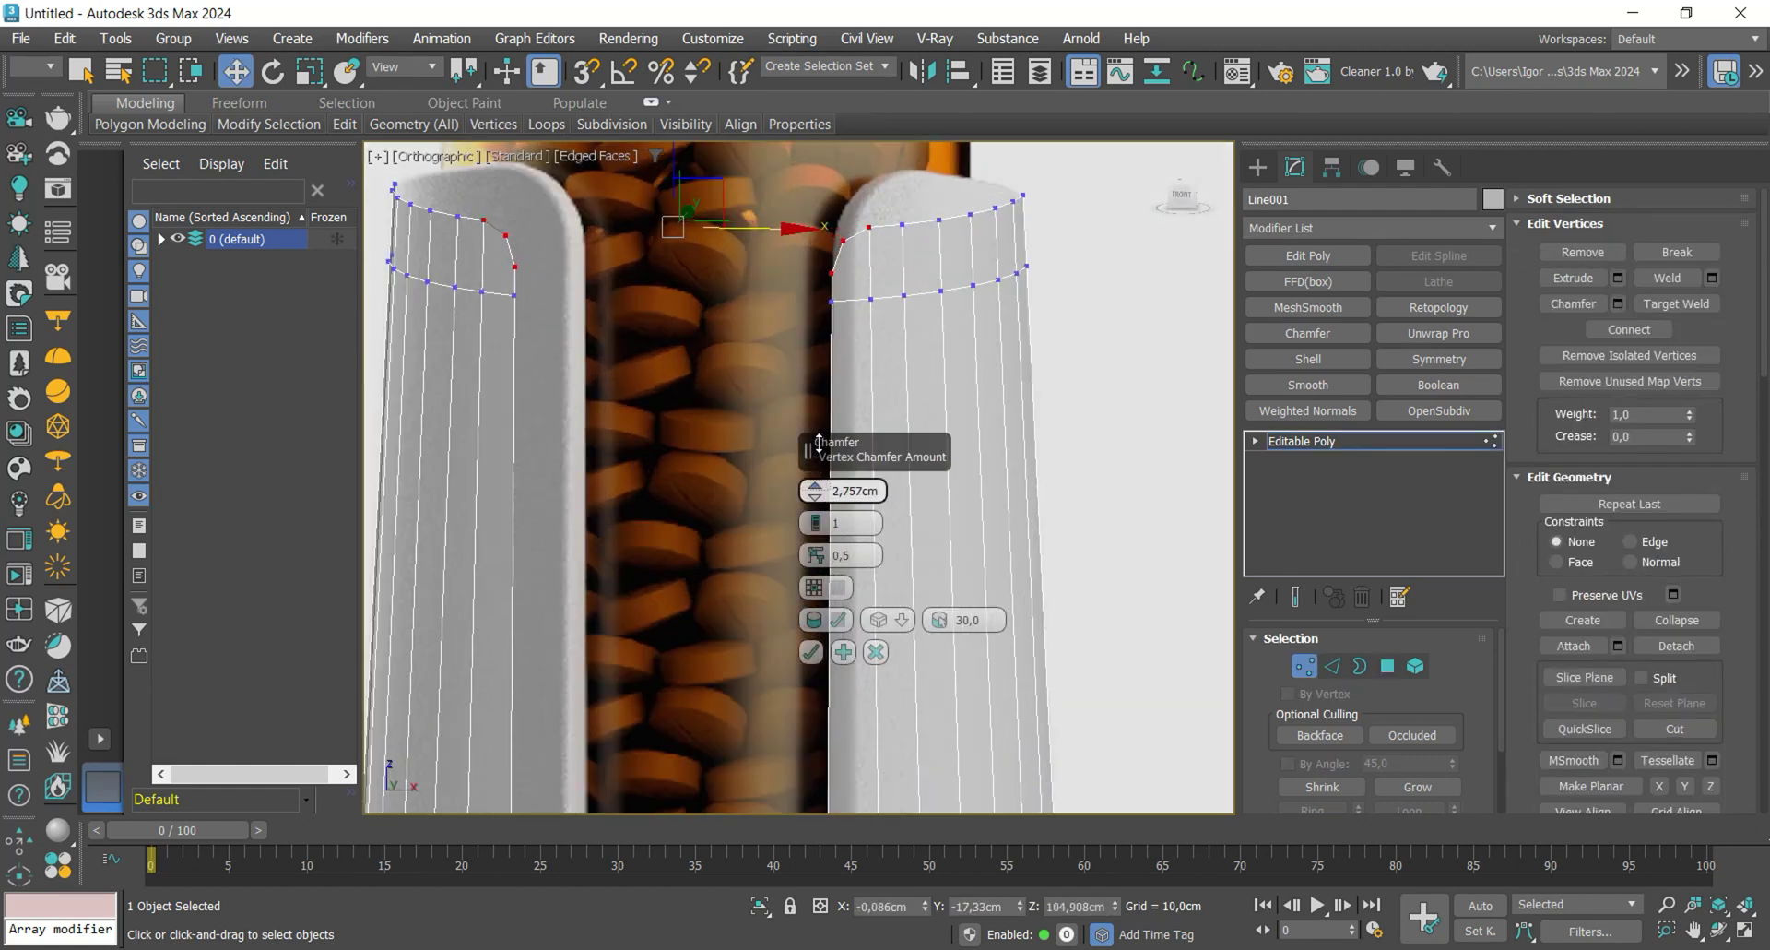
left_click(812, 652)
middle_click_drag(839, 339, 882, 335, "alt")
middle_click_drag(882, 336, 880, 380)
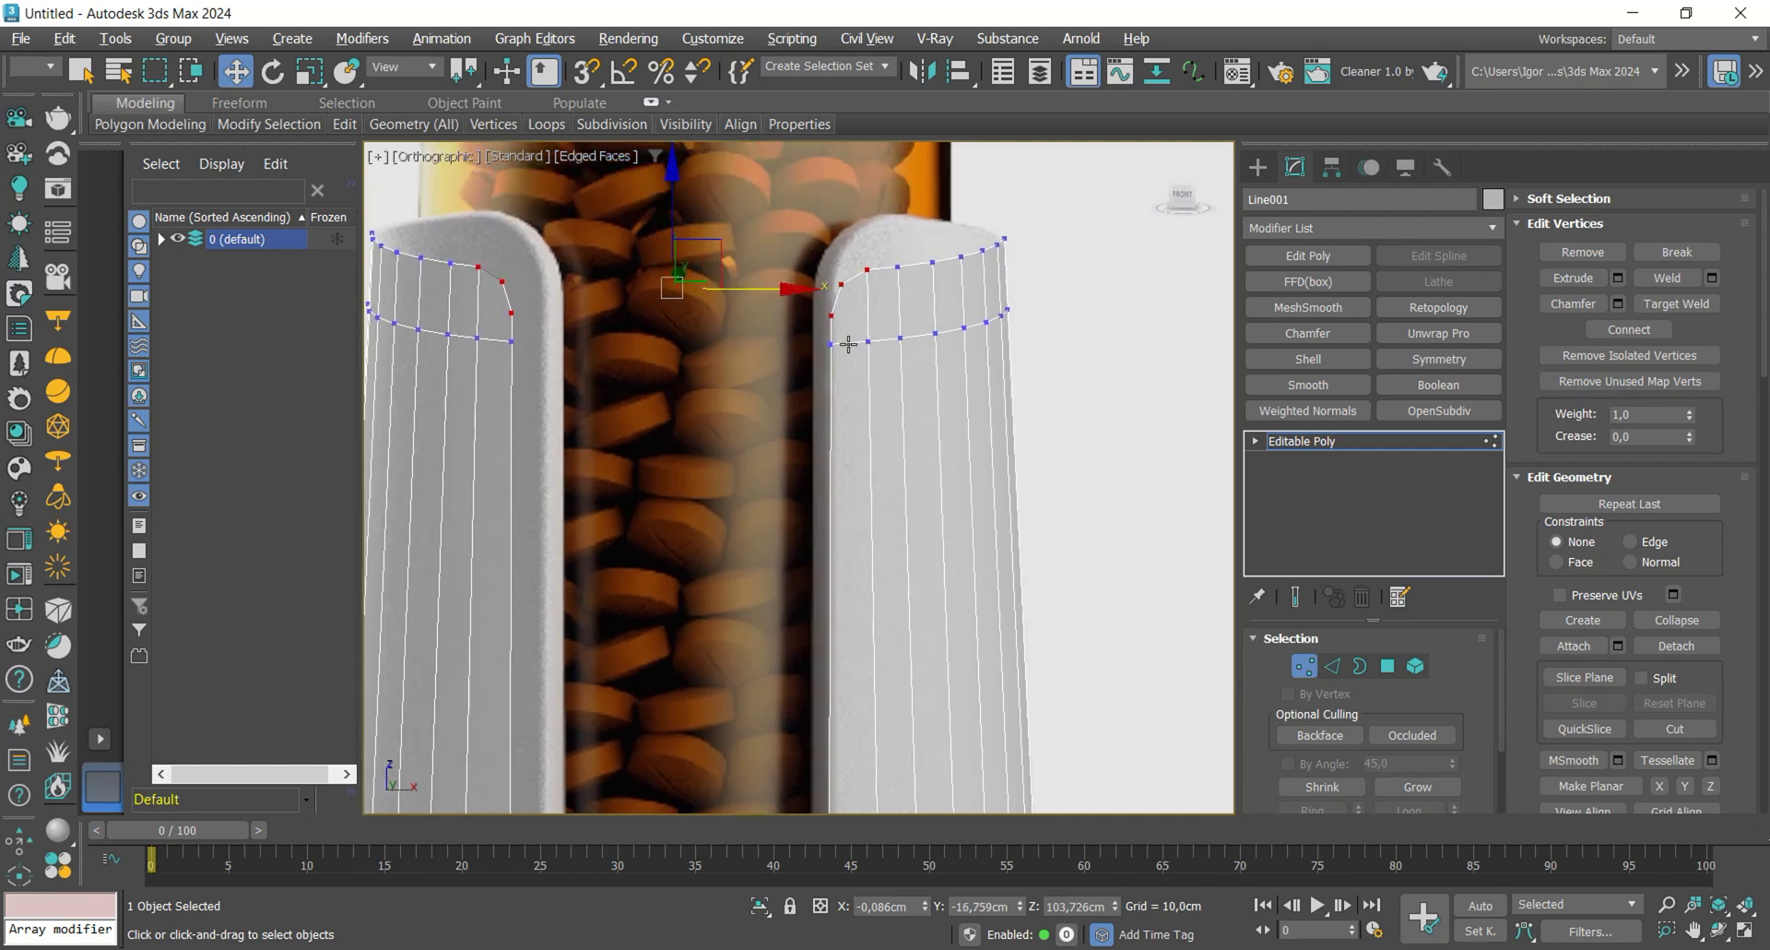
- Slide the upper edge loop up along the edges to the corner chamfers and target-weld its end vertices to them on both sides
key("2")
double_click(850, 342)
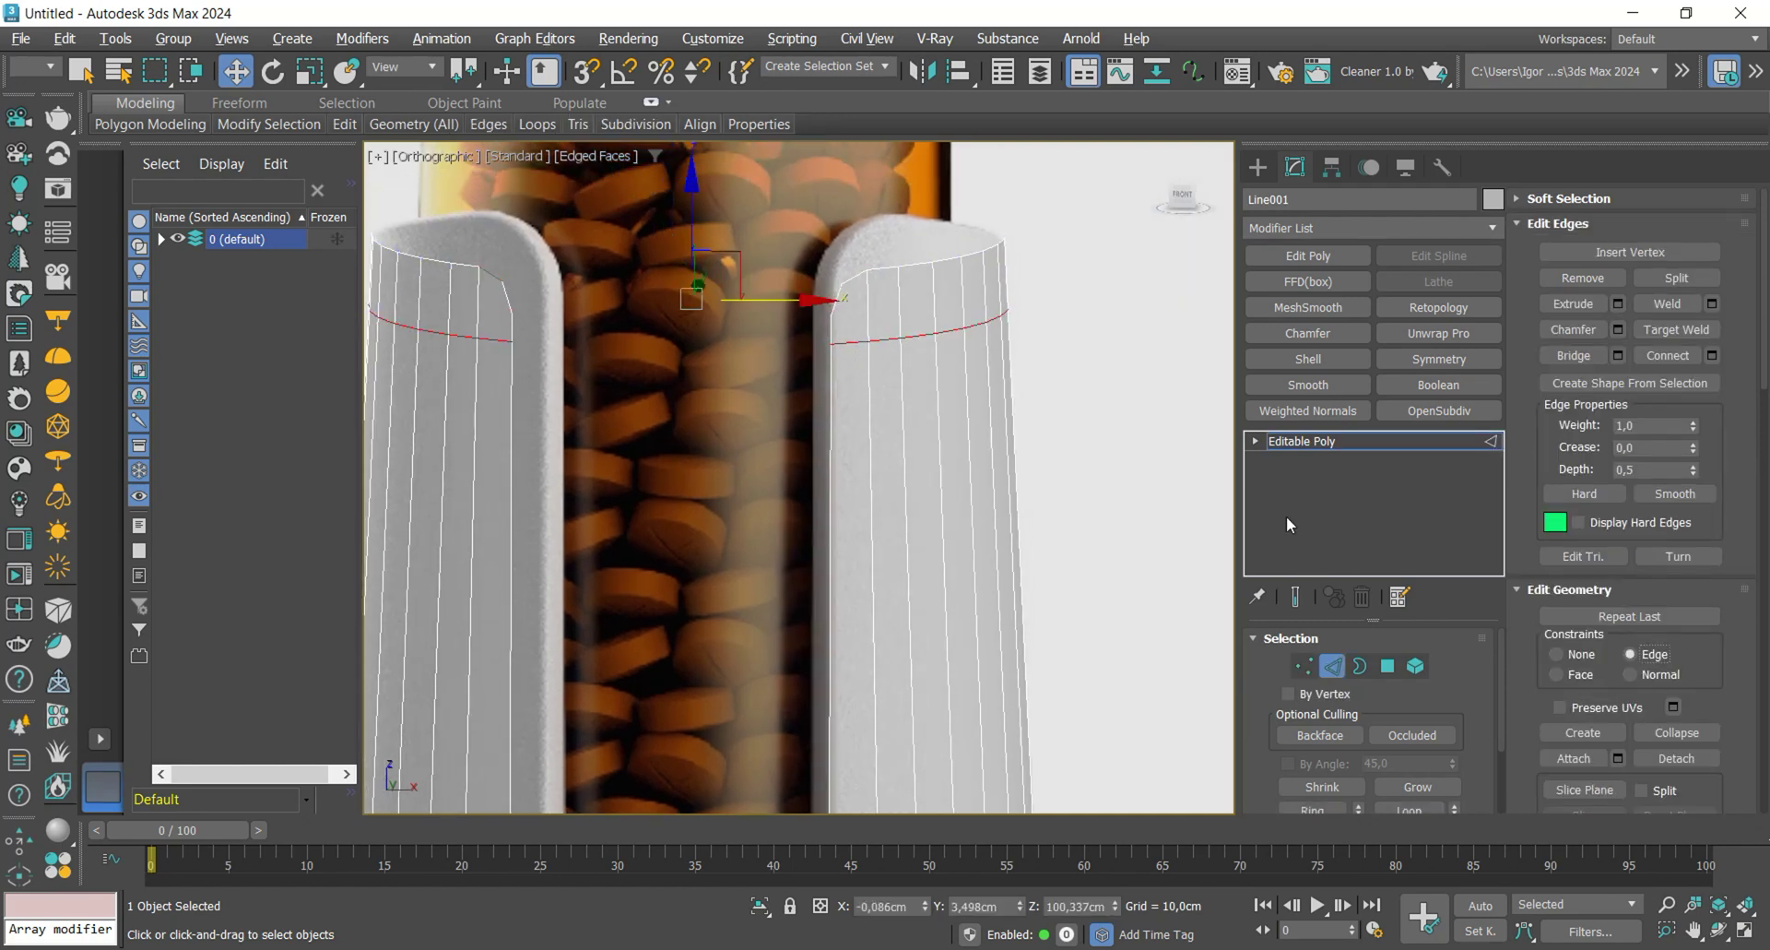
key("1")
scroll(882, 368, "up", 3)
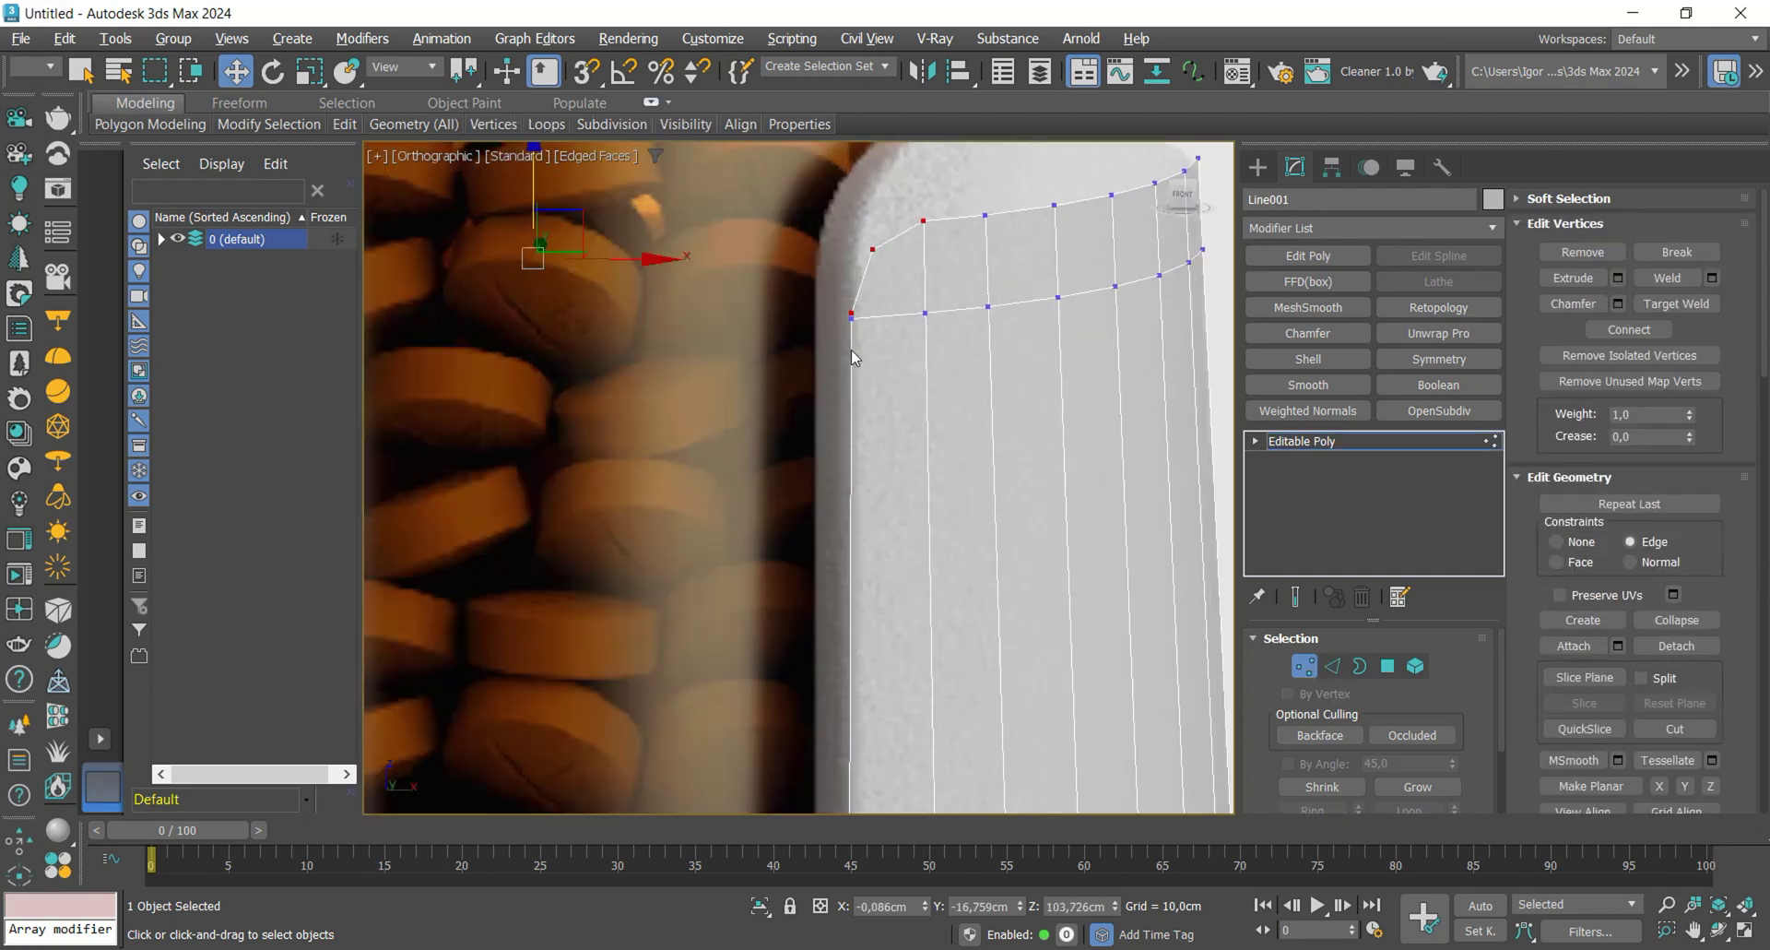
scroll(847, 326, "down", 4)
scroll(655, 404, "up", 4)
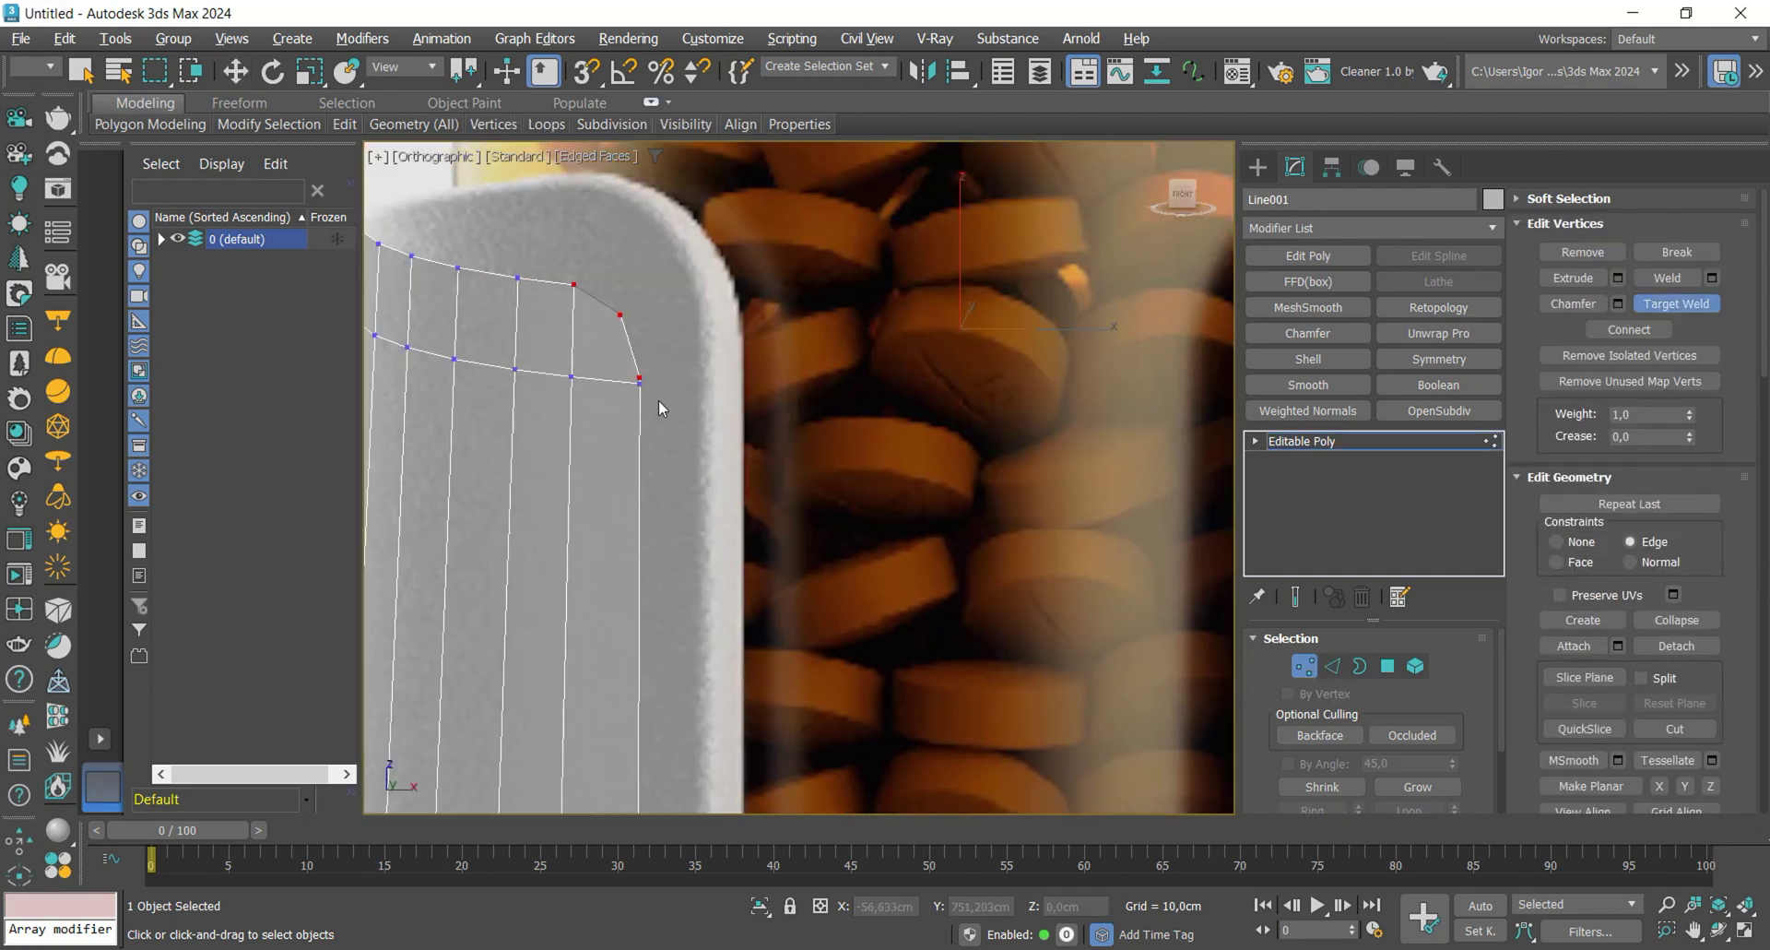
key("w")
scroll(774, 391, "down", 5)
key("1")
- Close the body's bottom hole by extending its border inward with scaled copies and collapsing it to the centre, constraints set to None
scroll(792, 461, "down", 2)
middle_click_drag(816, 701, 857, 593, "alt")
key("alt+q")
key("4")
scroll(911, 594, "up", 2)
key("F4")
key("F4")
left_click(907, 595)
key("3")
left_click(885, 544)
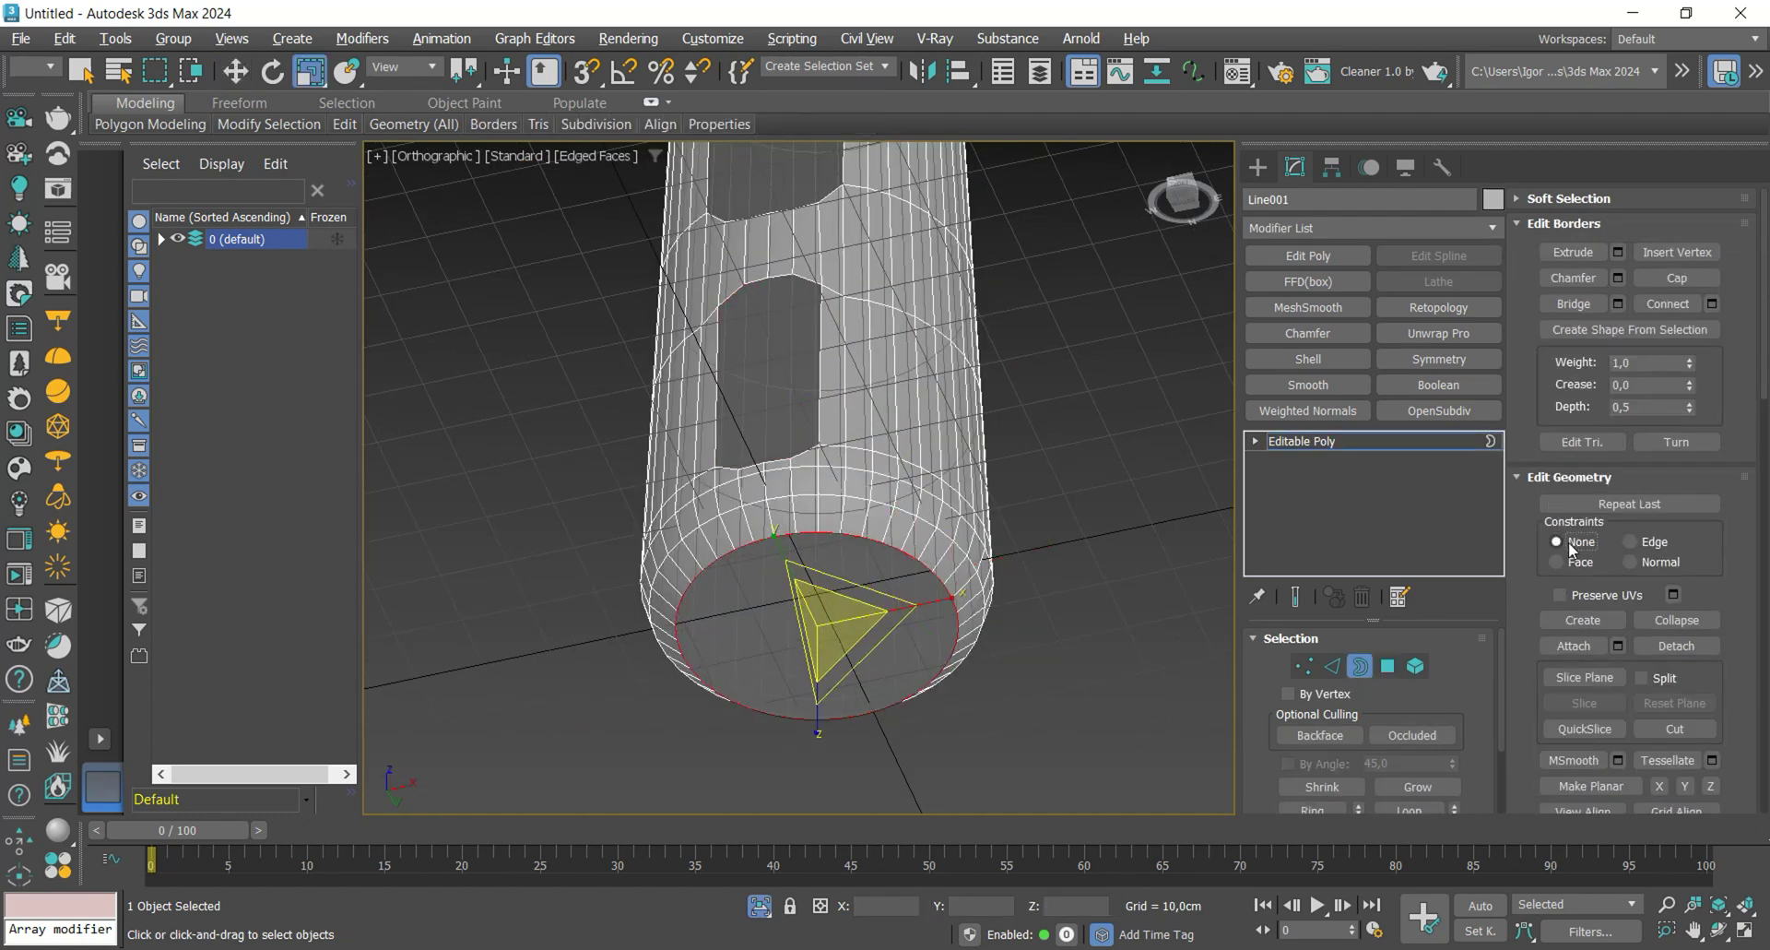
left_click_drag(834, 610, 820, 638, "shift")
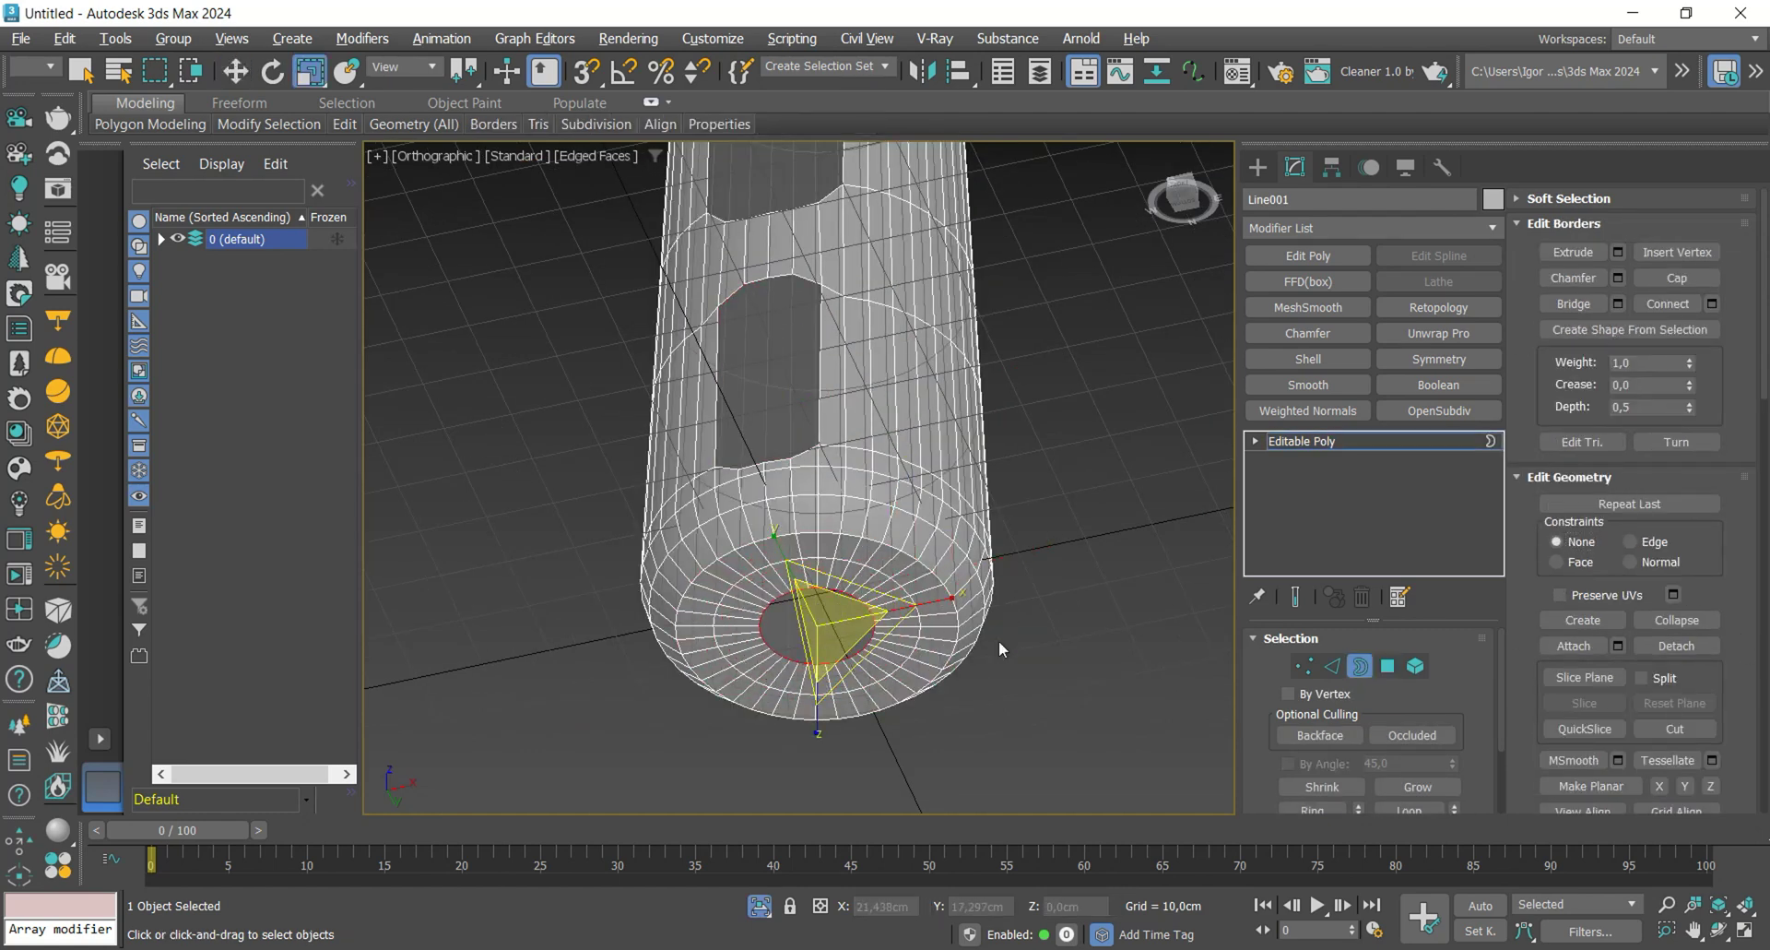
- Insert a supporting edge loop on the bottom face close to its outer rim
scroll(922, 599, "up", 4)
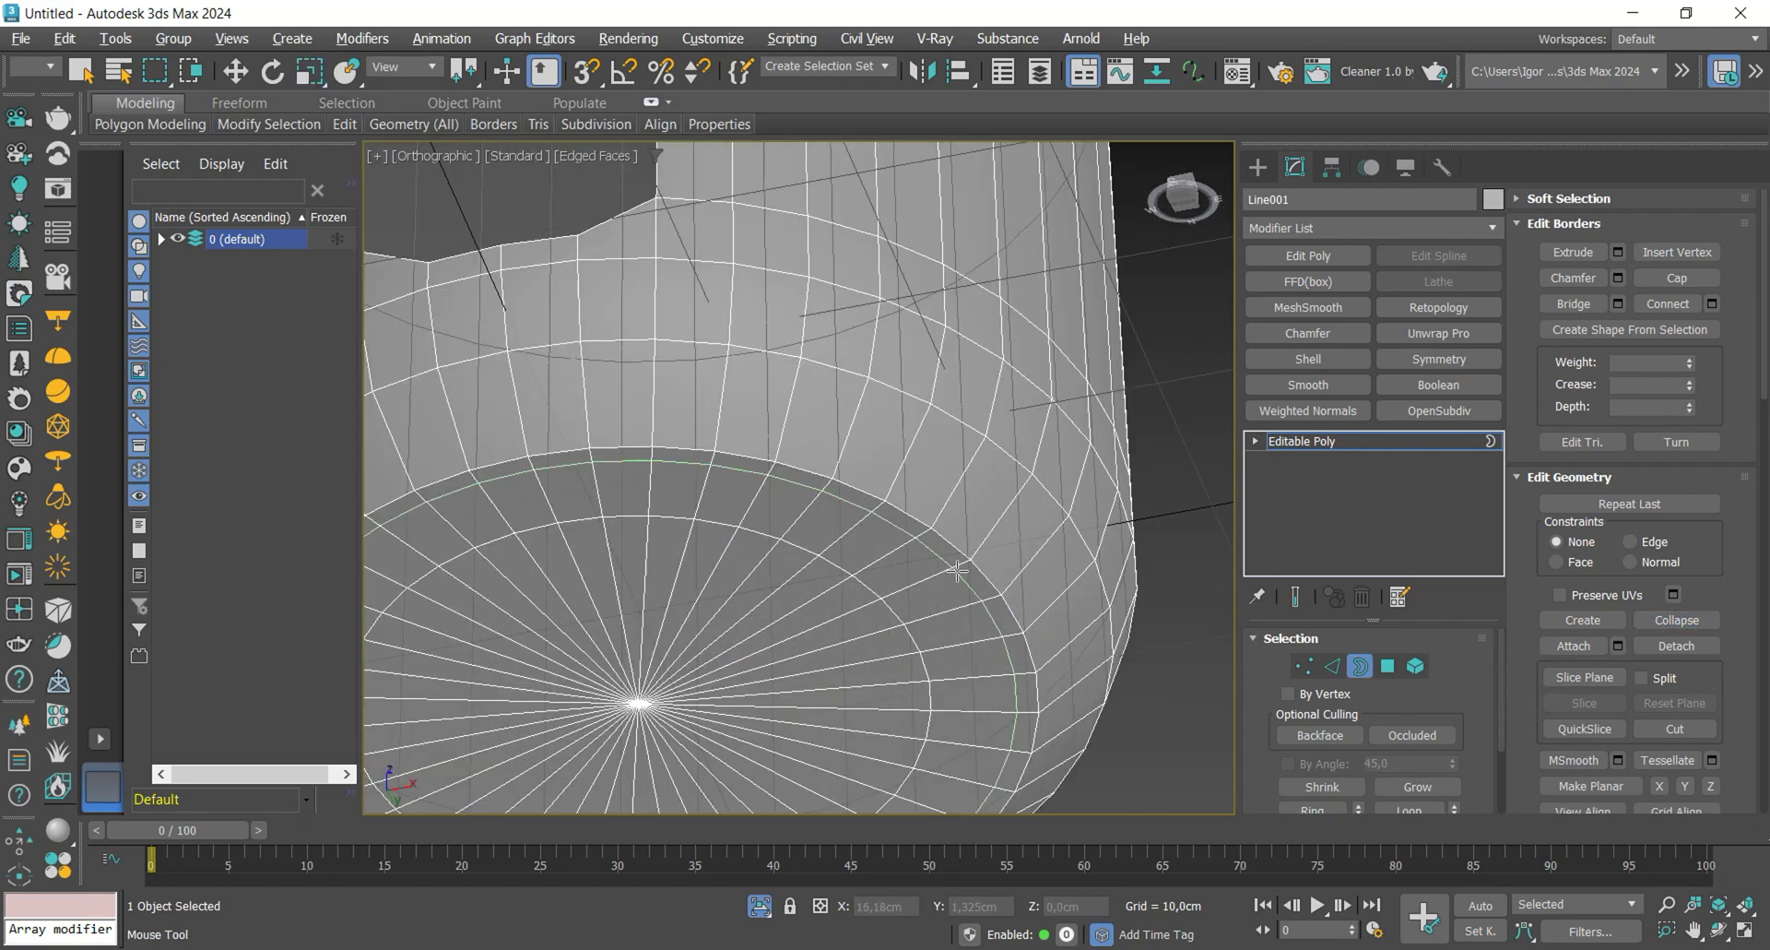
scroll(957, 590, "down", 3)
middle_click_drag(957, 590, 898, 622, "alt")
key("f")
key("z")
scroll(907, 617, "down", 3)
key("2")
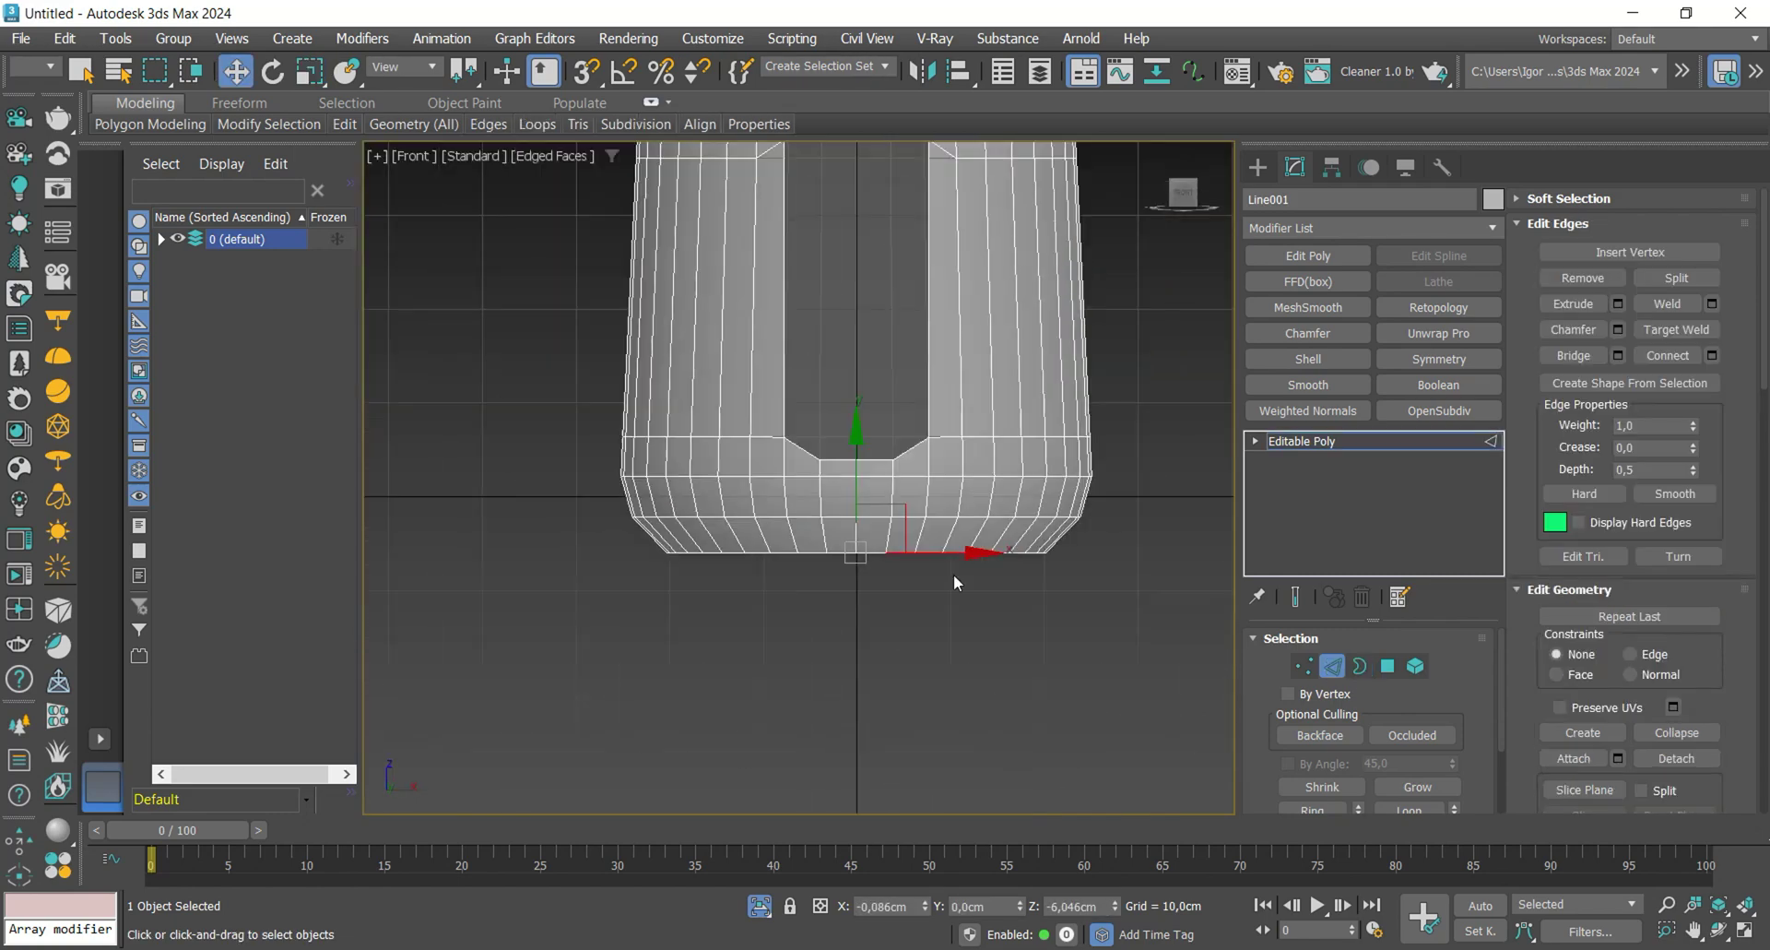
key("2")
key("z")
- Add a Shell modifier to the body with an outer amount of 0 cm and an inner amount of 2.1 cm
left_click(1314, 362)
middle_click_drag(830, 516, 764, 442, "alt")
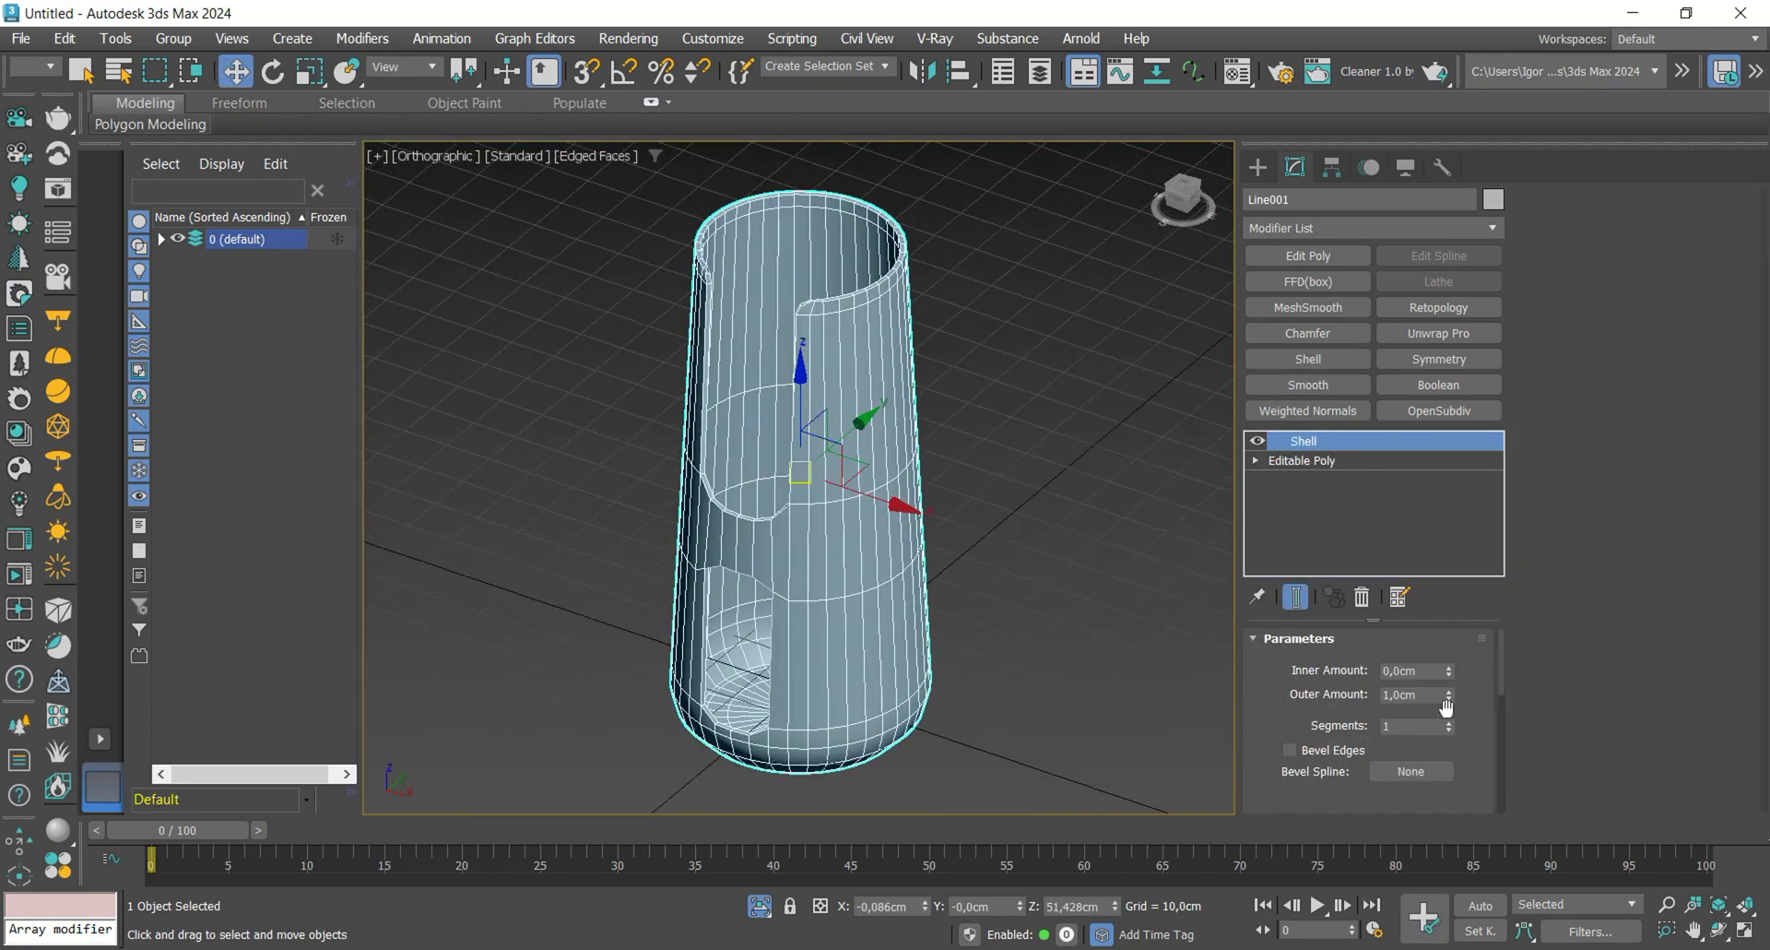
right_click(1450, 701)
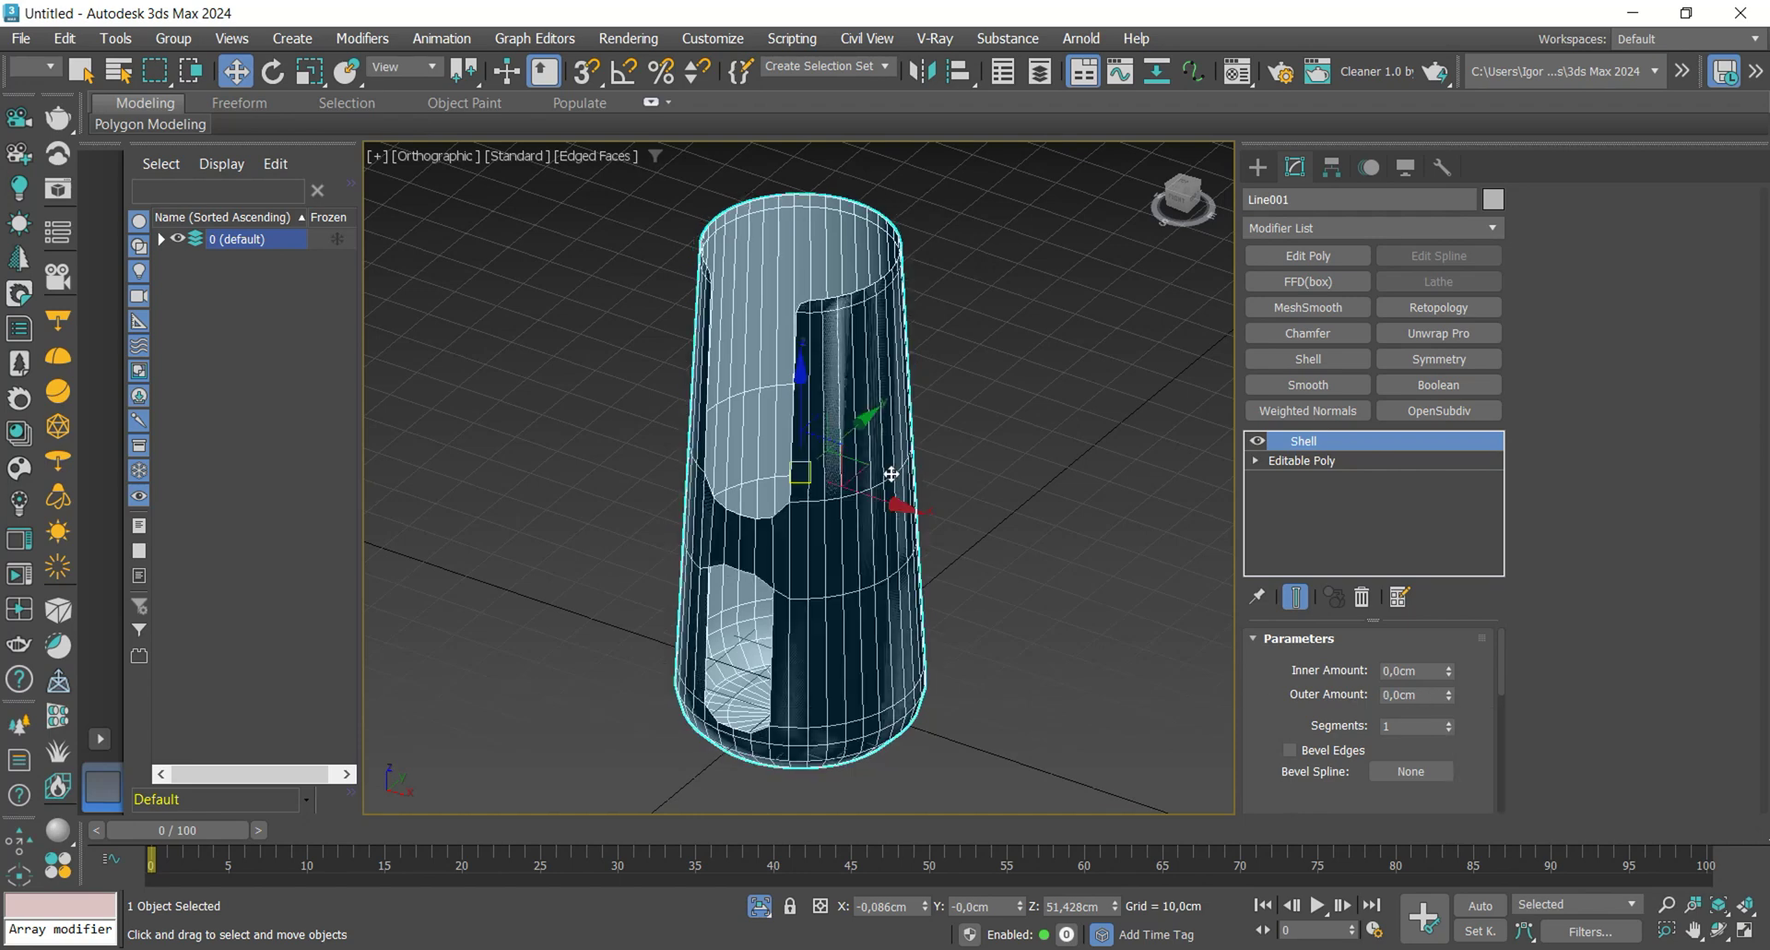
middle_click_drag(890, 475, 897, 542)
left_click_drag(1449, 671, 1391, 469)
middle_click_drag(834, 415, 908, 438, "alt")
scroll(908, 438, "up", 10)
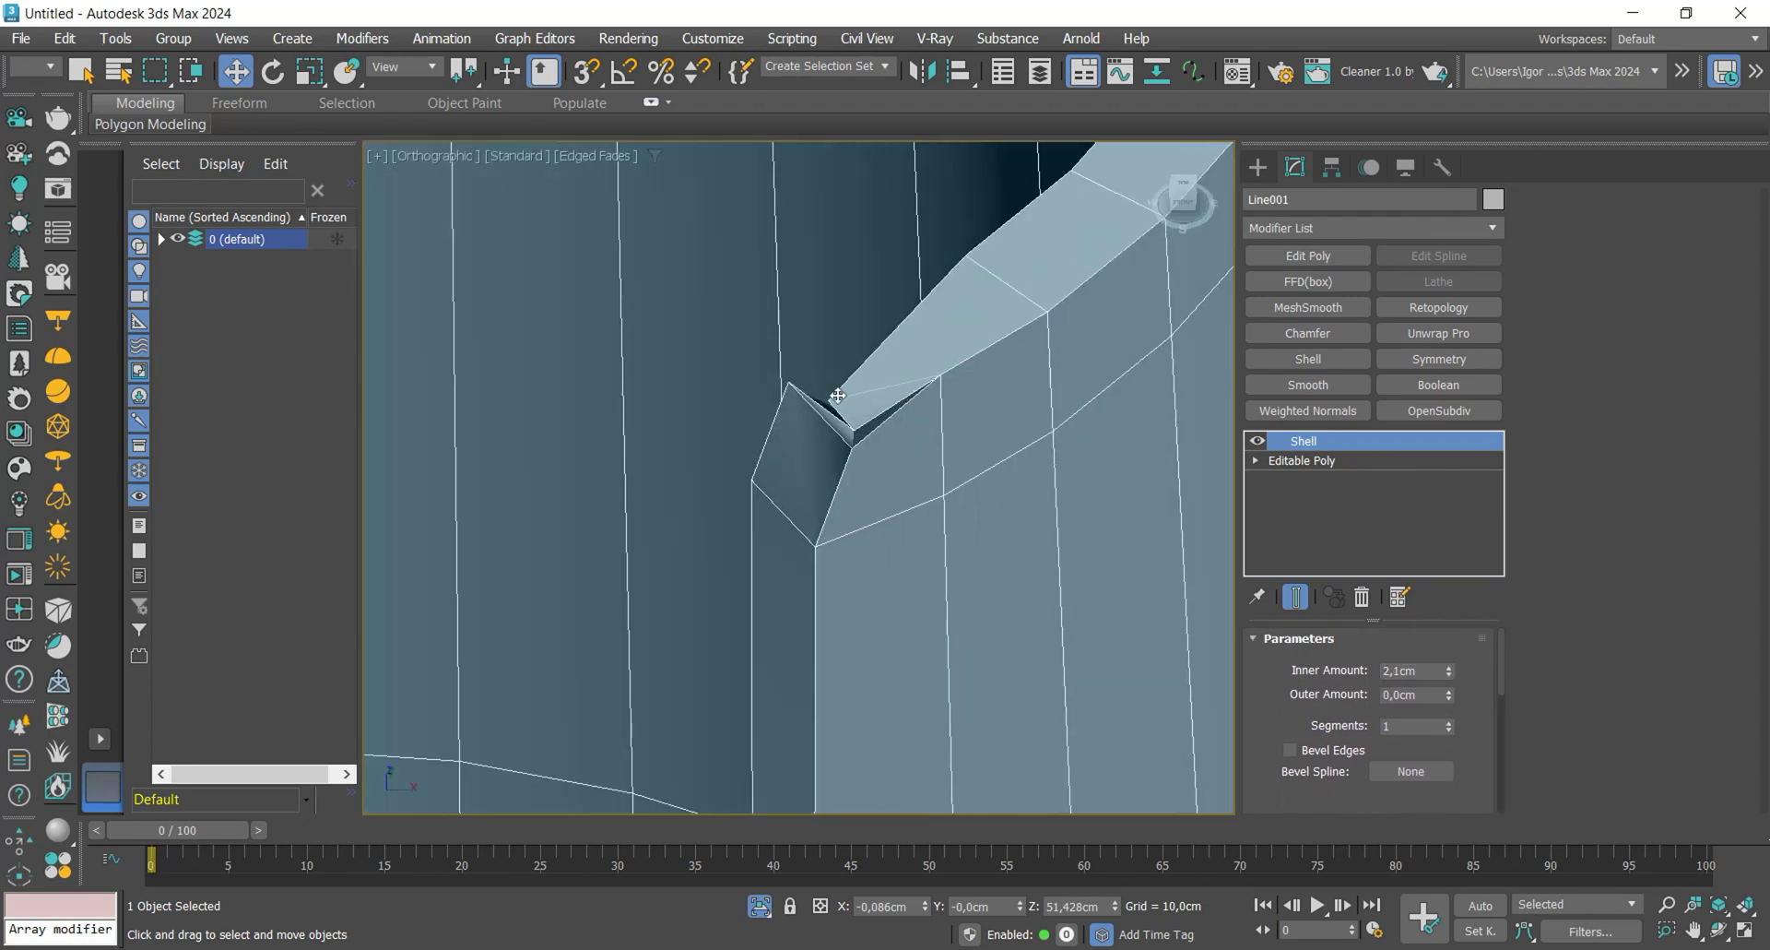
- With the Shell hidden, clean up the opening's corners in the base mesh and collapse the surplus corner vertices
left_click(1261, 444)
left_click(1294, 461)
key("1")
scroll(931, 387, "up", 5)
left_click(978, 349)
key("F3")
scroll(949, 406, "down", 7)
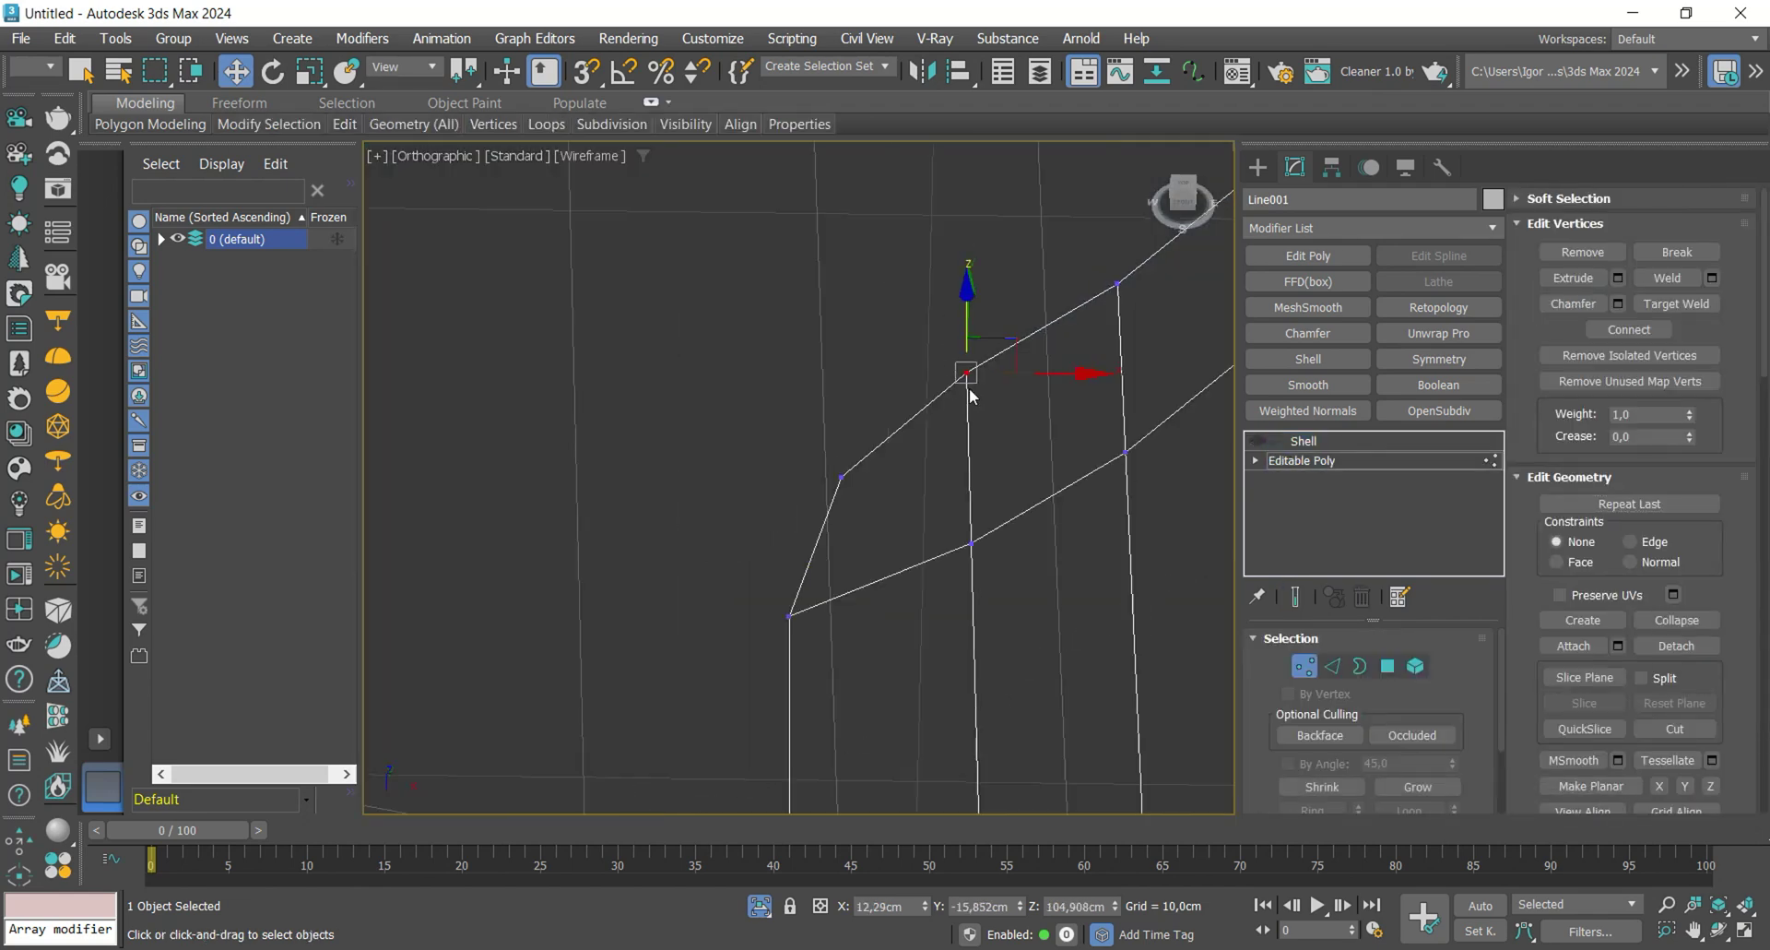
scroll(1482, 715, "down", 3)
scroll(1106, 519, "down", 6)
scroll(724, 518, "up", 5)
left_click(717, 523)
left_click(1656, 629)
key("F3")
key("1")
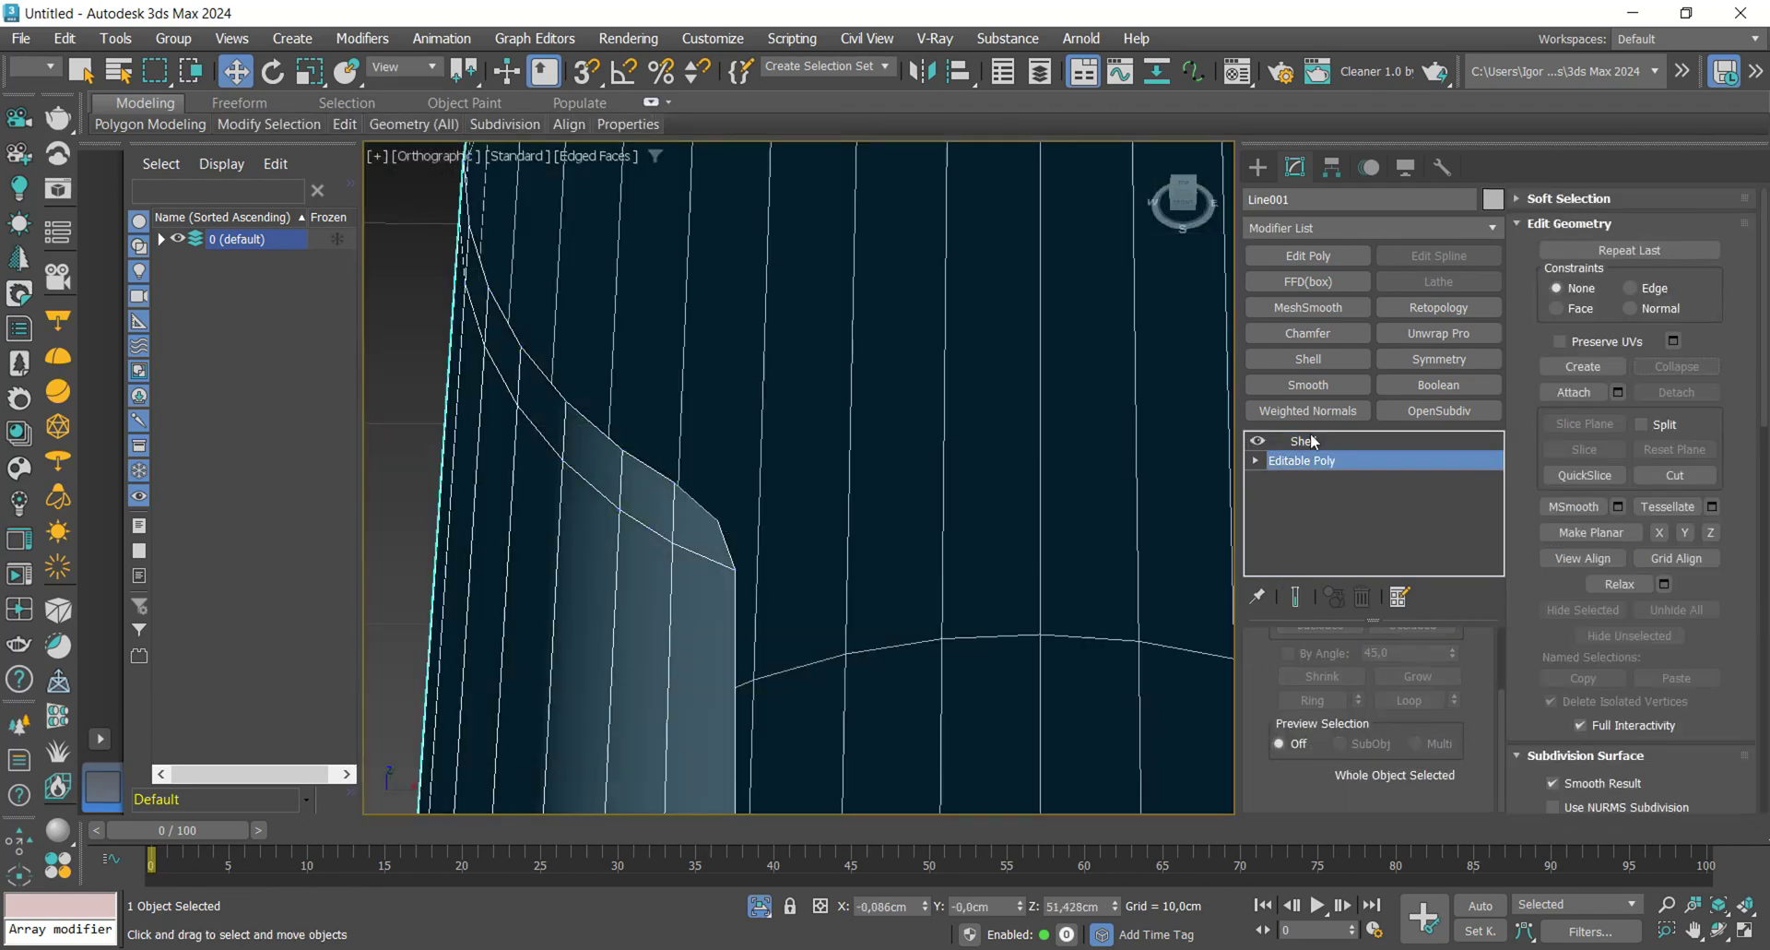
- Compare the opening's corner with the Shell result shown and hidden, examining the base mesh in wireframe and shaded display
left_click(1307, 442)
scroll(748, 426, "down", 5)
left_click(1257, 441)
left_click(1302, 460)
key("F3")
scroll(735, 436, "up", 5)
key("F3")
key("1")
scroll(544, 472, "down", 5)
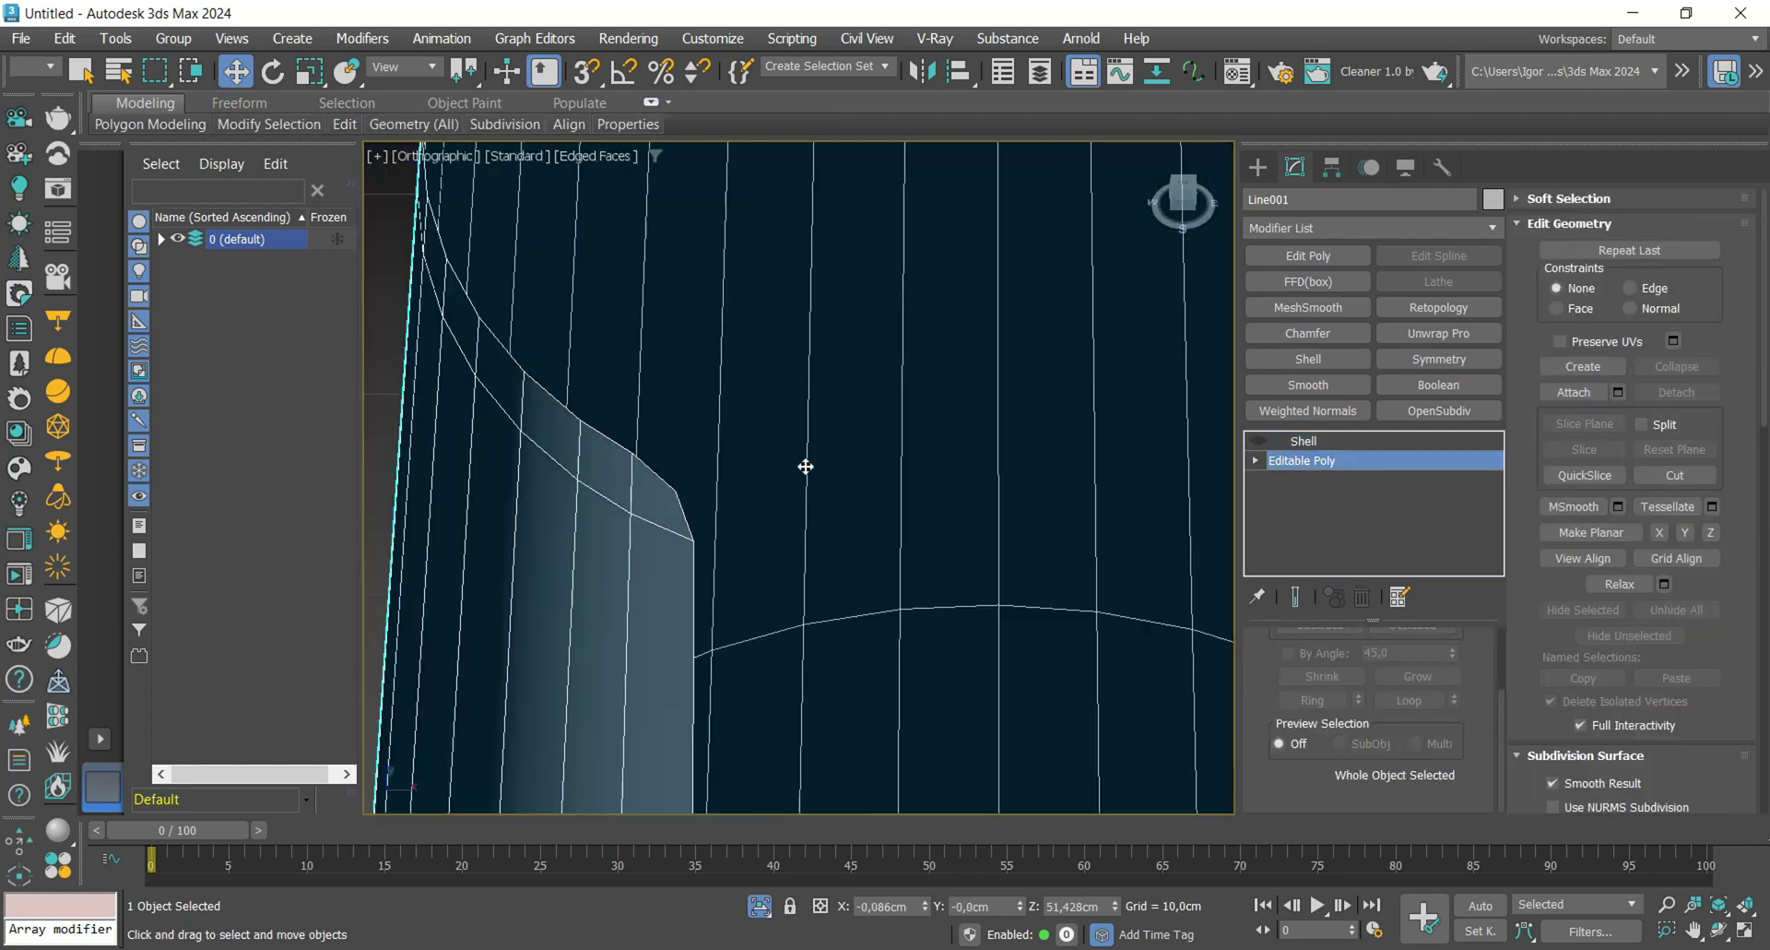
- Turn the Shell modifier back on and examine the wall thickness around the slider opening
left_click(1258, 441)
left_click(1291, 441)
key("F4")
scroll(850, 465, "down", 7)
mouse_move(853, 537)
middle_mouse_down("alt")
mouse_move(942, 470)
mouse_move(928, 424)
mouse_move(954, 413)
middle_mouse_up("alt")
key("F4")
scroll(928, 424, "up", 2)
scroll(1420, 728, "up", 3)
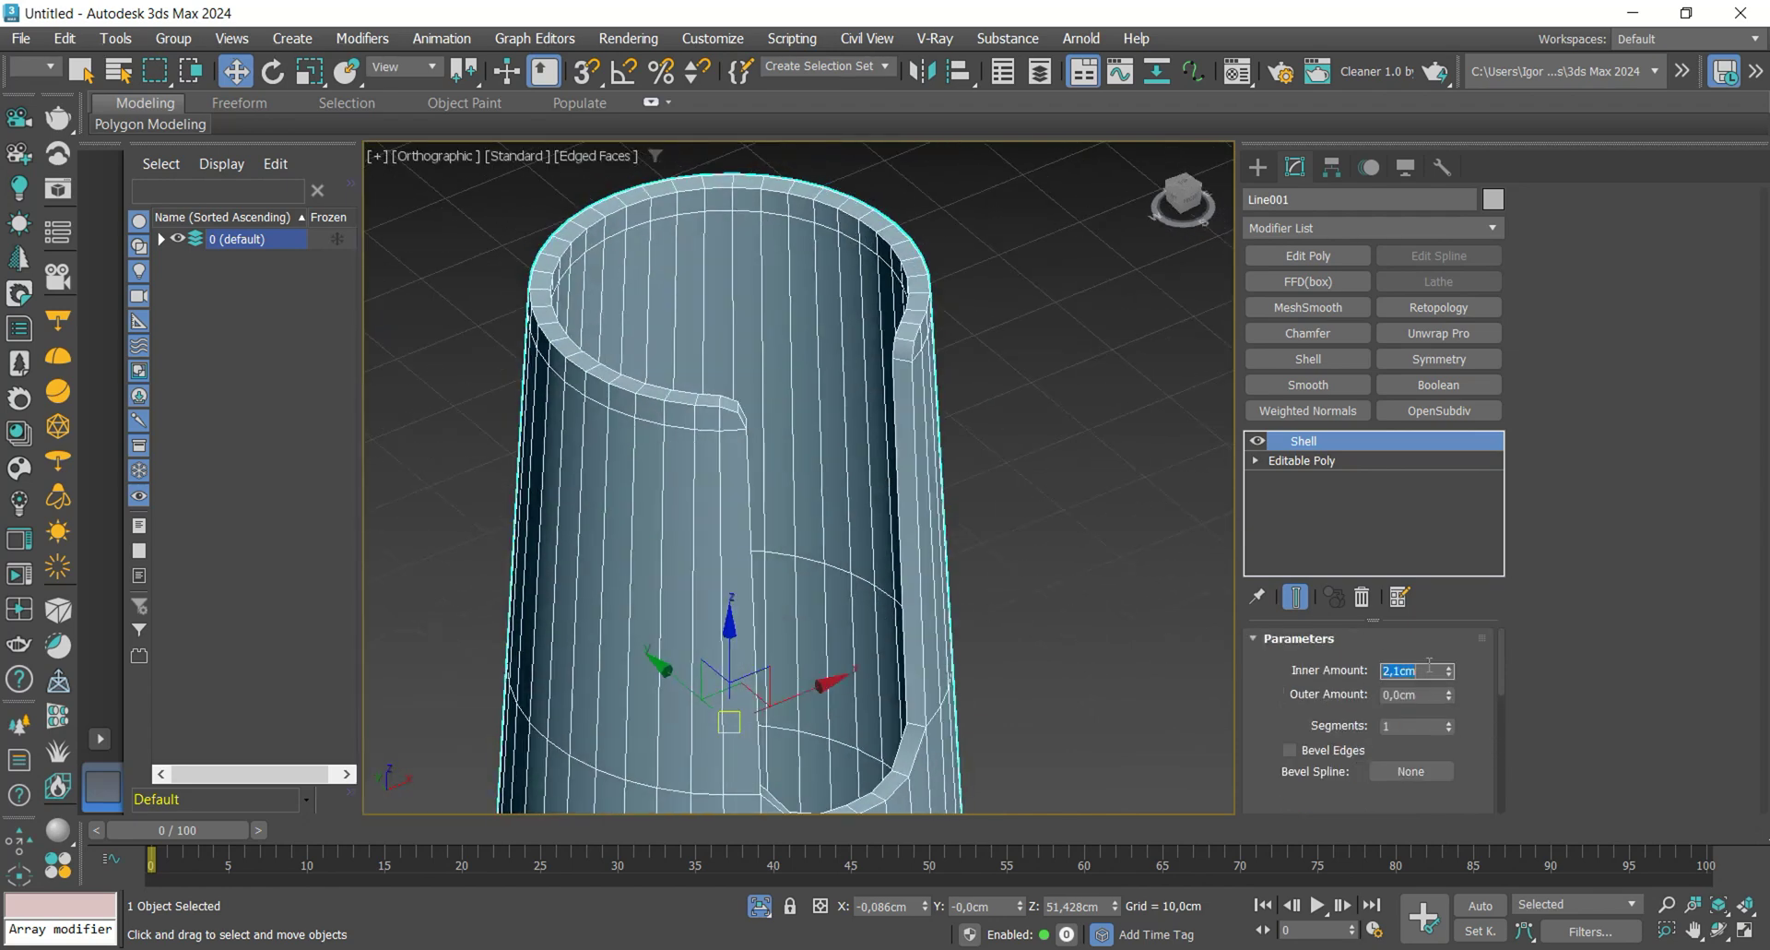
middle_click_drag(984, 671, 949, 500)
- Add an Edit Poly modifier and connect the edges across the thickness of the top rim and slider opening with 1 segment
left_click(1304, 258)
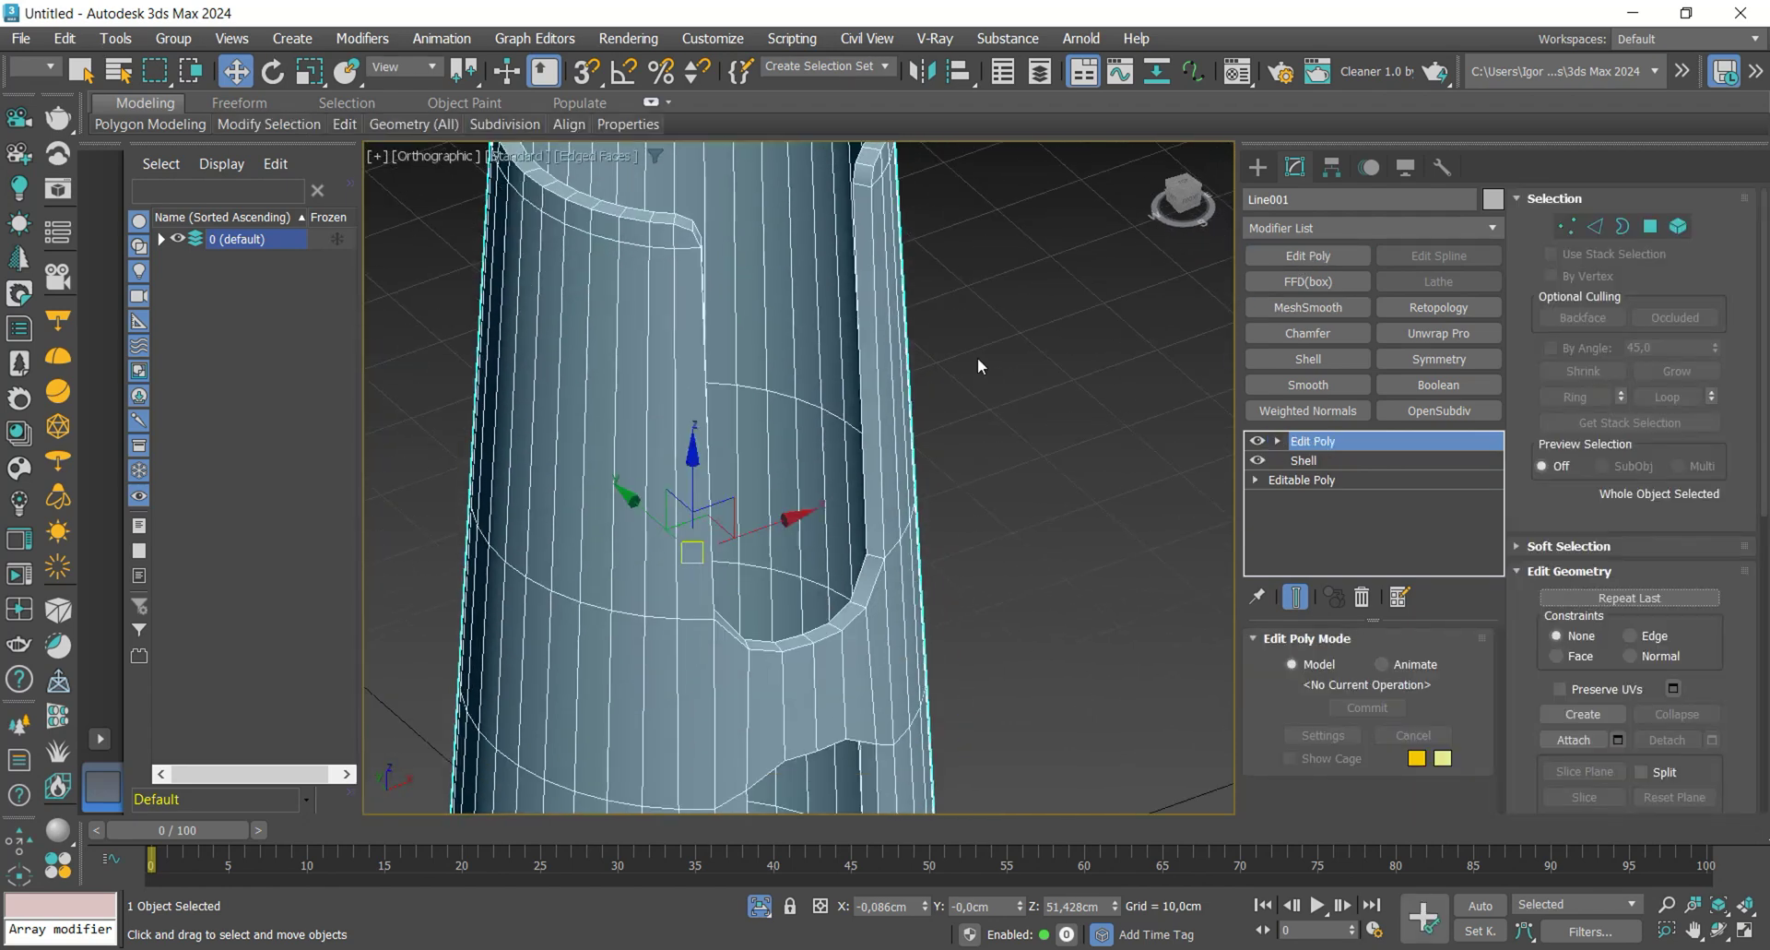
middle_click_drag(980, 359, 964, 445)
key("2")
scroll(837, 243, "up", 3)
left_click(869, 272)
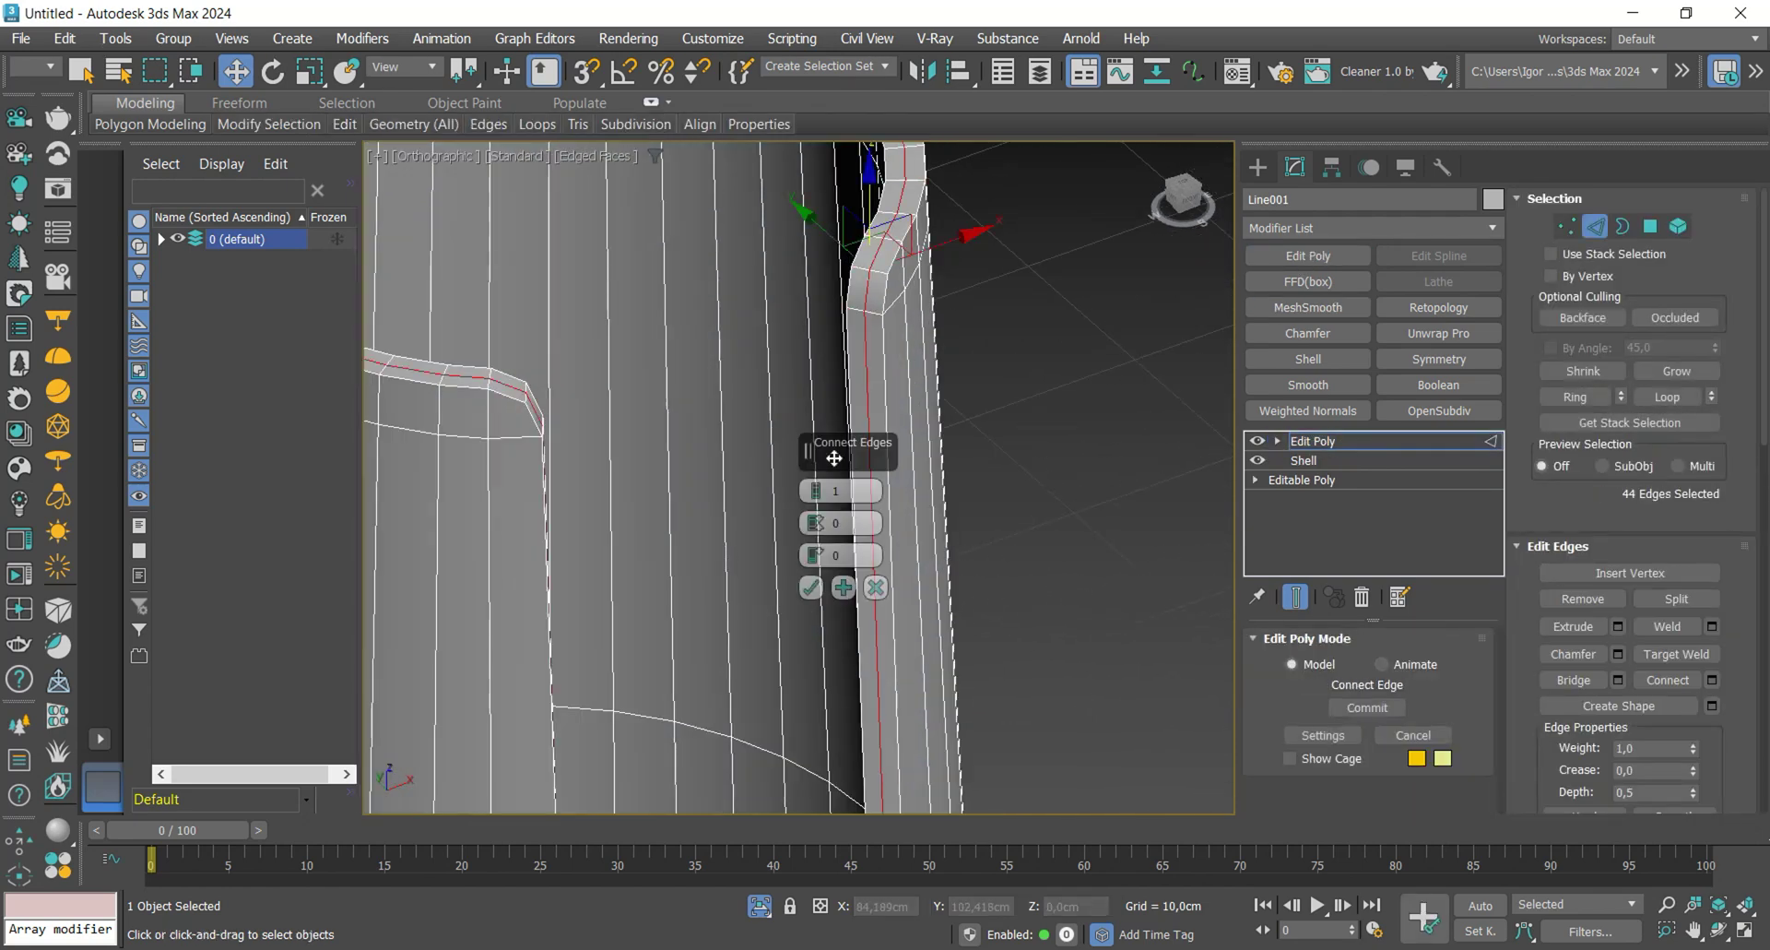
left_click(811, 587)
- Connect the ring of vertical edges around the body at pill window height with 4 segments and a pinch of 28
scroll(811, 587, "down", 4)
middle_click_drag(816, 588, 755, 568)
key("alt+r")
key("ctrl+shift+e")
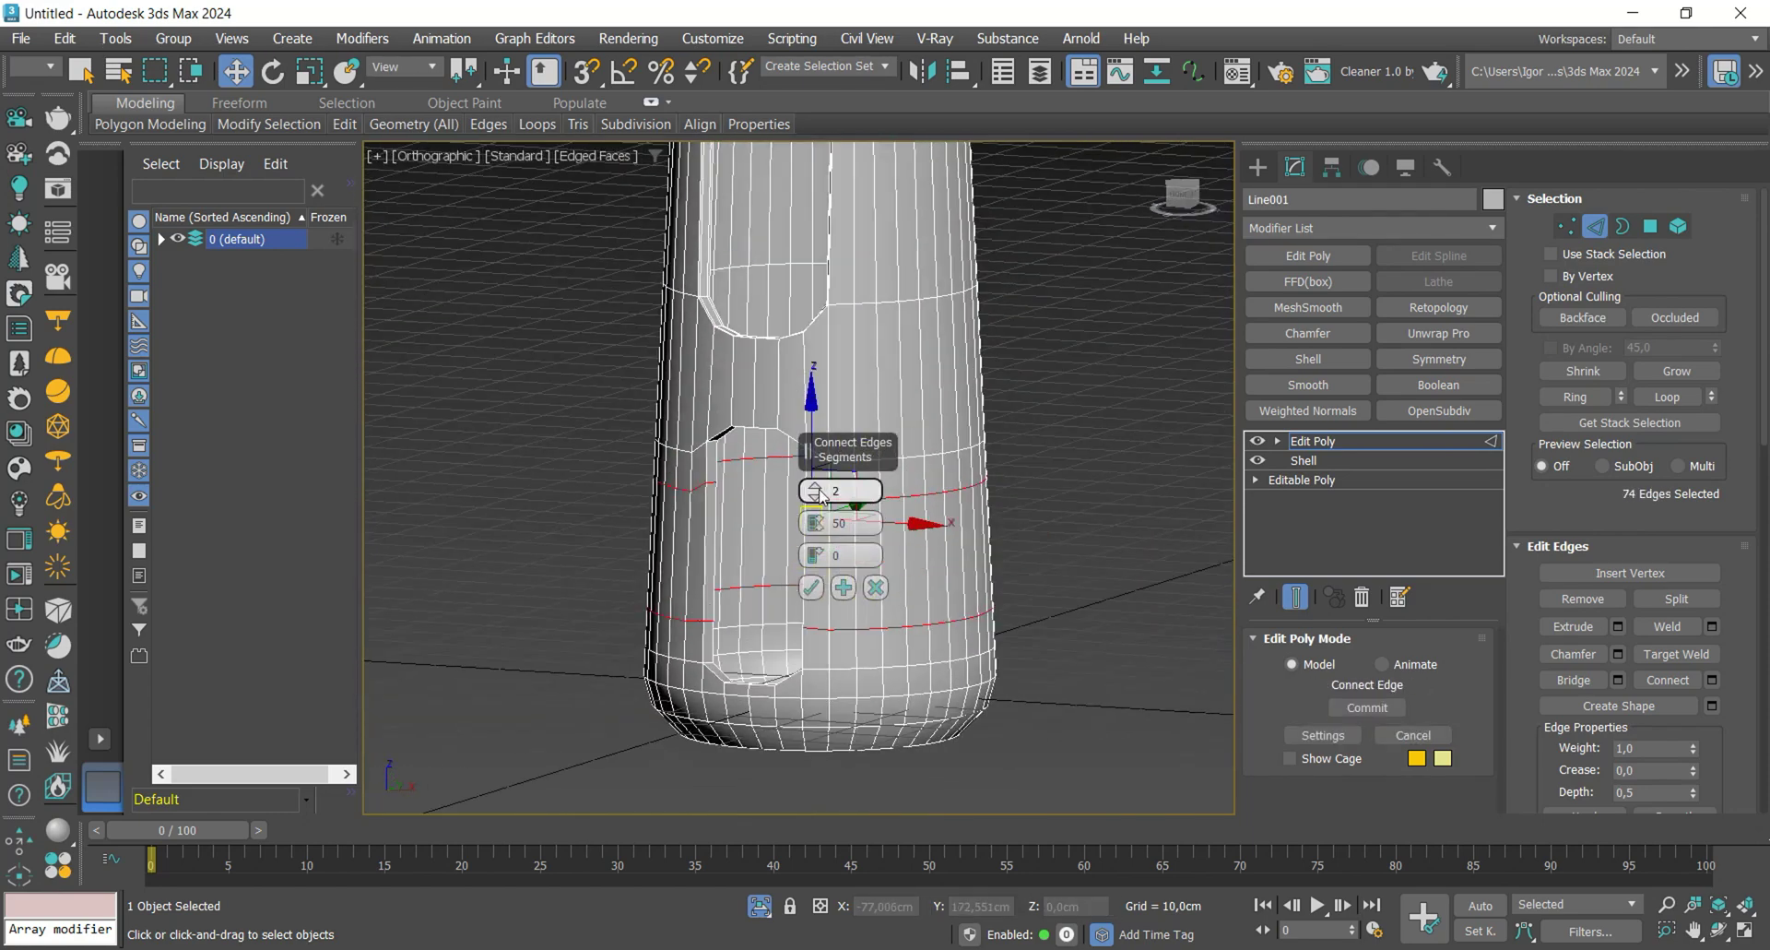
scroll(752, 554, "up", 2)
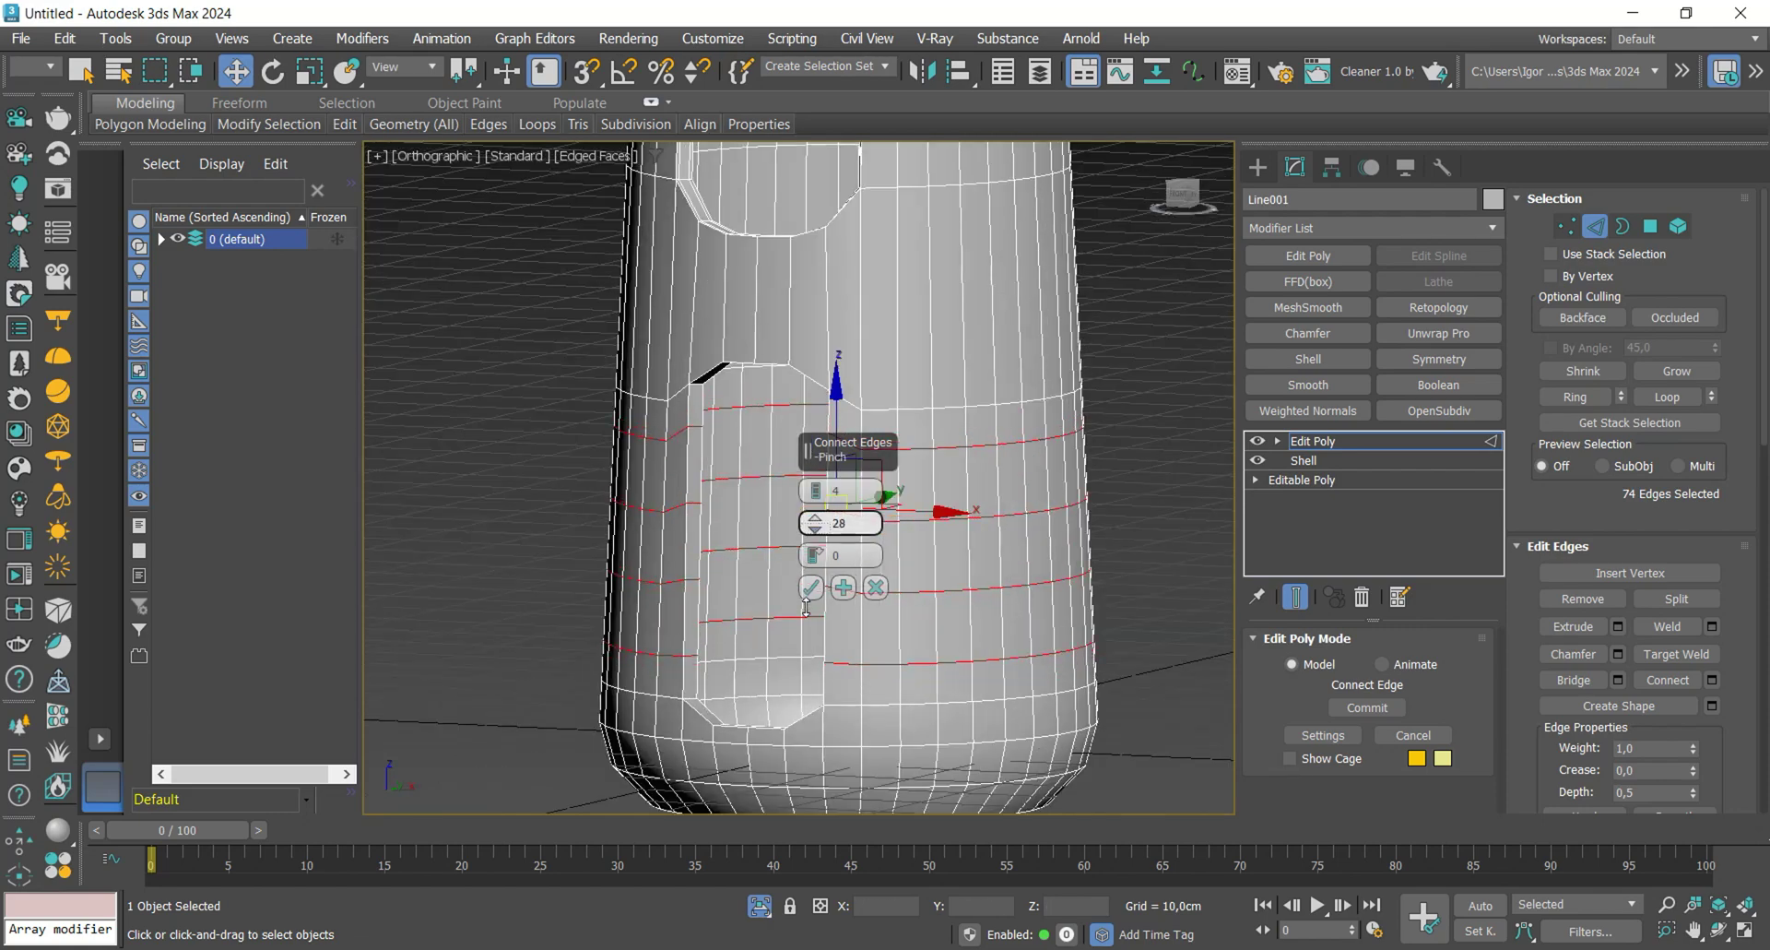
scroll(820, 617, "down", 3)
- Connect the ring of vertical edges around the upper body at the slider opening with 4 segments and a pinch of 27
middle_click_drag(819, 617, 858, 645, "alt")
middle_click_drag(877, 364, 874, 477)
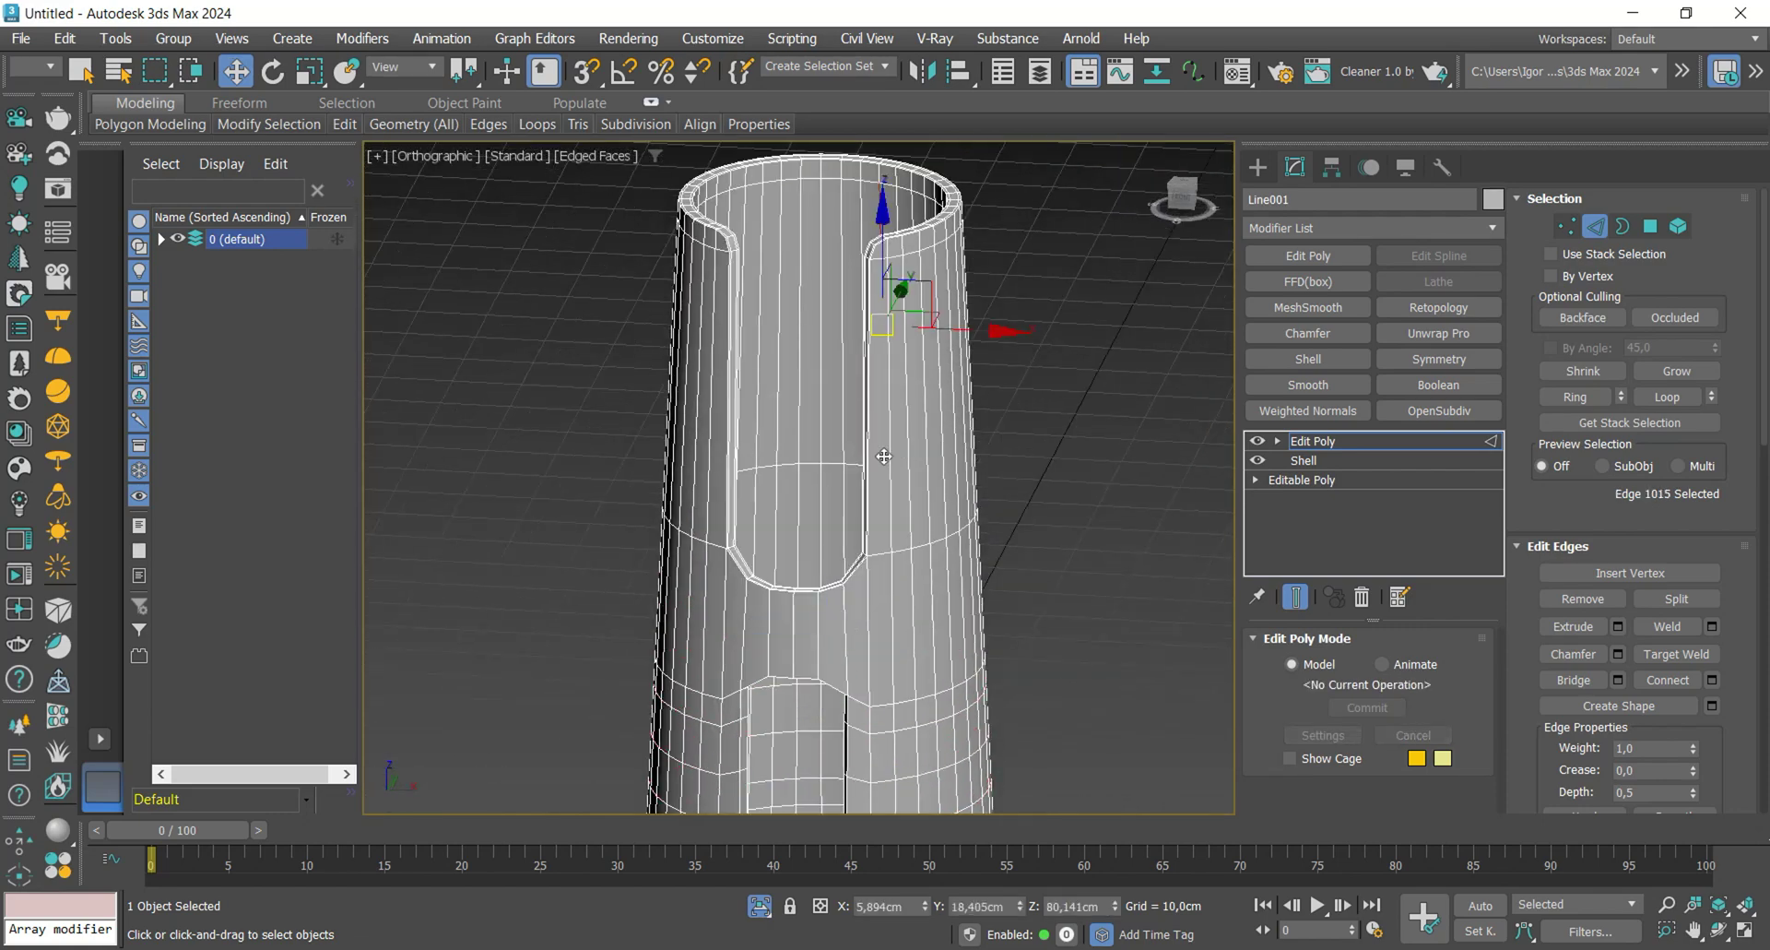
key("alt+r")
key("ctrl+shift+e")
middle_click_drag(776, 535, 718, 550, "alt")
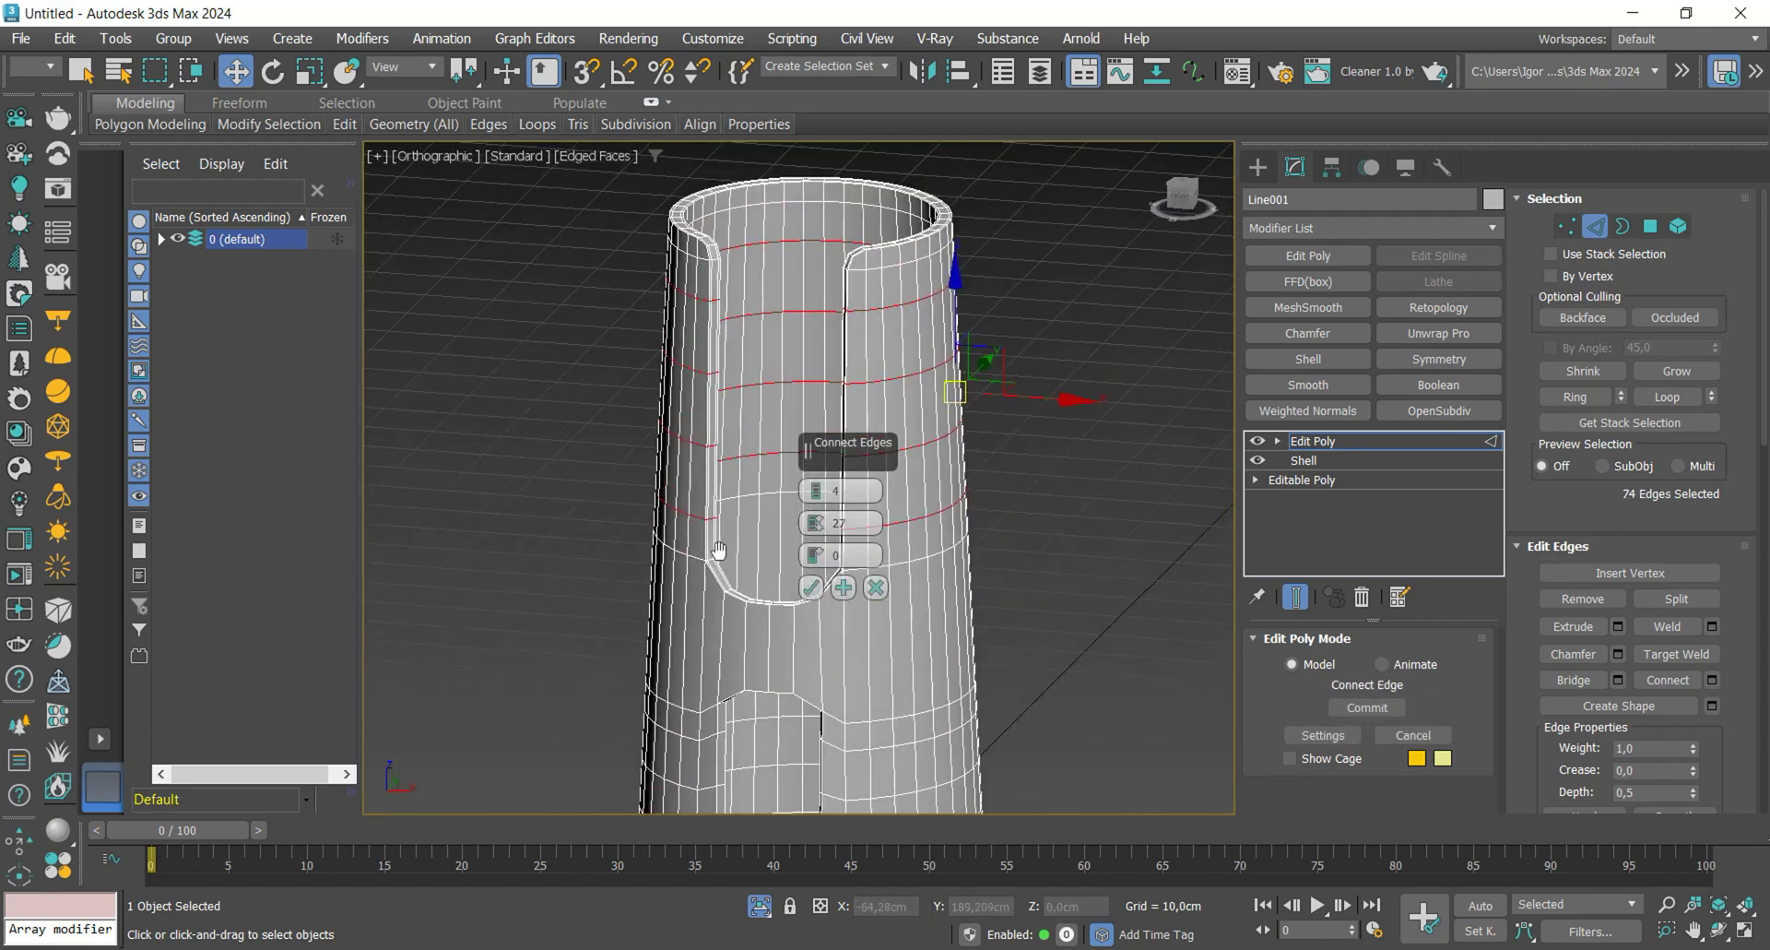
left_click(815, 591)
- Add an OpenSubdiv modifier with 2 iterations and inspect both smoothed openings from the front and at an angle
left_click(1405, 415)
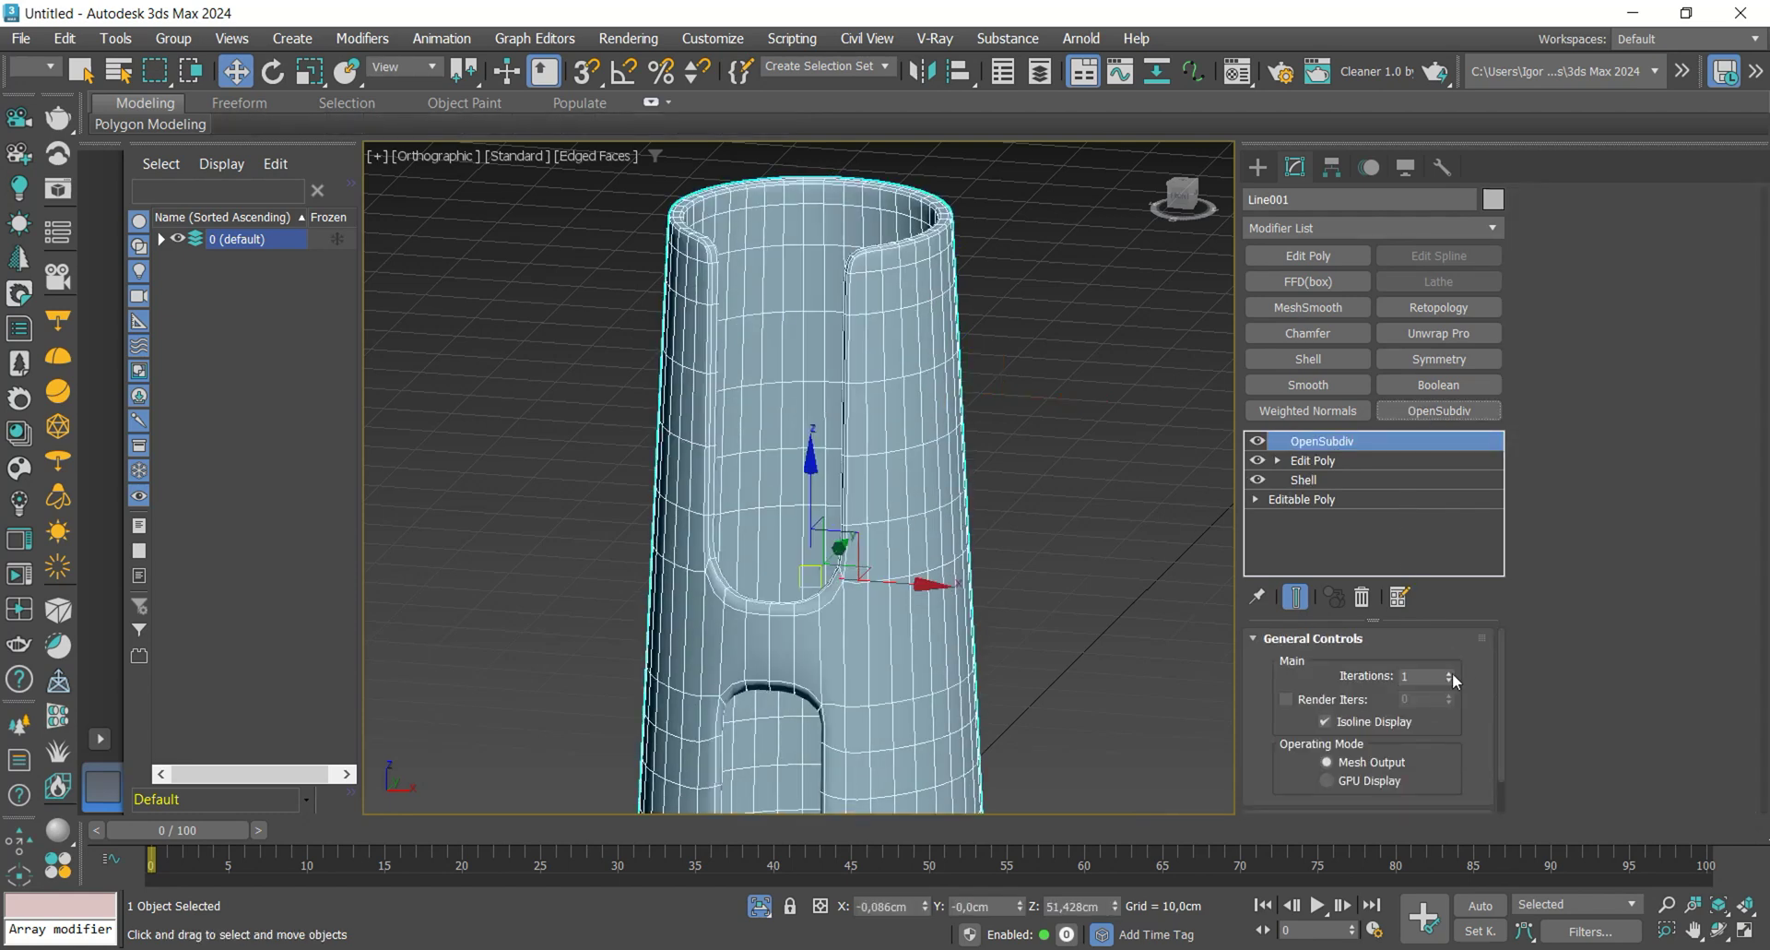
left_click(1450, 674)
key("F4")
middle_click_drag(835, 562, 818, 542, "alt")
left_click(1077, 502)
key("f")
scroll(1077, 501, "down", 2)
scroll(888, 392, "up", 5)
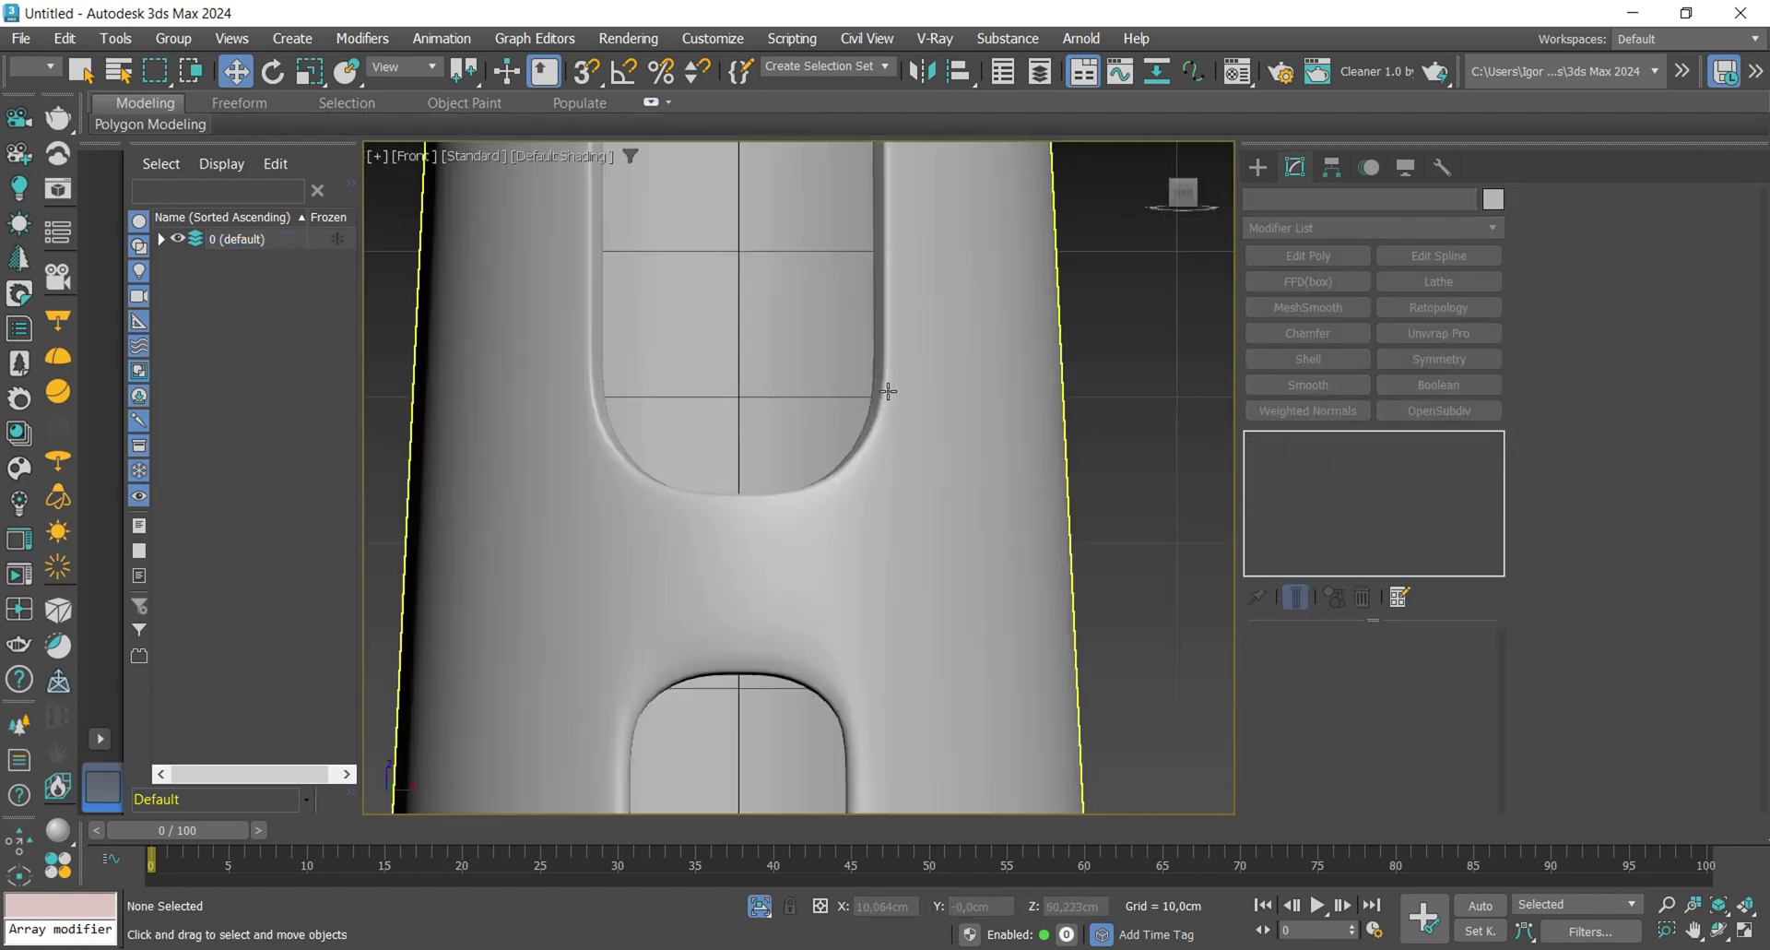
scroll(888, 392, "down", 5)
scroll(868, 484, "up", 3)
left_click(876, 514)
middle_click_drag(877, 513, 930, 537, "alt")
- With OpenSubdiv hidden, try to chamfer the edge loop around the pill window in Edit Poly by 0.358 cm with 0 segments
left_click(1258, 441)
left_click(1313, 460)
key("2")
key("F4")
scroll(931, 515, "up", 4)
key("4")
key("3")
left_click(915, 329)
key("2")
left_click(914, 327)
double_click(914, 326)
key("F3")
key("F3")
left_click(900, 262, "ctrl")
scroll(885, 267, "down", 4)
middle_click_drag(885, 267, 791, 433, "alt")
scroll(791, 496, "up", 2)
key("F3")
scroll(866, 640, "down", 4)
middle_click_drag(811, 498, 942, 552, "alt")
key("F3")
key("F4")
key("F4")
scroll(941, 551, "up", 8)
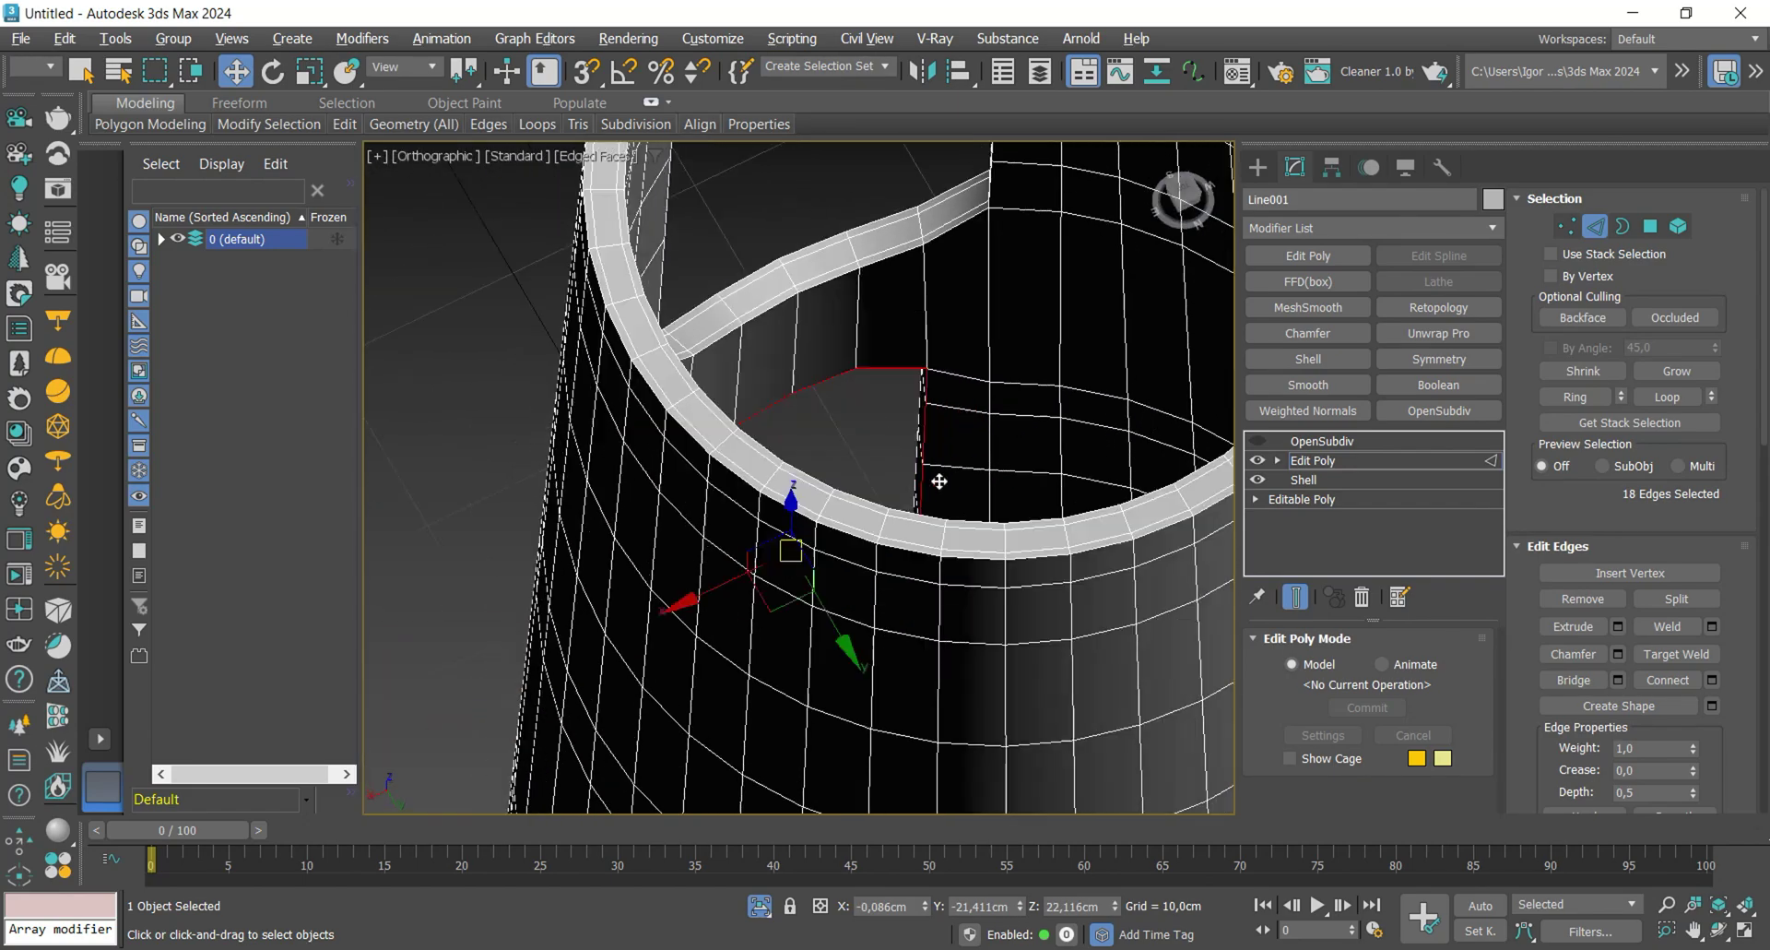
key("ctrl+shift+c")
middle_click_drag(934, 431, 934, 409)
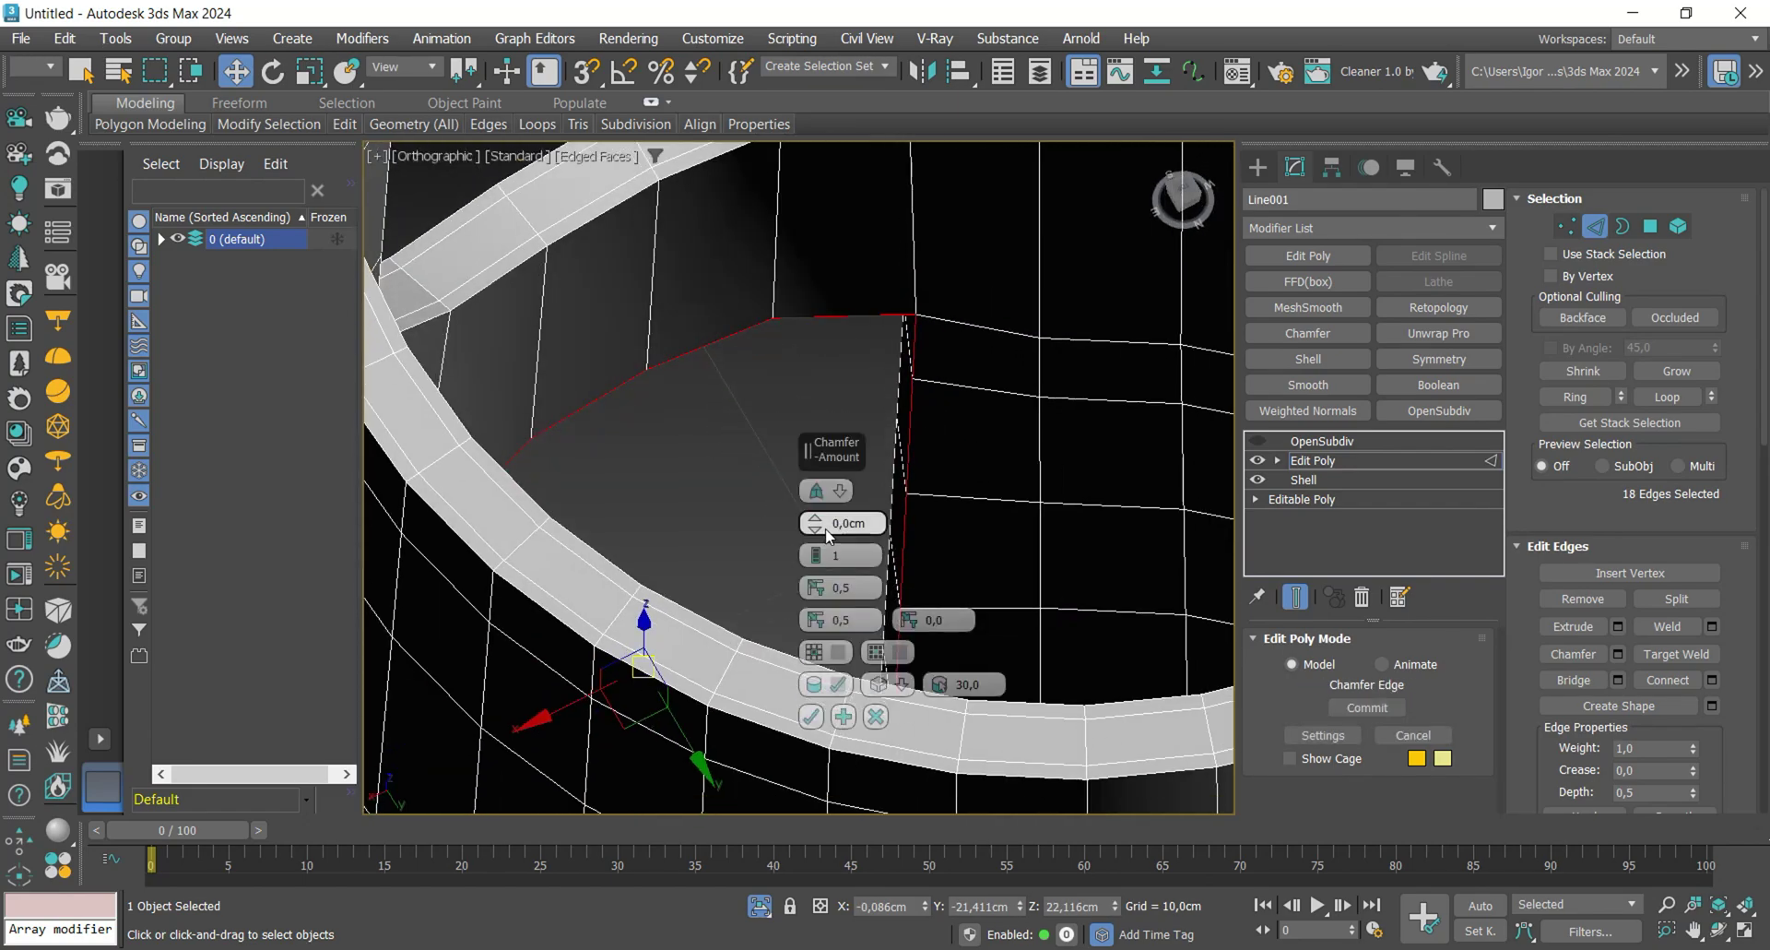
left_click_drag(810, 524, 805, 502)
left_click(814, 560)
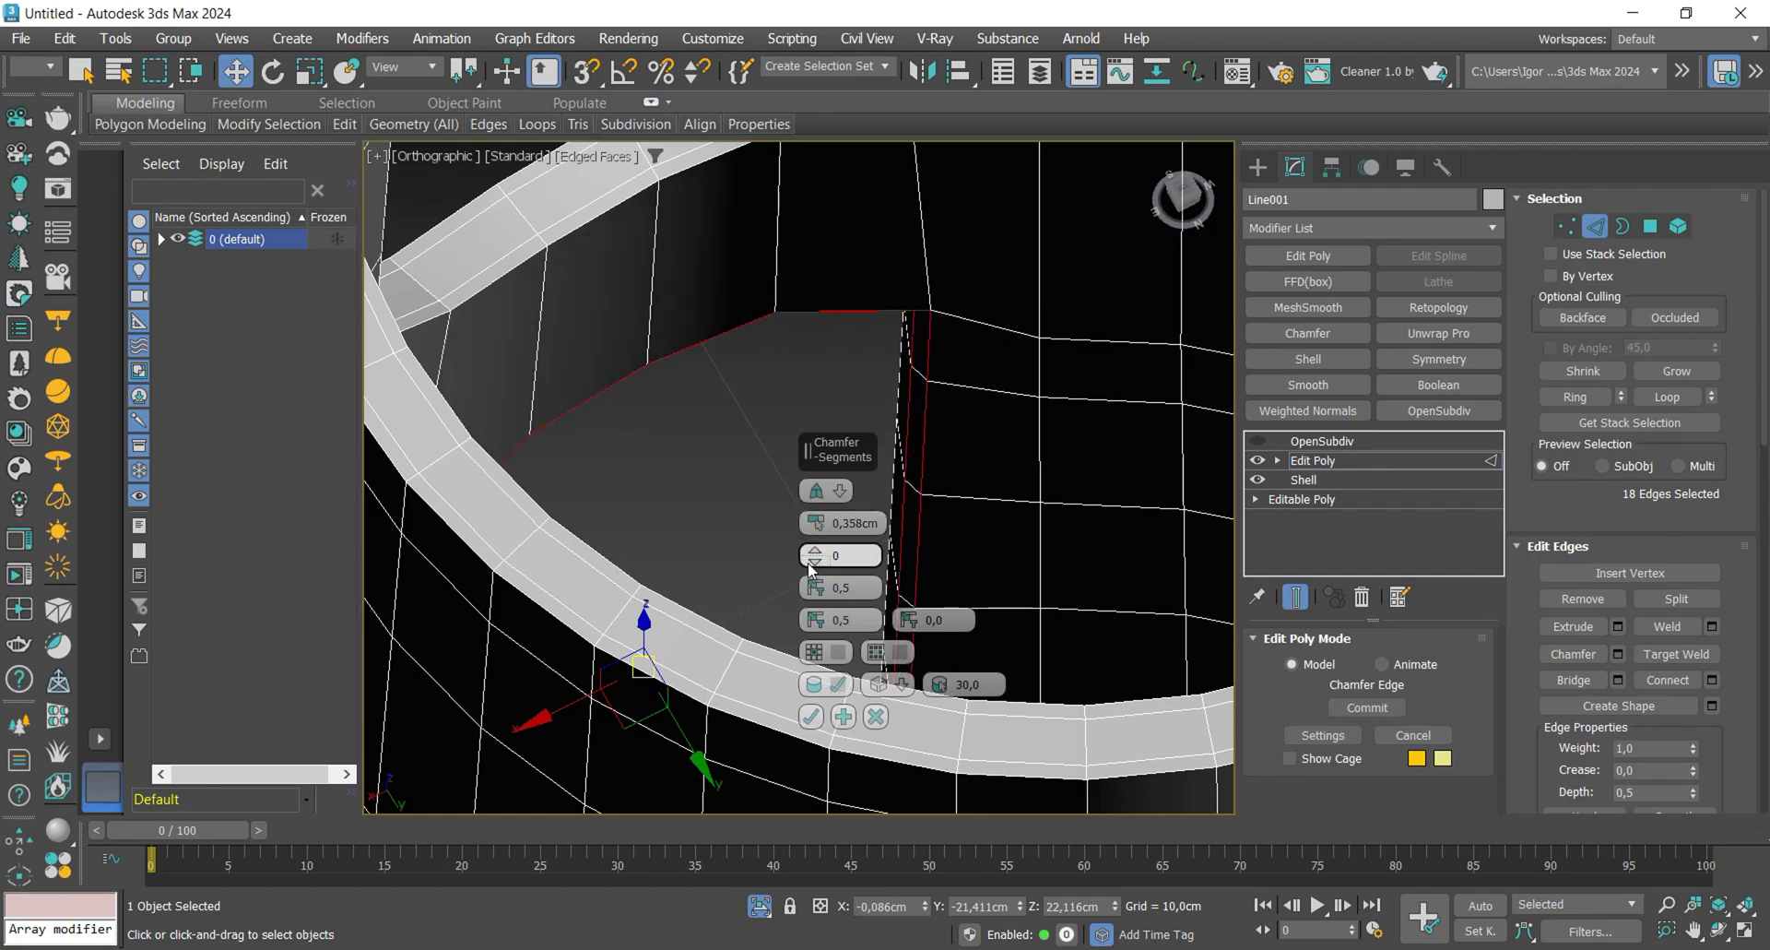
left_click(813, 716)
- Try to pull the chamfered polygon strip around the pill window inward into the body
key("4")
left_click(918, 355)
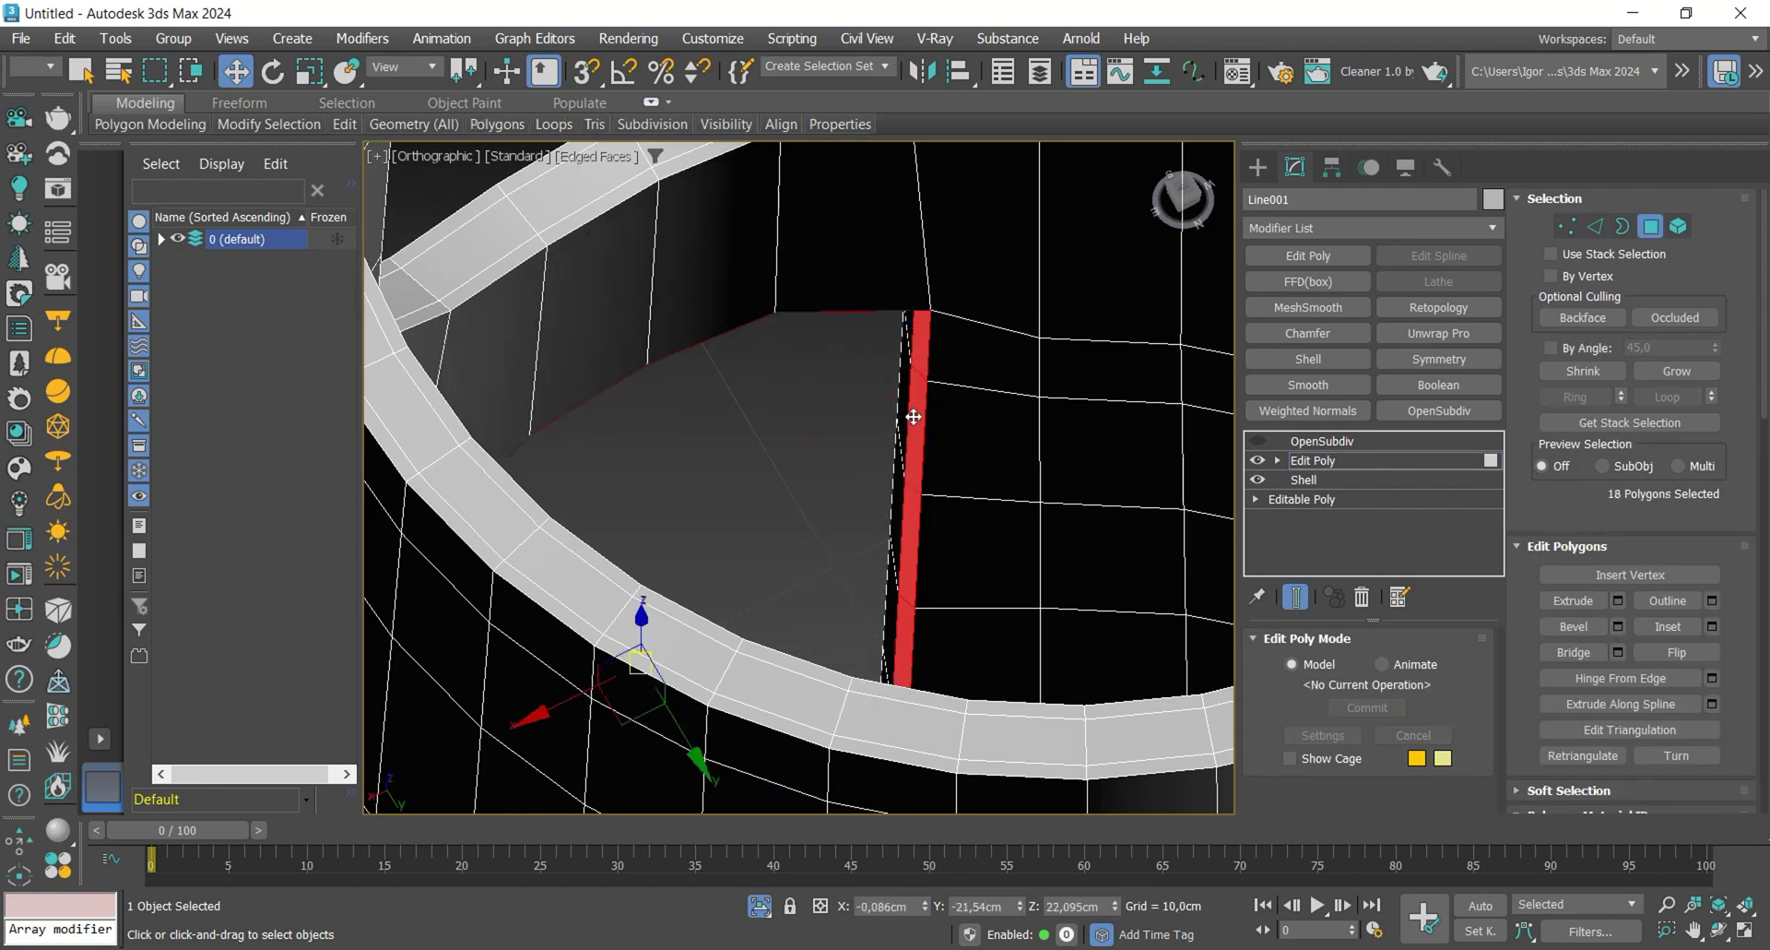
left_click(912, 415, "shift")
scroll(912, 415, "down", 2)
mouse_move(912, 415)
middle_mouse_down("alt")
mouse_move(1062, 520)
mouse_move(1059, 486)
mouse_move(909, 517)
mouse_move(867, 571)
middle_mouse_up("alt")
left_click_drag(835, 636, 864, 694, "shift")
scroll(1703, 689, "down", 10)
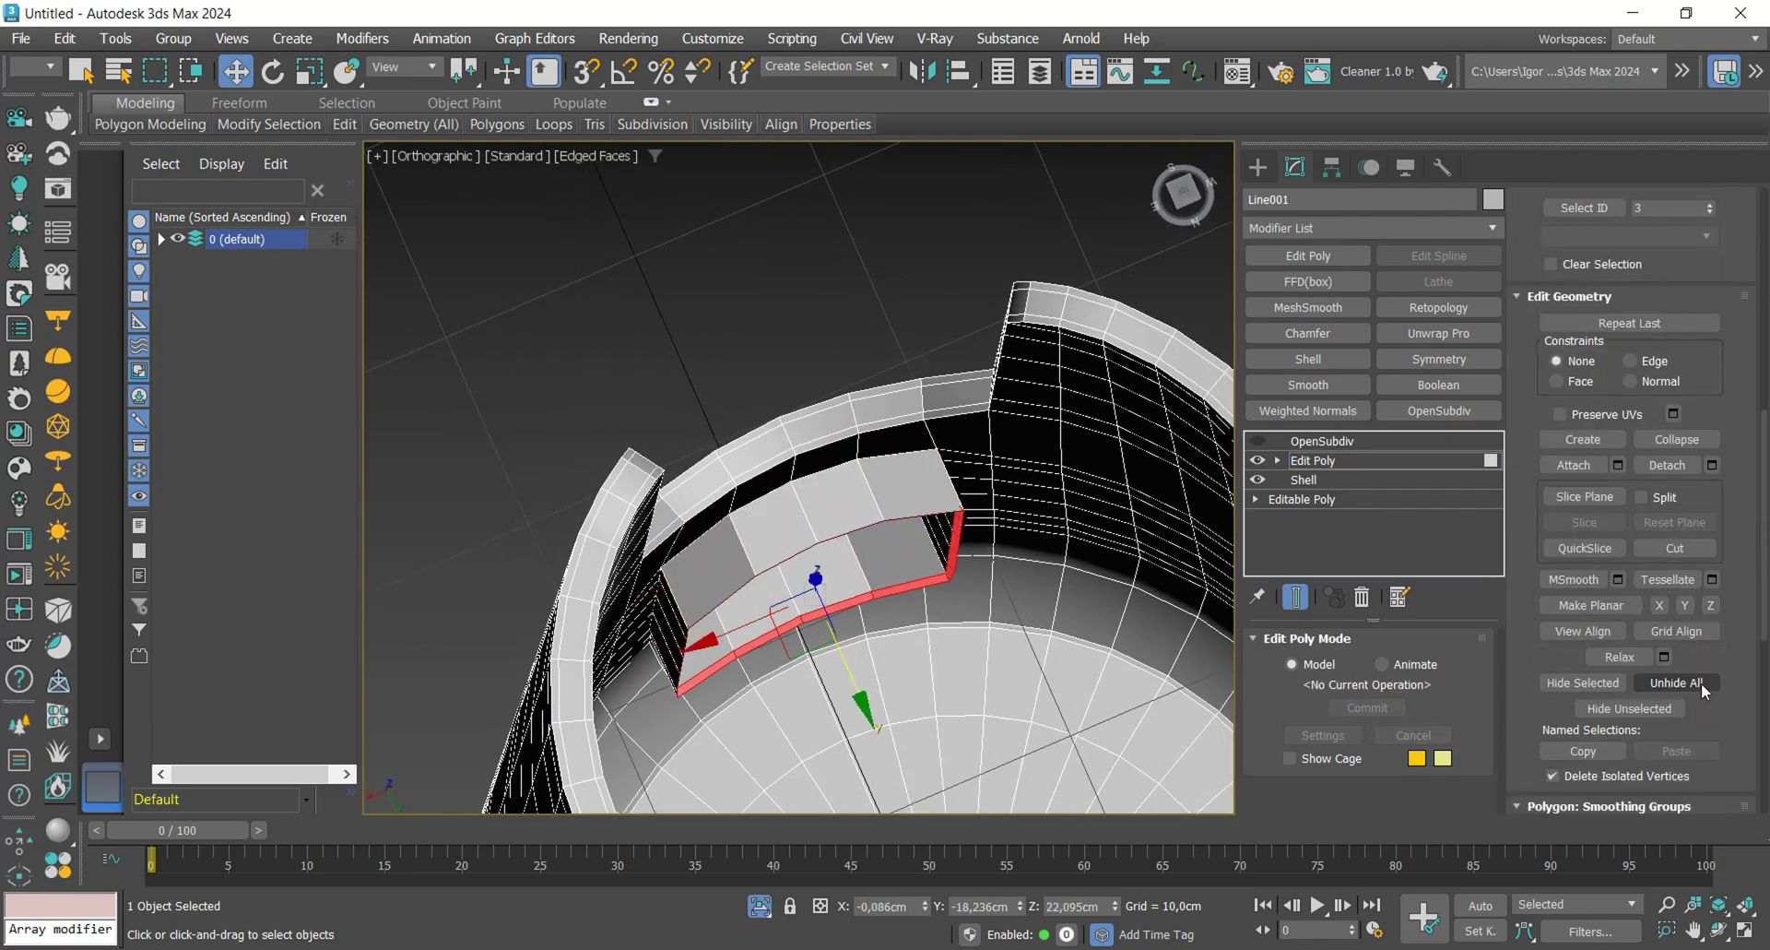
middle_click_drag(978, 617, 881, 546, "alt")
middle_click_drag(696, 619, 732, 459)
- Select the edges around the pill window's rim and try to scale them
key("2")
double_click(691, 534)
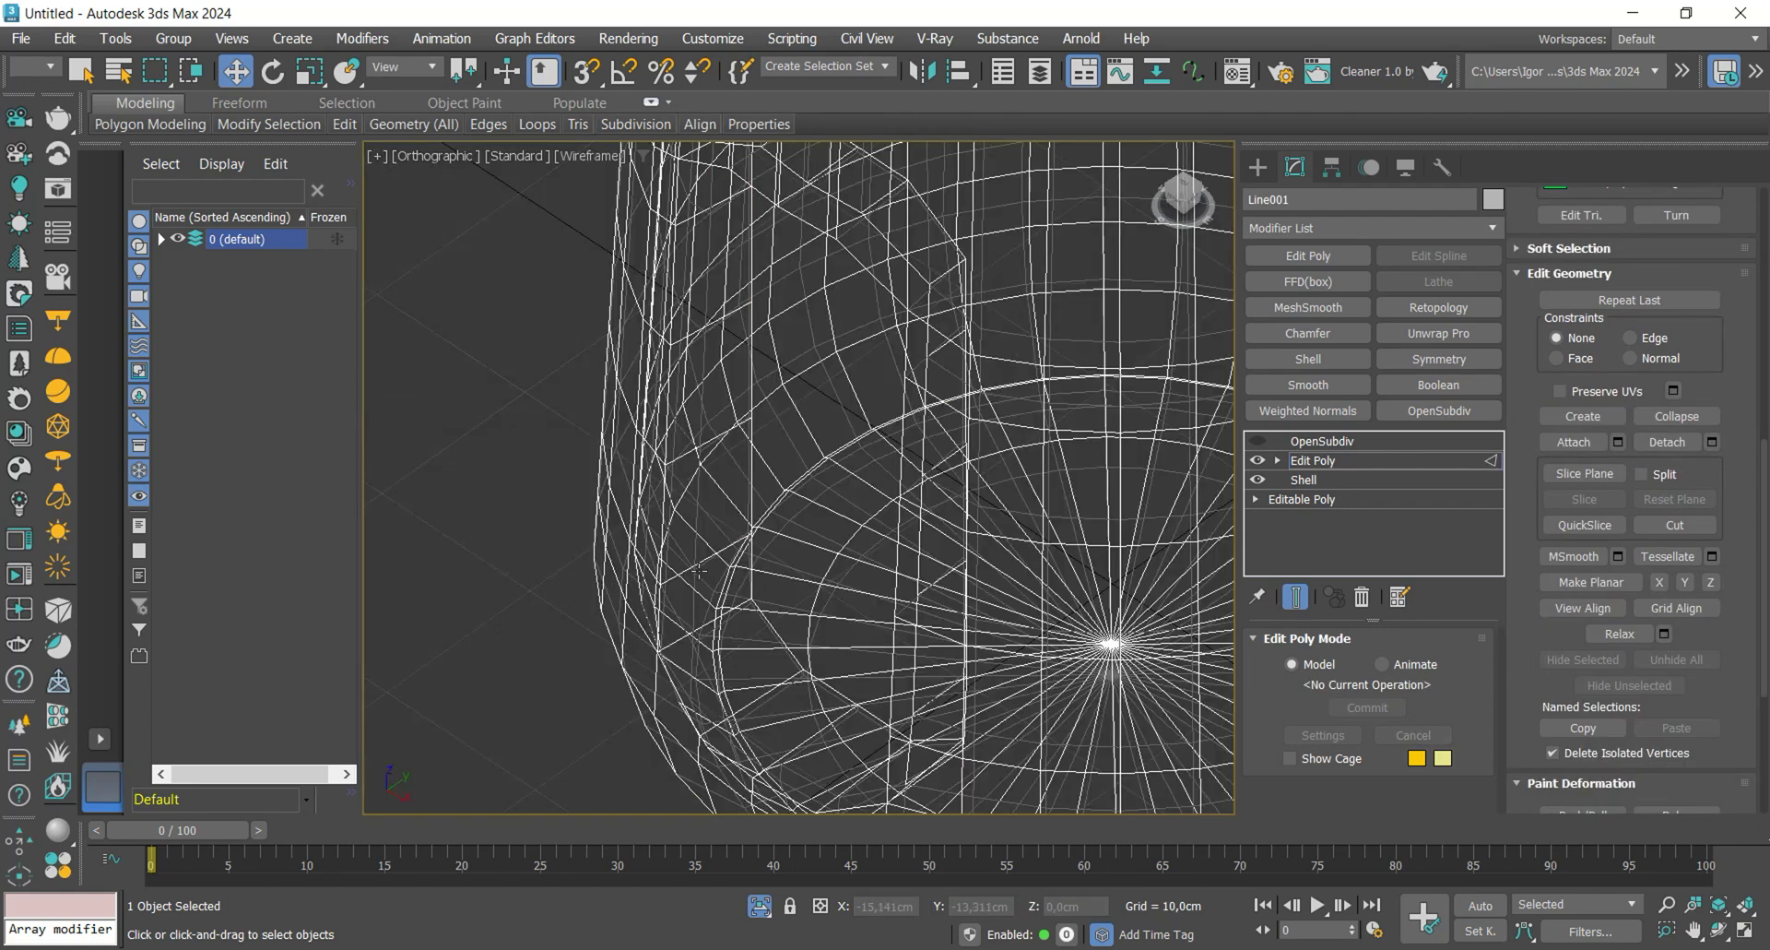
left_click(696, 541)
scroll(694, 612, "up", 3)
key("F3")
left_click(696, 599)
key("F3")
scroll(699, 592, "down", 8)
mouse_move(700, 590)
middle_mouse_down("alt")
mouse_move(935, 573)
mouse_move(729, 644)
mouse_move(980, 504)
middle_mouse_up("alt")
key("F3")
scroll(728, 644, "up", 6)
double_click(728, 589)
scroll(728, 589, "down", 5)
scroll(980, 502, "up", 5)
key("F3")
key("F3")
double_click(980, 489, "ctrl")
key("F3")
scroll(956, 596, "down", 6)
mouse_move(956, 596)
middle_mouse_down("alt")
mouse_move(949, 480)
mouse_move(982, 434)
middle_mouse_up("alt")
scroll(983, 433, "up", 6)
key("F3")
key("F3")
scroll(938, 505, "down", 5)
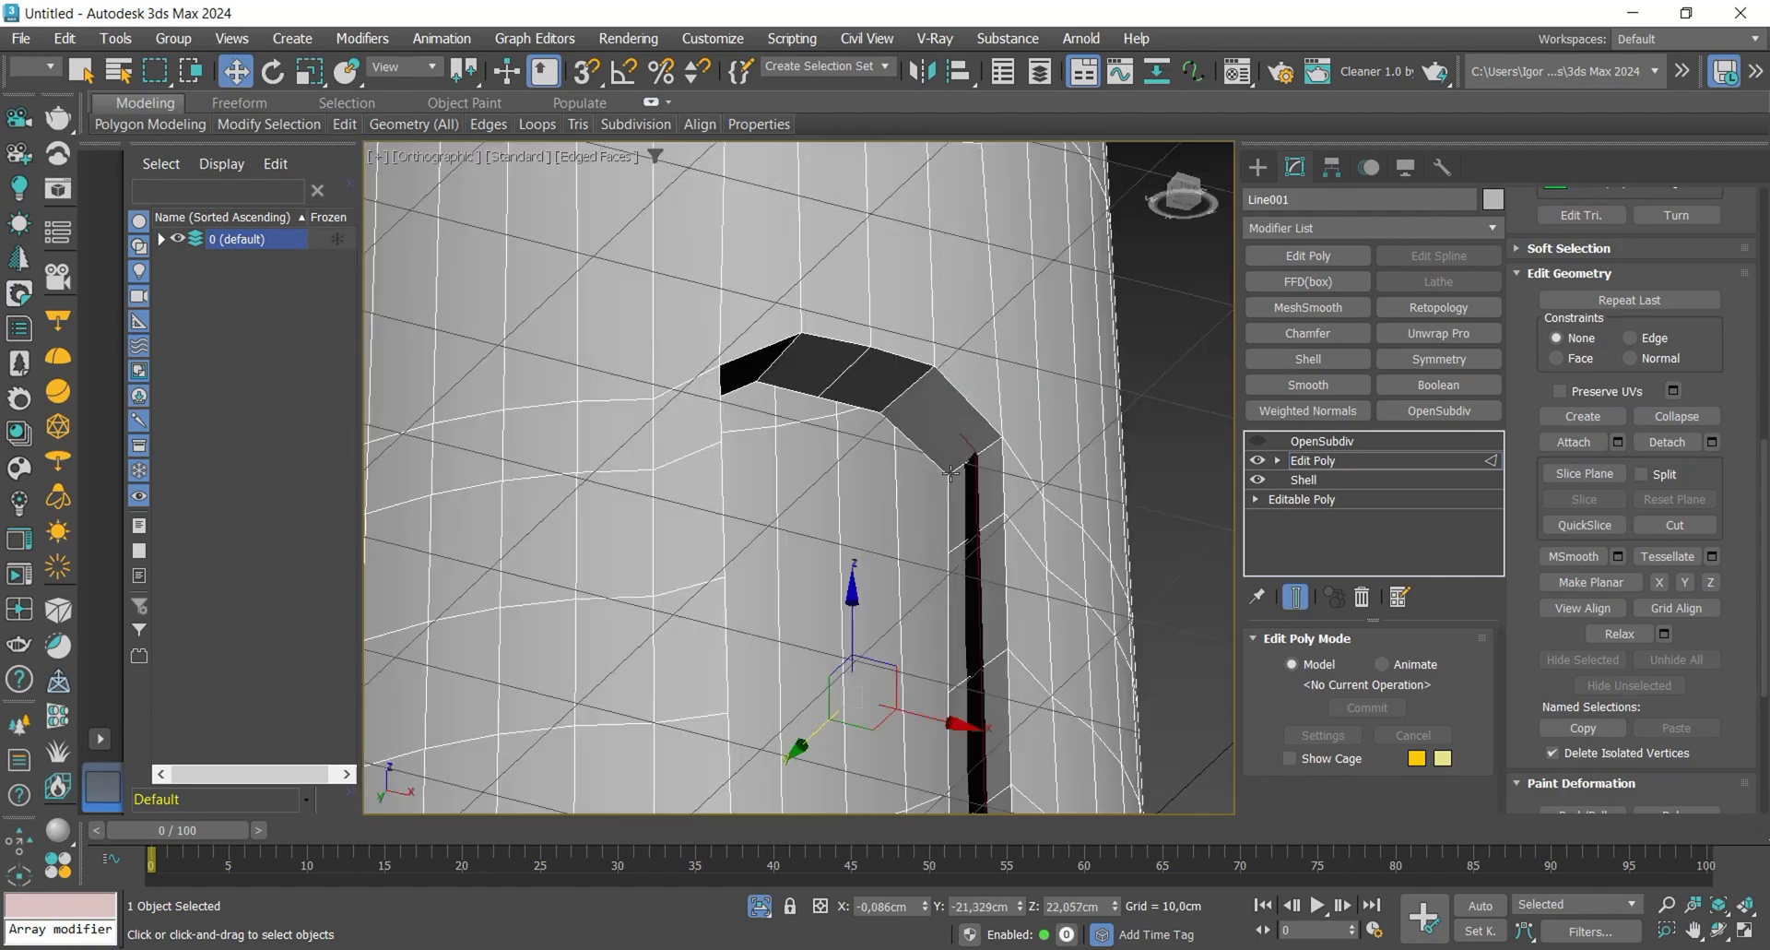
mouse_move(936, 507)
middle_mouse_down("alt")
mouse_move(873, 567)
mouse_move(902, 656)
mouse_move(925, 422)
mouse_move(881, 294)
middle_mouse_up("alt")
key("r")
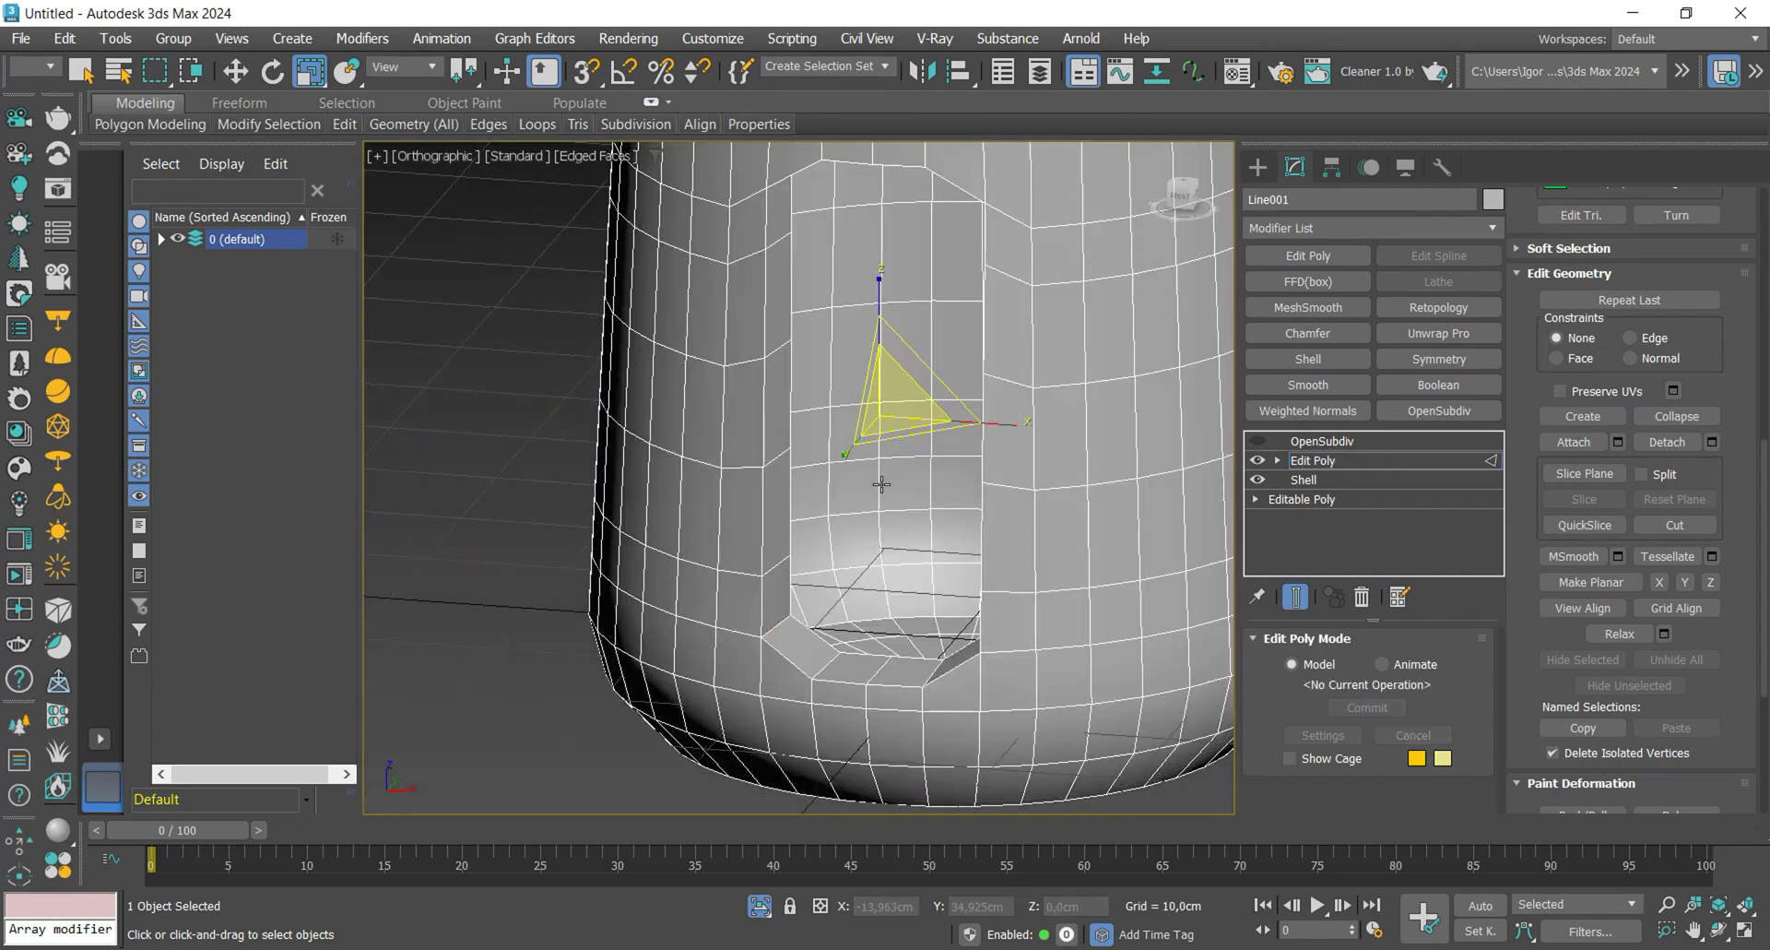
key("w")
scroll(883, 490, "down", 3)
- Insert supporting edge loops around the pill window's inner wall, one close to each rim and one along the middle
middle_click_drag(882, 490, 786, 621, "alt")
middle_click_drag(968, 448, 913, 486, "alt")
key("F4")
scroll(1011, 301, "up", 6)
key("2")
key("F4")
scroll(1018, 318, "down", 4)
middle_click_drag(1018, 317, 1072, 386, "alt")
scroll(838, 501, "up", 4)
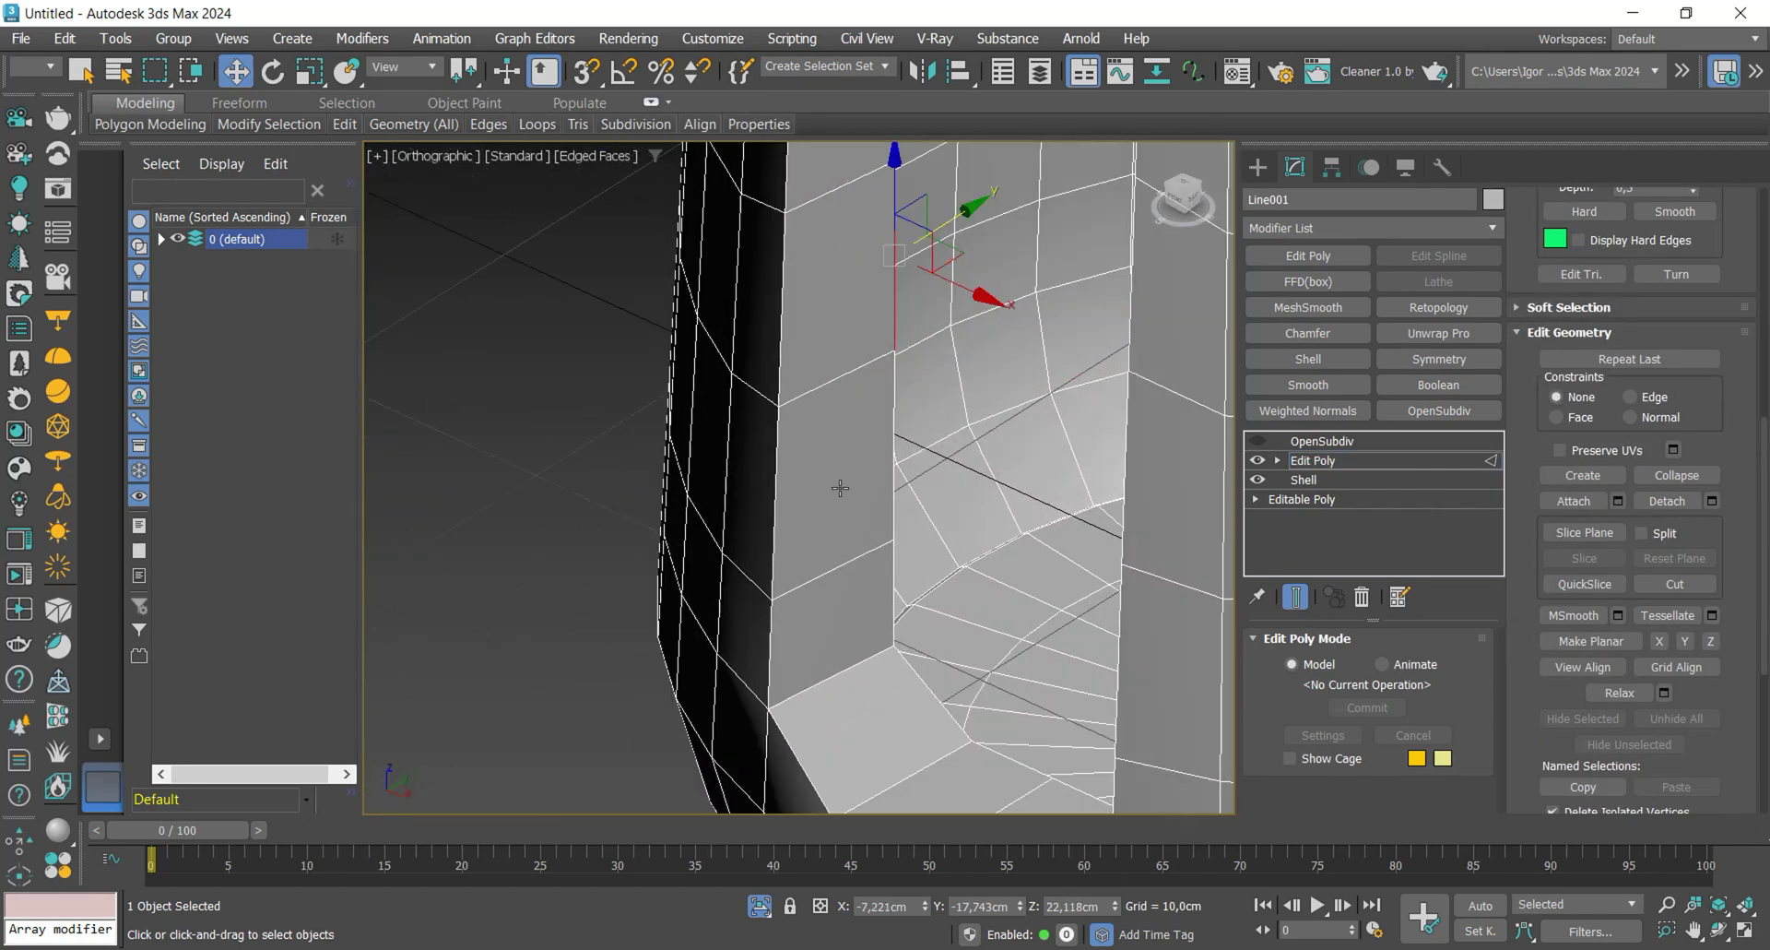
middle_click_drag(797, 699, 802, 585)
scroll(802, 585, "up", 4)
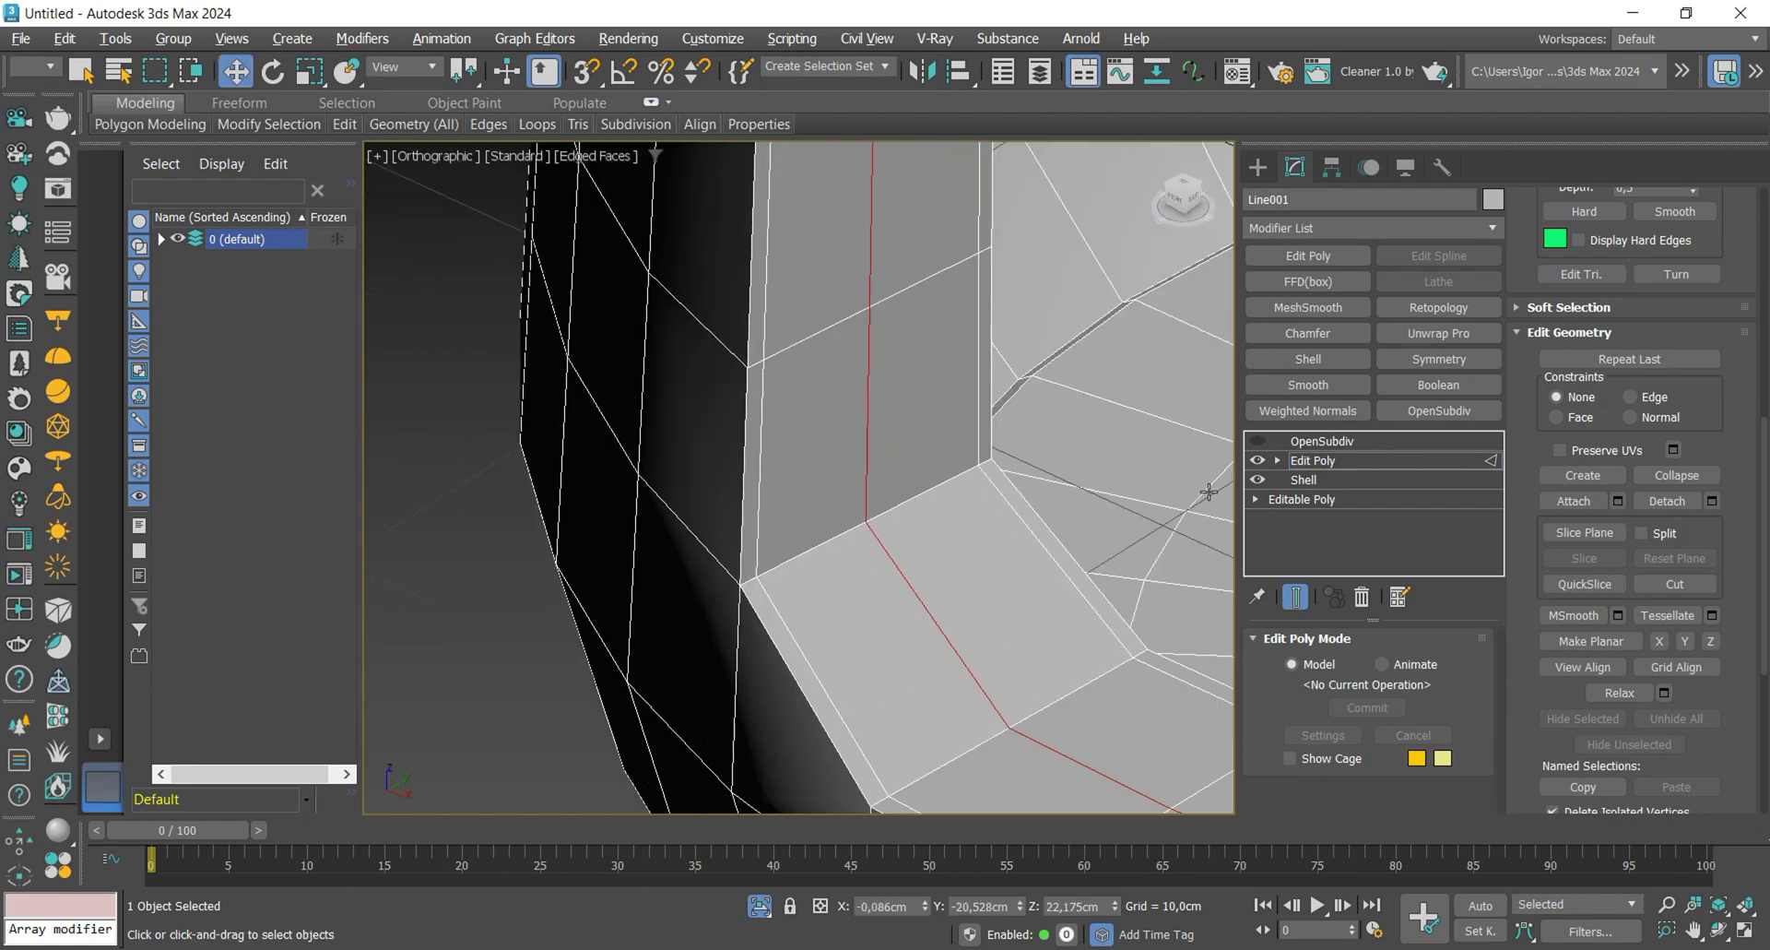
- Turn OpenSubdiv back on and examine the smoothed pill window and lower body
left_click(1257, 440)
left_click(1322, 440)
scroll(738, 565, "down", 6)
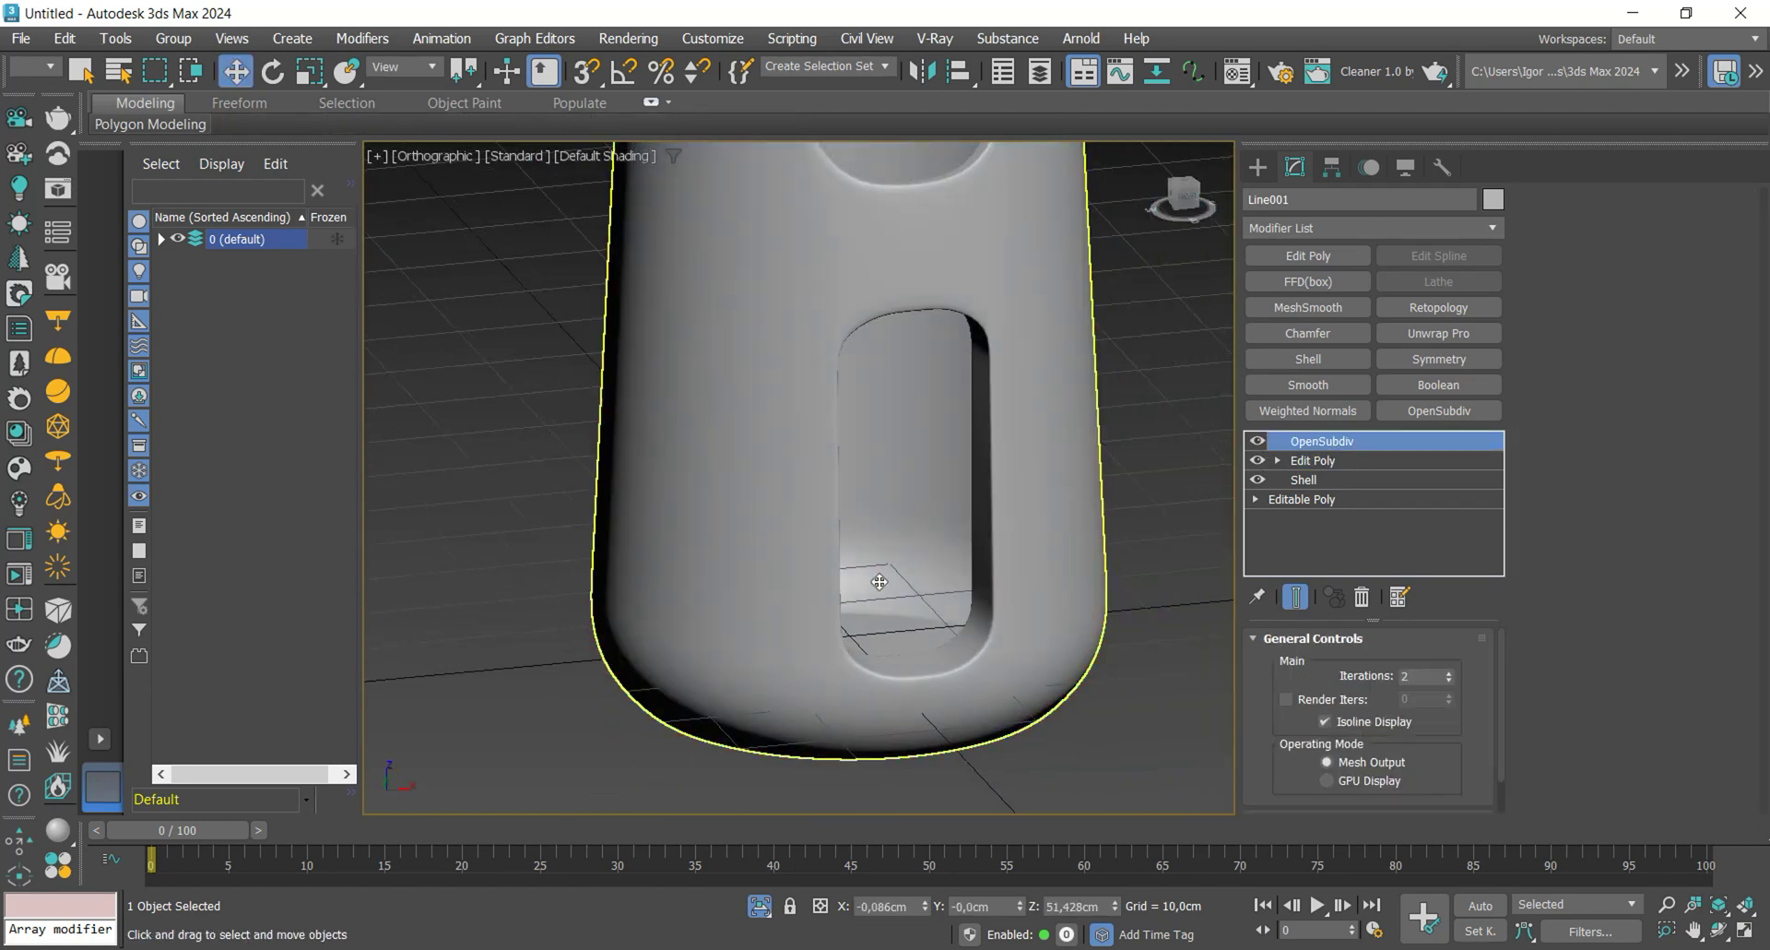
mouse_move(887, 582)
middle_mouse_down("alt")
mouse_move(931, 569)
mouse_move(837, 582)
mouse_move(875, 591)
mouse_move(794, 584)
mouse_move(802, 506)
mouse_move(743, 510)
mouse_move(752, 596)
mouse_move(710, 597)
mouse_move(700, 553)
mouse_move(784, 557)
middle_mouse_up("alt")
scroll(837, 580, "down", 4)
key("F4")
key("F4")
- In Edit Poly with OpenSubdiv hidden, select the polygons at the body's bottom and detach them to an element
left_click(1311, 465)
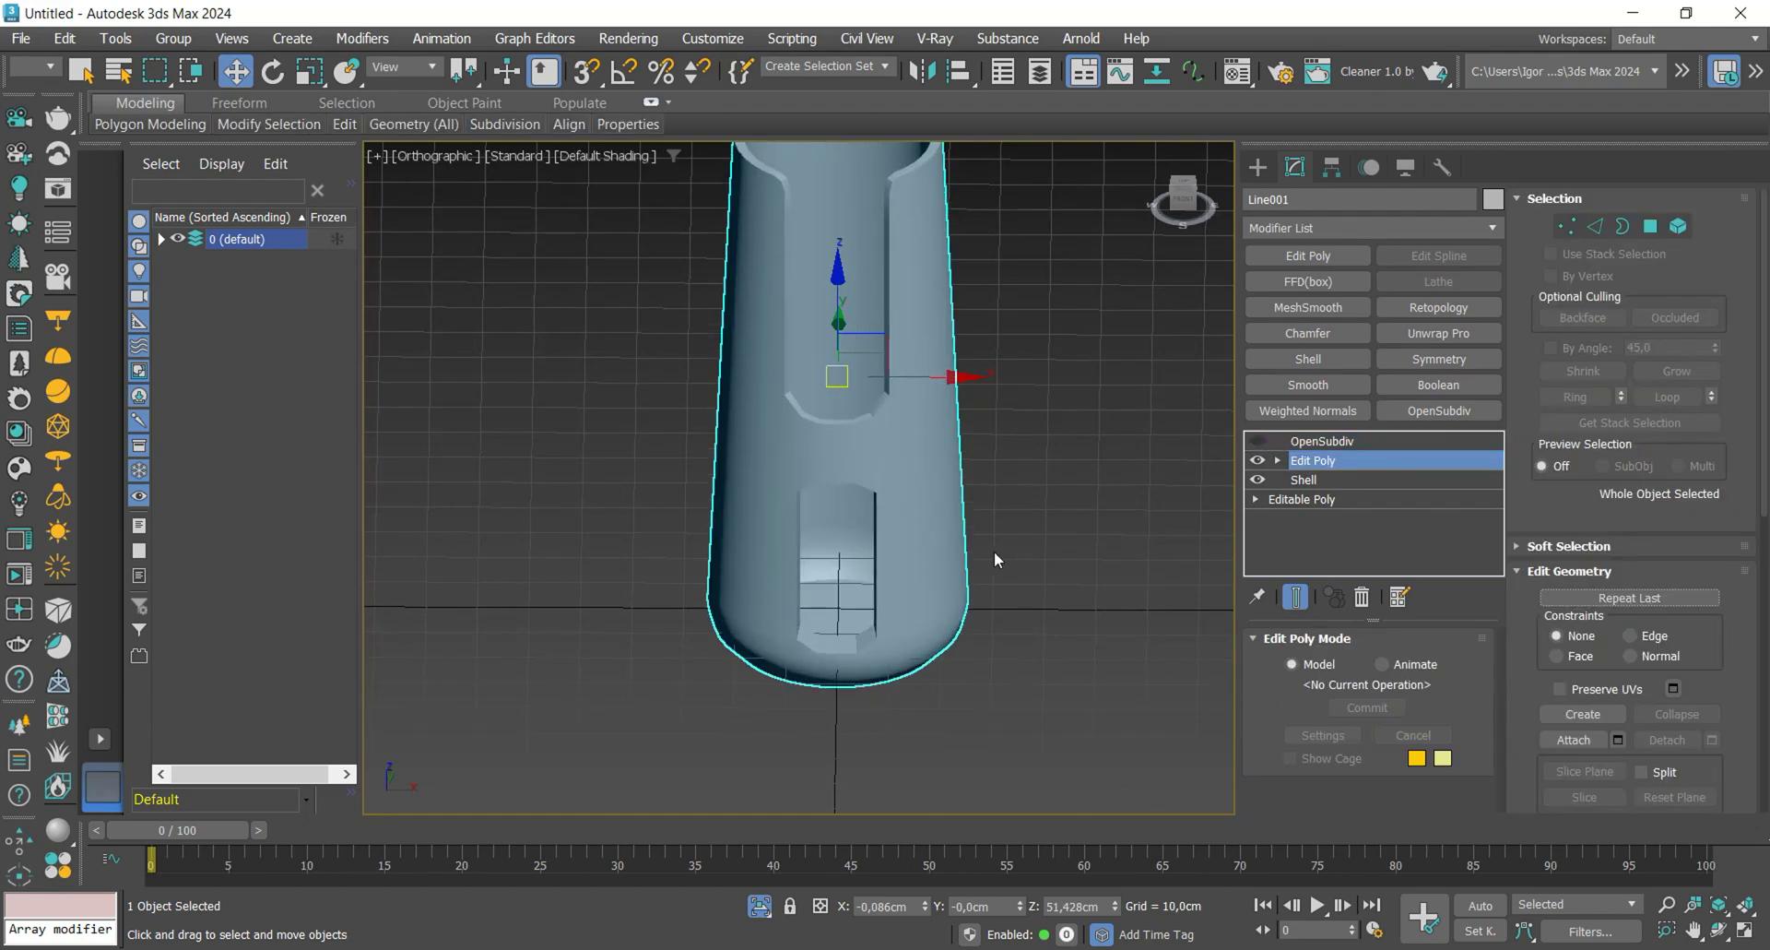
key("1")
key("F3")
left_click(1649, 229, "ctrl")
mouse_move(1005, 565)
middle_mouse_down("alt")
mouse_move(793, 645)
mouse_move(766, 577)
mouse_move(839, 570)
middle_mouse_up("alt")
key("F3")
key("F4")
scroll(793, 644, "up", 2)
scroll(1710, 507, "down", 6)
left_click(1712, 604)
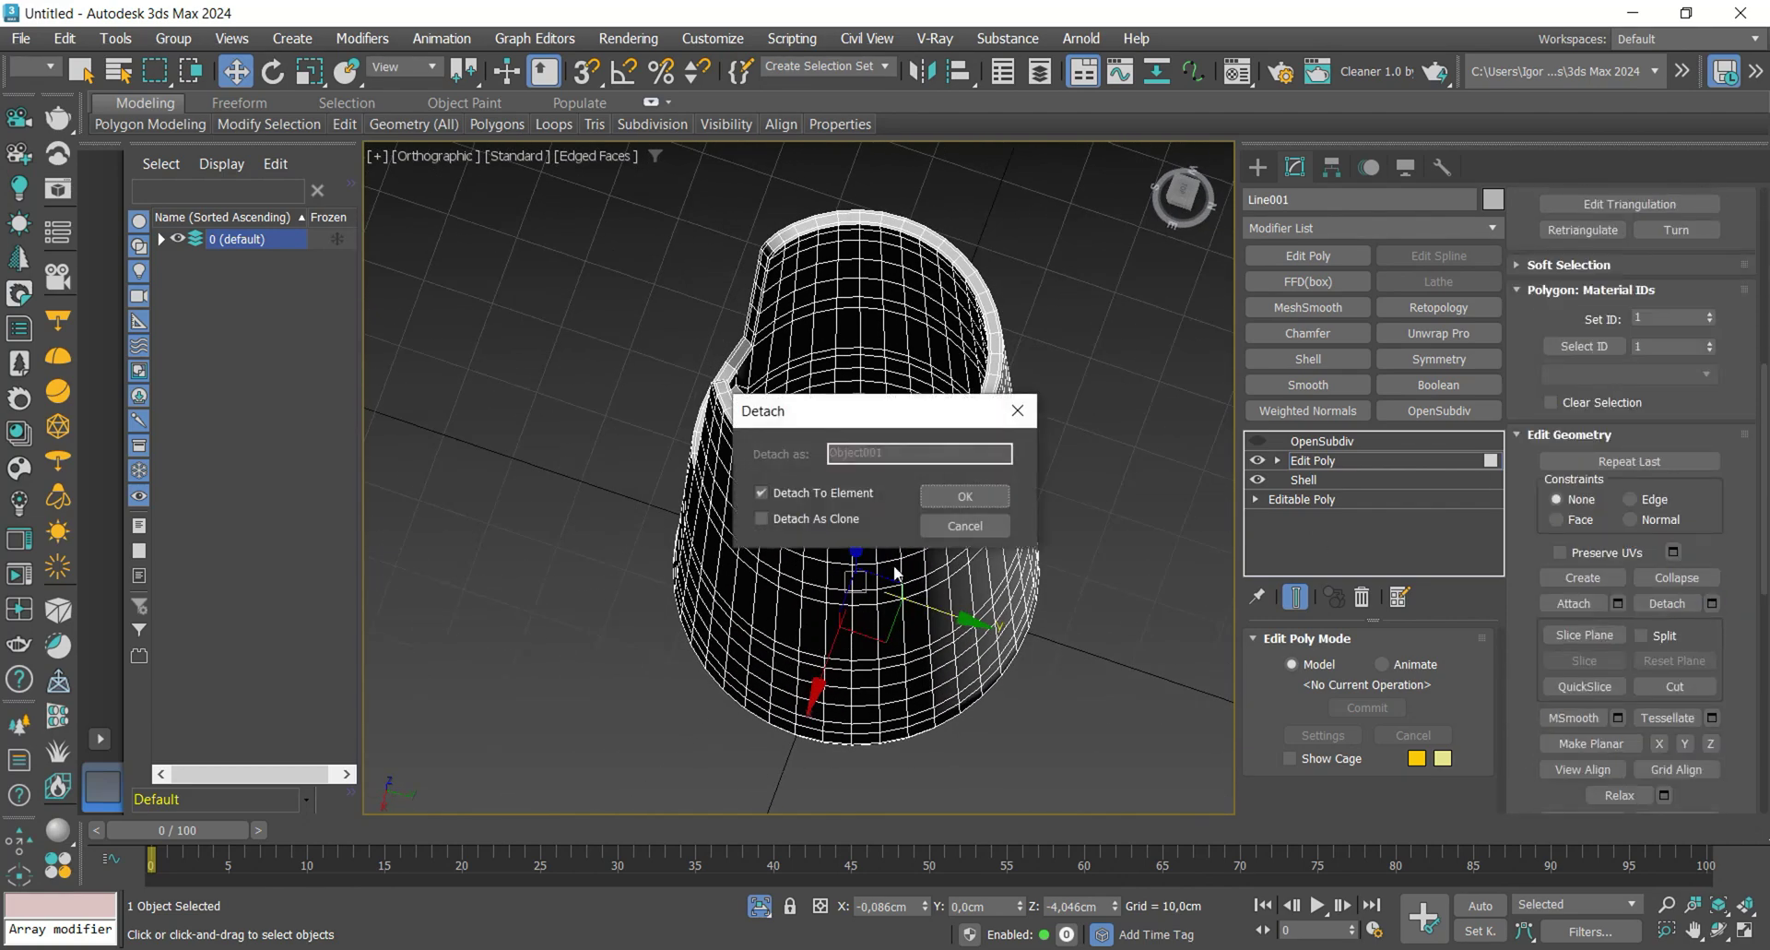
left_click(964, 498)
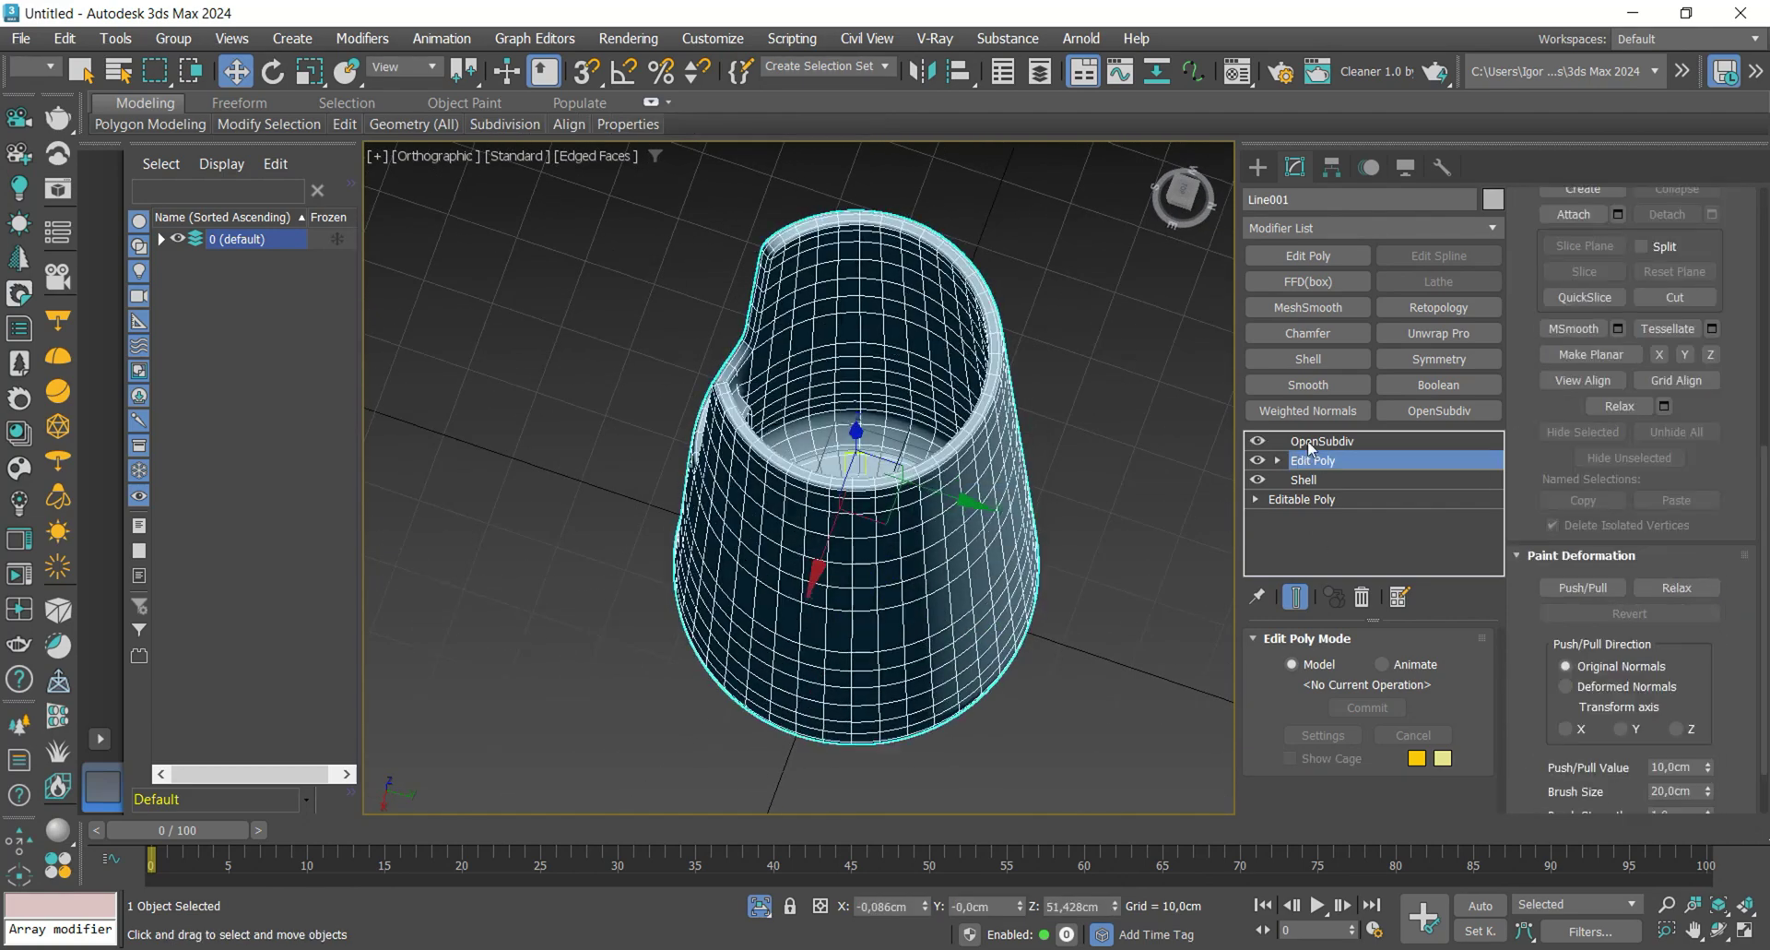
- Add a Shell modifier to the detached bottom, with an inner amount of 0 cm and an outer amount of about 51 cm
middle_click_drag(893, 457, 908, 313, "alt")
left_click(911, 457)
key("f")
scroll(901, 579, "up", 5)
key("F3")
scroll(901, 579, "down", 5)
middle_click_drag(904, 528, 852, 627)
left_click(1308, 358)
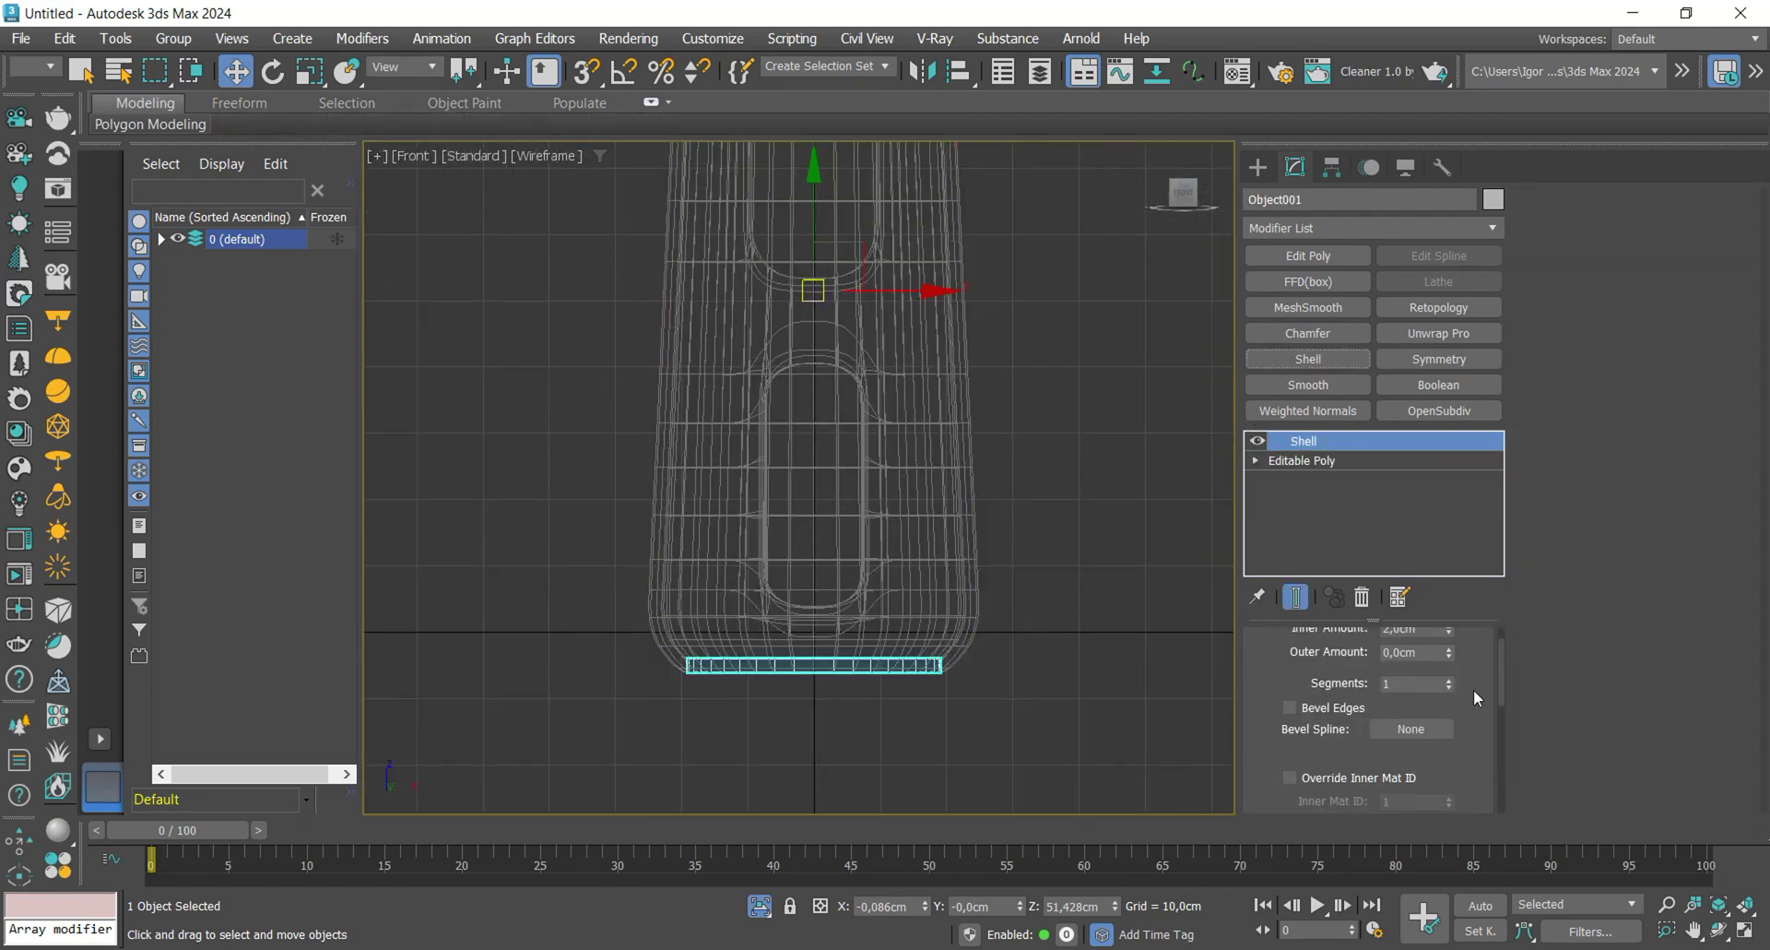
left_click_drag(1437, 536, 1328, 938)
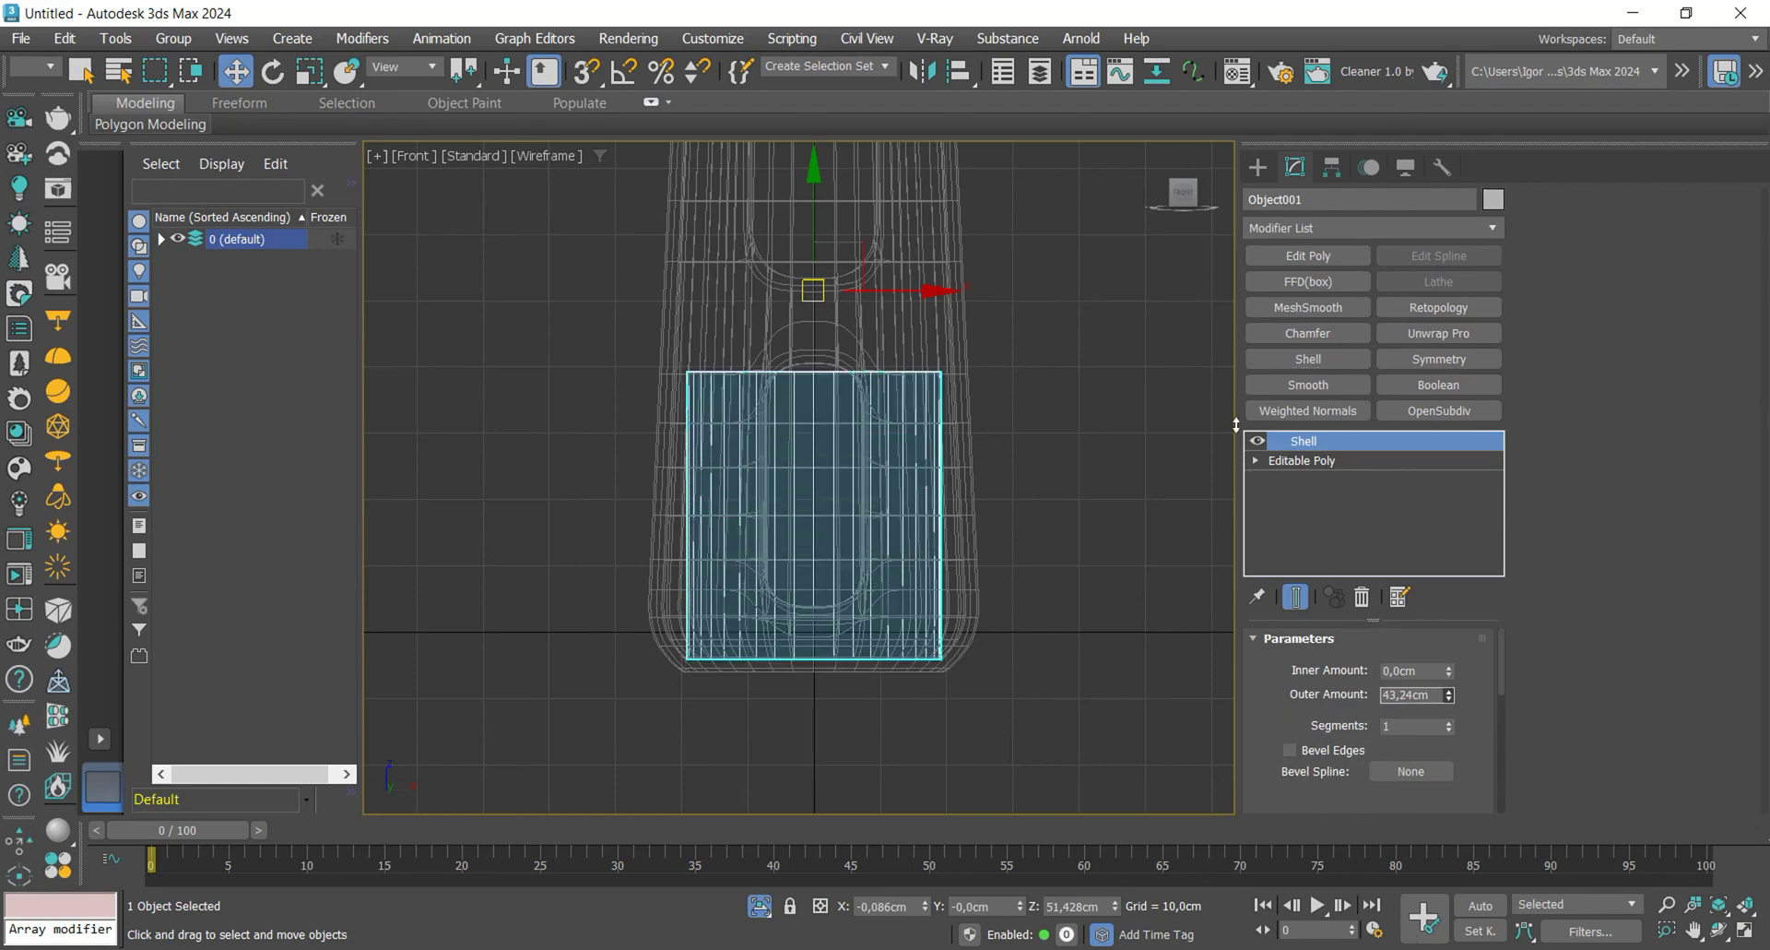
left_click_drag(1203, 263, 1191, 777)
- Check the thickened bottom block from several angles and convert it to an Editable Poly
key("F3")
mouse_move(925, 421)
middle_mouse_down("alt")
mouse_move(818, 451)
mouse_move(843, 511)
middle_mouse_up("alt")
key("F3")
key("F3")
mouse_move(842, 511)
middle_mouse_down("alt")
mouse_move(811, 514)
mouse_move(847, 540)
mouse_move(864, 505)
mouse_move(864, 542)
middle_mouse_up("alt")
key("F3")
key("F3")
key("ctrl+e")
key("F3")
key("f")
key("F3")
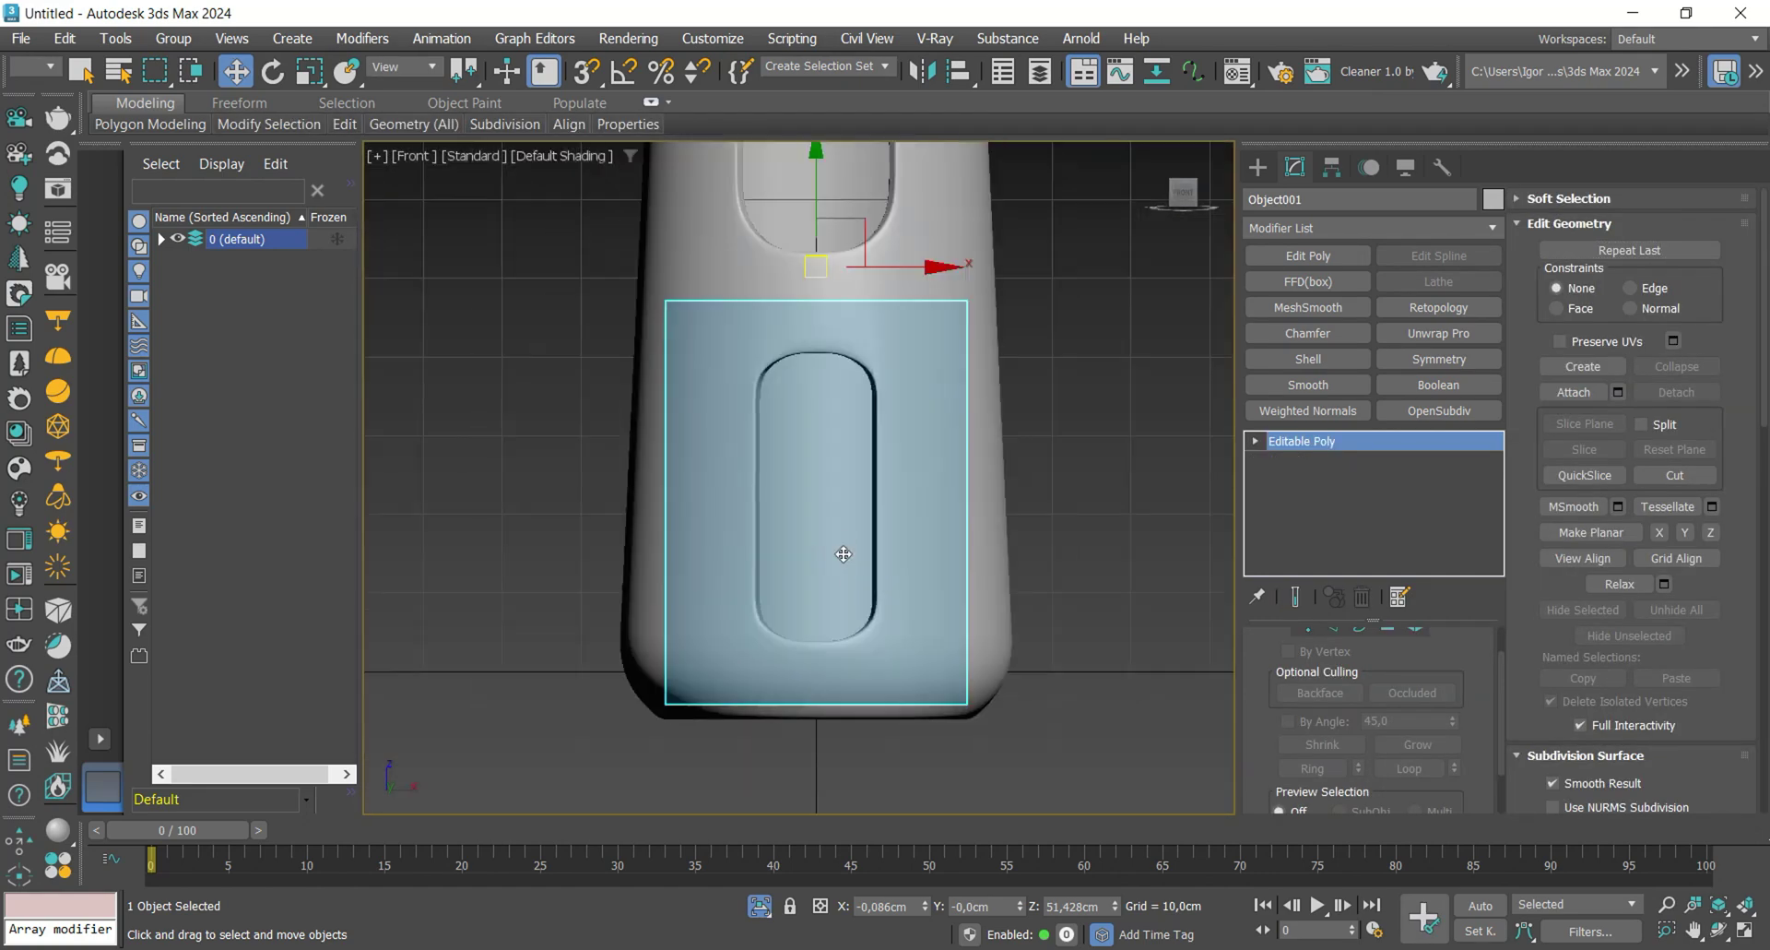
- In the front view, copy the bottom block straight up to the pill bottle's position
middle_click_drag(861, 477, 853, 584)
scroll(846, 585, "down", 2)
key("F3")
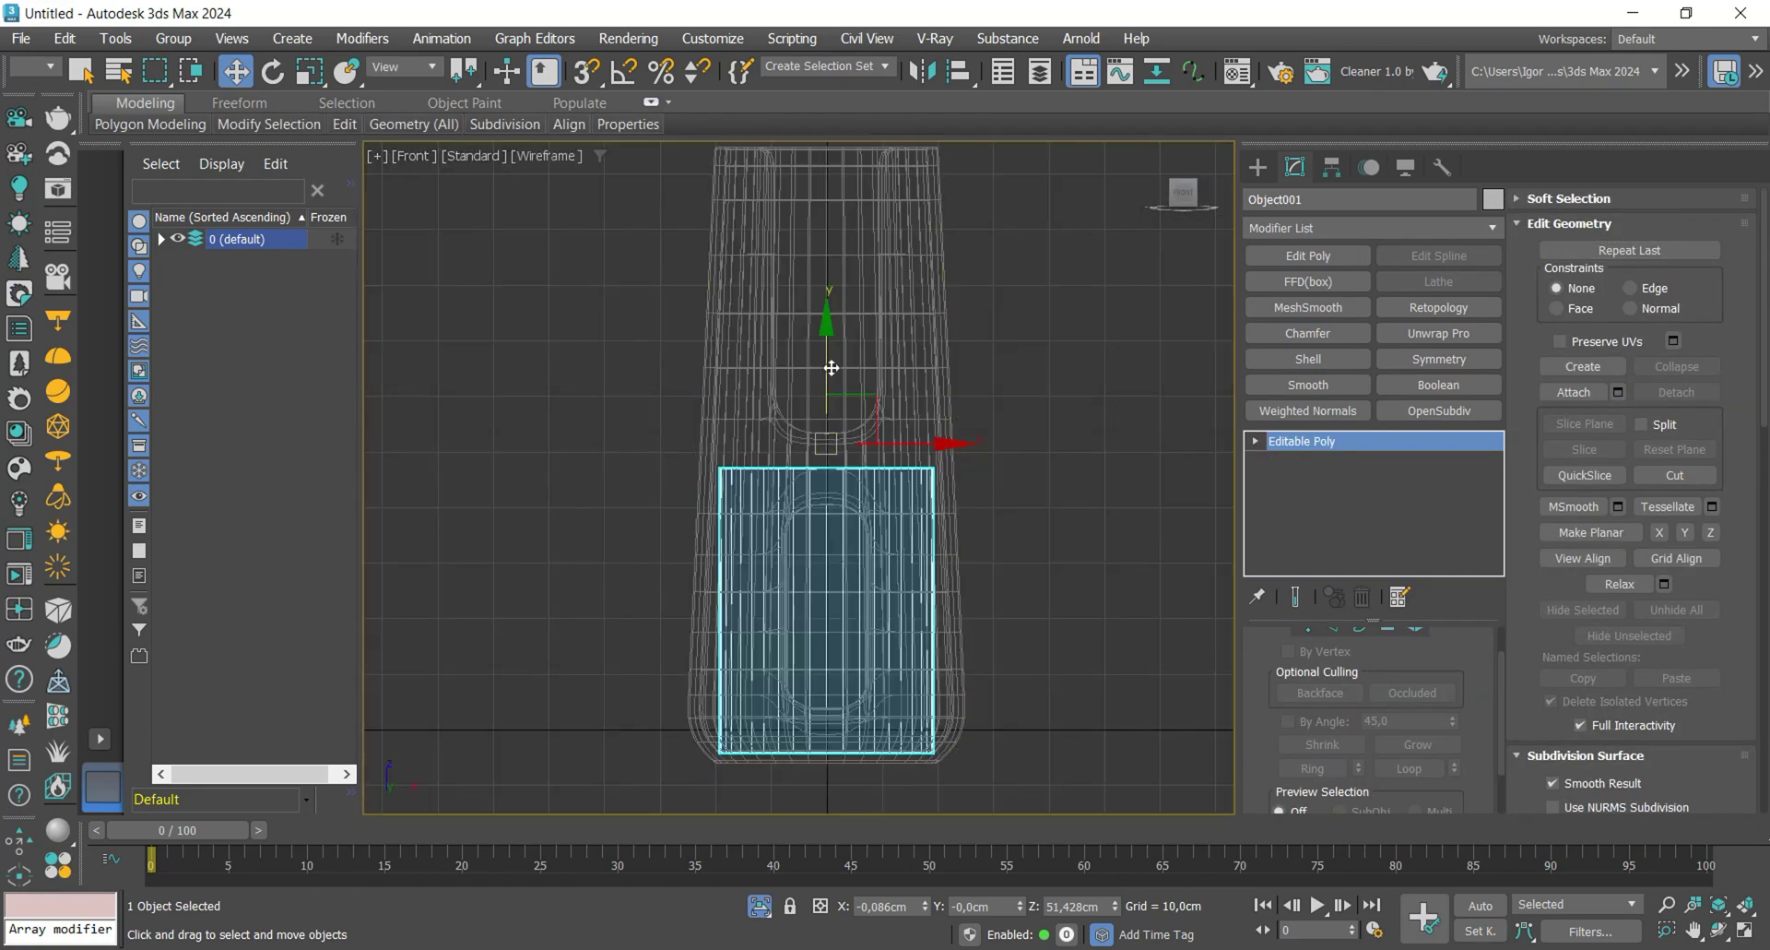
mouse_move(829, 366)
left_mouse_down("shift")
mouse_move(849, 53)
mouse_move(849, 78)
left_mouse_up("shift")
left_click(862, 576)
- Isolate the copied block together with the reference image plane
key("F3")
middle_click_drag(858, 374, 854, 499)
key("alt+q")
left_click(980, 301, "ctrl")
key("alt+q")
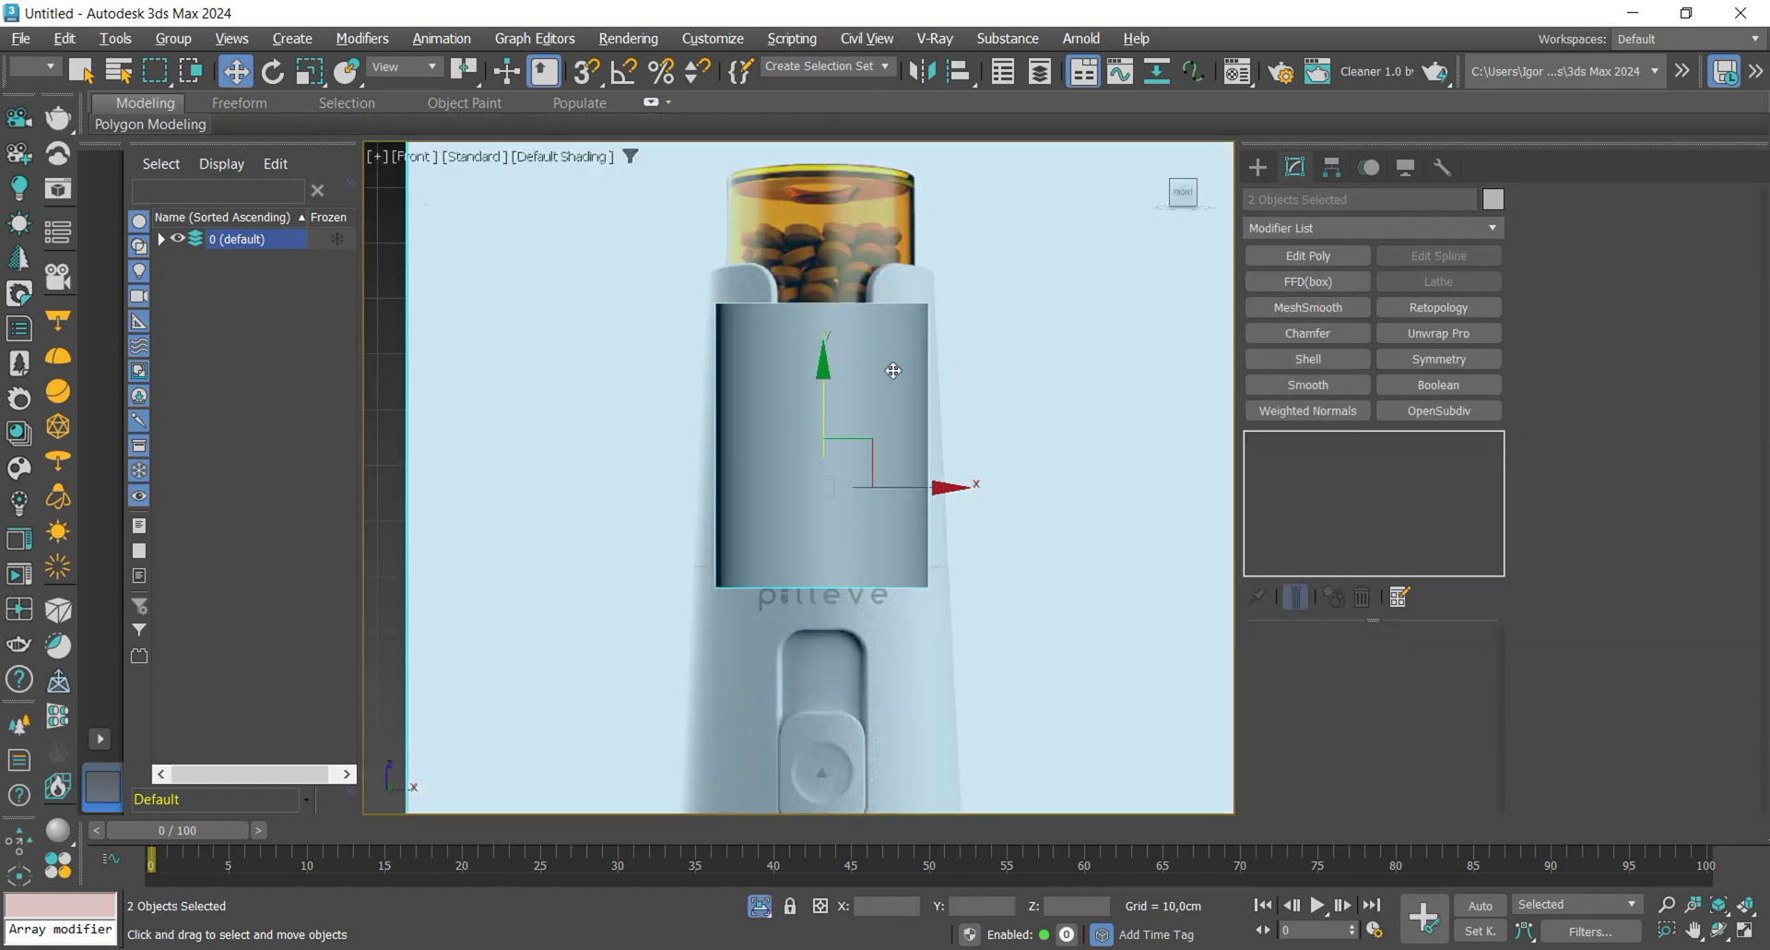
- Raise the copied block's top vertices to the pill bottle's top edge in the reference and scale them in to the bottle's width
left_click(892, 367)
key("1")
left_click_drag(1005, 383, 680, 272)
middle_click_drag(799, 308, 799, 326)
left_click_drag(820, 244, 824, 110)
scroll(836, 171, "up", 4)
key("r")
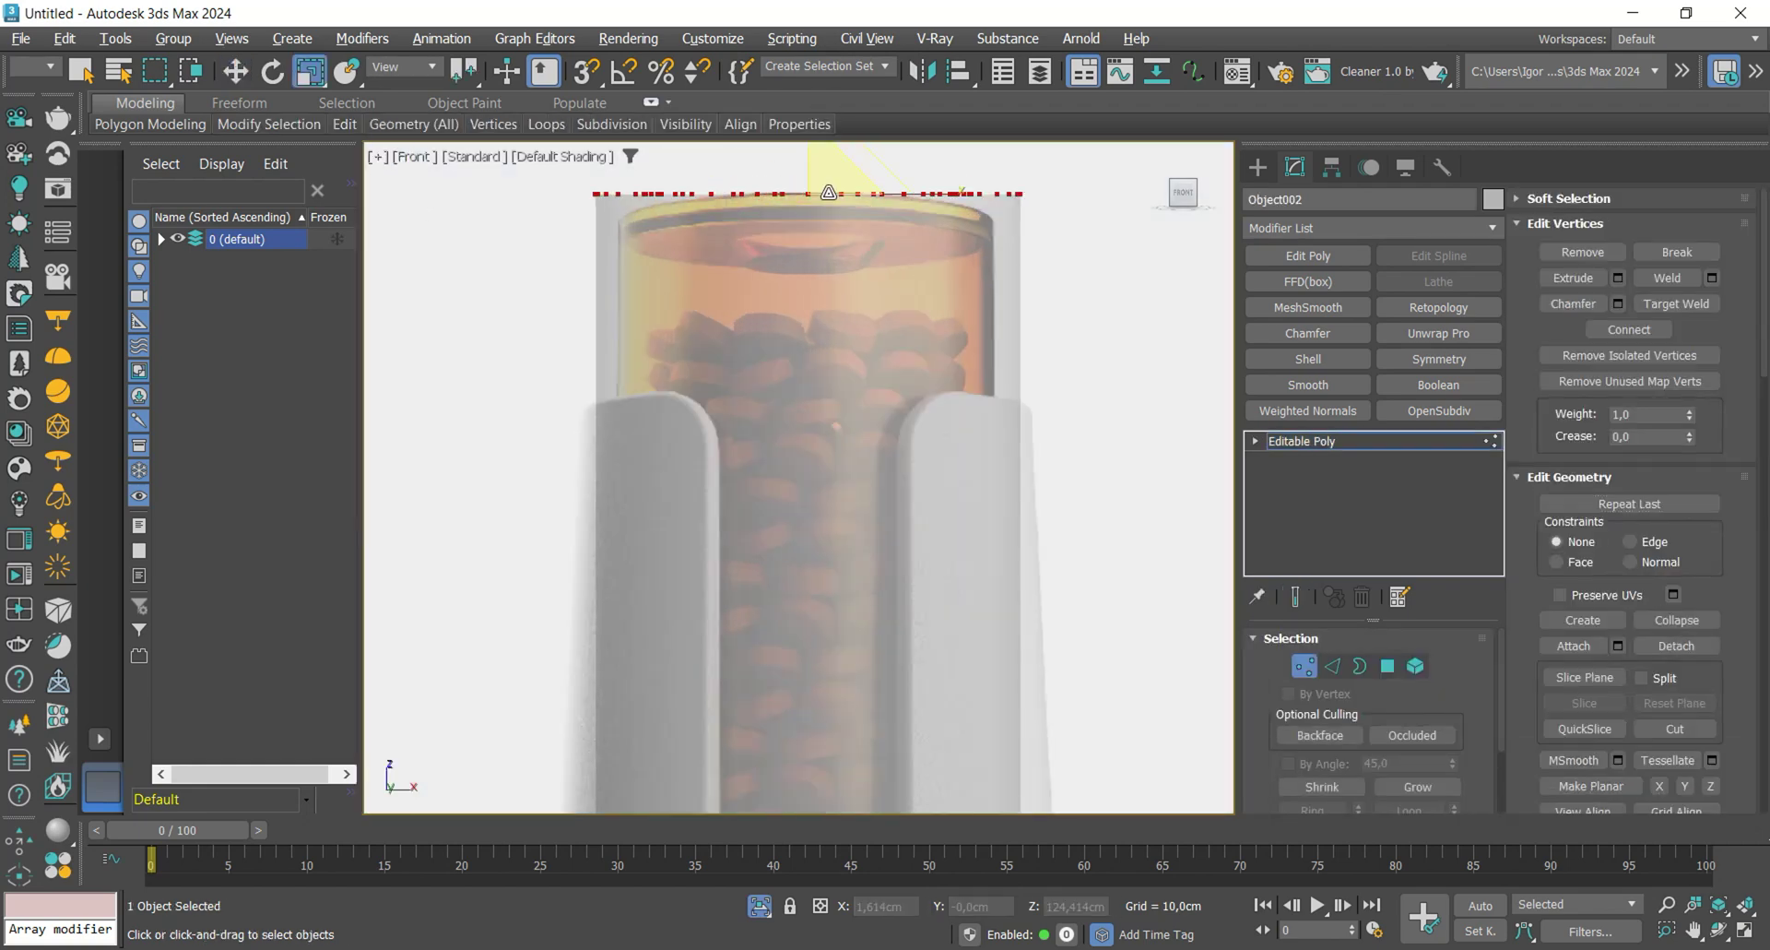
middle_click_drag(831, 168, 826, 236)
left_click_drag(816, 229, 813, 240)
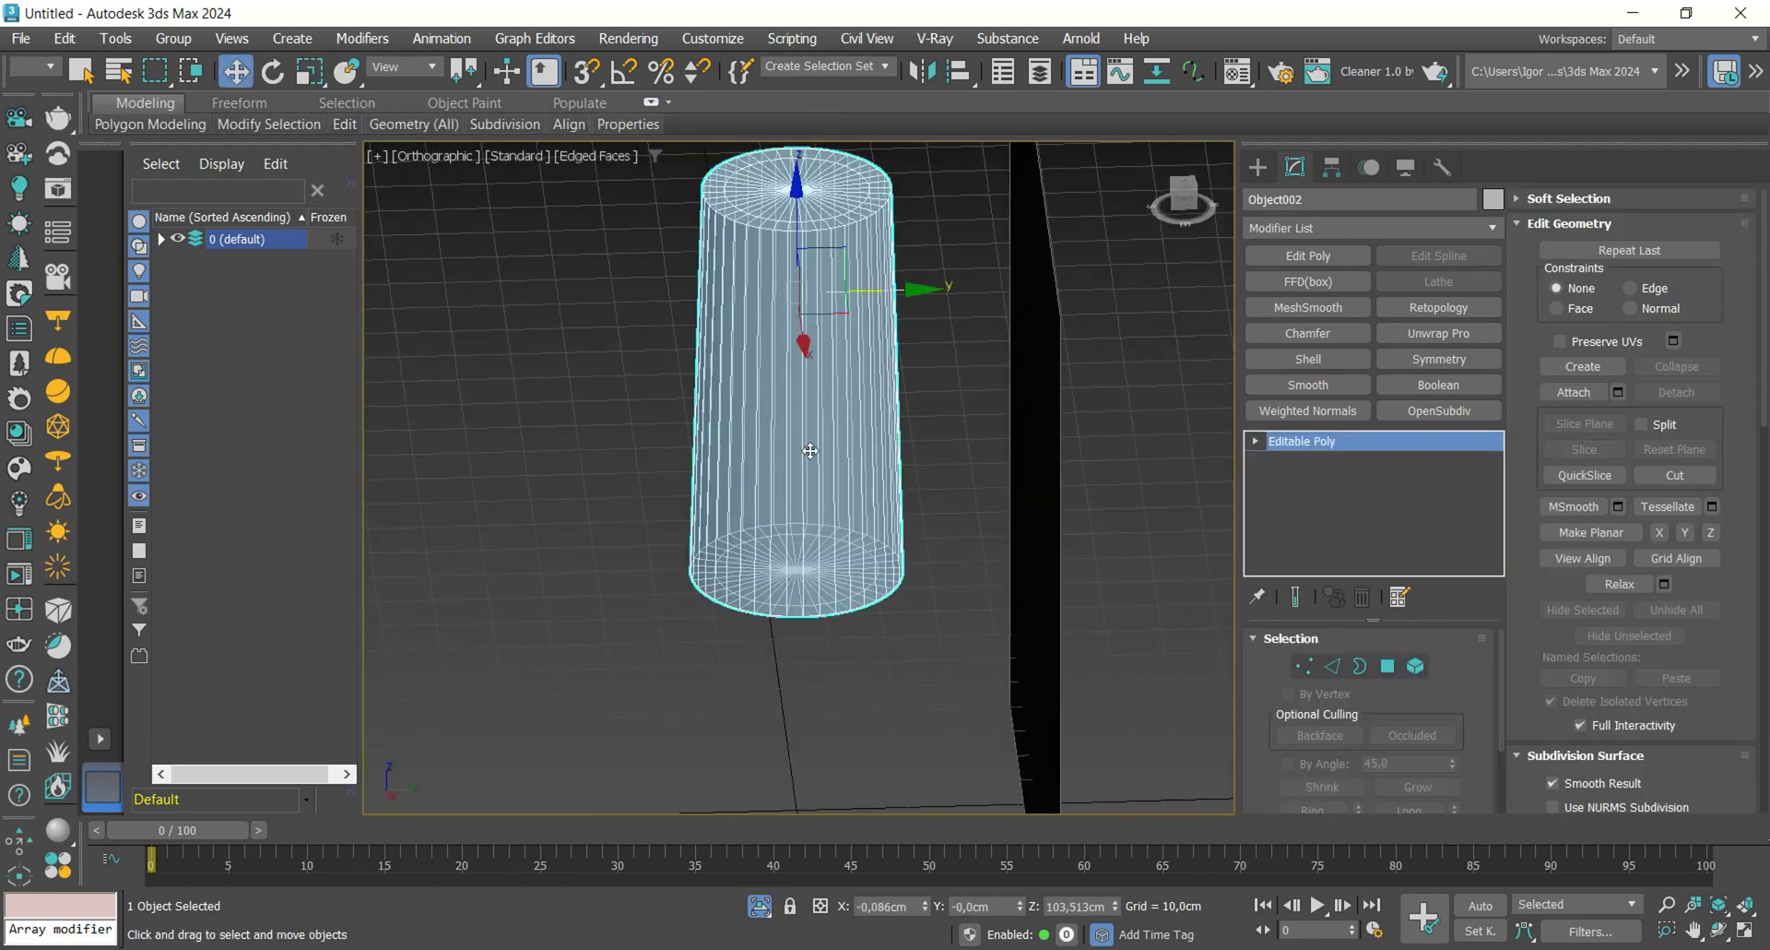
- Delete the top cap of the tapered cylinder, including its centre vertex and outer ring, to leave the bottle open
middle_click_drag(810, 450, 850, 512, "alt")
key("alt+x")
scroll(831, 254, "up", 5)
scroll(832, 314, "down", 2)
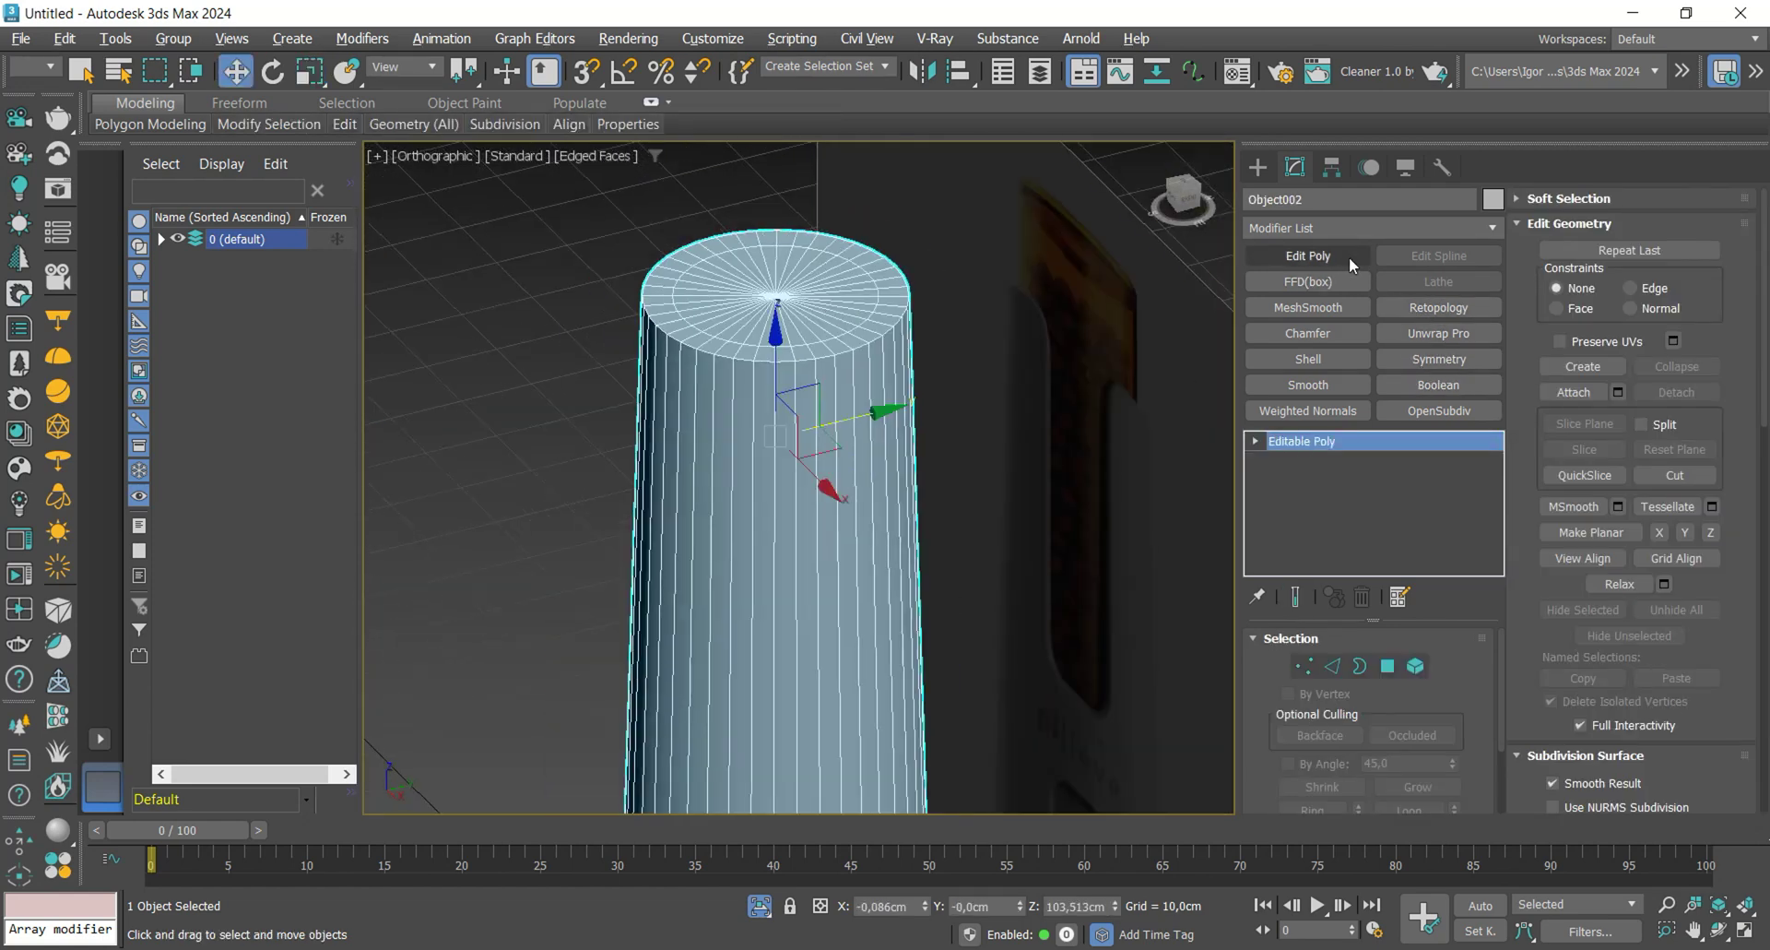
key("1")
left_click(774, 295)
scroll(770, 314, "up", 4)
key("Delete")
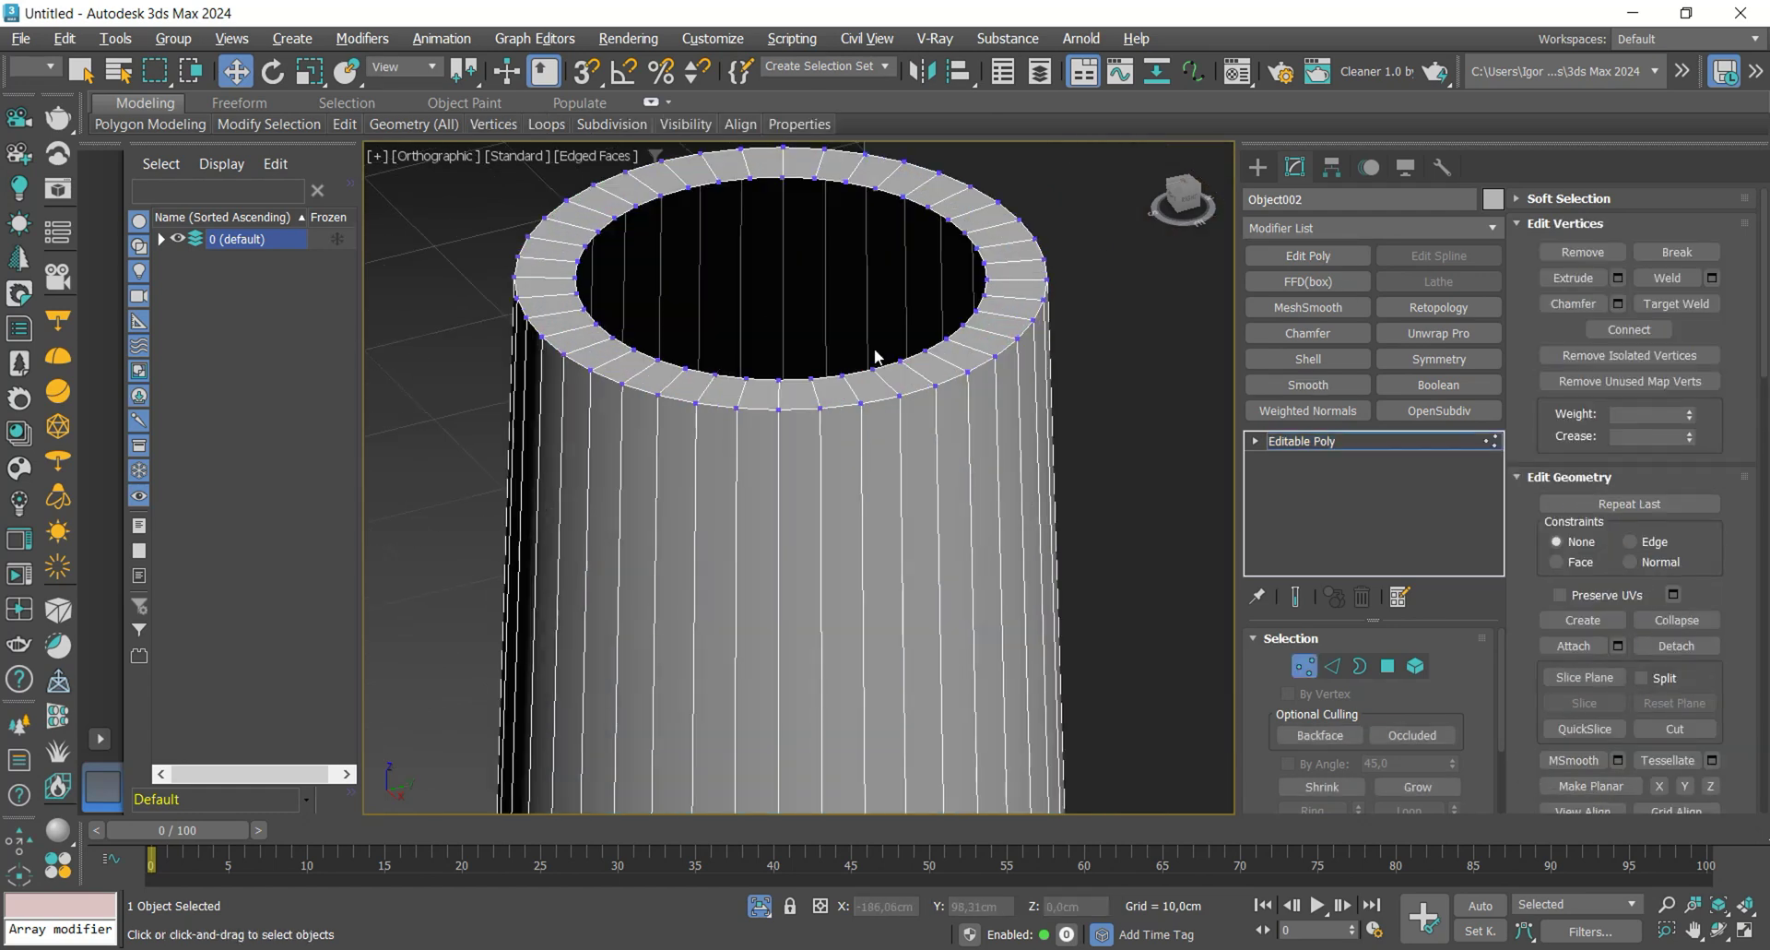
key("3")
middle_click_drag(987, 277, 893, 385, "alt")
scroll(892, 385, "down", 2)
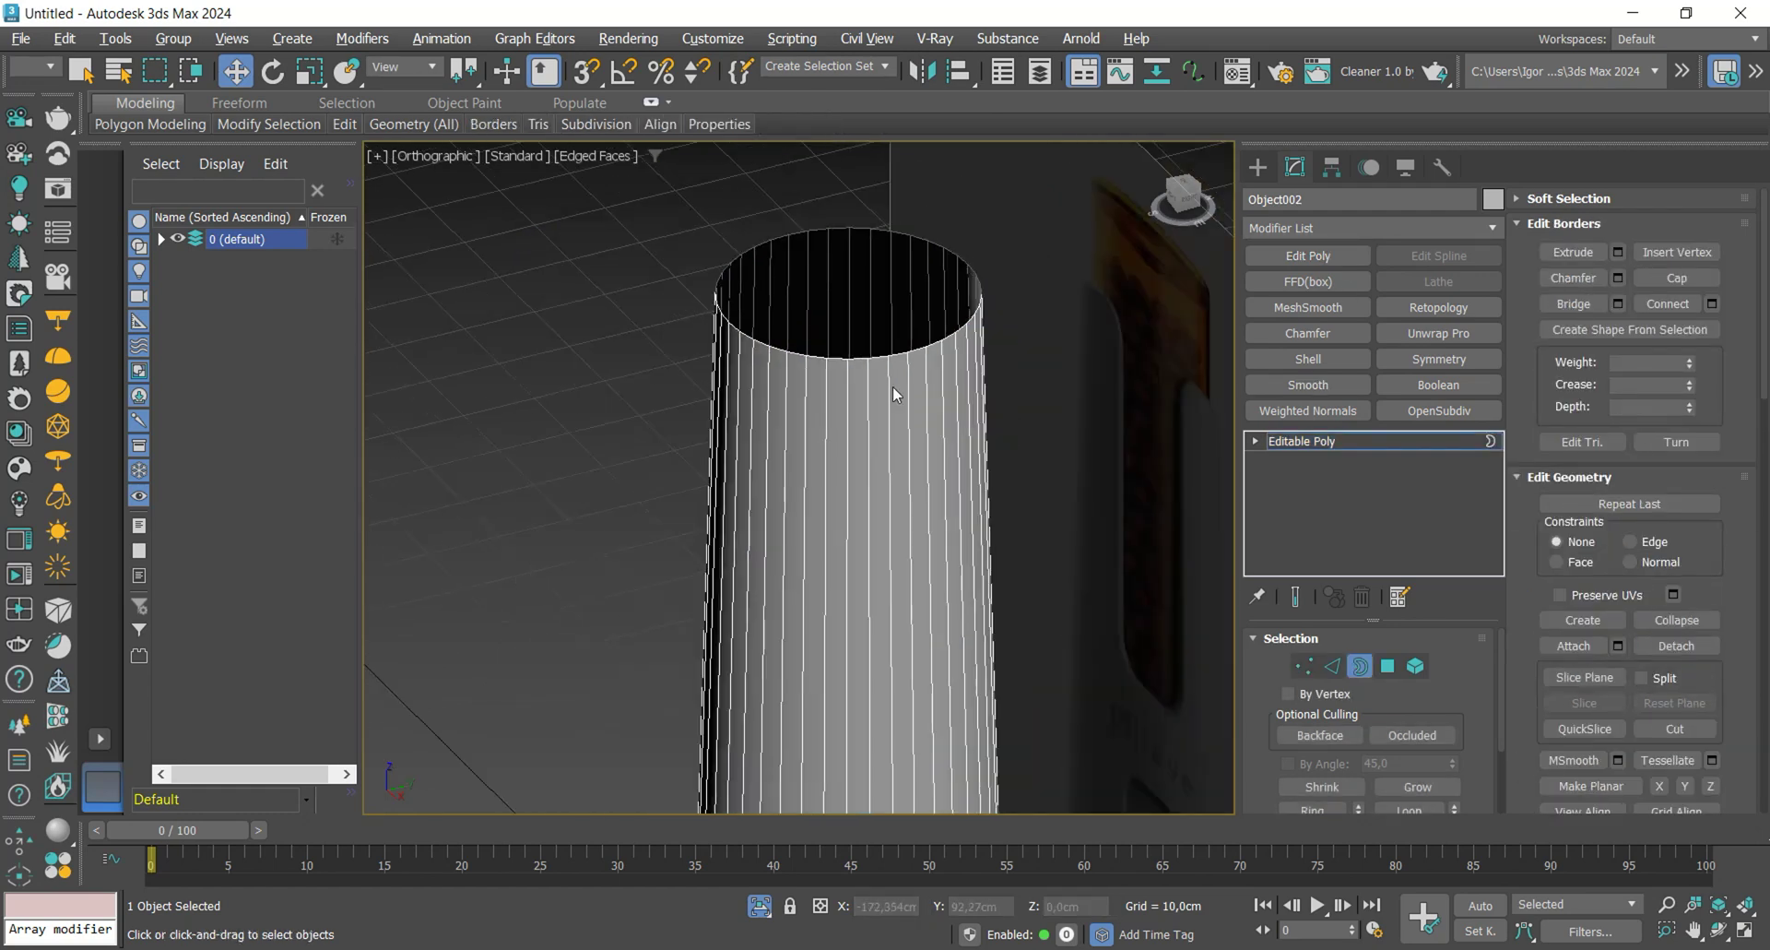
- Shell the open bottle with an inner amount of 1 cm and an outer amount of 0 cm, and convert it to an Editable Poly
left_click(1309, 442)
left_click(1309, 363)
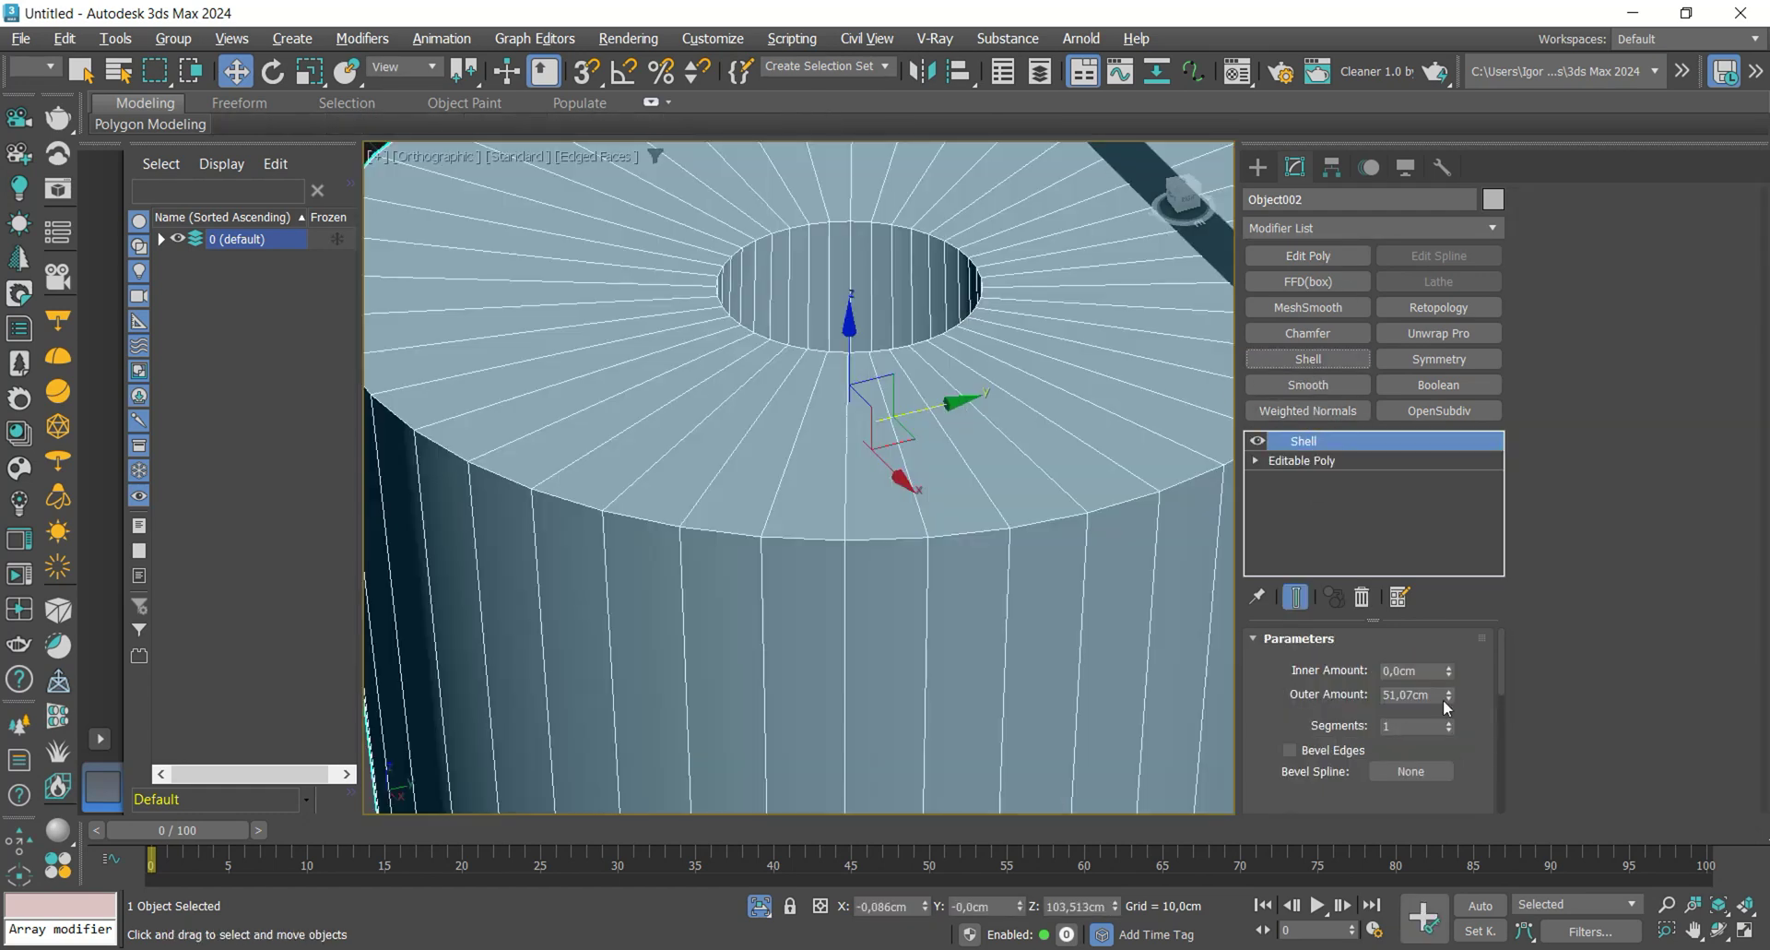
type("1")
key("Return")
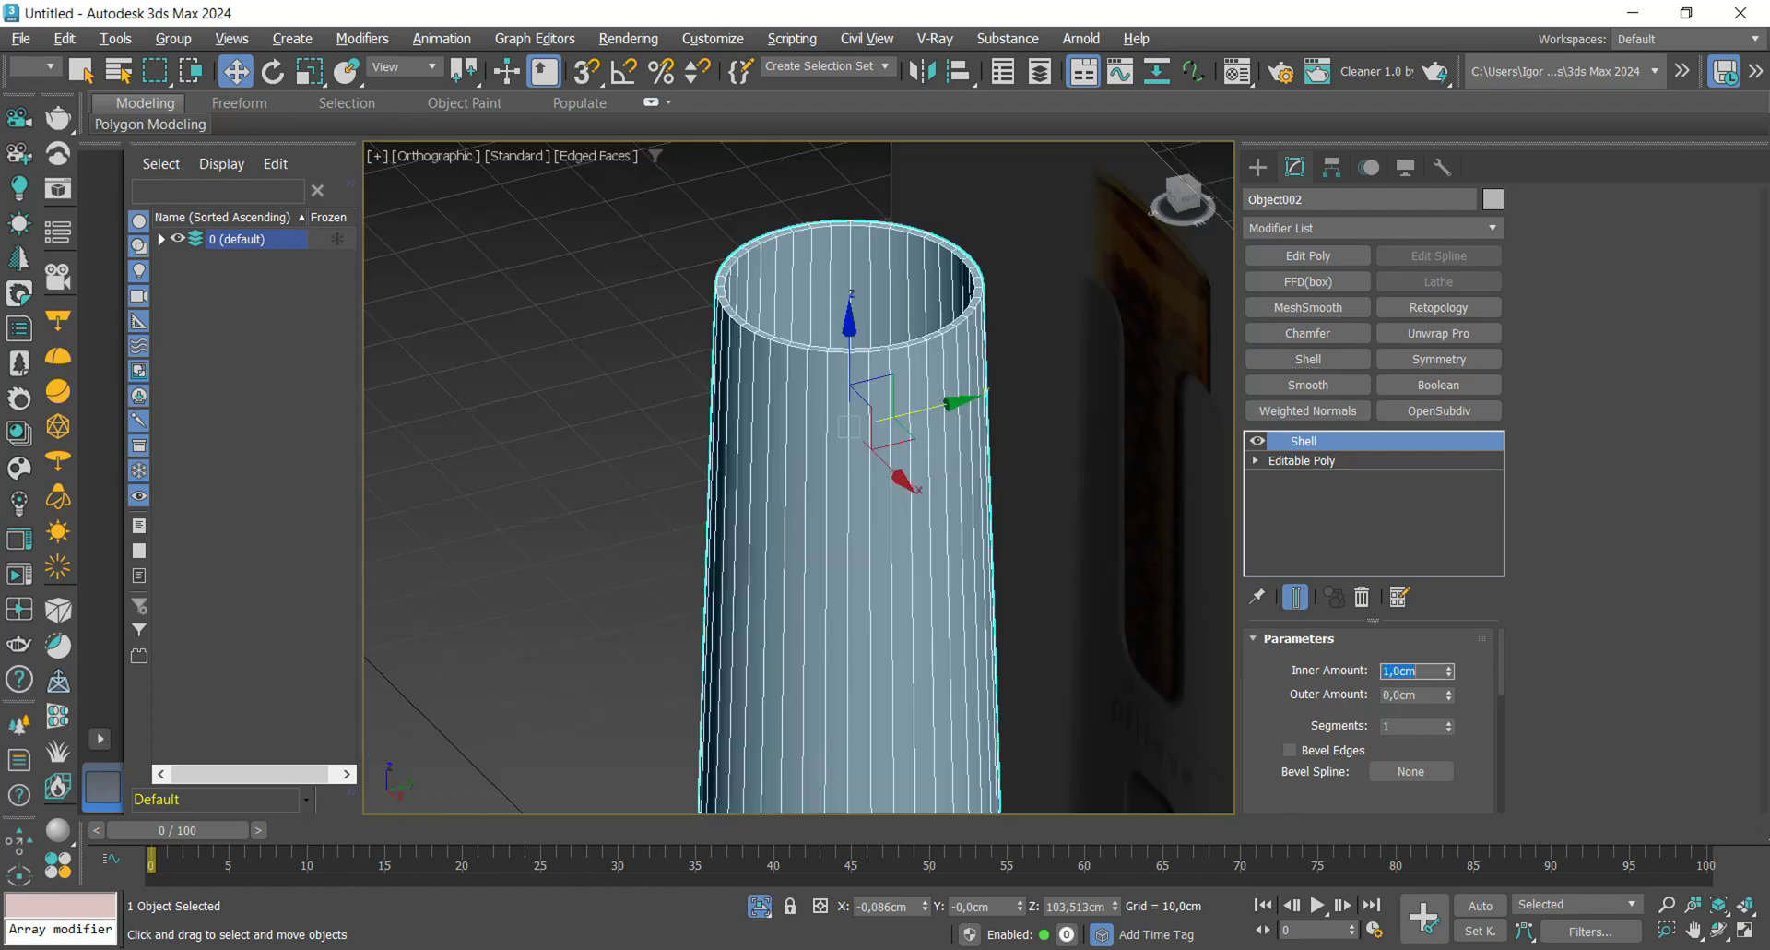
middle_click_drag(1115, 530, 948, 492, "alt")
key("ctrl+e")
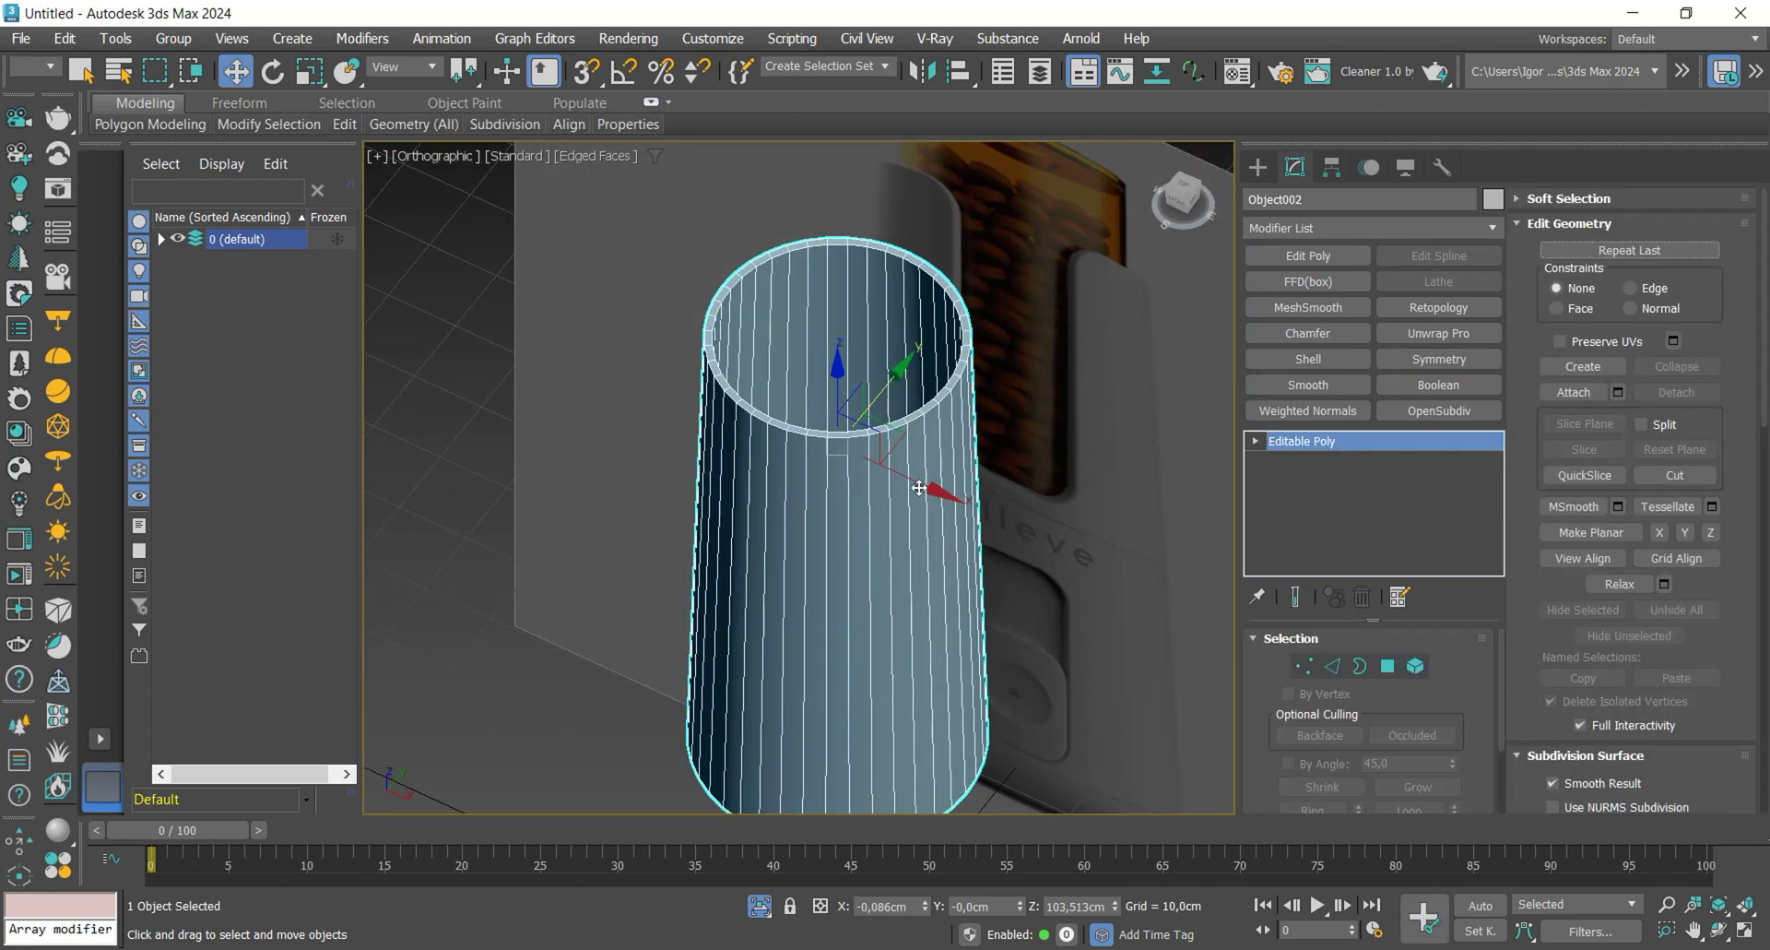
- Select the bottle's inner wall polygons, detach them as a separate object and select that object
key("4")
left_click(1415, 790)
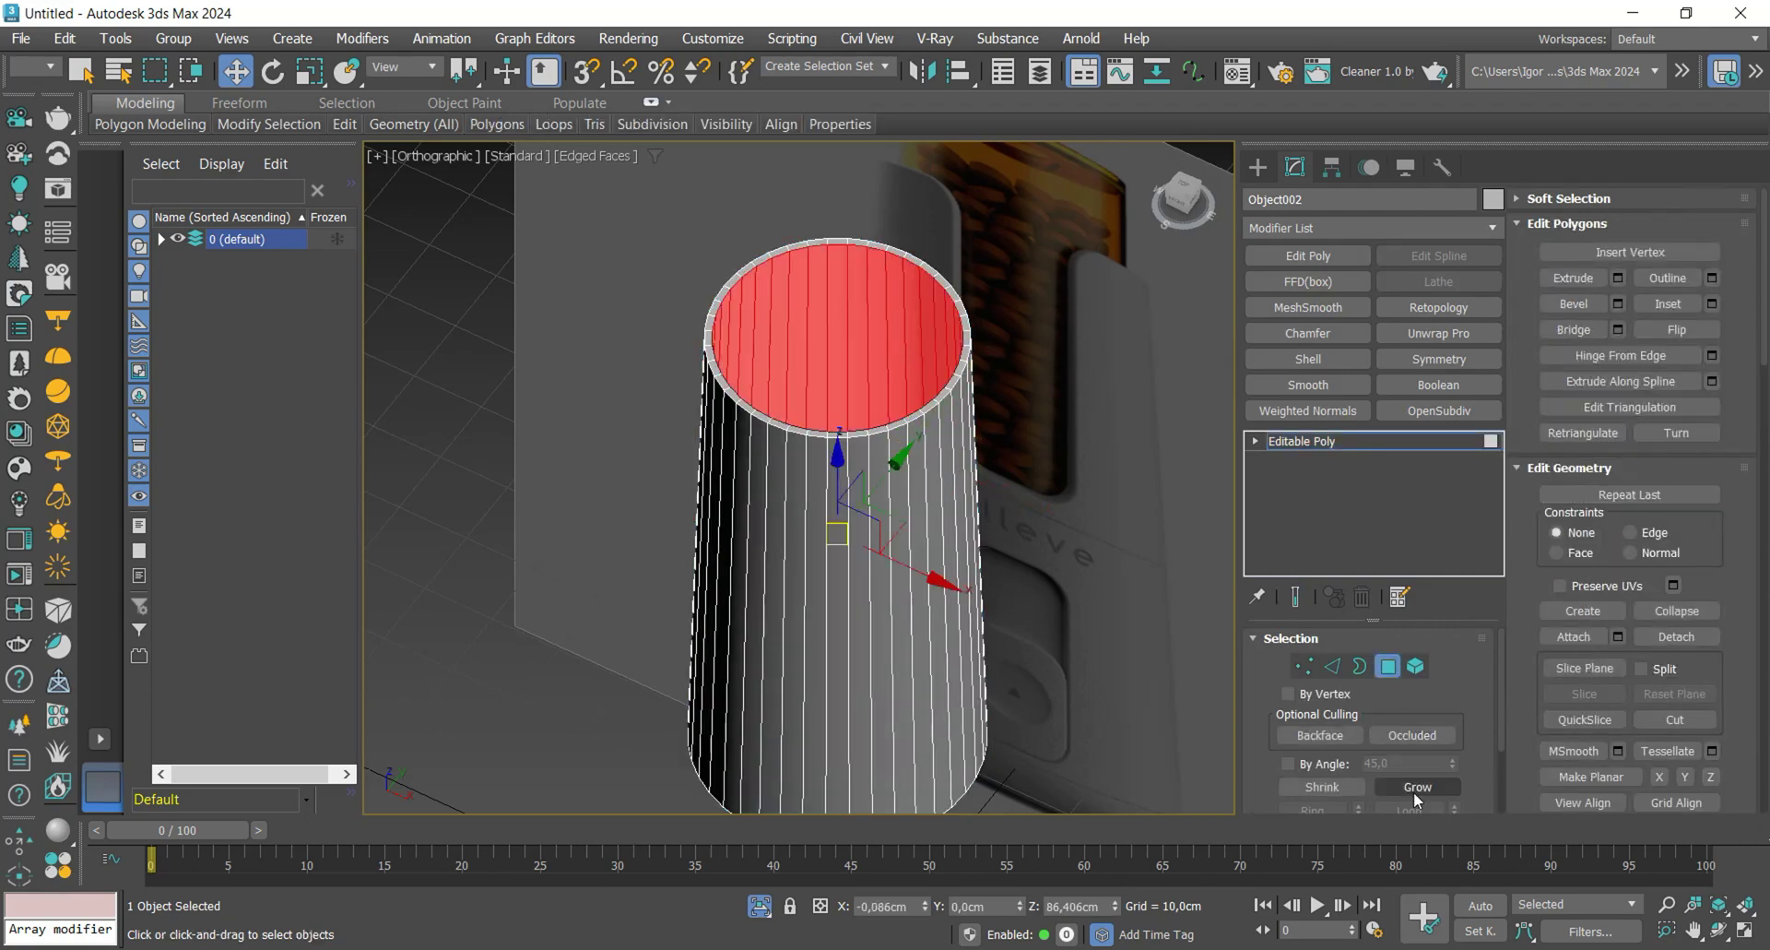
left_click(1641, 636)
left_click(949, 458)
left_click(1304, 440)
left_click(941, 498)
- In the front view, isolate the reference image plane to see the pills in the bottle
key("f")
key("z")
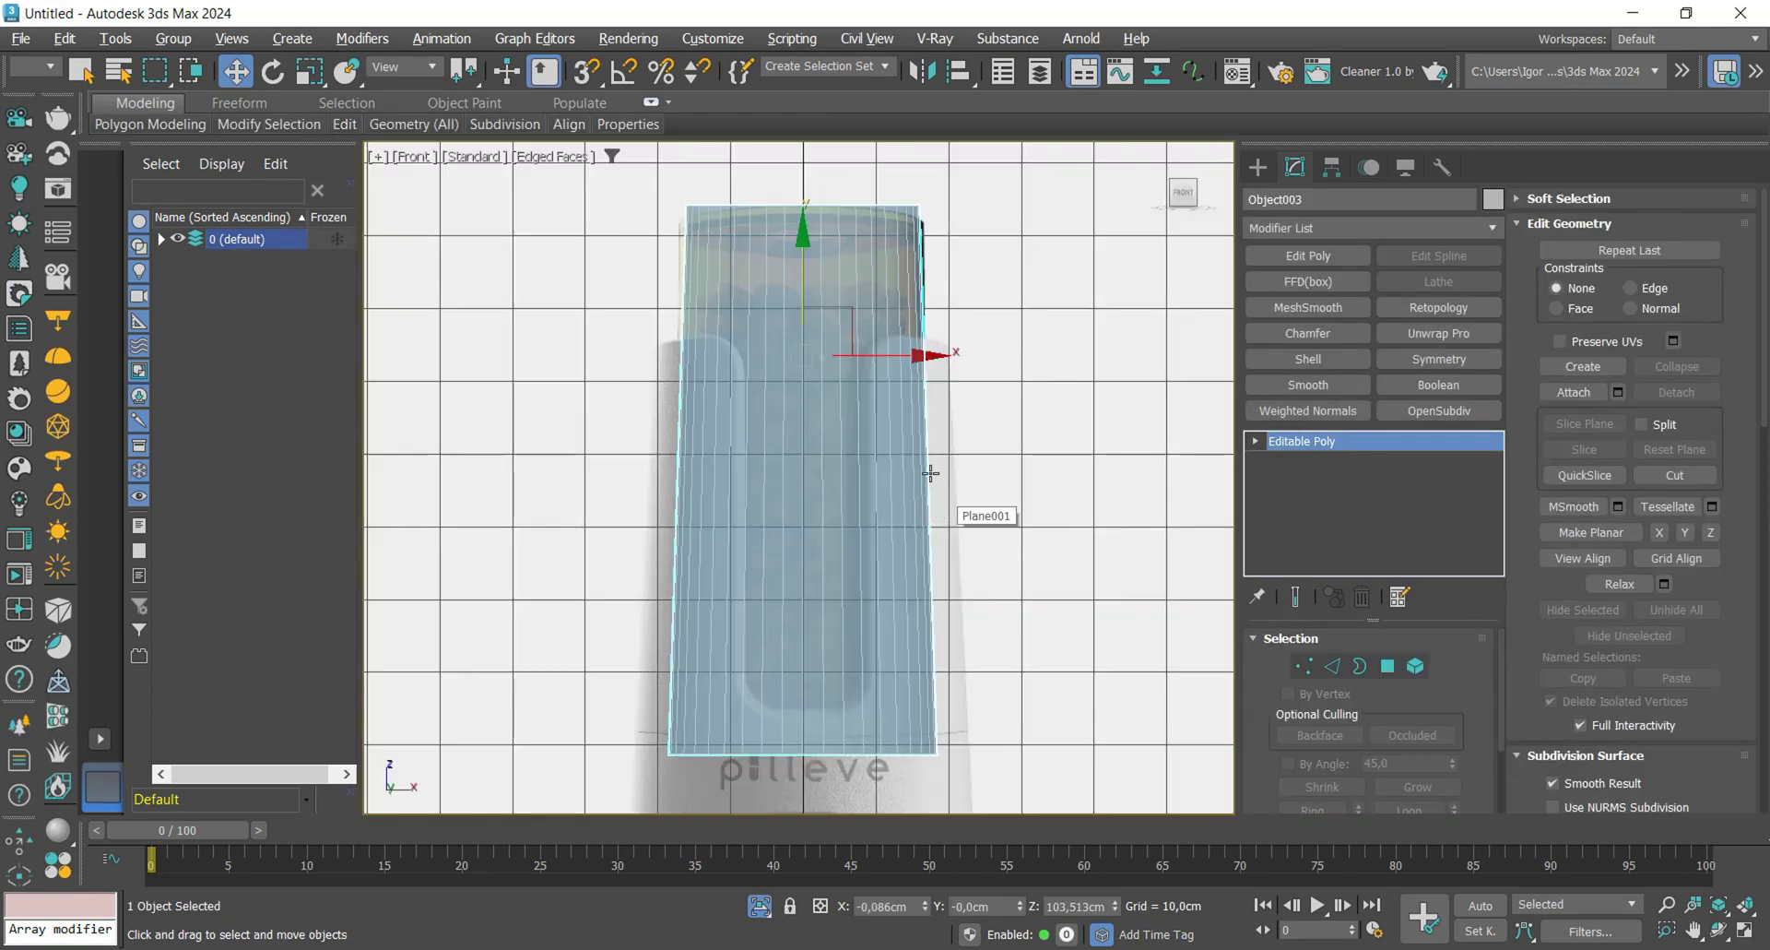
scroll(868, 276, "down", 3)
left_click(999, 389)
key("alt+q")
key("alt+q")
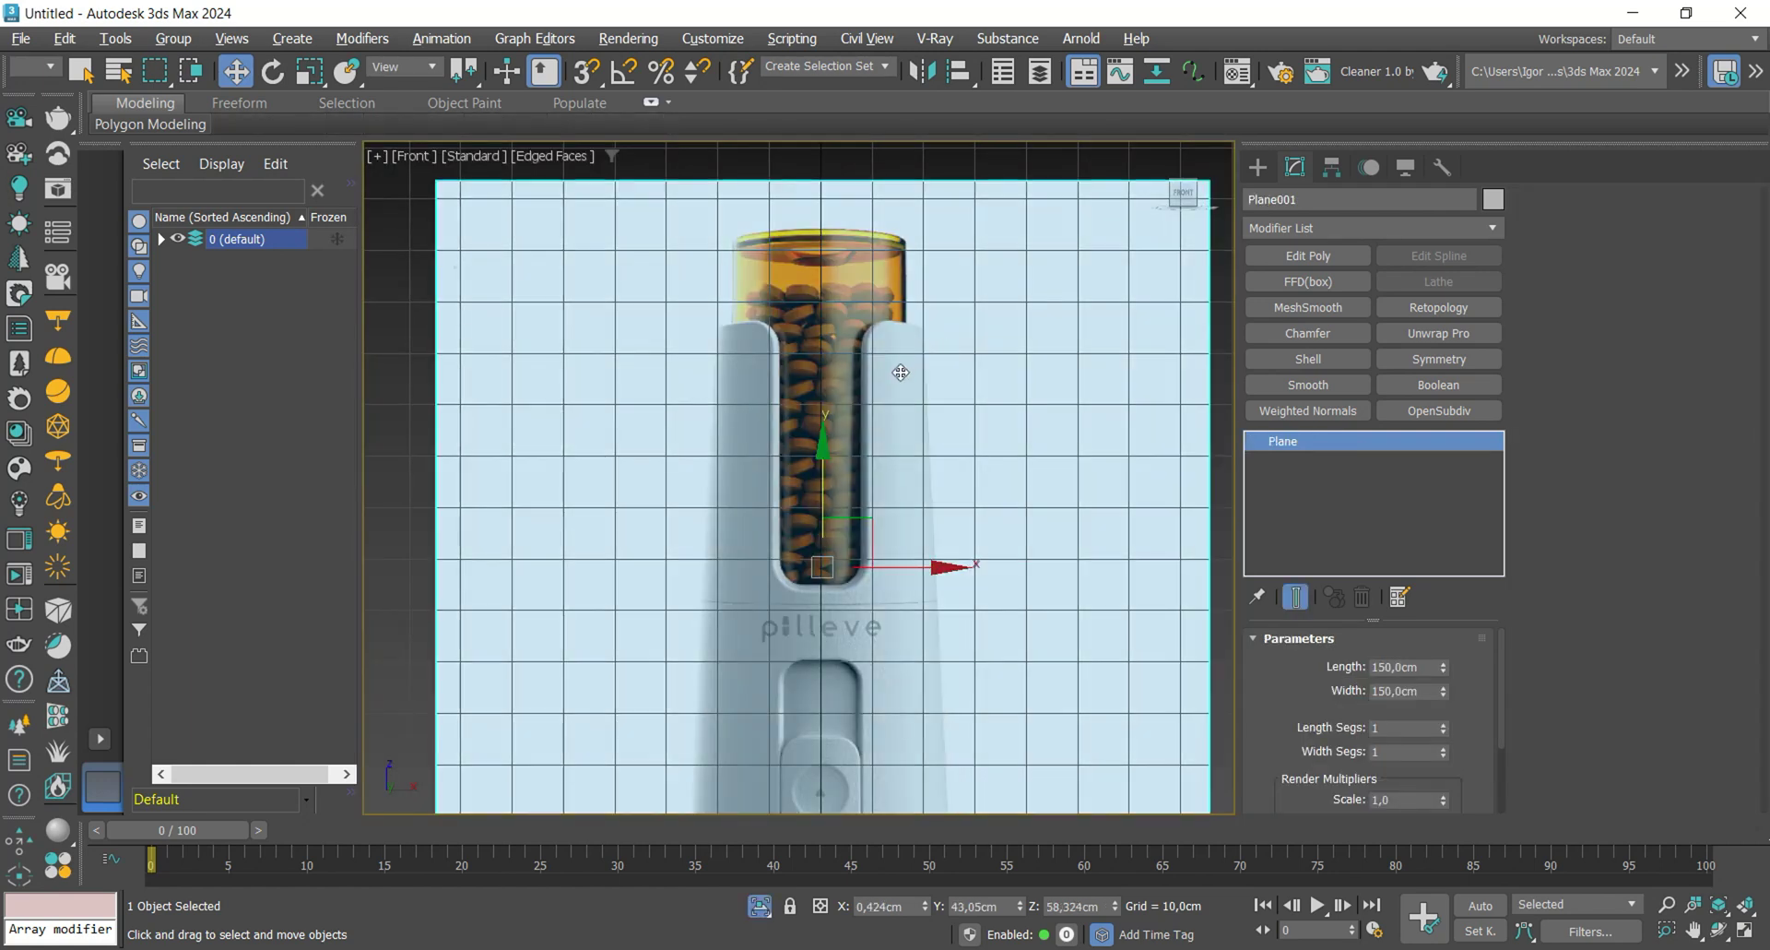
scroll(833, 323, "up", 4)
- Create a Cylinder primitive for a pill, about 4 cm in radius and 2.2 cm high
left_click(1257, 167)
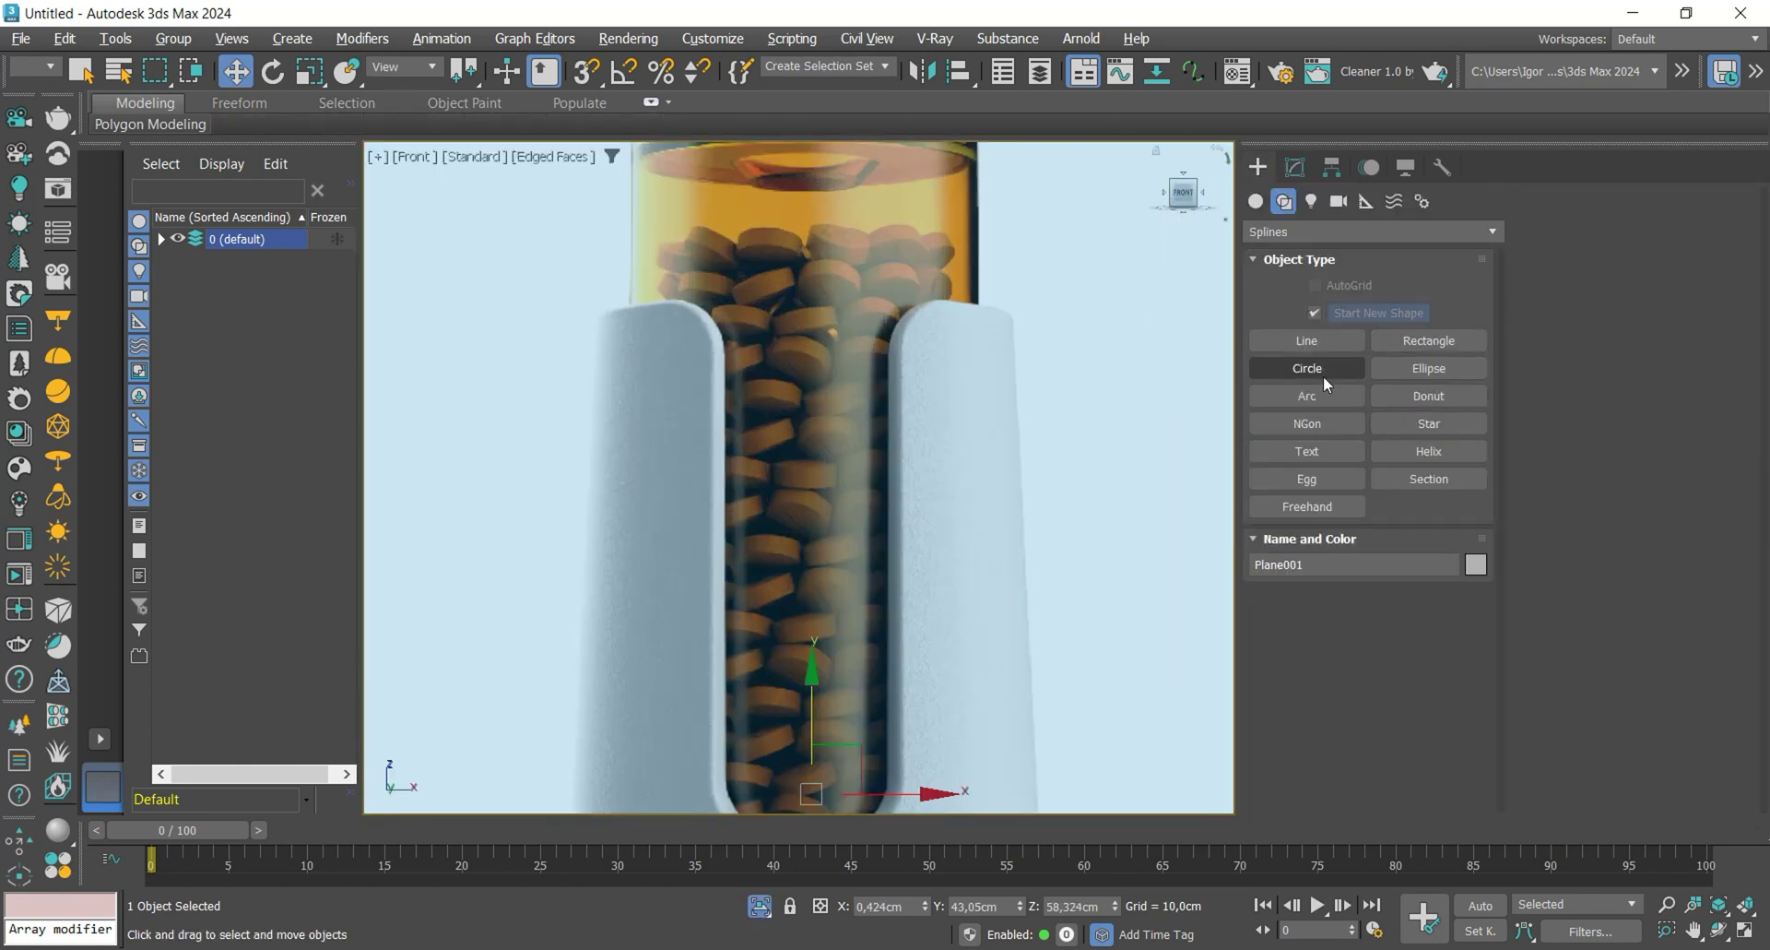
left_click(1258, 201)
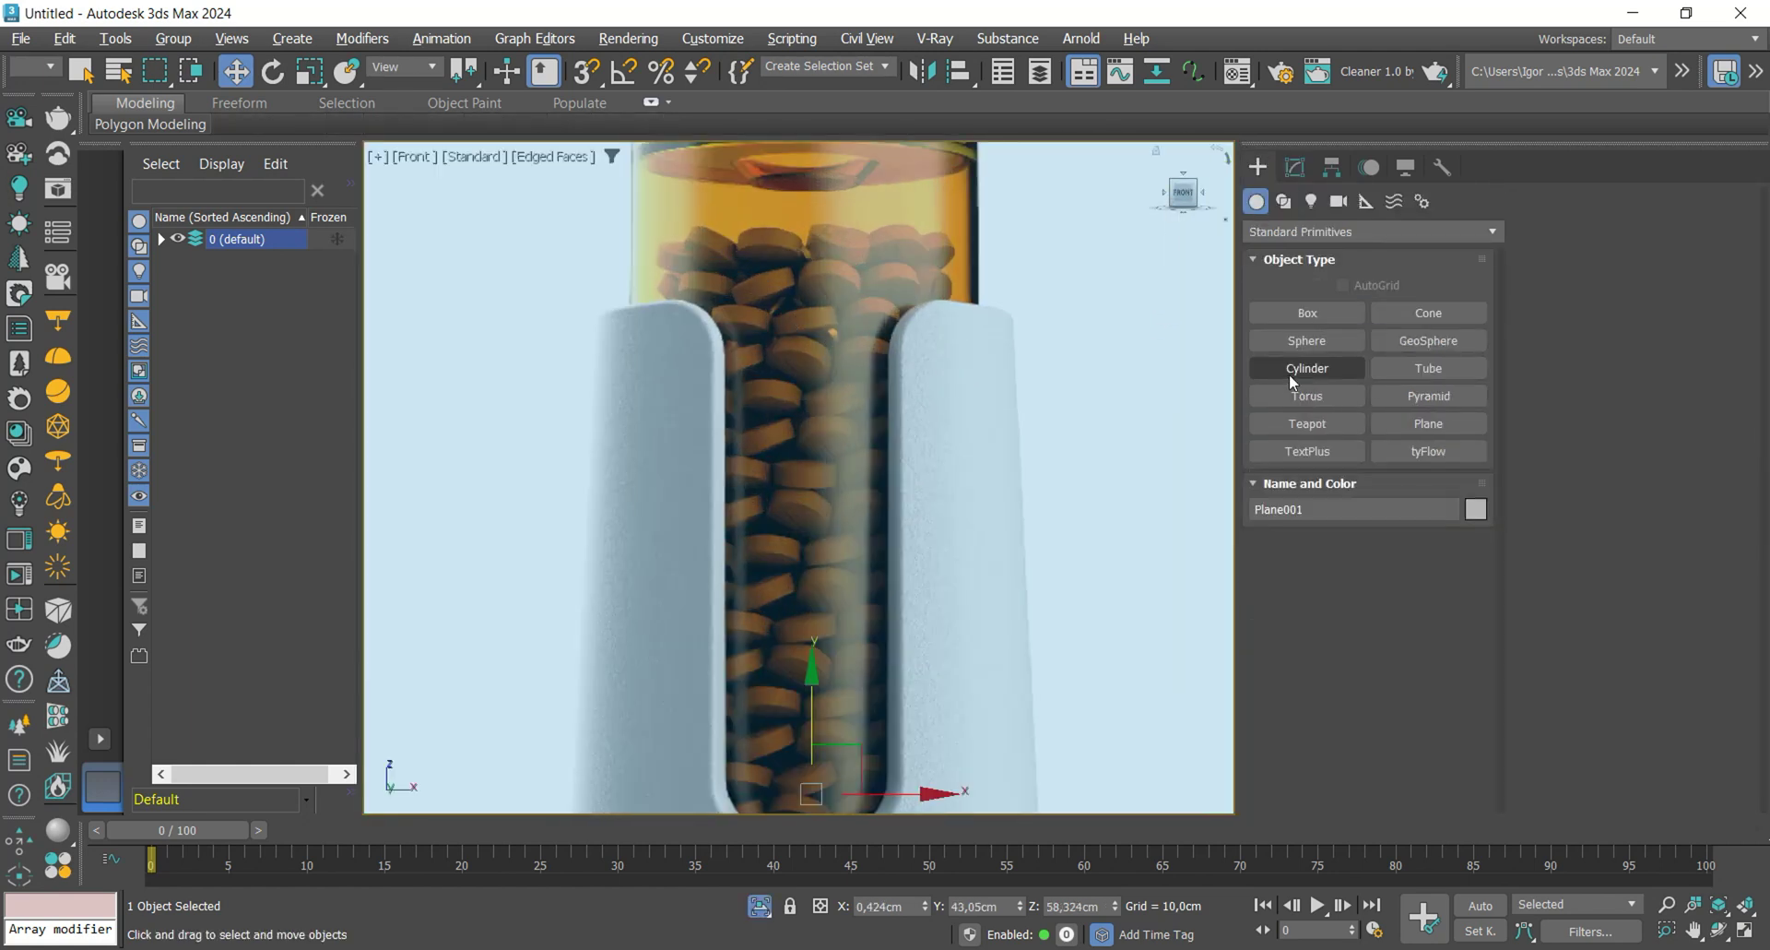
left_click(1289, 375)
scroll(882, 296, "down", 5)
middle_click_drag(922, 442, 909, 263)
middle_click_drag(908, 263, 849, 498, "alt")
left_click_drag(853, 640, 756, 516)
- In the front view, move and scale the cylinder to match the proportions of a pill in the reference
key("w")
key("f")
key("z")
scroll(862, 651, "down", 10)
scroll(836, 427, "up", 10)
key("r")
key("w")
key("r")
left_click_drag(746, 392, 745, 375)
key("w")
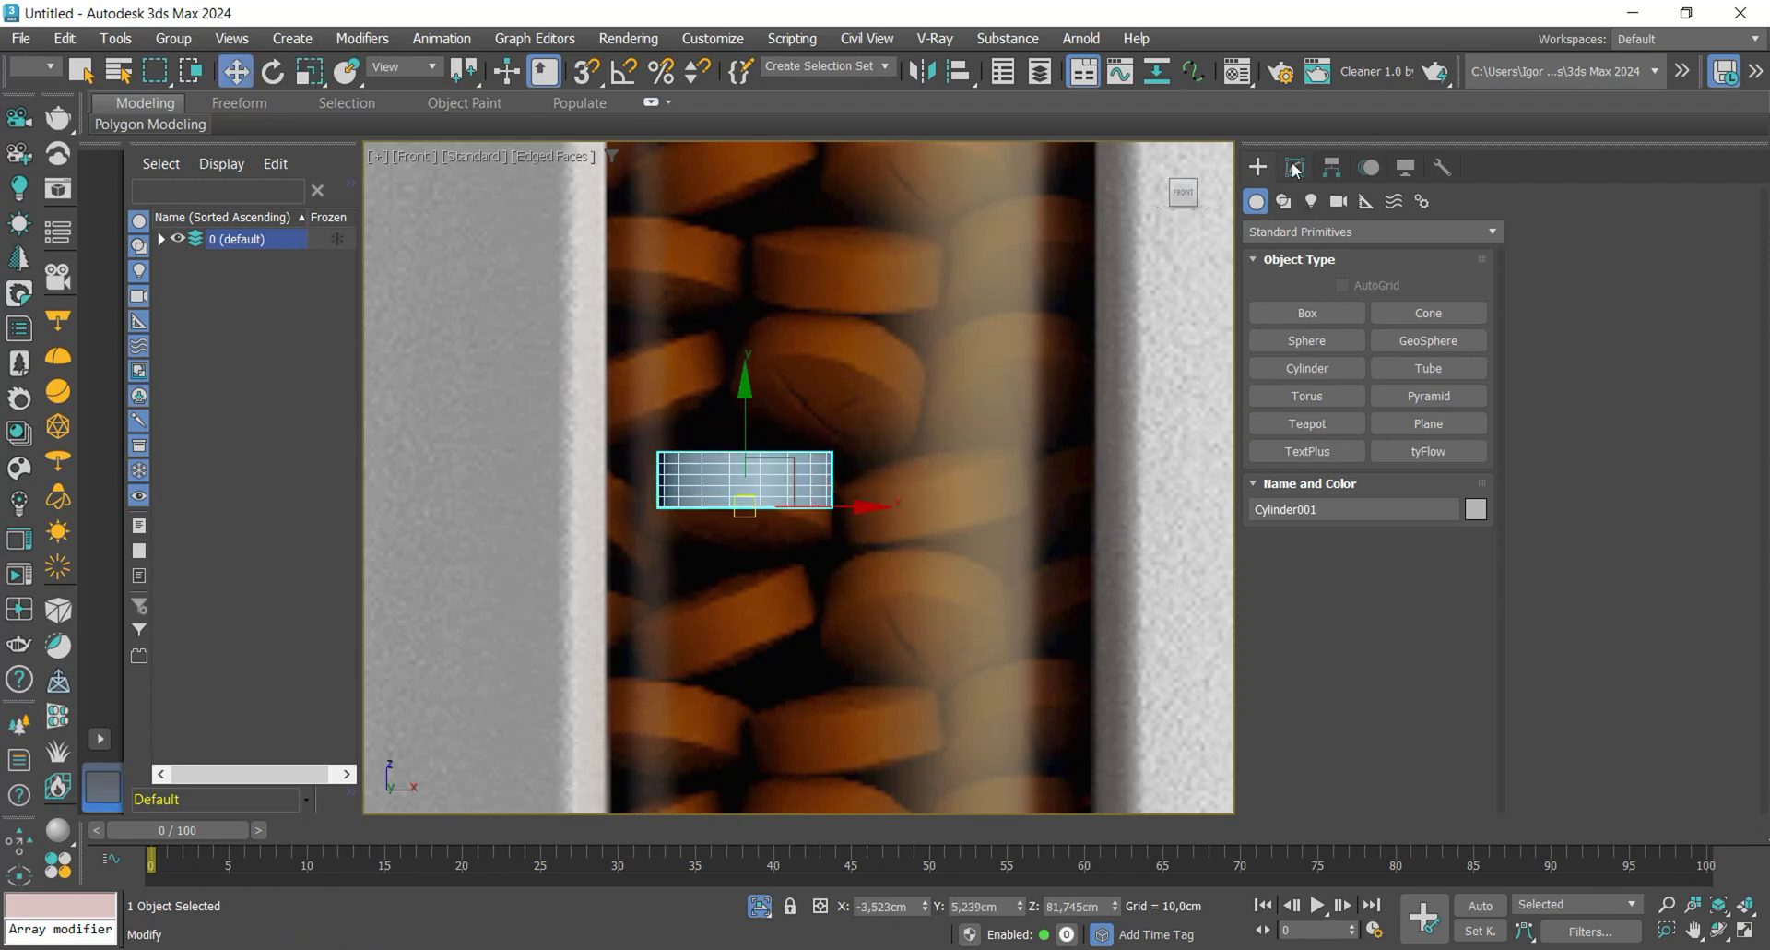
- Set the pill cylinder's height segments to 2, convert it to an Editable Poly and isolate it
left_click(1295, 168)
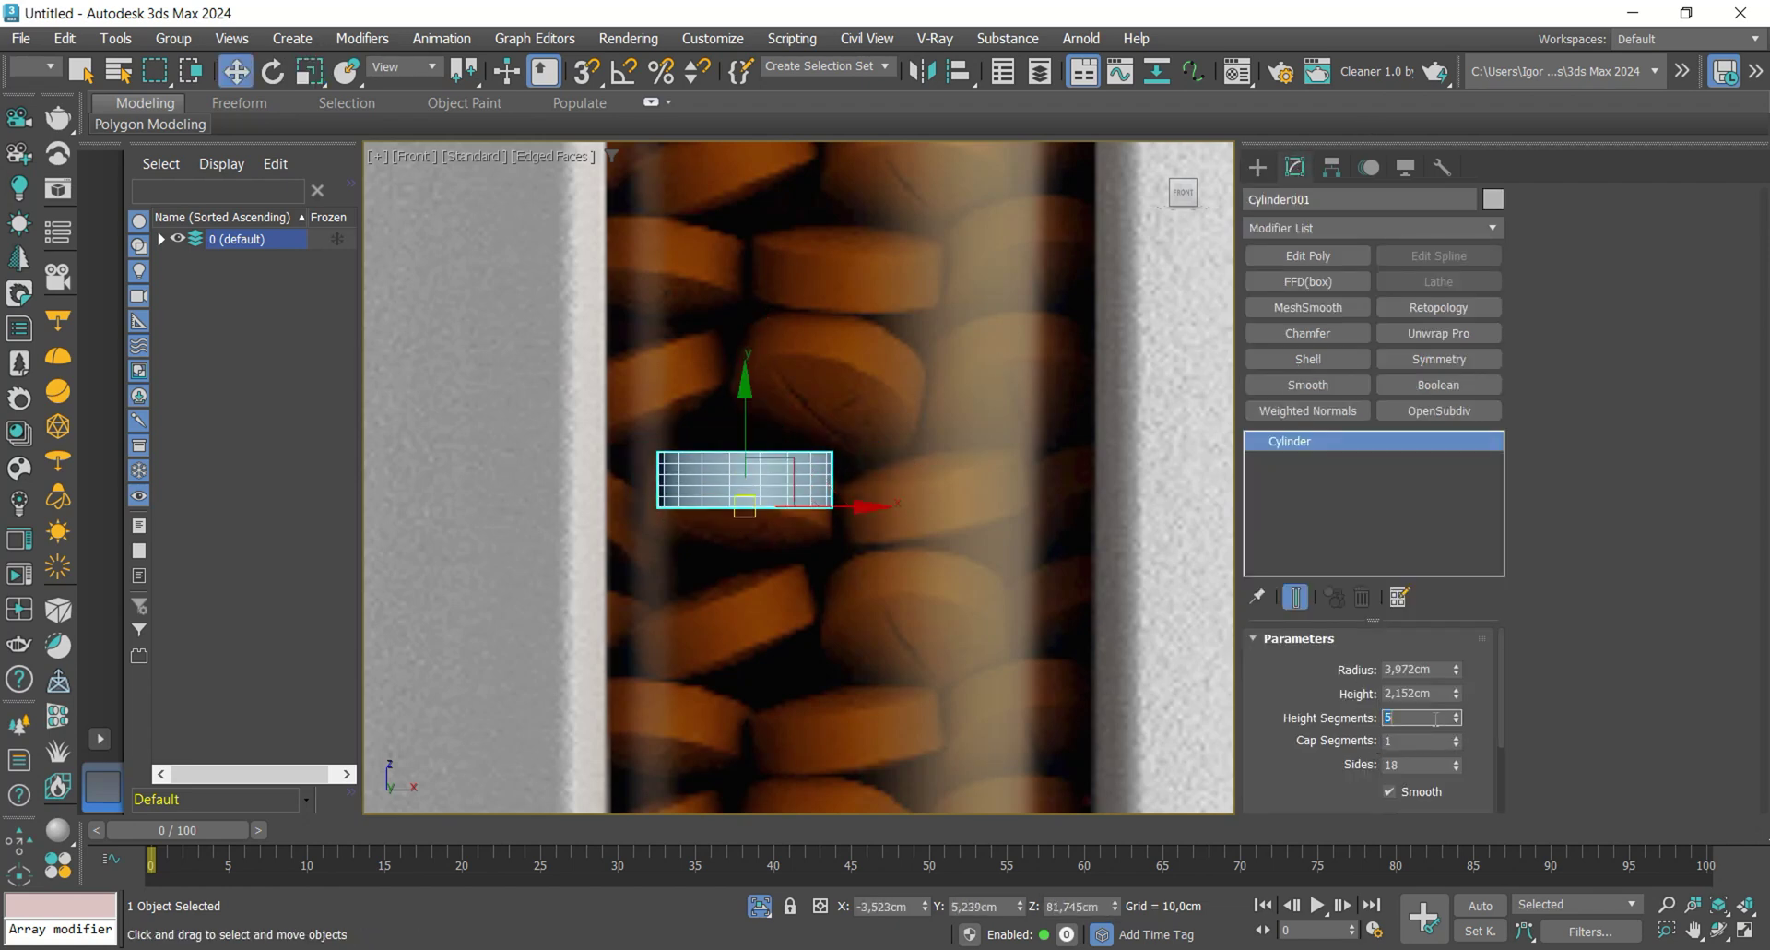
middle_click_drag(856, 527, 818, 565, "alt")
scroll(779, 516, "up", 2)
key("ctrl+e")
middle_click_drag(782, 493, 784, 544, "alt")
scroll(785, 544, "down", 2)
key("1")
key("alt+q")
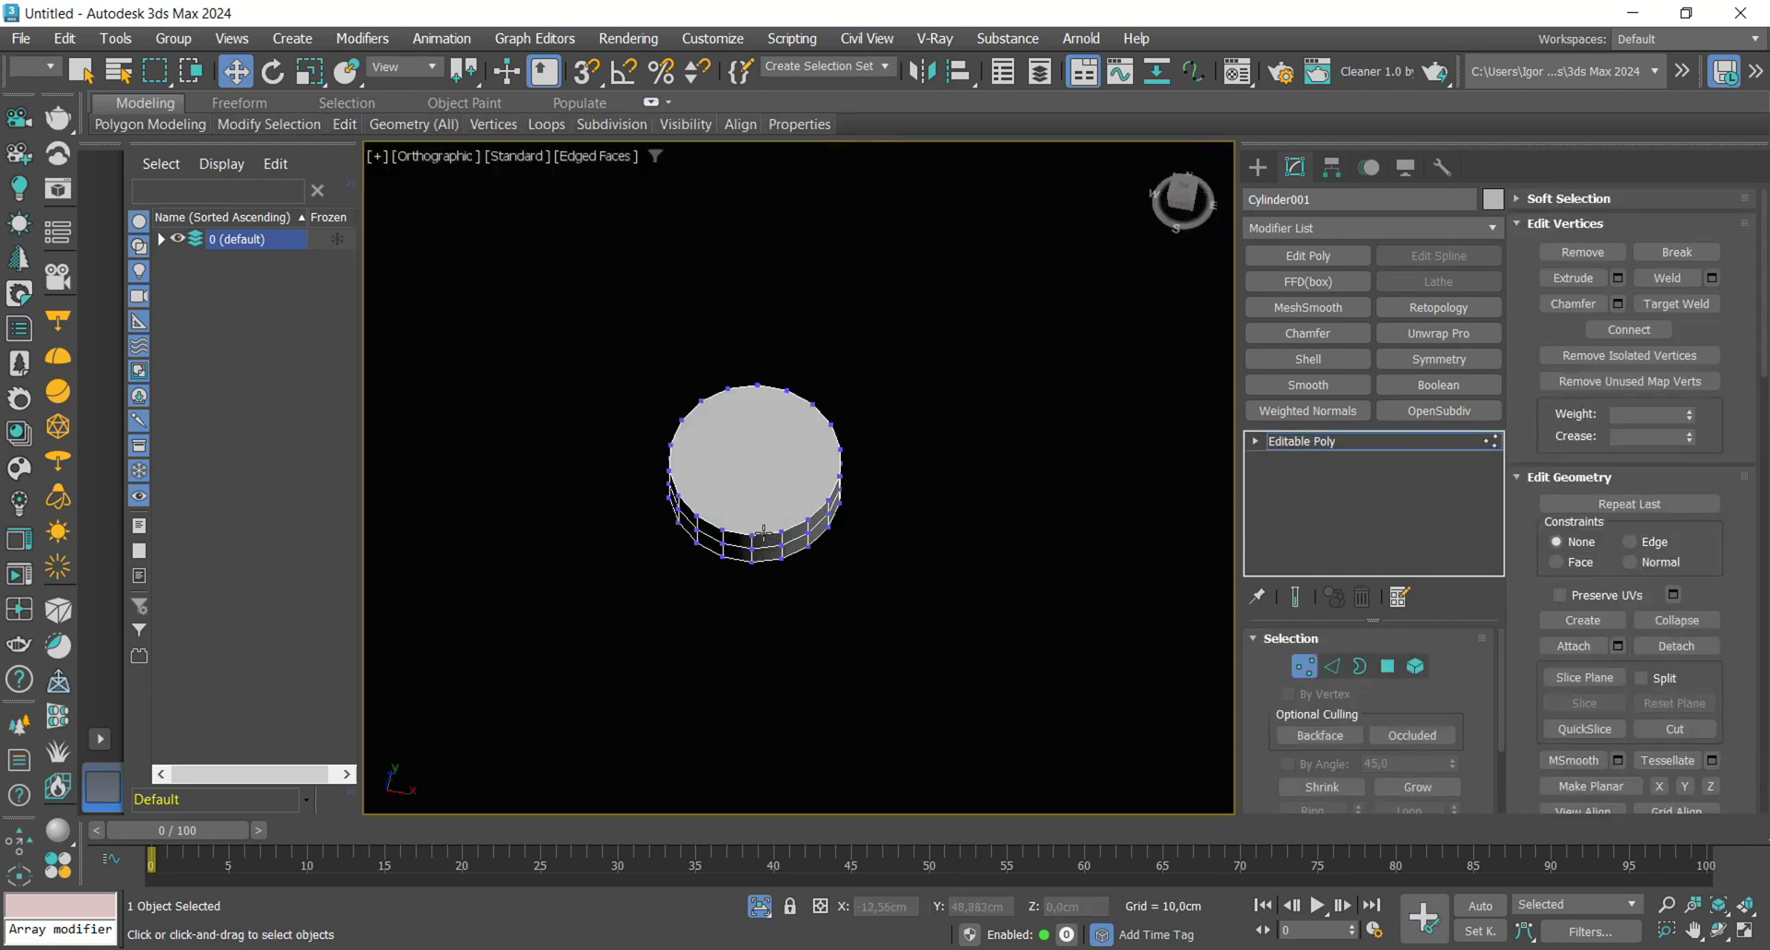
- In the top view, cut two vertical and several horizontal edges across the pill's cap between opposite rim vertices
key("z")
key("t")
scroll(796, 606, "up", 5)
key("F3")
middle_click_drag(764, 544, 775, 560)
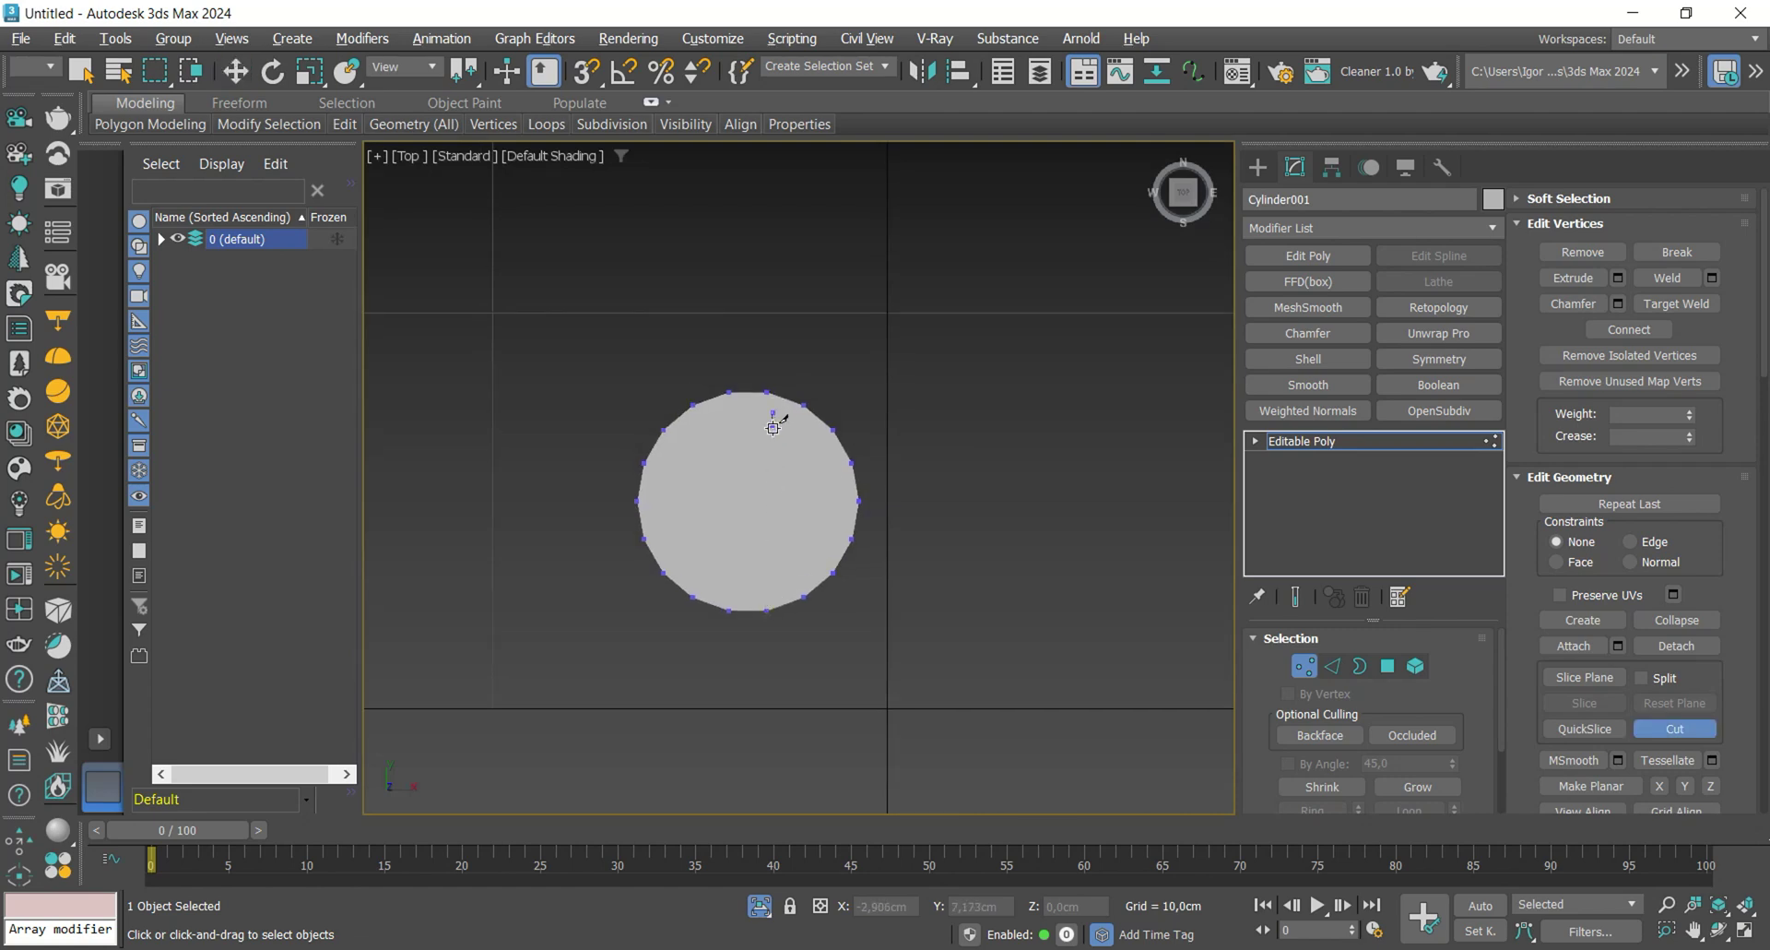
key("F3")
scroll(771, 461, "up", 2)
key("ctrl+z")
scroll(771, 528, "down", 1)
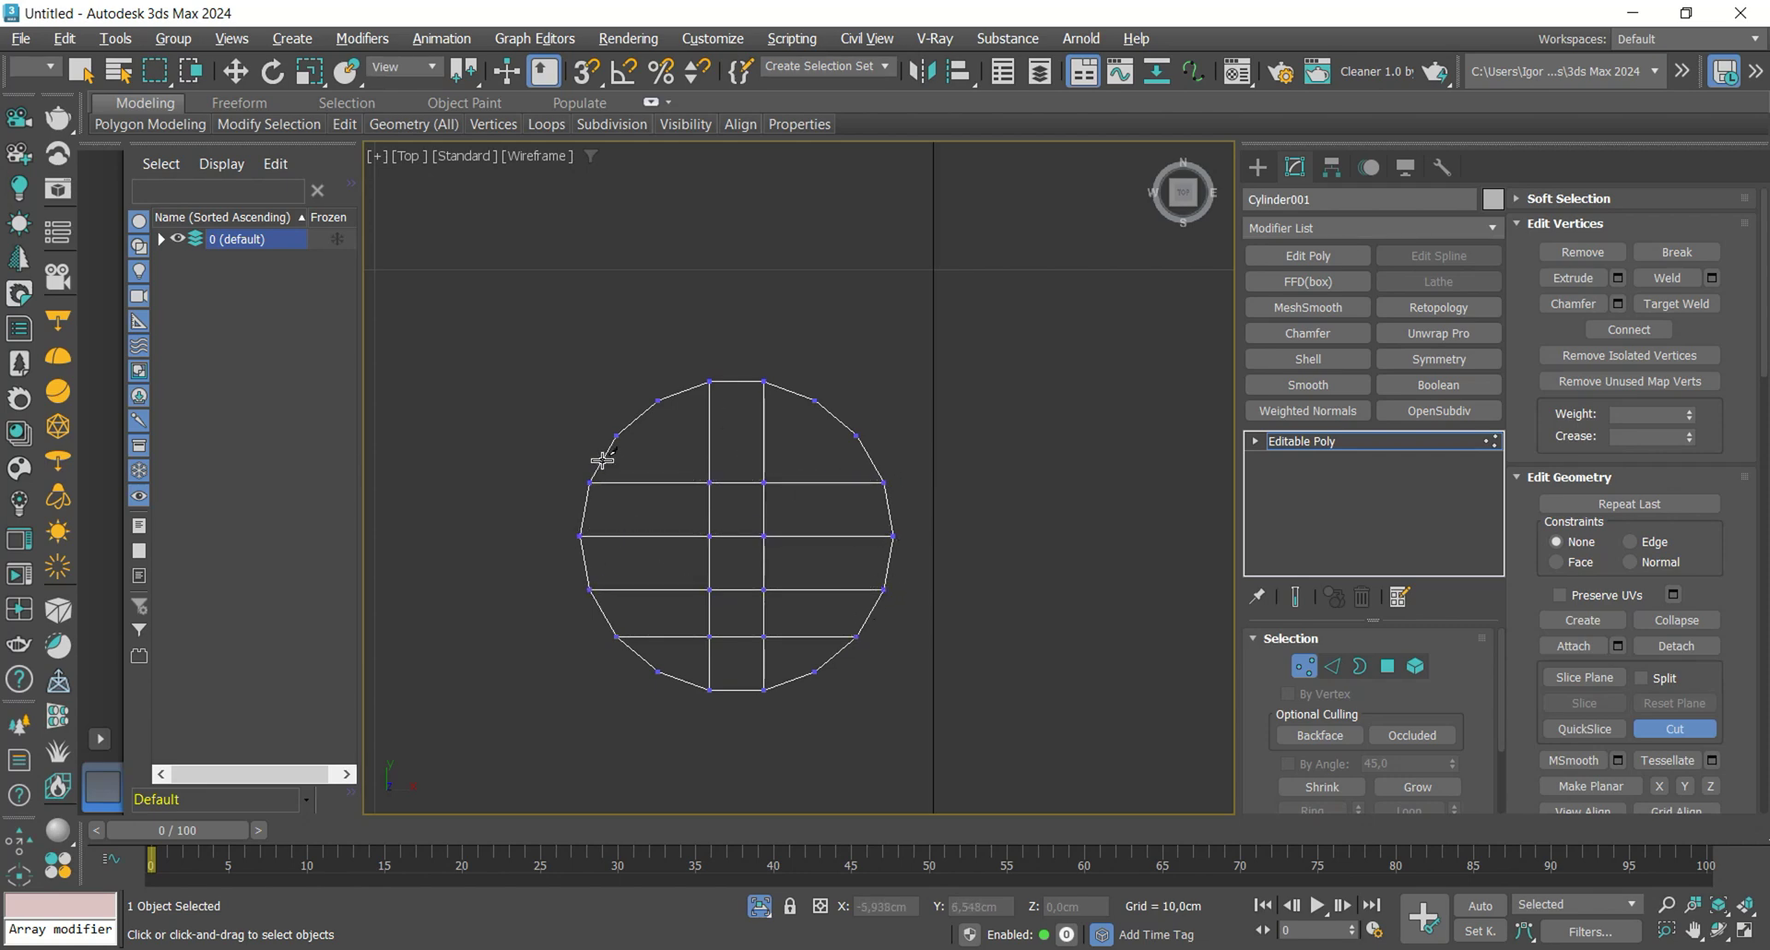
key("1")
- Center the pill's pivot to the object
scroll(966, 547, "down", 3)
middle_click_drag(966, 547, 1002, 501, "alt")
scroll(1001, 502, "up", 3)
left_click(1331, 167)
left_click(1348, 317)
left_click(1363, 317)
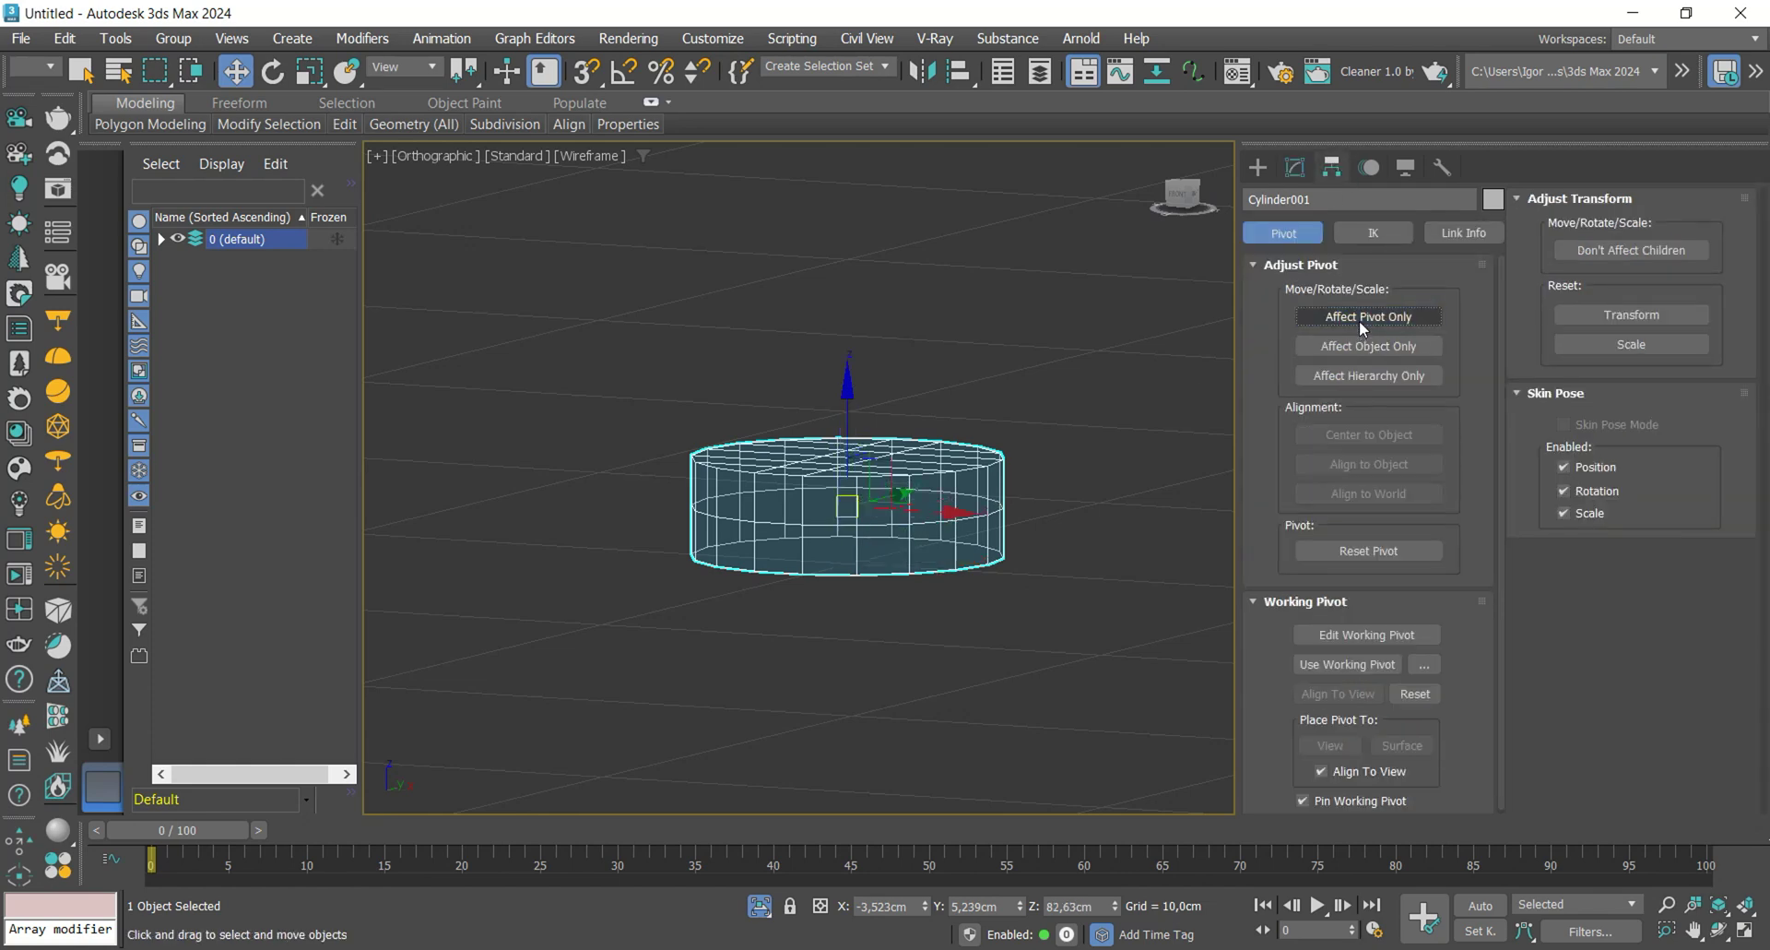
- Add a Symmetry modifier to the pill and mirror the cut cap along the Z axis
left_click(1296, 169)
left_click(1438, 359)
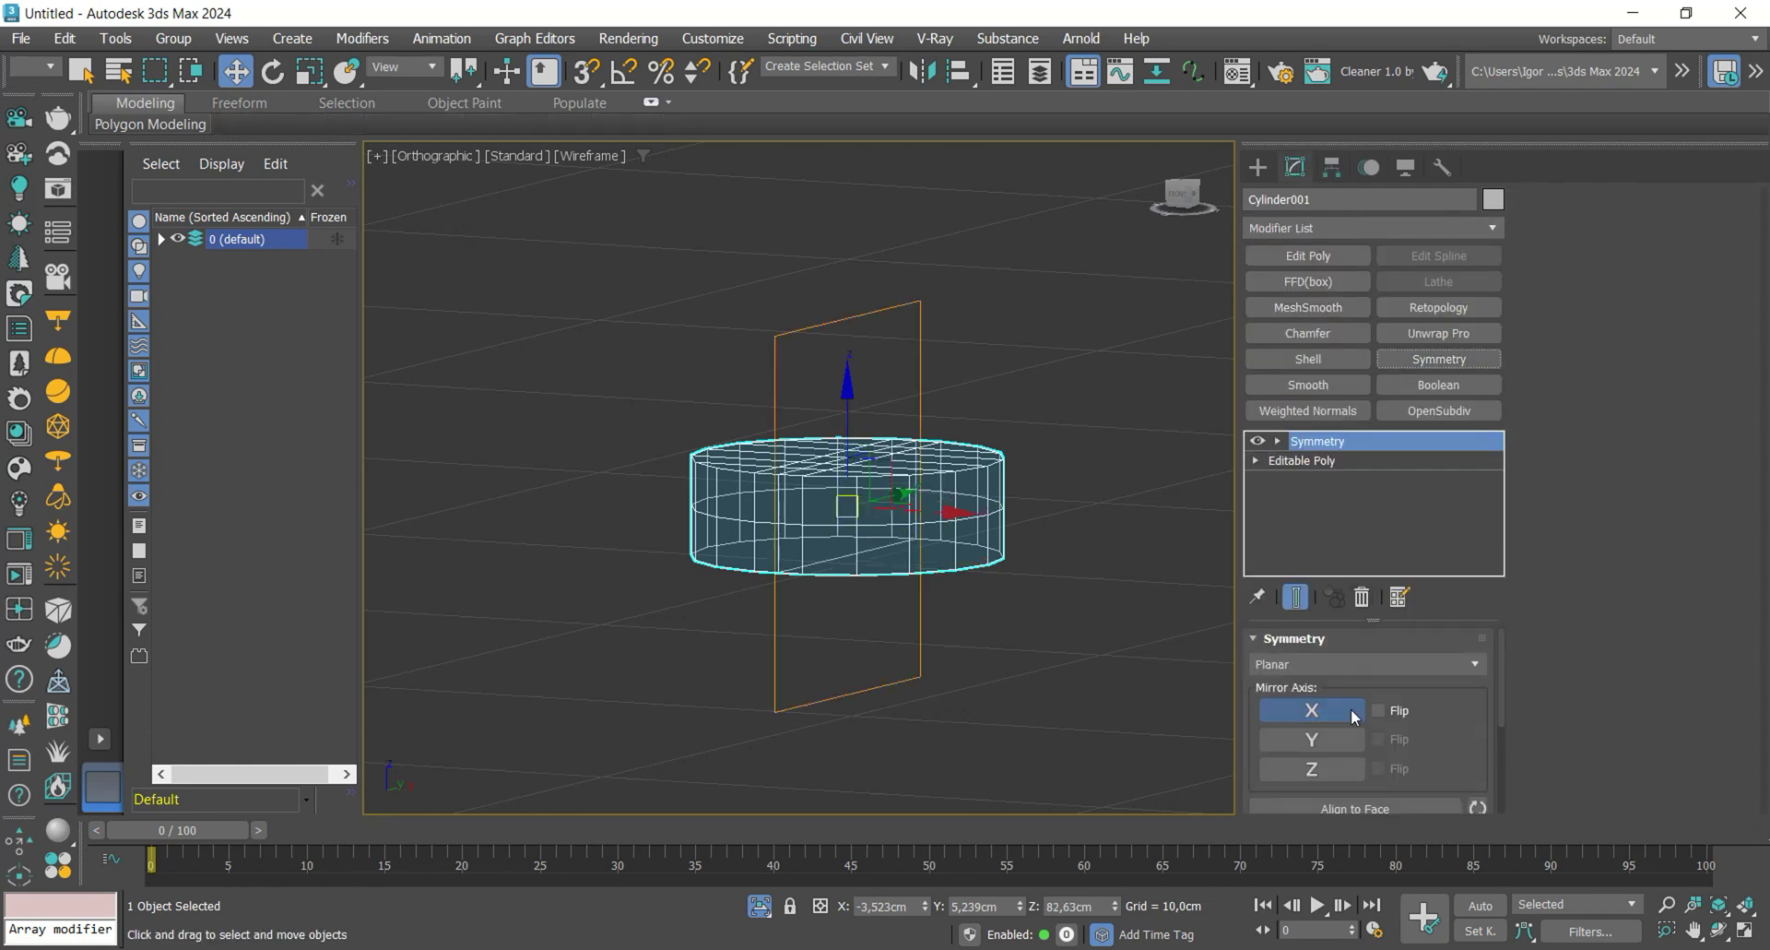
left_click(1336, 768)
middle_click_drag(875, 571, 881, 527, "alt")
key("F3")
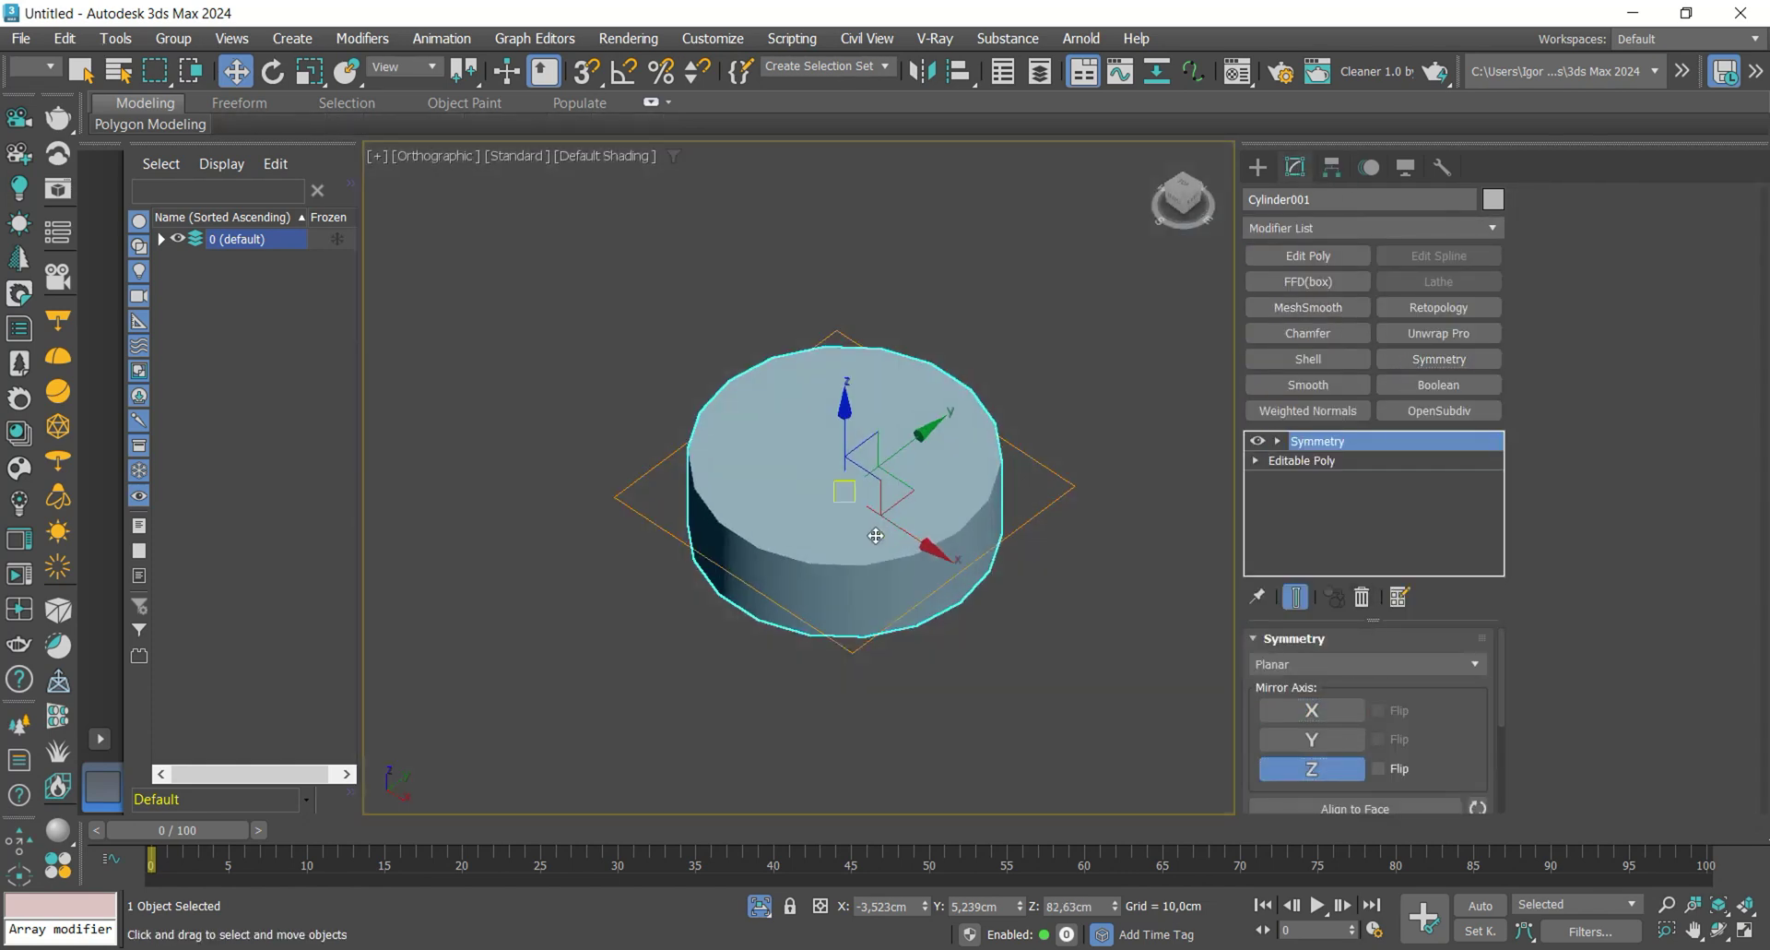
key("F4")
- Add an Edit Poly modifier and connect the five cross edges of the cap's middle strip with a line of central edges
left_click(1309, 255)
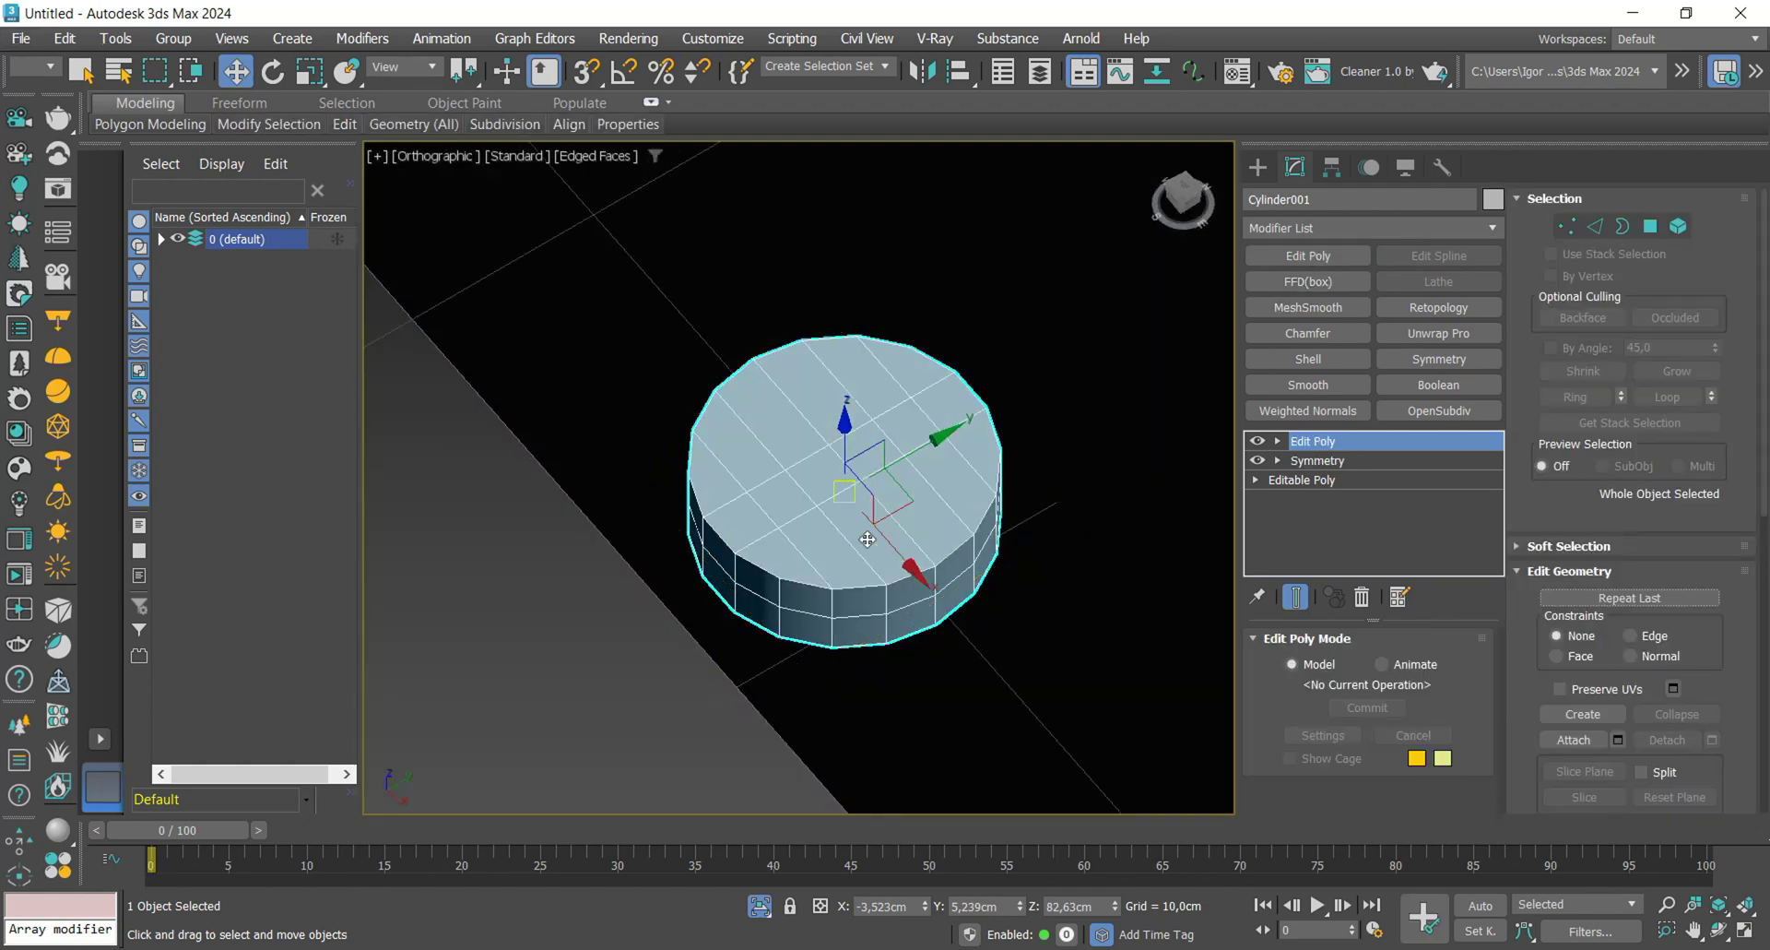
key("2")
scroll(823, 499, "up", 5)
left_click(805, 490)
left_click(706, 519, "ctrl")
left_click(867, 433, "ctrl")
left_click(956, 378, "ctrl")
left_click(1034, 335, "ctrl")
scroll(932, 504, "down", 3)
middle_click_drag(932, 504, 917, 530, "alt")
key("ctrl+shift+e")
left_click(811, 587)
- Extrude the central edges inward as a groove, with a height of about -0.136 cm and a width of about 0.074 cm
scroll(917, 407, "up", 3)
left_click(1618, 626)
middle_click_drag(940, 505, 811, 498)
key("F3")
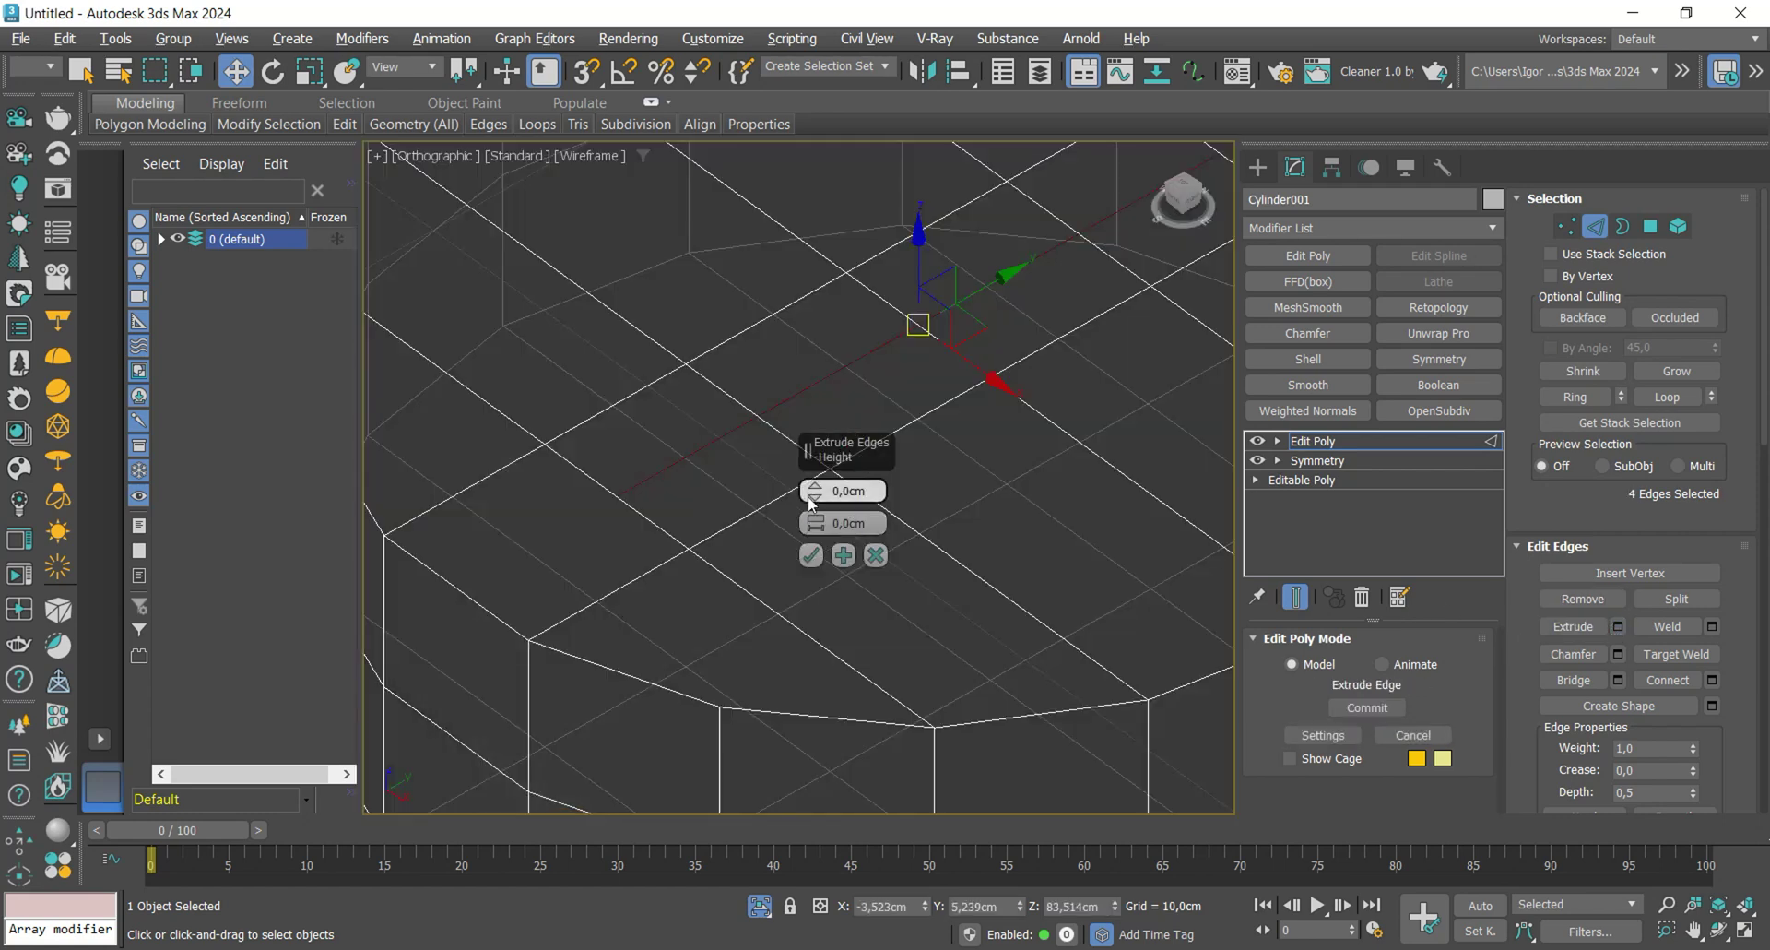
left_click_drag(806, 514, 807, 519)
left_click_drag(807, 524, 805, 508)
key("F3")
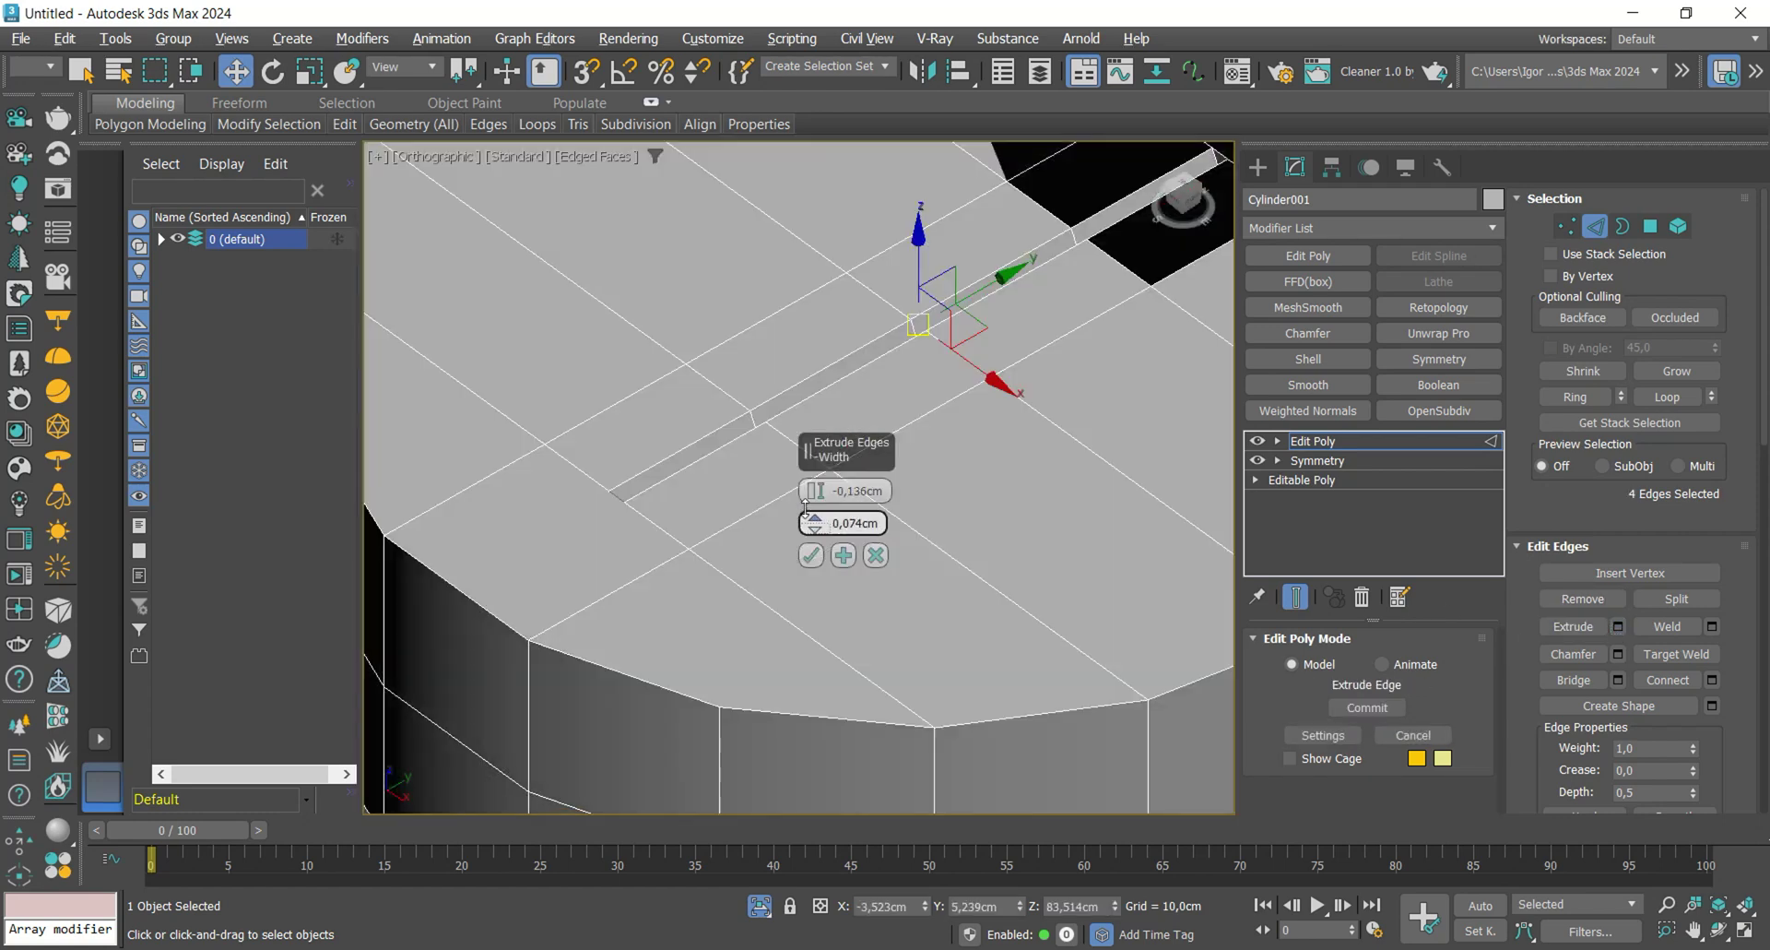
left_click(810, 554)
- Connect the vertices at both ends of the groove to the neighbouring rim vertices on the pill's cap
key("1")
left_click(706, 582)
left_click(672, 748, "ctrl")
scroll(683, 581, "down", 5)
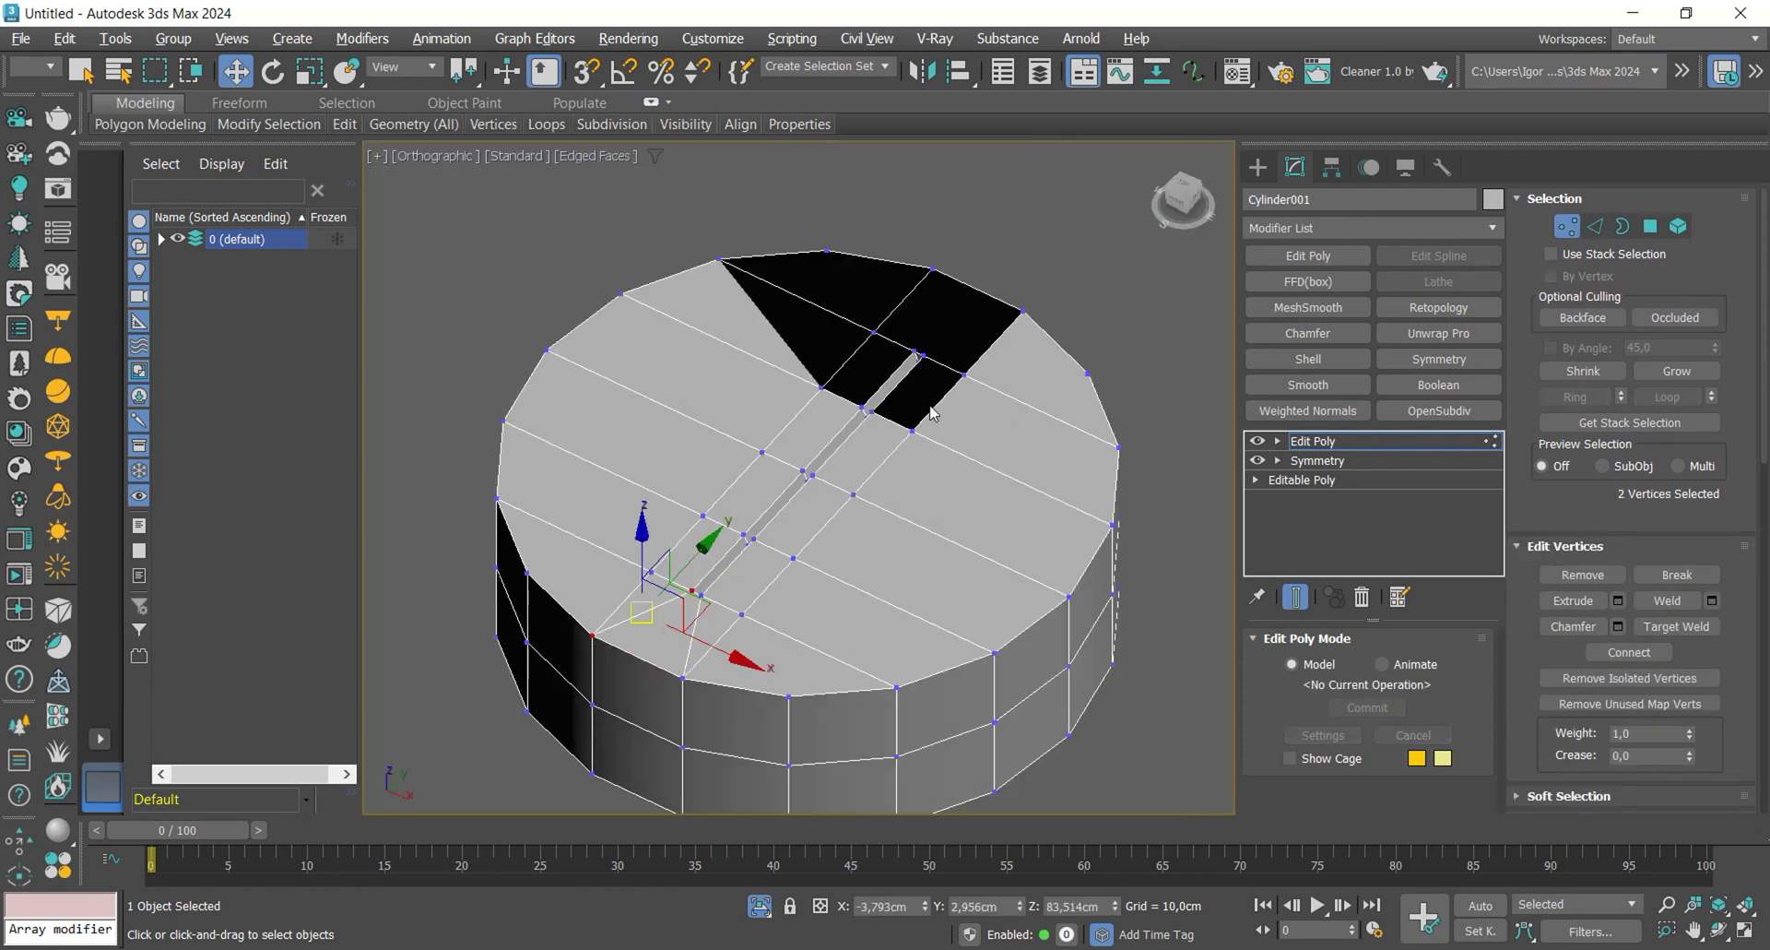
scroll(849, 470, "up", 5)
left_click(1018, 366, "ctrl")
key("ctrl+shift+e")
left_click(808, 447)
left_click(839, 283, "ctrl")
key("ctrl+shift+e")
- Chamfer the groove's upper outline edges on the pill's face by 0.03 cm with one segment
middle_click_drag(812, 461, 840, 430)
key("2")
double_click(823, 455)
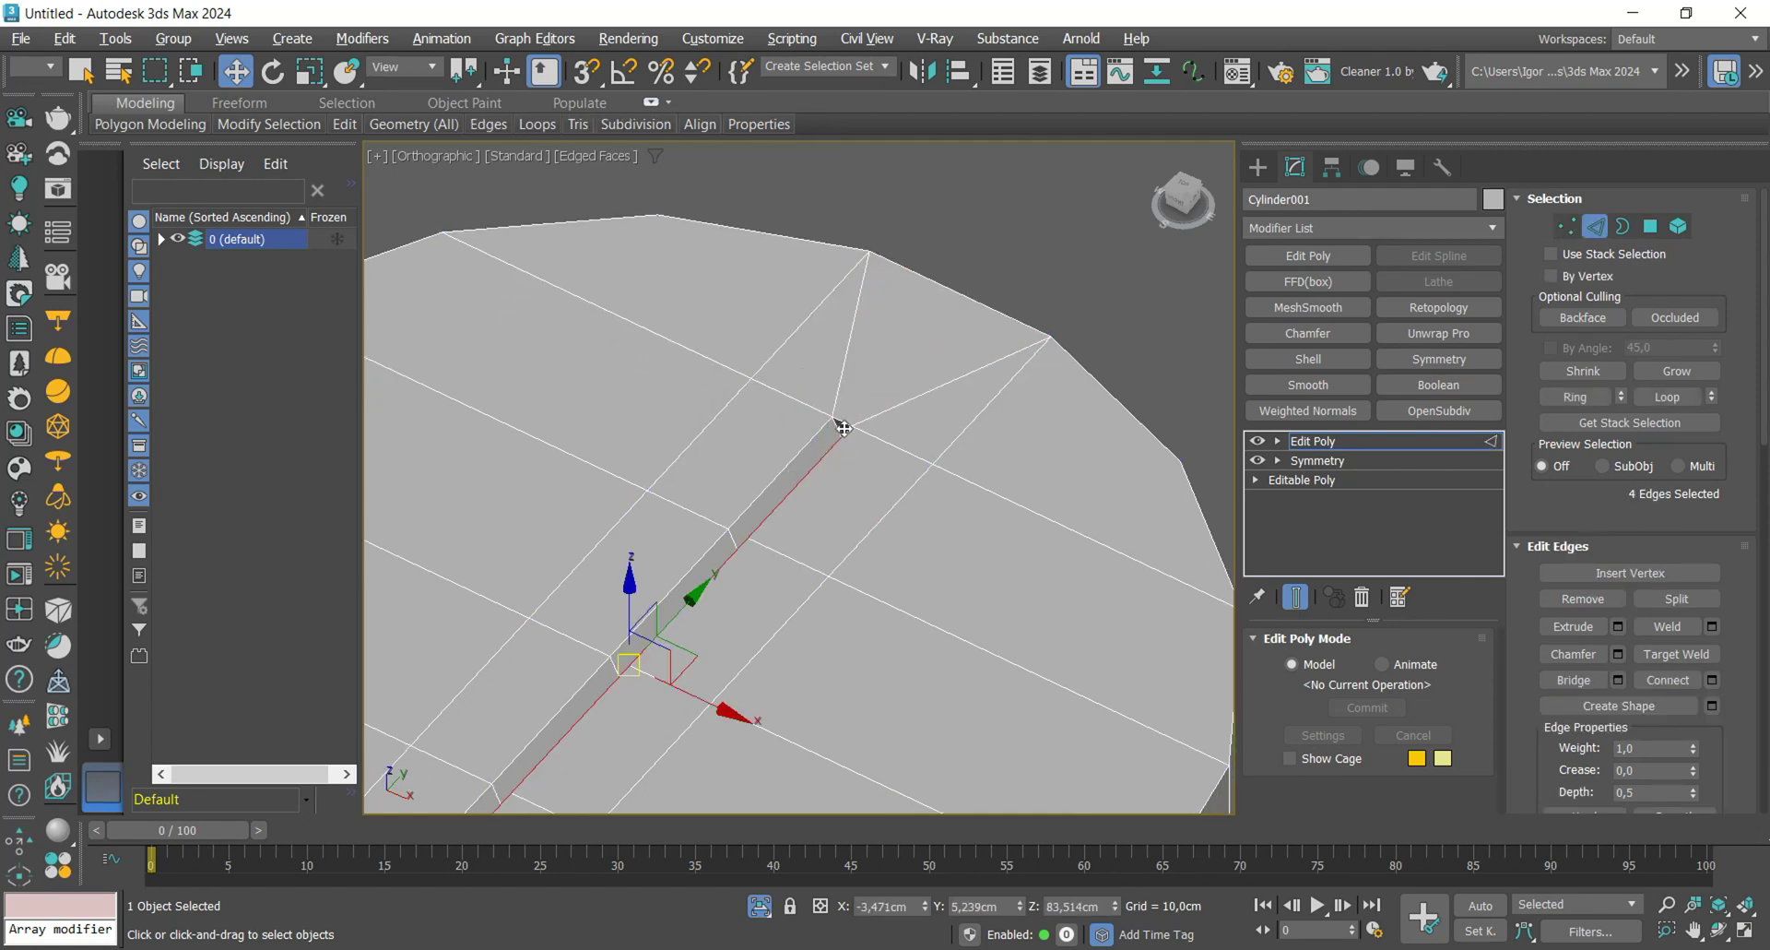
double_click(818, 431, "ctrl")
scroll(817, 428, "down", 5)
scroll(712, 571, "up", 5)
left_click(685, 510, "ctrl")
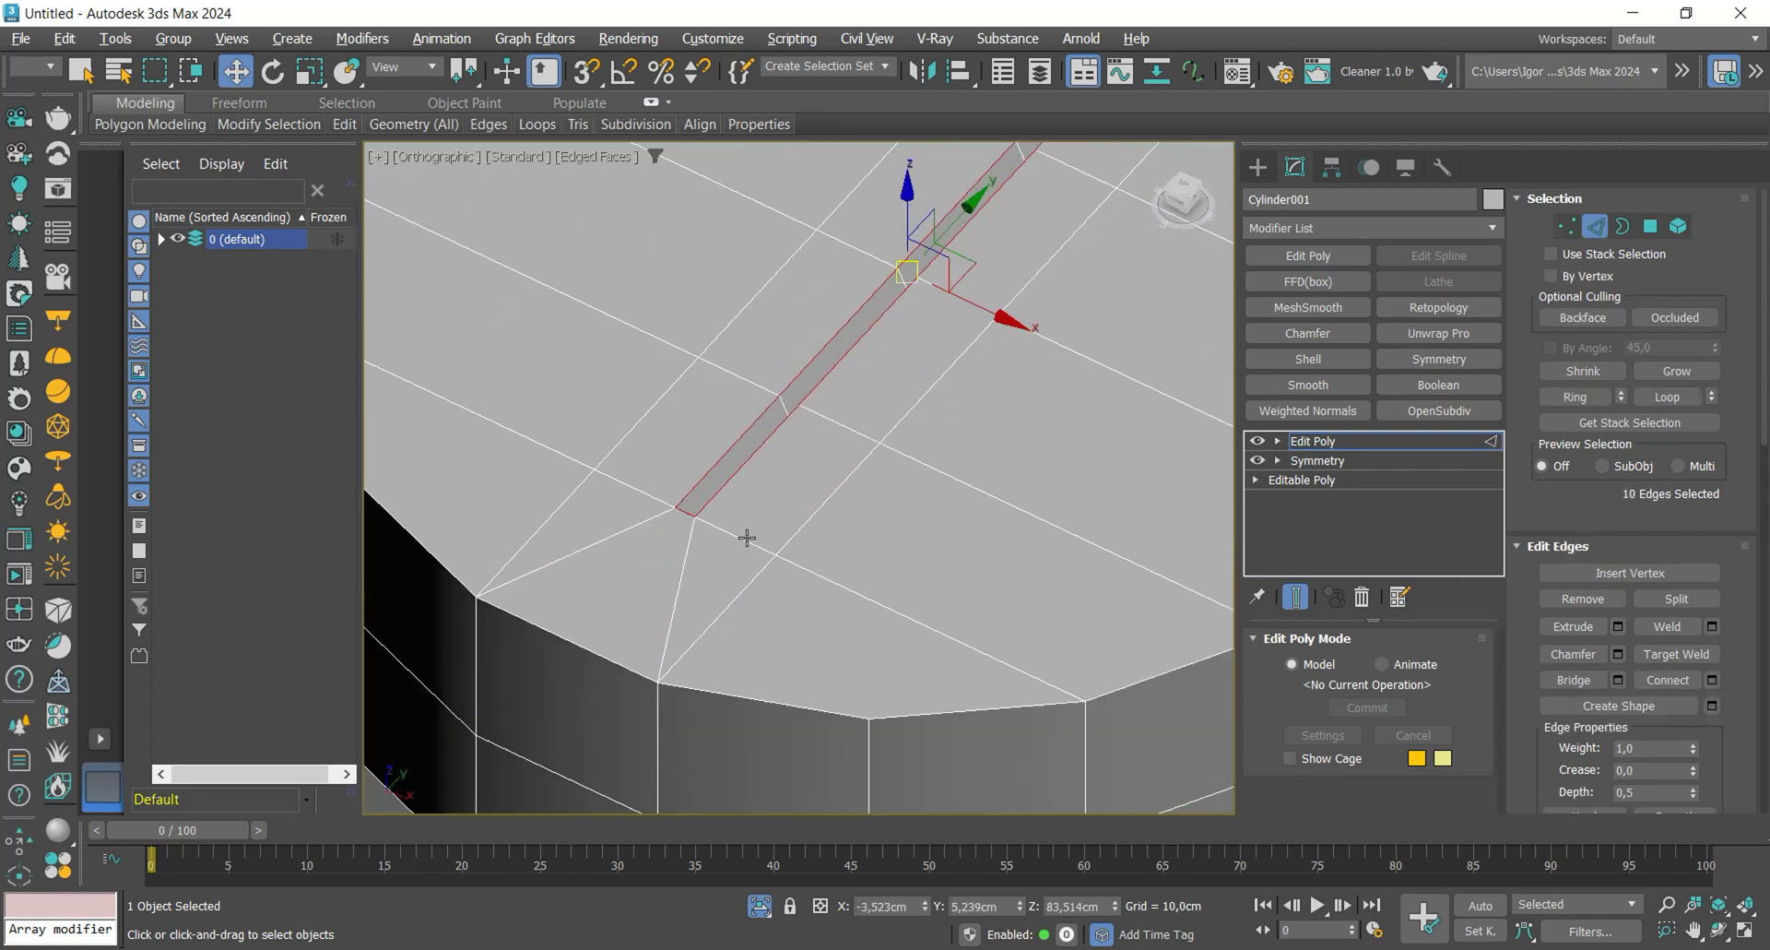
key("ctrl+shift+c")
scroll(696, 518, "up", 3)
left_click_drag(813, 522, 810, 390)
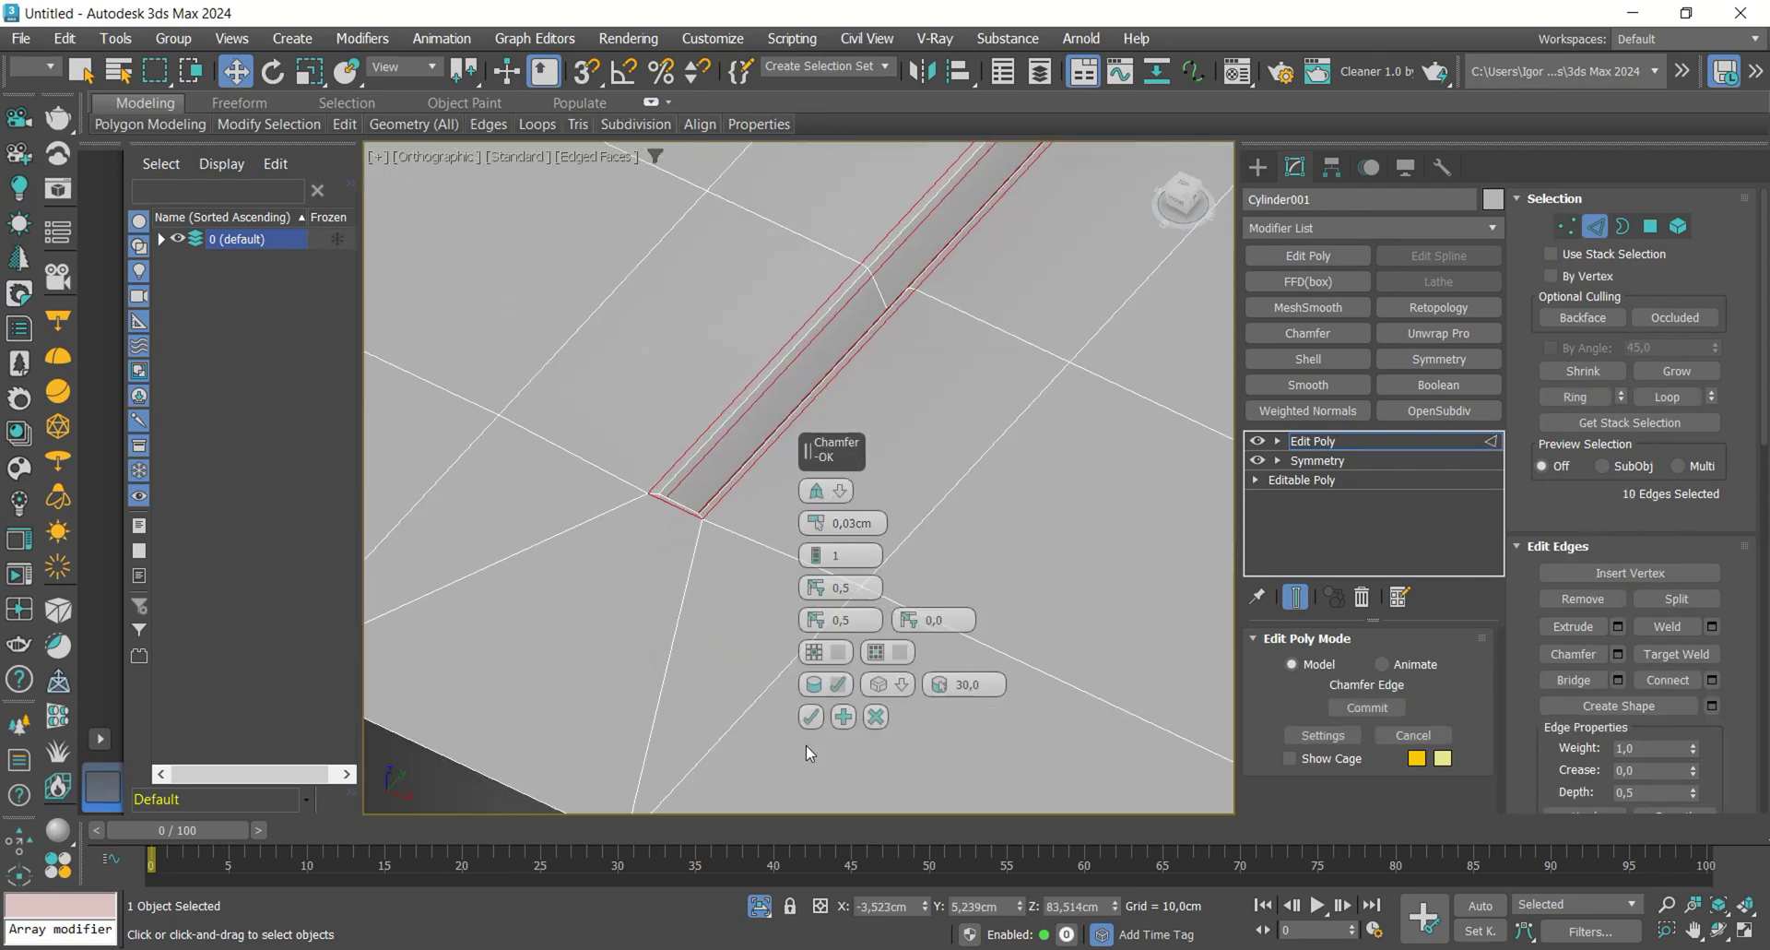
left_click(810, 717)
- Scale the edge loop around the middle of the pill's side outward
scroll(752, 603, "down", 5)
middle_click_drag(754, 605, 794, 583, "alt")
double_click(904, 679)
key("r")
left_click_drag(829, 528, 829, 510)
- Insert a supporting edge loop just below the pill's top rim and add a Symmetry modifier to mirror it
key("alt+1")
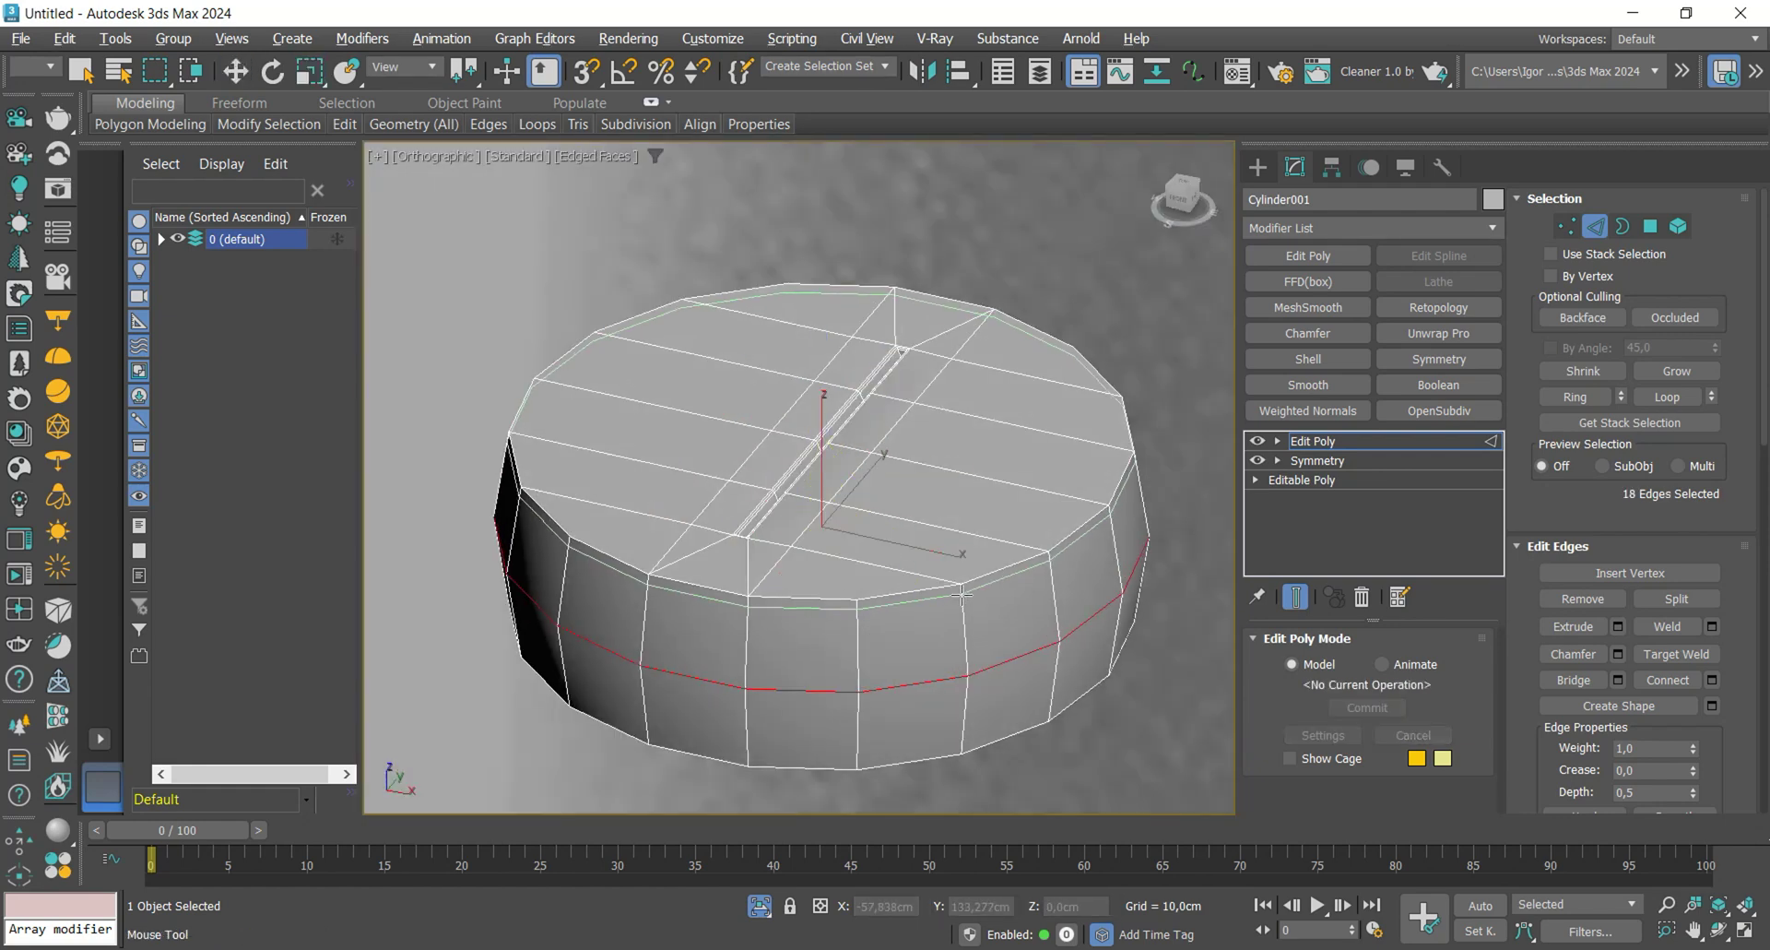
left_click(962, 593)
key("w")
left_click(1335, 442)
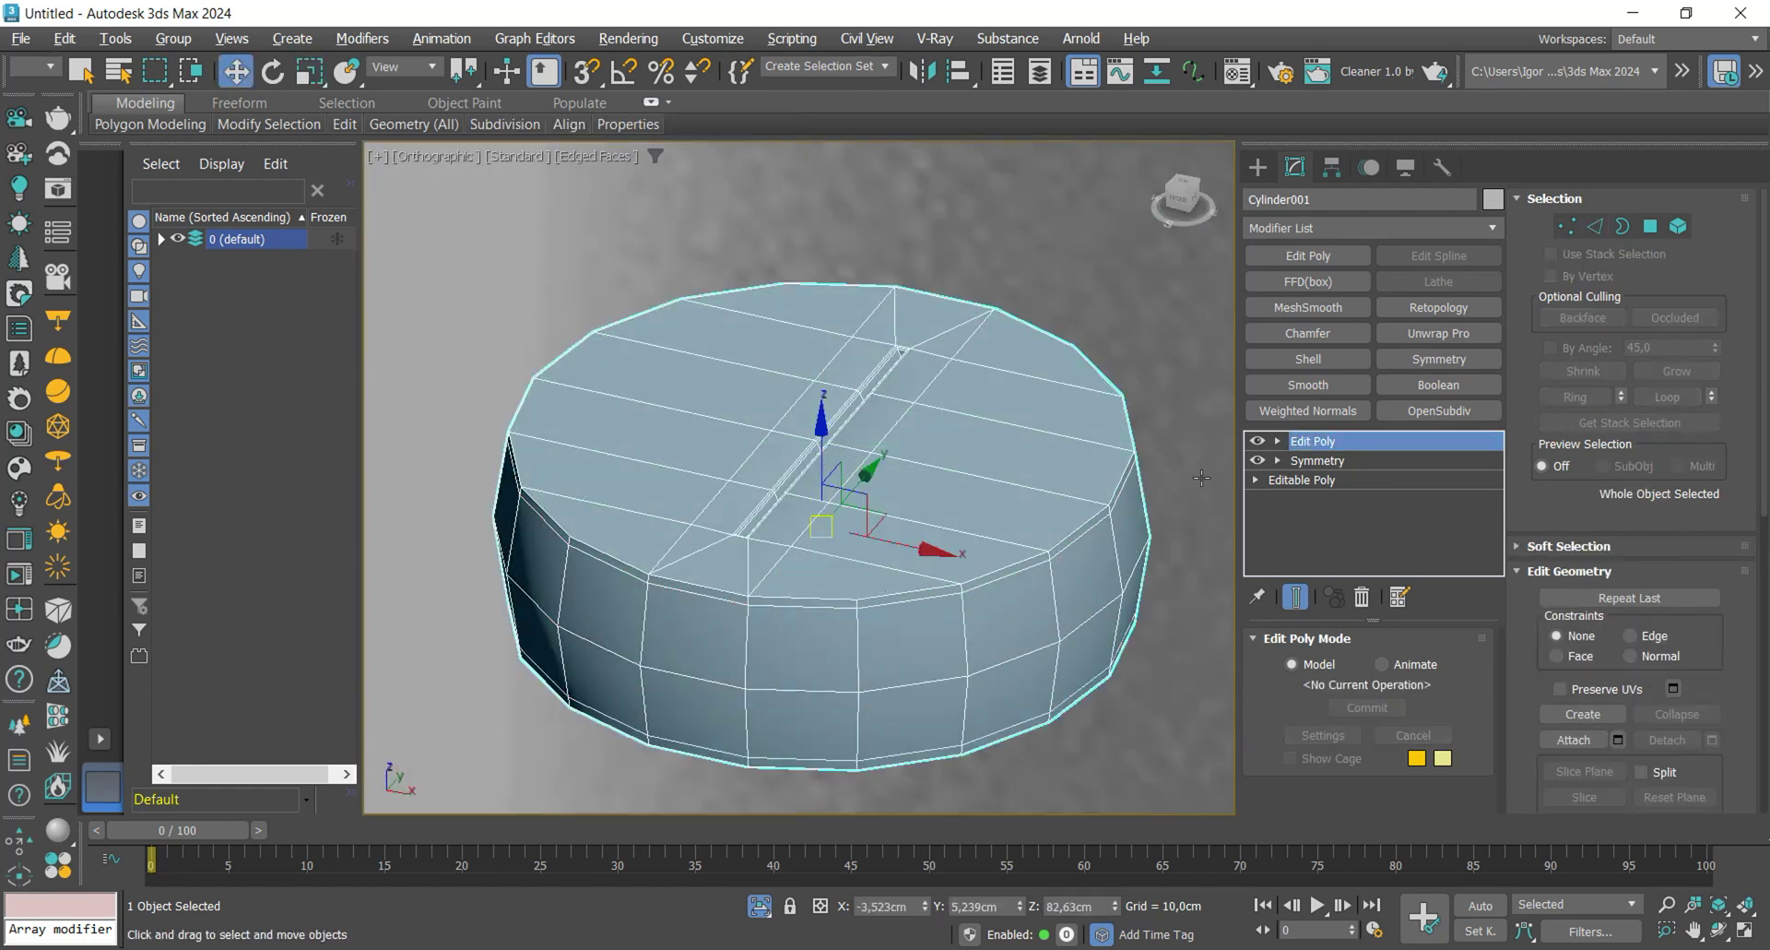
left_click(1435, 360)
- Add an FFD(cyl) modifier to the pill and set its lattice to 4x12x4 points
mouse_move(843, 557)
middle_mouse_down("alt")
mouse_move(849, 450)
mouse_move(853, 549)
mouse_move(872, 542)
middle_mouse_up("alt")
left_click(1318, 228)
left_click(1298, 318)
left_click(1357, 706)
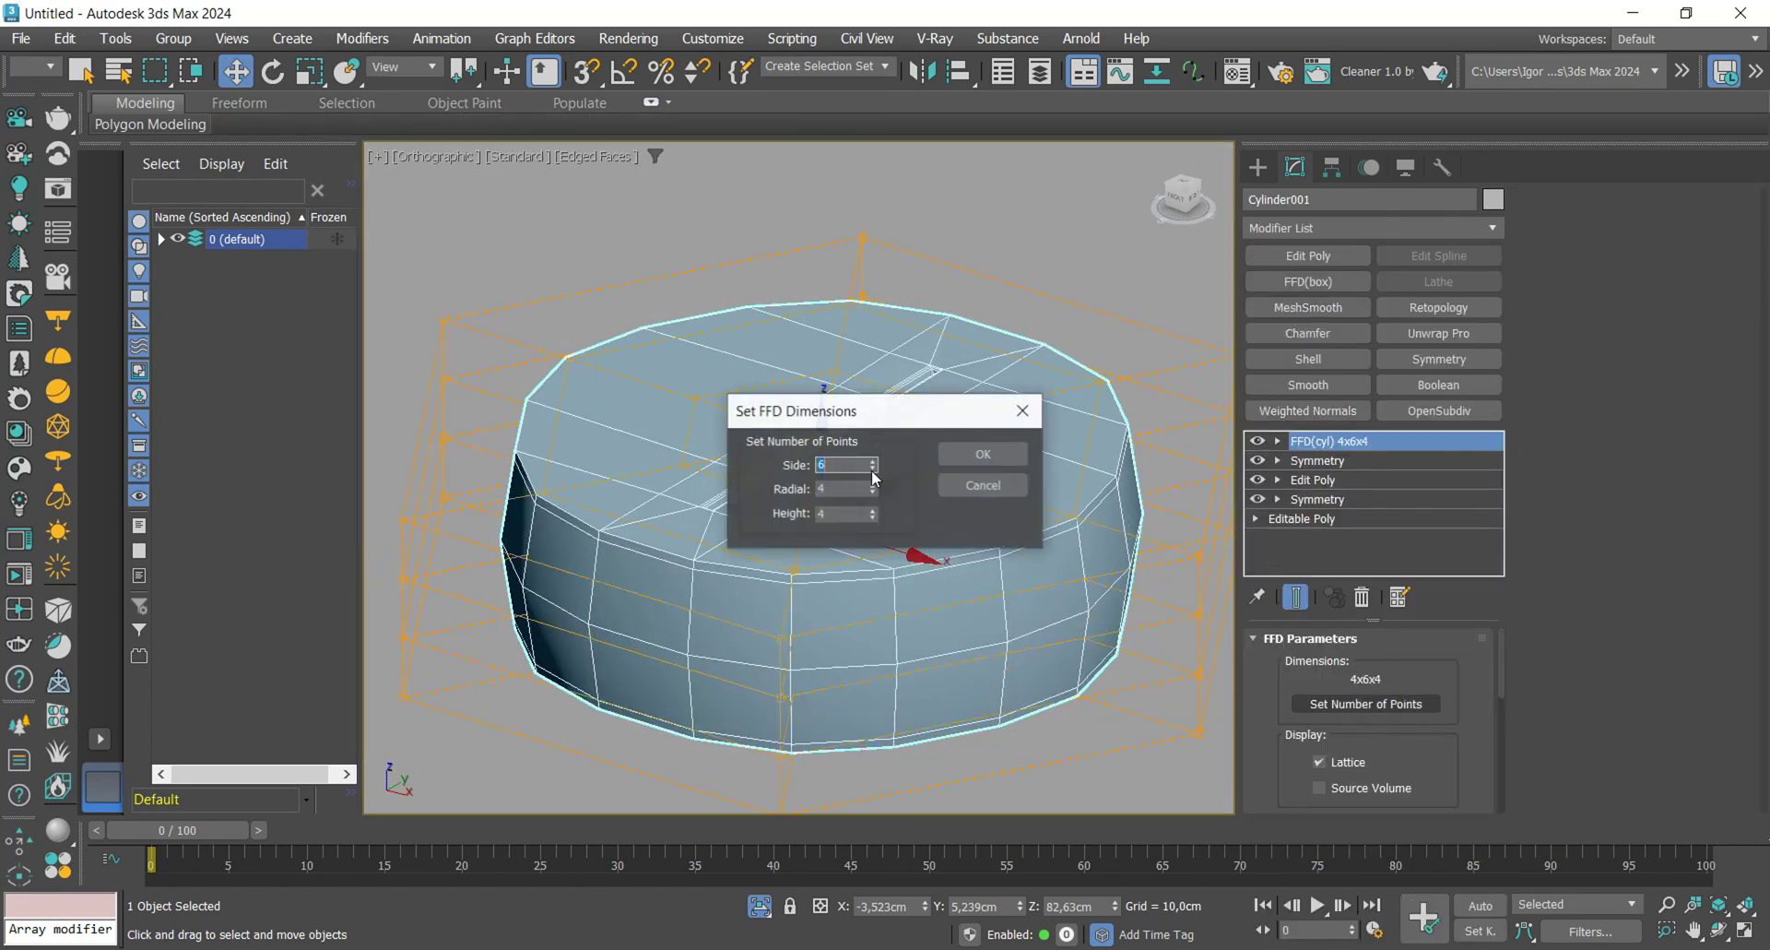
left_click(986, 462)
- Scale the FFD lattice's central control points vertically to dome the pill's faces, and convert the pill to an editable poly
left_click(1306, 445)
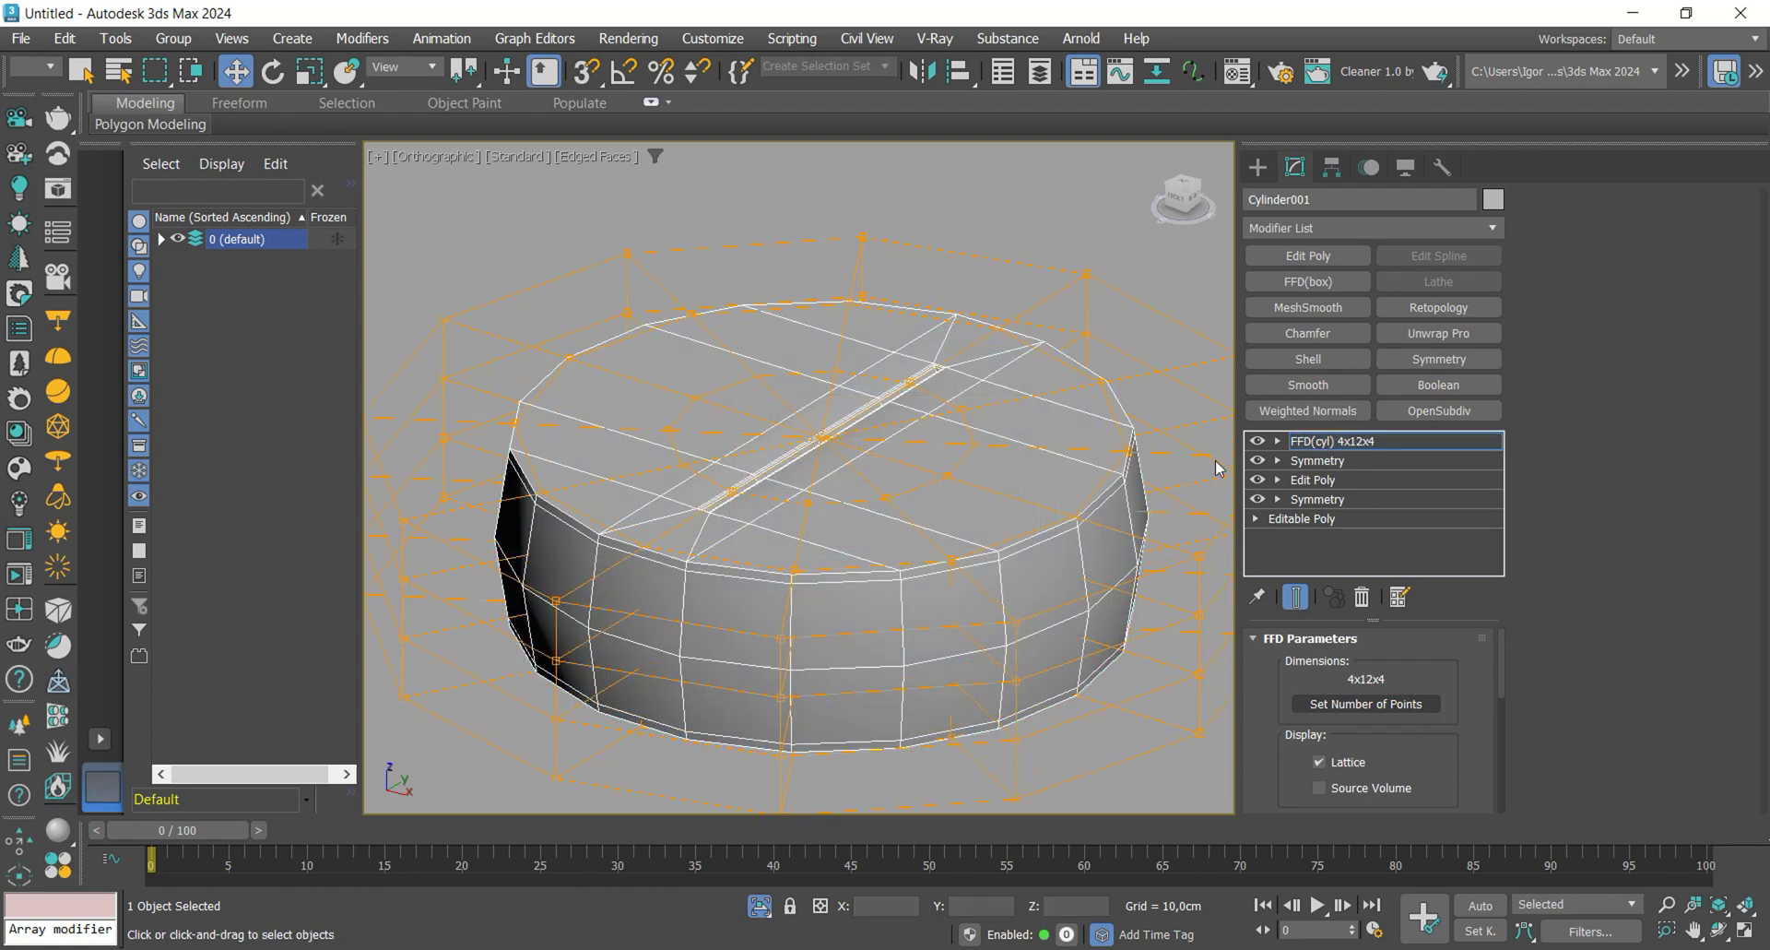
key("t")
left_click_drag(686, 363, 919, 591)
key("f")
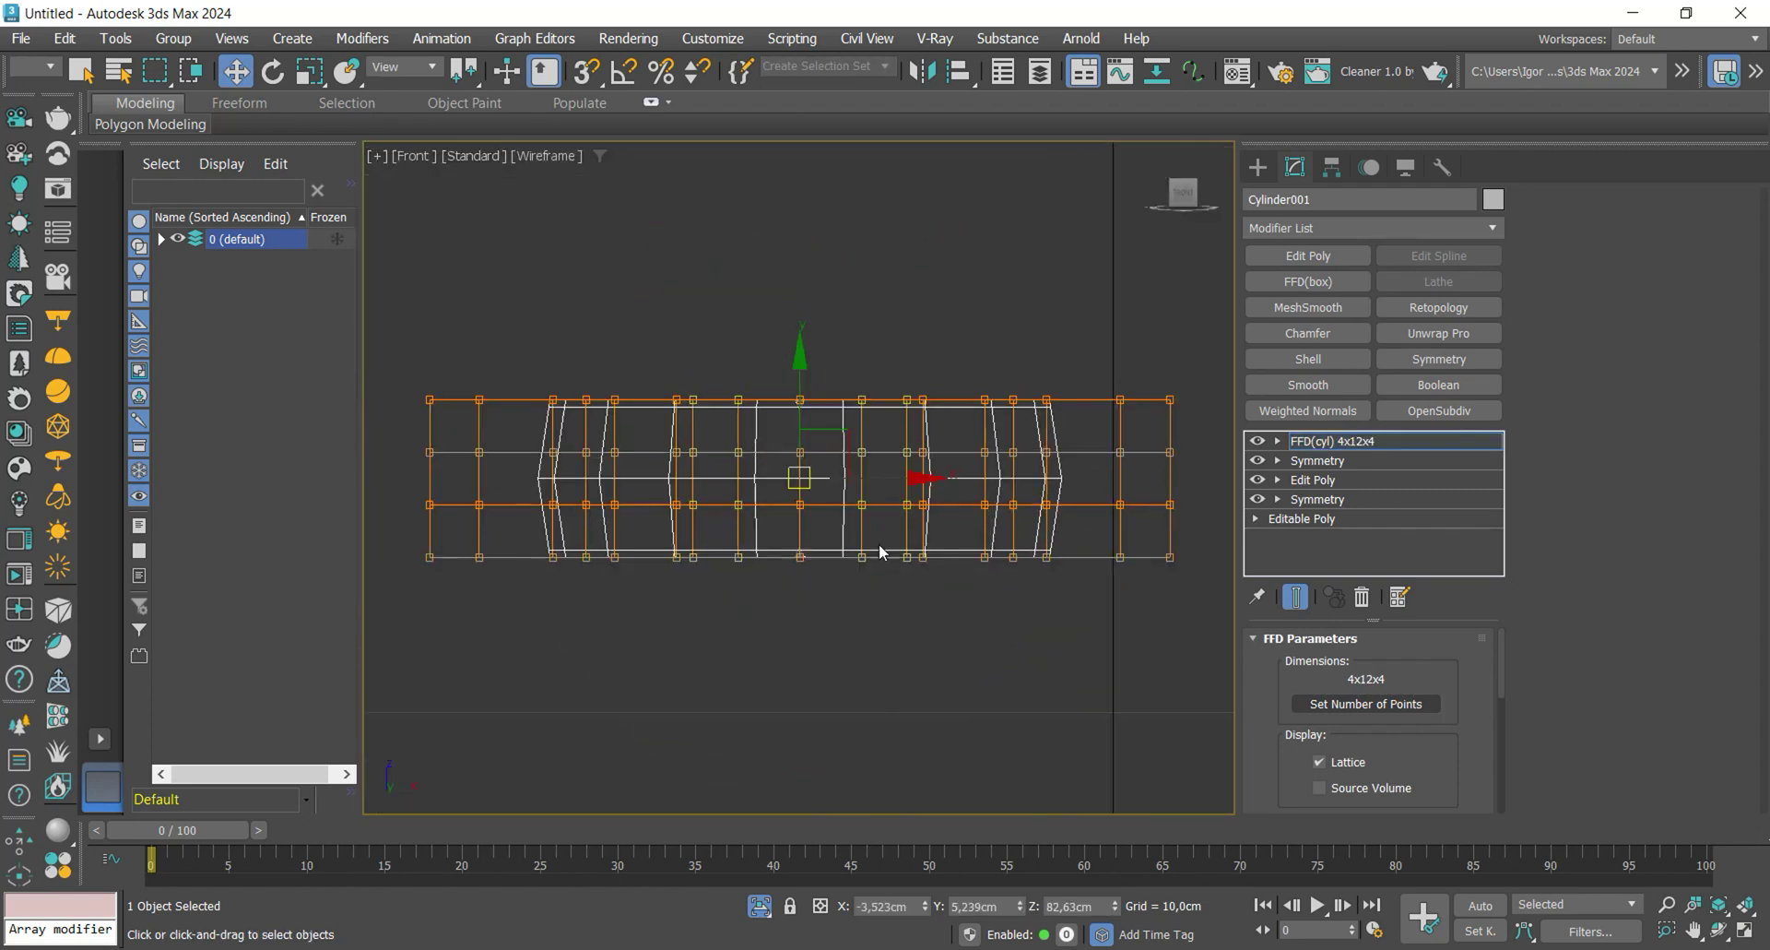
key("r")
key("F3")
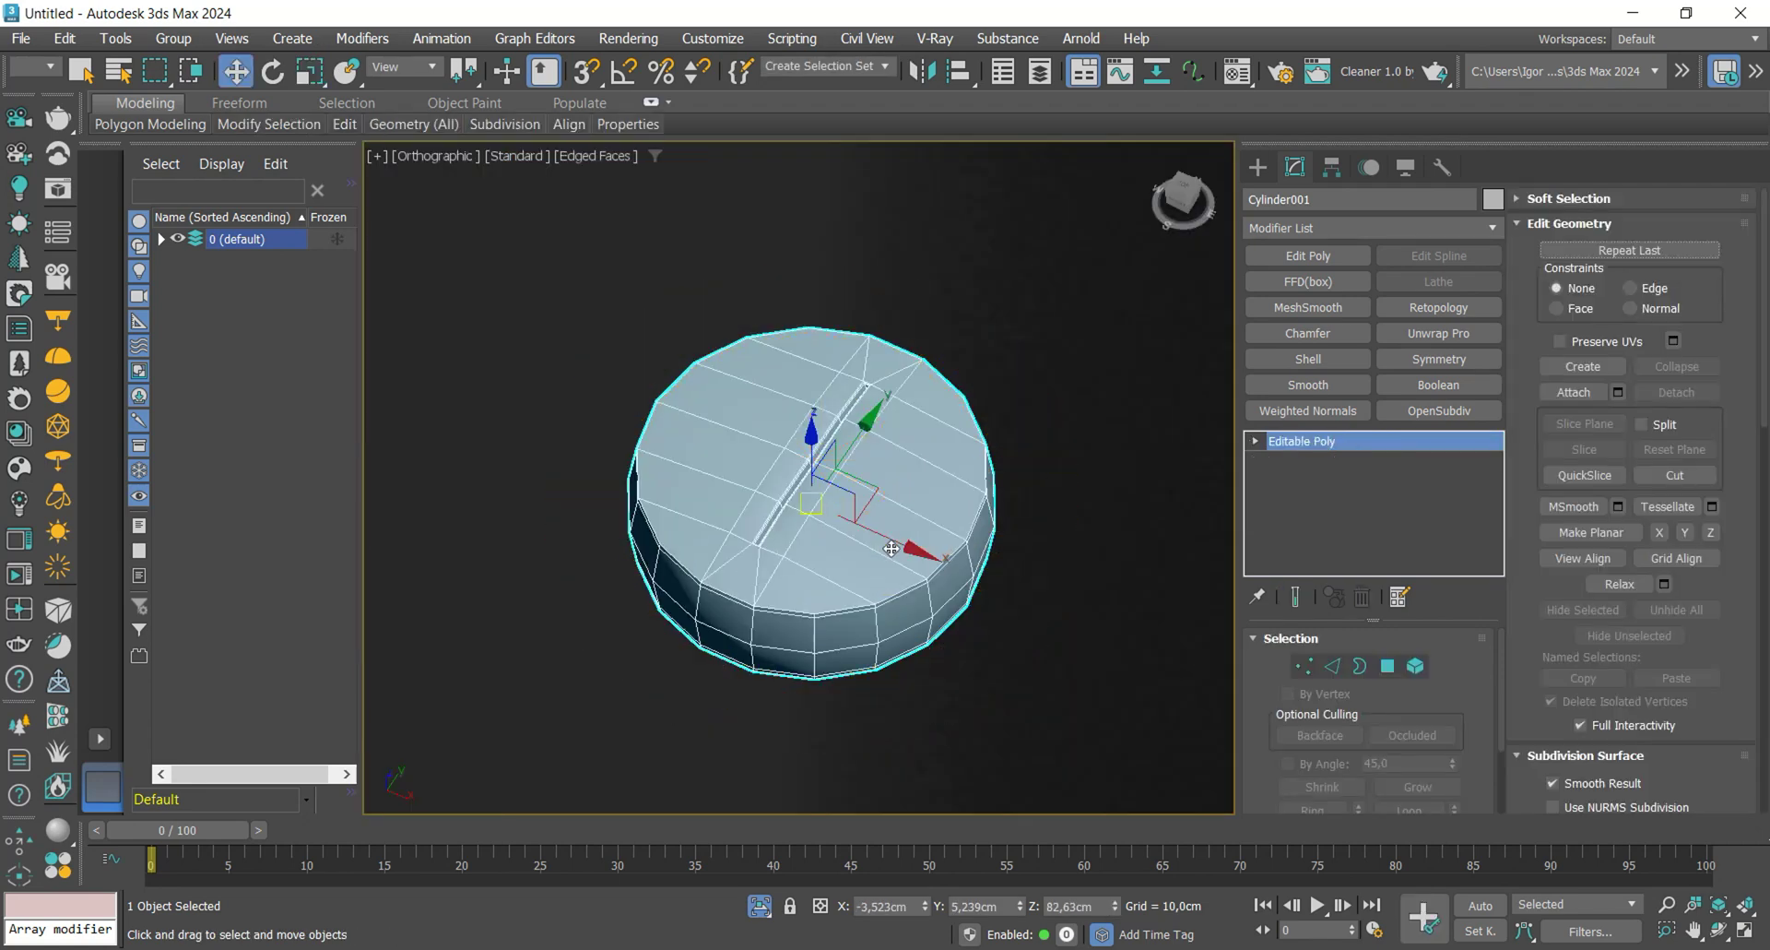
- Isolate the inner pill bottle together with the pill in the front view
key("F4")
scroll(892, 548, "down", 10)
middle_click_drag(889, 546, 953, 490, "alt")
key("f")
scroll(866, 527, "down", 15)
middle_click_drag(863, 528, 823, 542)
left_click(929, 313)
key("alt+q")
scroll(820, 500, "up", 5)
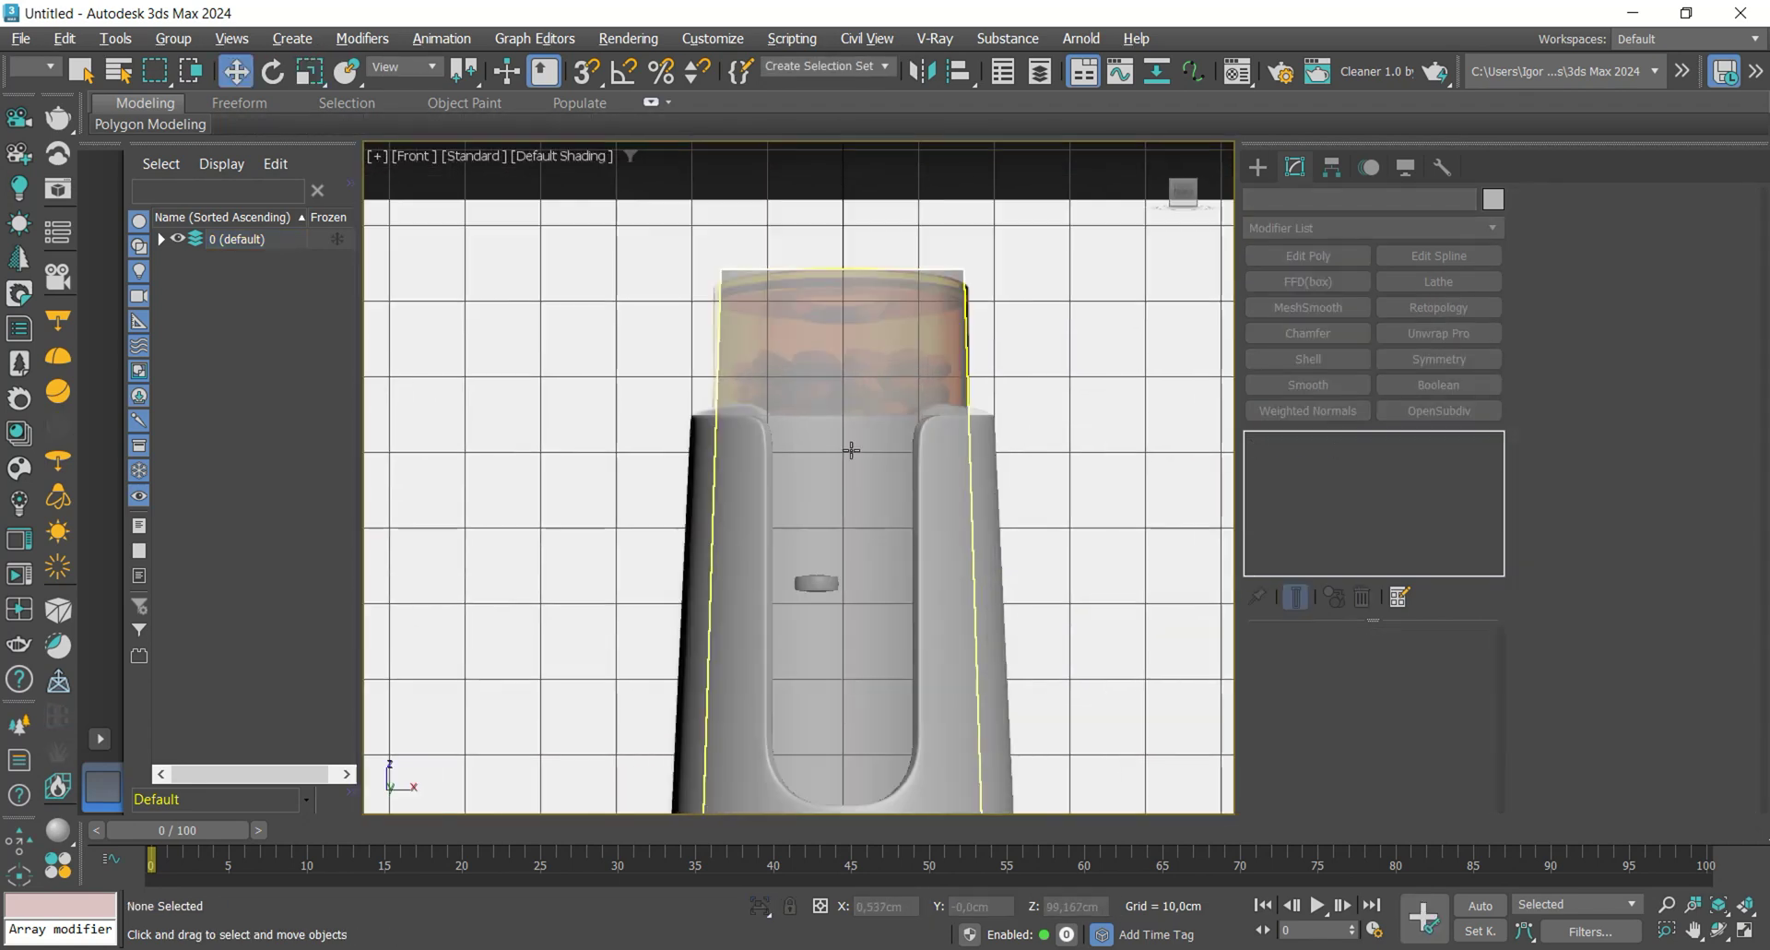
left_click(849, 444)
key("F3")
scroll(828, 598, "up", 5)
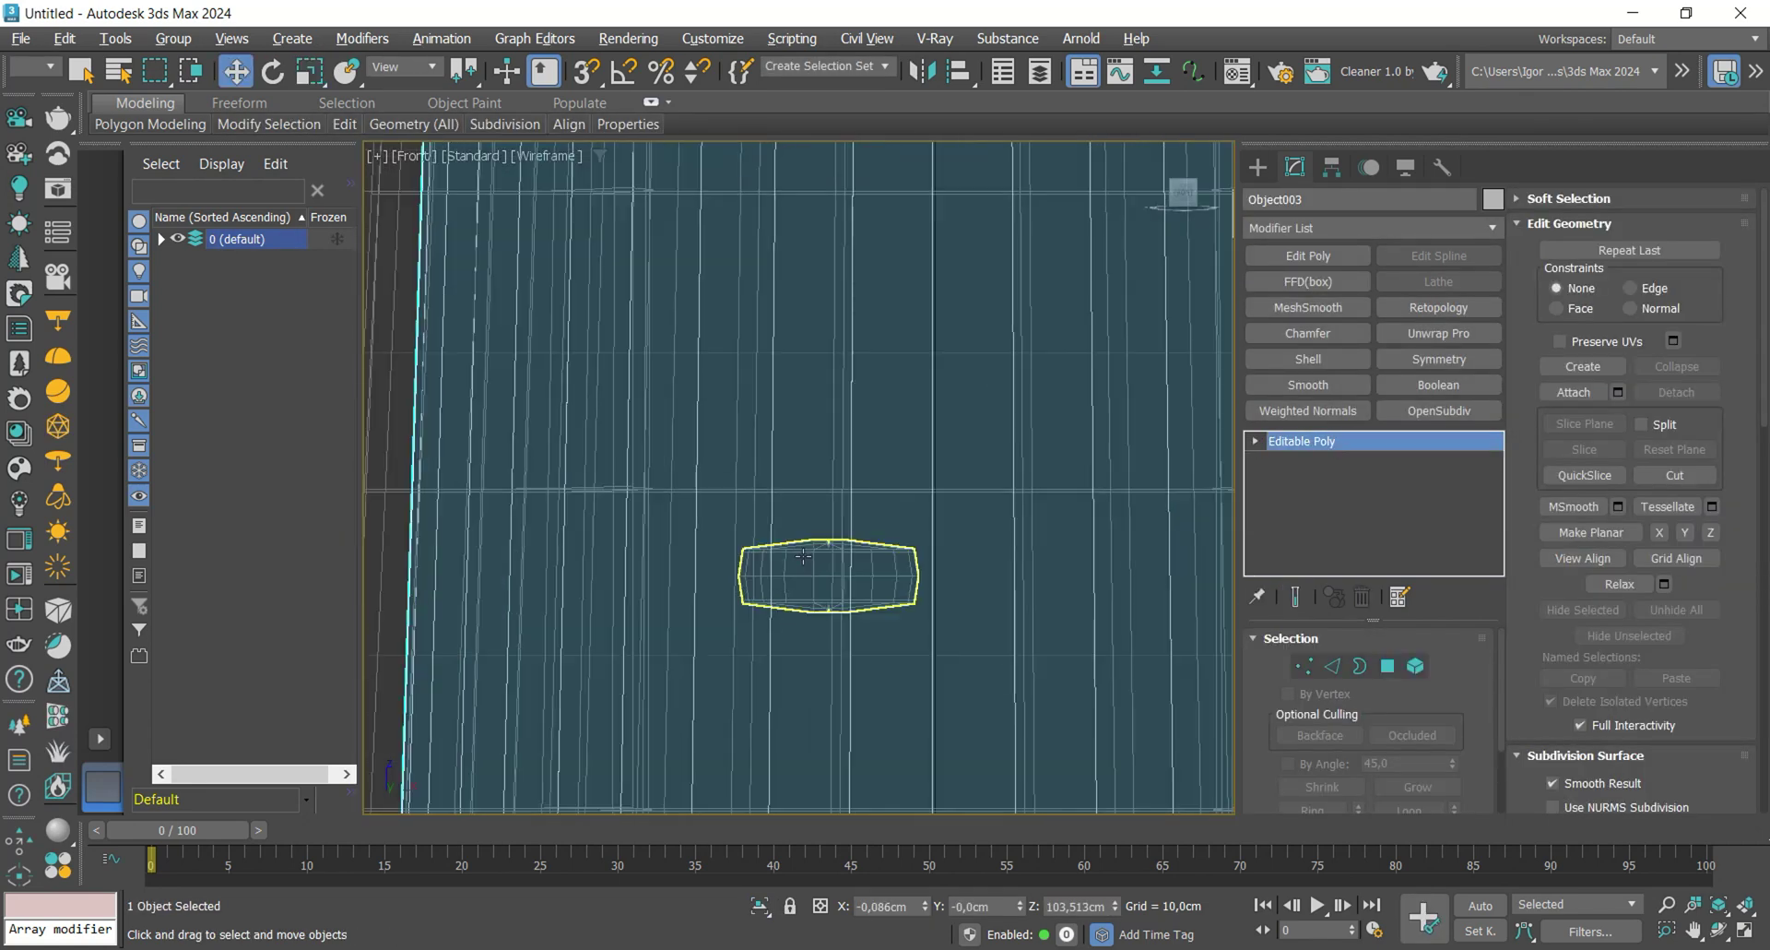
left_click(825, 576, "ctrl")
scroll(820, 571, "down", 4)
left_click(817, 569)
key("F3")
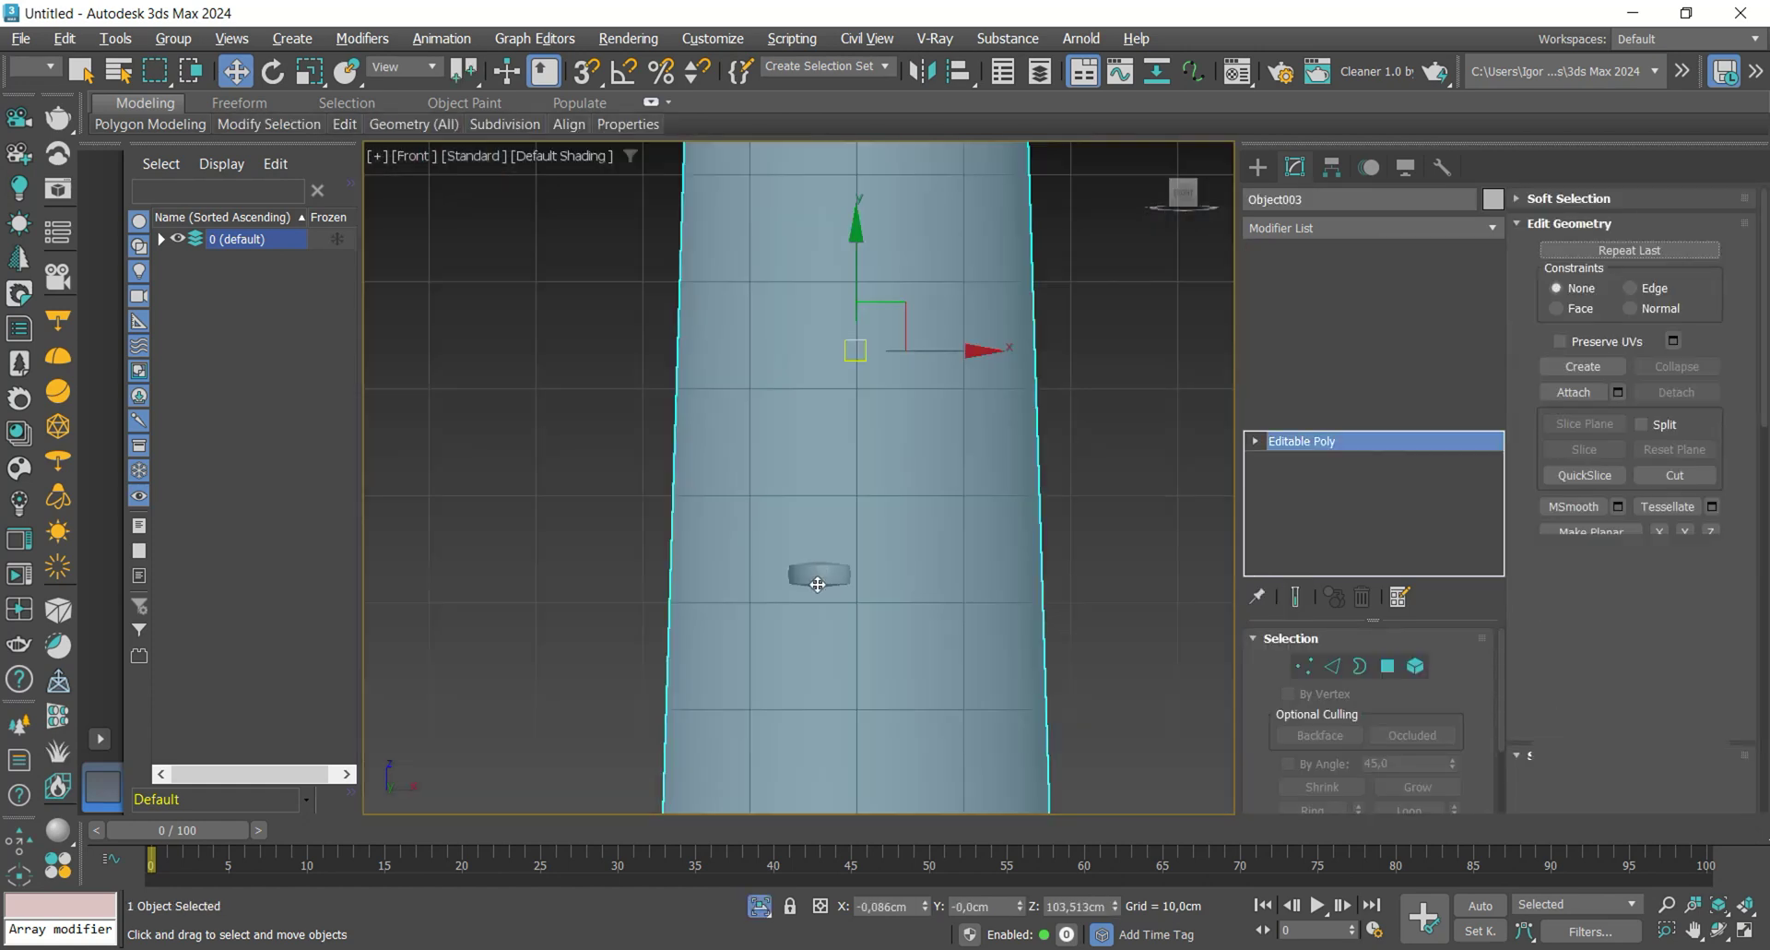
- Move the pill up above the bottle's opening, to a Z position of about 136.97 cm
scroll(817, 563, "up", 5)
key("F3")
left_click(805, 506)
scroll(827, 602, "down", 7)
key("F3")
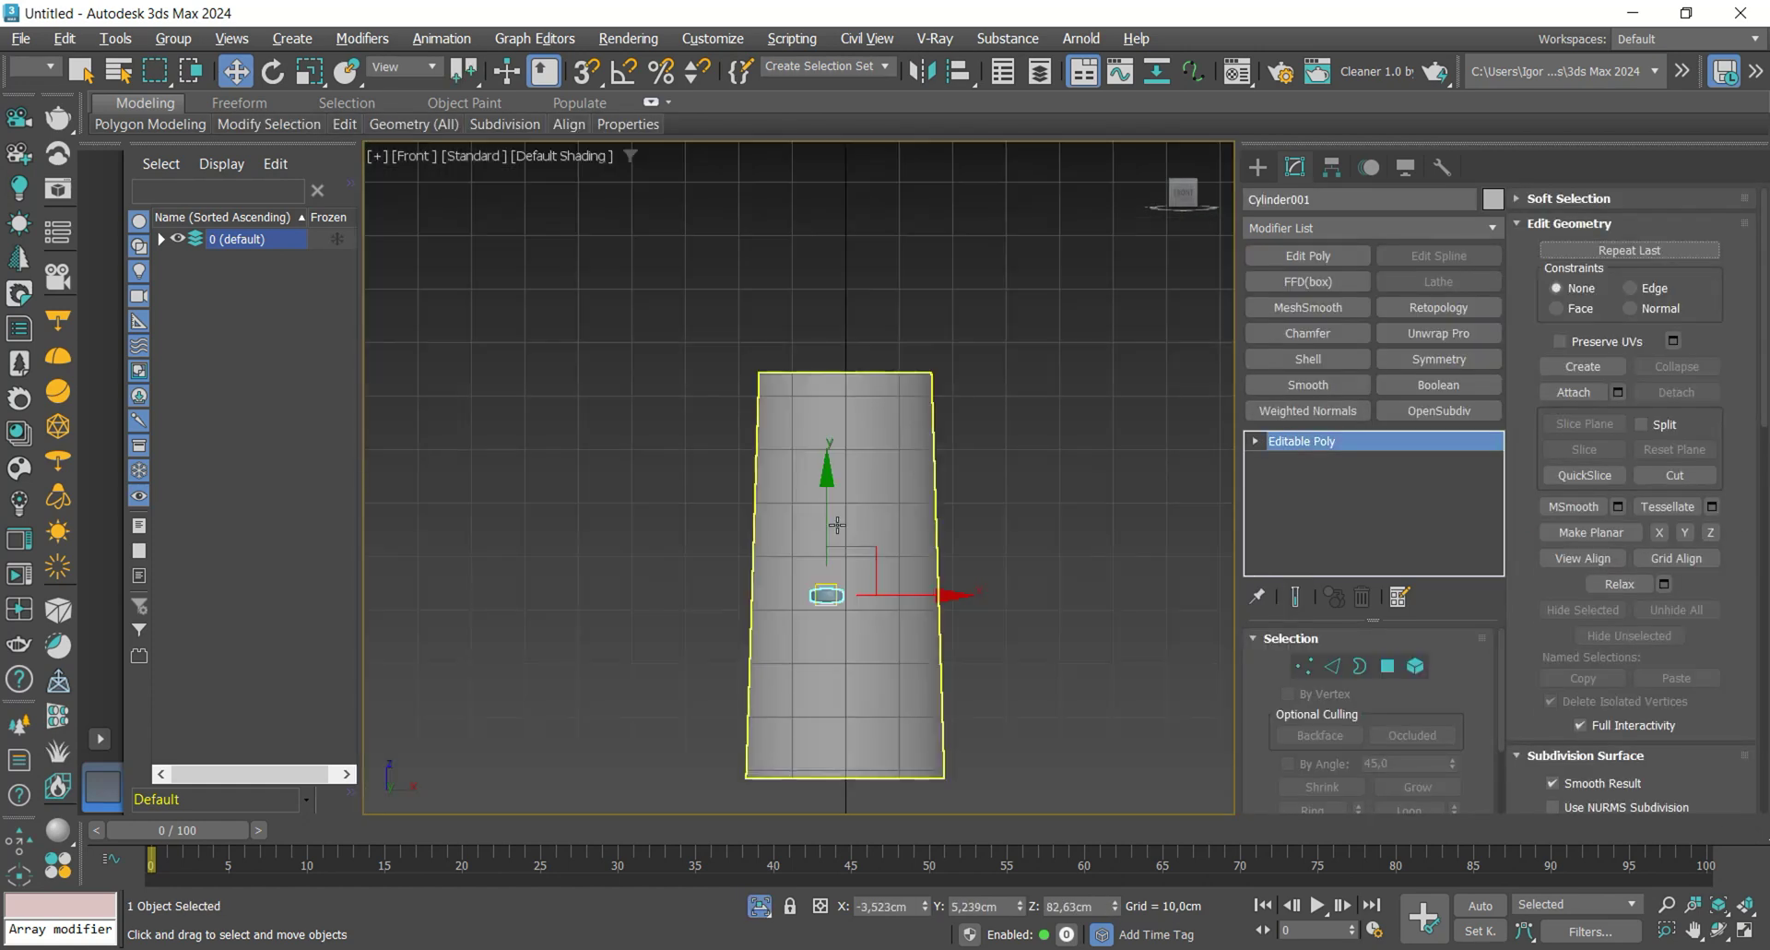
left_click_drag(832, 506, 834, 219)
- Extend the bottle's bottom border inward as a new ring of faces by scaling it
key("F4")
left_click_drag(869, 411, 771, 482)
middle_click_drag(870, 411, 745, 516, "alt")
key("F4")
left_click(841, 462)
middle_click_drag(842, 461, 868, 534)
mouse_move(867, 535)
middle_mouse_down("alt")
mouse_move(859, 581)
mouse_move(871, 503)
middle_mouse_up("alt")
key("3")
left_click(840, 616)
key("r")
middle_click_drag(840, 631, 837, 601, "alt")
scroll(837, 601, "up", 2)
left_click_drag(838, 601, 838, 615)
- Collapse the bottle's inner bottom border to its centre to close the floor
key("F4")
left_click(1667, 620)
left_click(1313, 442)
- Set the pill as a MassFX dynamic rigid body
scroll(817, 526, "down", 4)
middle_click_drag(818, 512, 821, 586, "alt")
scroll(830, 306, "up", 5)
left_click(826, 274)
key("w")
scroll(856, 318, "down", 4)
key("F4")
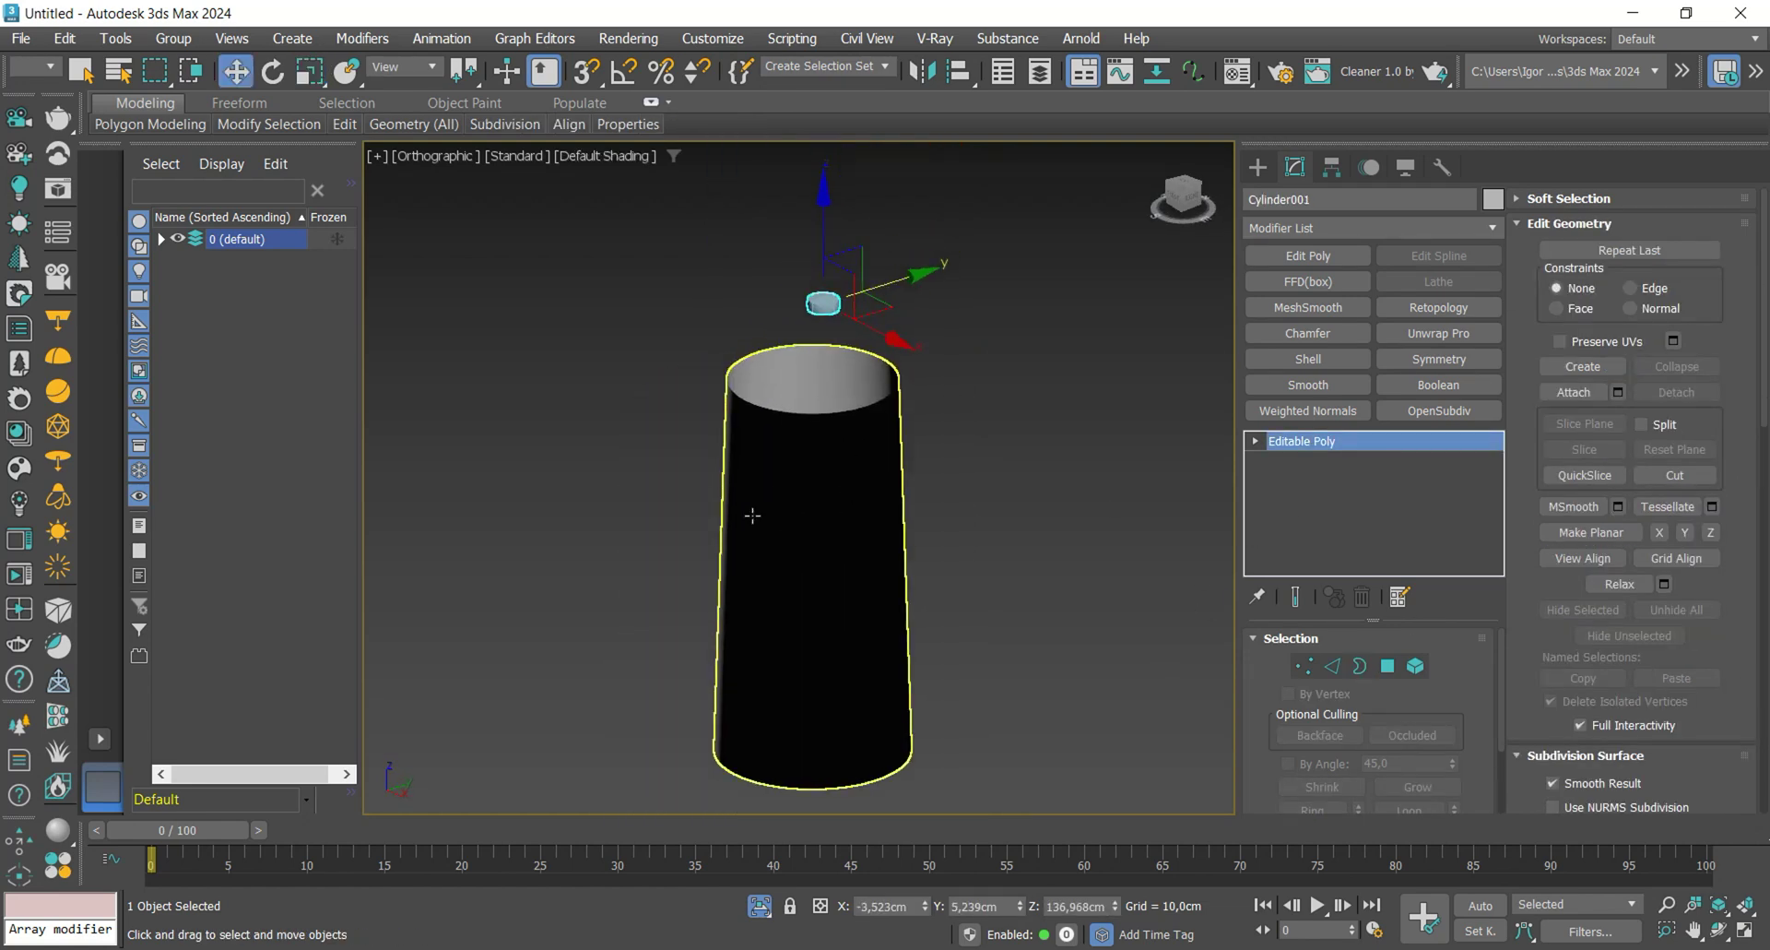
left_click(445, 38)
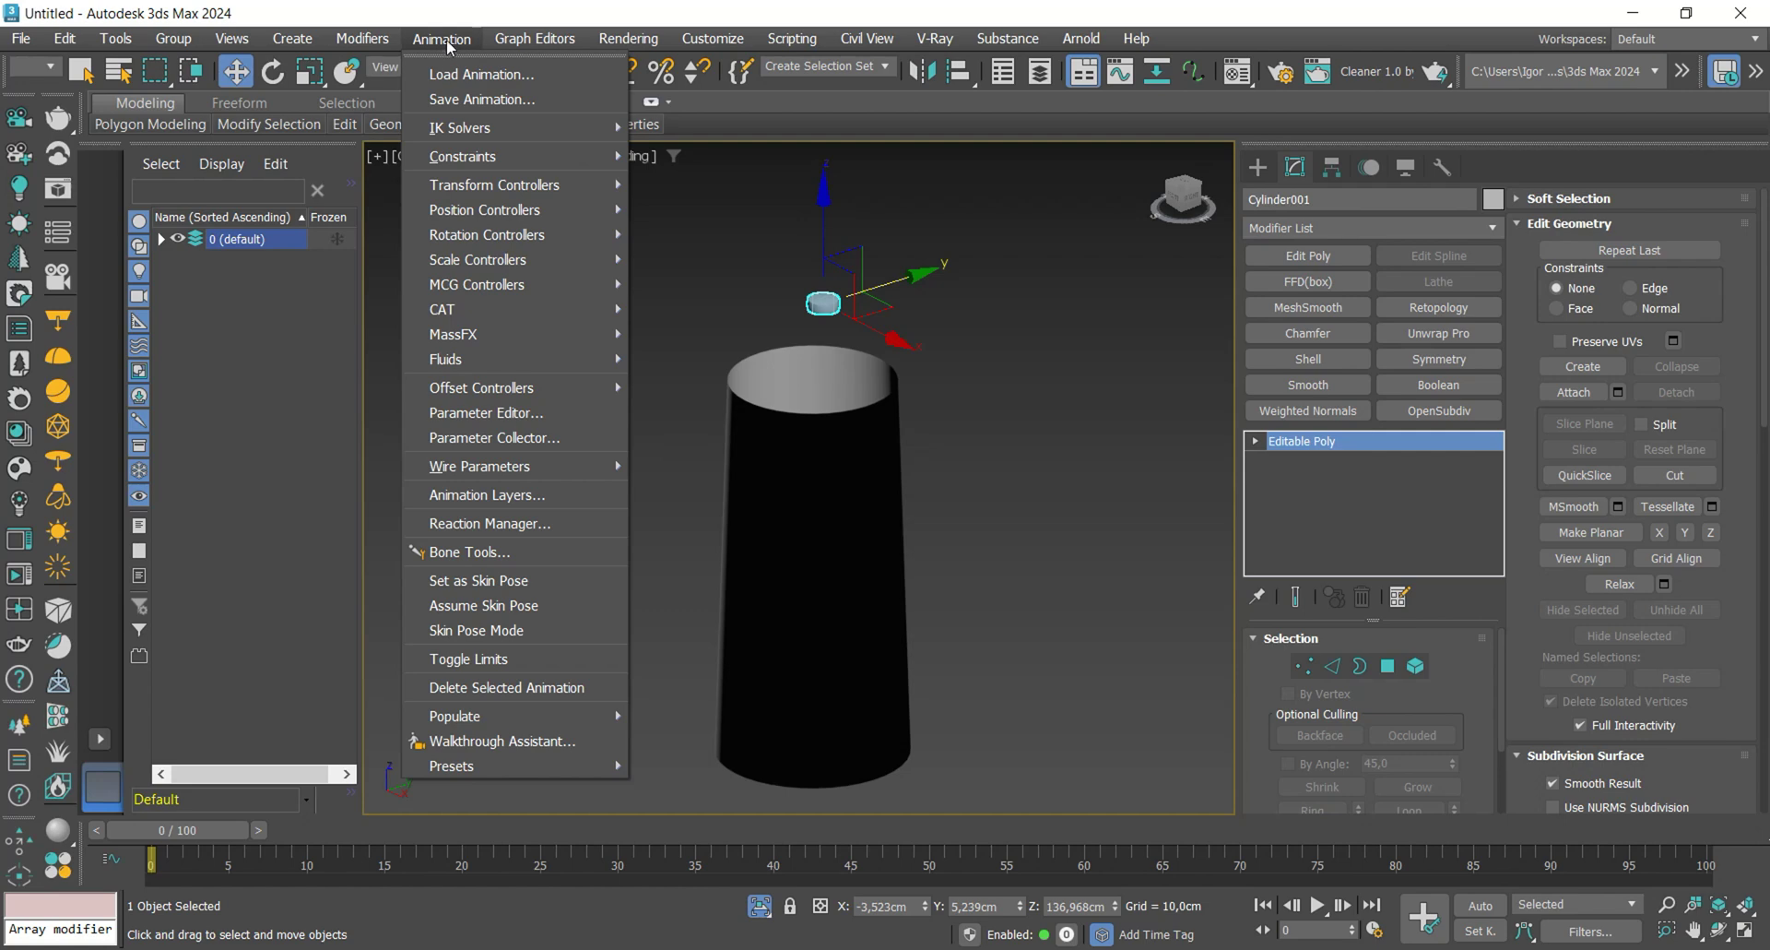
mouse_move(487, 339)
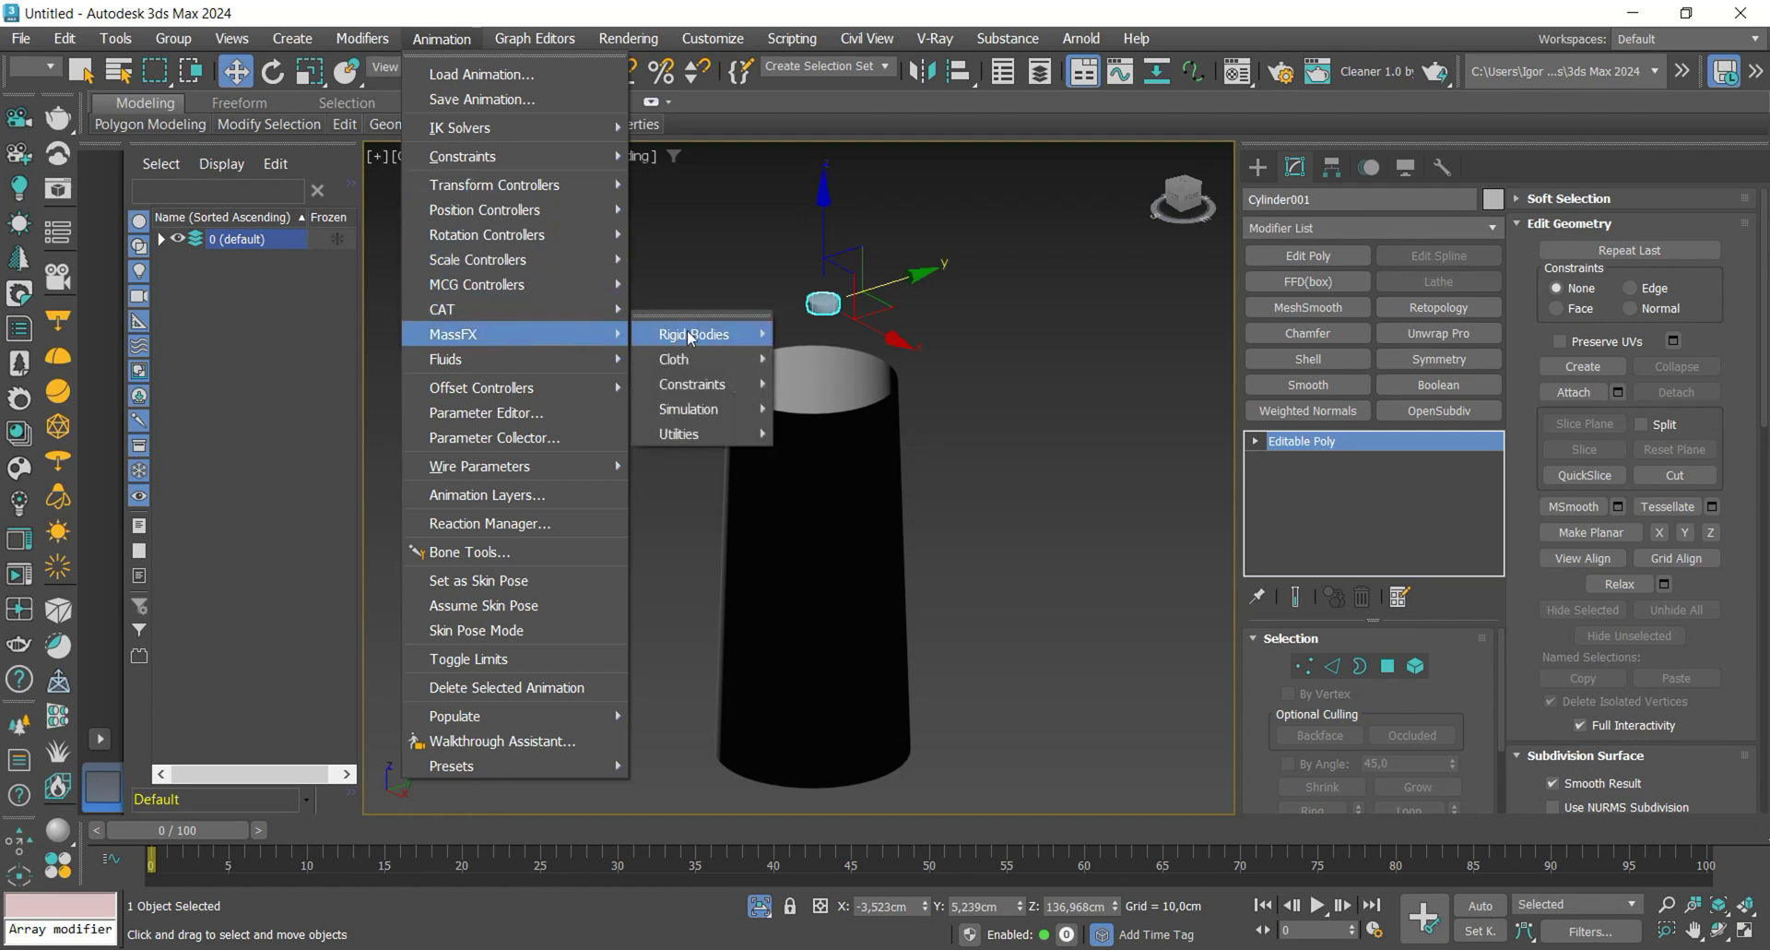
mouse_move(691, 338)
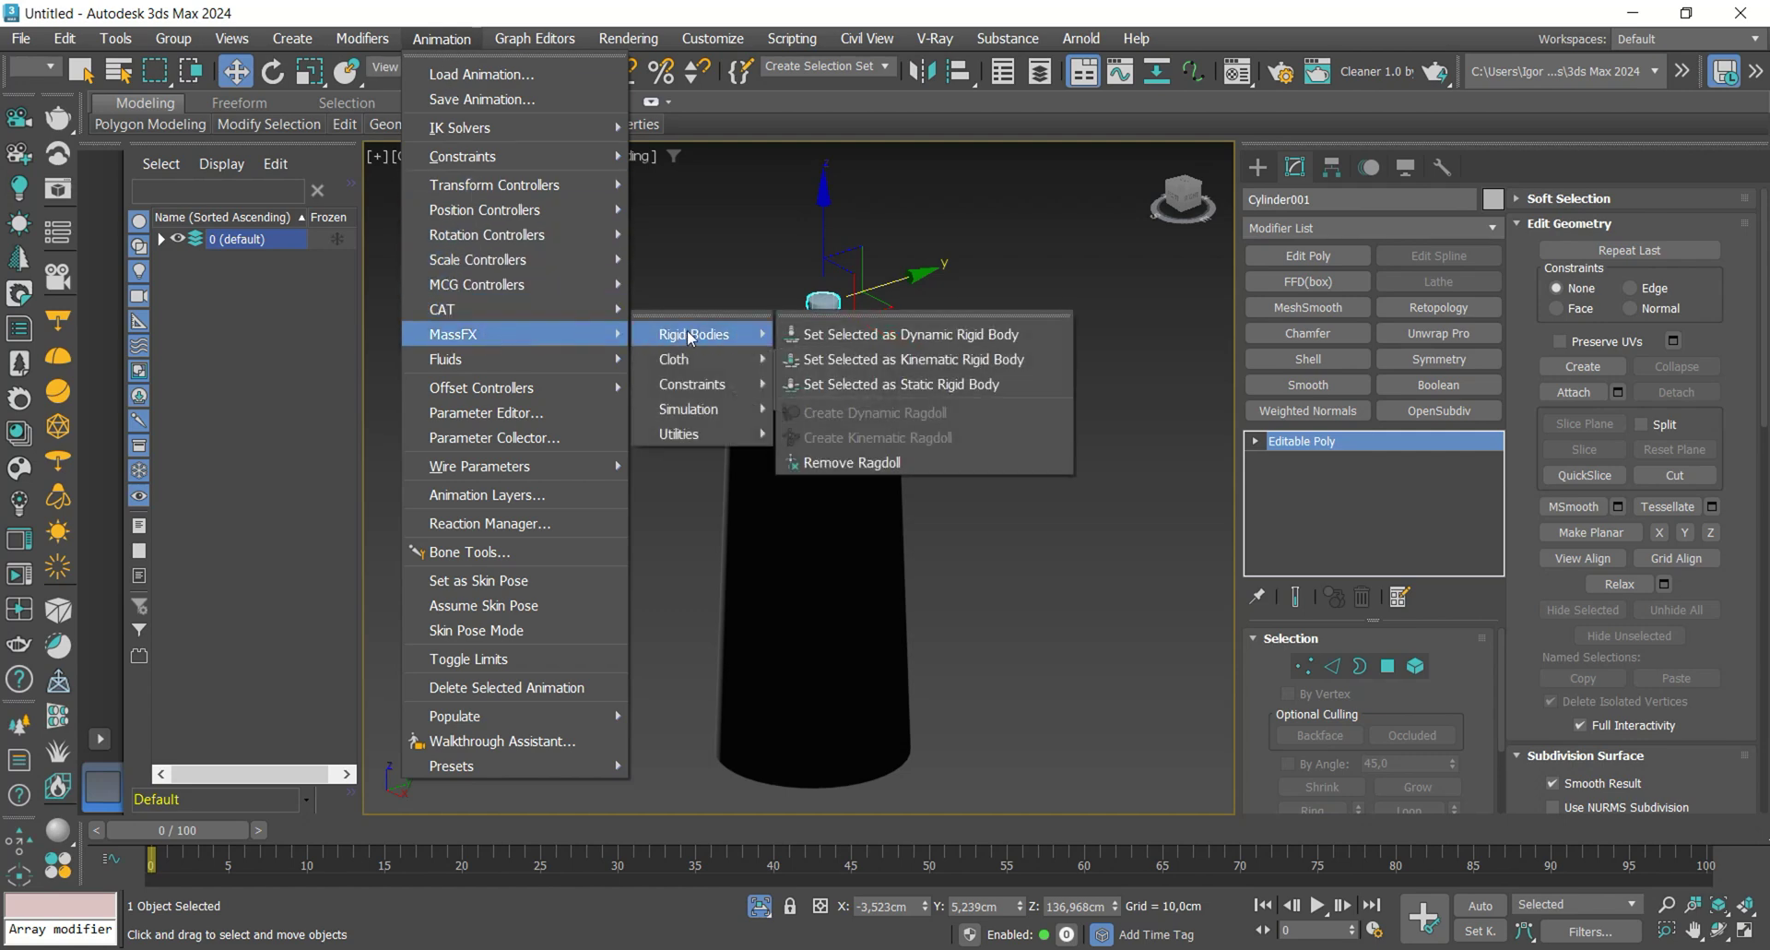
left_click(919, 335)
- Generate the pill's physical mesh from vertices and set the vertex limit to 256
scroll(1512, 650, "down", 3)
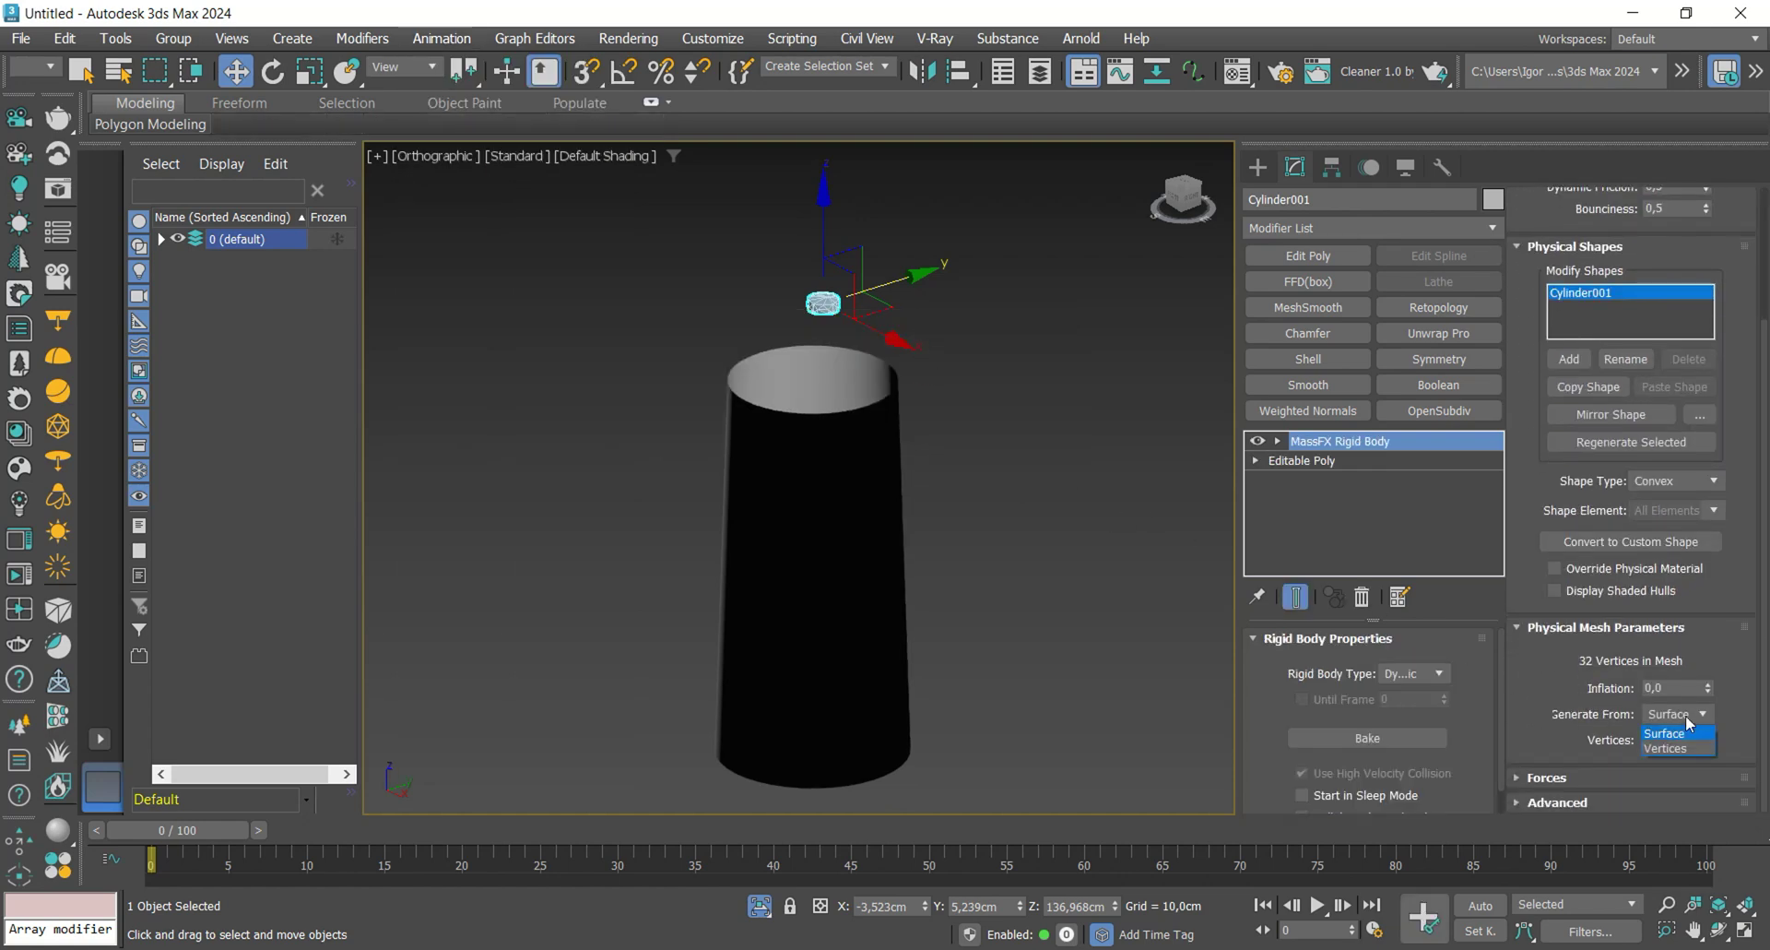
left_click(1669, 748)
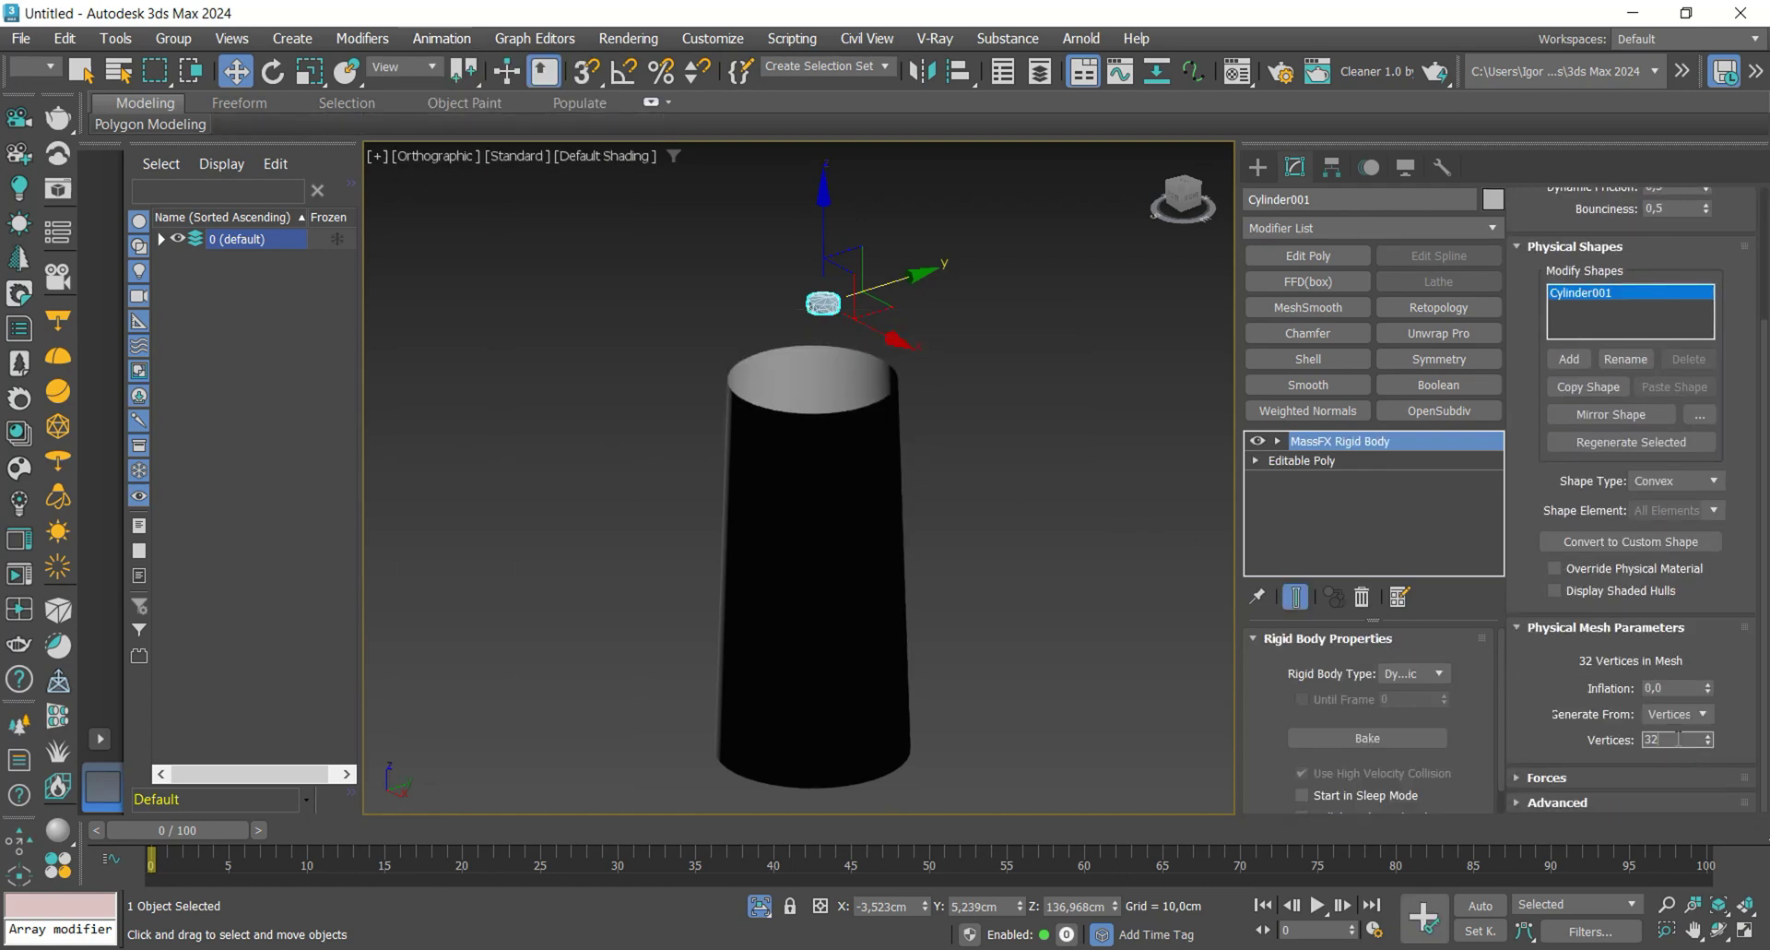
key("Return")
- Set the bottle as a MassFX static rigid body and change its shape type to Original
middle_click_drag(999, 549, 974, 516)
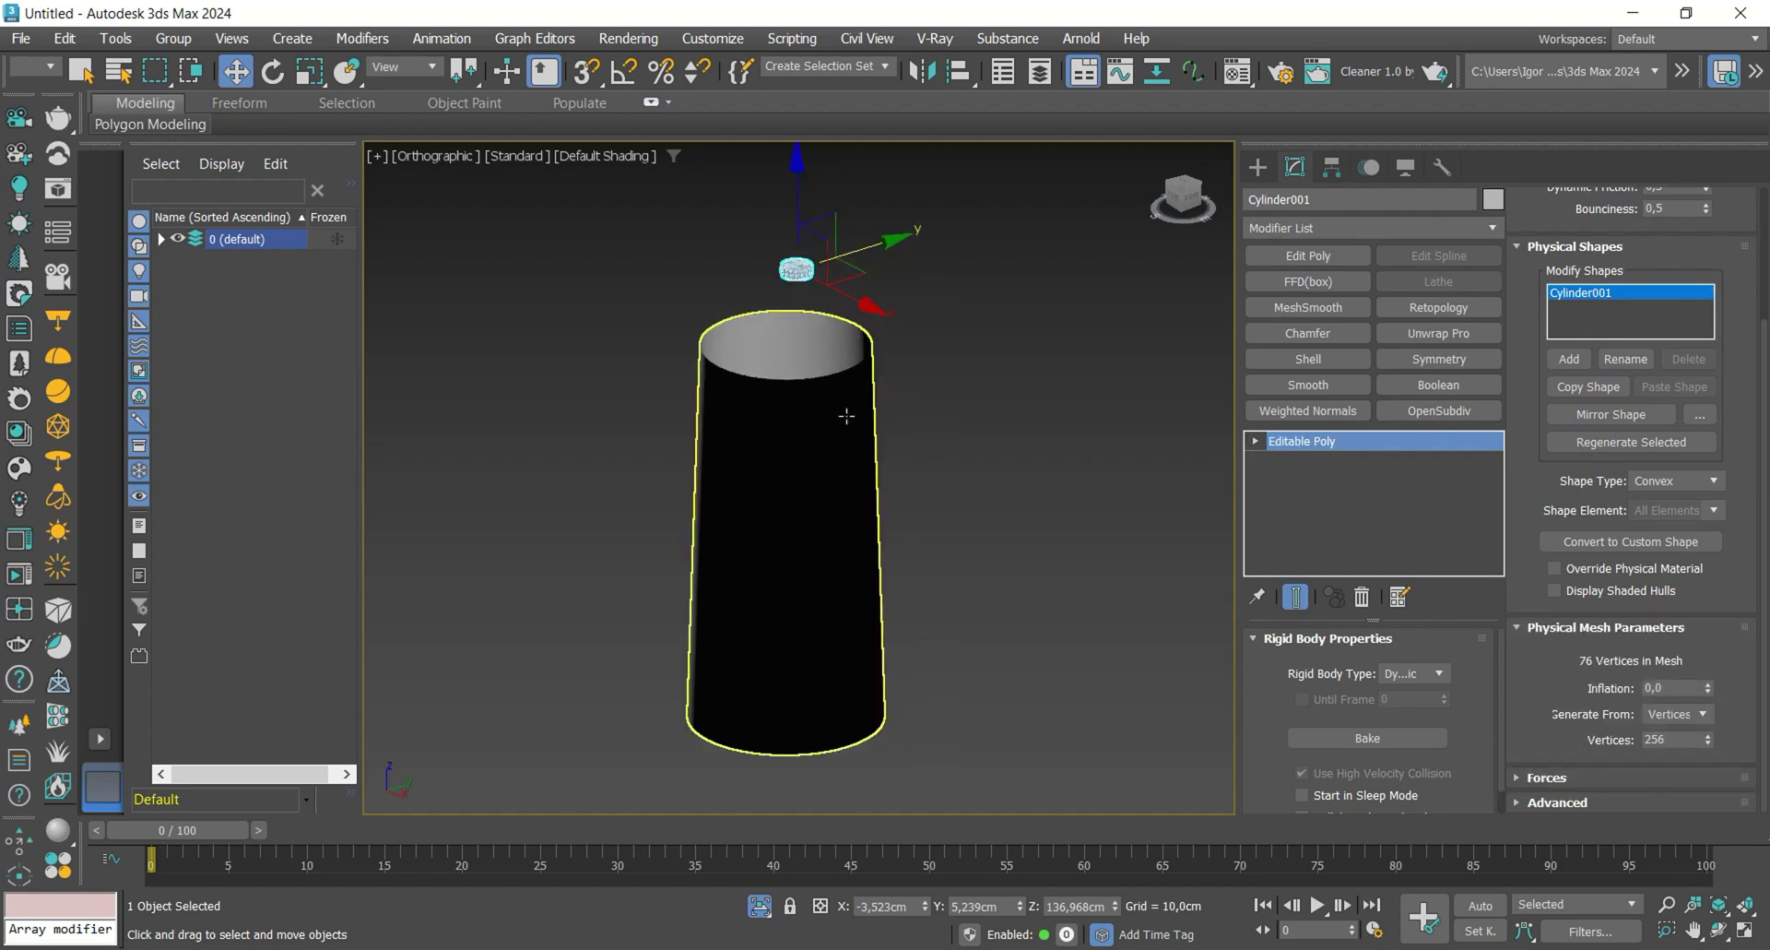
left_click(846, 419)
left_click(442, 39)
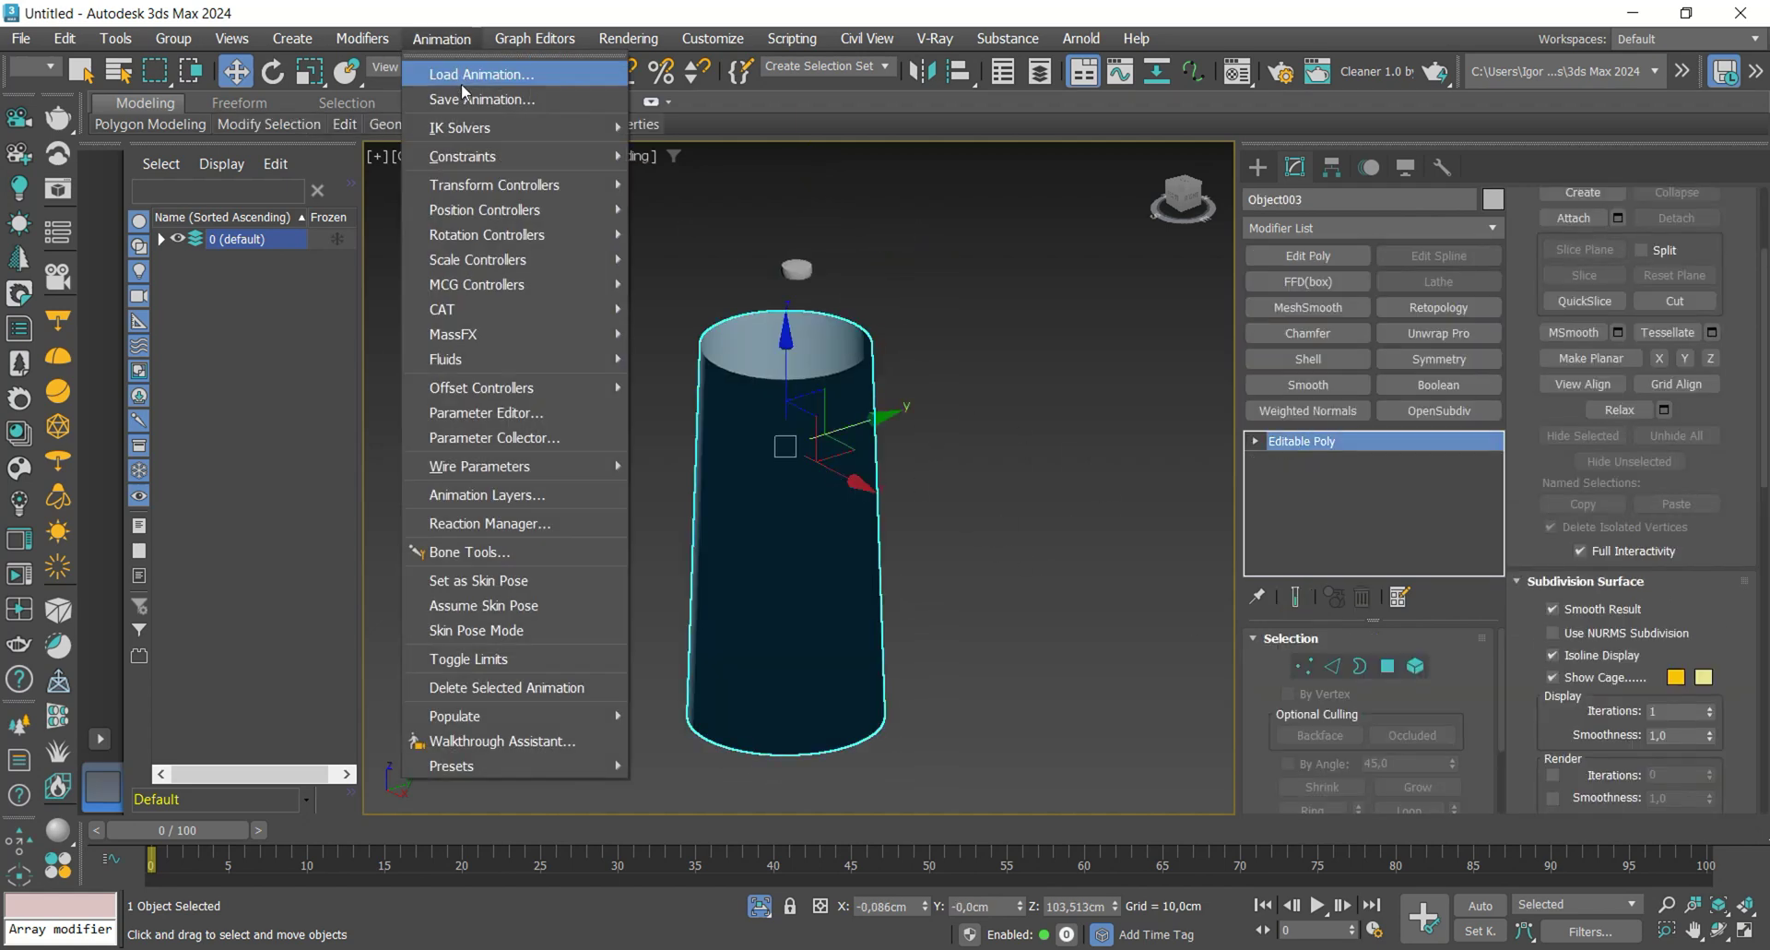
mouse_move(497, 314)
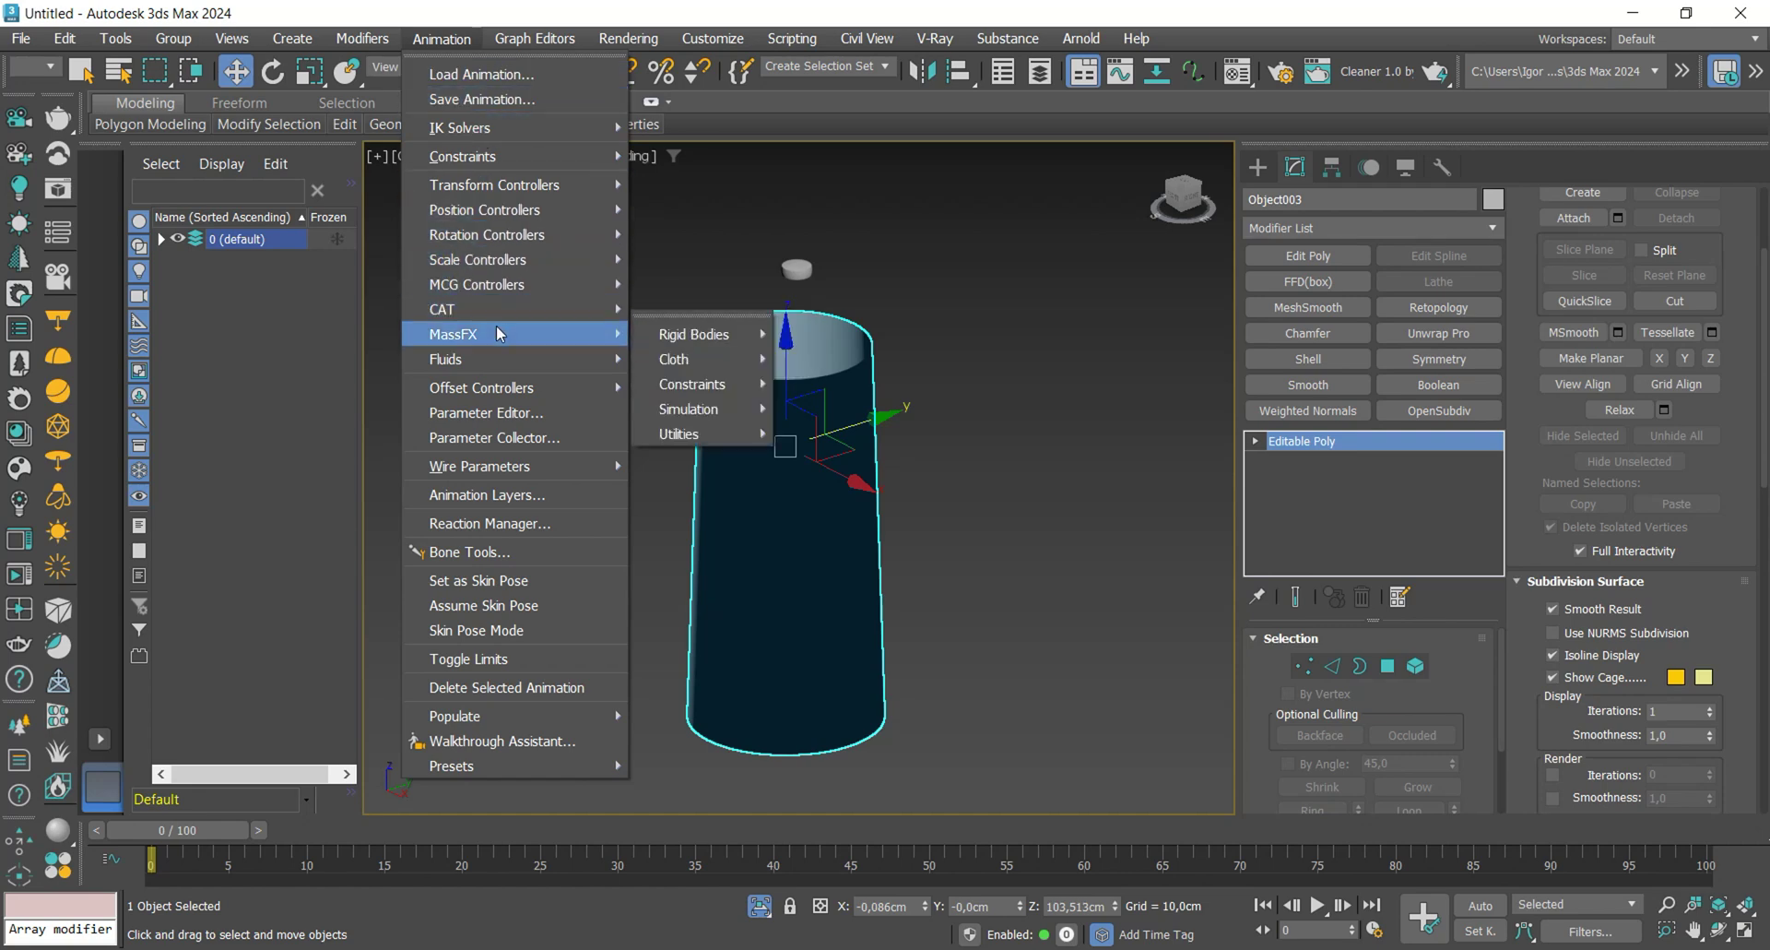
mouse_move(694, 334)
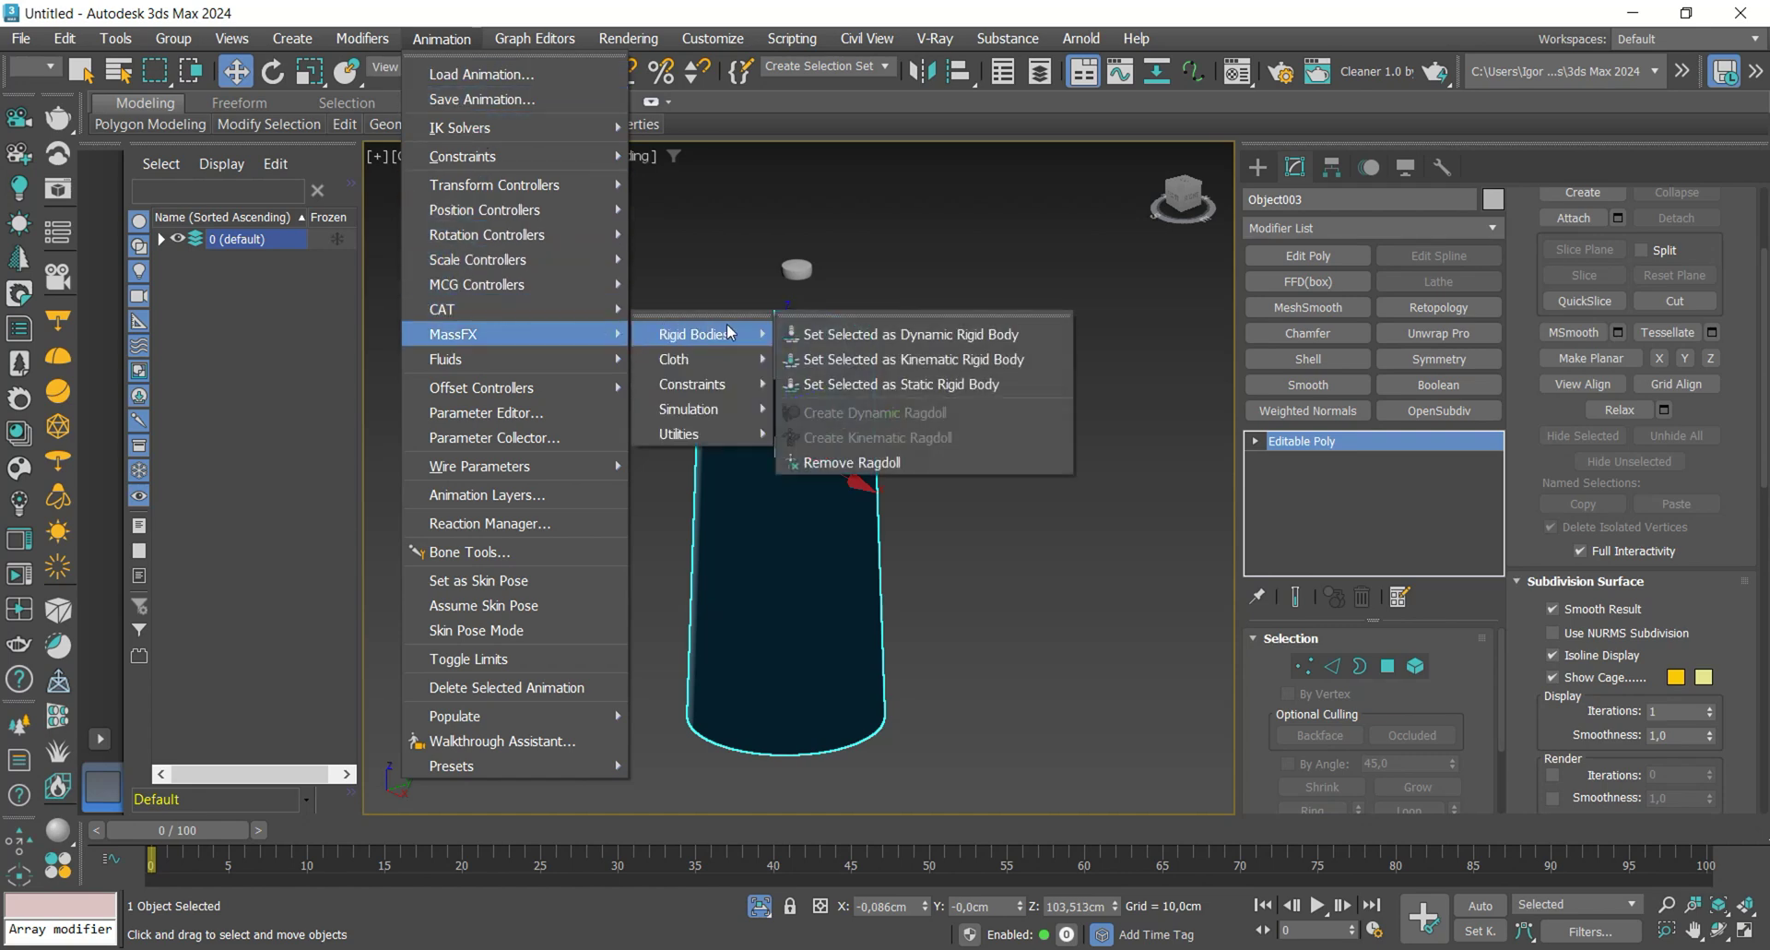
left_click(972, 384)
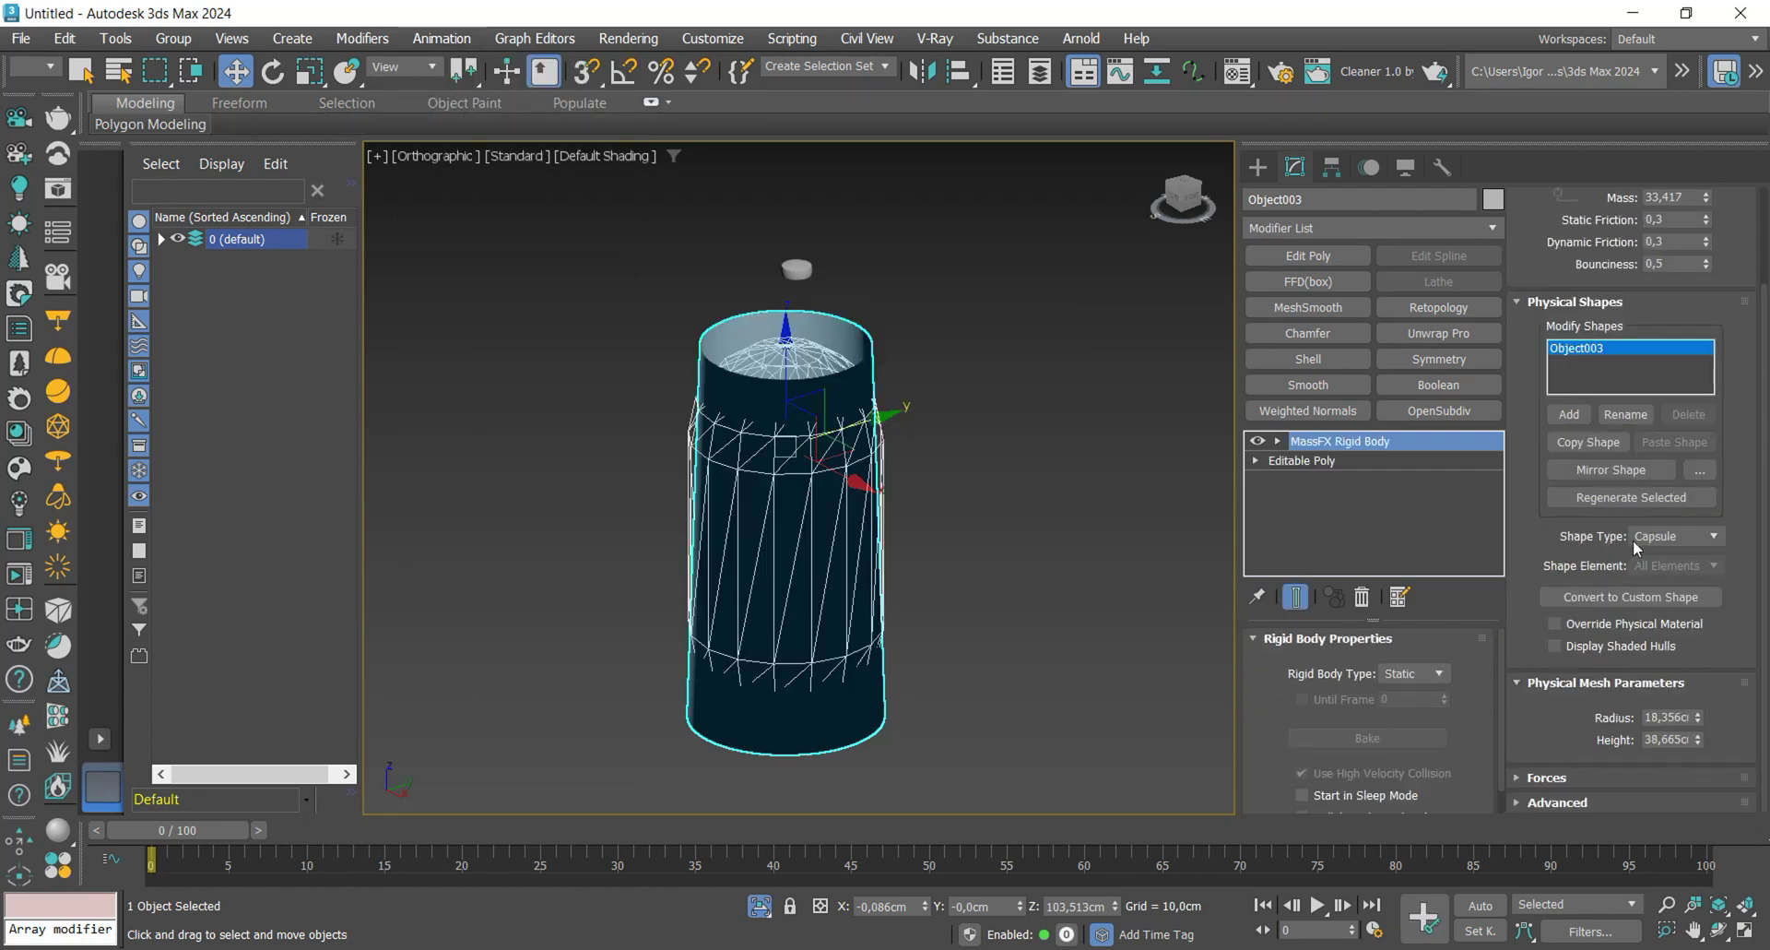
left_click(1681, 537)
left_click(1652, 627)
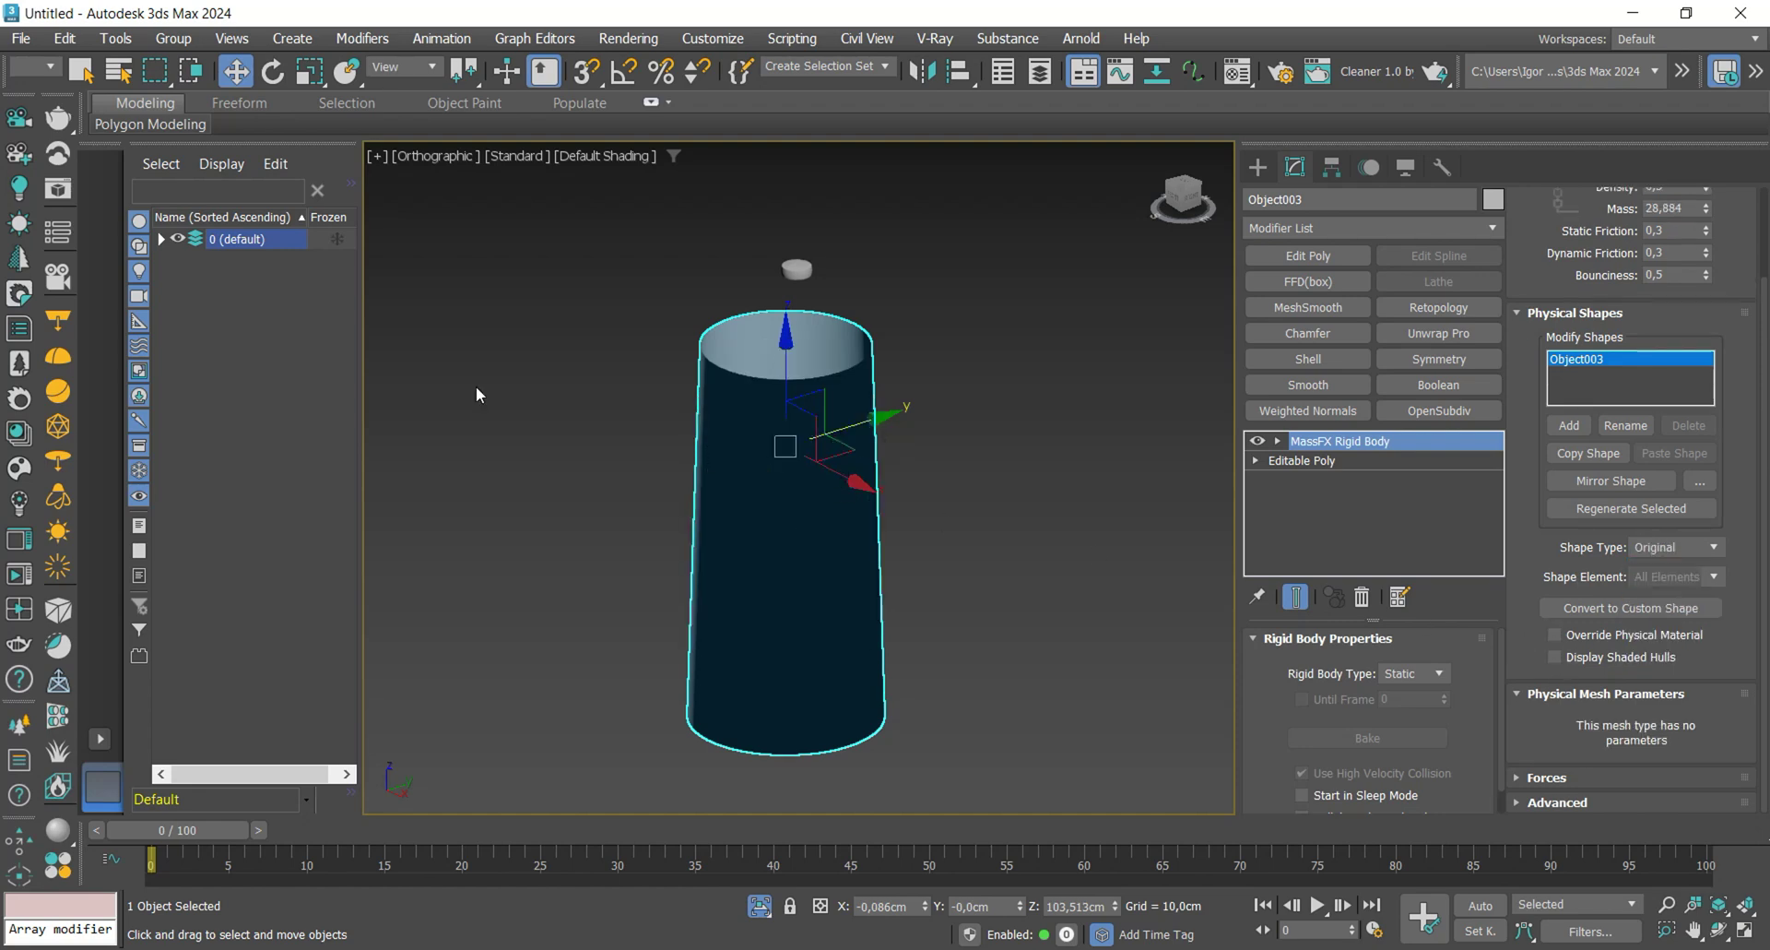
- Open the MassFX Tools and set the scene's Z-axis gravity acceleration to -60 cm
left_click(435, 38)
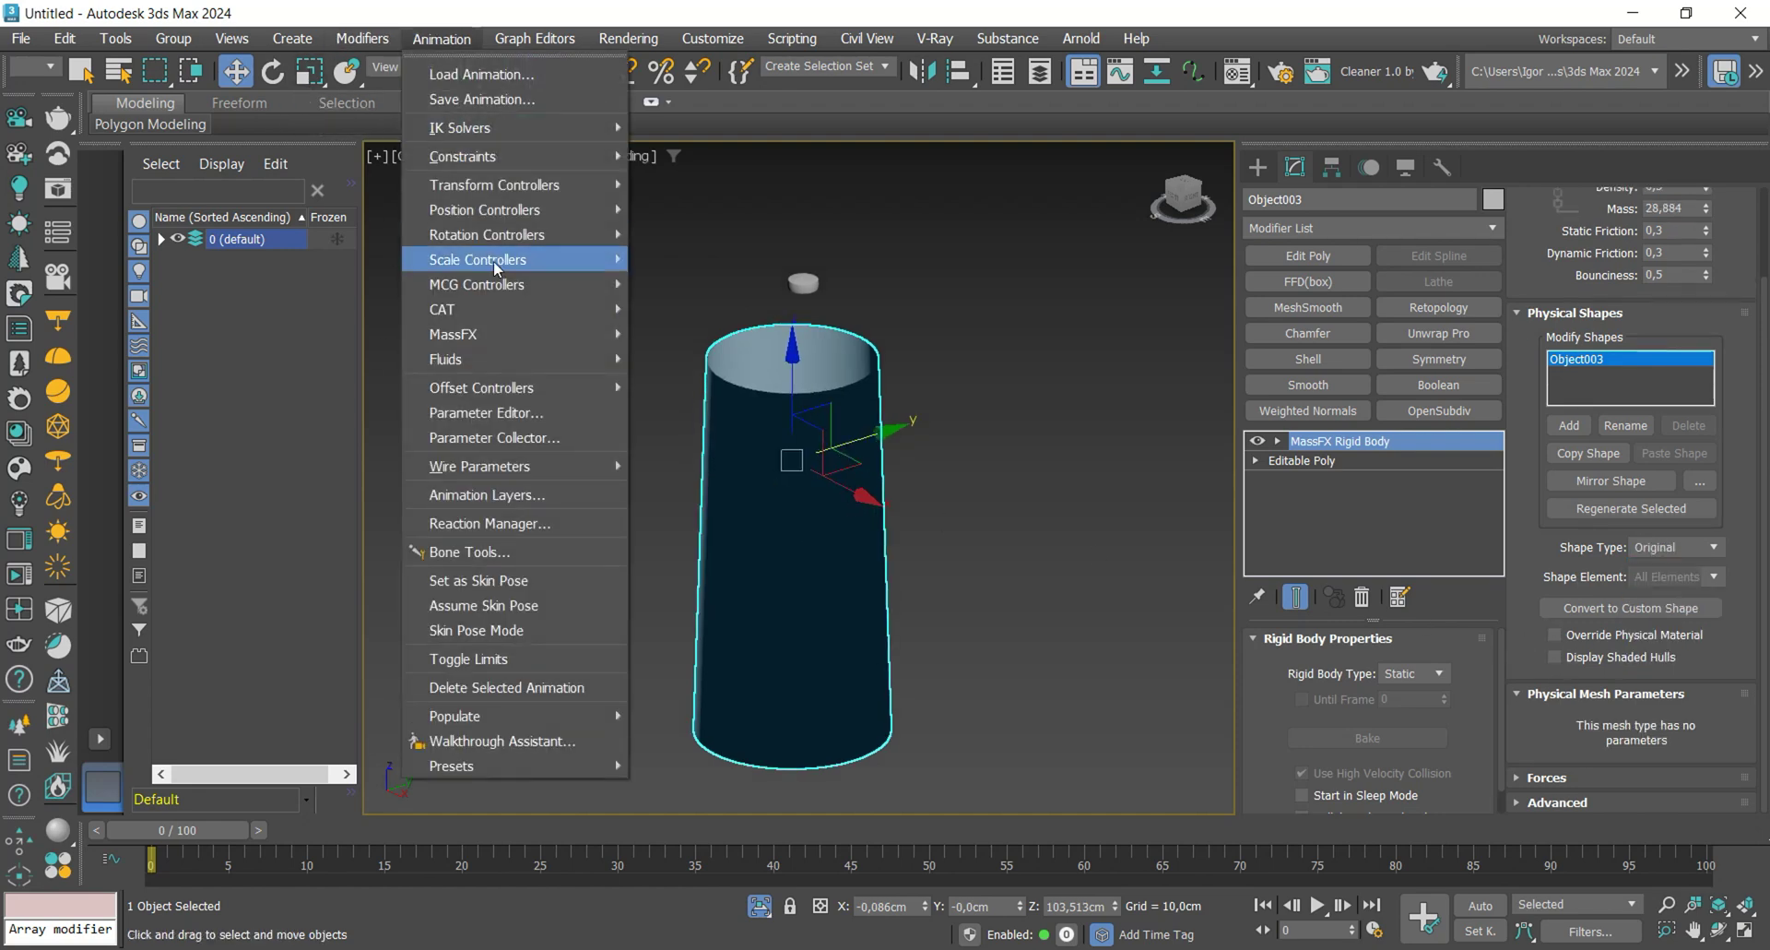
mouse_move(501, 334)
mouse_move(715, 438)
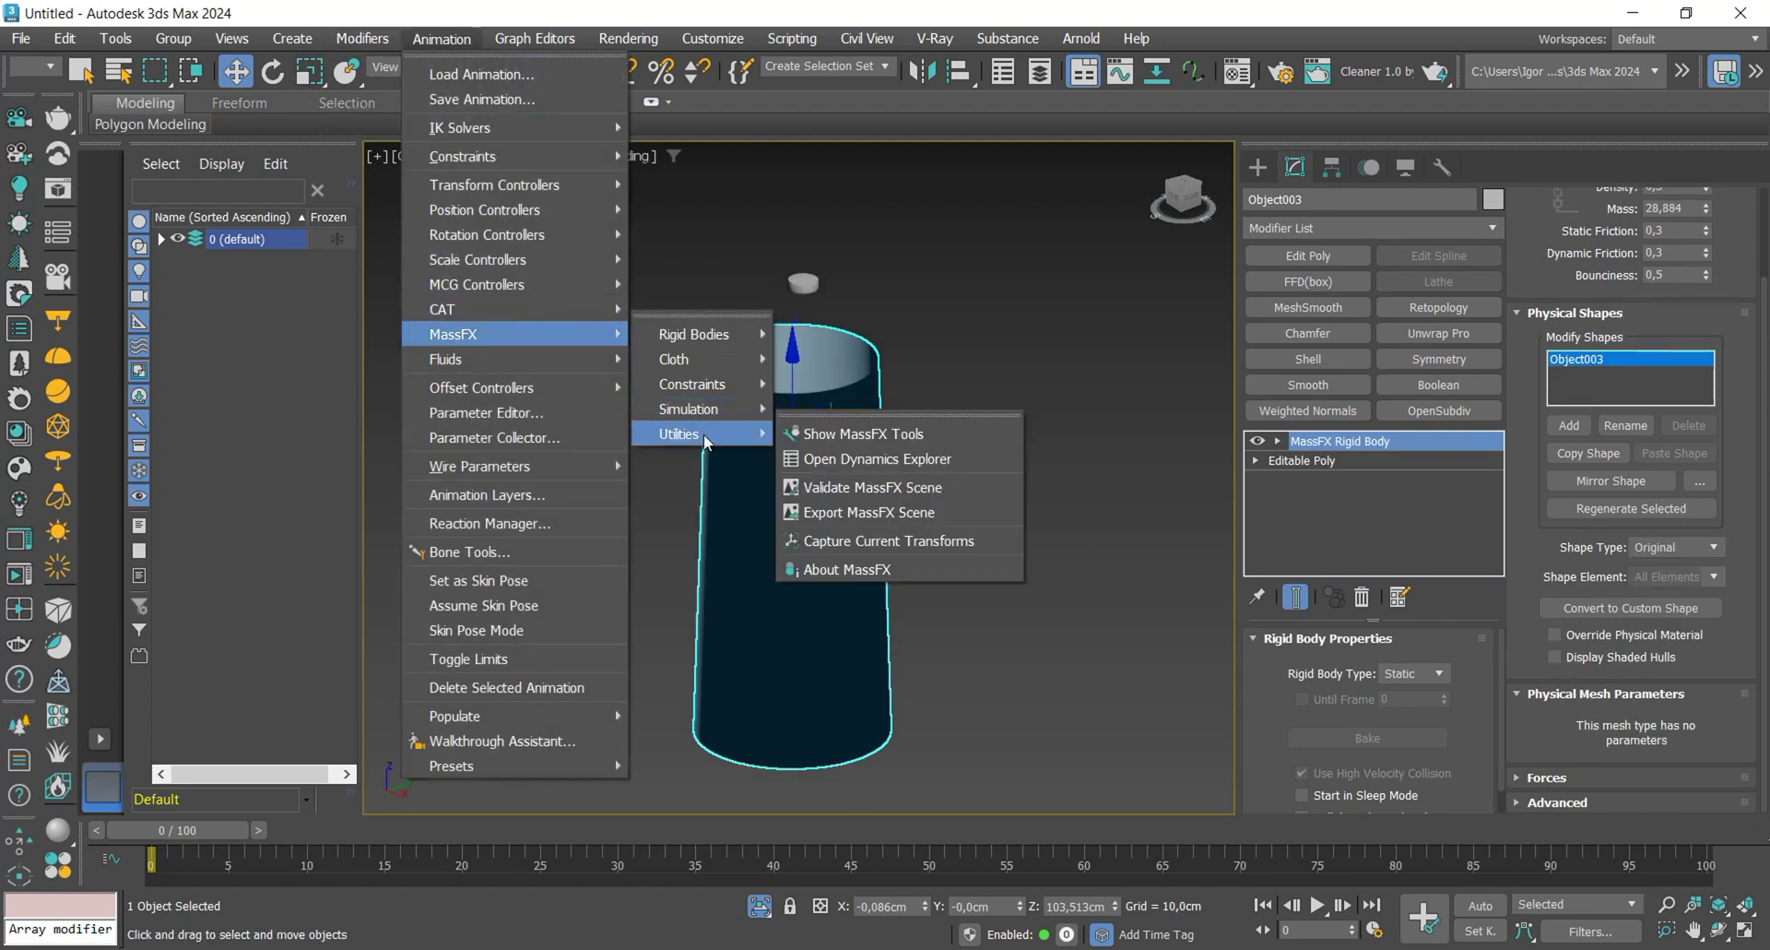
left_click(865, 437)
left_click_drag(410, 129, 383, 302)
middle_click_drag(646, 409, 680, 368)
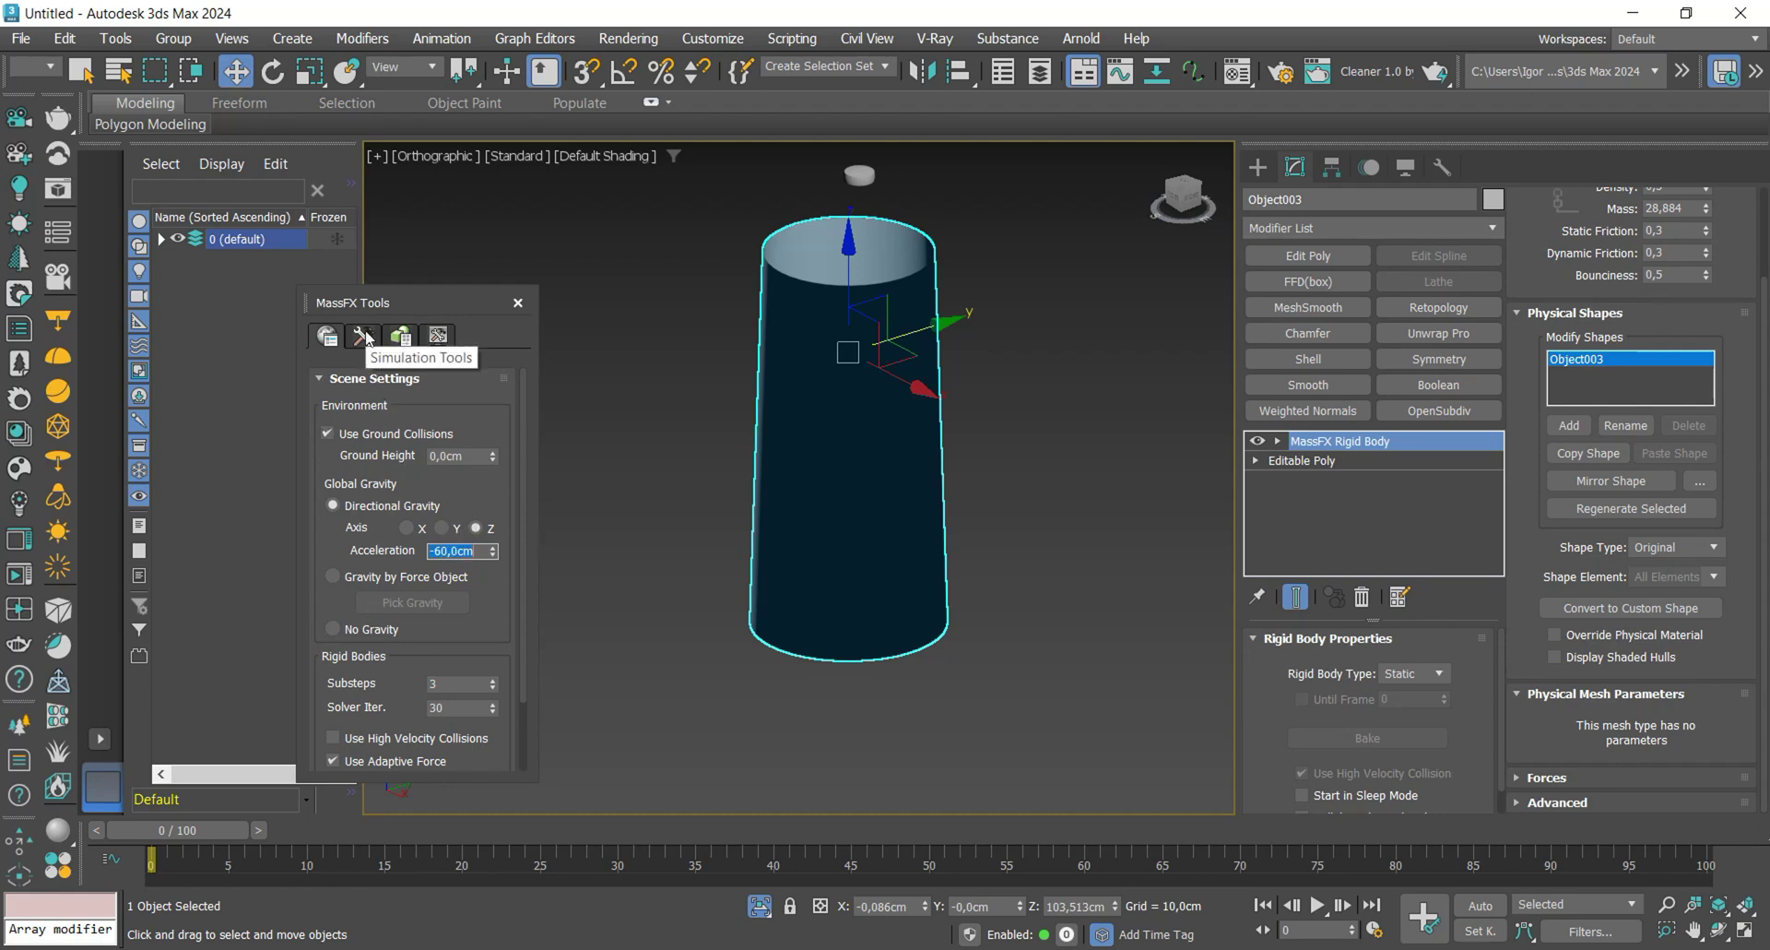
- Review the simulation, rigid body and display options in the MassFX Tools
left_click(365, 337)
left_click(411, 337)
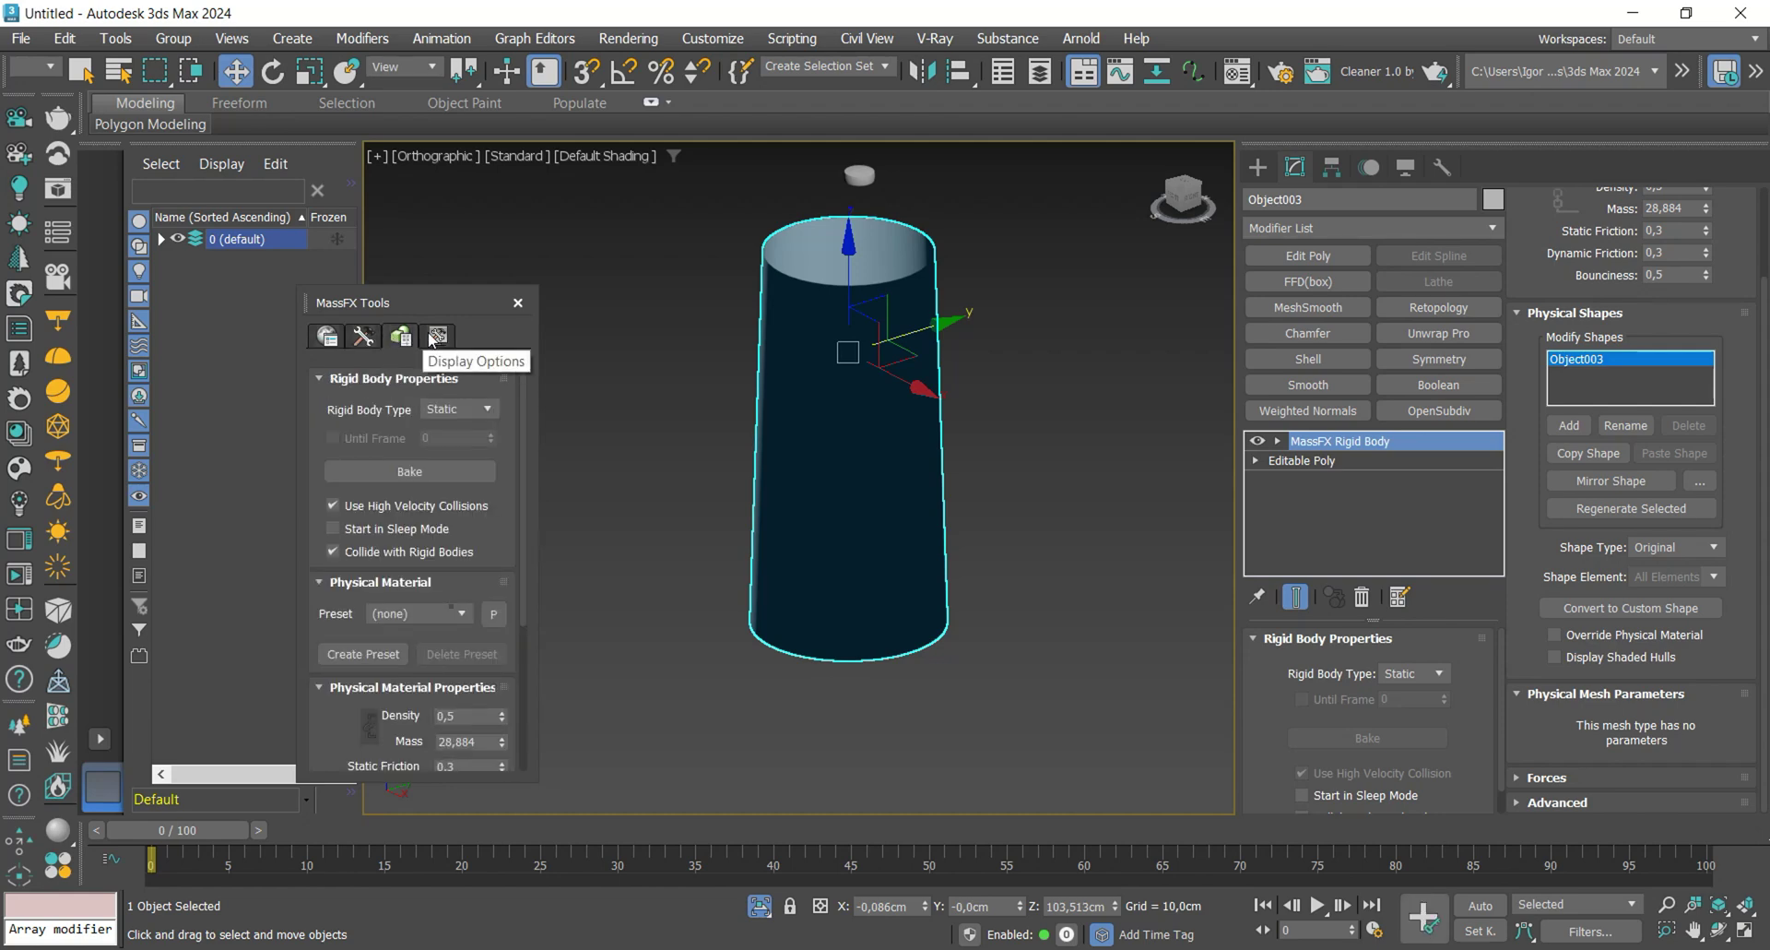
scroll(522, 479, "down", 5)
scroll(531, 441, "up", 5)
left_click(450, 336)
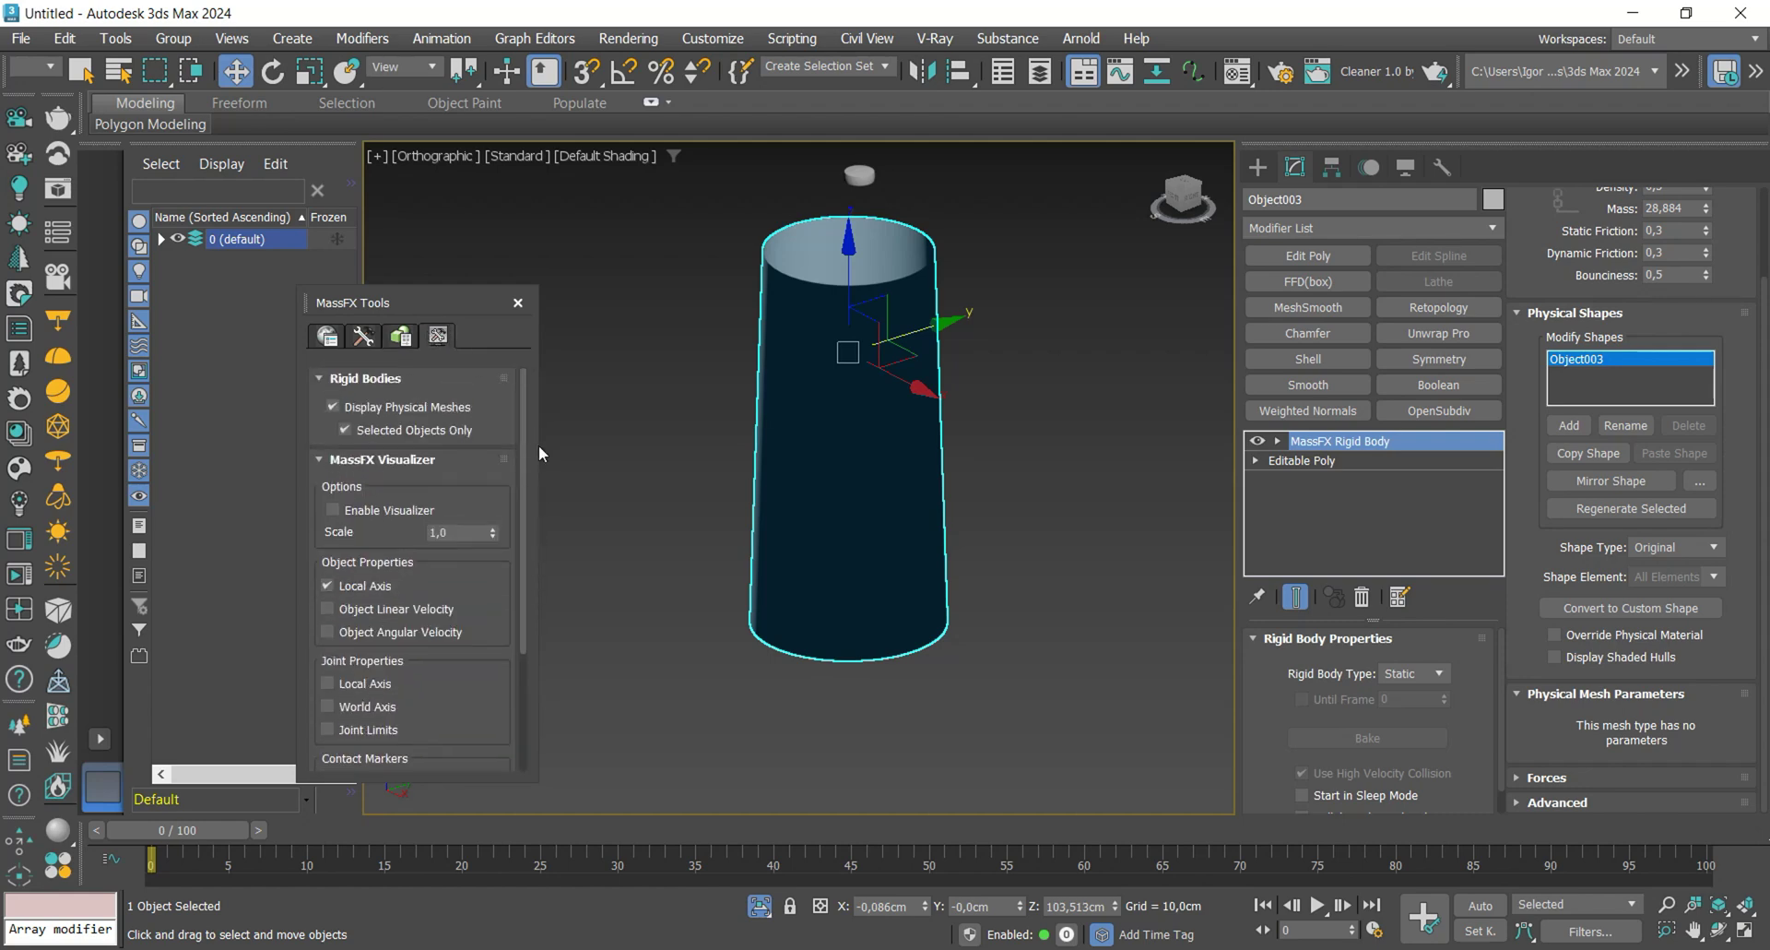
left_click(328, 338)
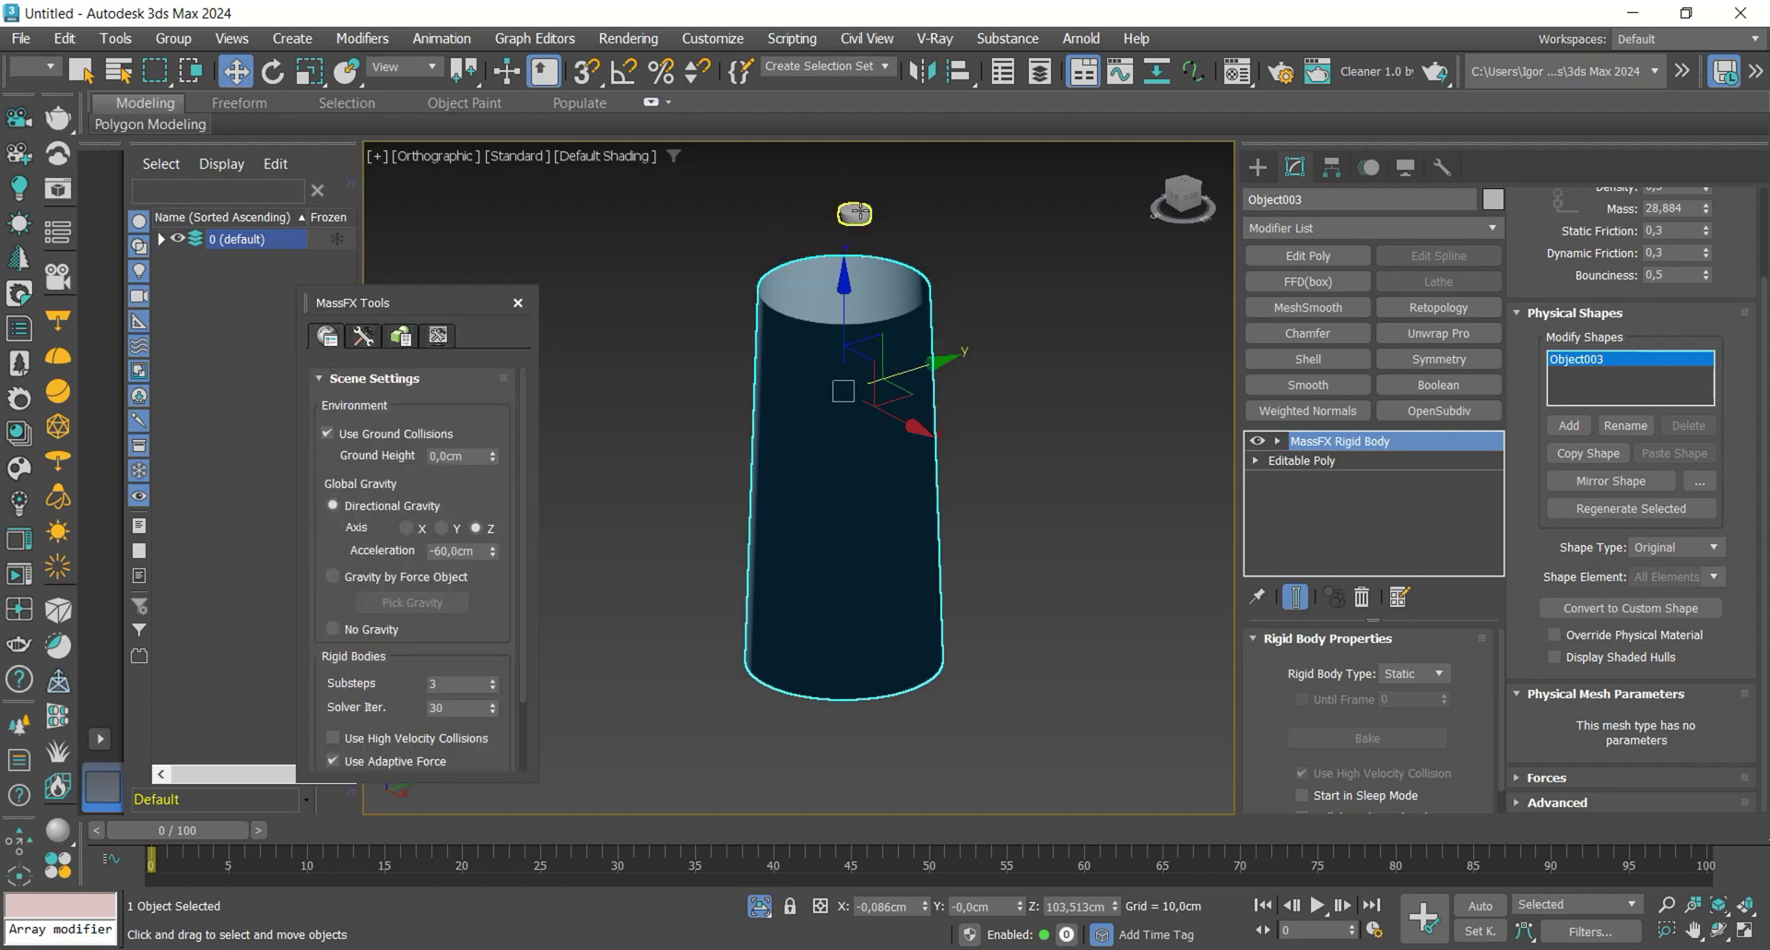
- Set the pill's physical mesh inflation to 0.5 and run the MassFX simulation to drop the pill into the bottle
left_click(850, 206)
scroll(852, 201, "up", 5)
scroll(852, 200, "down", 3)
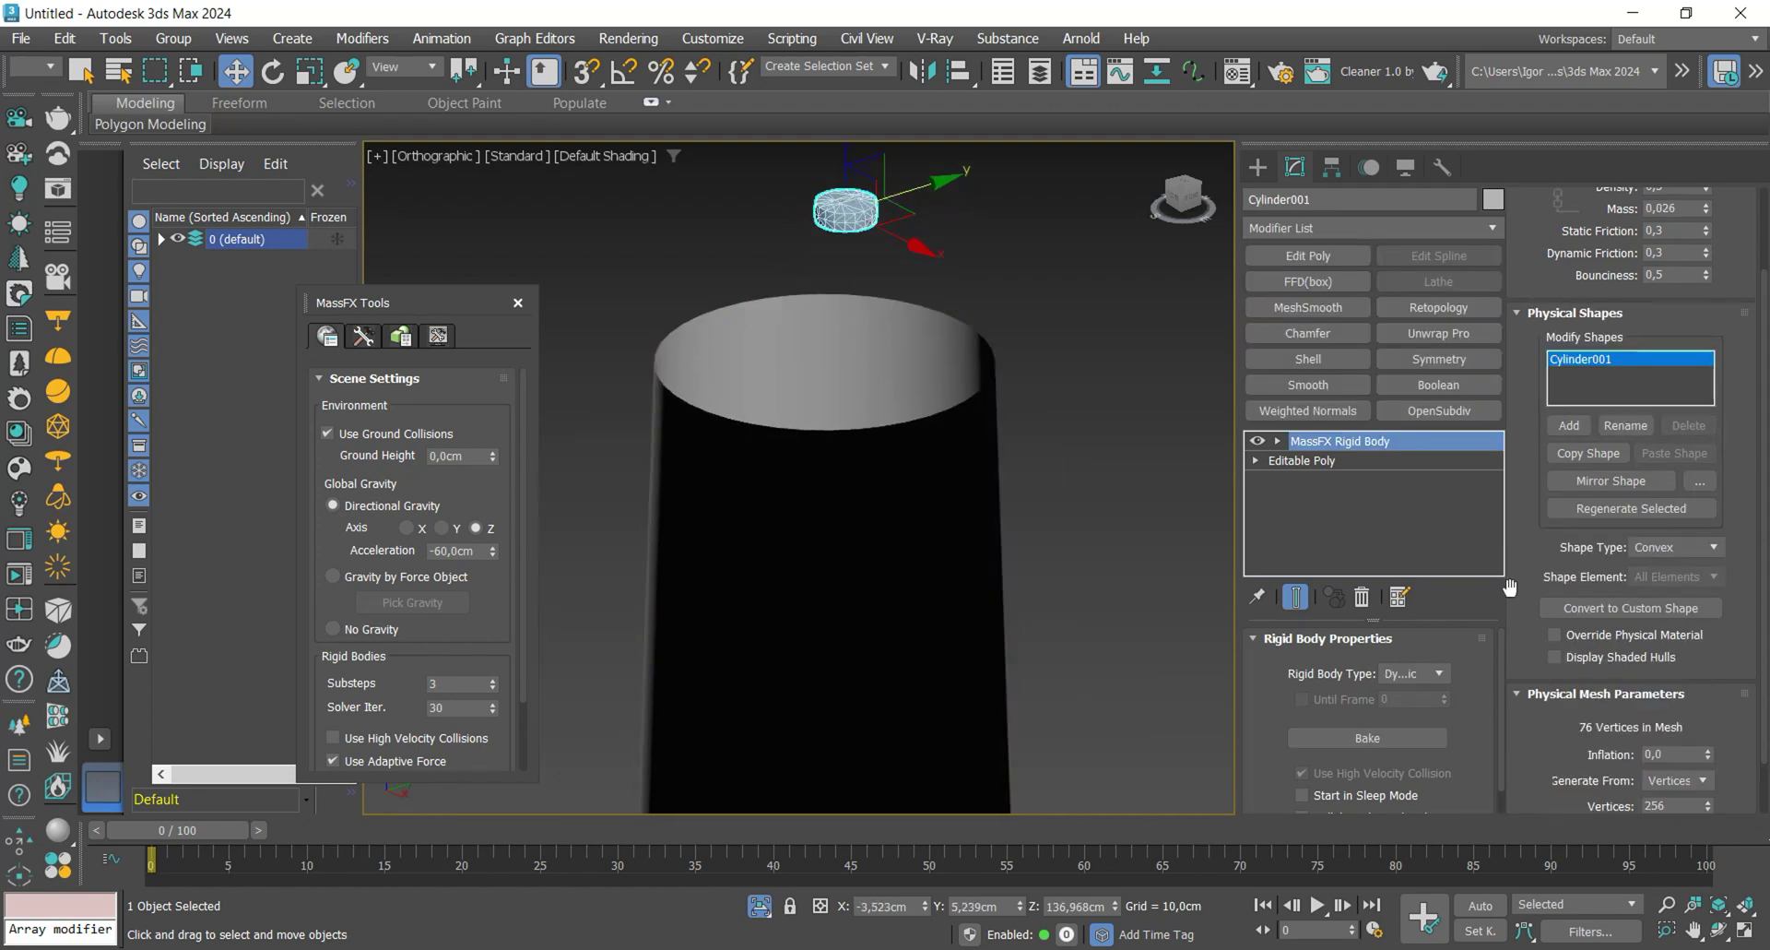
scroll(1517, 598, "down", 2)
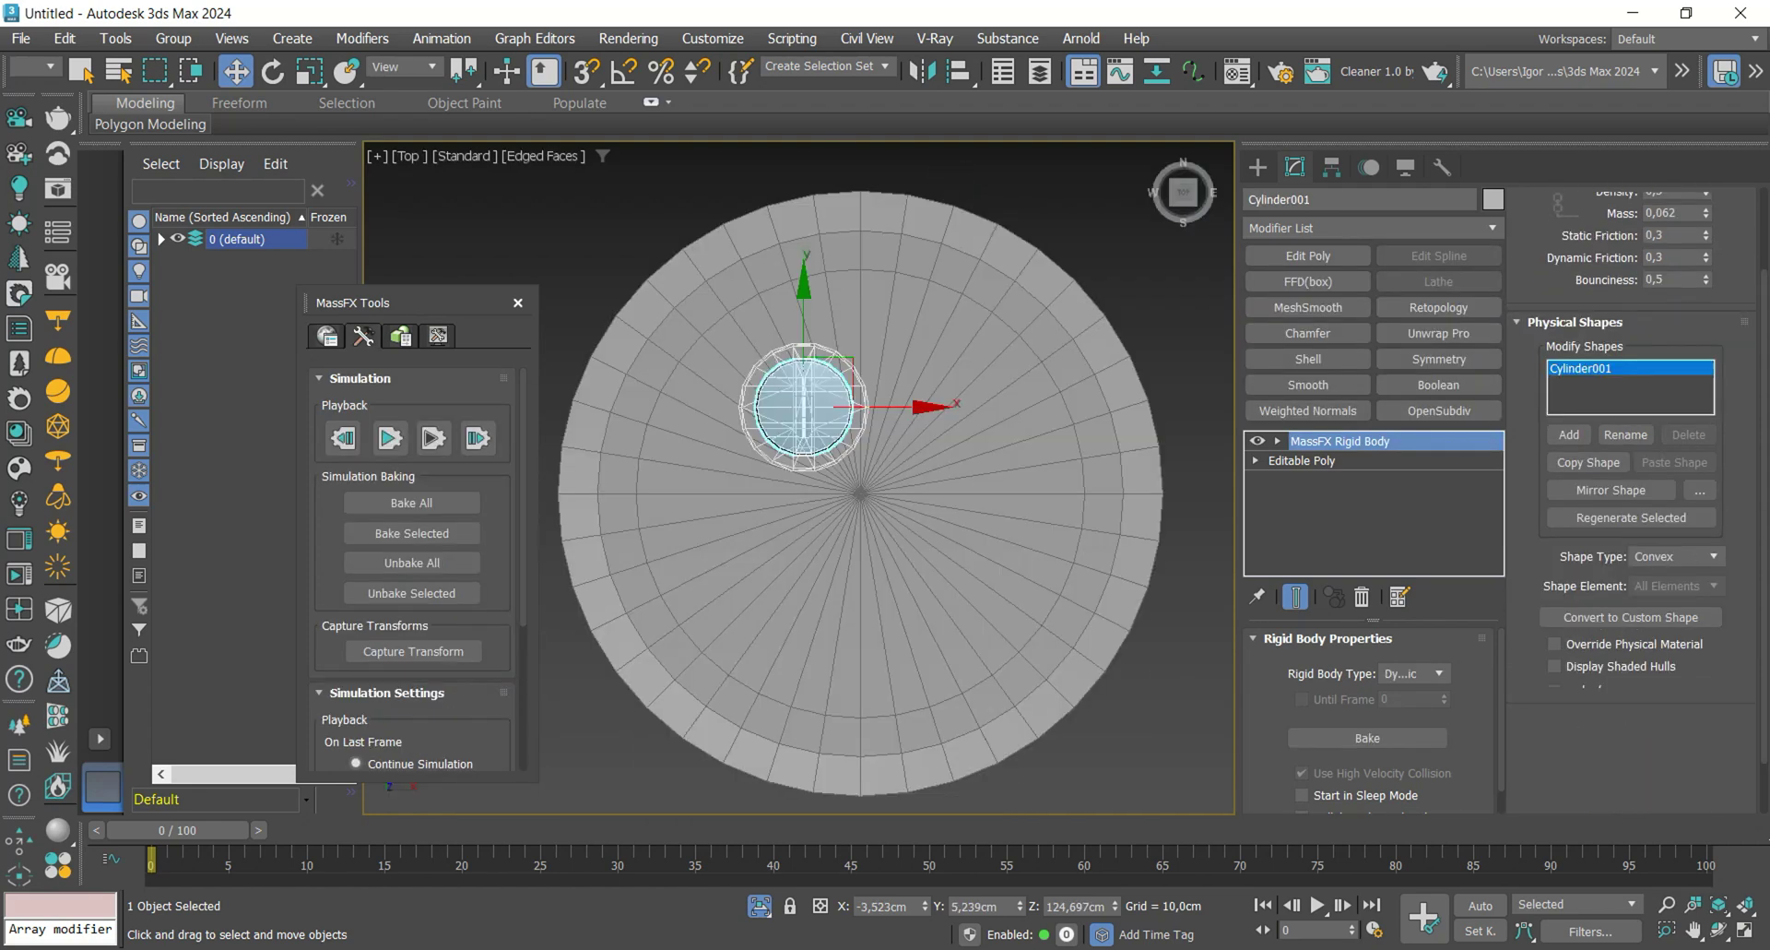
scroll(885, 479, "down", 3)
middle_click_drag(885, 571, 886, 361, "alt")
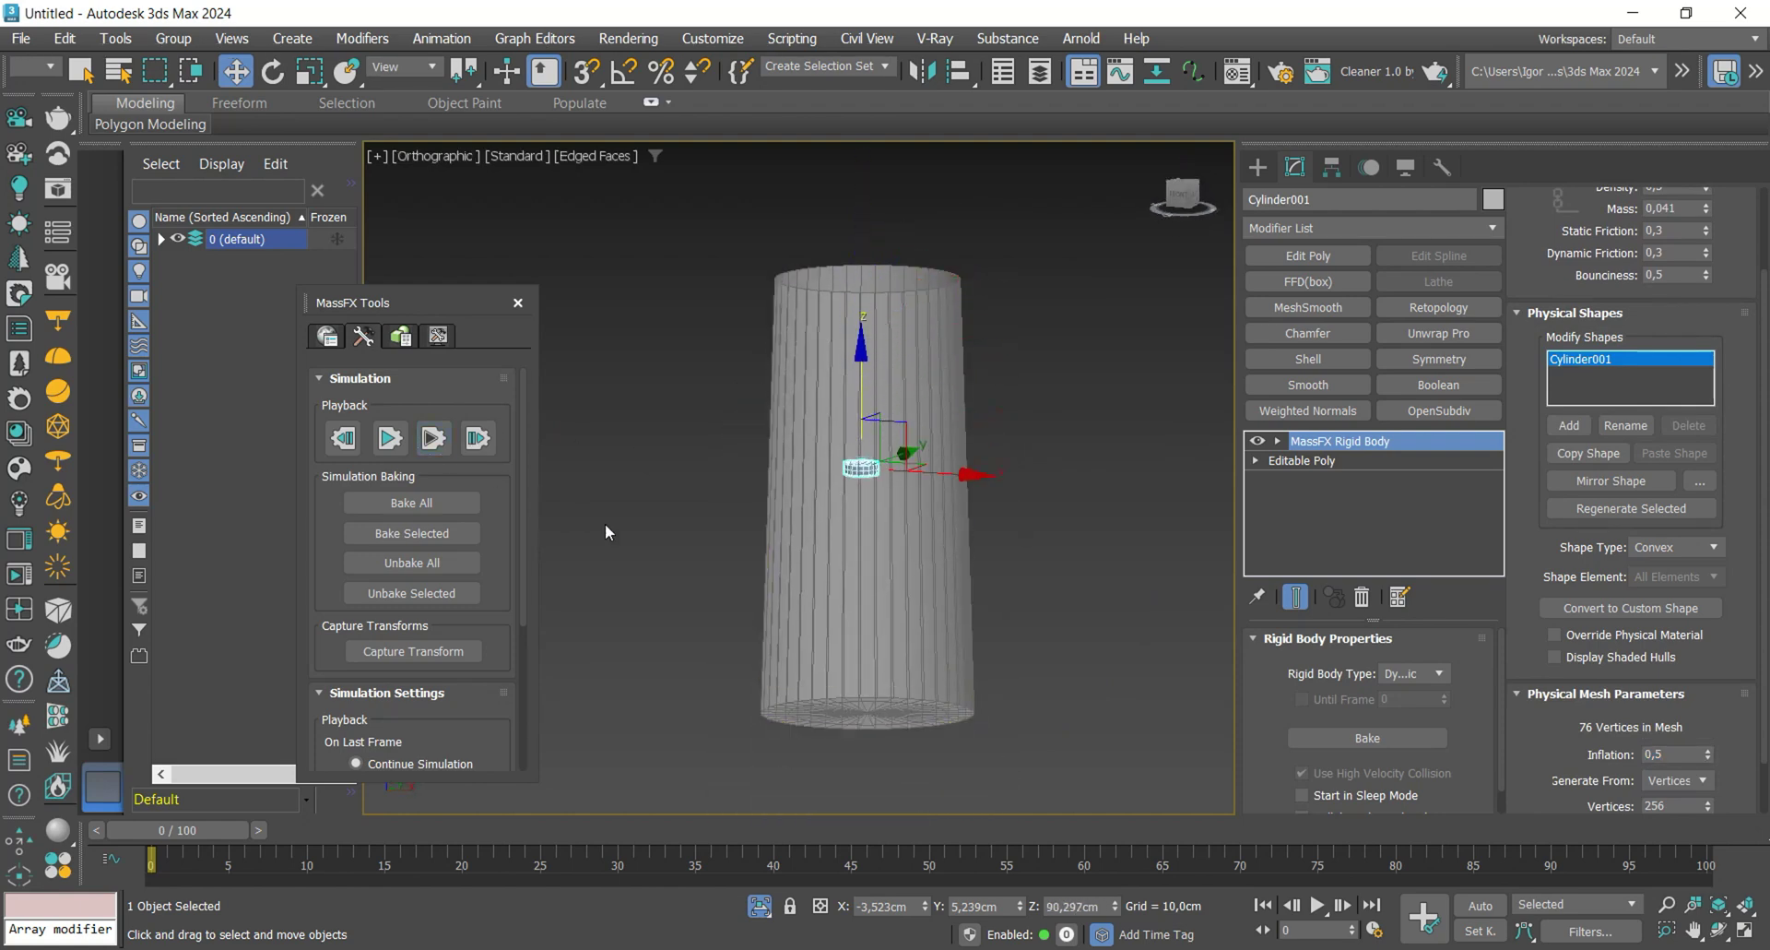
left_click(427, 443)
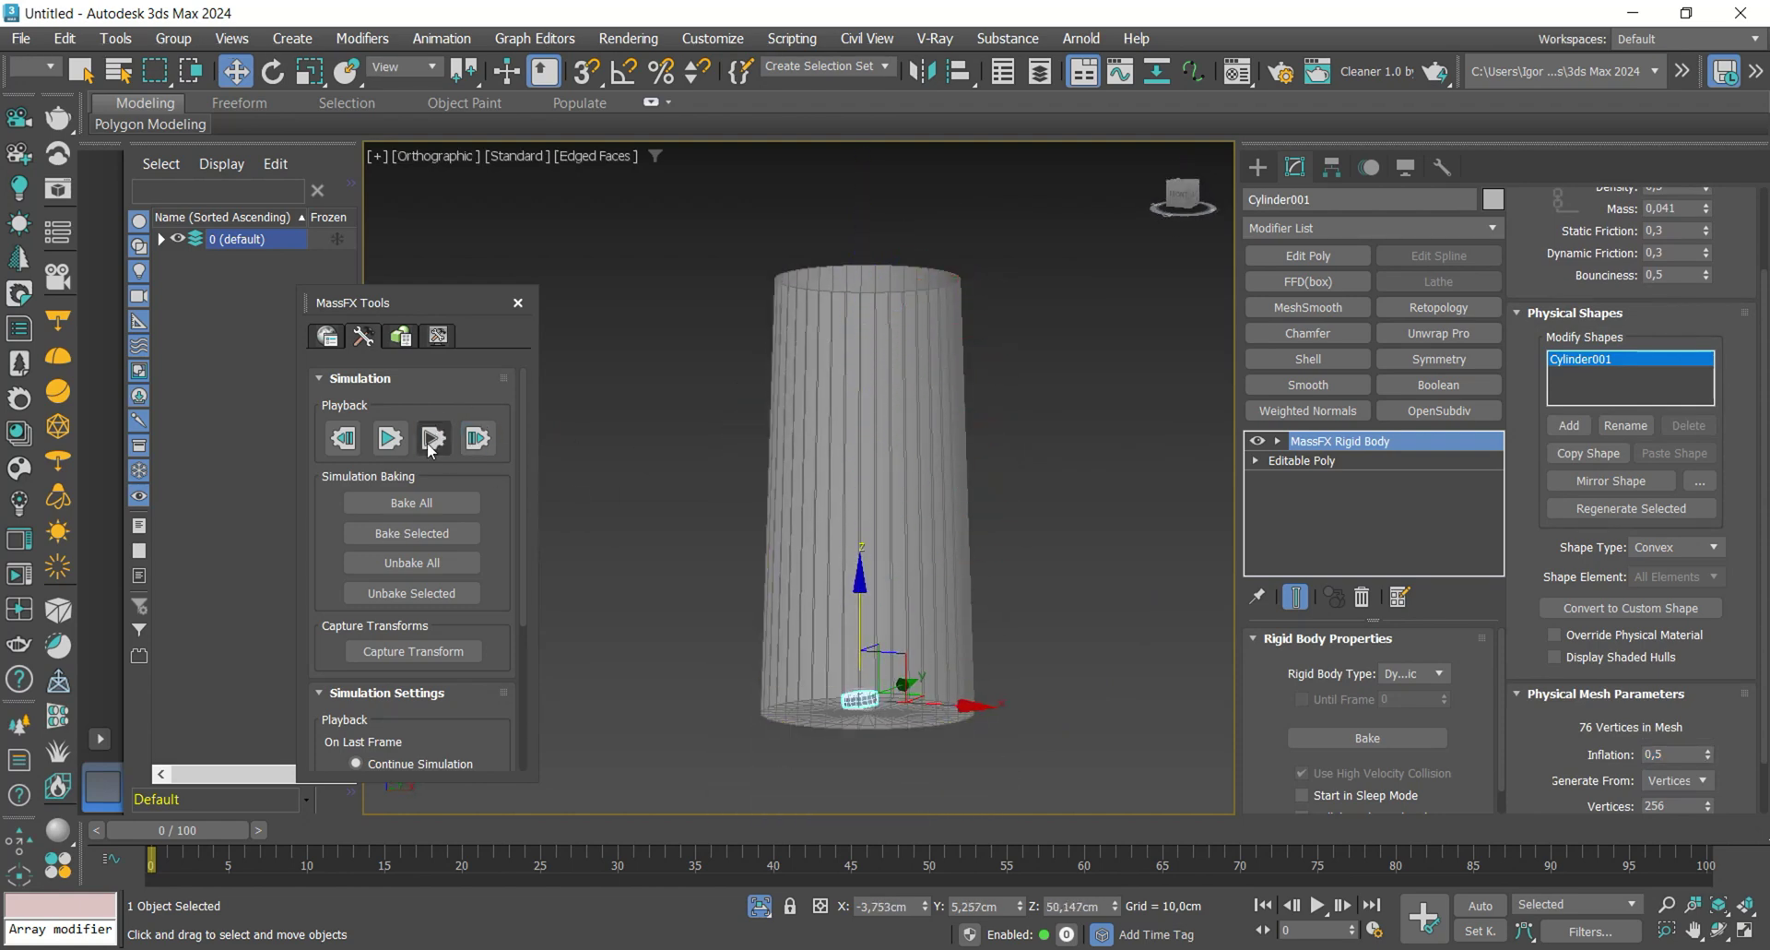
- Reset the simulation and place one copy of the pill beside the original above the bottle opening, working in the top view
left_click(343, 451)
middle_click_drag(877, 345, 867, 546)
key("t")
key("z")
scroll(841, 405, "down", 5)
middle_click_drag(843, 410, 837, 402)
mouse_move(837, 403)
left_mouse_down()
mouse_move(844, 318)
mouse_move(756, 413)
left_mouse_up()
key("Return")
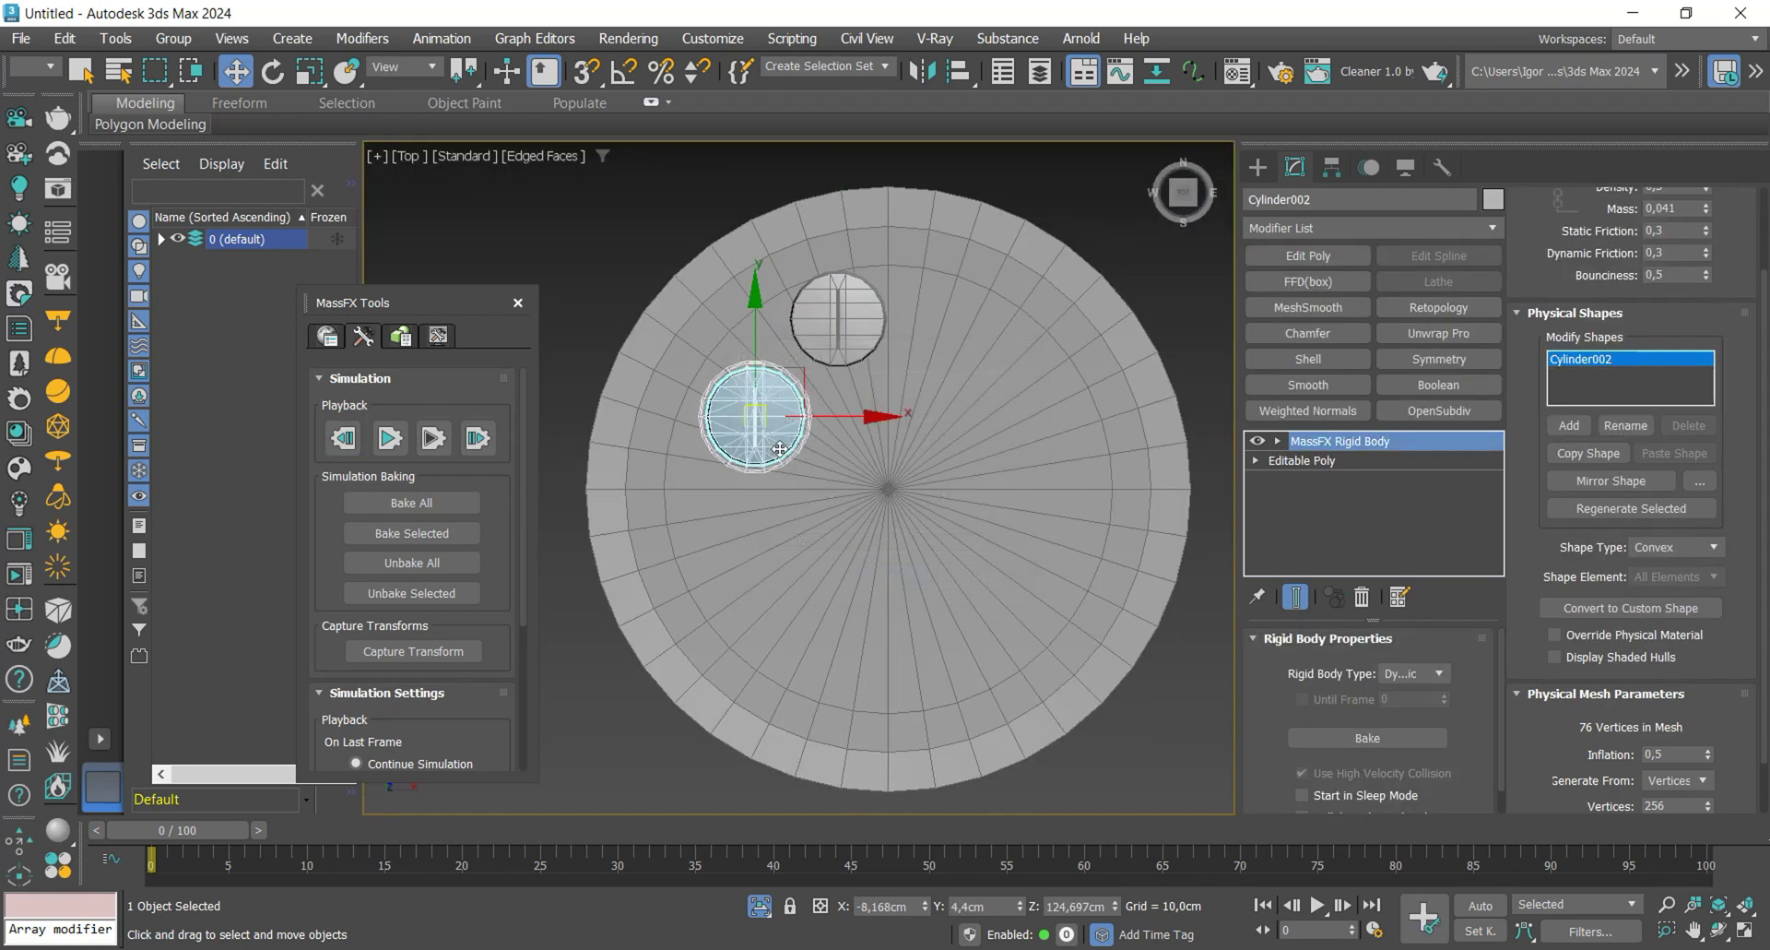
- Add six more pill copies spread out across the bottle opening
mouse_move(766, 418)
left_mouse_down("shift")
mouse_move(768, 542)
mouse_move(844, 636)
mouse_move(956, 543)
mouse_move(998, 394)
mouse_move(1040, 531)
mouse_move(999, 653)
left_mouse_up("shift")
key("Return")
key("Return")
key("Return")
key("Return")
key("Return")
key("Return")
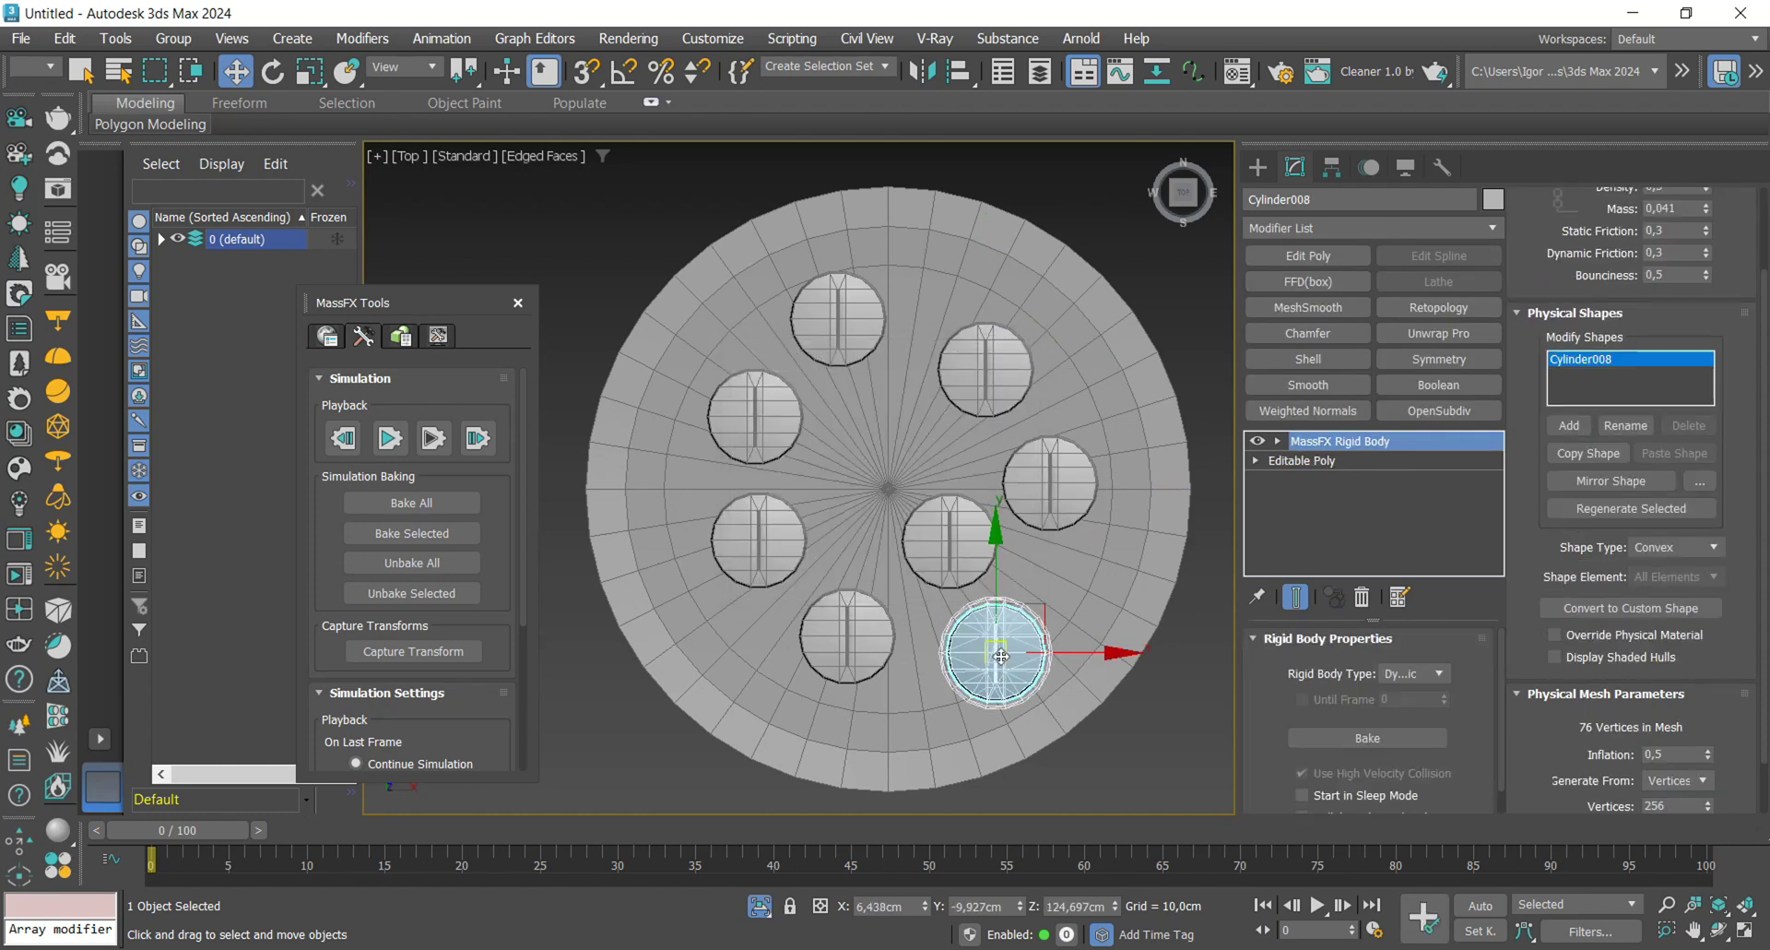
- Shift the middle pill and the pills near the opening's front edge inward to even out their spacing
left_click_drag(954, 569, 904, 487)
left_click(978, 590)
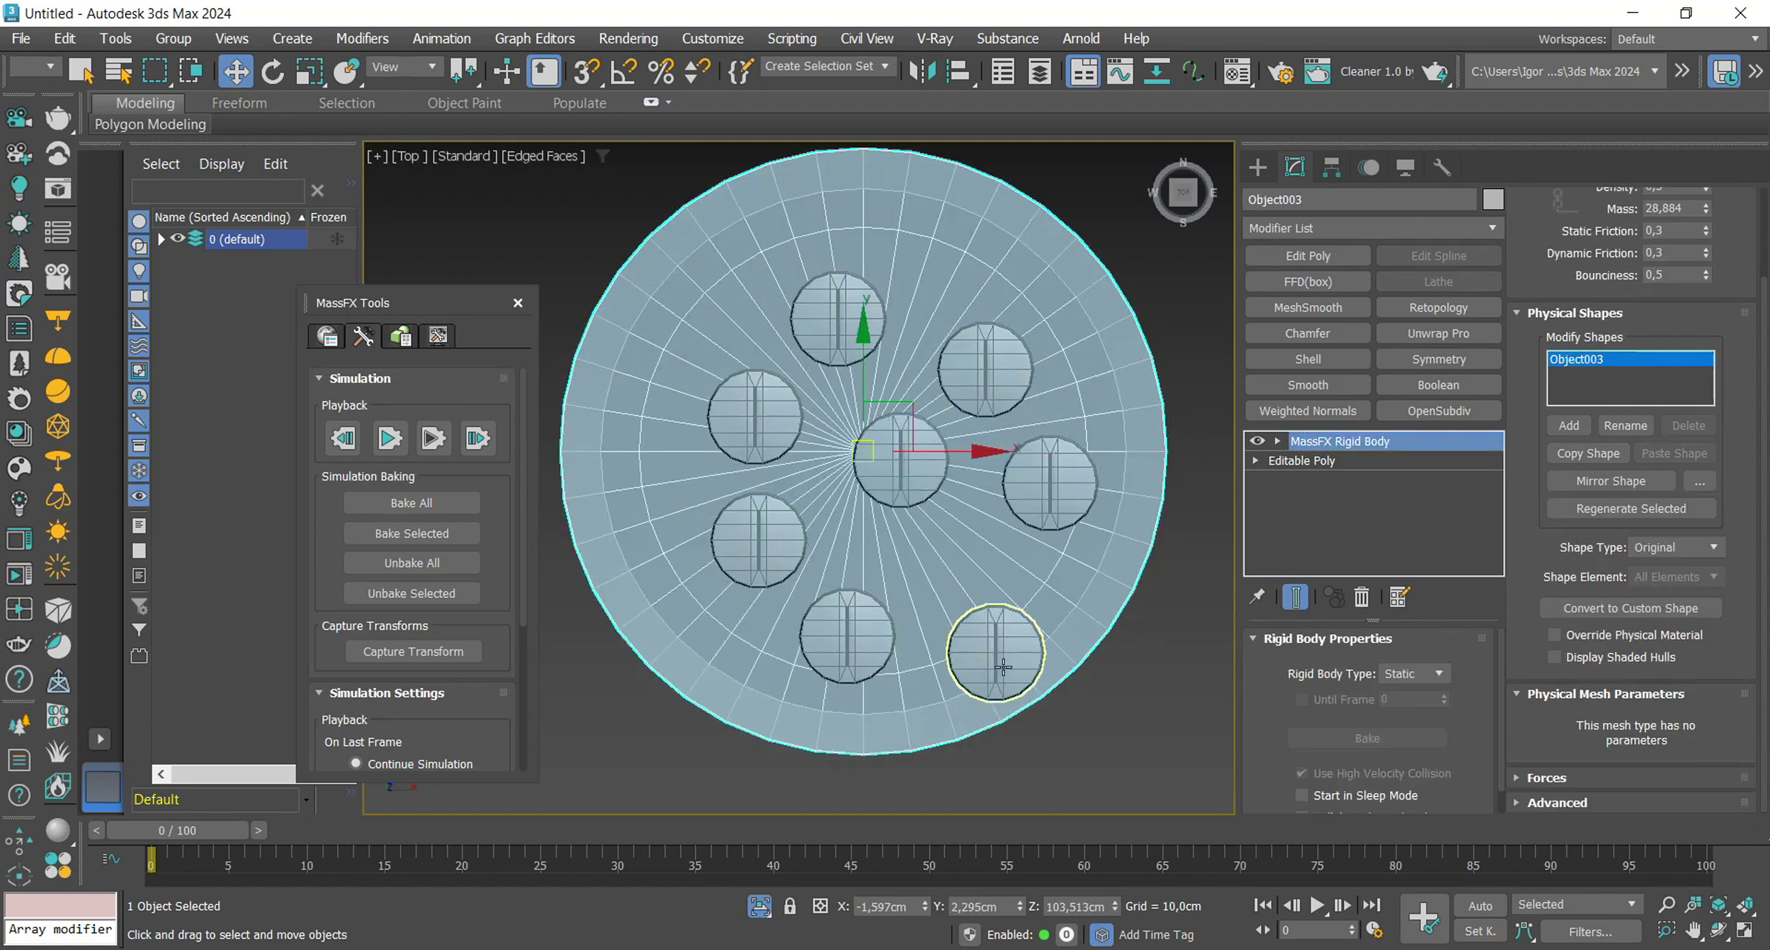
left_click(1015, 668)
left_click_drag(1006, 655, 987, 600)
left_click_drag(867, 627, 871, 605)
- Select all eight pills in the front view and clone them straight upward as 10 stacked copies
scroll(885, 590, "down", 2)
middle_click_drag(933, 622, 928, 507, "alt")
key("f")
key("z")
scroll(909, 494, "down", 5)
key("F3")
scroll(907, 492, "down", 5)
left_click_drag(758, 404, 1023, 488)
middle_click_drag(941, 472, 939, 513)
left_click_drag(917, 461, 915, 424, "shift")
type("10")
left_click(892, 583)
- Test the fill by running the MassFX simulation without animation, and reset the pills to their starting positions
scroll(908, 447, "down", 4)
key("F3")
middle_click_drag(920, 455, 908, 421, "alt")
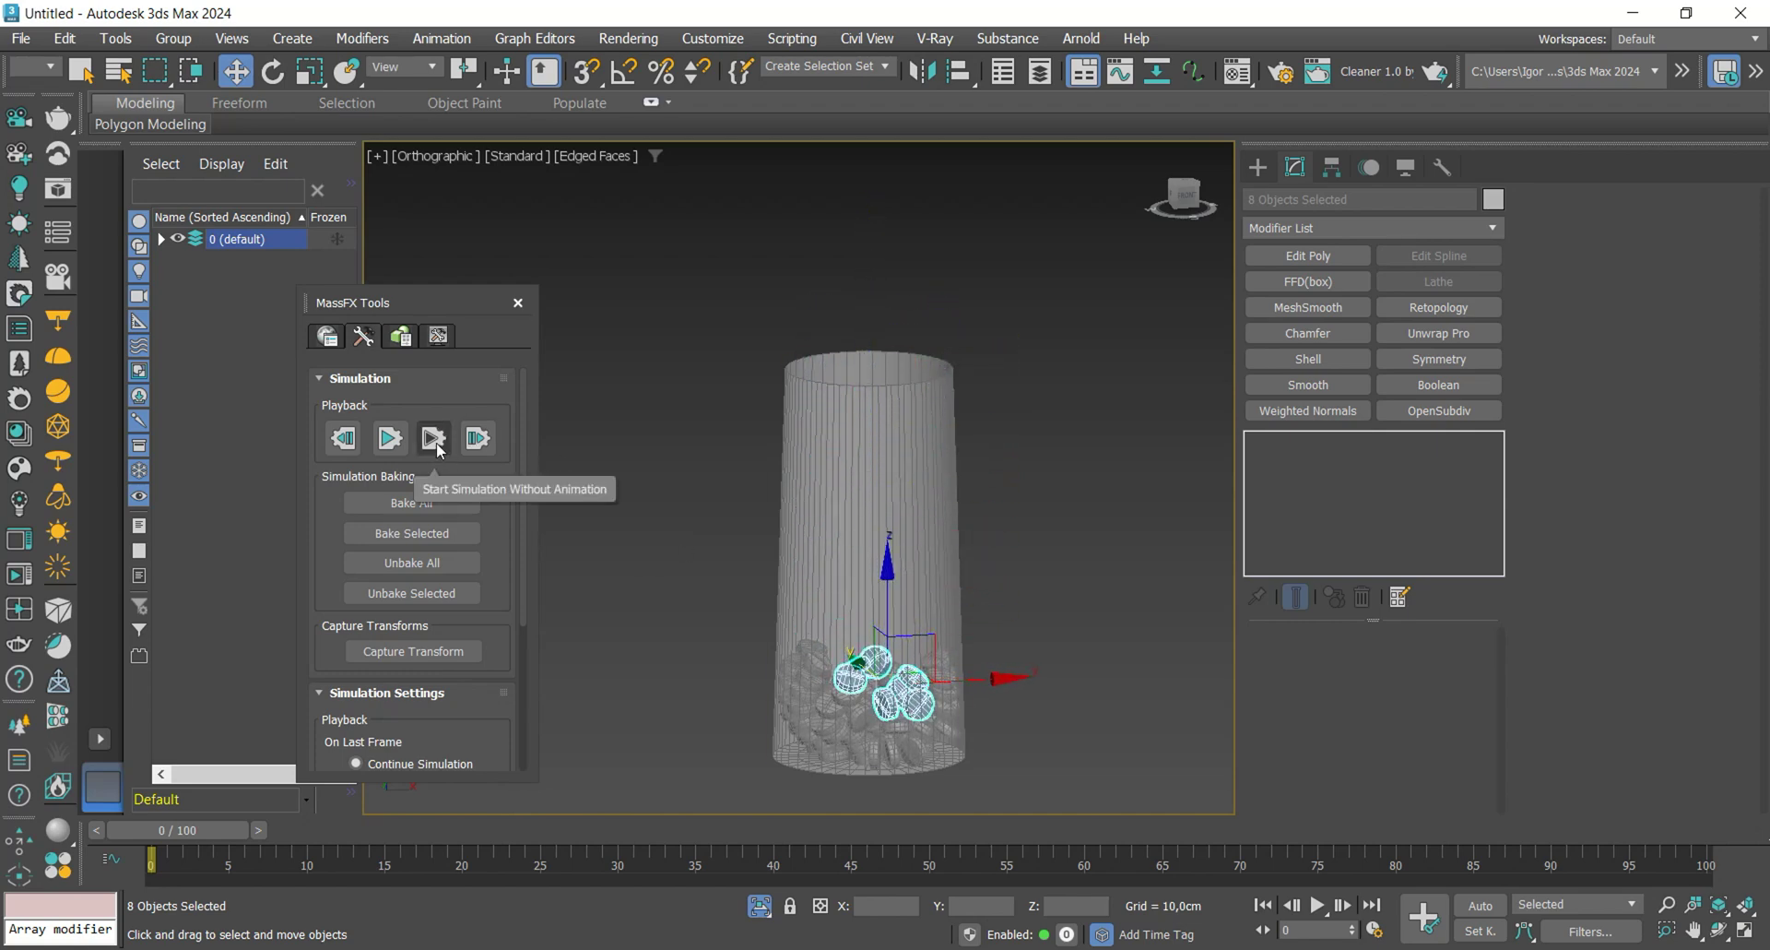
left_click(352, 452)
middle_click_drag(824, 371, 786, 459)
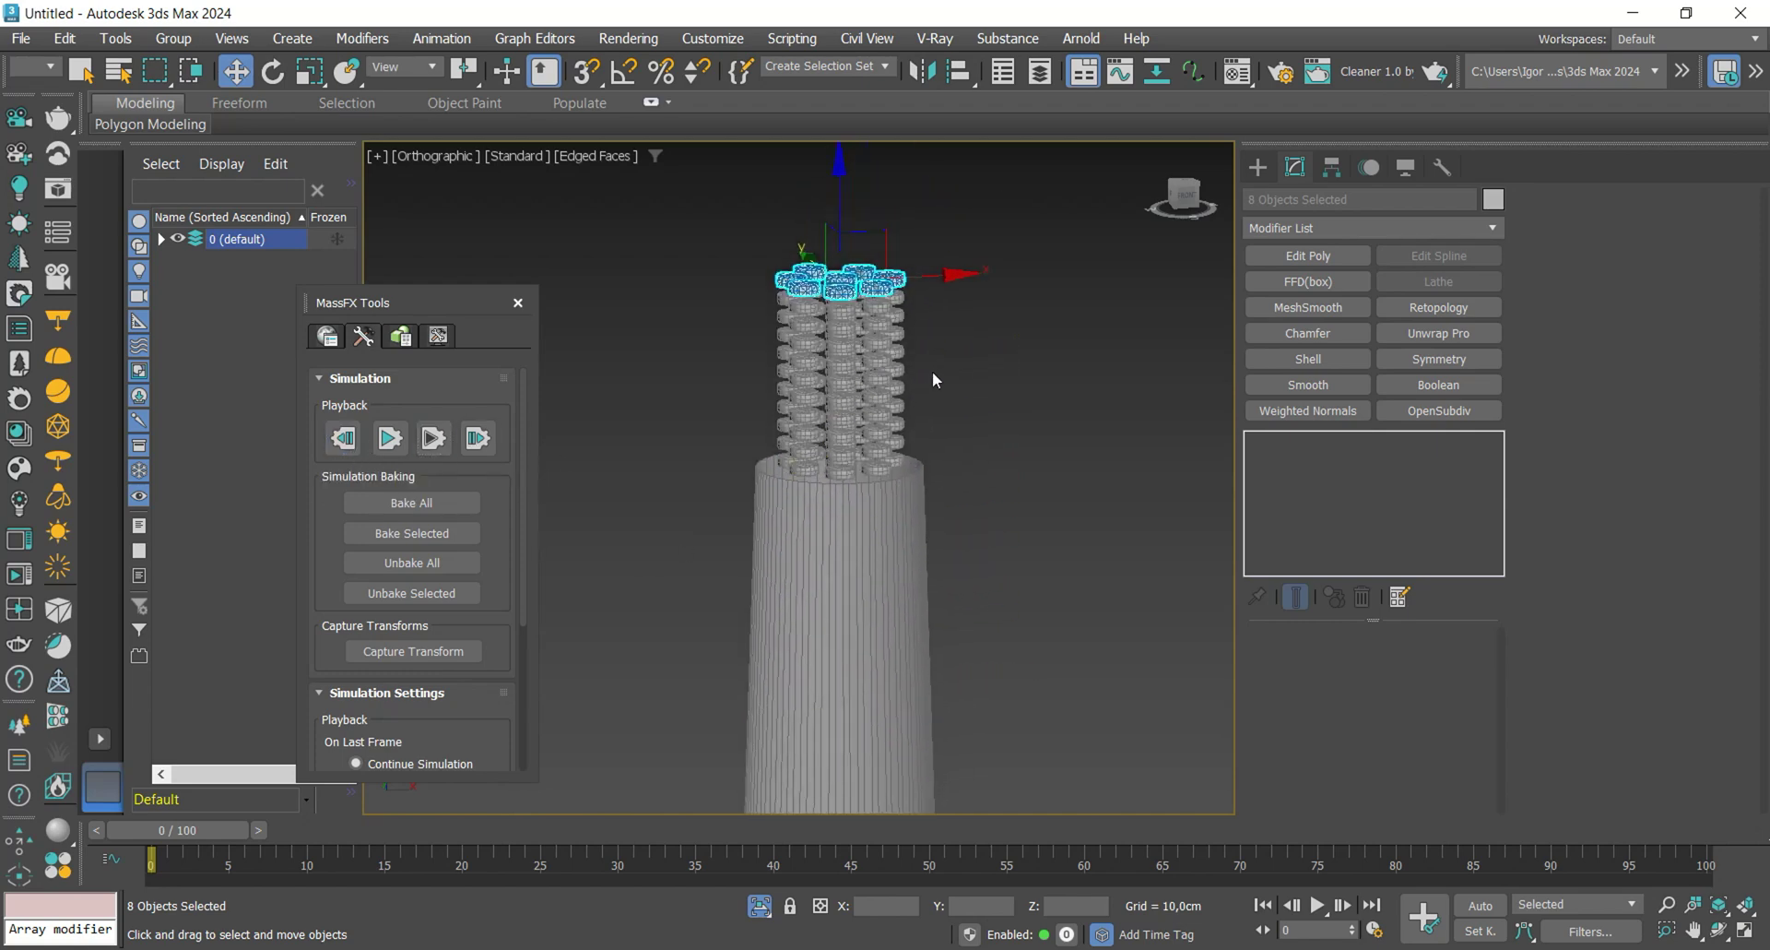
- Select the stacked pill layers in the front view and clone the block once above the existing stack
key("f")
key("z")
scroll(922, 470, "down", 6)
key("F3")
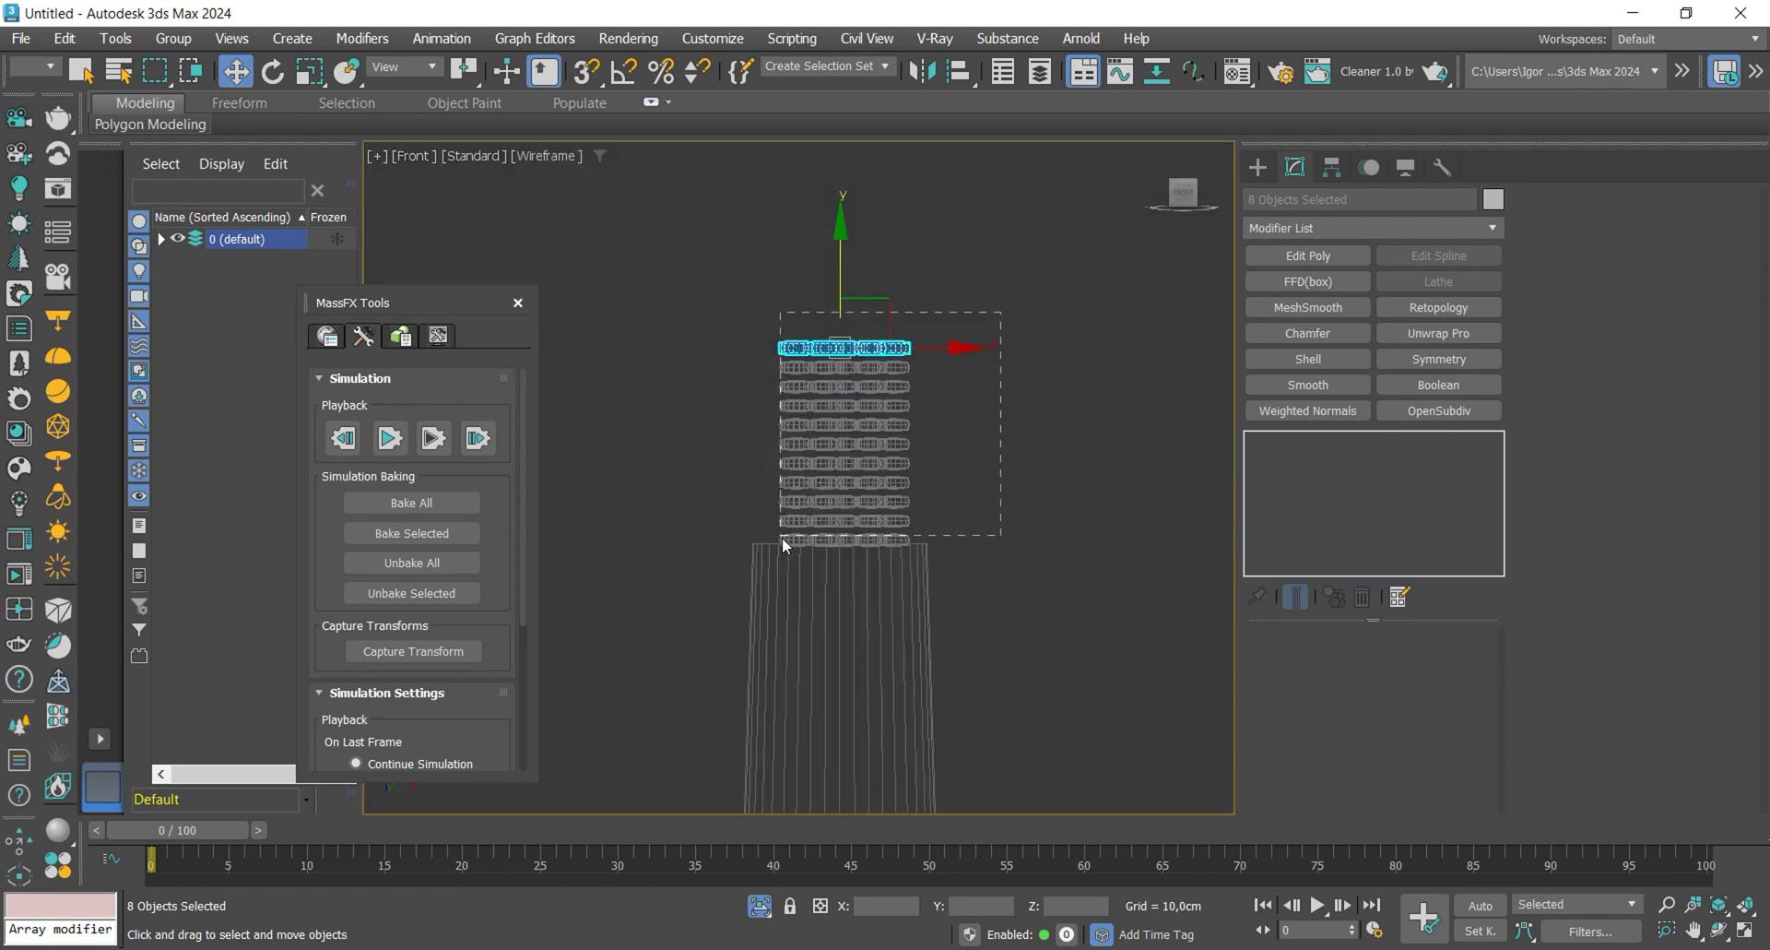
left_click_drag(787, 544, 786, 546)
left_click_drag(842, 360, 846, 103, "shift")
key("Return")
- Clone another block of pill layers upward to extend the stack above the bottle
scroll(808, 382, "down", 4)
left_click(715, 387)
key("F3")
middle_click_drag(715, 387, 686, 532)
left_click_drag(901, 325, 759, 447)
left_click_drag(816, 300, 818, 179, "shift")
key("Return")
- Select the uppermost 56 pills and place one copy of them on top of the stack
left_click(728, 194)
scroll(788, 184, "up", 3)
middle_click_drag(788, 185, 788, 321)
left_click_drag(728, 323, 909, 480)
left_click_drag(828, 351, 829, 257, "shift")
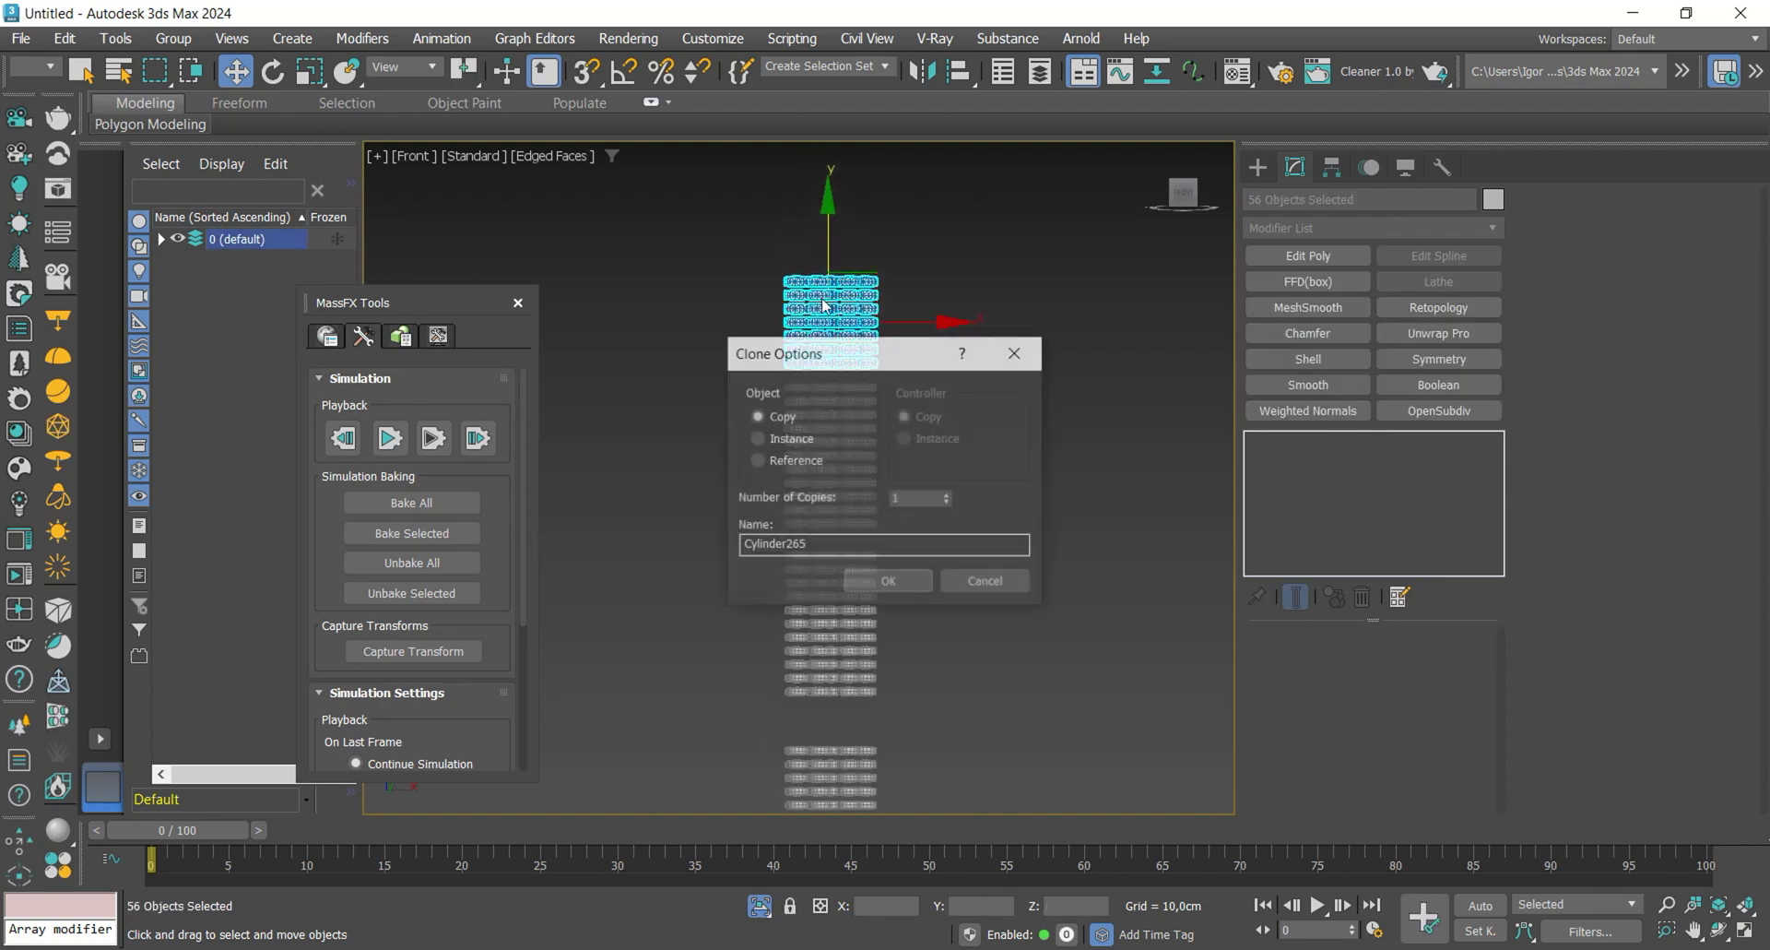
key("Return")
- Run the MassFX simulation on the enlarged pill stack to check how far it fills the bottle
scroll(731, 427, "down", 3)
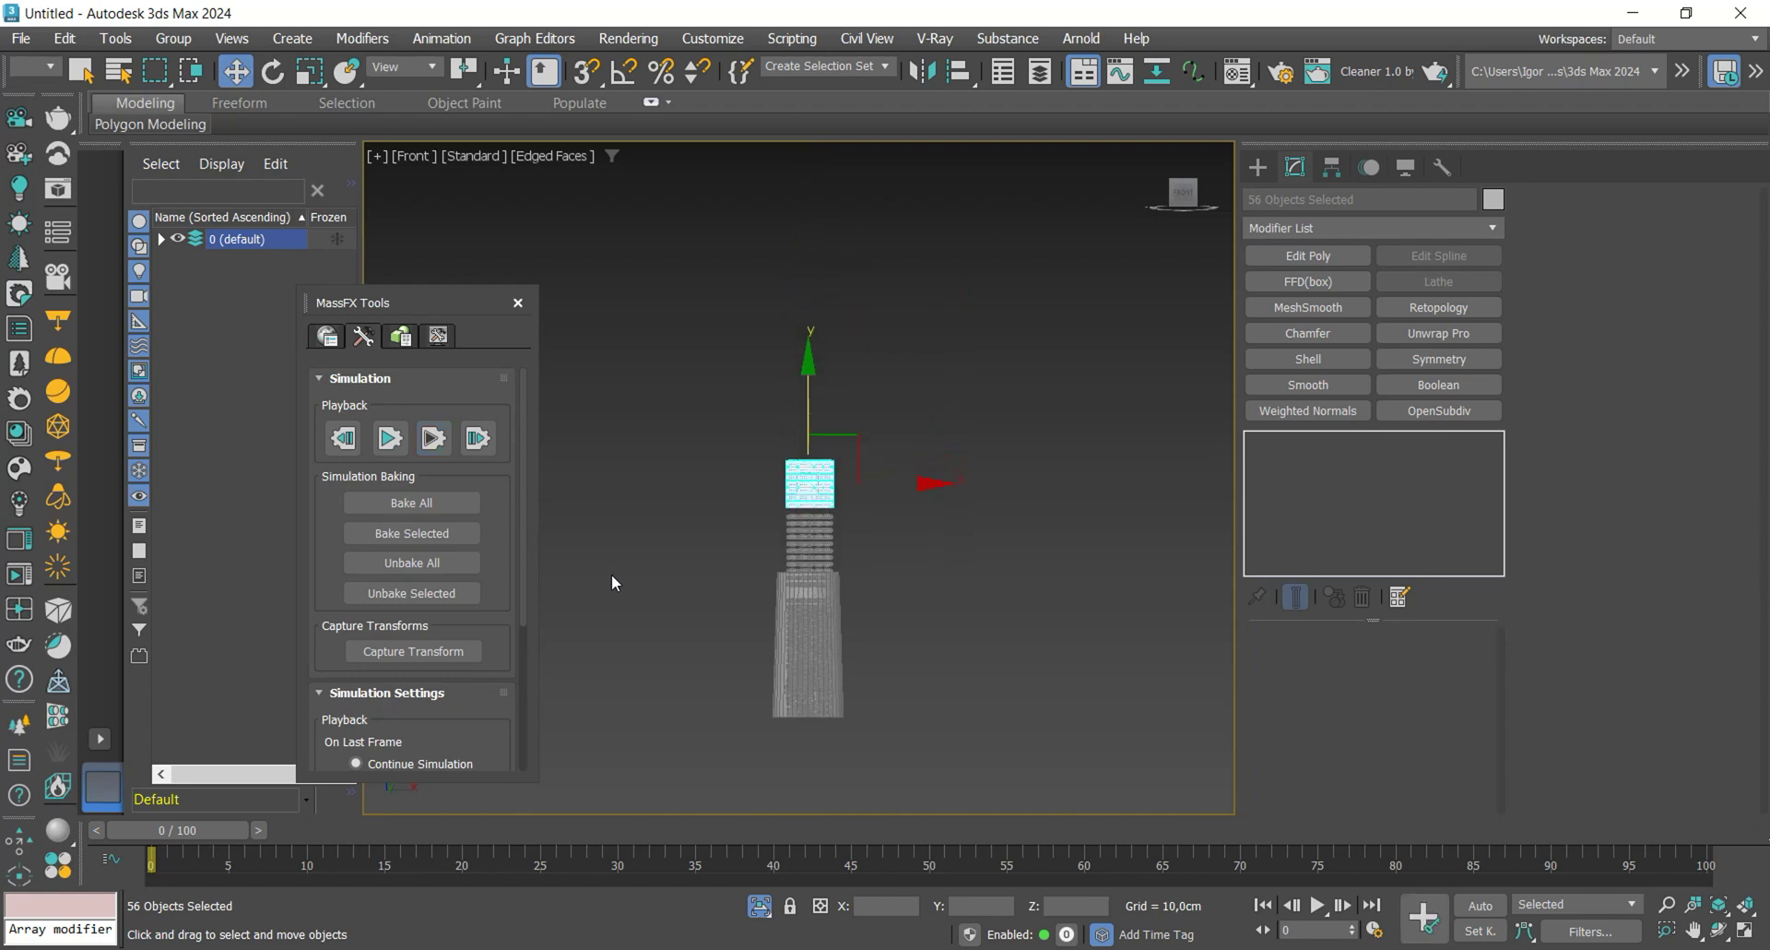
scroll(740, 623, "up", 3)
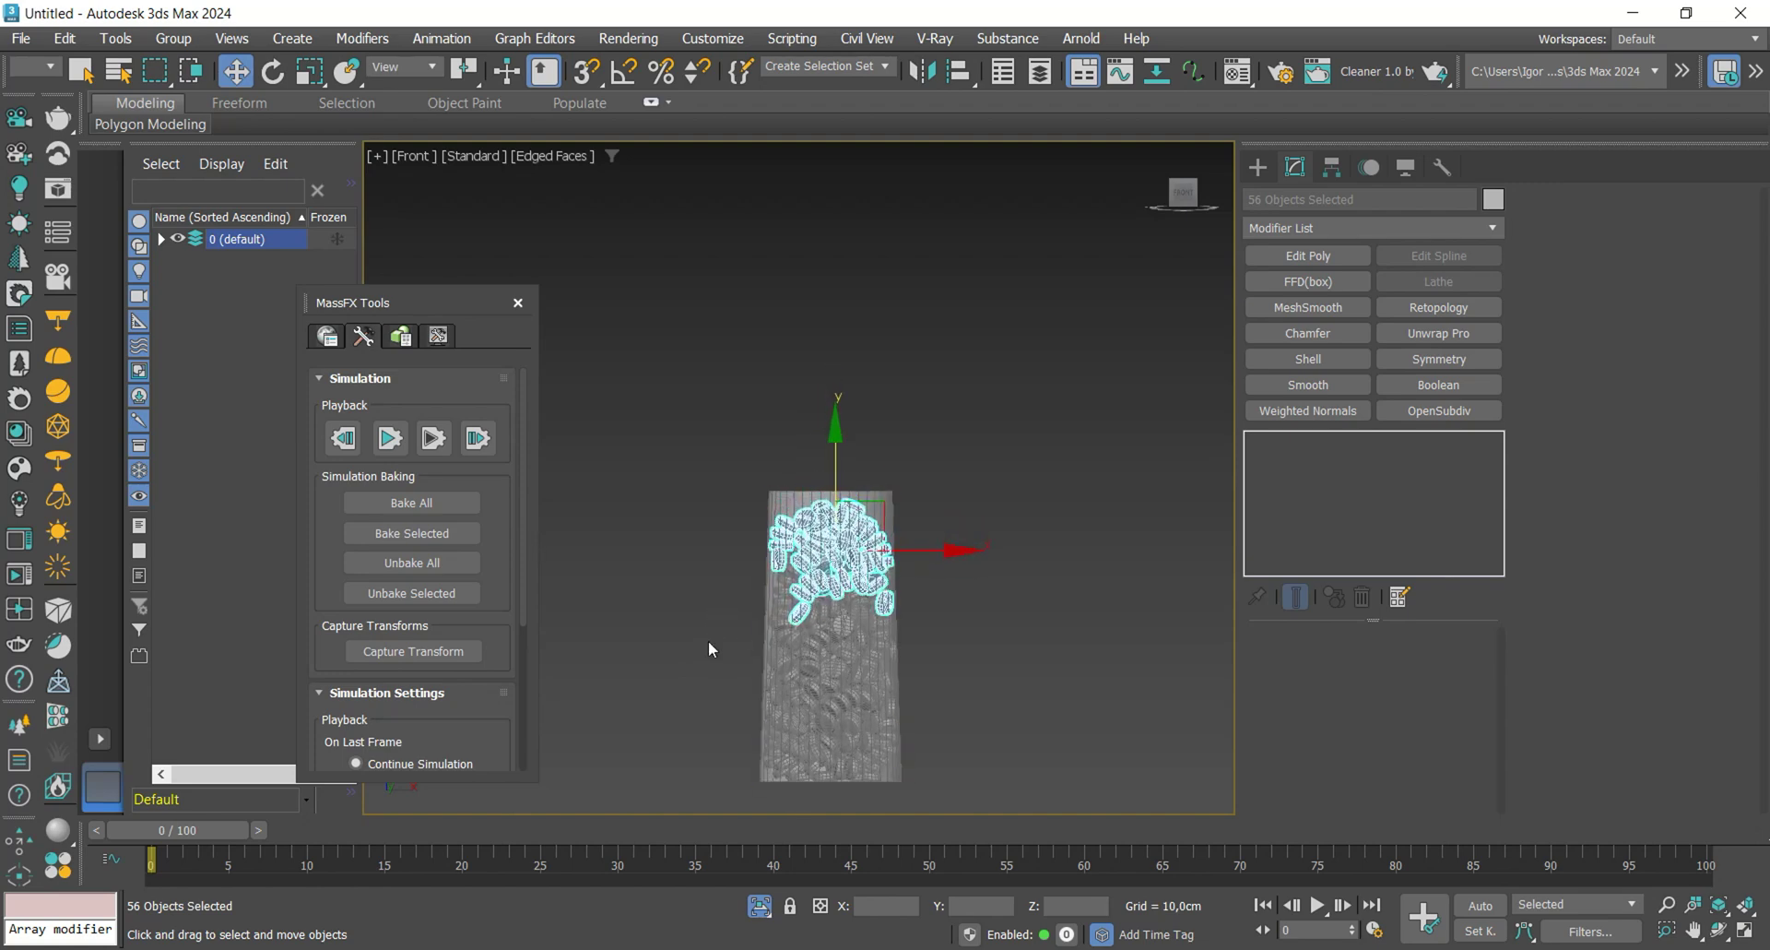
middle_click_drag(710, 647, 715, 472)
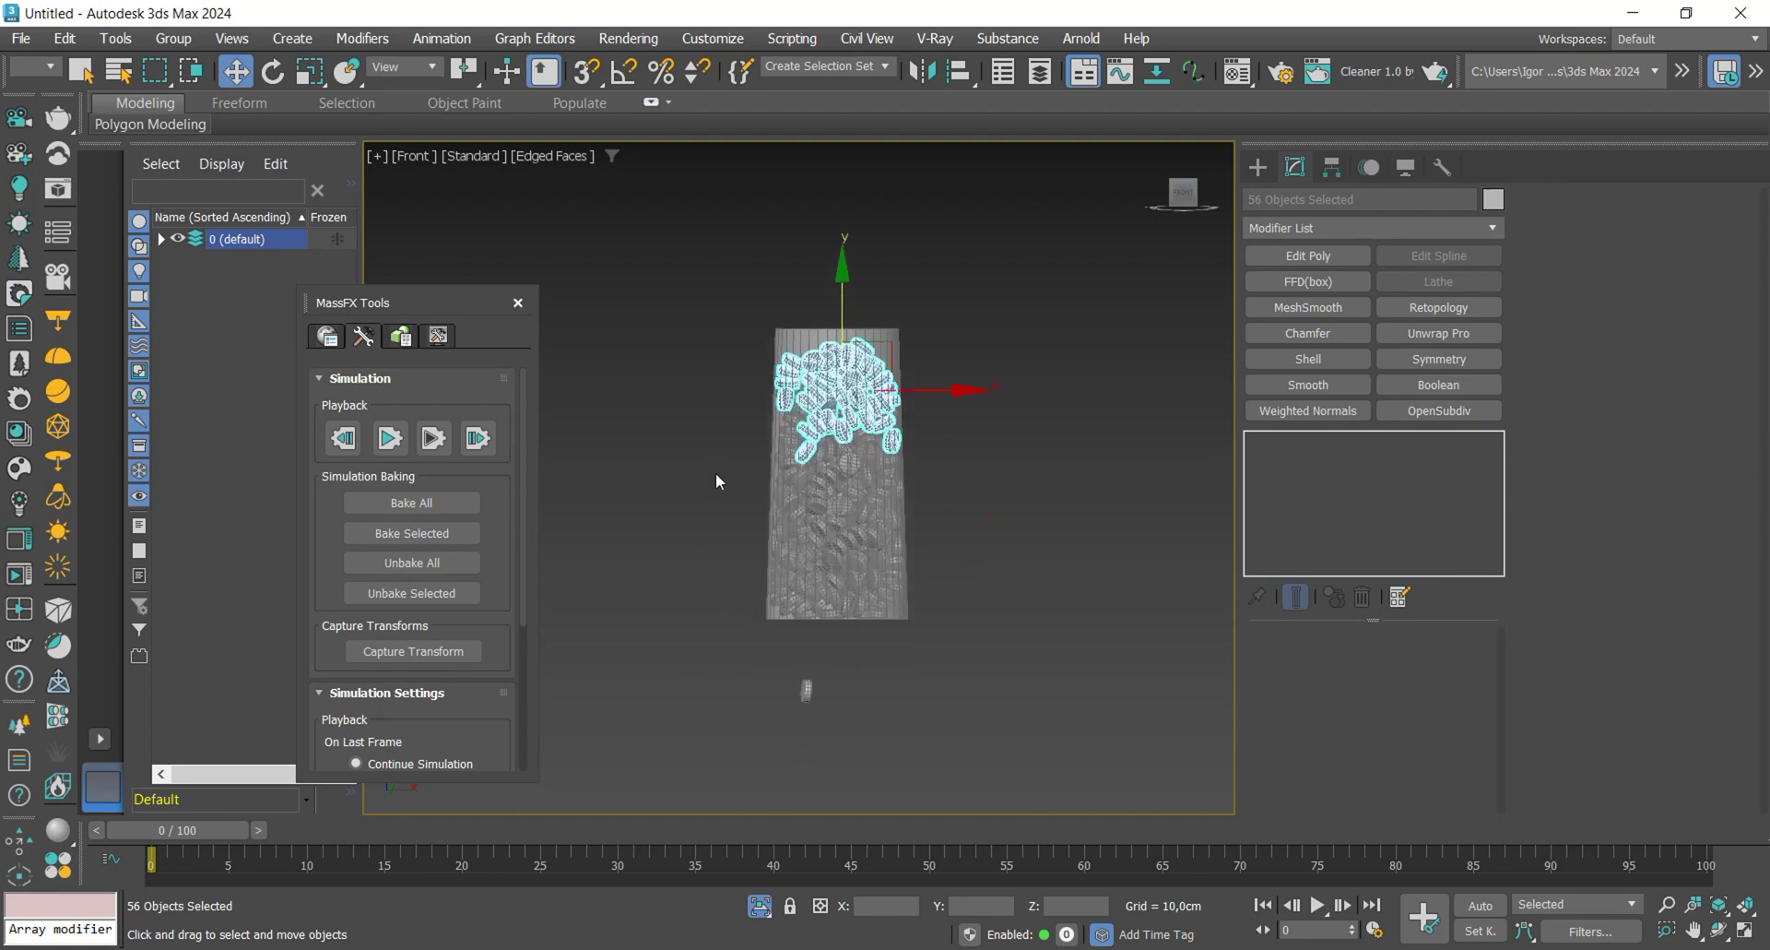
left_click(431, 437)
middle_click_drag(716, 628, 715, 598)
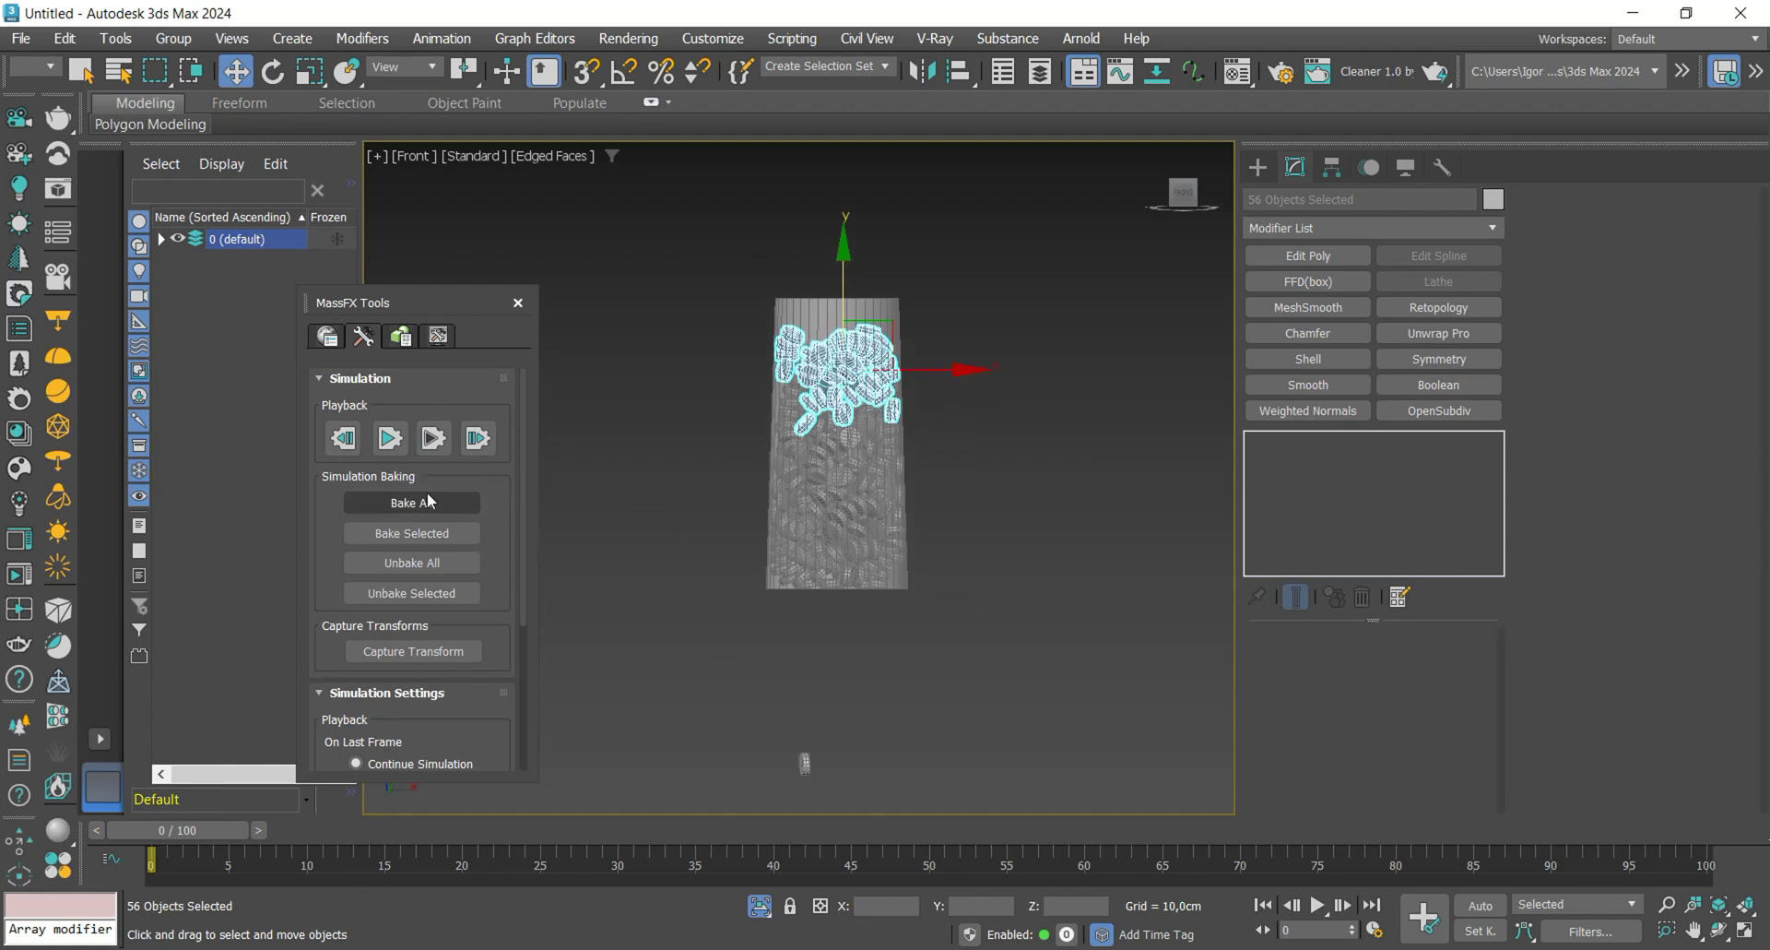
- Bake all rigid bodies in the simulation and move the timeline to frame 100
left_click(428, 497)
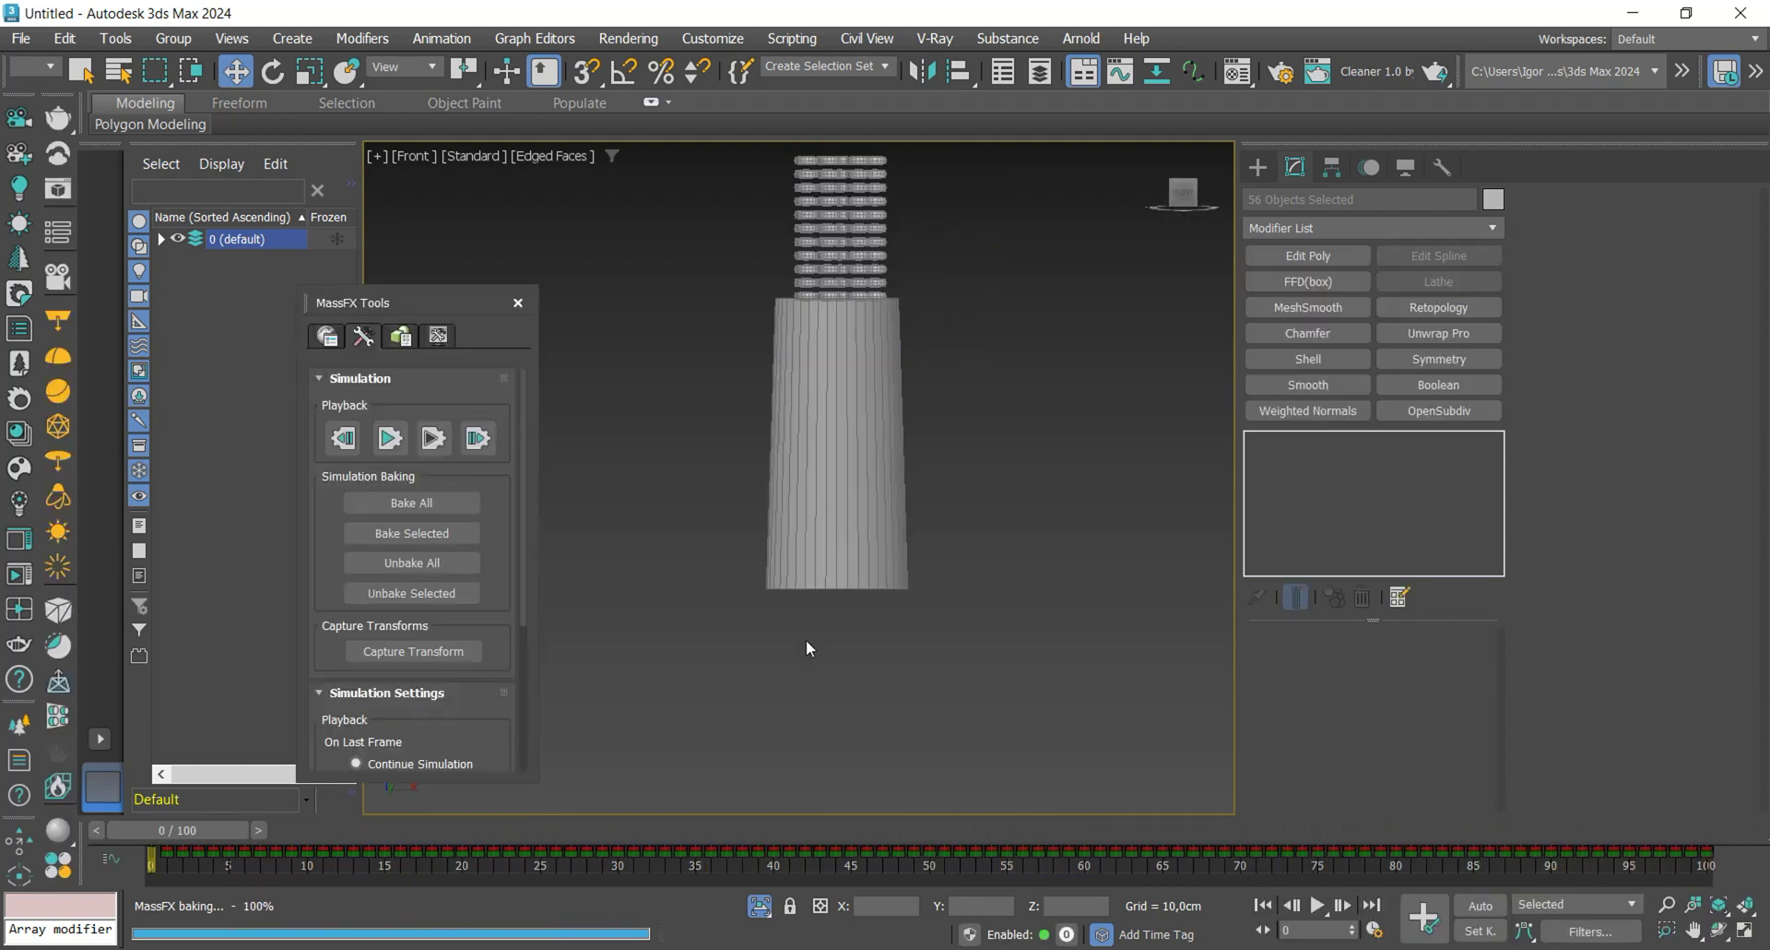
mouse_move(523, 505)
left_mouse_down()
mouse_move(516, 633)
mouse_move(517, 491)
left_mouse_up()
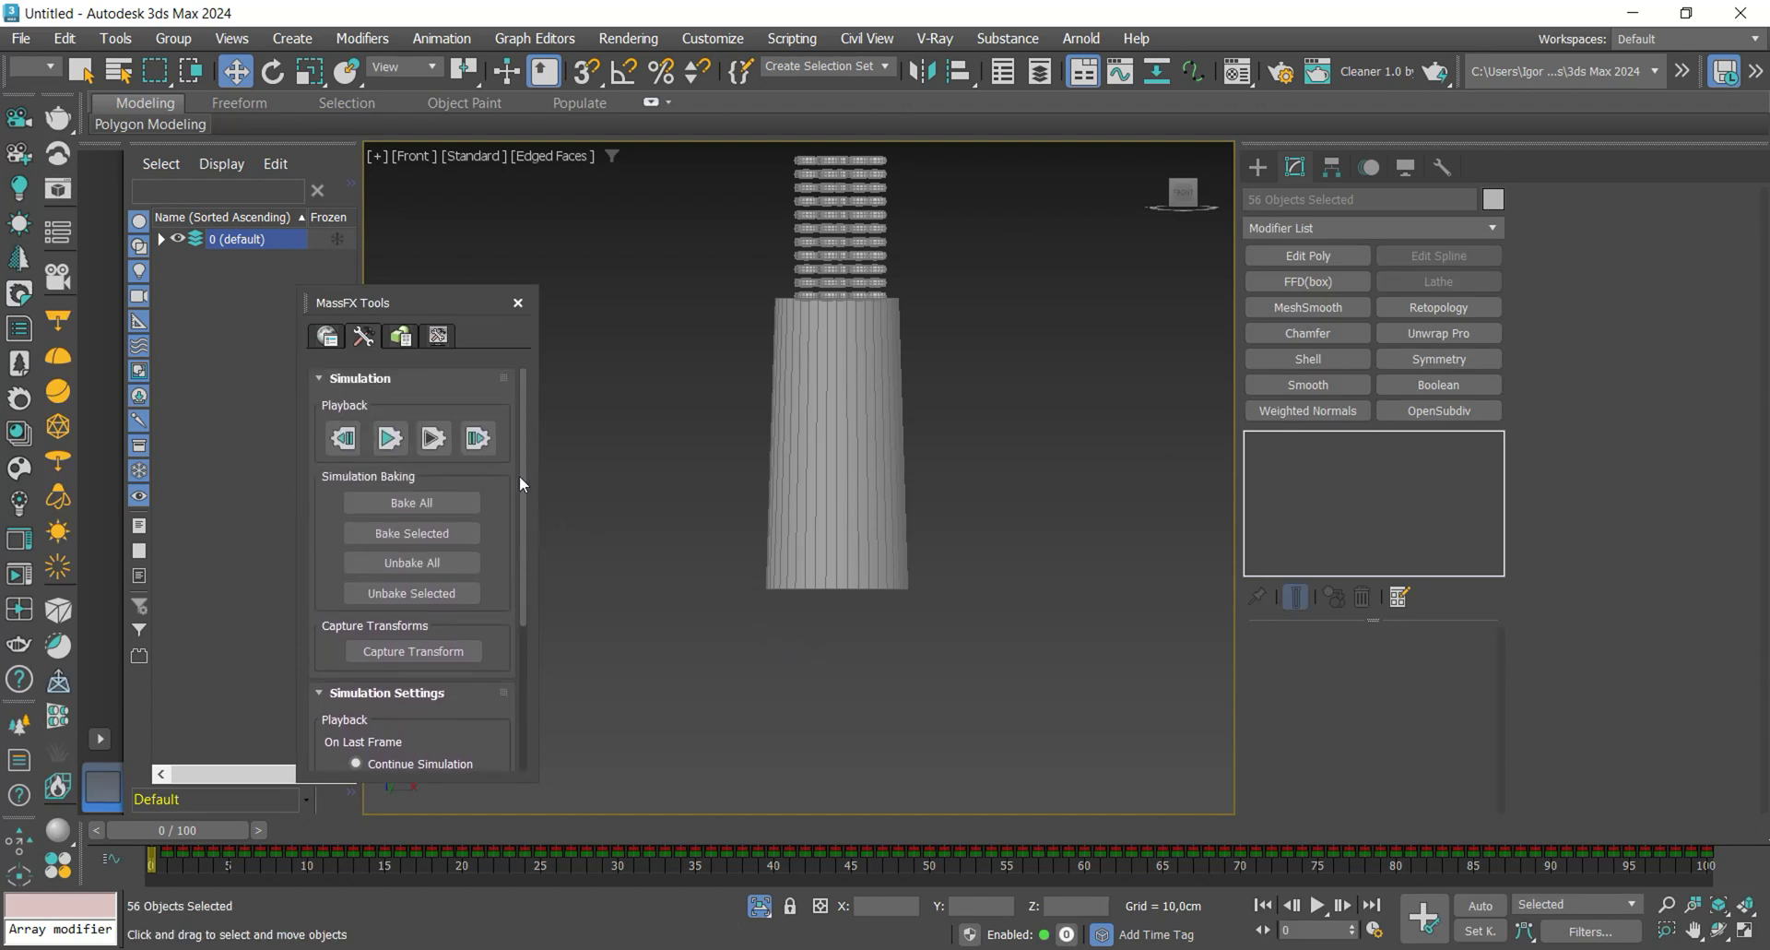
left_click_drag(207, 821, 1743, 825)
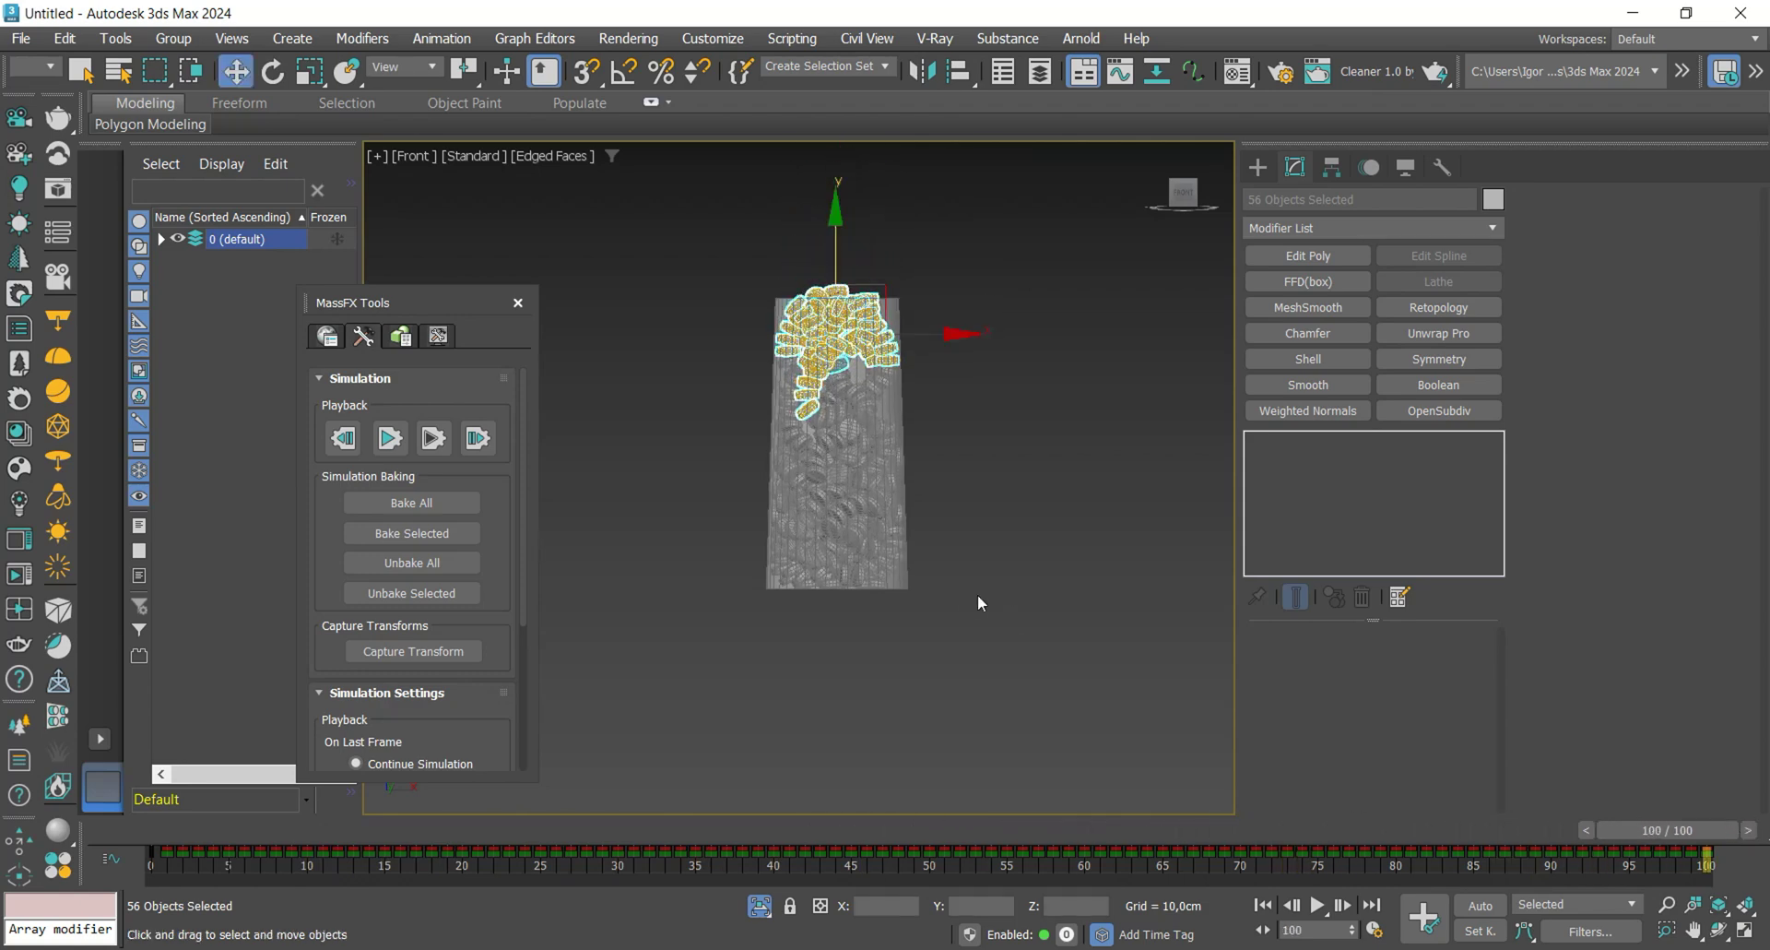
- Show the hidden dispenser parts, the reference plane and the inner bottle Object003 again alongside the settled pills
left_click(838, 387)
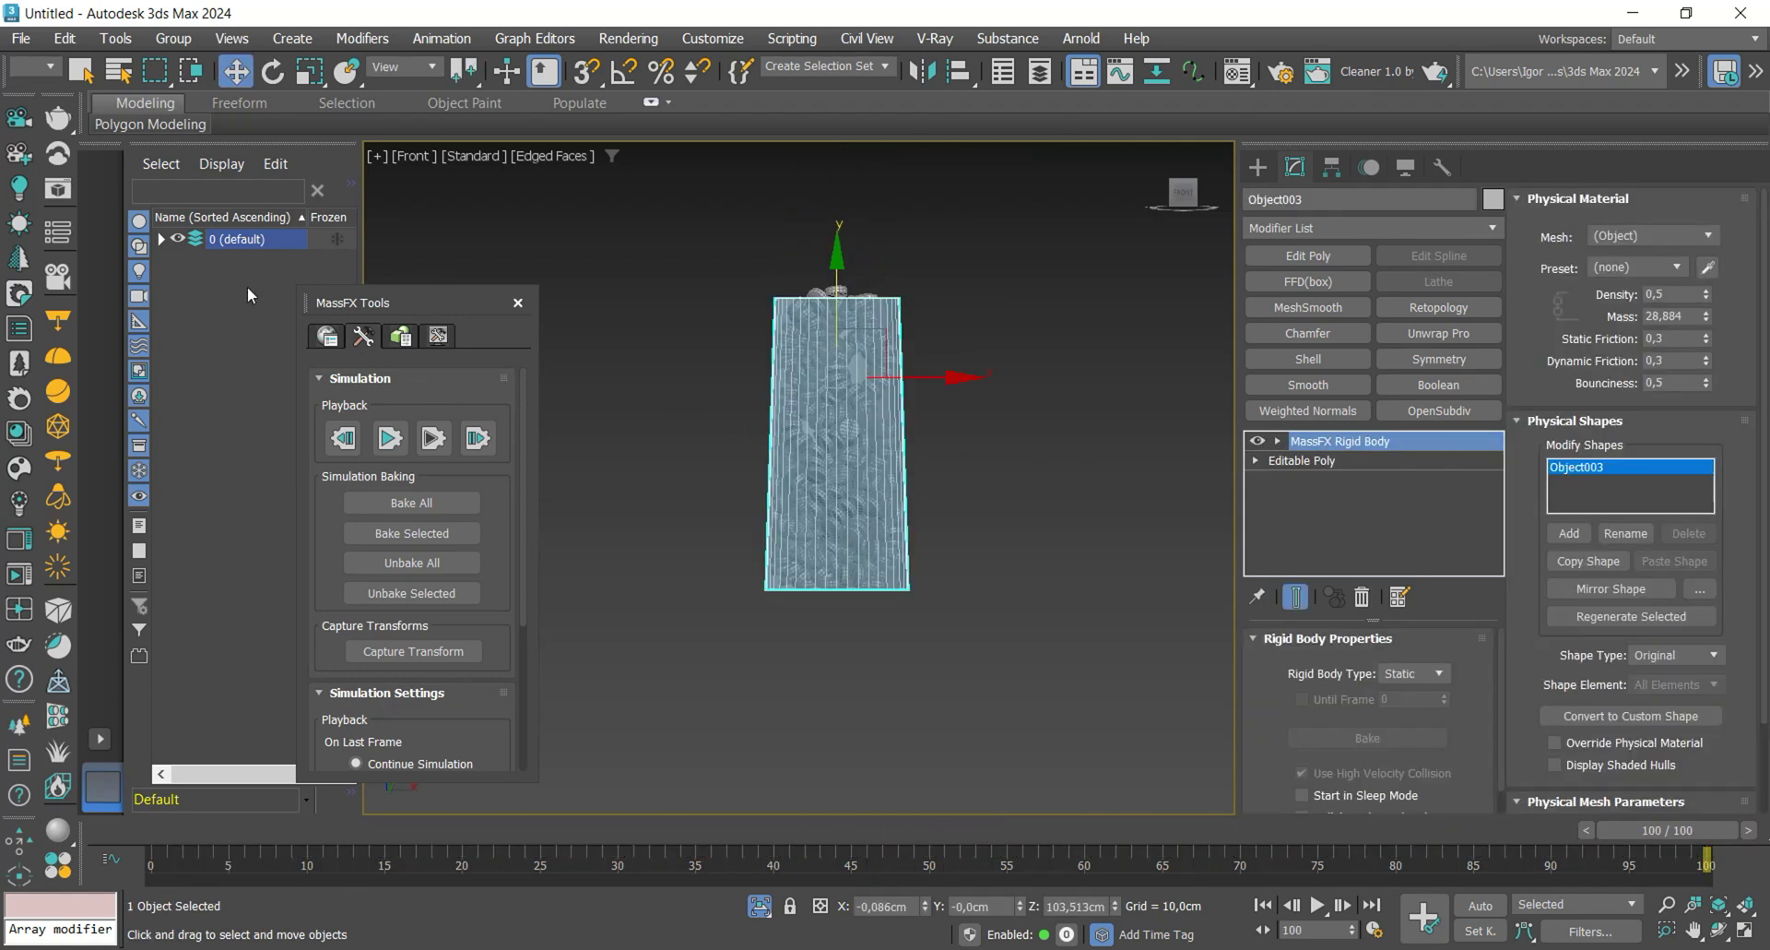
scroll(196, 606, "down", 17)
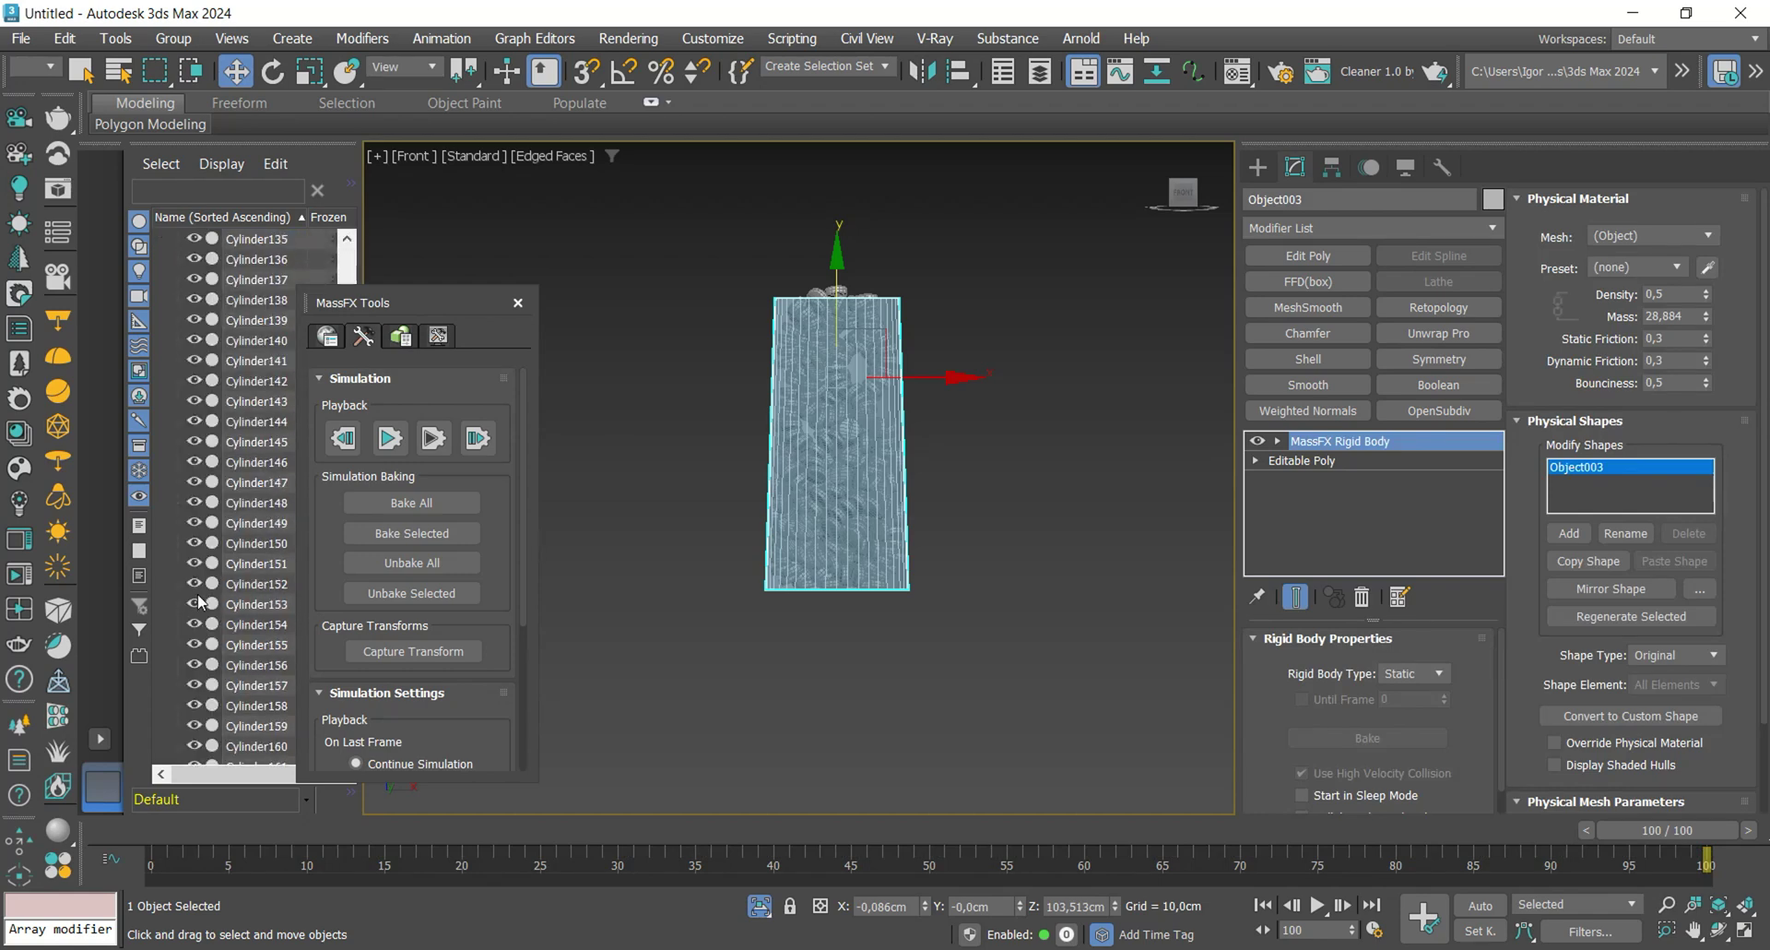
scroll(202, 601, "down", 20)
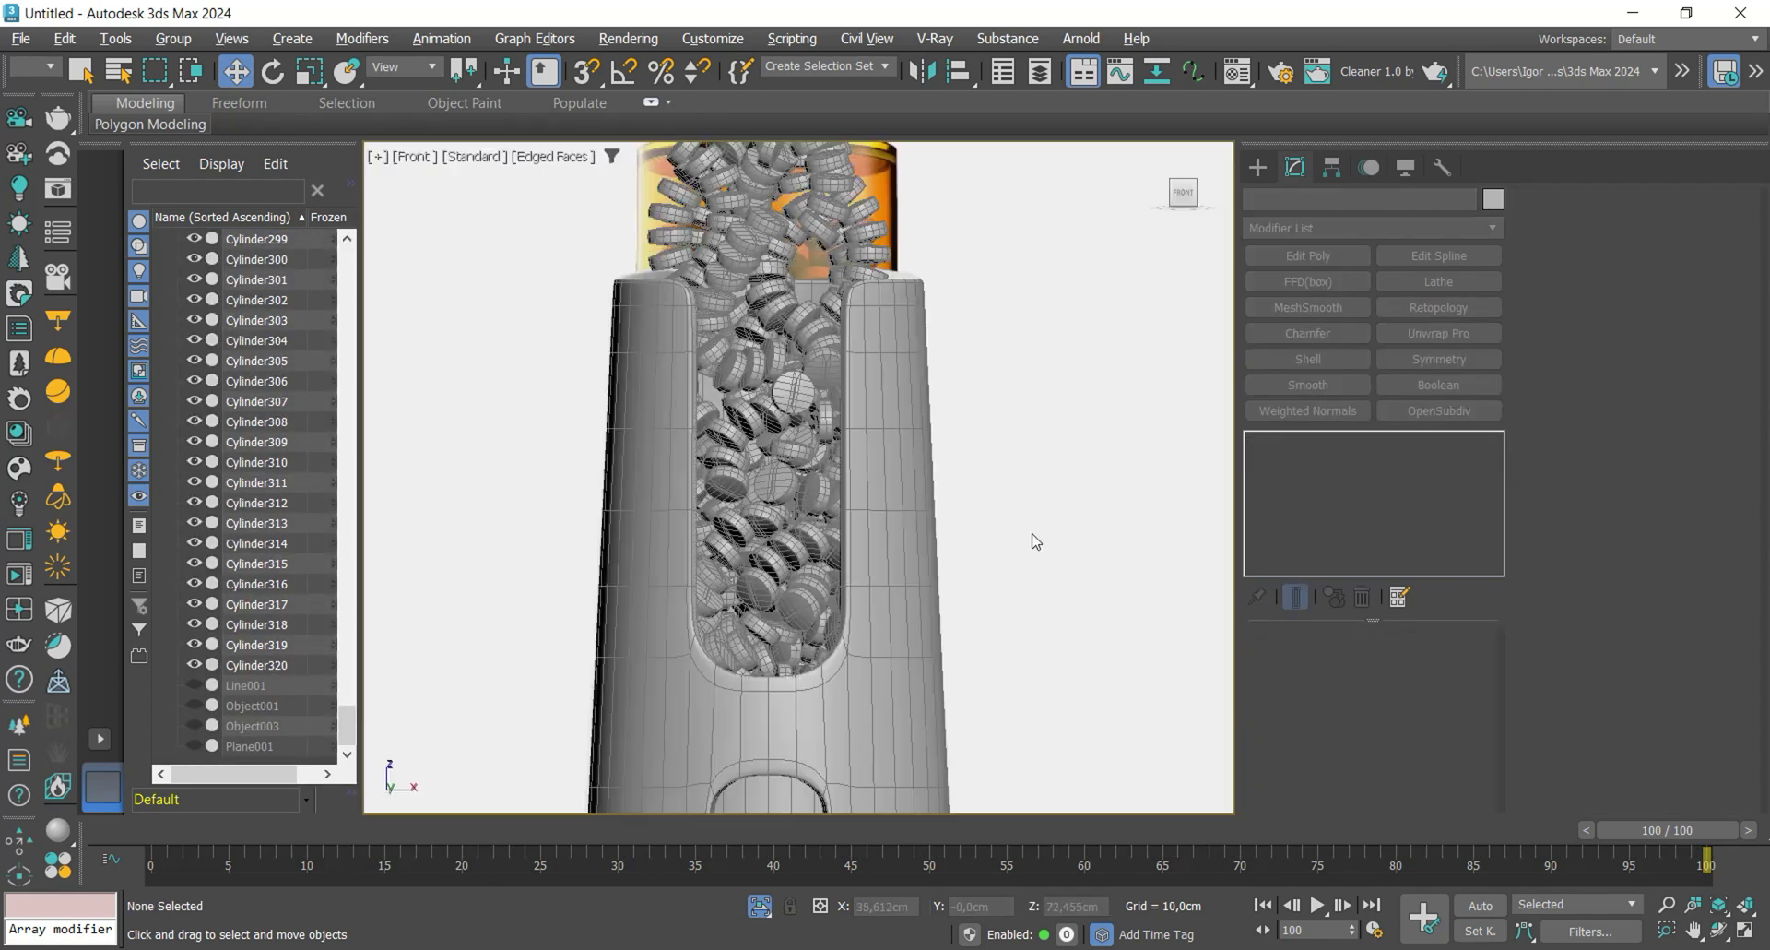
scroll(1035, 537, "down", 3)
middle_click_drag(1034, 537, 531, 458, "alt")
scroll(846, 353, "up", 5)
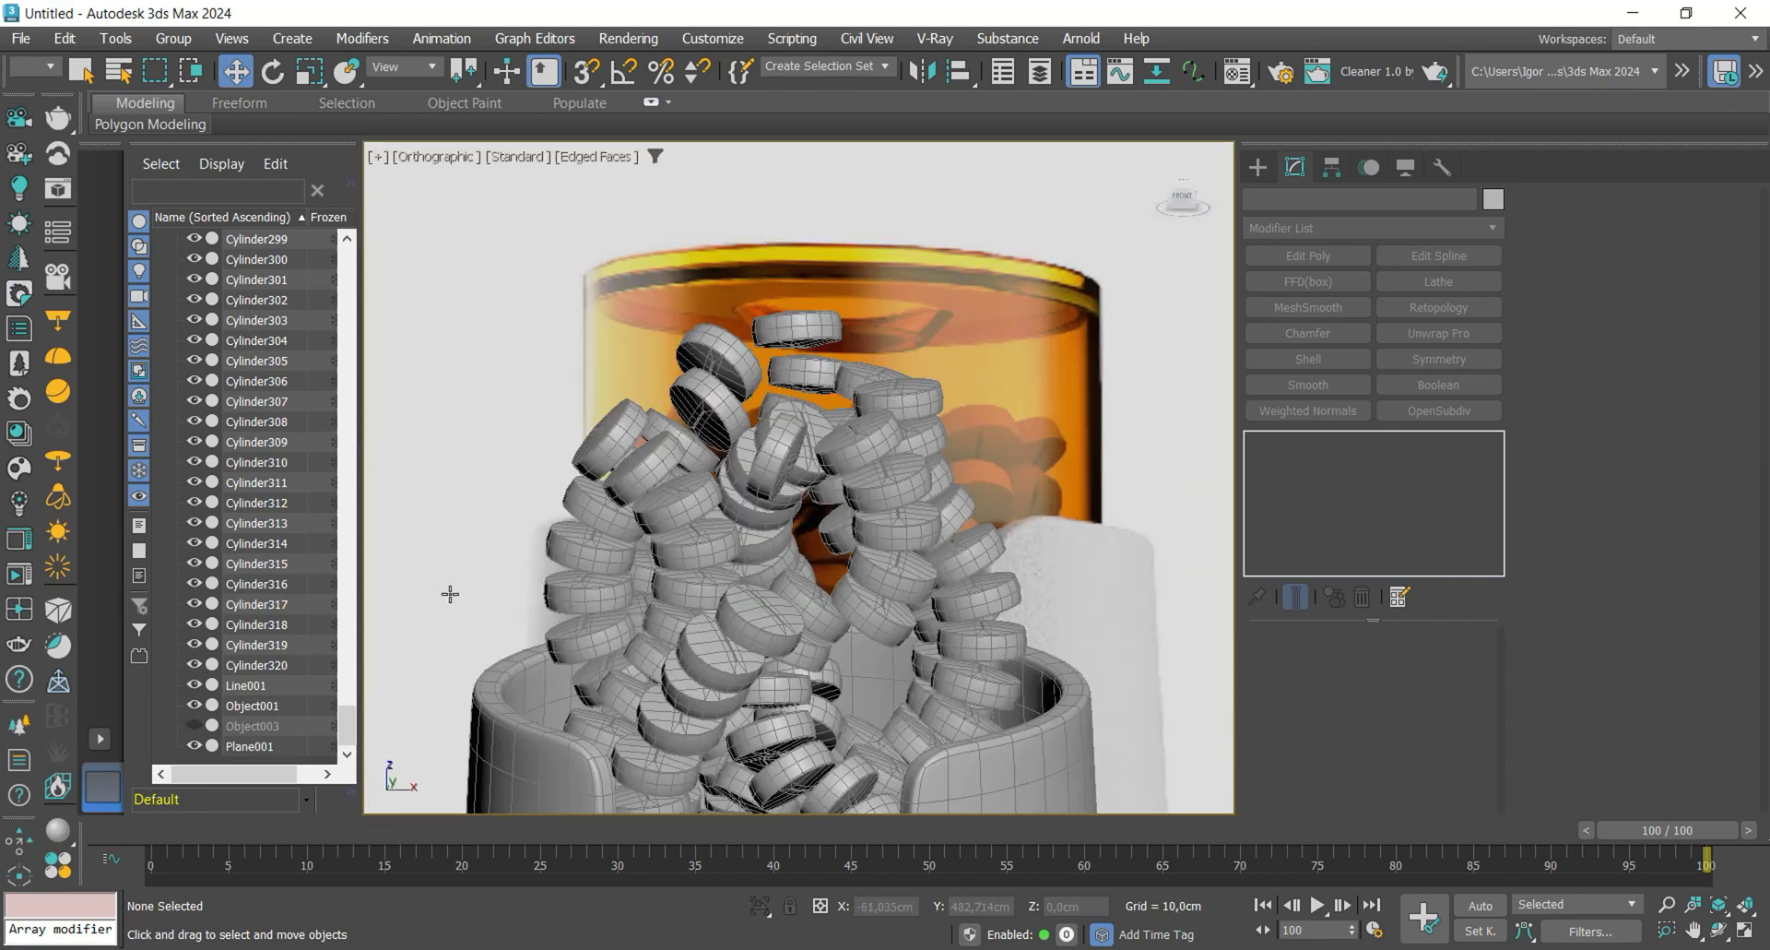
left_click(194, 724)
- Delete the topmost pills that stick out above or lie just below the bottle's rim
left_click(820, 330)
key("f")
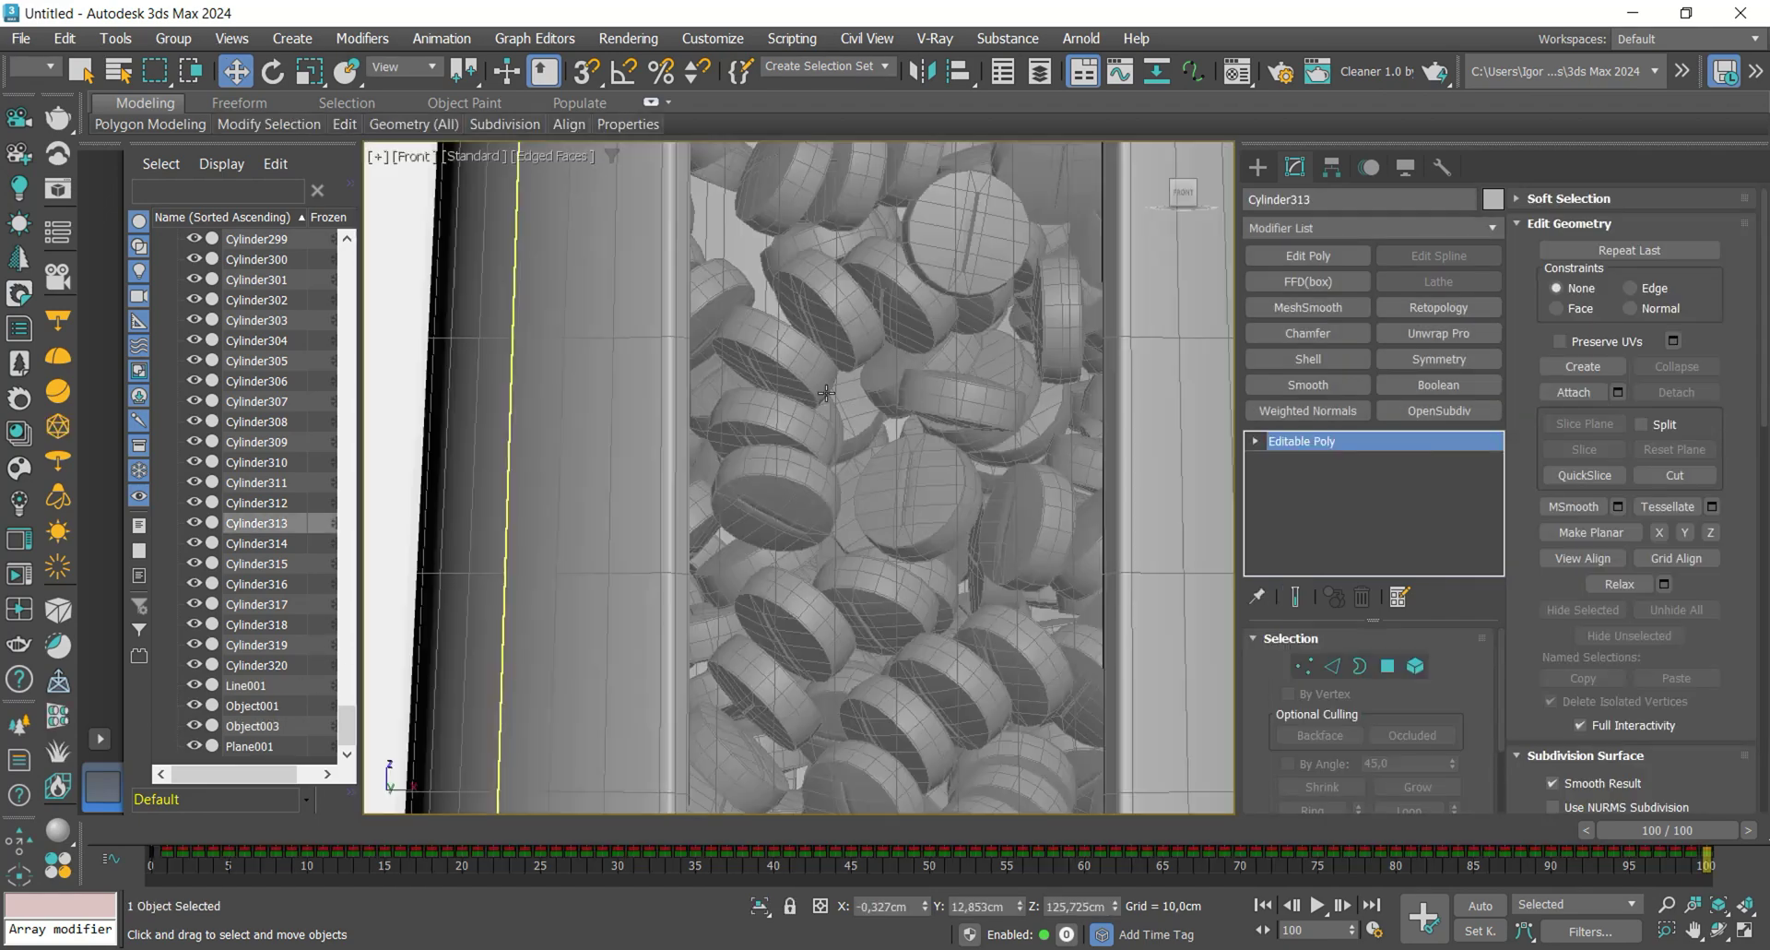
key("z")
scroll(854, 359, "down", 9)
key("F3")
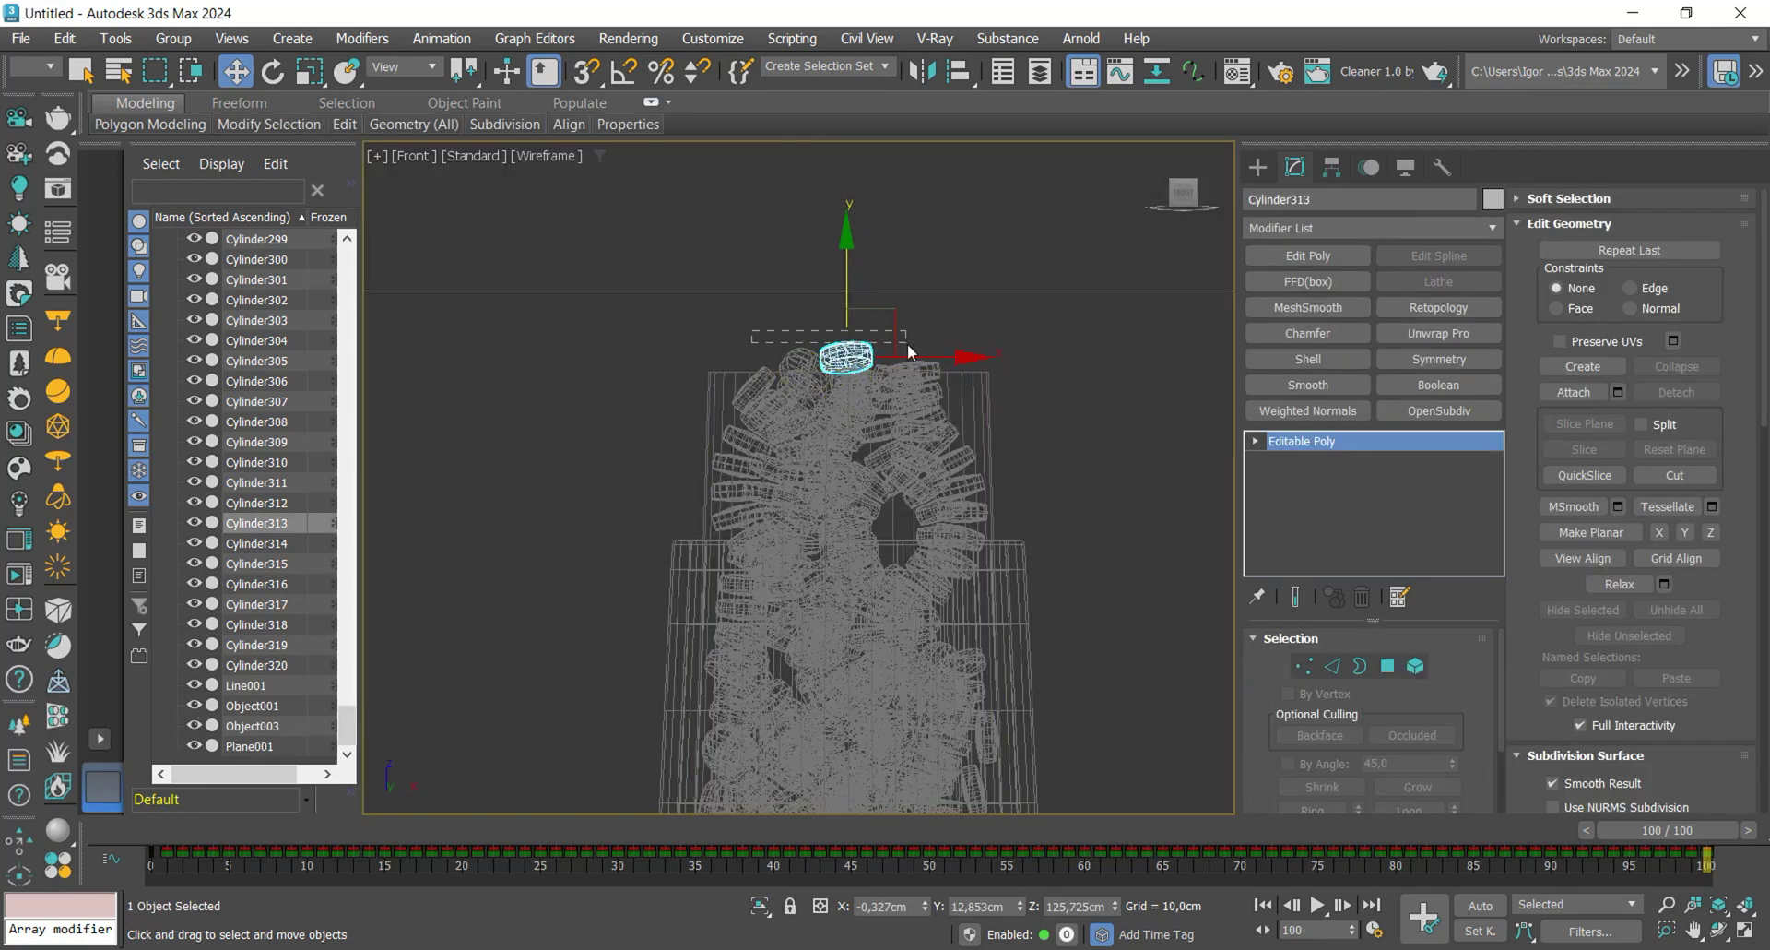
left_click_drag(907, 343, 911, 352)
scroll(922, 371, "up", 4)
left_click(896, 378, "ctrl")
middle_click_drag(911, 364, 906, 422, "alt")
key("F3")
left_click(900, 413, "ctrl")
left_click(856, 454, "ctrl")
left_click(850, 360, "ctrl")
key("Delete")
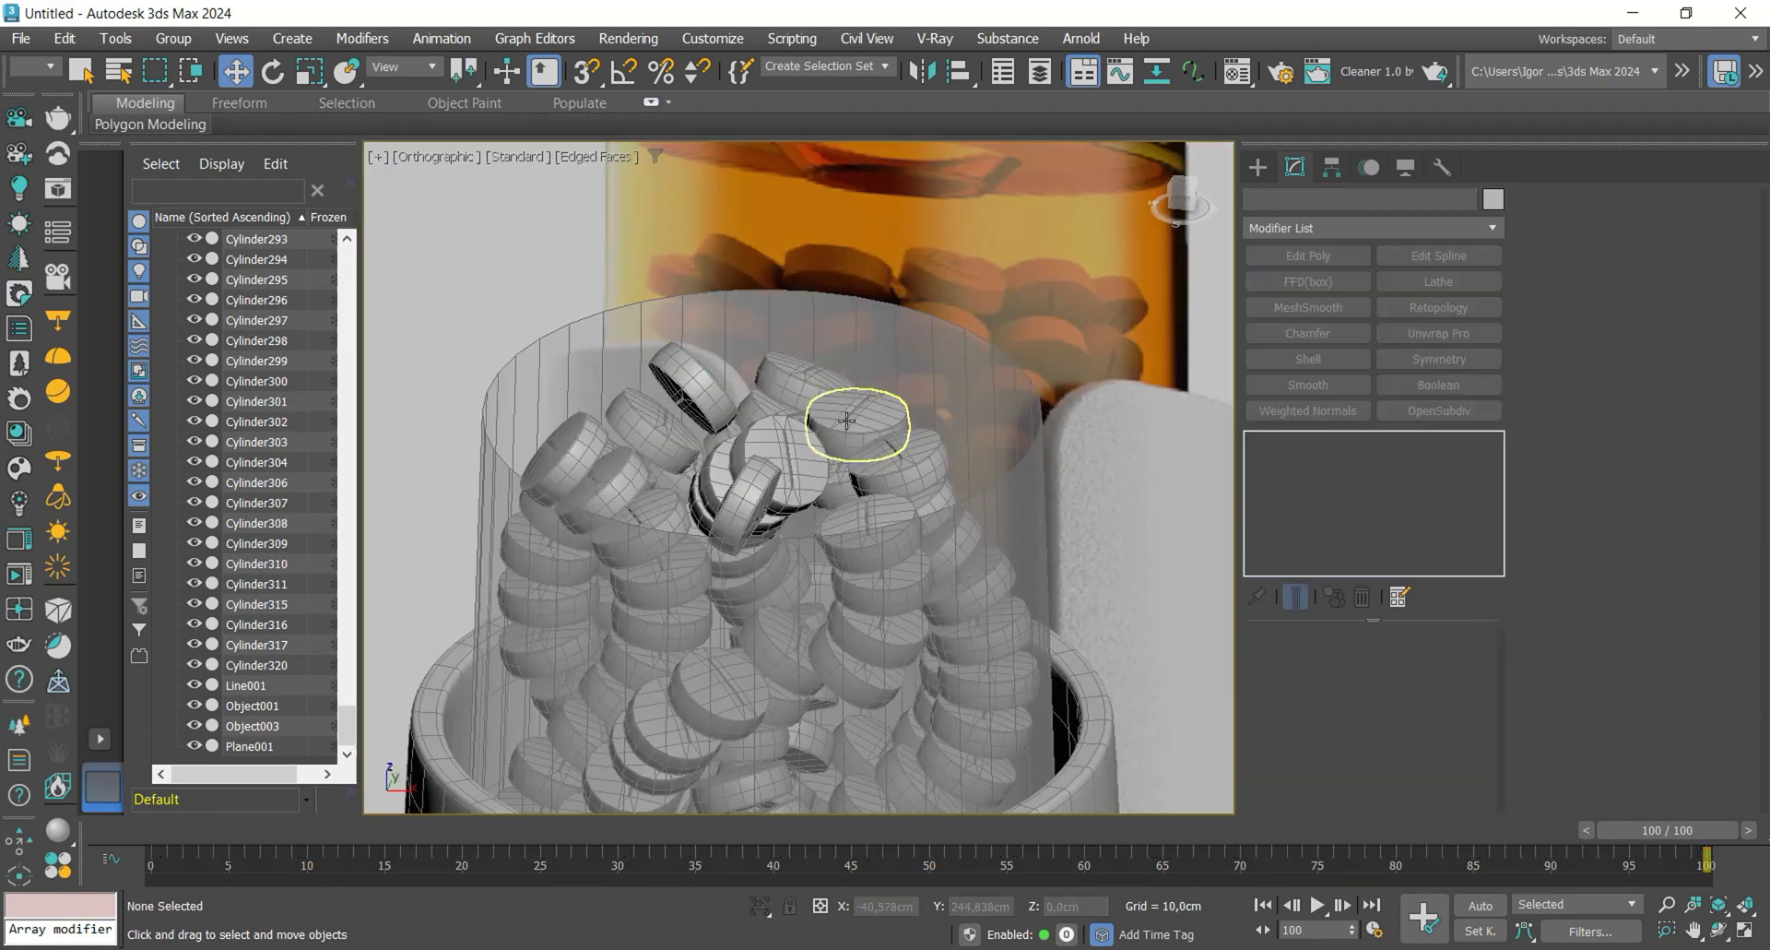
- Delete the remaining upper pills that reach the bottle's rim, selecting them in the front wireframe view
key("f")
scroll(825, 369, "up", 5)
key("F3")
scroll(839, 240, "down", 2)
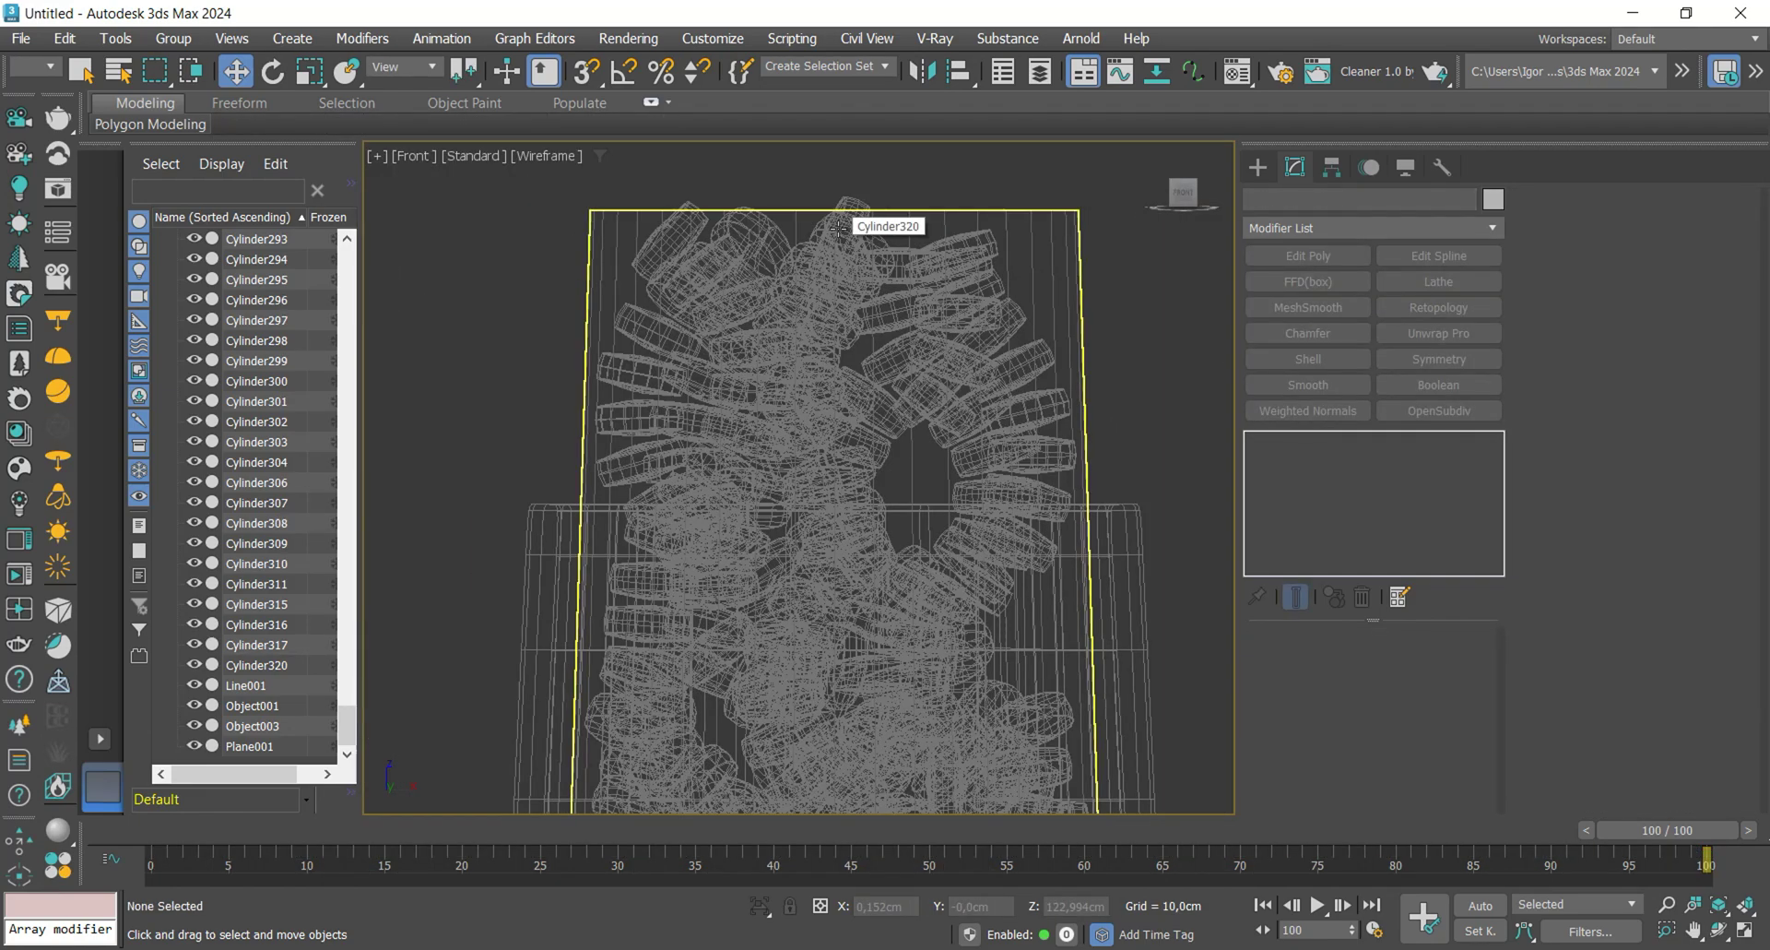
left_click(839, 228)
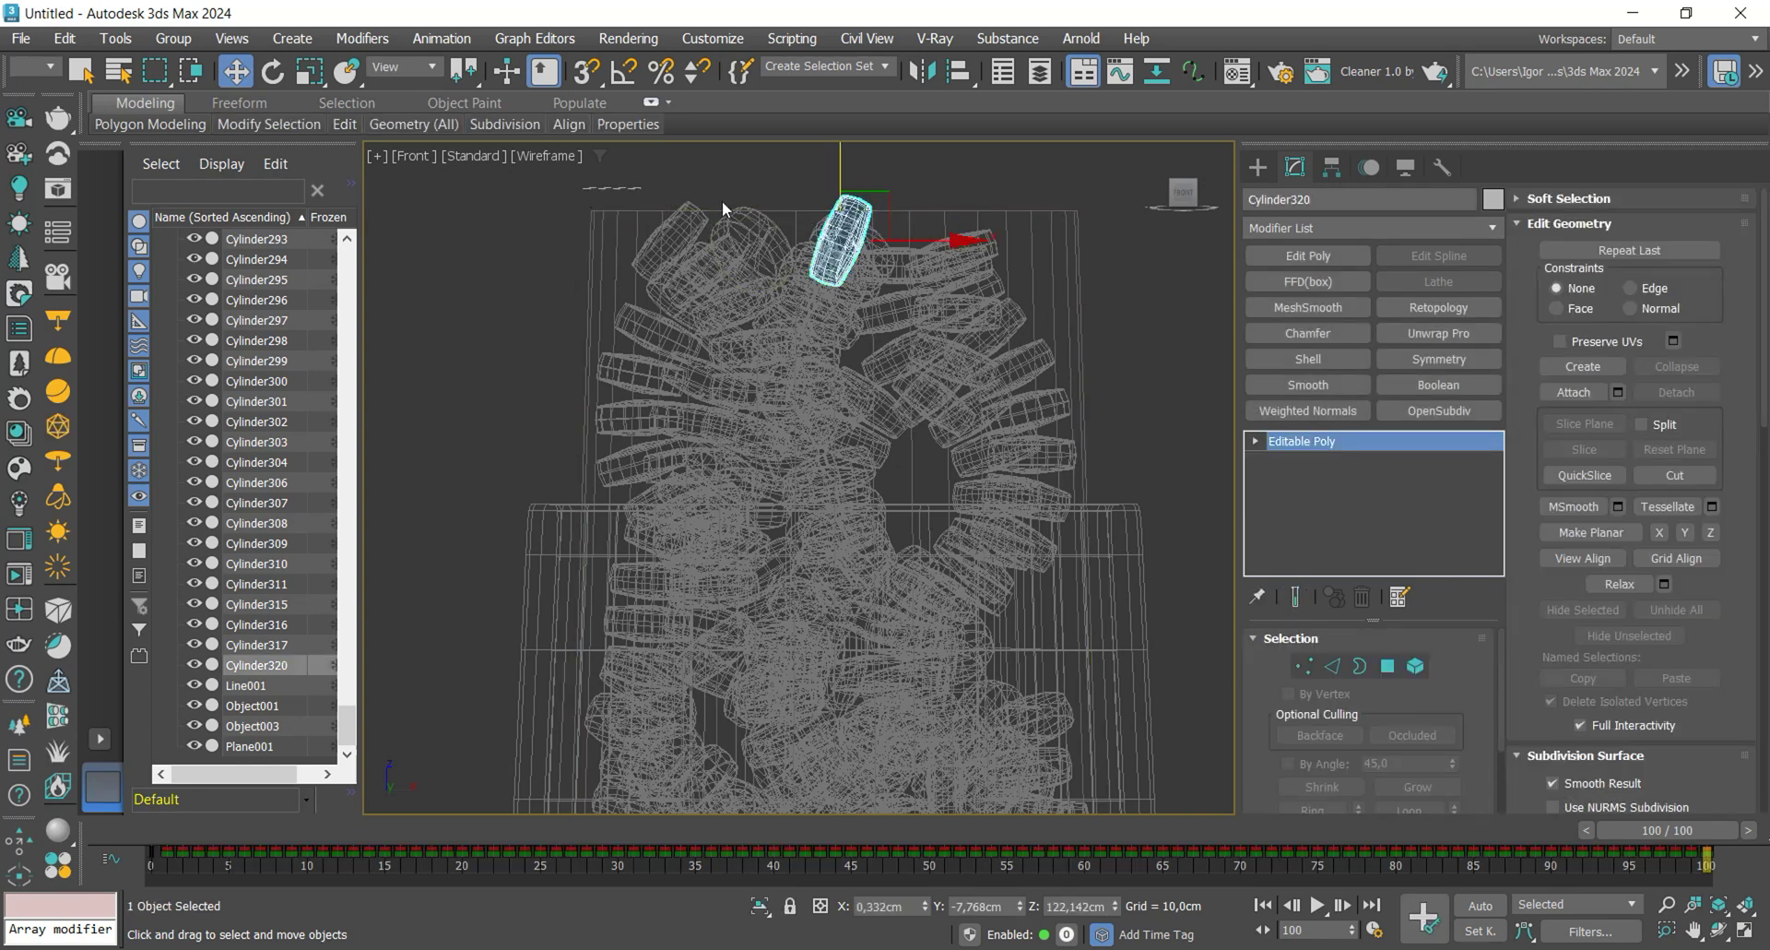
left_click_drag(1043, 260, 1043, 259)
left_click(1080, 267, "alt")
middle_click_drag(987, 326, 953, 423)
key("Delete")
- Convert the inner bottle to an Editable Poly
key("F3")
left_click(929, 289)
scroll(929, 290, "down", 4)
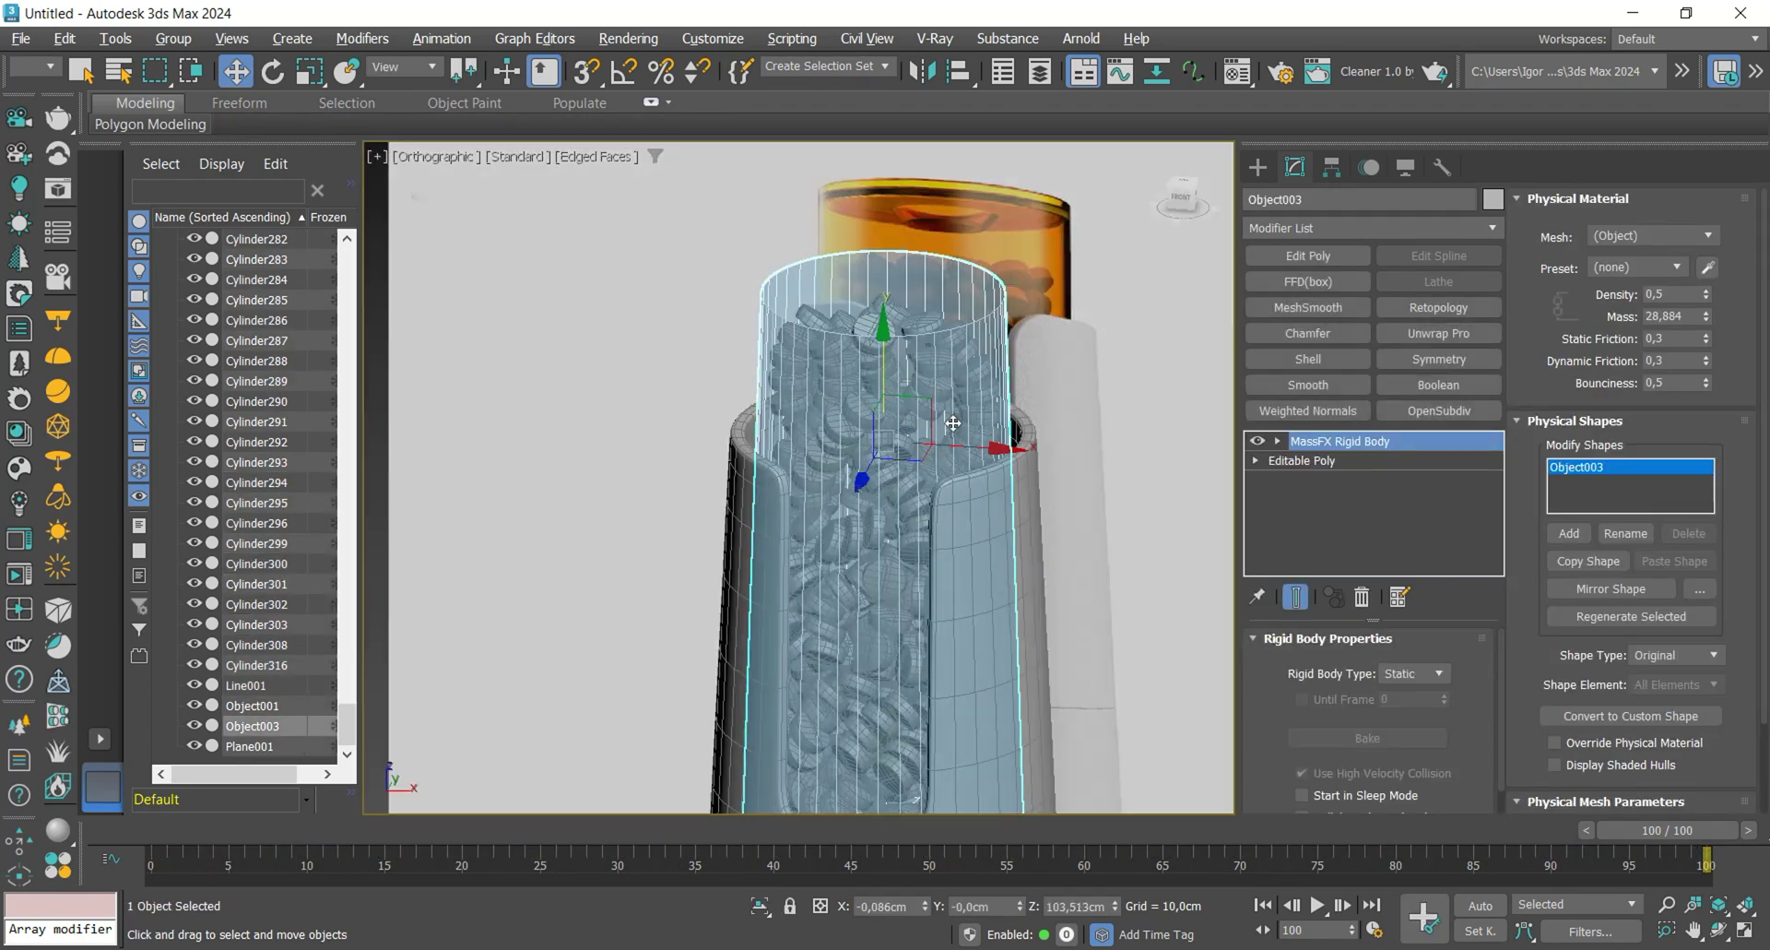
right_click(929, 381)
mouse_move(1014, 681)
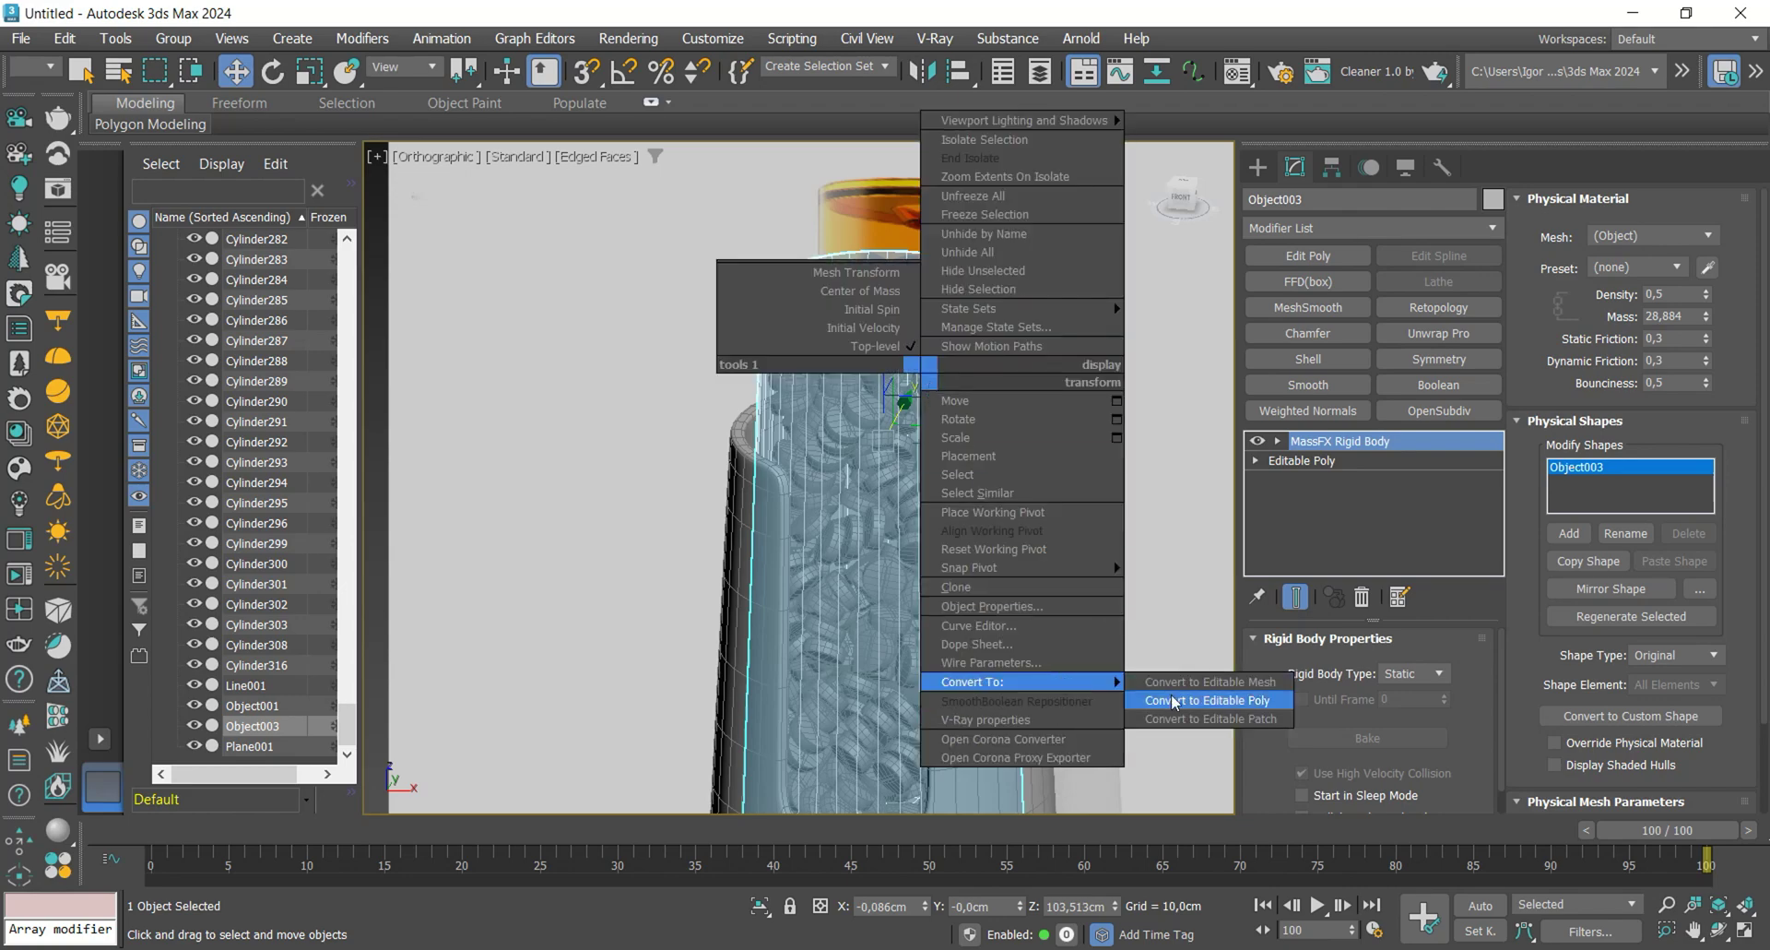
left_click(1175, 702)
- Select the bottle's open top border and extend it inward by scaling to form a flat ring
key("3")
scroll(853, 424, "up", 6)
left_click(849, 432)
key("r")
key("F3")
middle_click_drag(849, 426, 834, 466, "alt")
key("F3")
left_click_drag(834, 464, 829, 538)
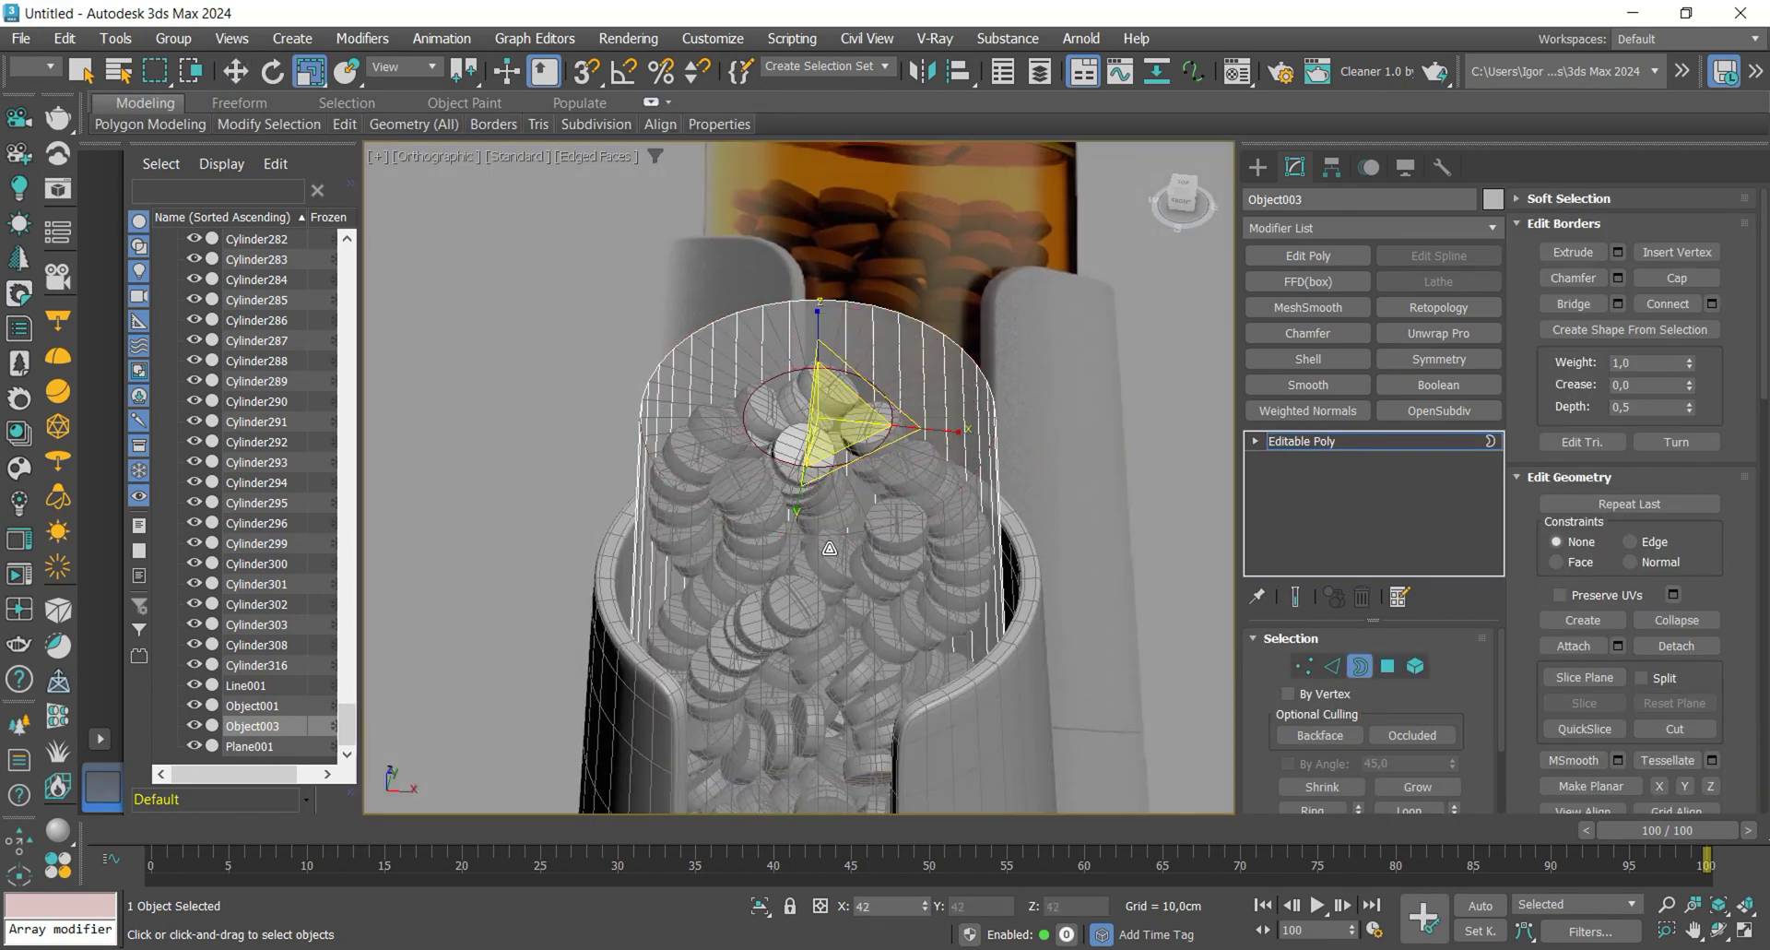
- Extend the ring's inner border downward to form the wall of a round recess and adjust its scale
key("w")
middle_click_drag(829, 544, 824, 397, "alt")
key("alt+x")
scroll(831, 456, "up", 3)
key("F3")
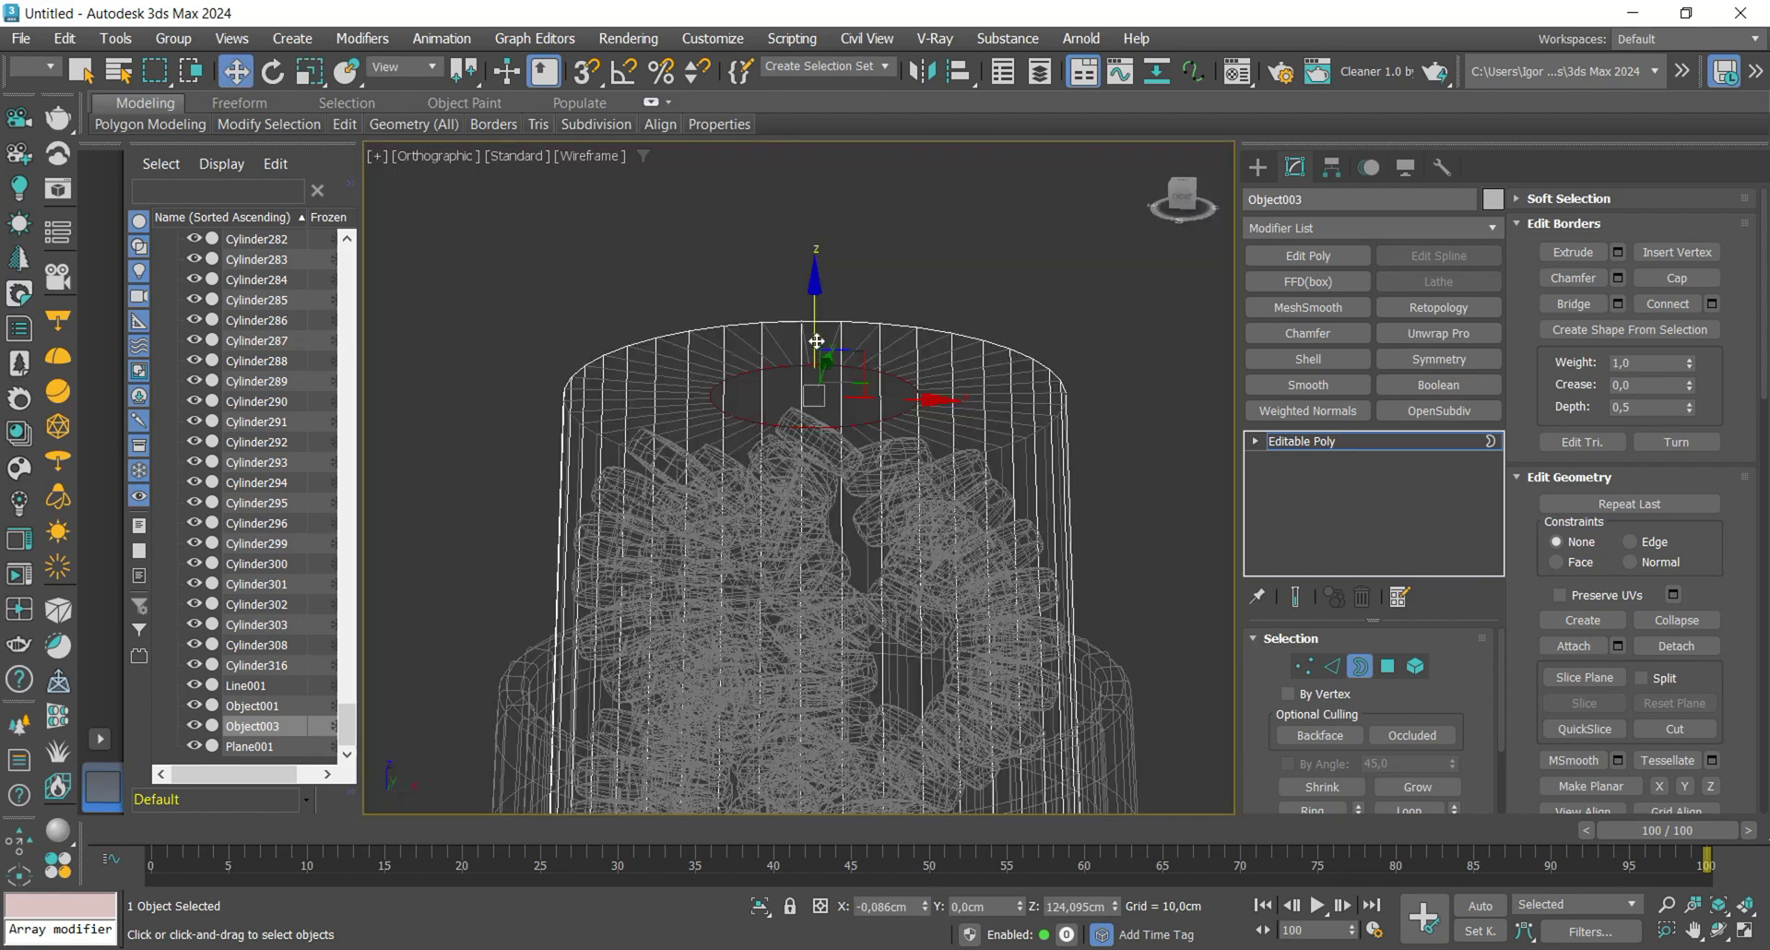
key("r")
key("f")
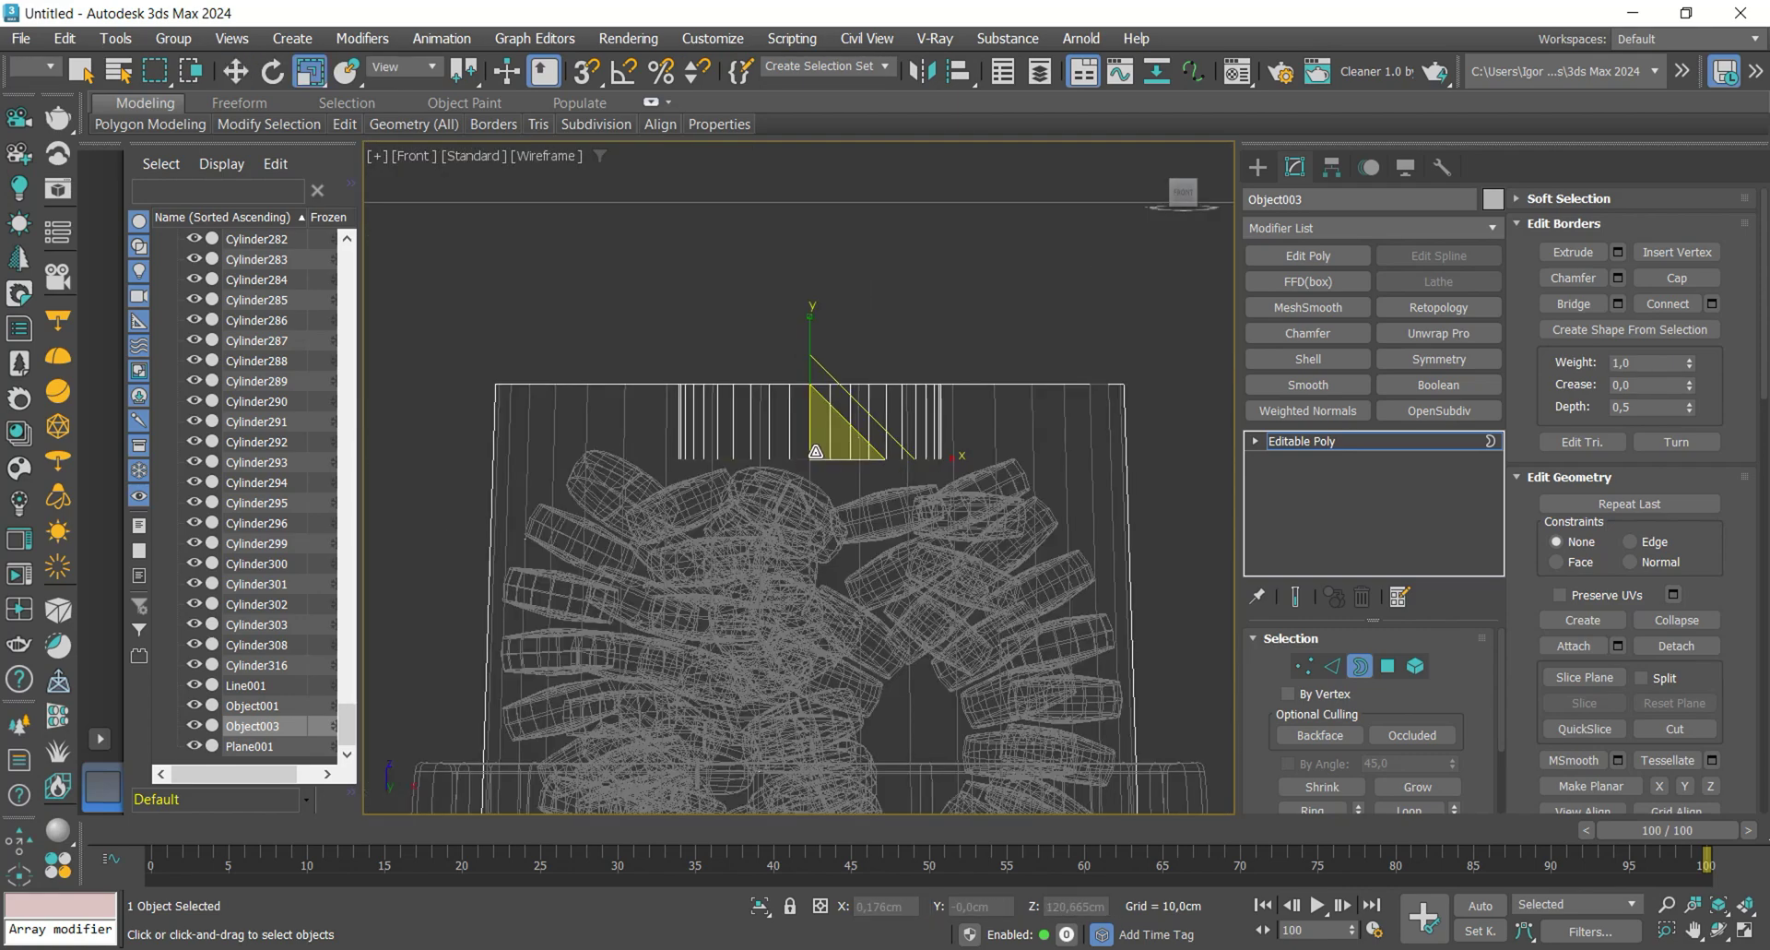
- Extend and scale the recess border further inward, and collapse it to close the recess floor
key("w")
middle_click_drag(810, 379, 825, 498, "alt")
key("r")
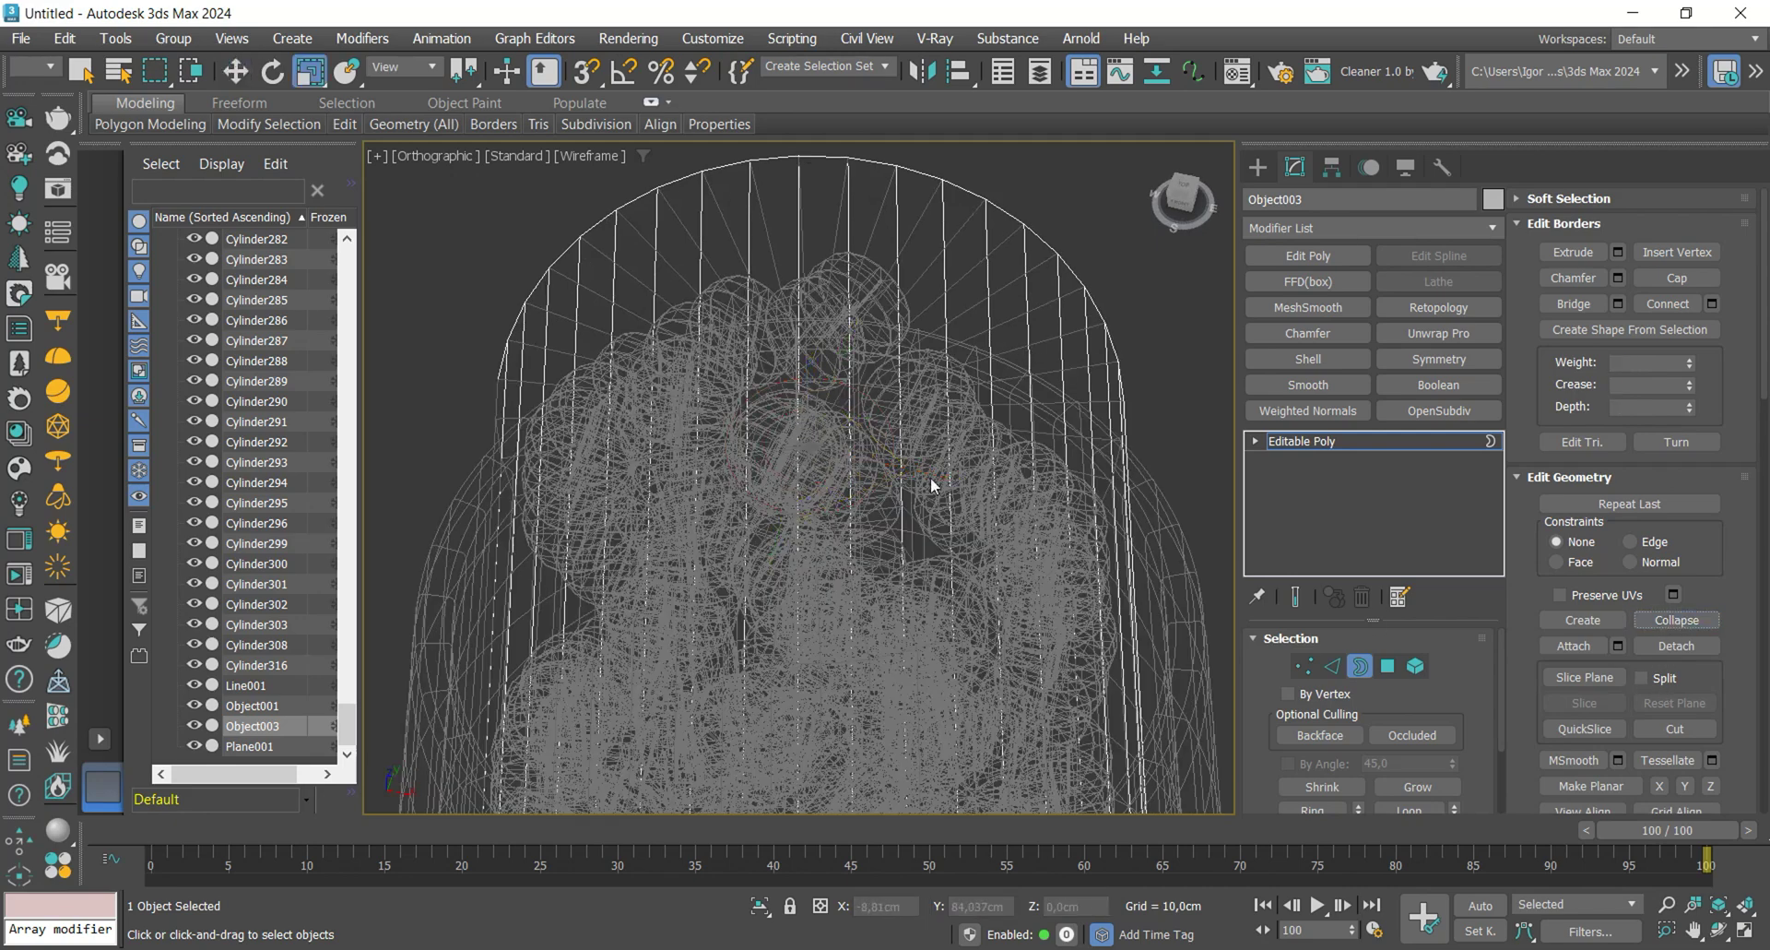
key("F3")
middle_click_drag(833, 449, 847, 382, "alt")
key("alt+x")
key("F4")
scroll(839, 423, "down", 4)
left_click(1271, 442)
- Select the outer edge loop at the bottle's top and chamfer it by about 0.86 cm
scroll(908, 383, "up", 3)
key("2")
key("w")
left_click(932, 388)
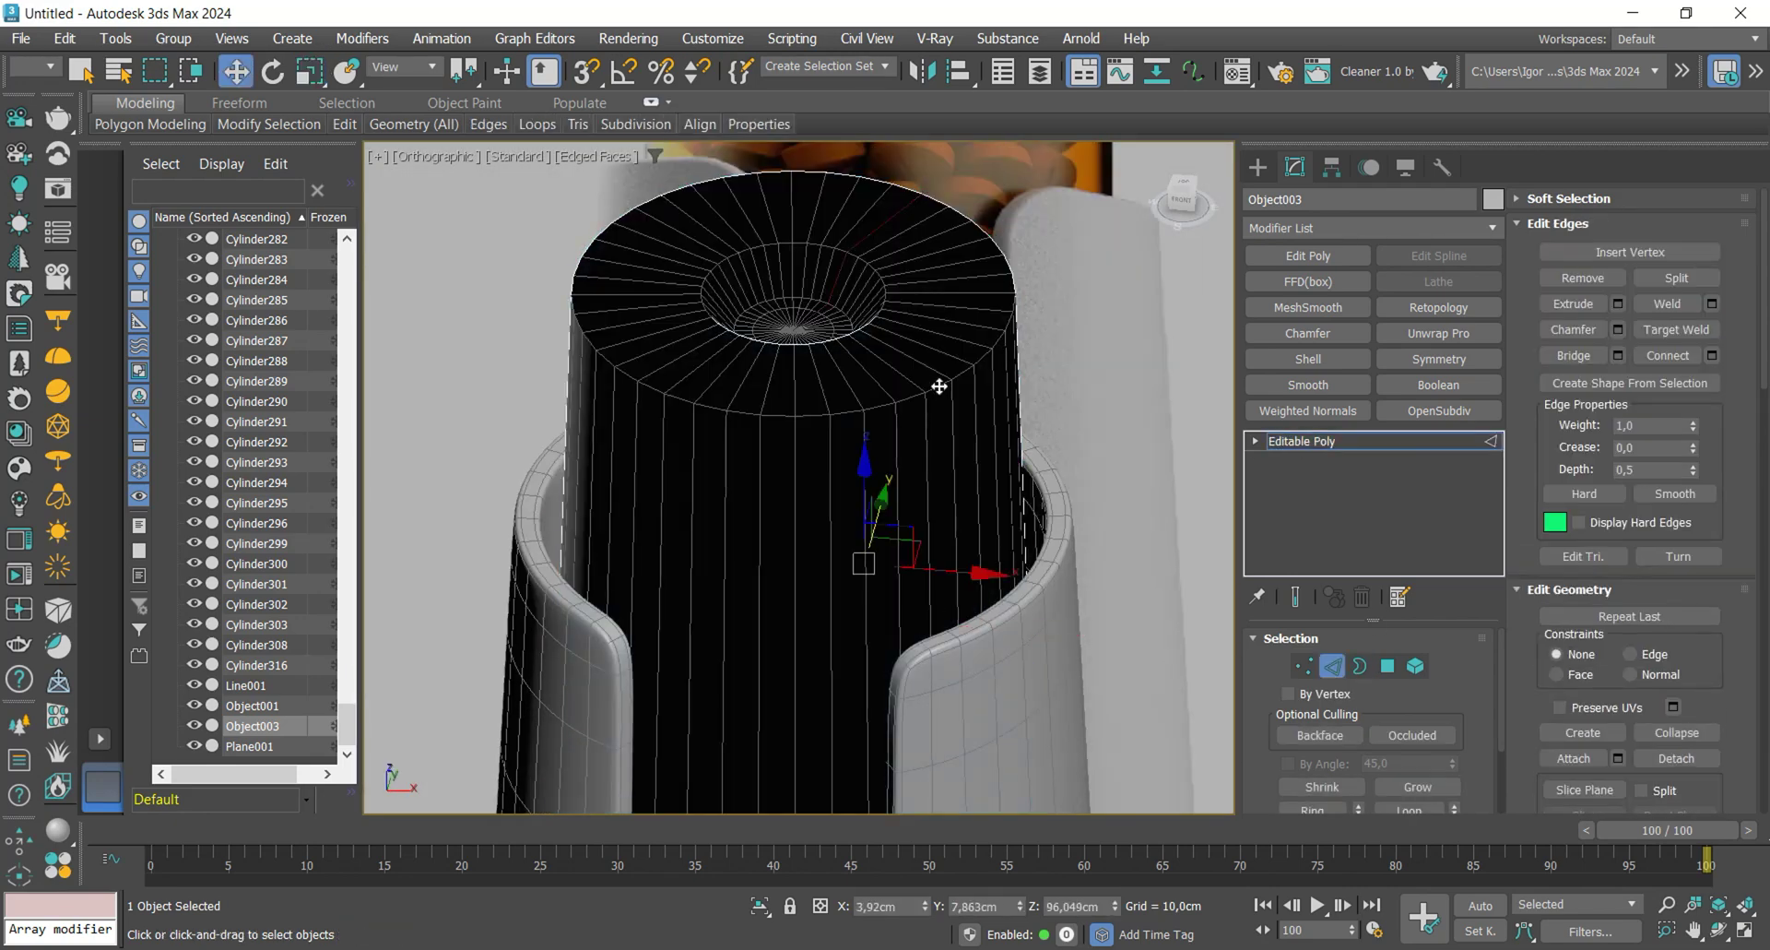
left_click(940, 386)
scroll(939, 386, "up", 4)
key("F3")
key("F3")
double_click(1013, 334)
key("F3")
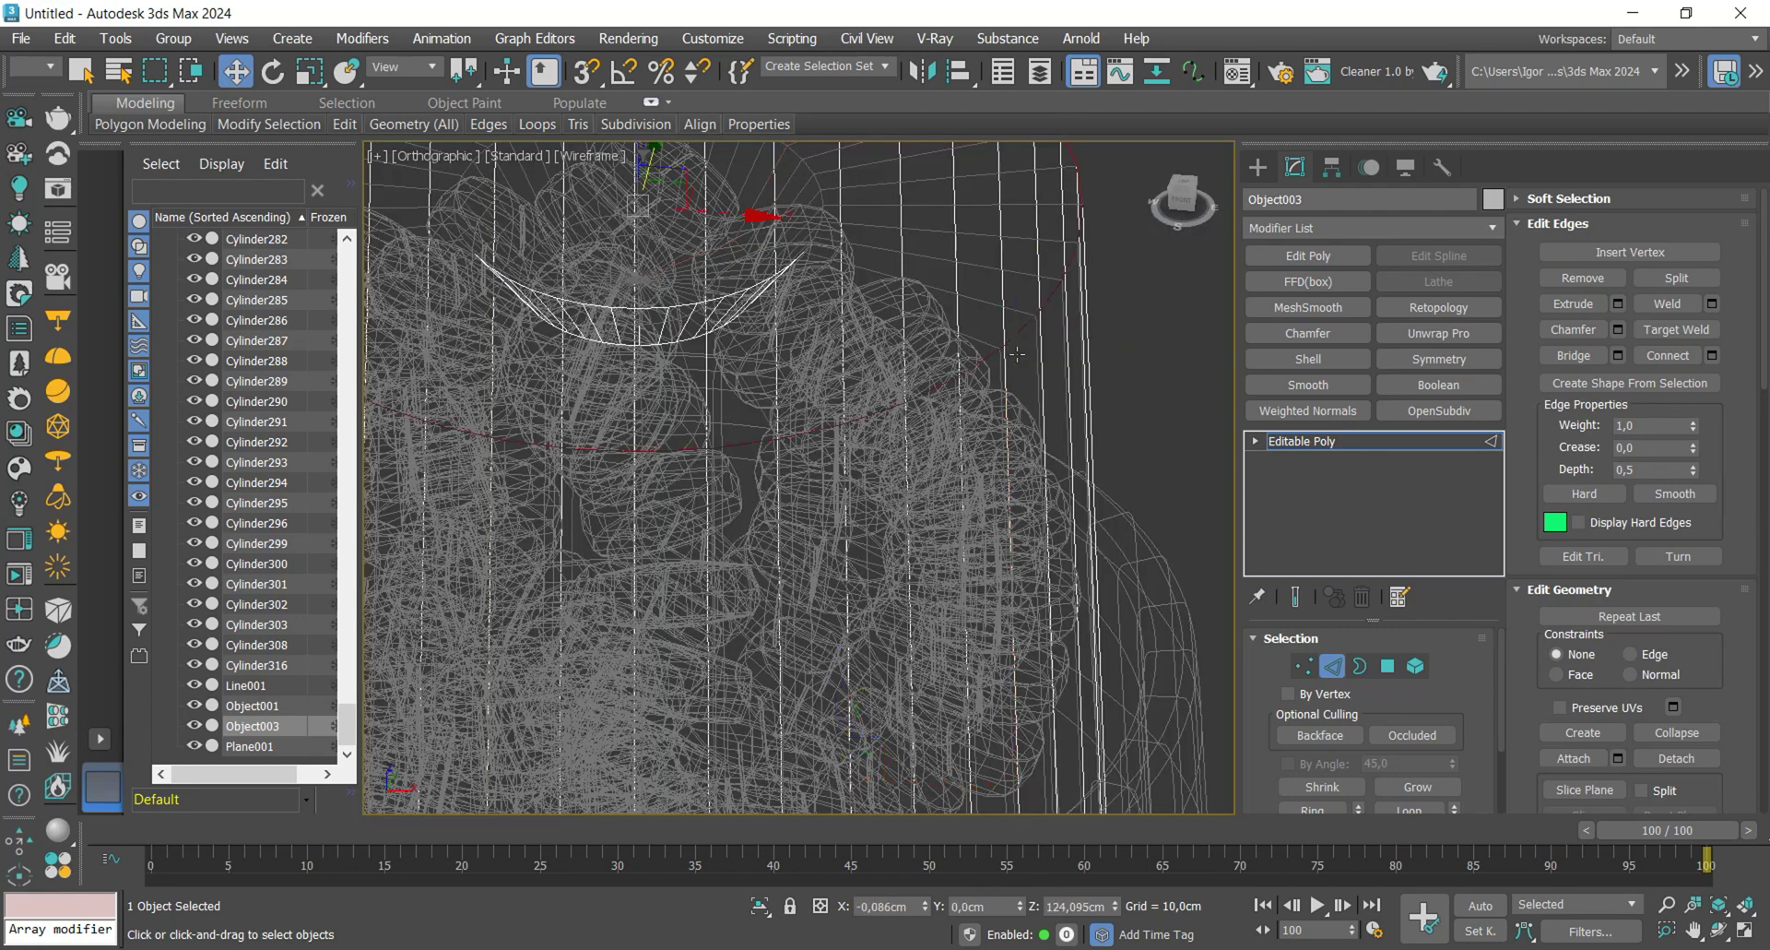
key("F3")
scroll(916, 338, "down", 3)
key("ctrl+shift+c")
left_click_drag(814, 521, 796, 506)
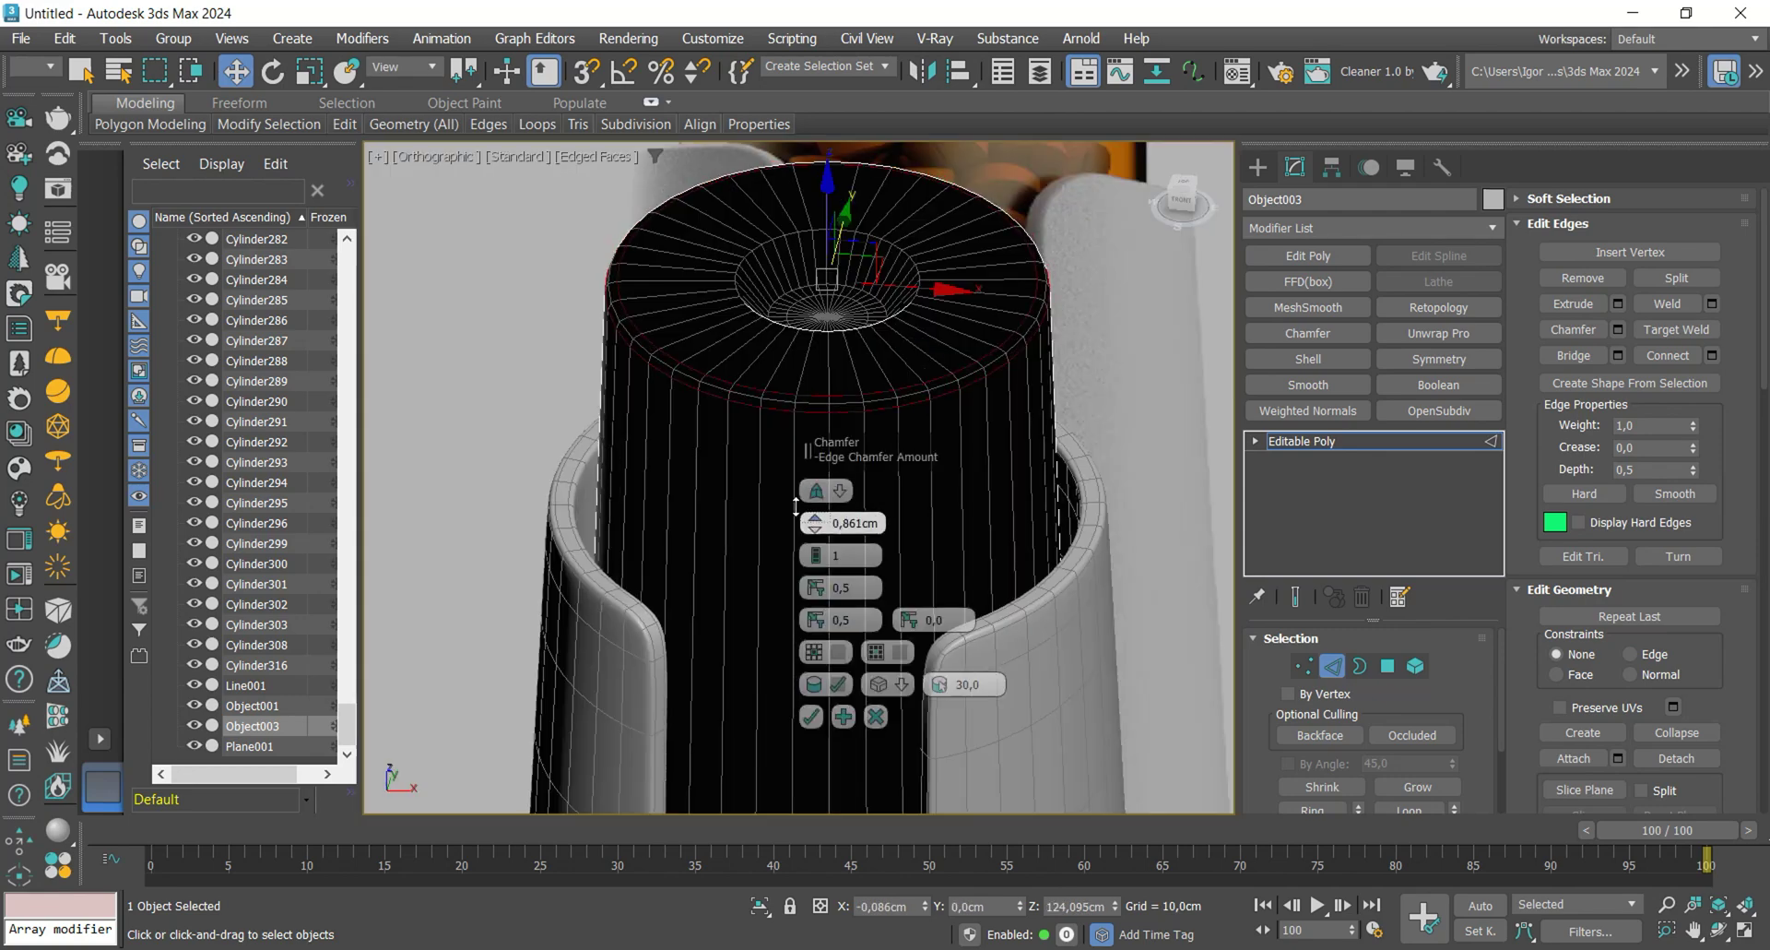
left_click(812, 716)
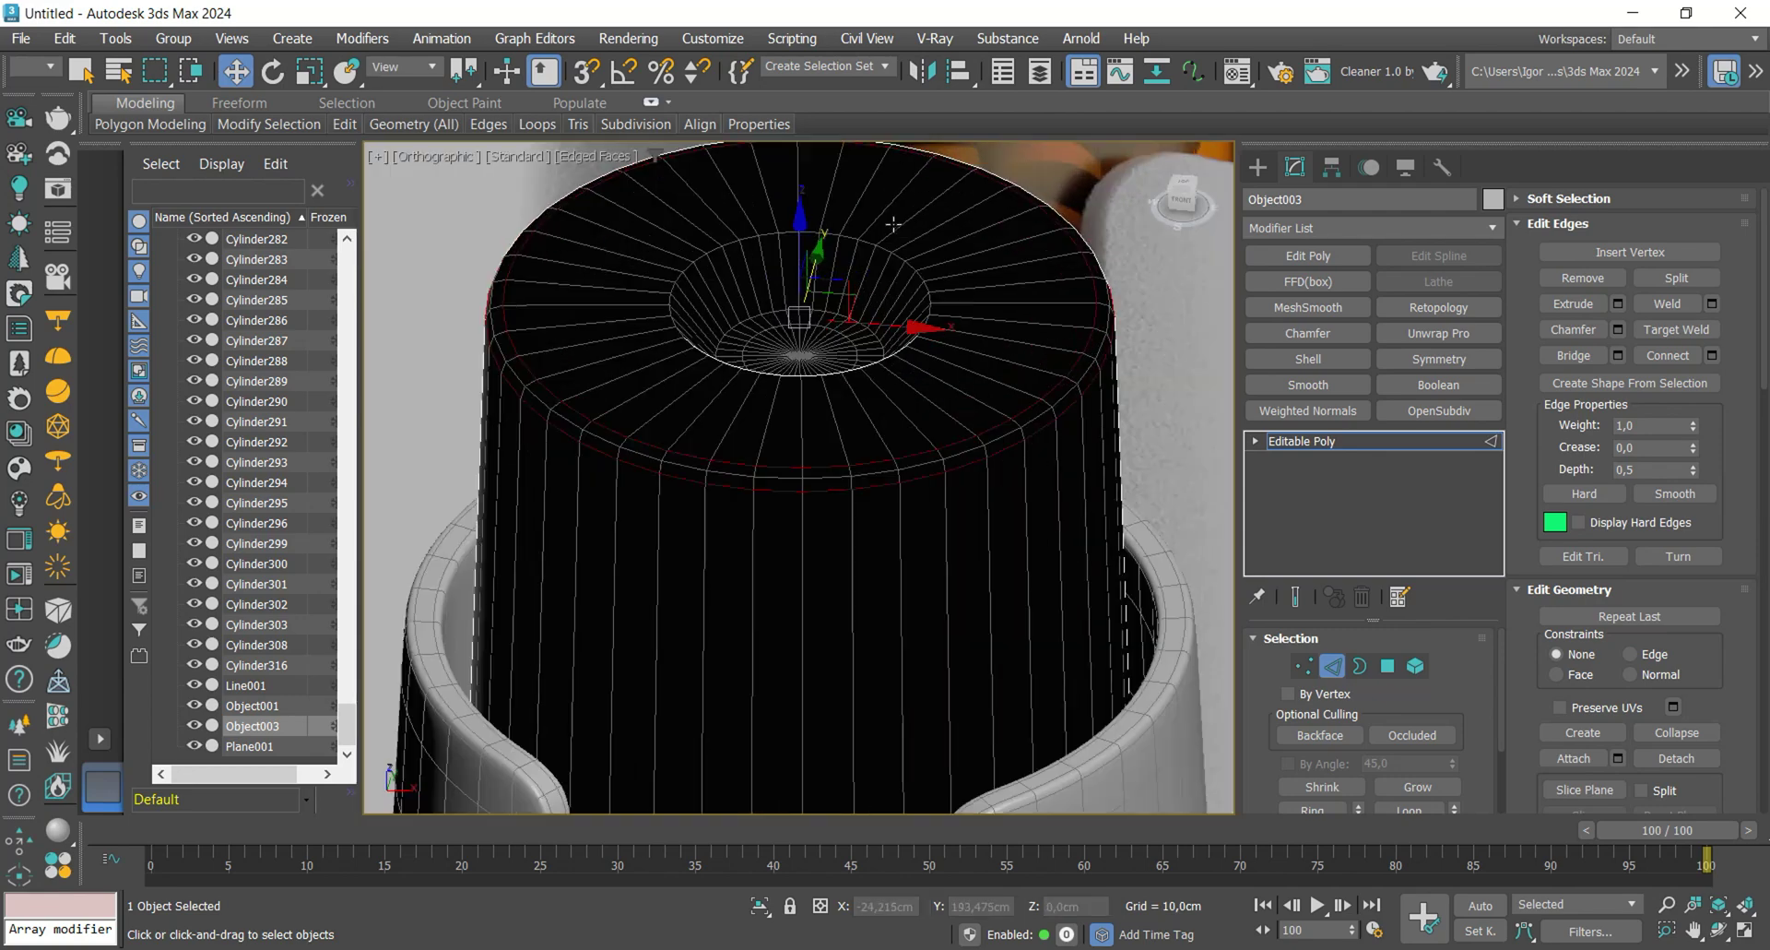
- Flip the normals of the whole bottle element so its faces point outward, and return to edge editing
scroll(960, 325, "up", 5)
key("F3")
right_click(924, 270)
scroll(912, 288, "down", 5)
left_click(1315, 441)
key("F3")
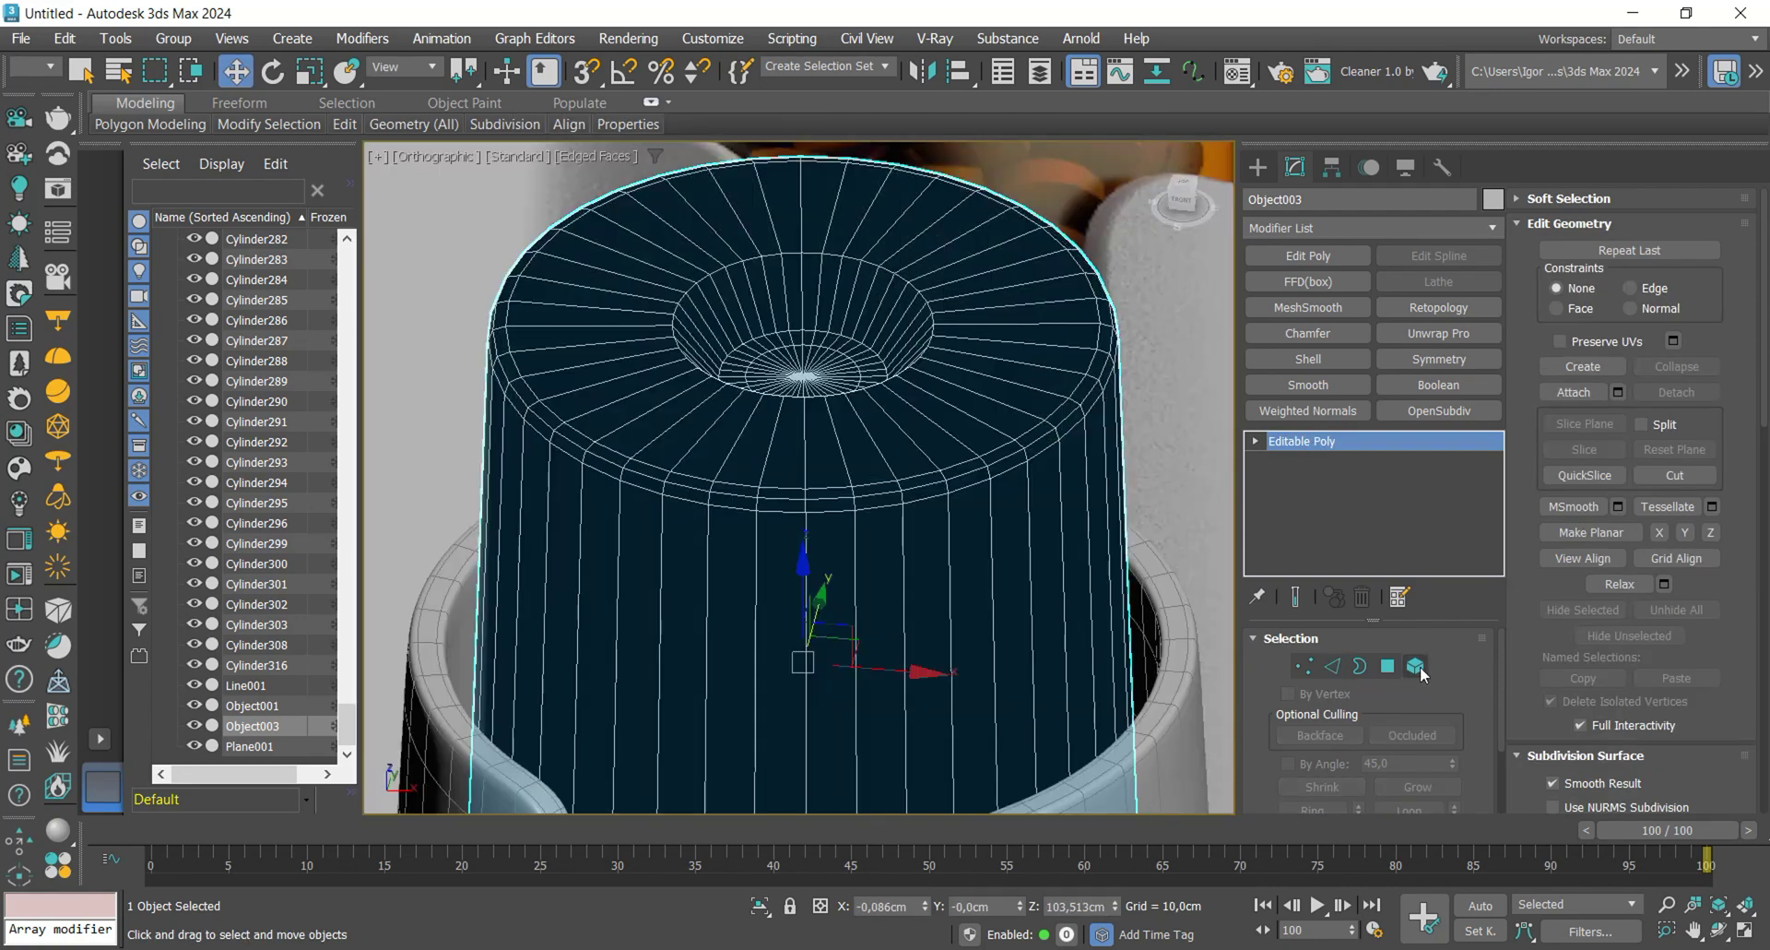
left_click(1415, 668)
key("2")
scroll(922, 314, "up", 4)
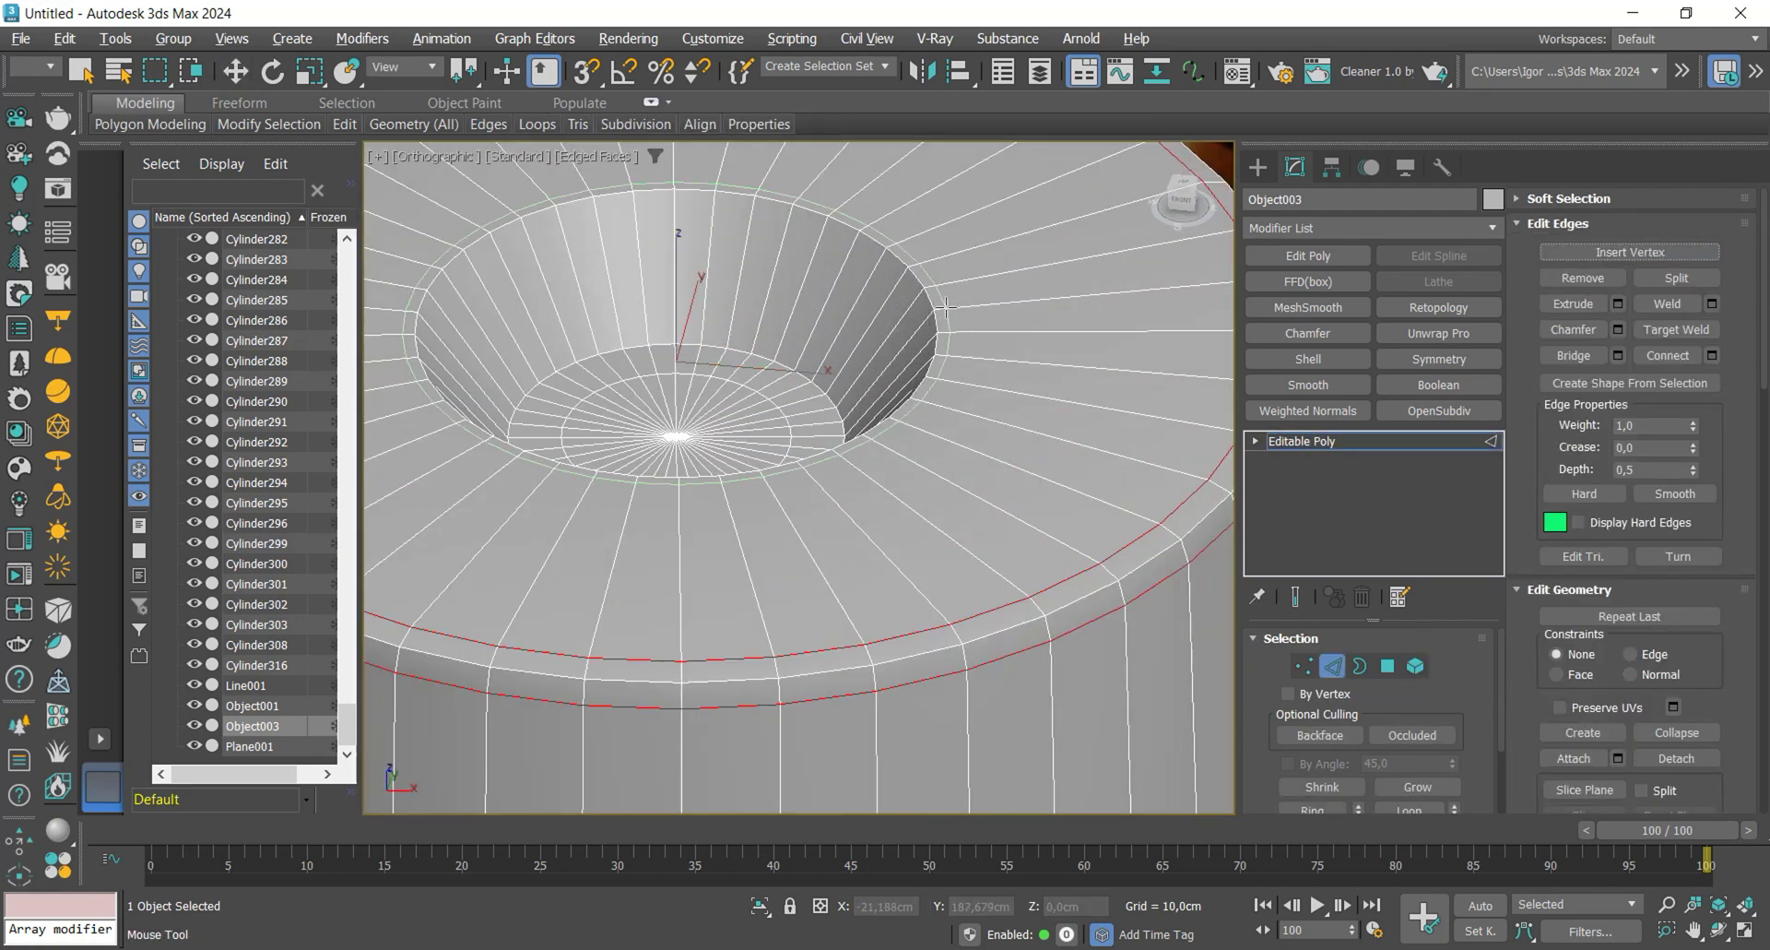
- Connect the ring of vertical edges on the bottle's side wall to add evenly spaced horizontal edge loops
right_click(812, 399)
scroll(834, 318, "down", 5)
key("F3")
middle_click_drag(844, 452, 850, 299)
middle_click_drag(890, 741, 891, 653)
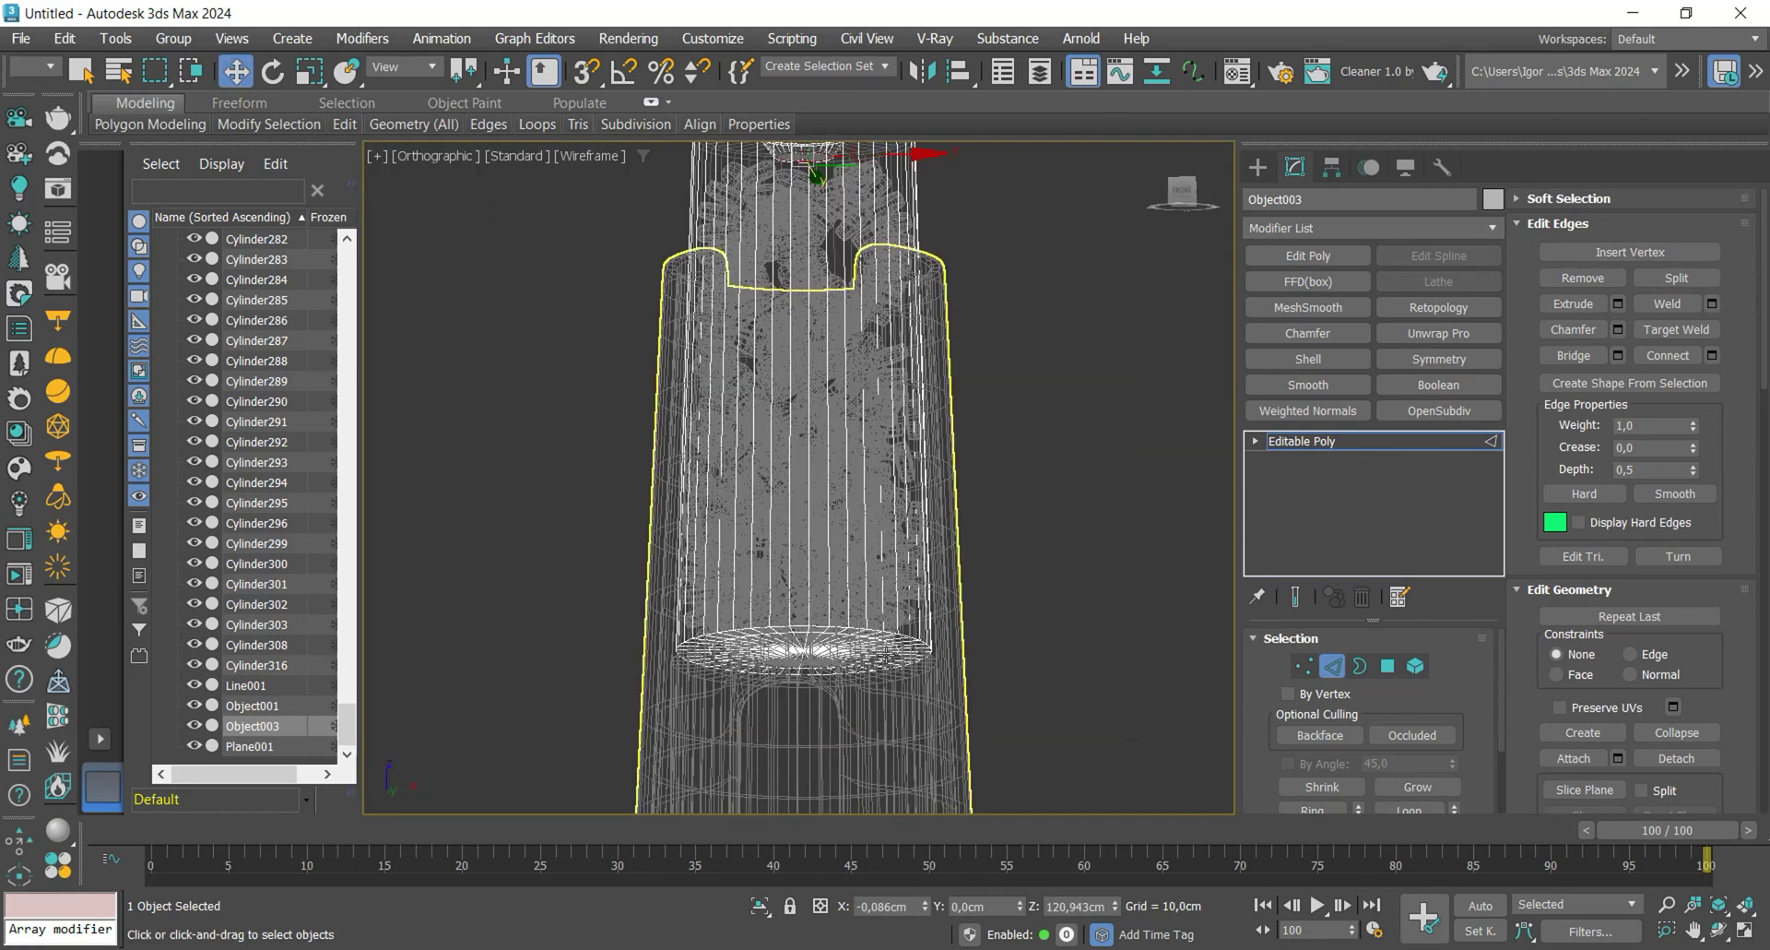
scroll(902, 606, "up", 5)
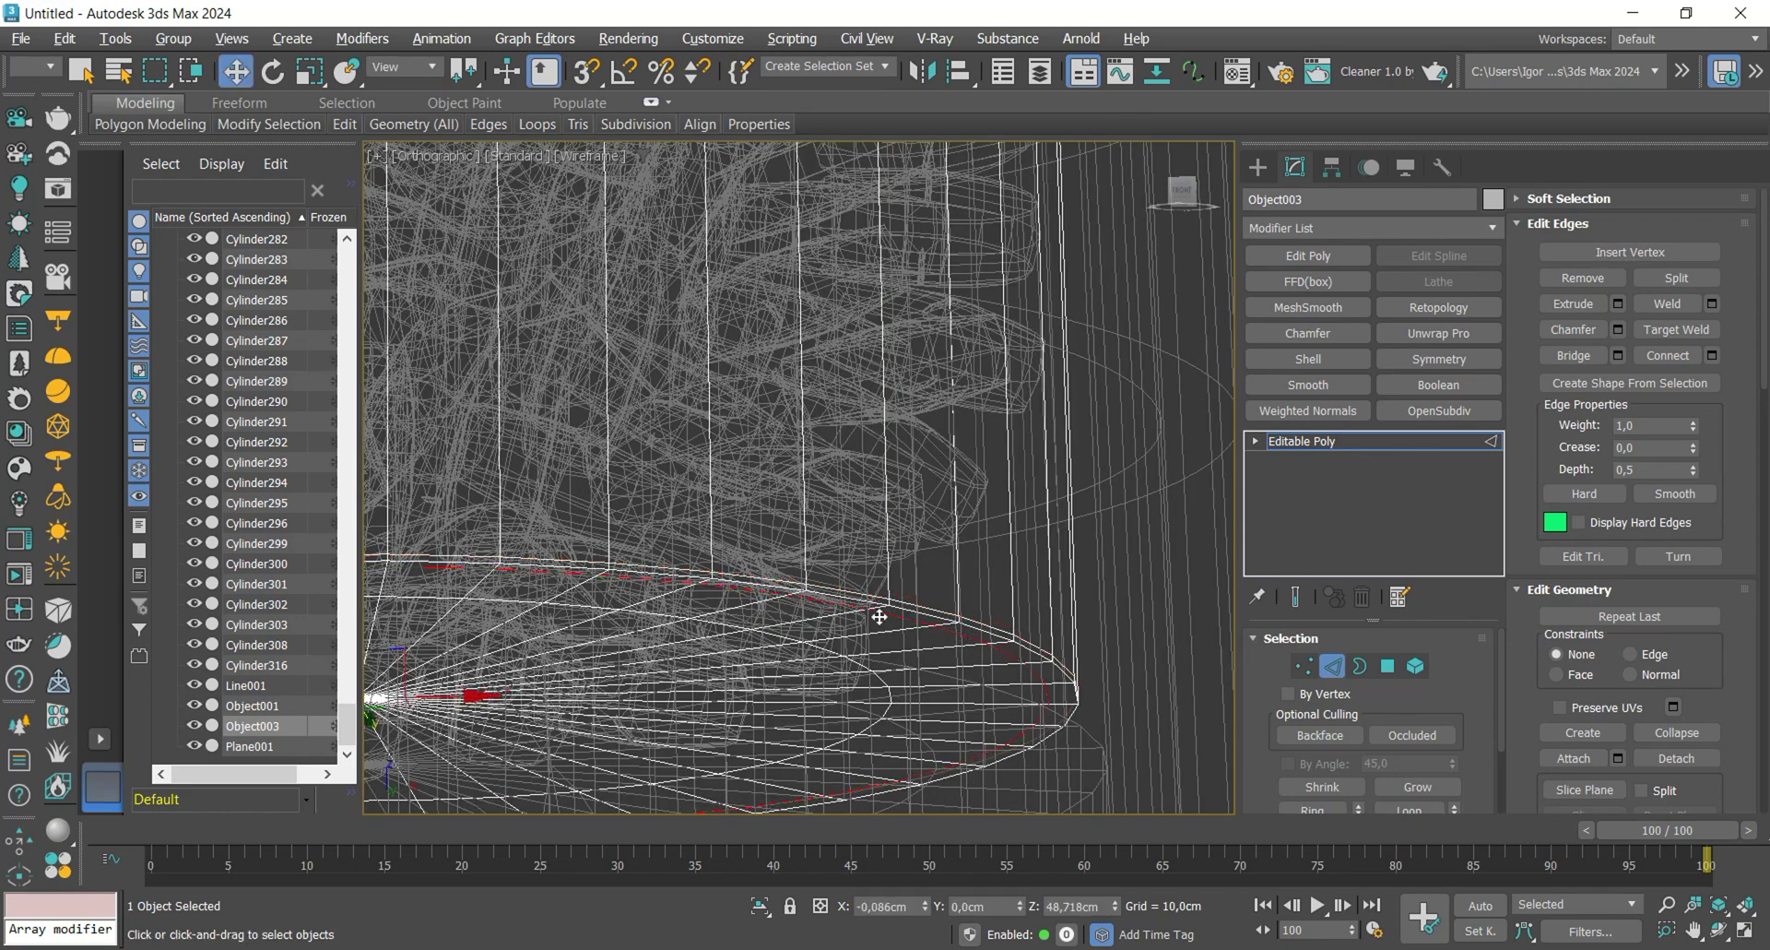
scroll(871, 534, "down", 5)
left_click(866, 587)
key("alt+r")
key("ctrl+shift+e")
left_click(811, 587)
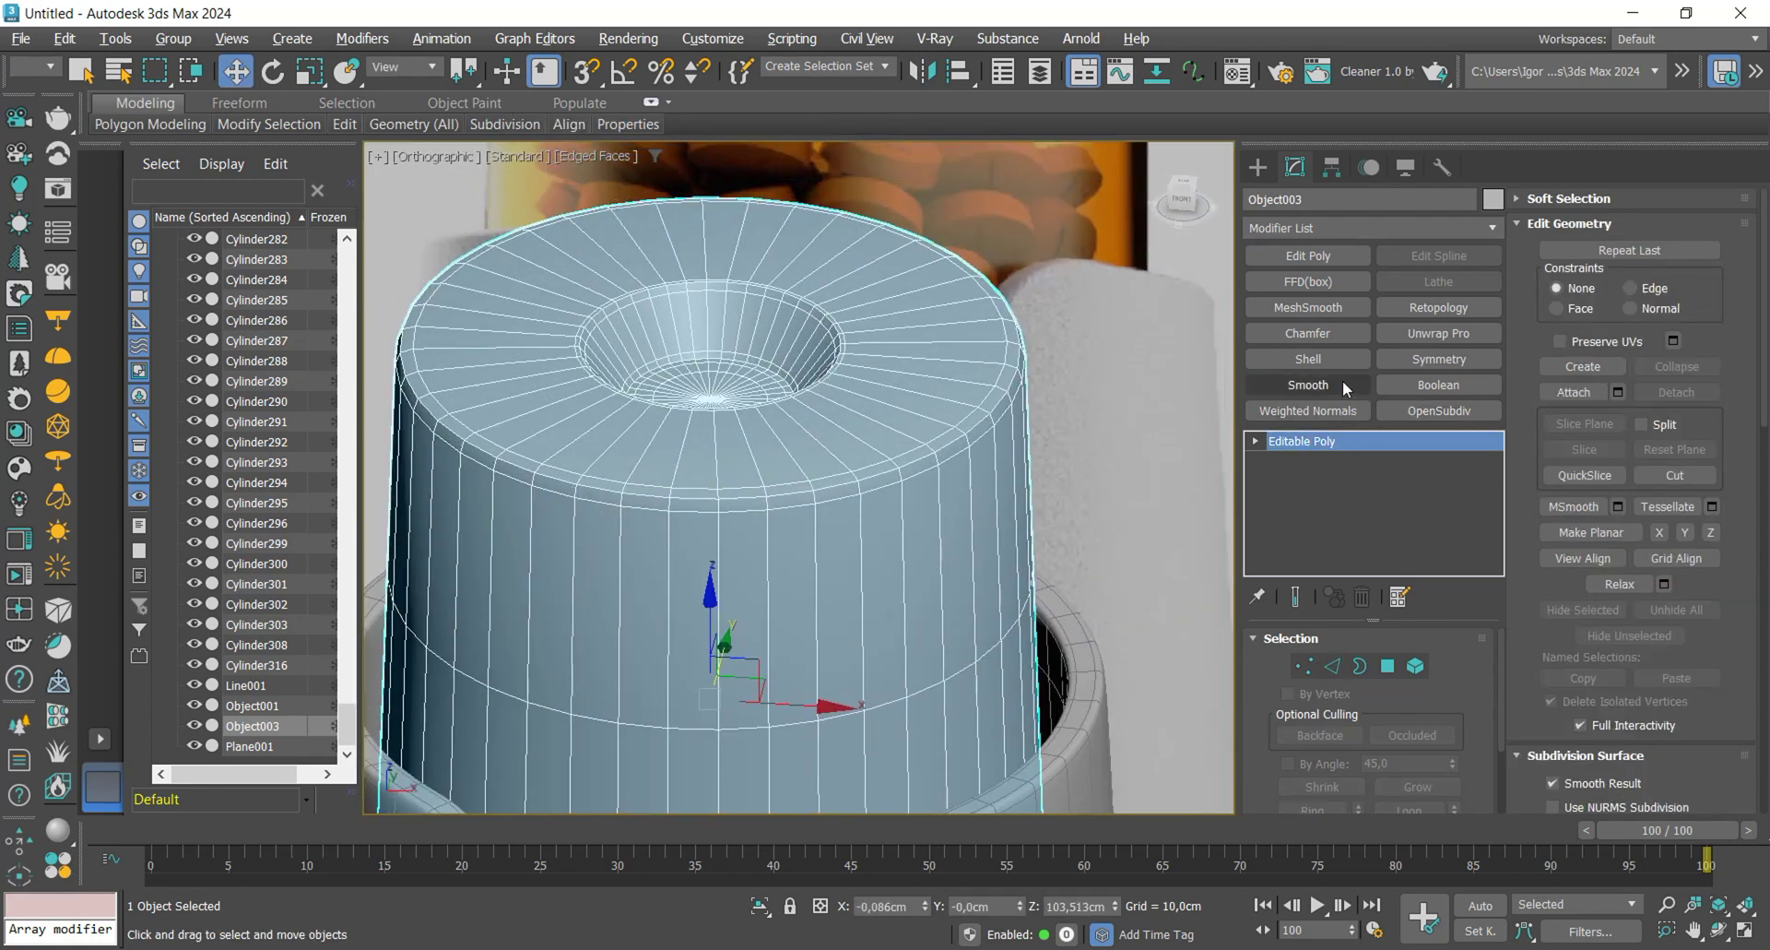
- Add a Shell modifier to the bottle with an inner amount of 0 cm and an outer amount of 1 cm
left_click(1309, 358)
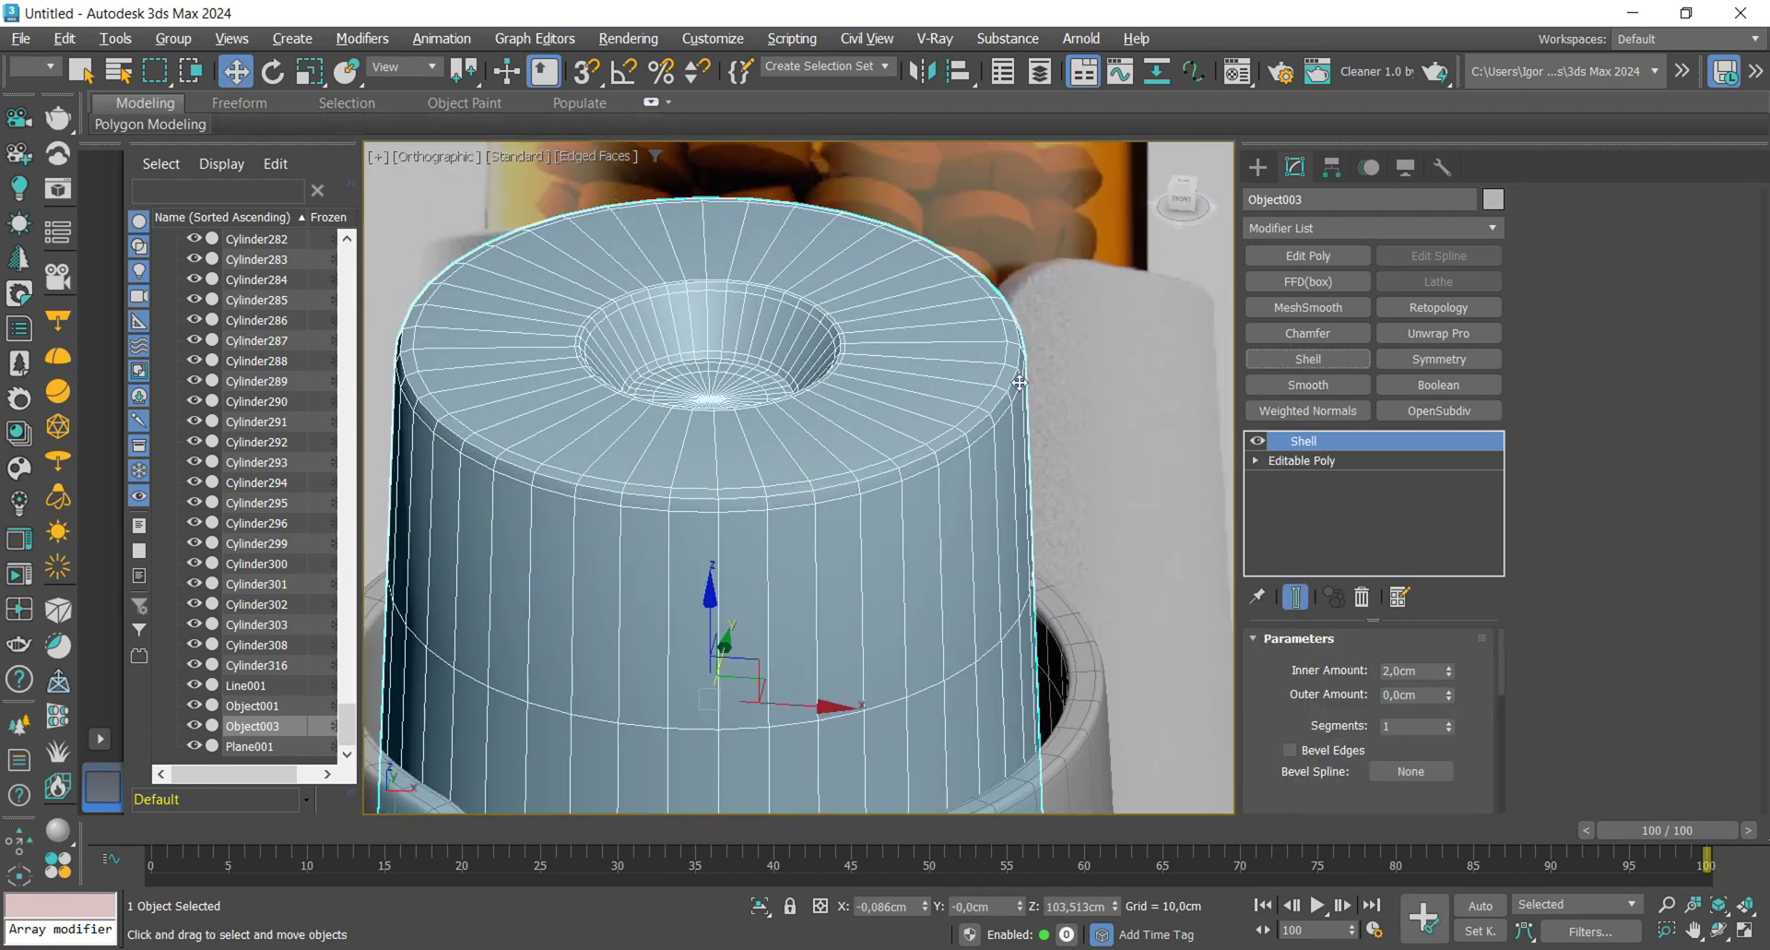
scroll(959, 369, "down", 3)
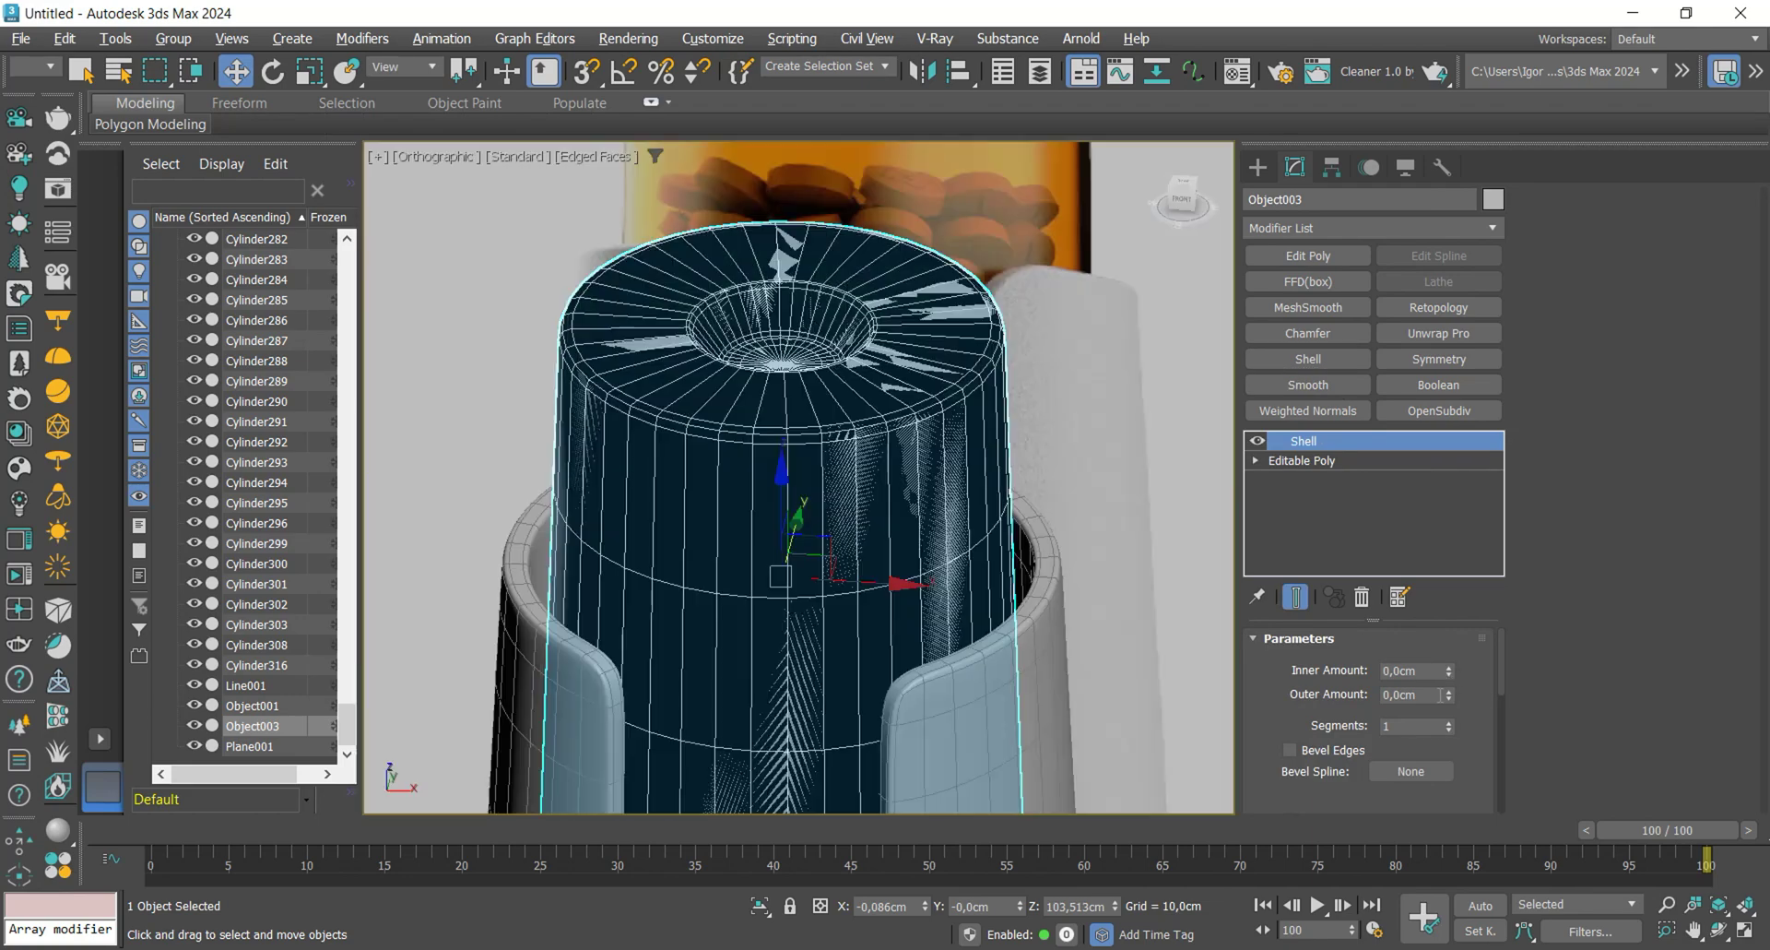
double_click(1441, 695)
type("1")
key("Return")
middle_click_drag(997, 585, 993, 534, "alt")
key("f")
key("z")
scroll(959, 443, "up", 6)
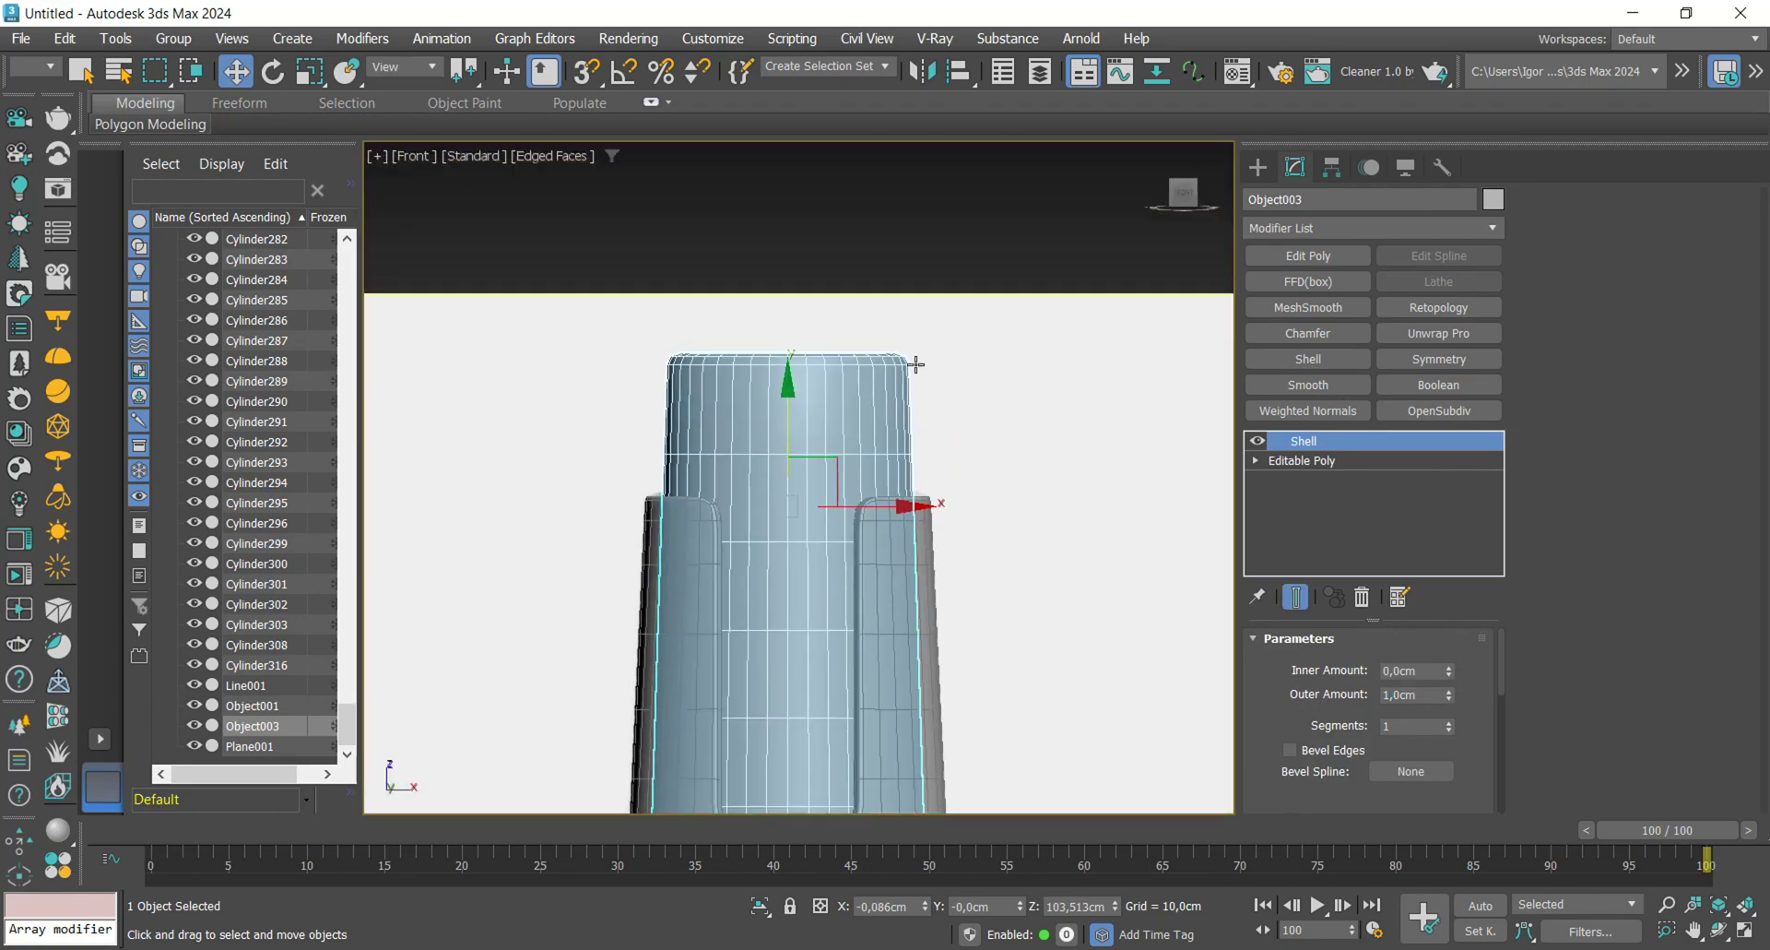
scroll(943, 386, "down", 4)
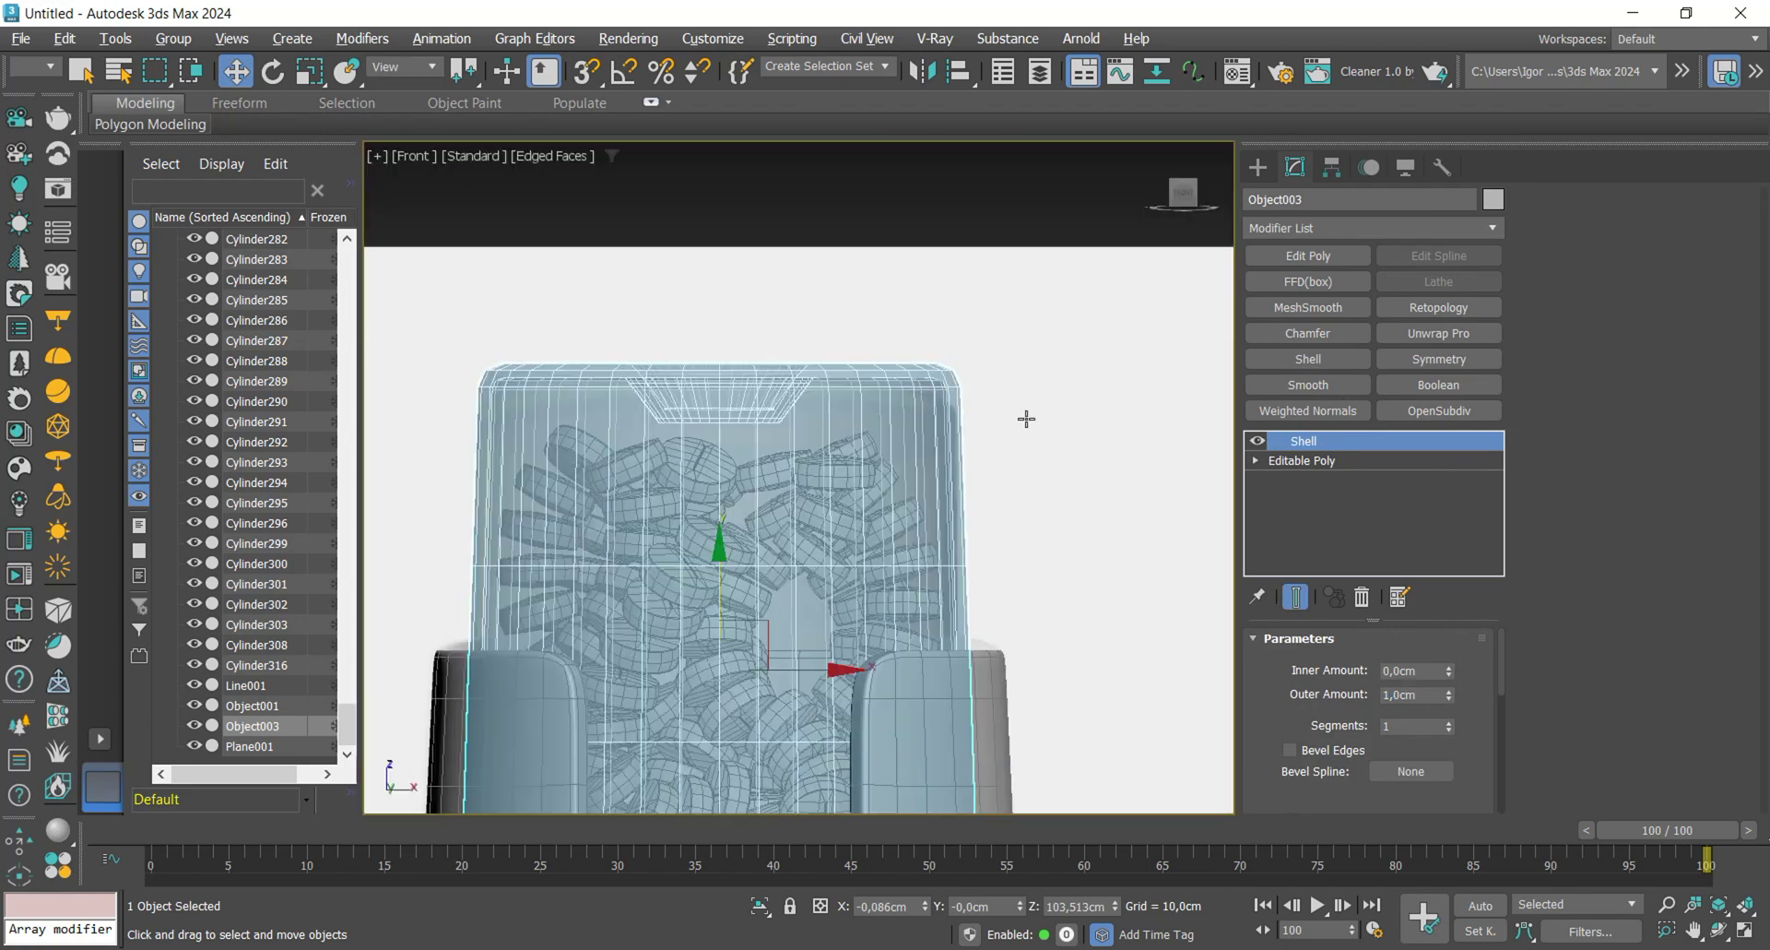
- Add an Edit Poly modifier above the shell and raise the vertices of the top recess's floor slightly
left_click(1279, 262)
key("1")
key("F3")
left_click_drag(363, 313, 364, 313)
scroll(728, 333, "up", 3)
left_click_drag(532, 426, 532, 426)
key("F3")
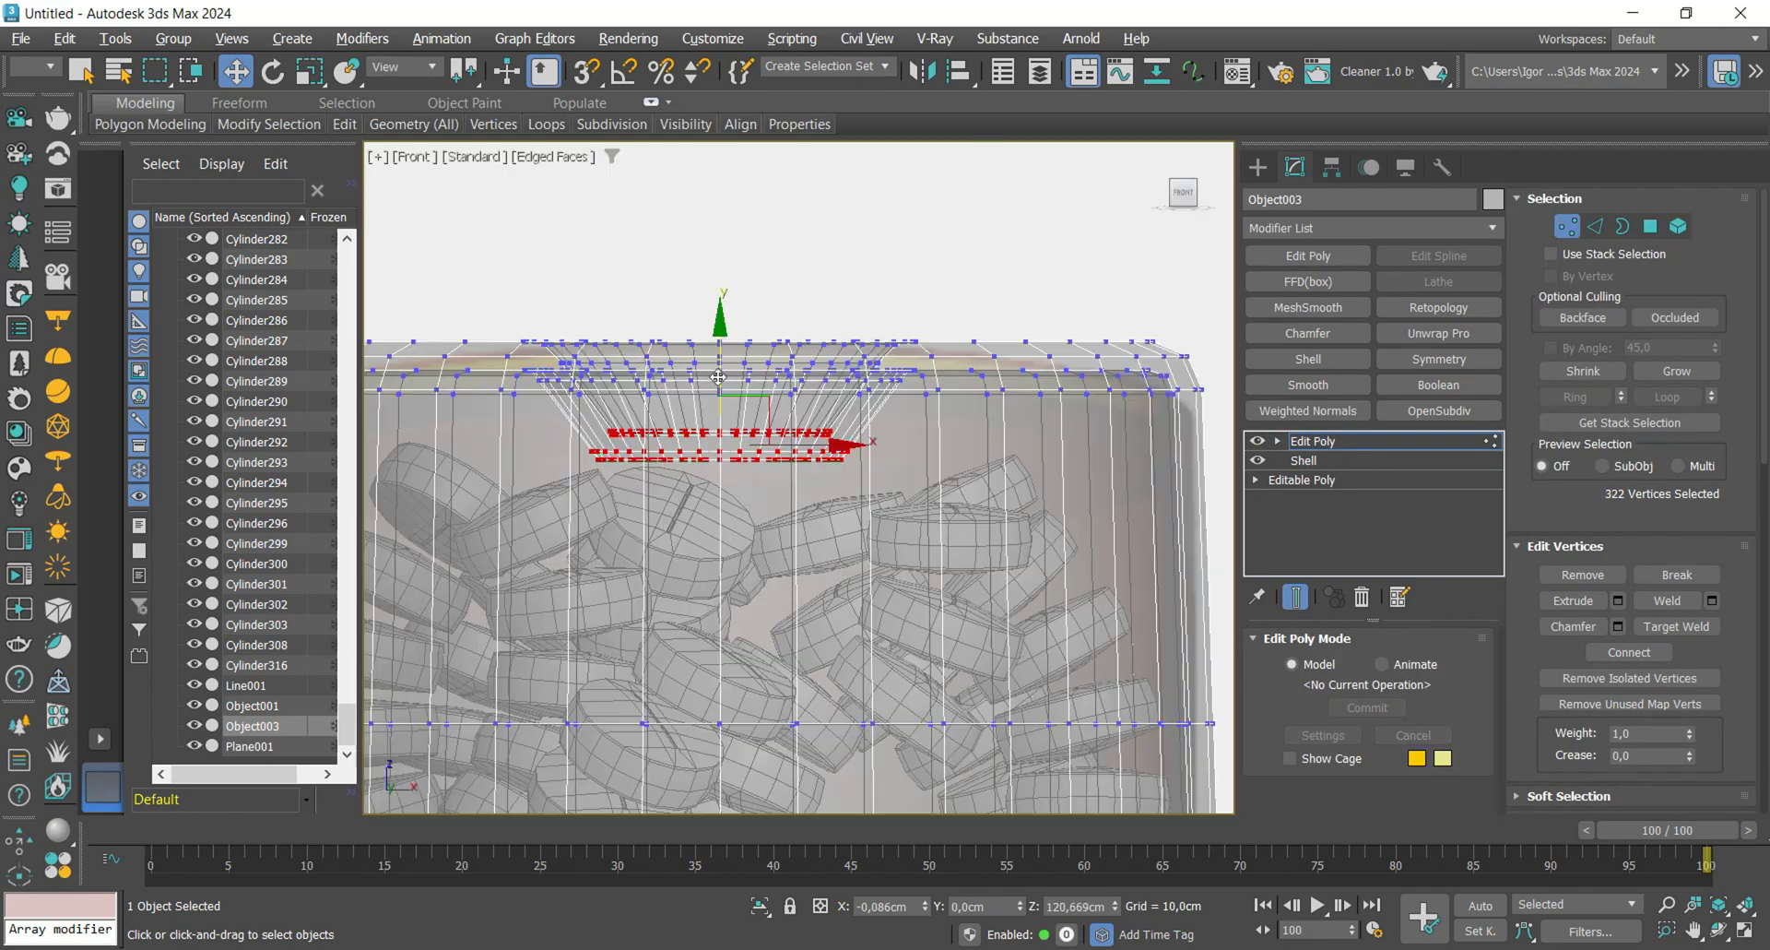
scroll(829, 402, "down", 3)
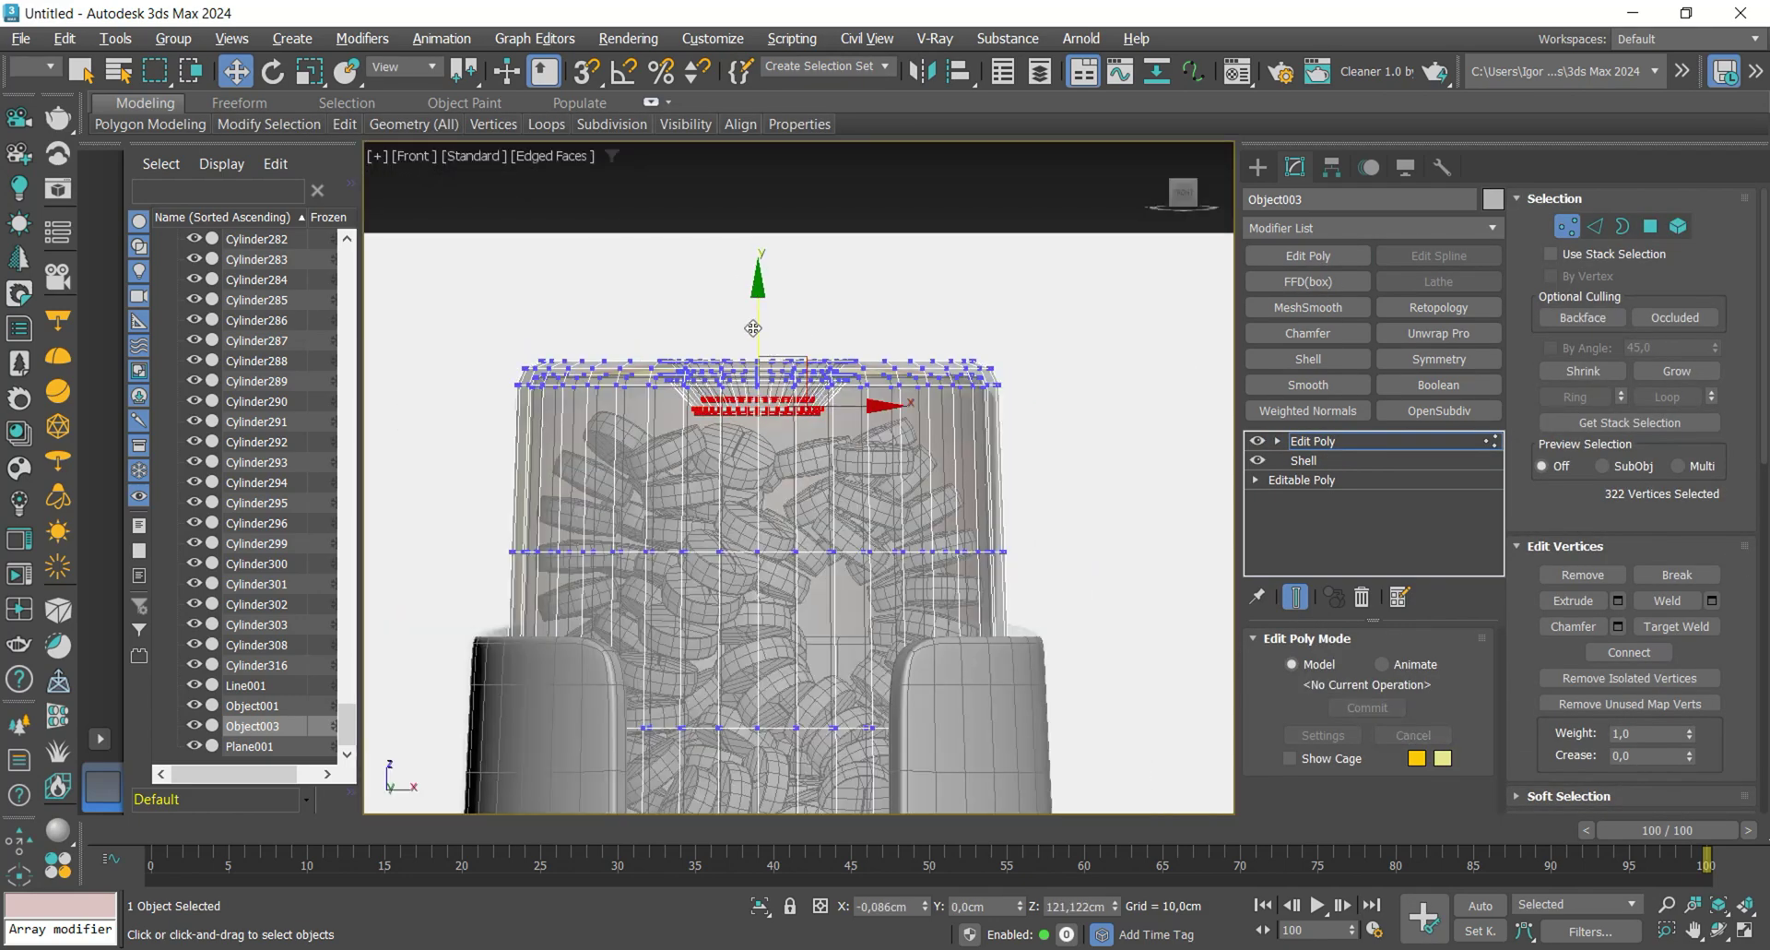
left_click_drag(753, 328, 756, 327)
left_click(1322, 442)
middle_click_drag(1045, 424, 1047, 387, "alt")
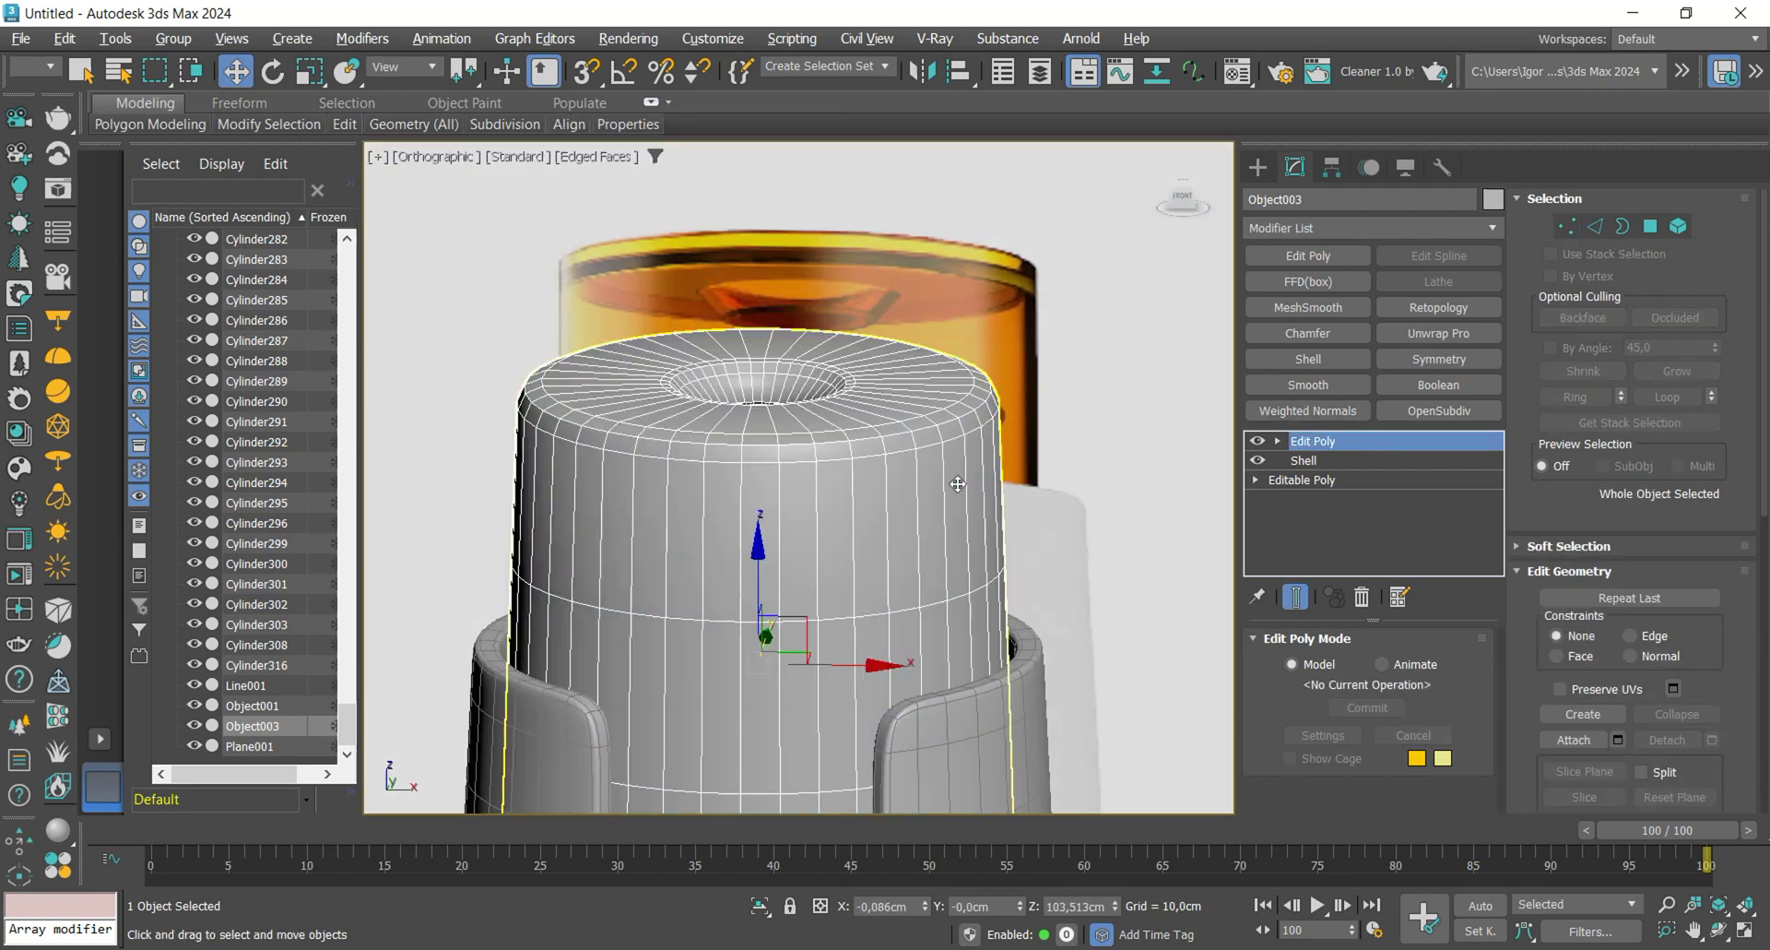
- Add an OpenSubdiv modifier to the bottle and switch its smoothing off for further mesh editing
left_click(1439, 410)
key("F4")
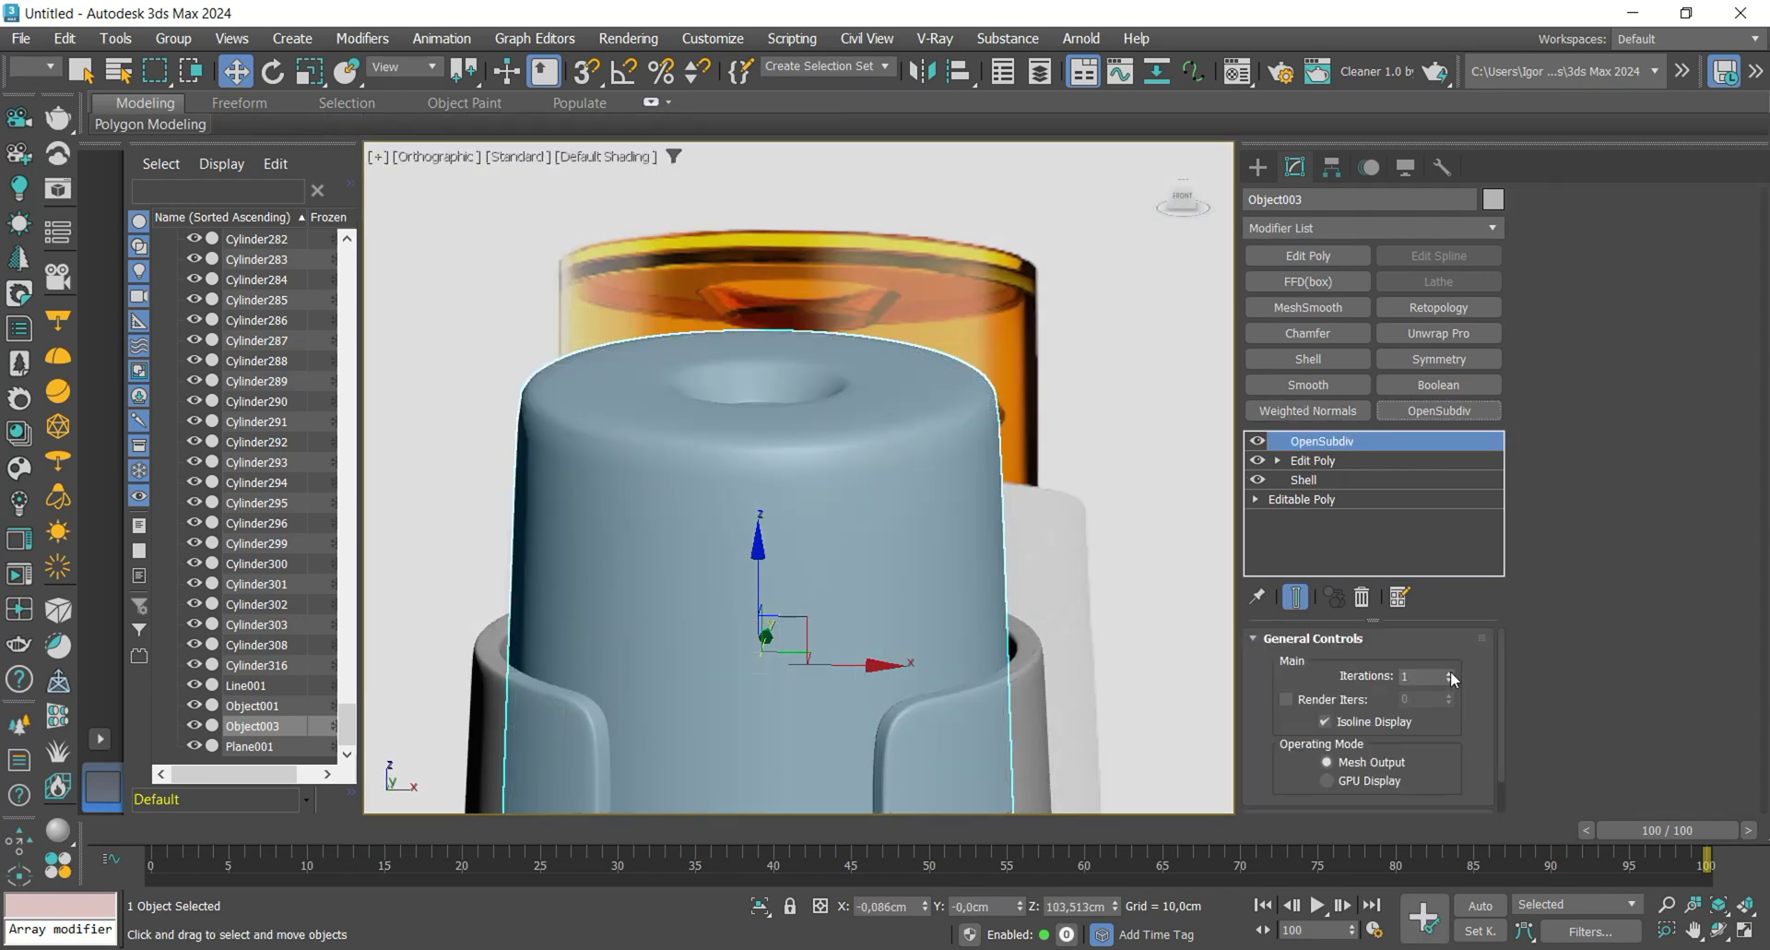
left_click(1258, 441)
- Select the outer edge loop of the bottle's top and scale it outward toward the side wall
left_click(1311, 461)
key("2")
key("F4")
scroll(937, 422, "up", 5)
double_click(1037, 407)
scroll(1035, 408, "down", 3)
key("t")
key("z")
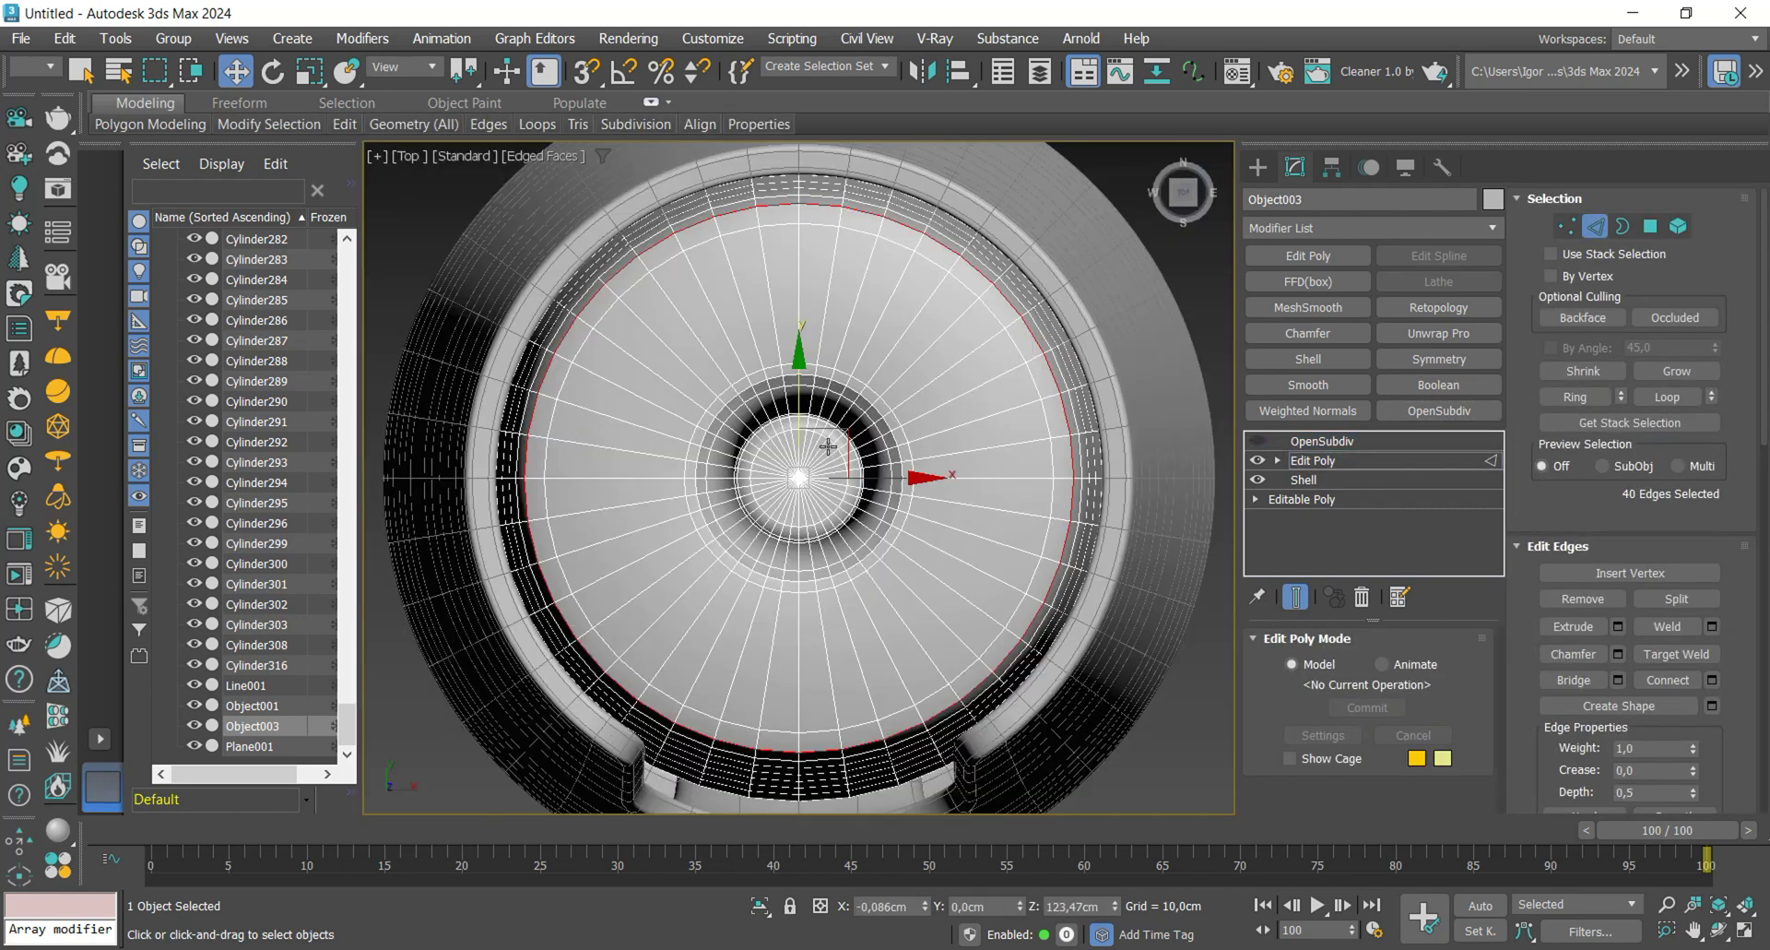
key("f")
key("r")
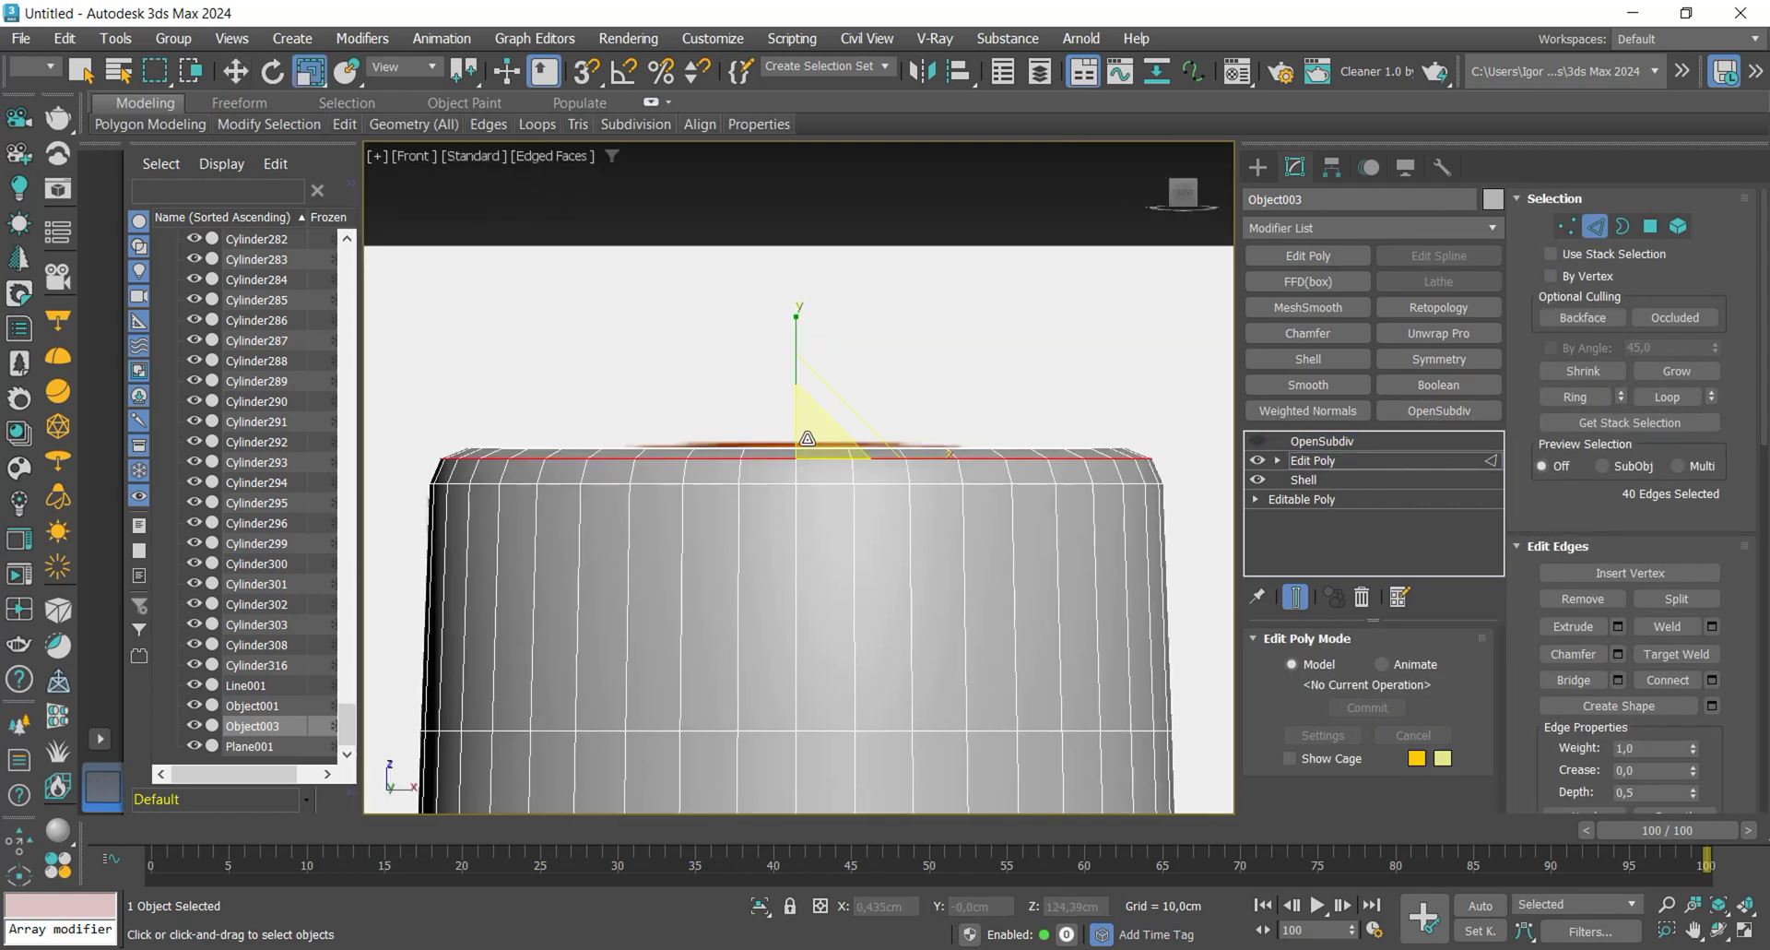
left_click_drag(805, 438, 804, 437)
scroll(1159, 468, "up", 3)
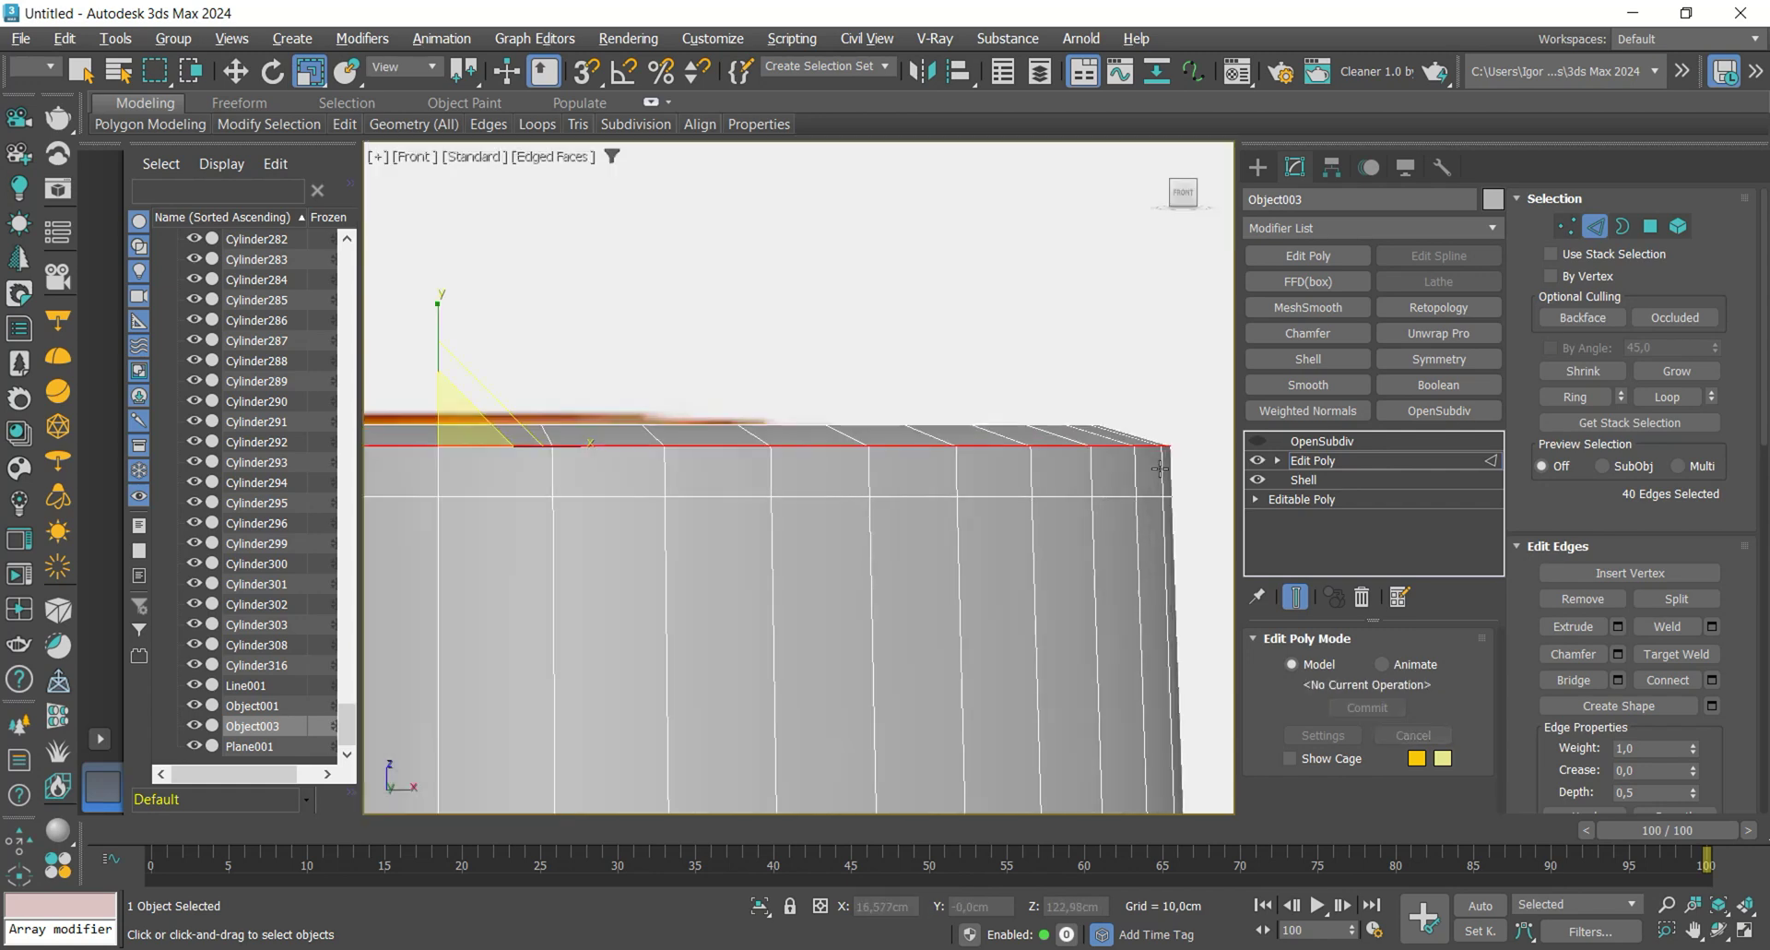
key("w")
- Examine the bottle's rim and top recess with OpenSubdiv smoothing turned on temporarily
left_click(1294, 459)
left_click(1256, 441)
key("F4")
scroll(1082, 442, "down", 8)
middle_click_drag(1060, 456, 1023, 574, "alt")
scroll(1008, 502, "up", 5)
scroll(954, 506, "down", 3)
middle_click_drag(953, 506, 945, 631, "alt")
scroll(940, 522, "up", 5)
key("F4")
left_click(1257, 441)
- Inspect the top recess in wireframe and remove the unneeded edge loop along with its vertices
key("2")
key("F3")
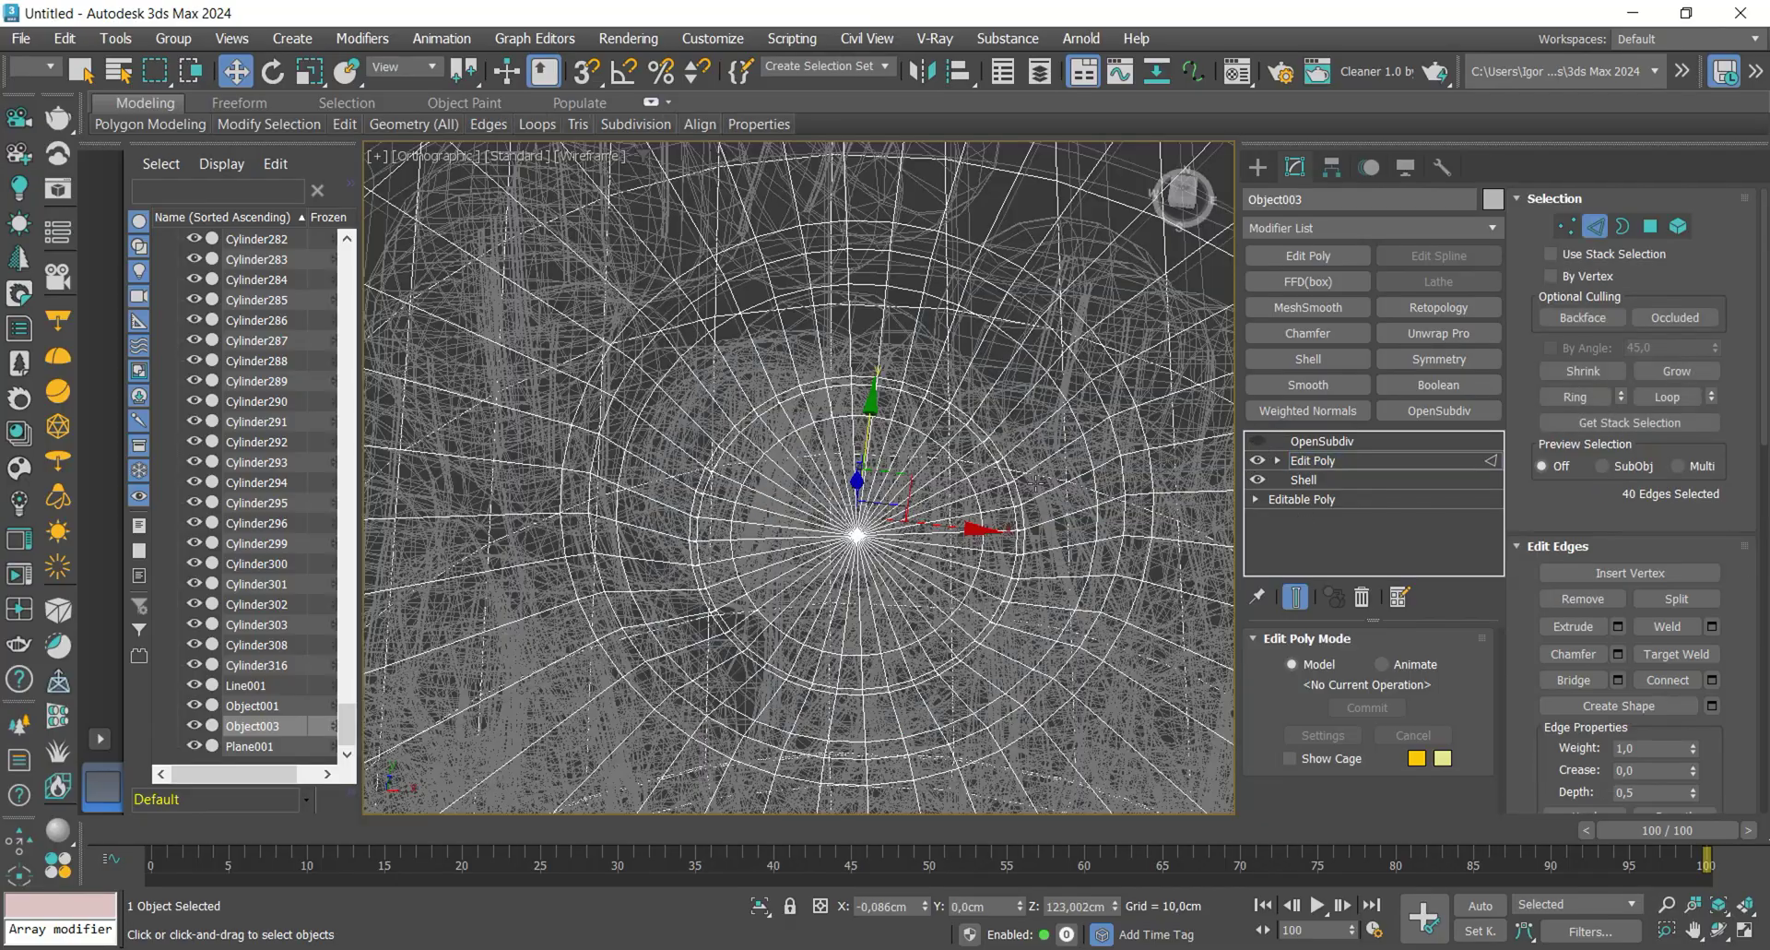
key("F3")
key("1")
left_click(857, 535)
middle_click_drag(889, 595, 718, 560, "alt")
key("F3")
scroll(719, 567, "up", 6)
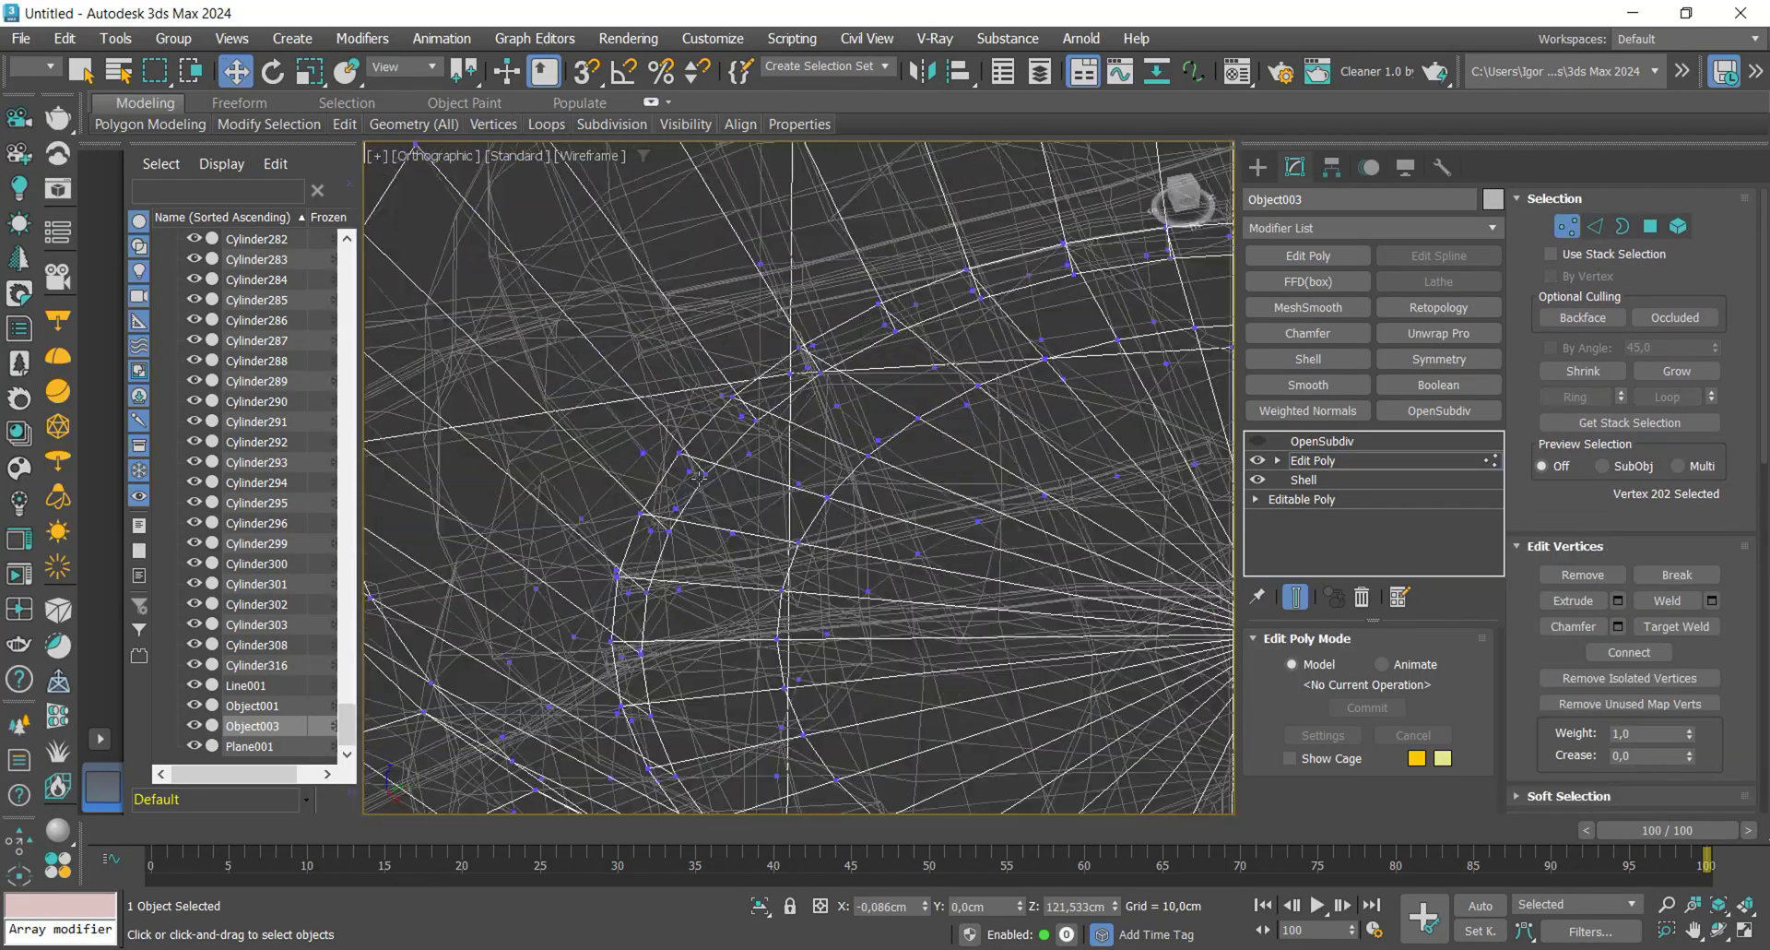
key("2")
key("ctrl+BackSpace")
key("F3")
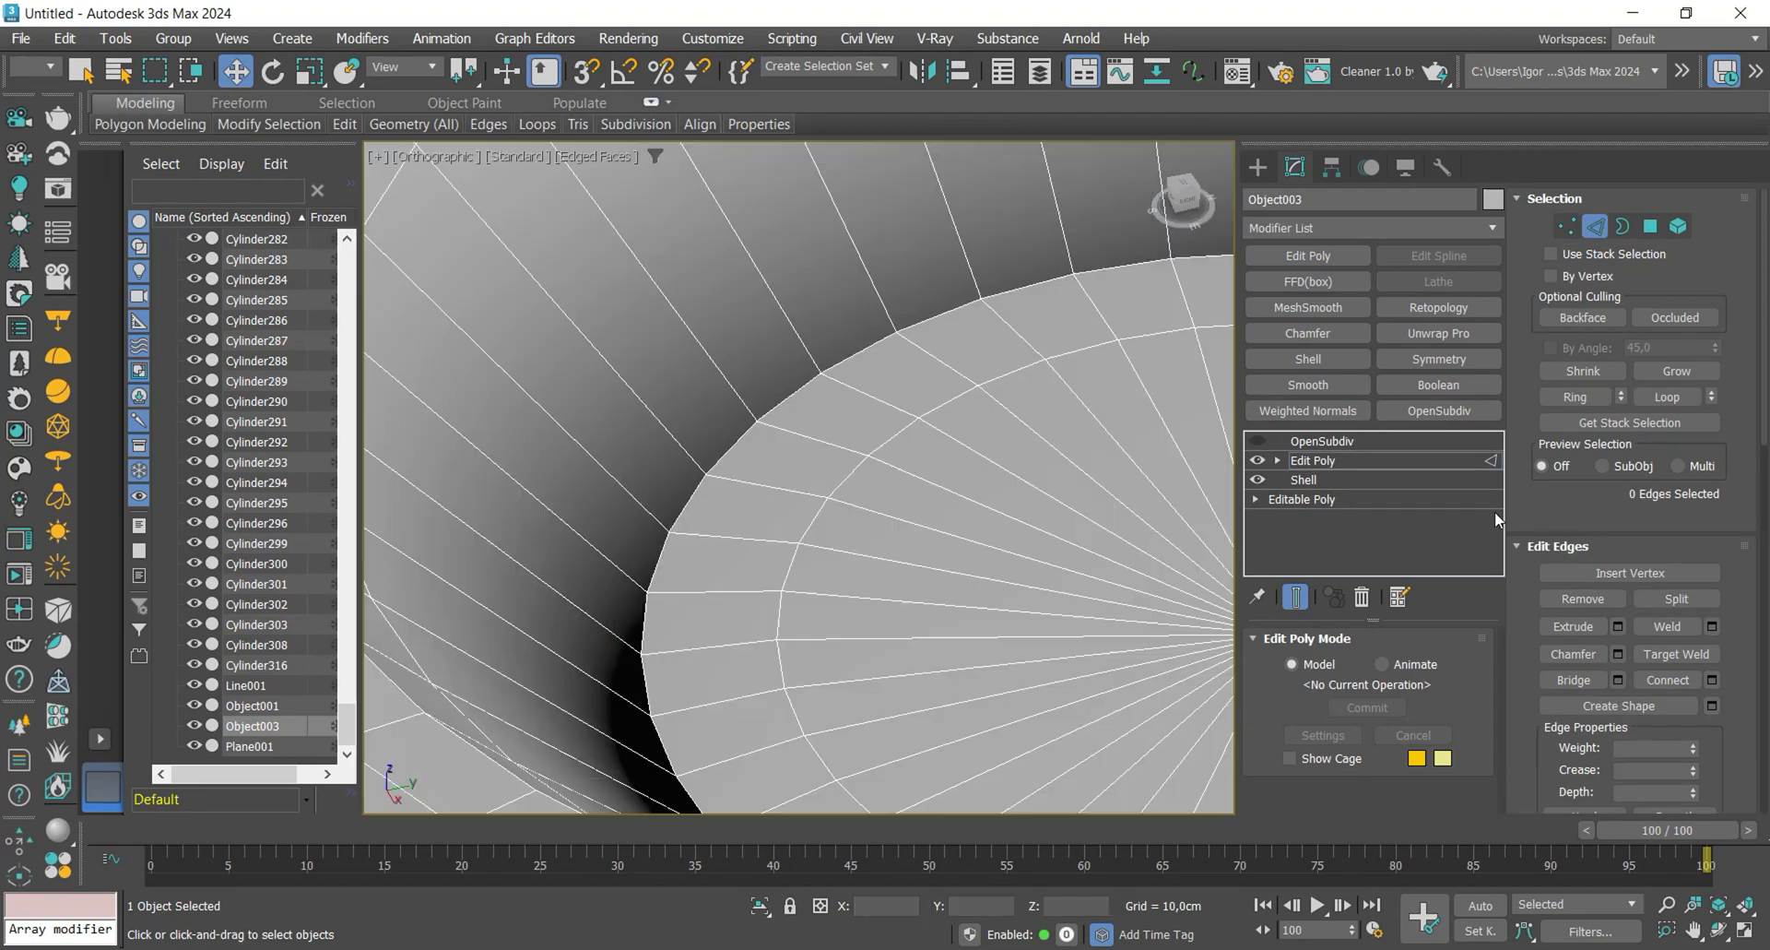
- Select the edge loop around the recess floor, turn OpenSubdiv back on and review the smoothed bottle
middle_click_drag(696, 466, 643, 447)
scroll(668, 429, "down", 4)
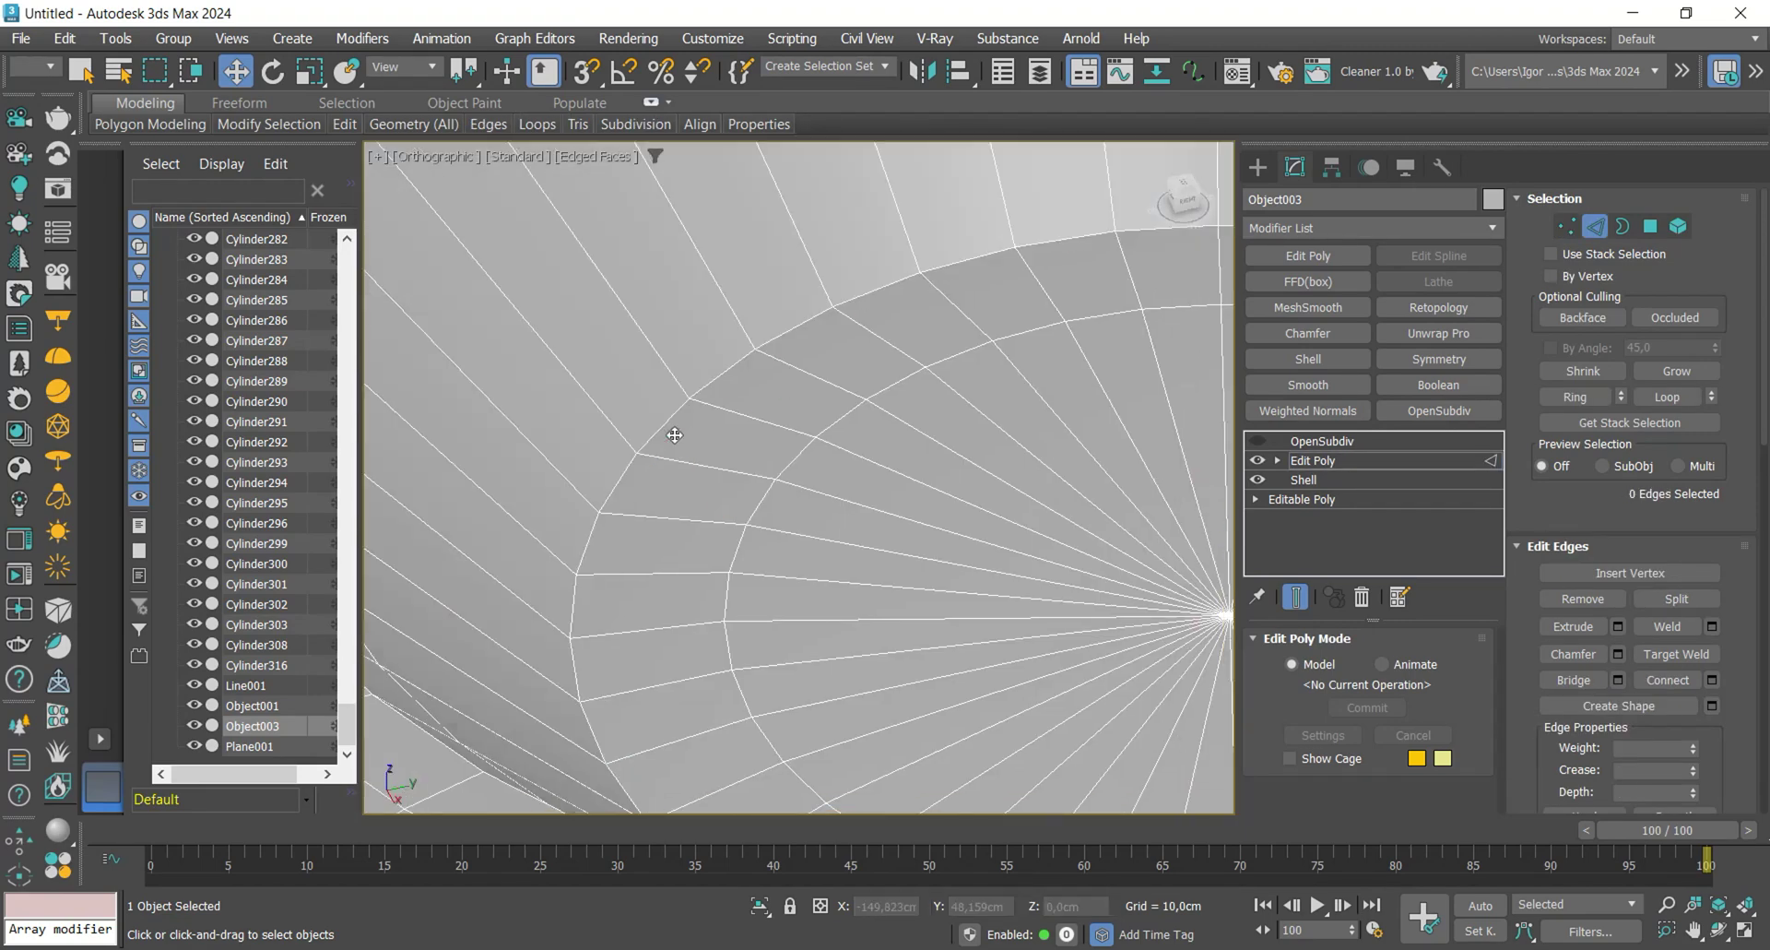
left_click(637, 450)
scroll(637, 447, "down", 4)
key("w")
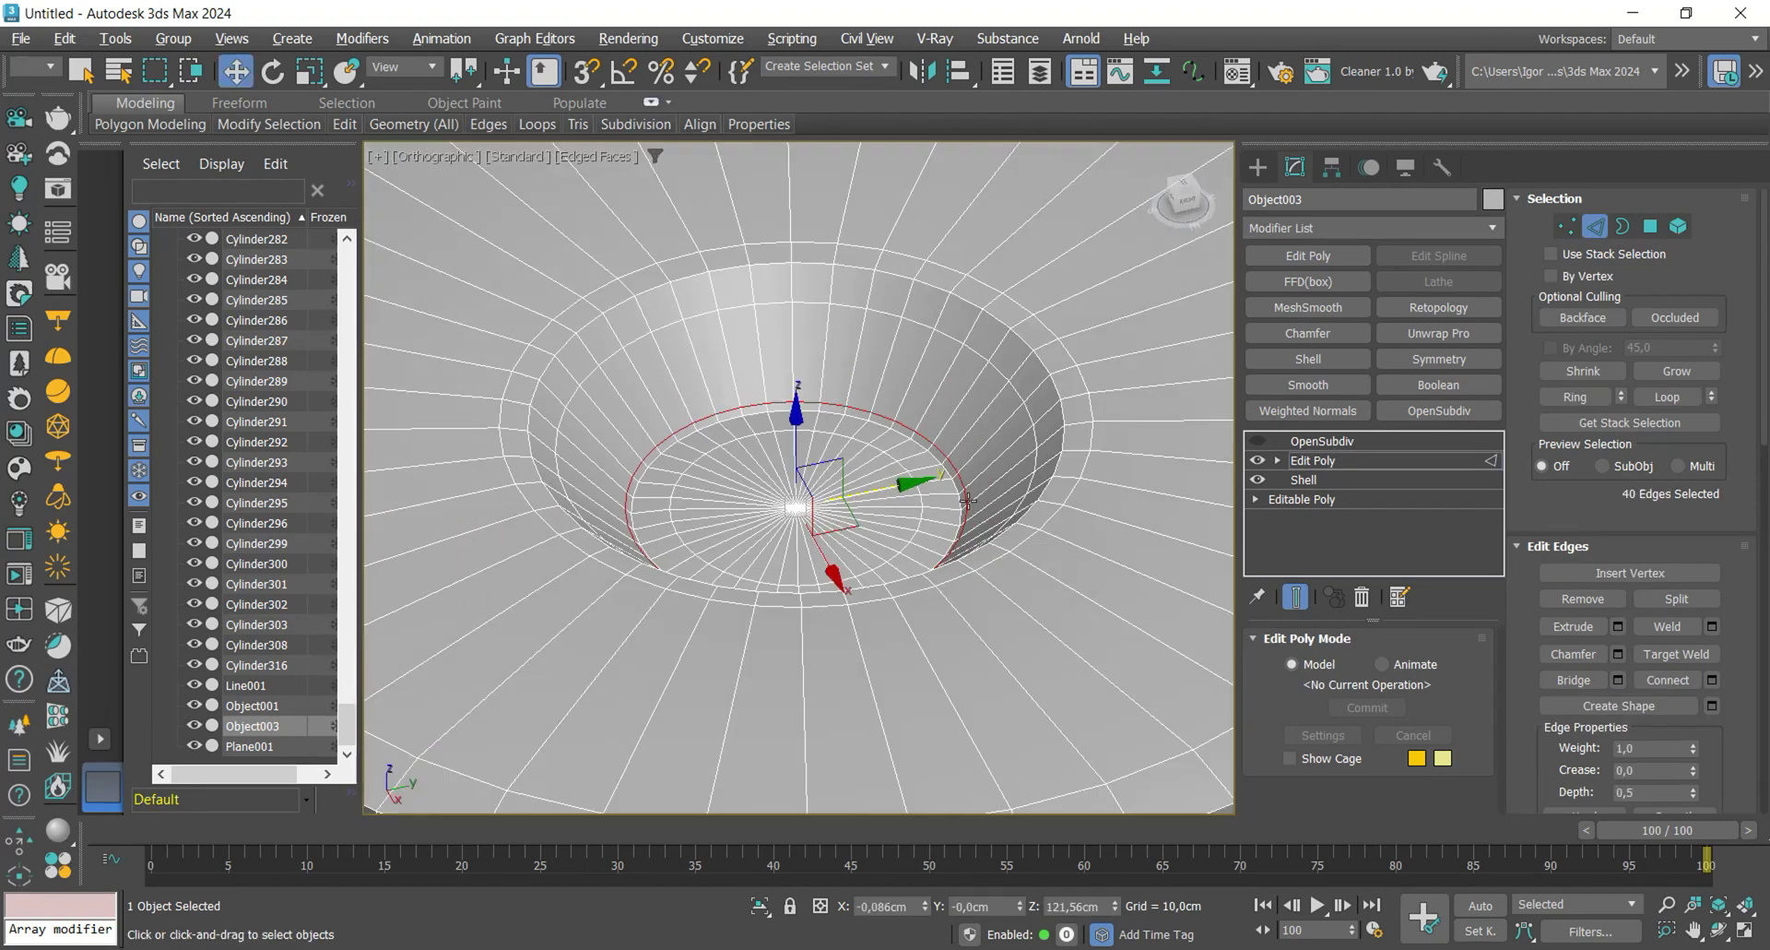
key("2")
left_click(1260, 441)
key("F4")
scroll(882, 459, "down", 7)
mouse_move(881, 489)
middle_mouse_down("alt")
mouse_move(966, 486)
mouse_move(903, 459)
mouse_move(934, 420)
mouse_move(905, 469)
middle_mouse_up("alt")
scroll(966, 486, "down", 3)
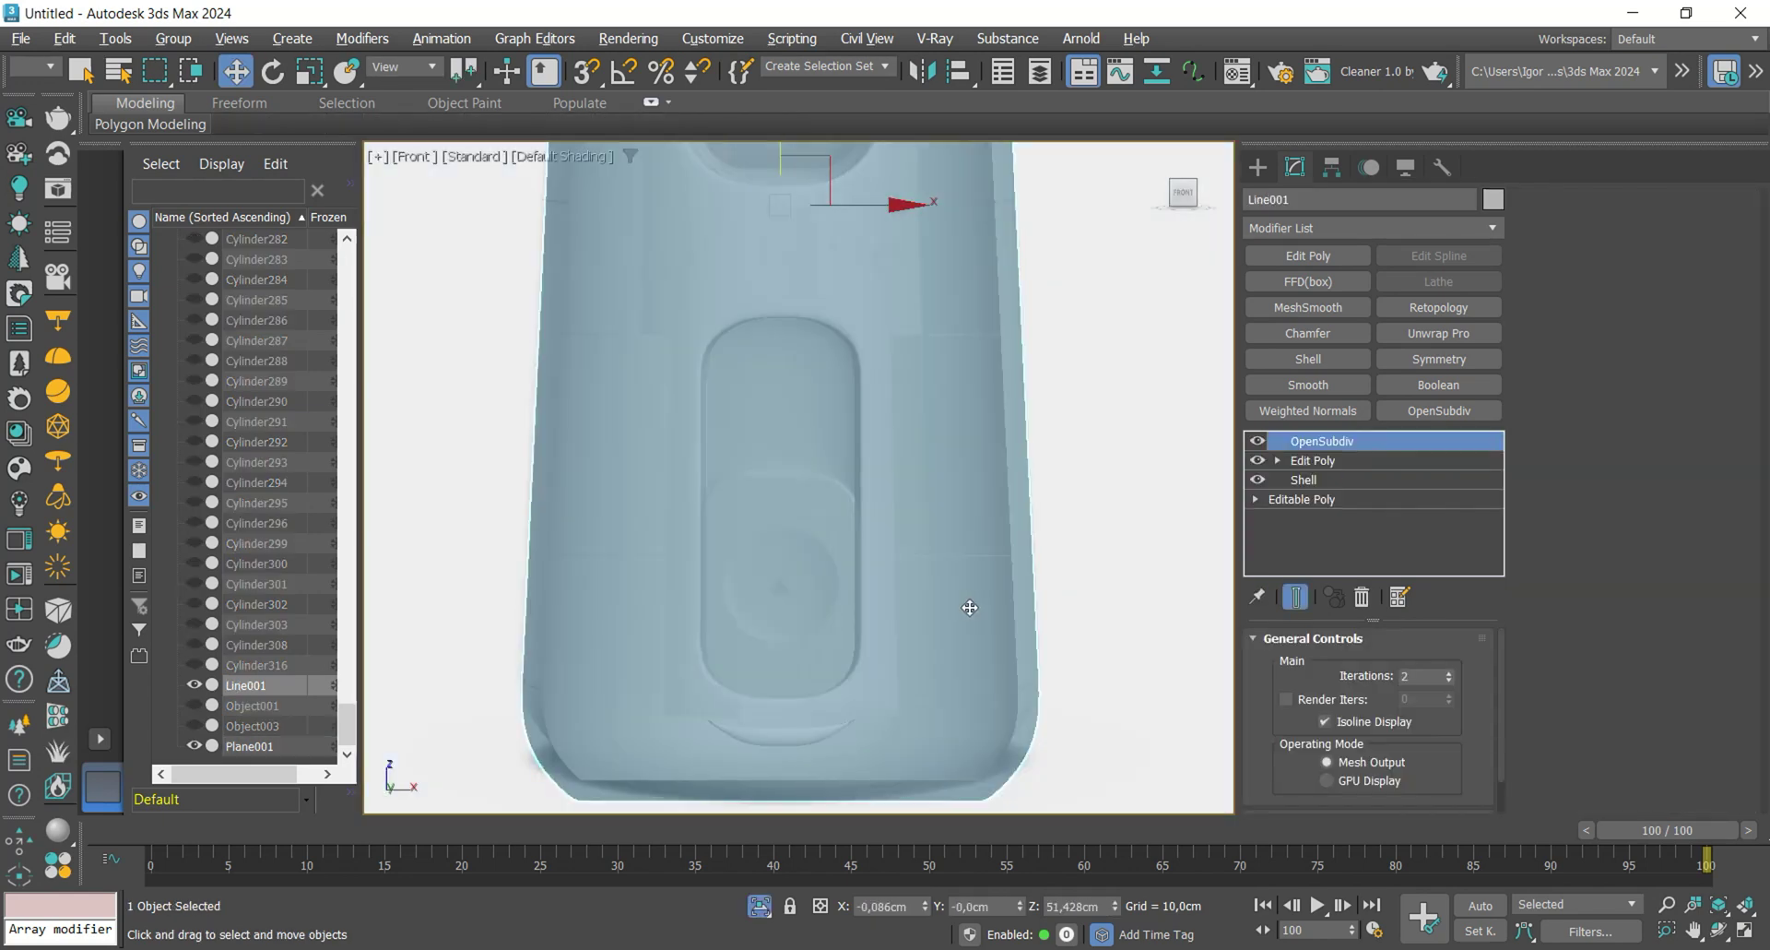
- Turn off the isolated housing's OpenSubdiv smoothing and examine the mesh around its front slider slot
key("F4")
middle_click_drag(832, 681, 829, 645)
key("F4")
scroll(830, 644, "up", 4)
scroll(831, 618, "down", 6)
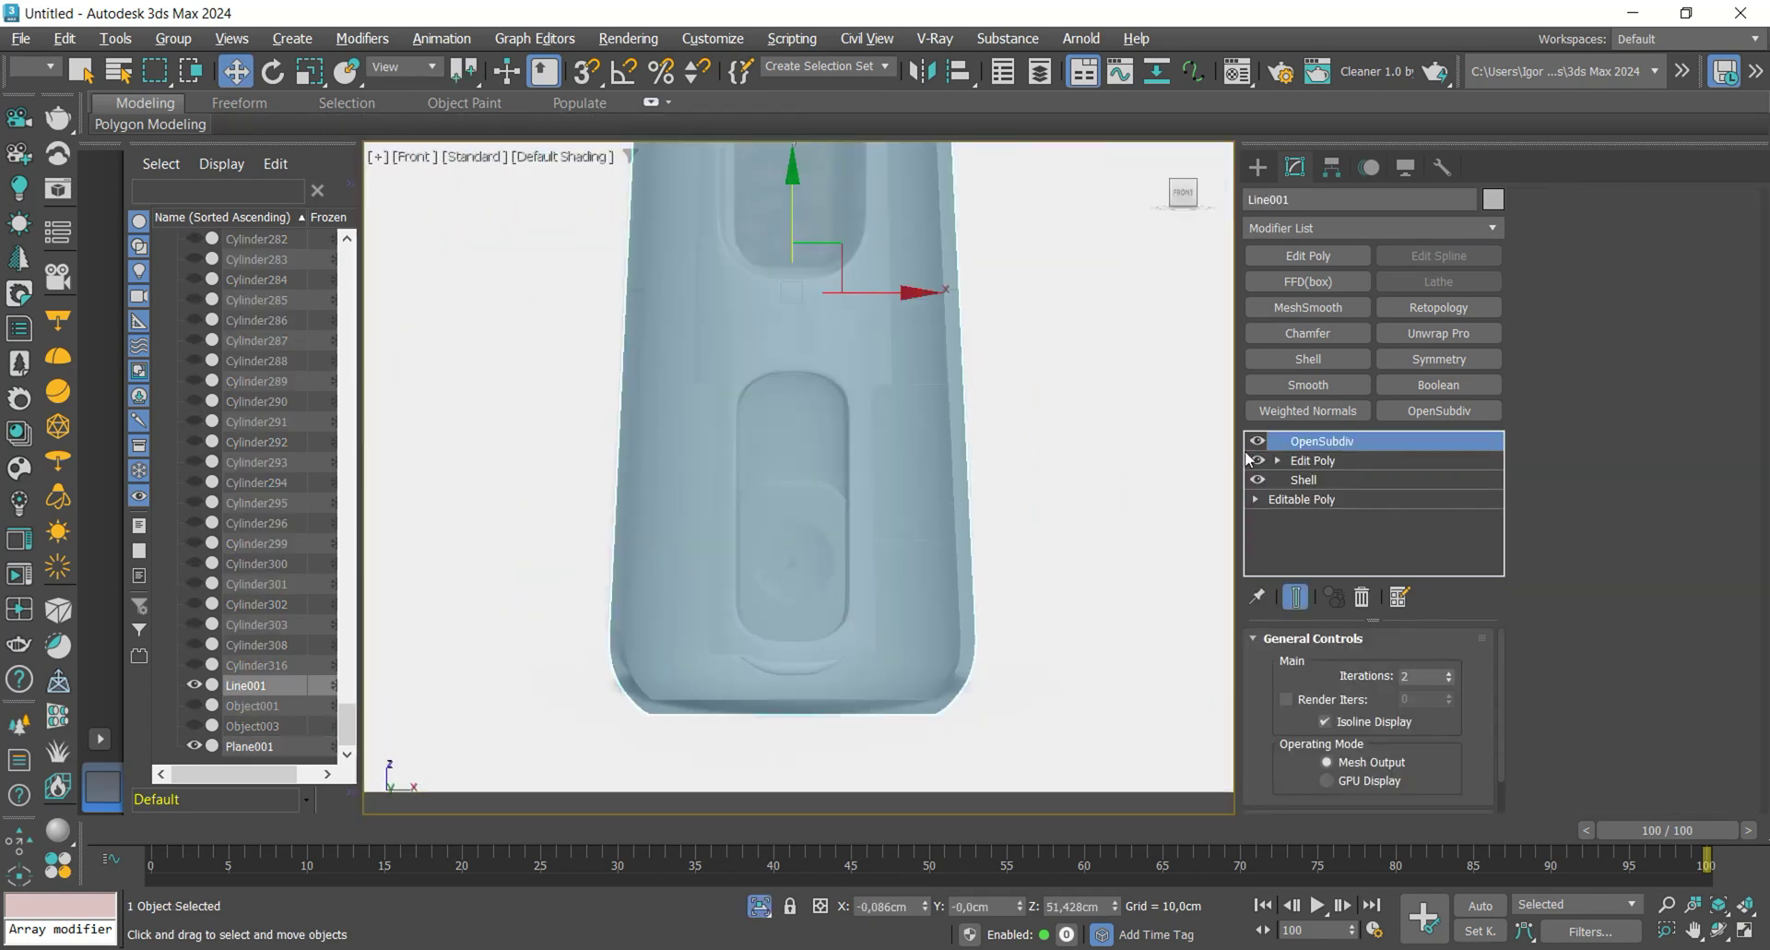
left_click(1306, 464)
key("2")
key("F4")
key("F4")
key("F4")
- Select the polygon loop along the slider slot's inner wall and detach it as a clone named Object004
middle_click_drag(868, 634, 812, 614, "alt")
scroll(811, 613, "up", 6)
key("4")
left_click(785, 607)
left_click(740, 581, "shift")
scroll(743, 582, "down", 5)
middle_click_drag(769, 592, 973, 578, "alt")
left_click_drag(876, 571, 877, 543)
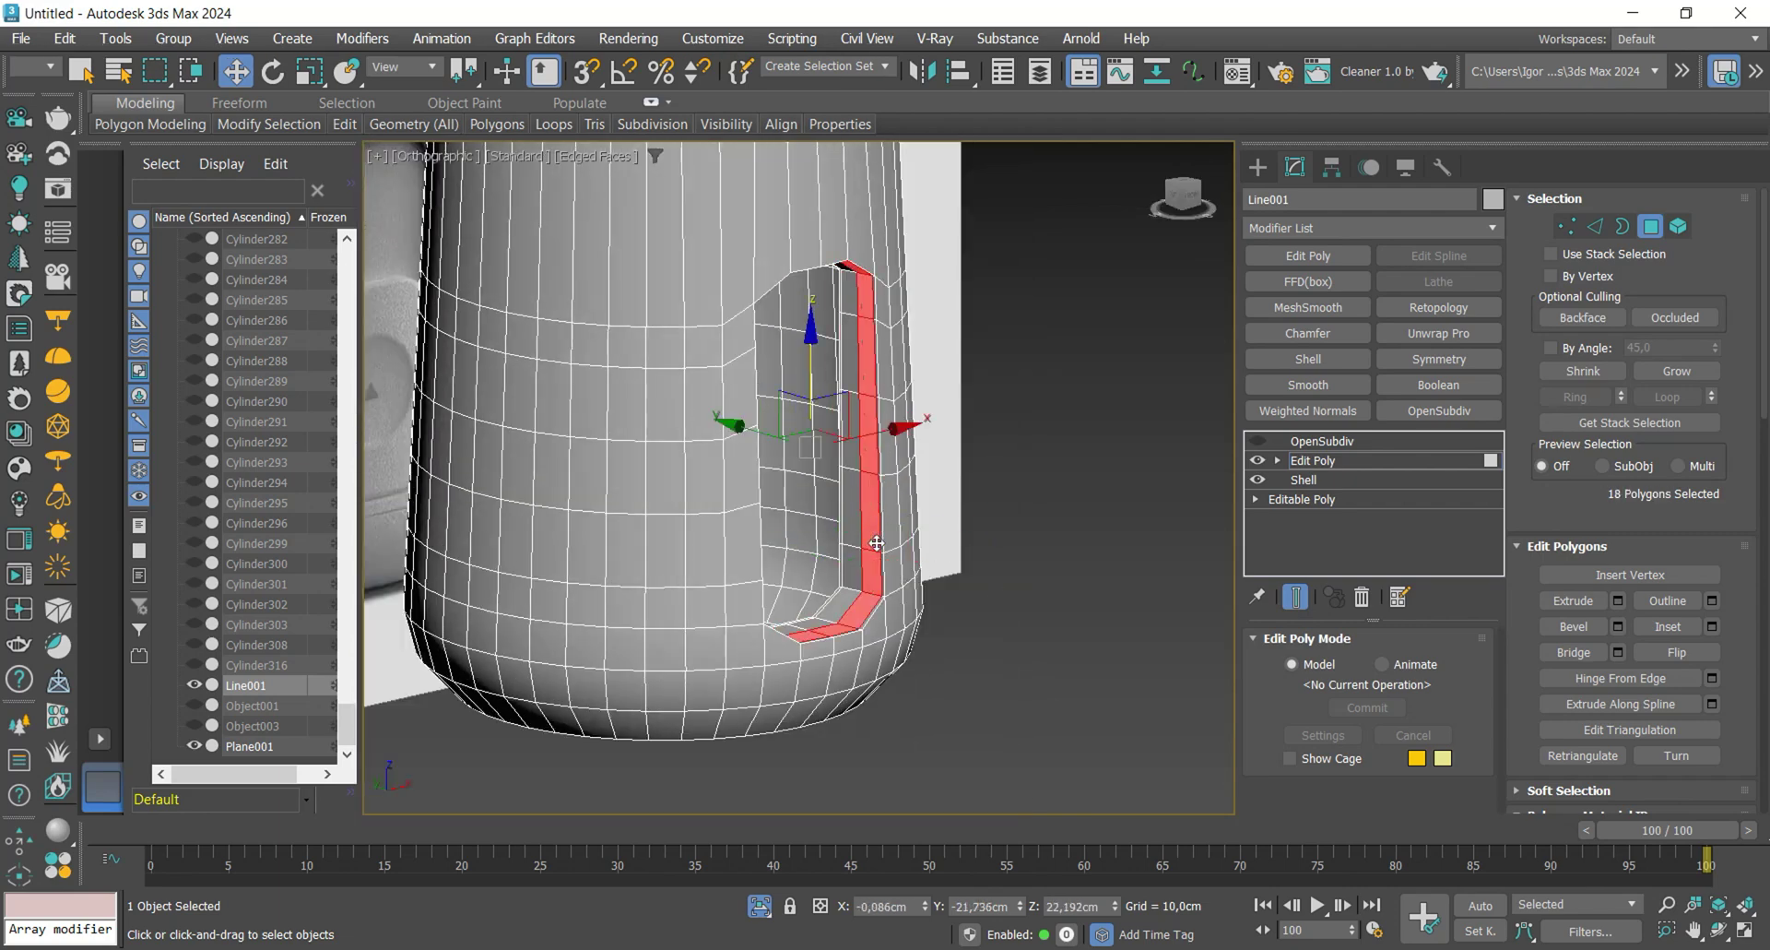
scroll(1576, 526, "down", 6)
left_click(1667, 631)
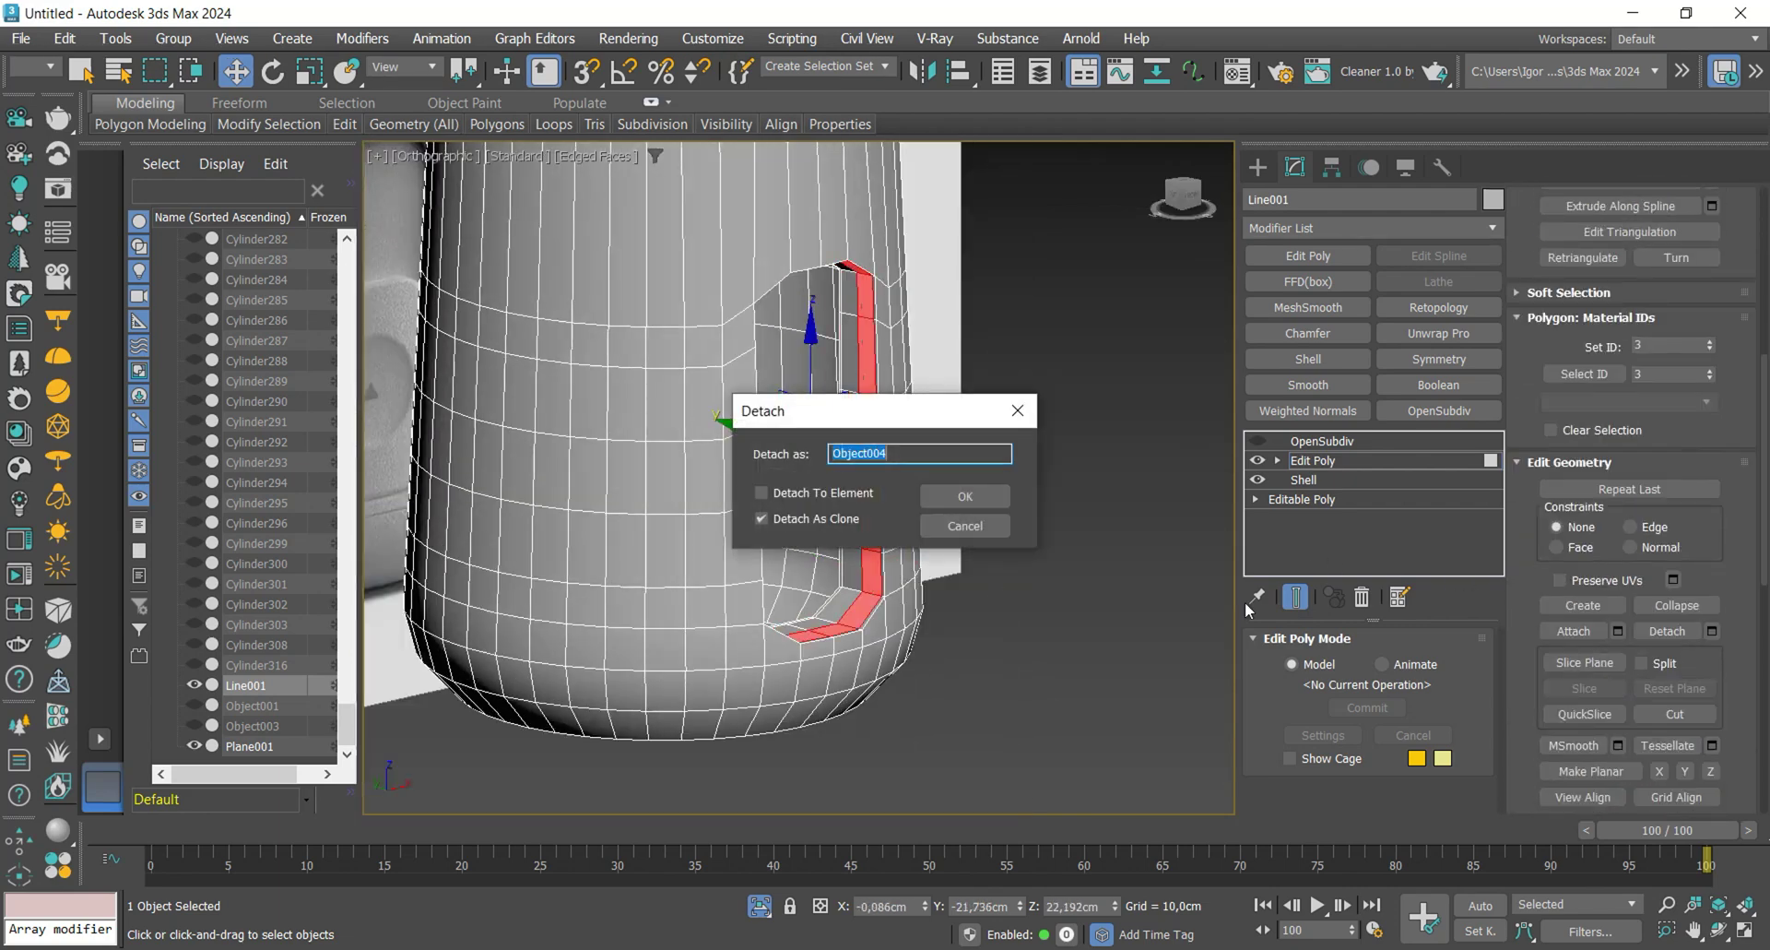
left_click(931, 493)
left_click(1309, 461)
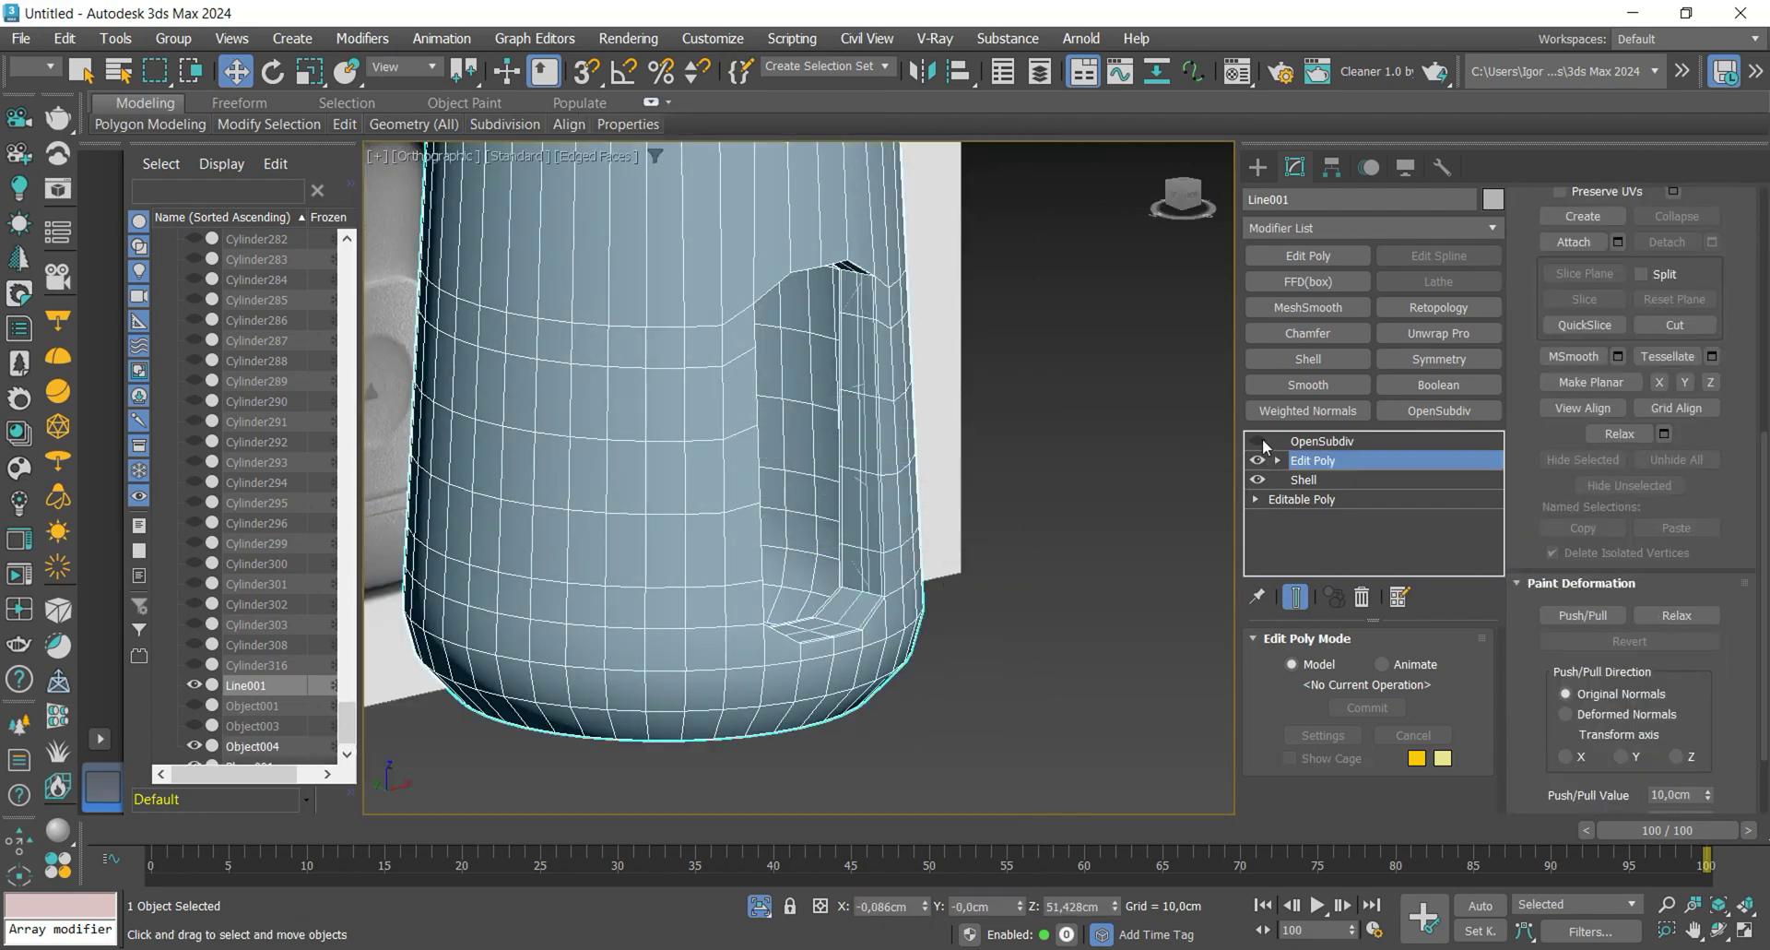
- Isolate the detached slot ring together with the reference plane and show the ring from the front
scroll(865, 521, "up", 3)
key("F3")
left_click(862, 518)
scroll(861, 515, "down", 5)
key("F3")
left_click(900, 444, "ctrl")
key("alt+q")
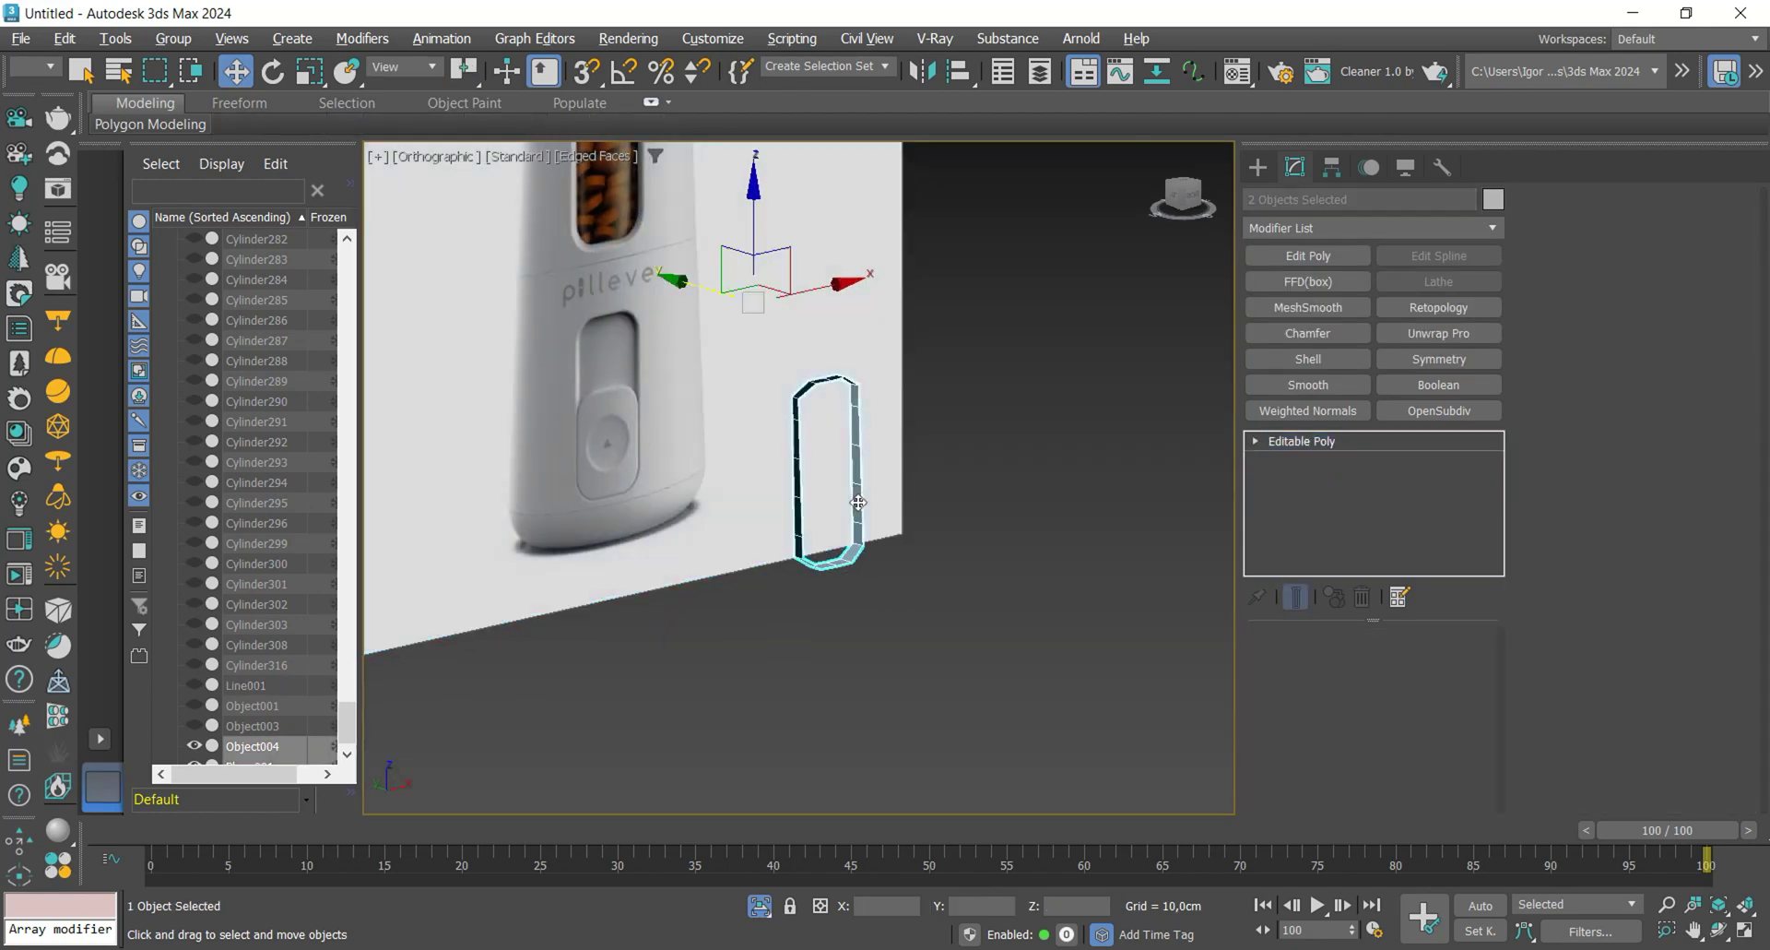
left_click(862, 502)
key("f")
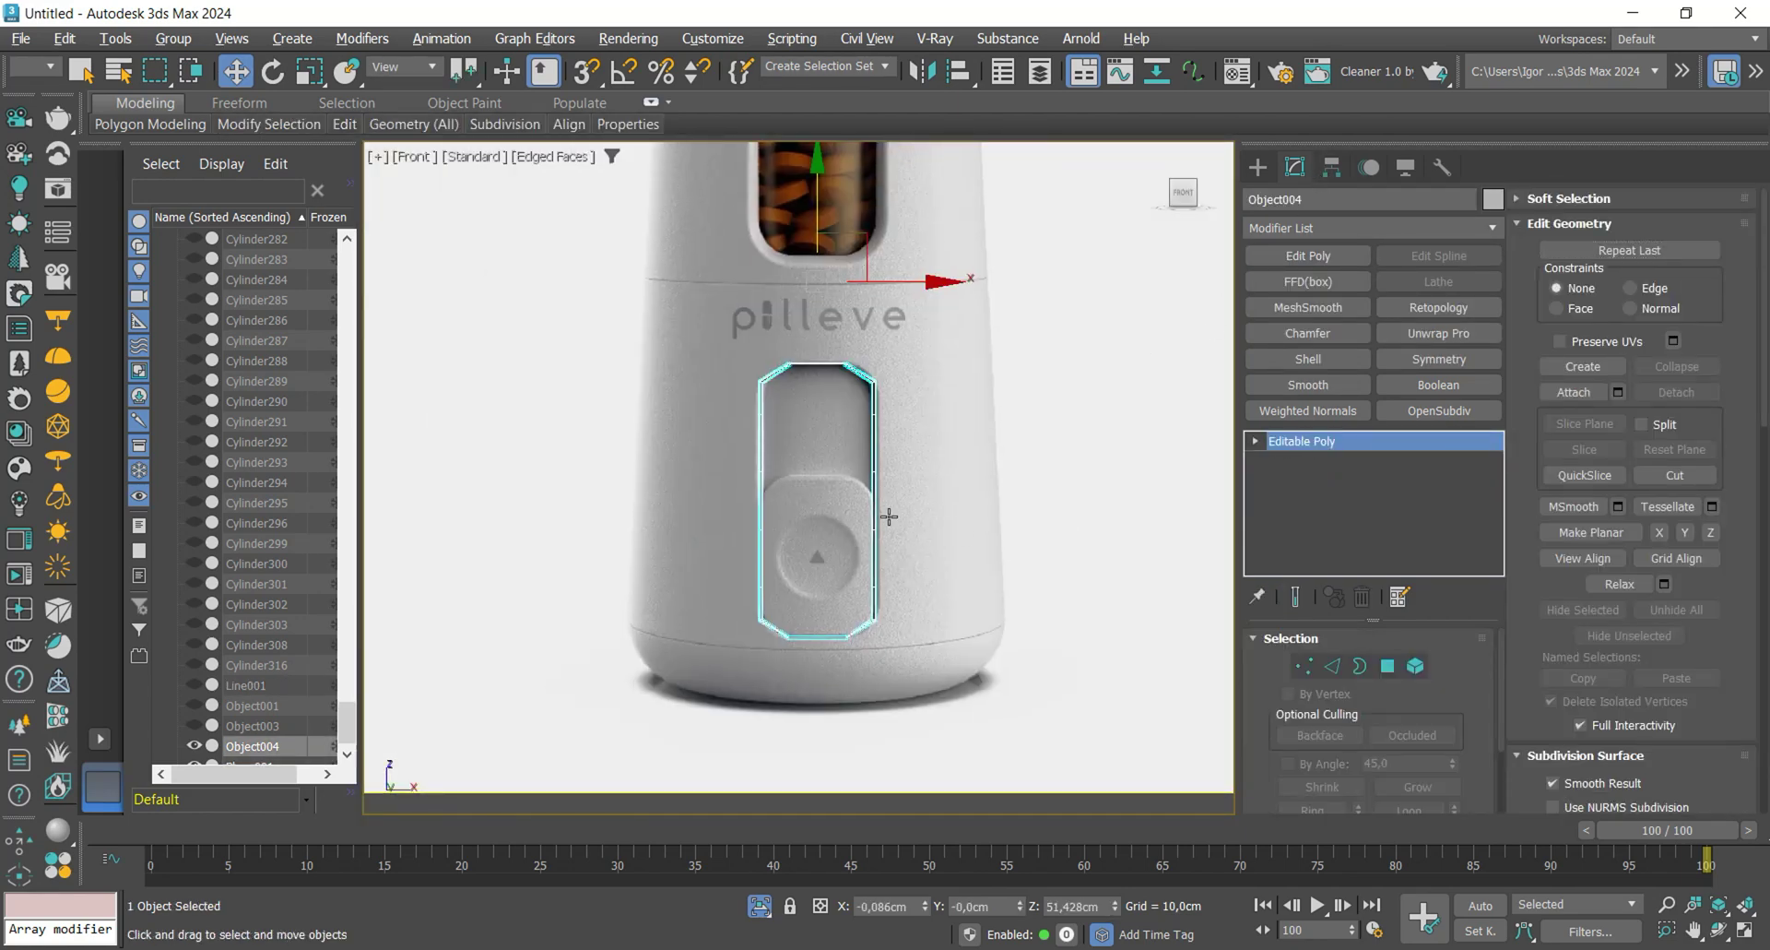
- Flip the normals of the detached slot ring's element so its faces point outward
key("2")
scroll(883, 415, "up", 5)
left_click(862, 406)
mouse_move(862, 406)
middle_mouse_down("alt")
mouse_move(848, 438)
mouse_move(877, 382)
middle_mouse_up("alt")
key("F4")
left_click(1417, 665)
left_click(1666, 254)
- Select the slot ring's front border and make it planar
key("2")
middle_click_drag(879, 446, 871, 415, "alt")
scroll(877, 411, "down", 3)
left_click(882, 393, "ctrl")
left_click(883, 470, "ctrl")
middle_click_drag(874, 616, 779, 633, "alt")
key("3")
left_click(883, 518)
scroll(1710, 702, "down", 2)
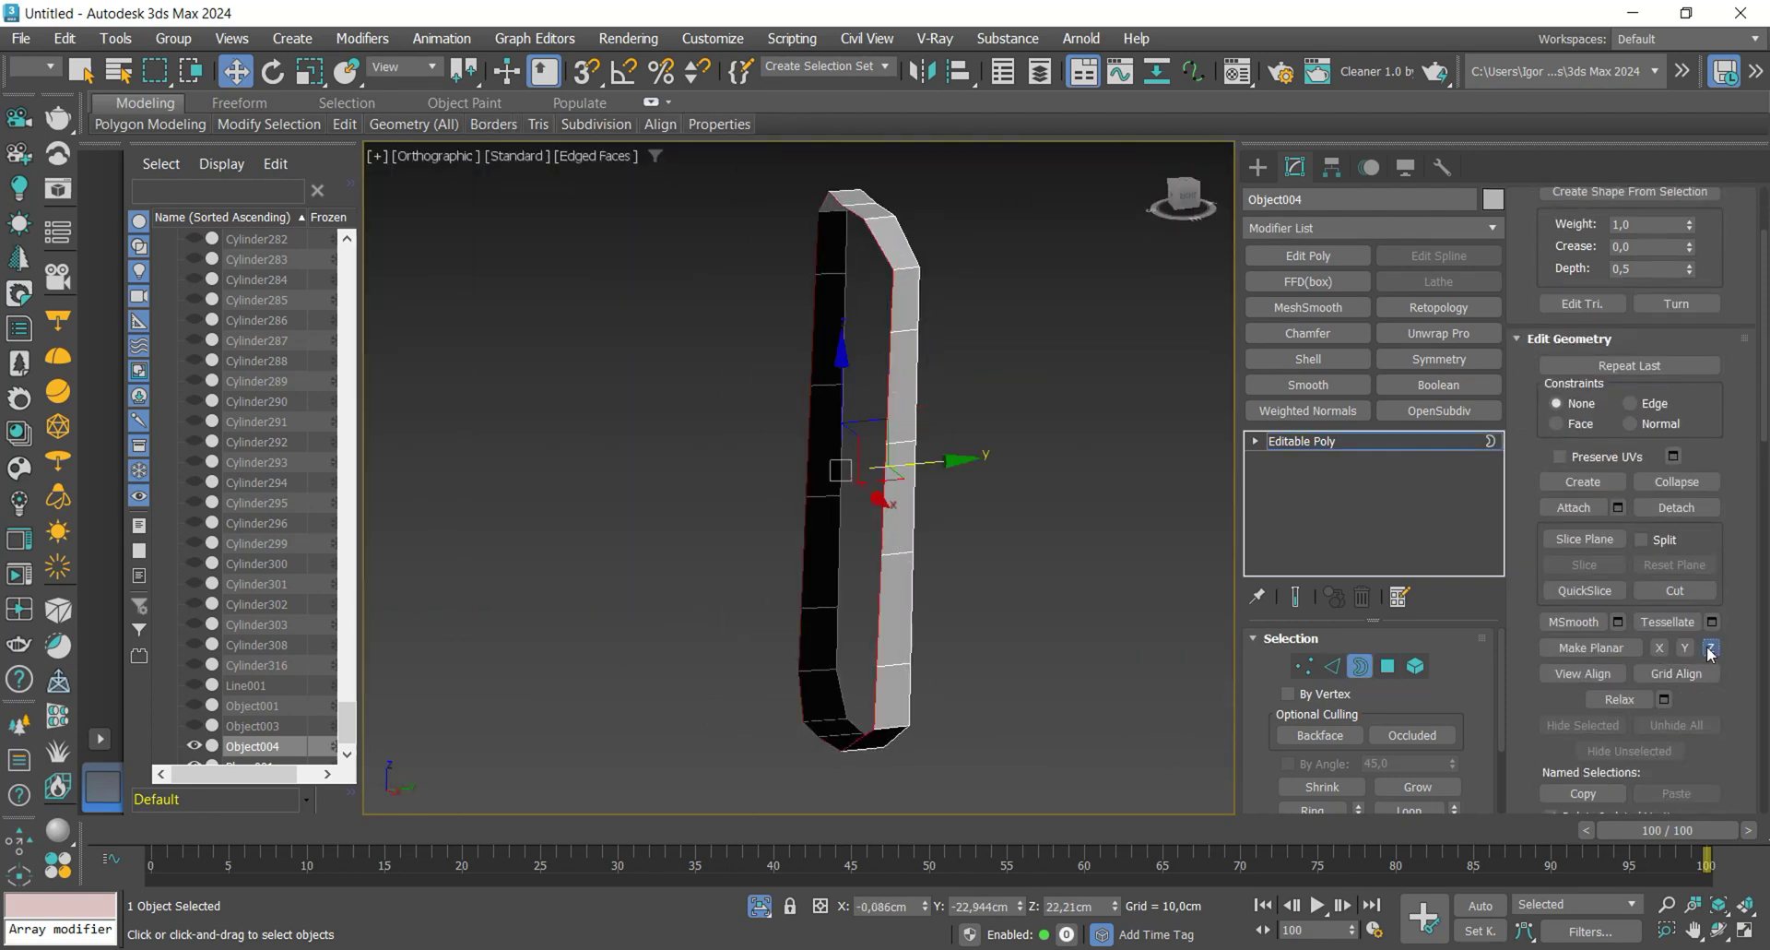
left_click(1709, 649)
mouse_move(988, 533)
middle_mouse_down("alt")
mouse_move(933, 536)
mouse_move(977, 535)
middle_mouse_up("alt")
middle_click_drag(977, 534, 963, 590)
- Bridge the opposite straight side edges of the ring's front border to form a front face
left_click(895, 567)
key("2")
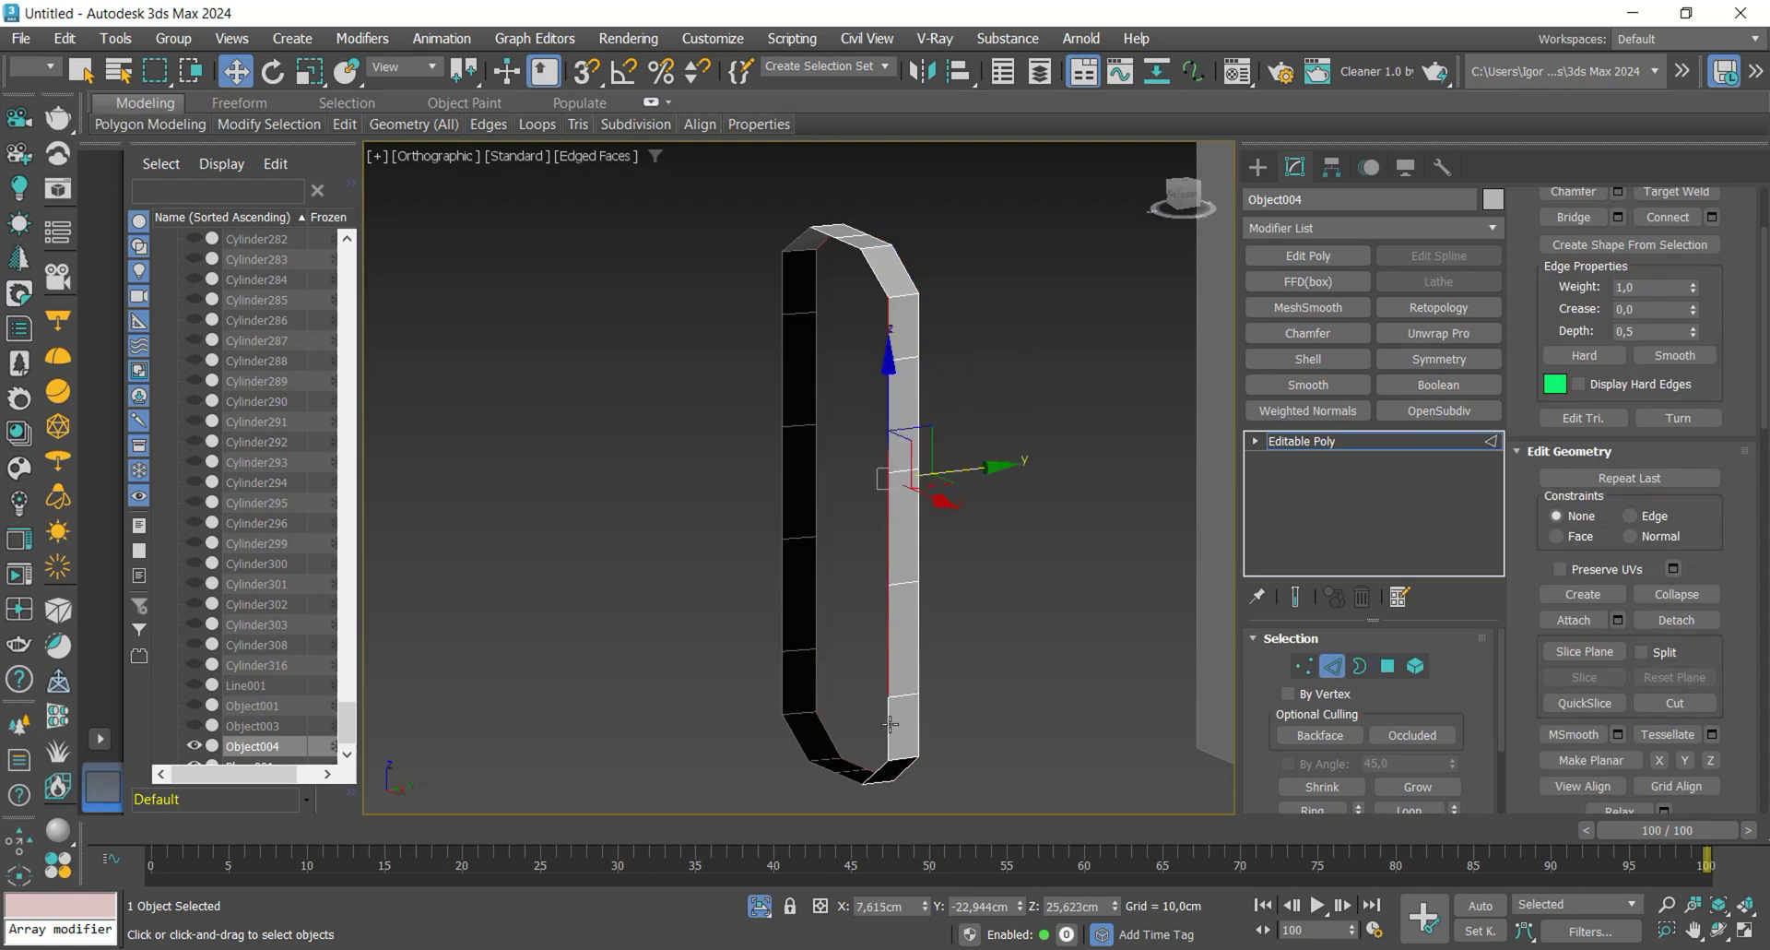
middle_click_drag(888, 325, 744, 682, "alt")
key("ctrl+shift+b")
- Connect the bridged face's horizontal edges with three vertical segments
middle_click_drag(862, 440, 802, 487)
left_click(786, 520)
key("alt+r")
key("ctrl+shift+e")
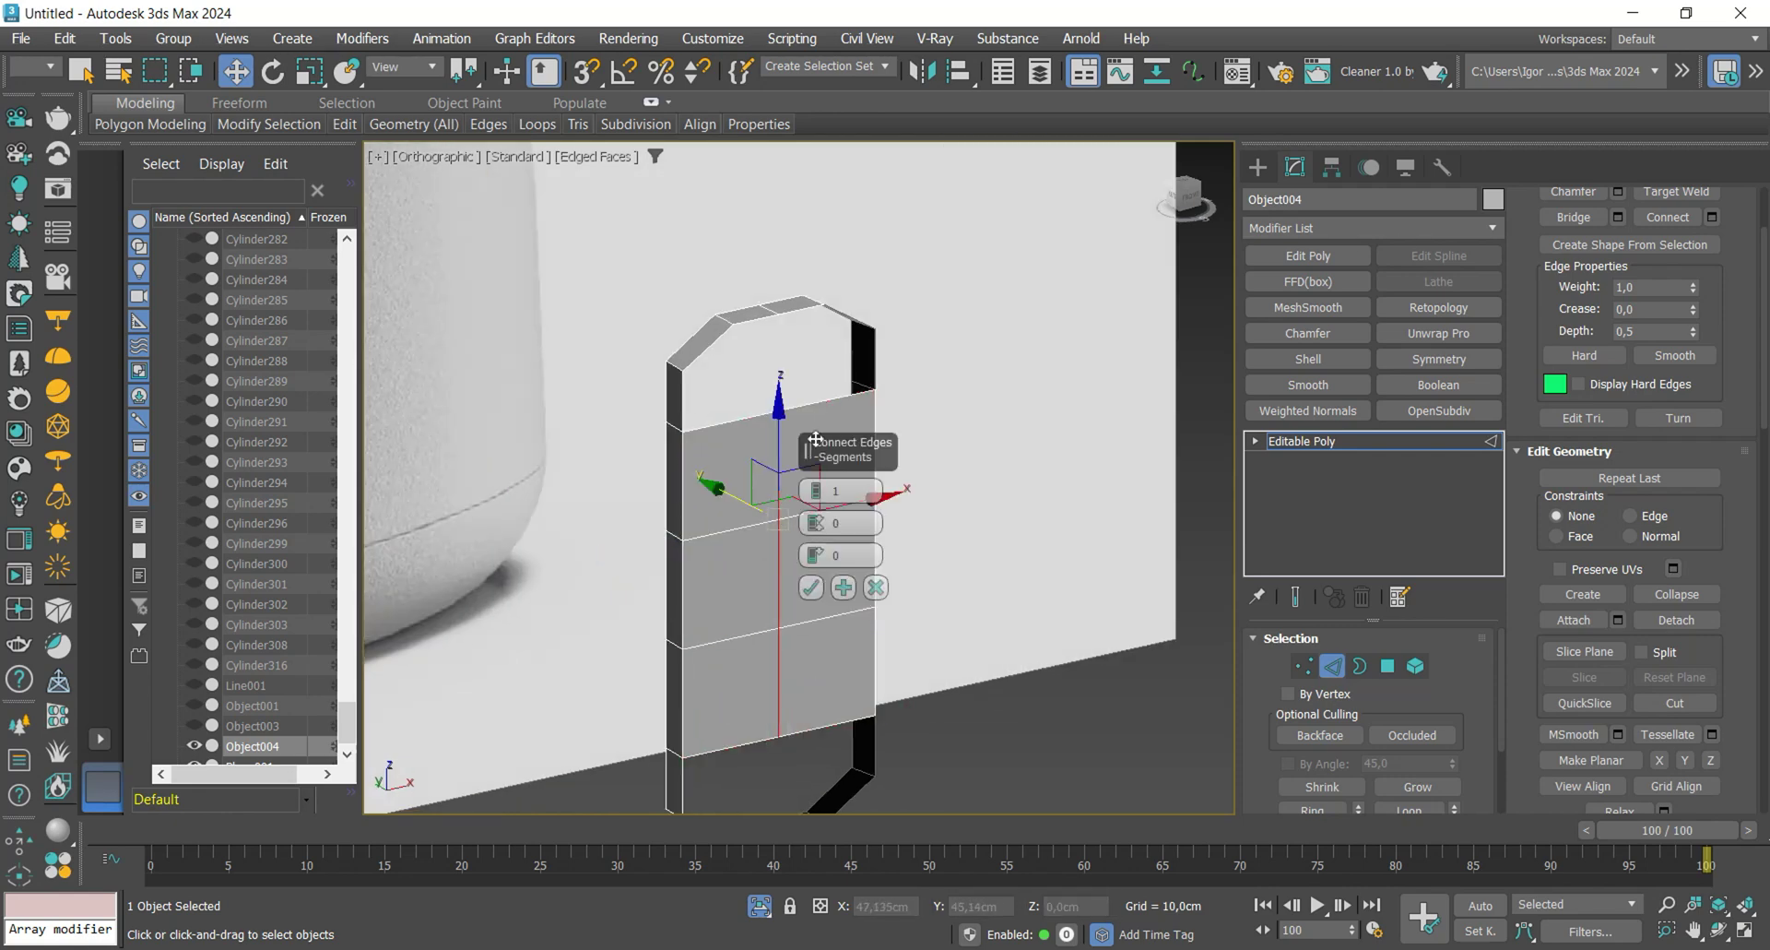
double_click(815, 487)
left_click(812, 586)
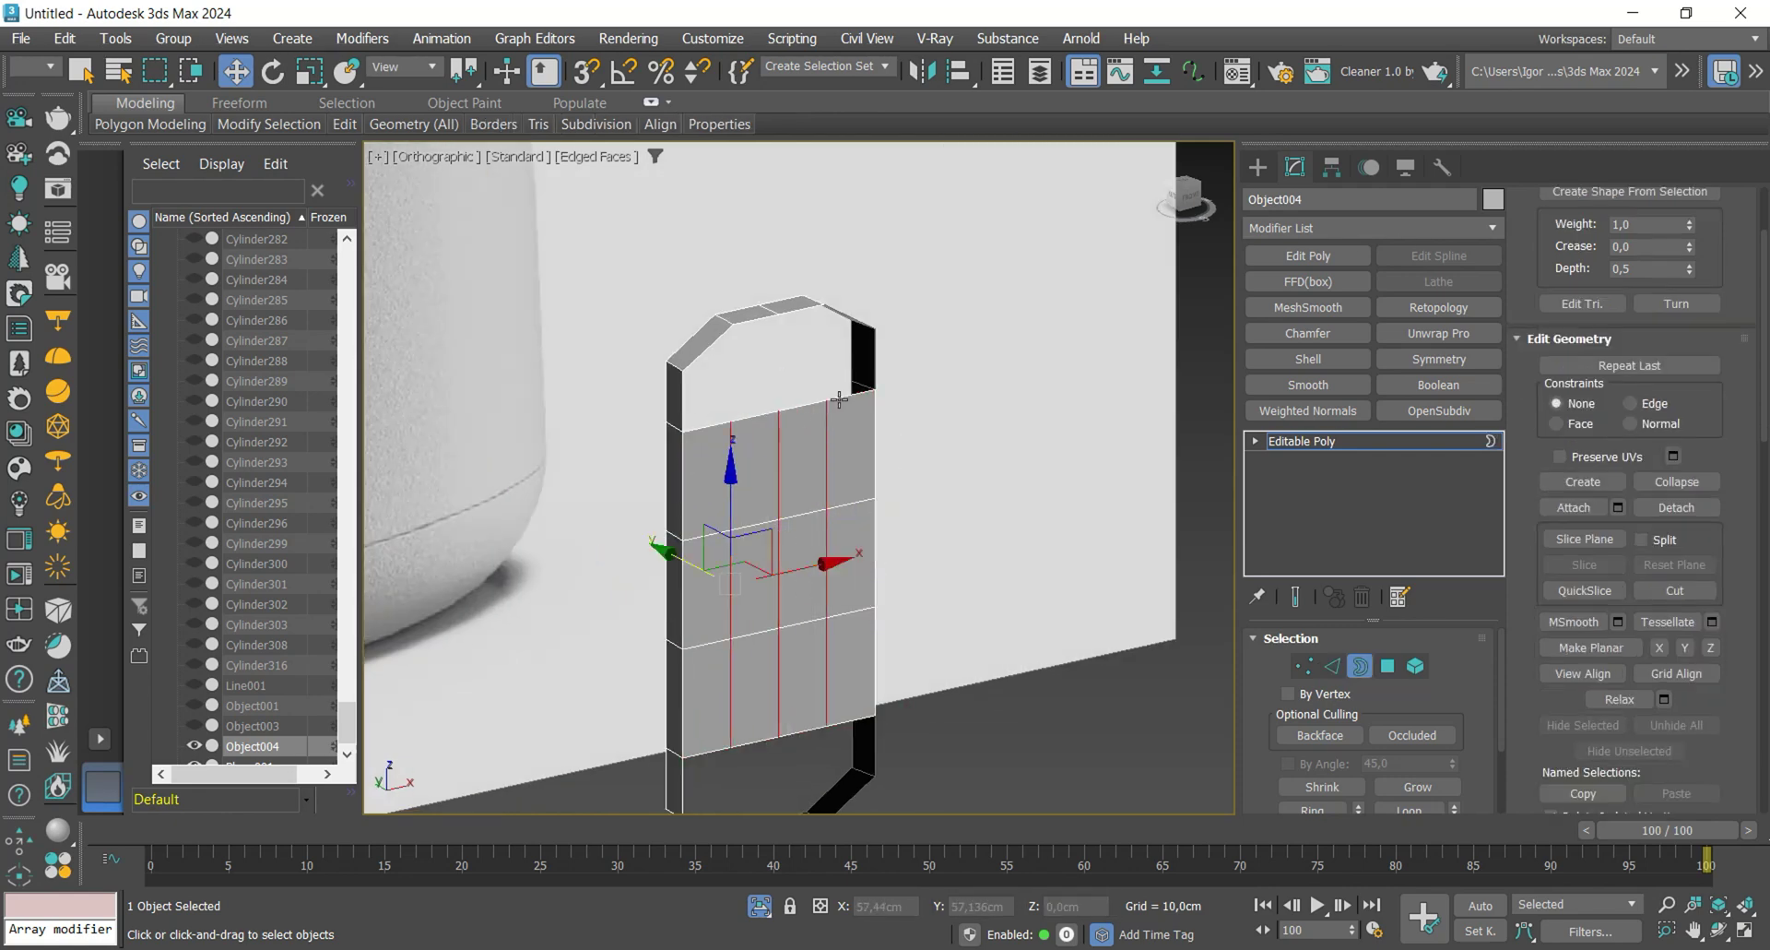
- Bridge the remaining top and bottom openings of the ring's front to complete the slider face
left_click(770, 383)
key("ctrl+shift+b")
left_click(814, 586)
middle_click_drag(783, 506, 807, 369)
key("3")
left_click(840, 595)
key("2")
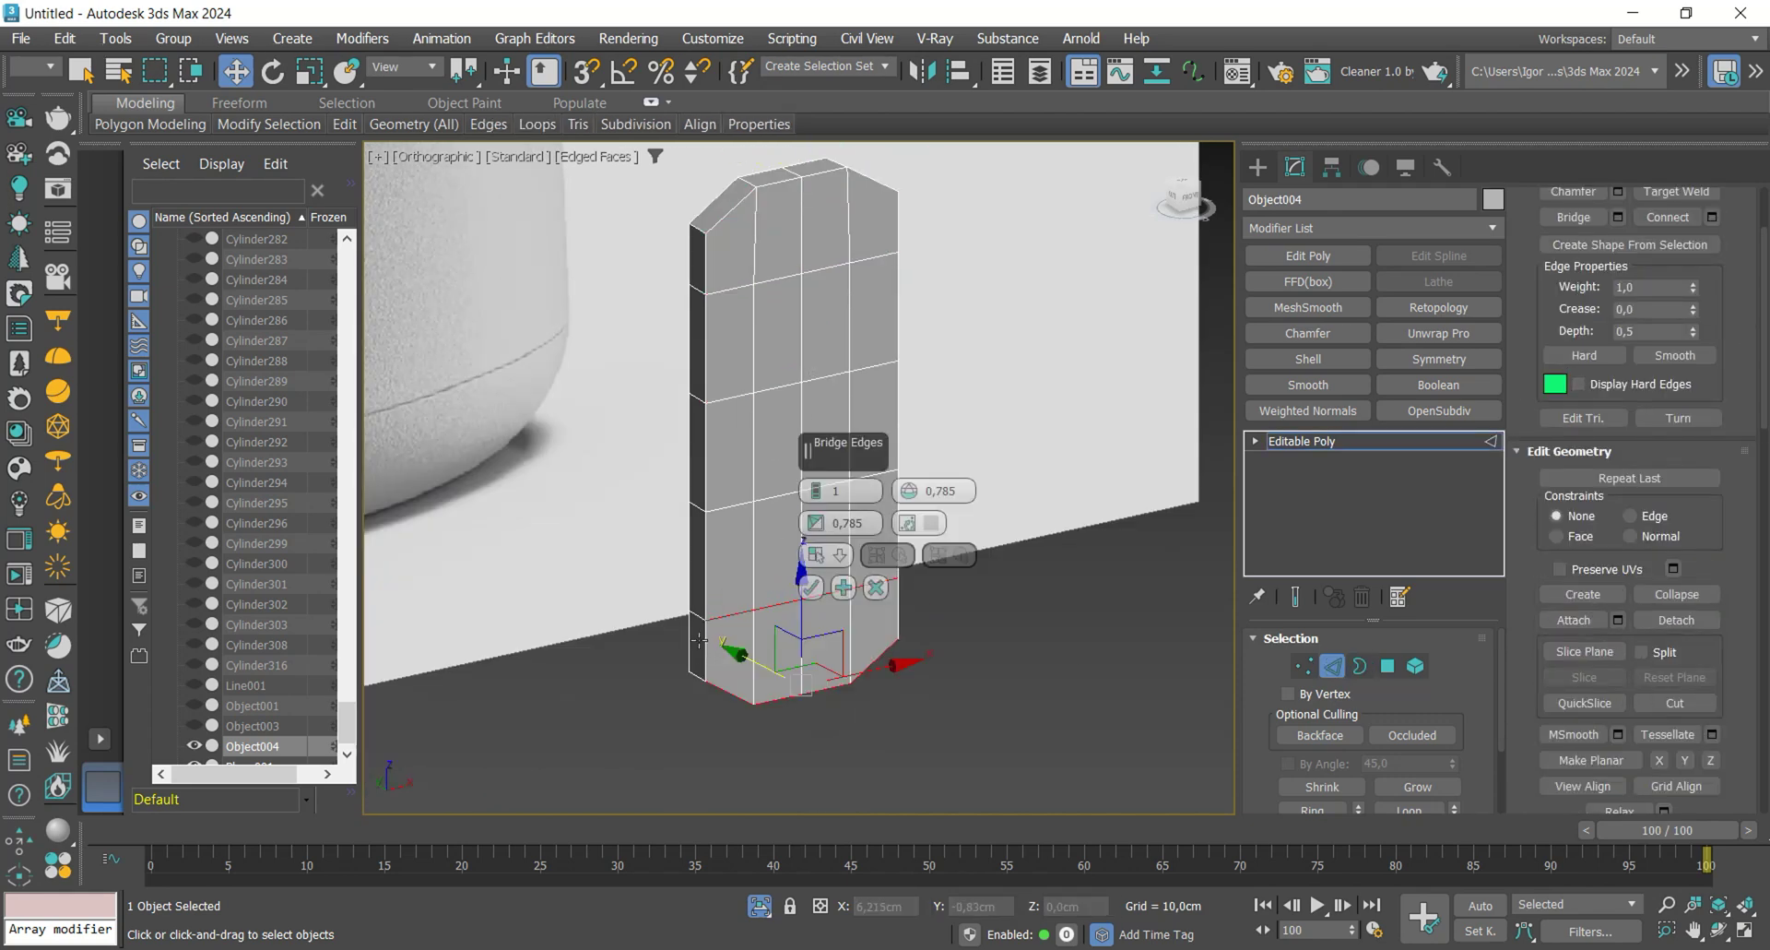
scroll(708, 643, "down", 5)
- Select the horizontal edges across the slider face at the button's upper end and delete them with their adjoining faces
key("f")
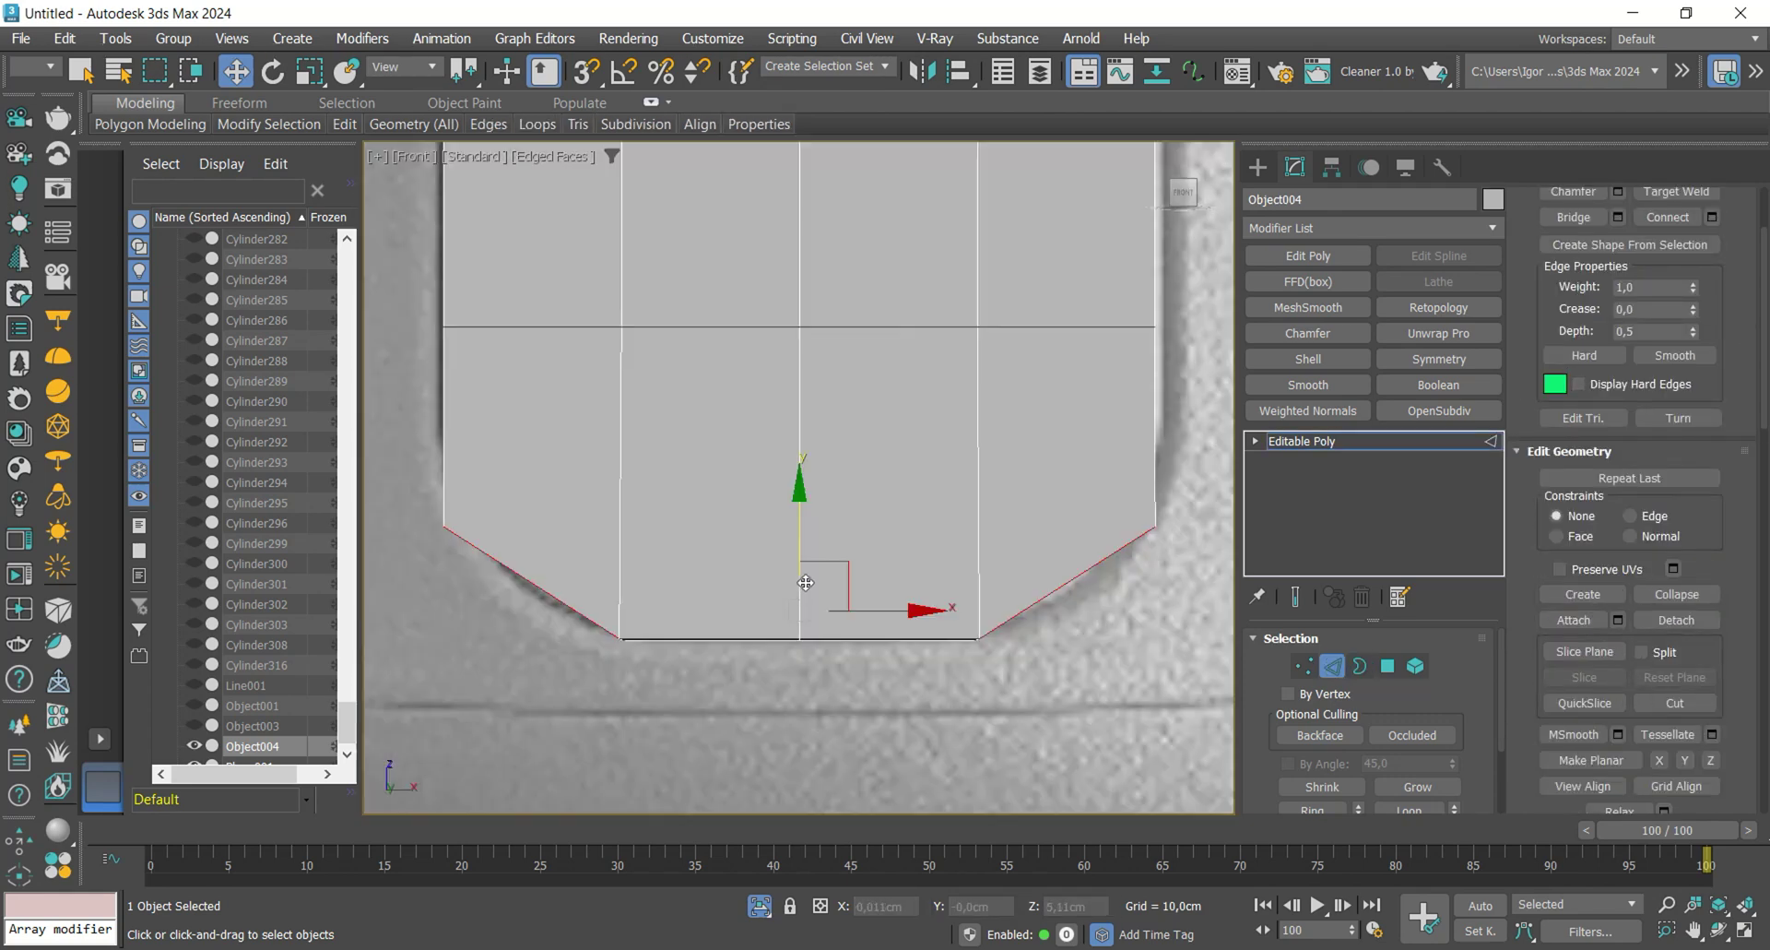
scroll(834, 566, "down", 4)
key("1")
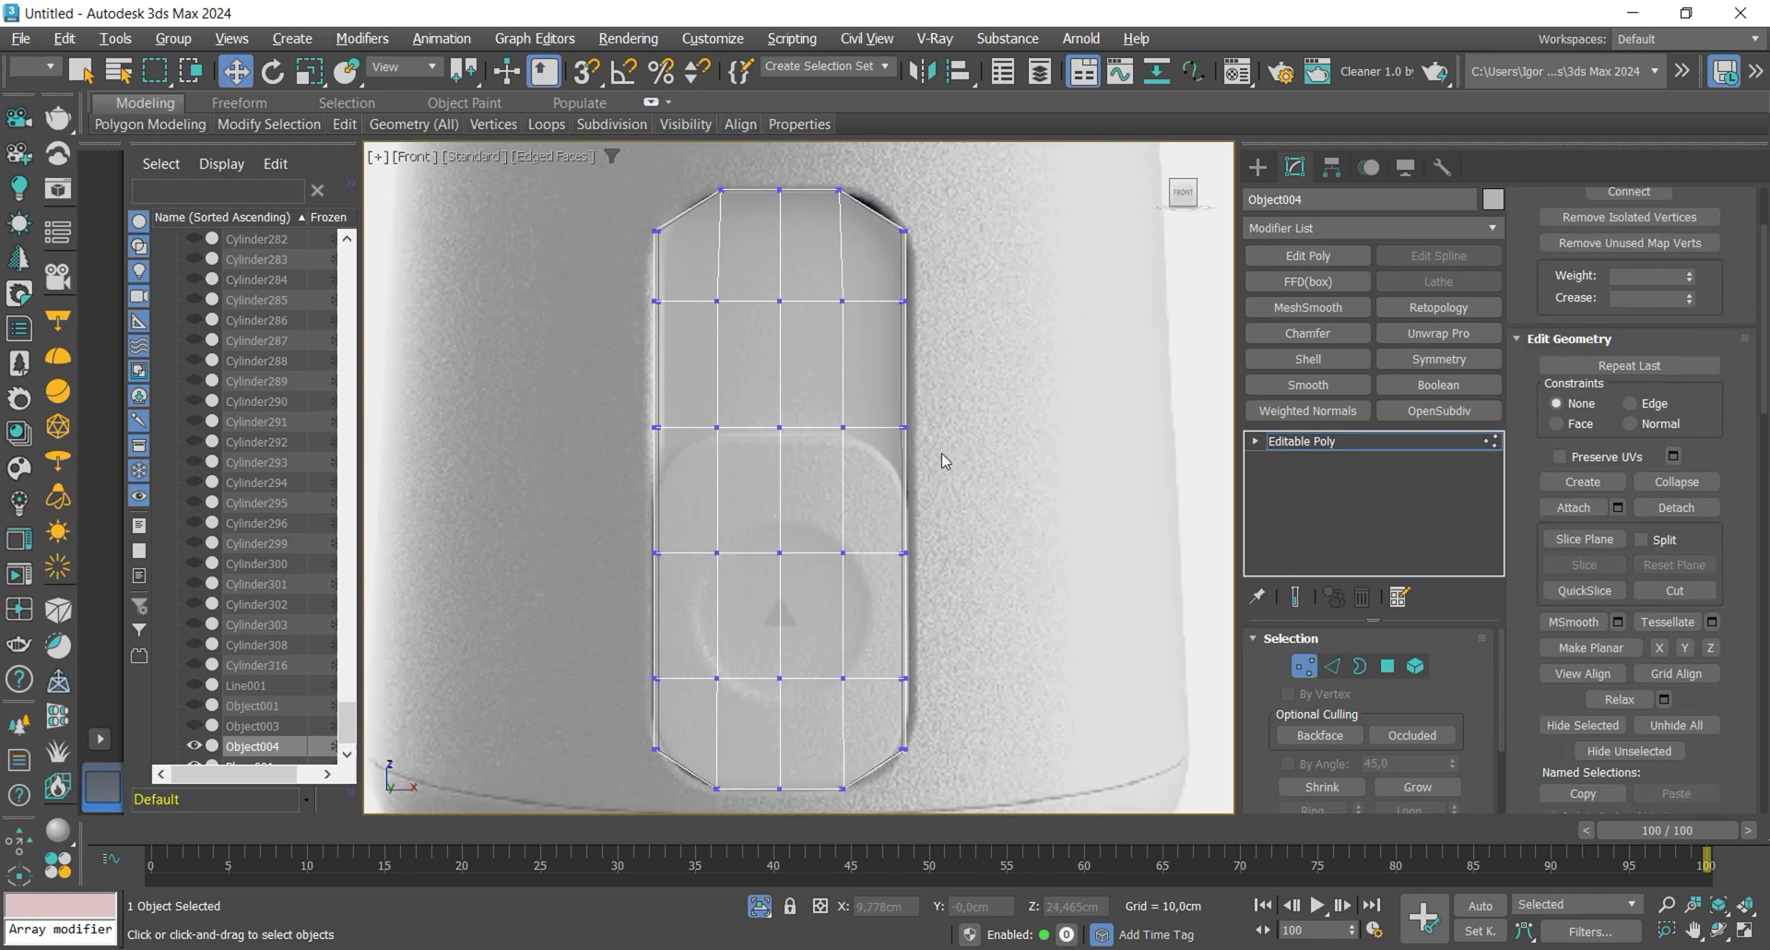
key("2")
double_click(863, 427)
key("Delete")
middle_click_drag(853, 404, 850, 421)
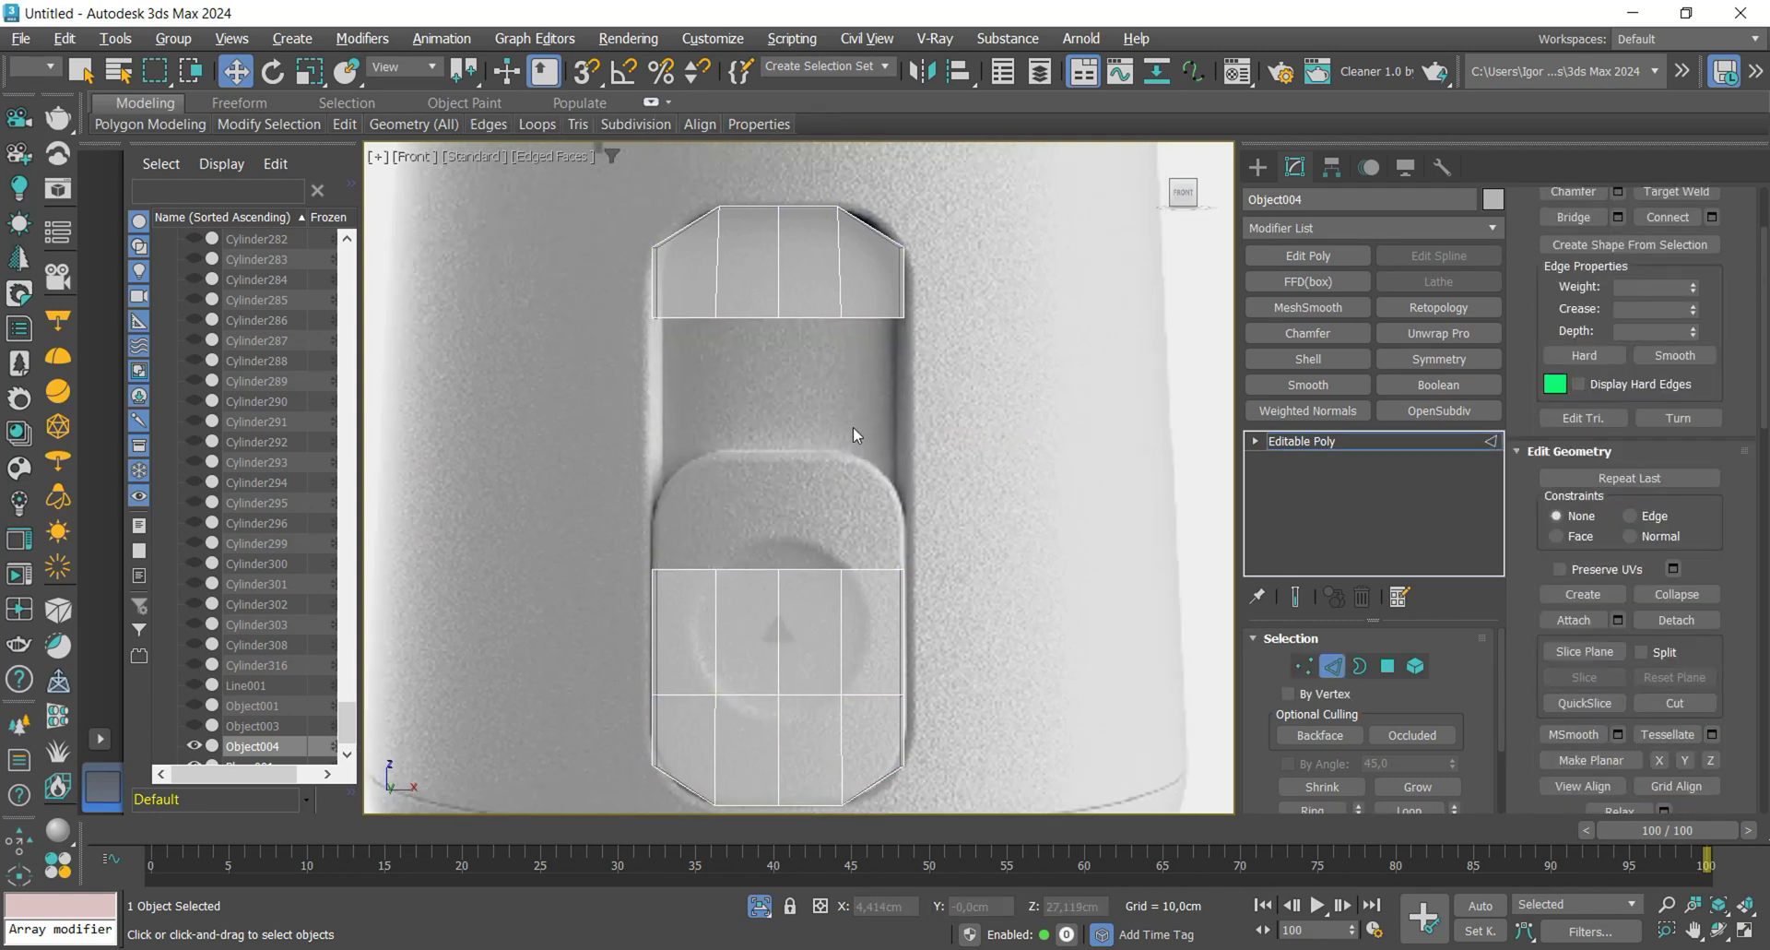
- Move the detached upper end piece of the slider button down onto the open edge of its lower part
key("5")
left_click(799, 269)
left_click_drag(779, 210, 830, 516)
scroll(846, 564, "up", 4)
- Weld the vertices along the seam between the button's two parts and apply an OpenSubdiv modifier
key("1")
scroll(1036, 539, "down", 3)
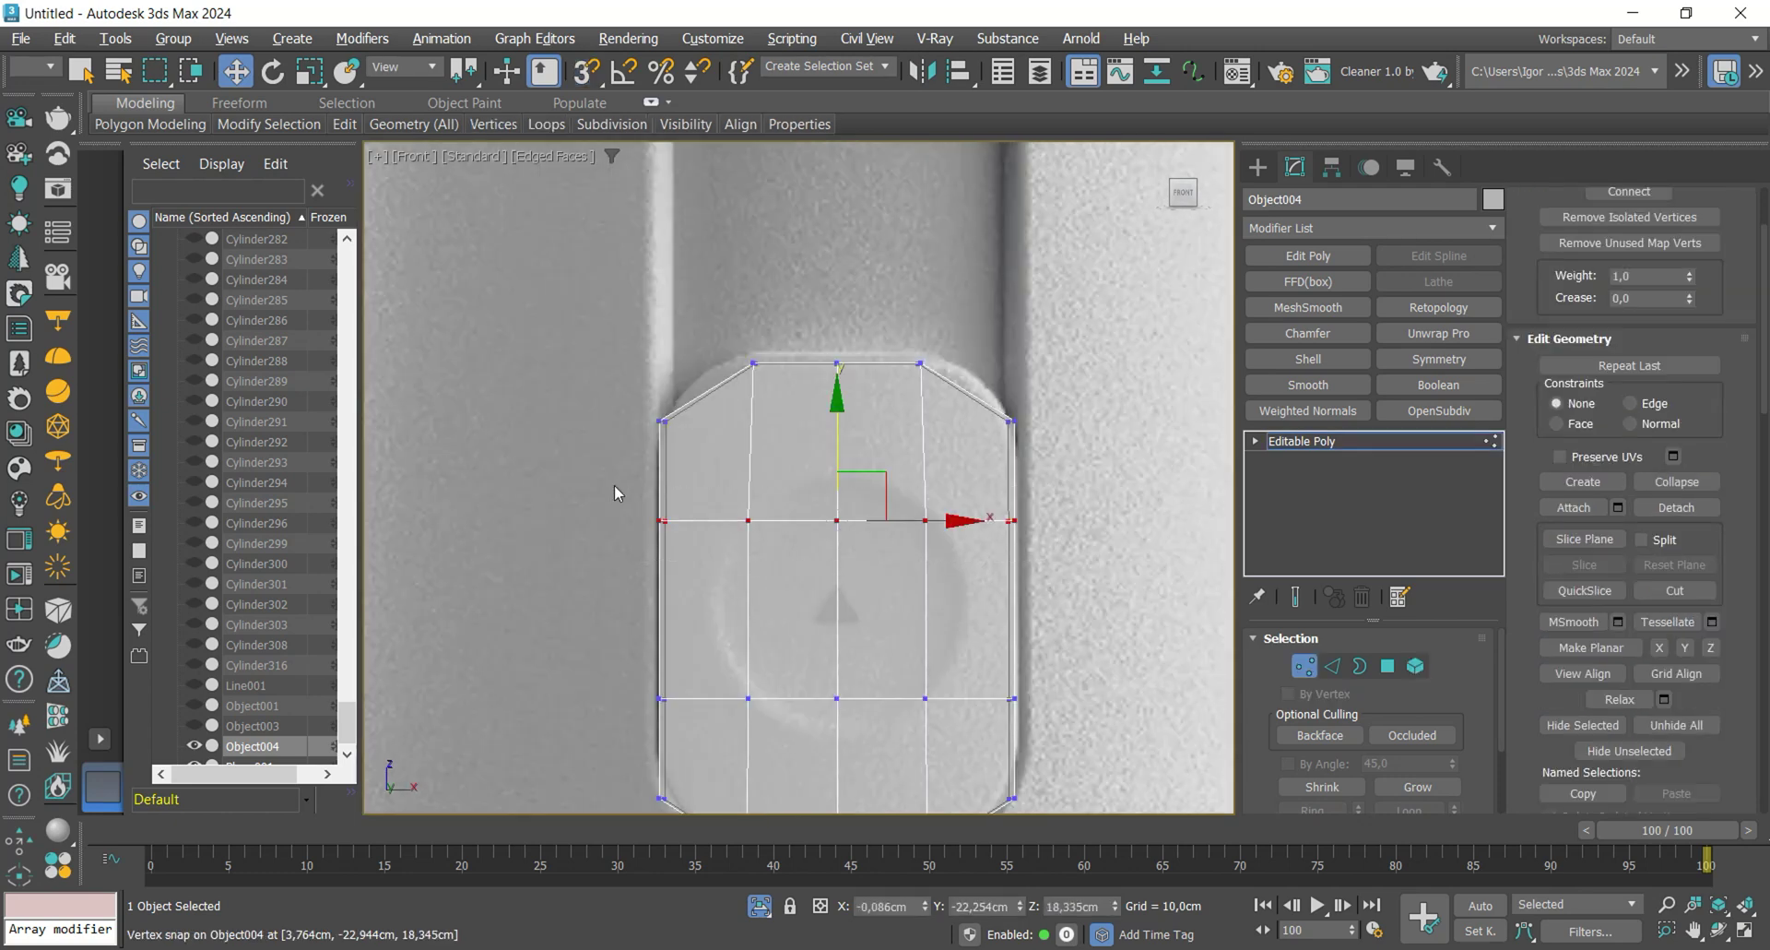
middle_click_drag(982, 590, 979, 556)
middle_click_drag(979, 557, 867, 581, "alt")
scroll(913, 560, "up", 4)
scroll(1199, 461, "down", 2)
scroll(1738, 476, "up", 3)
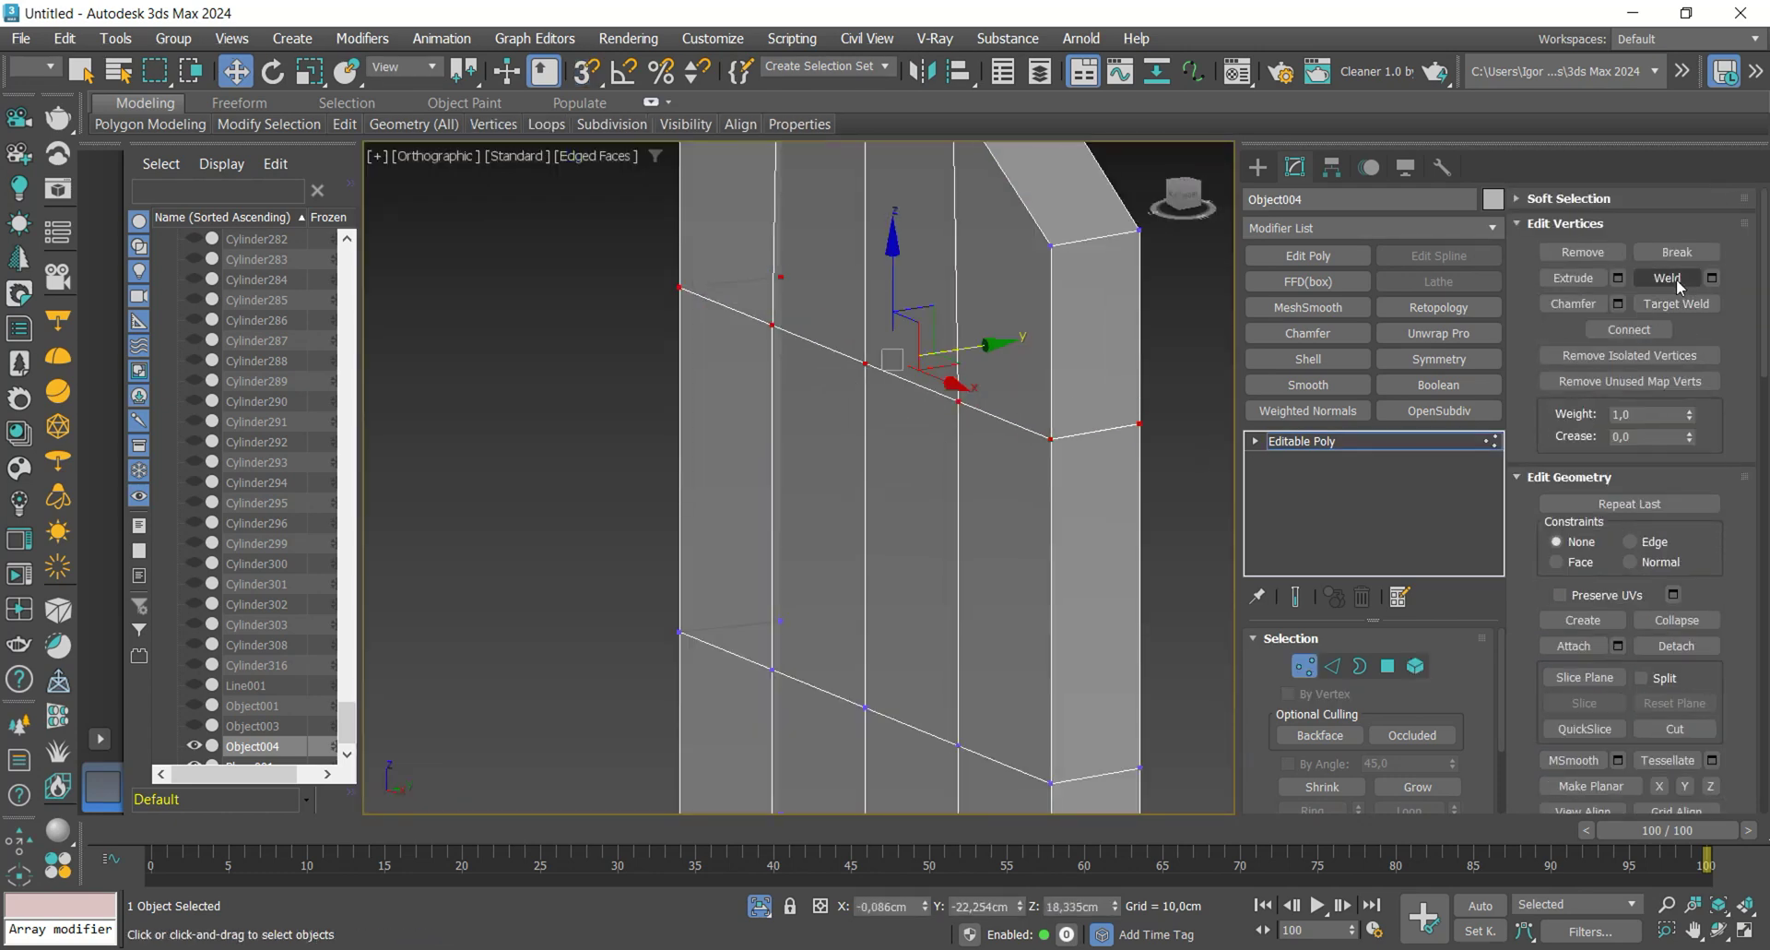
scroll(877, 446, "down", 4)
left_click(1431, 412)
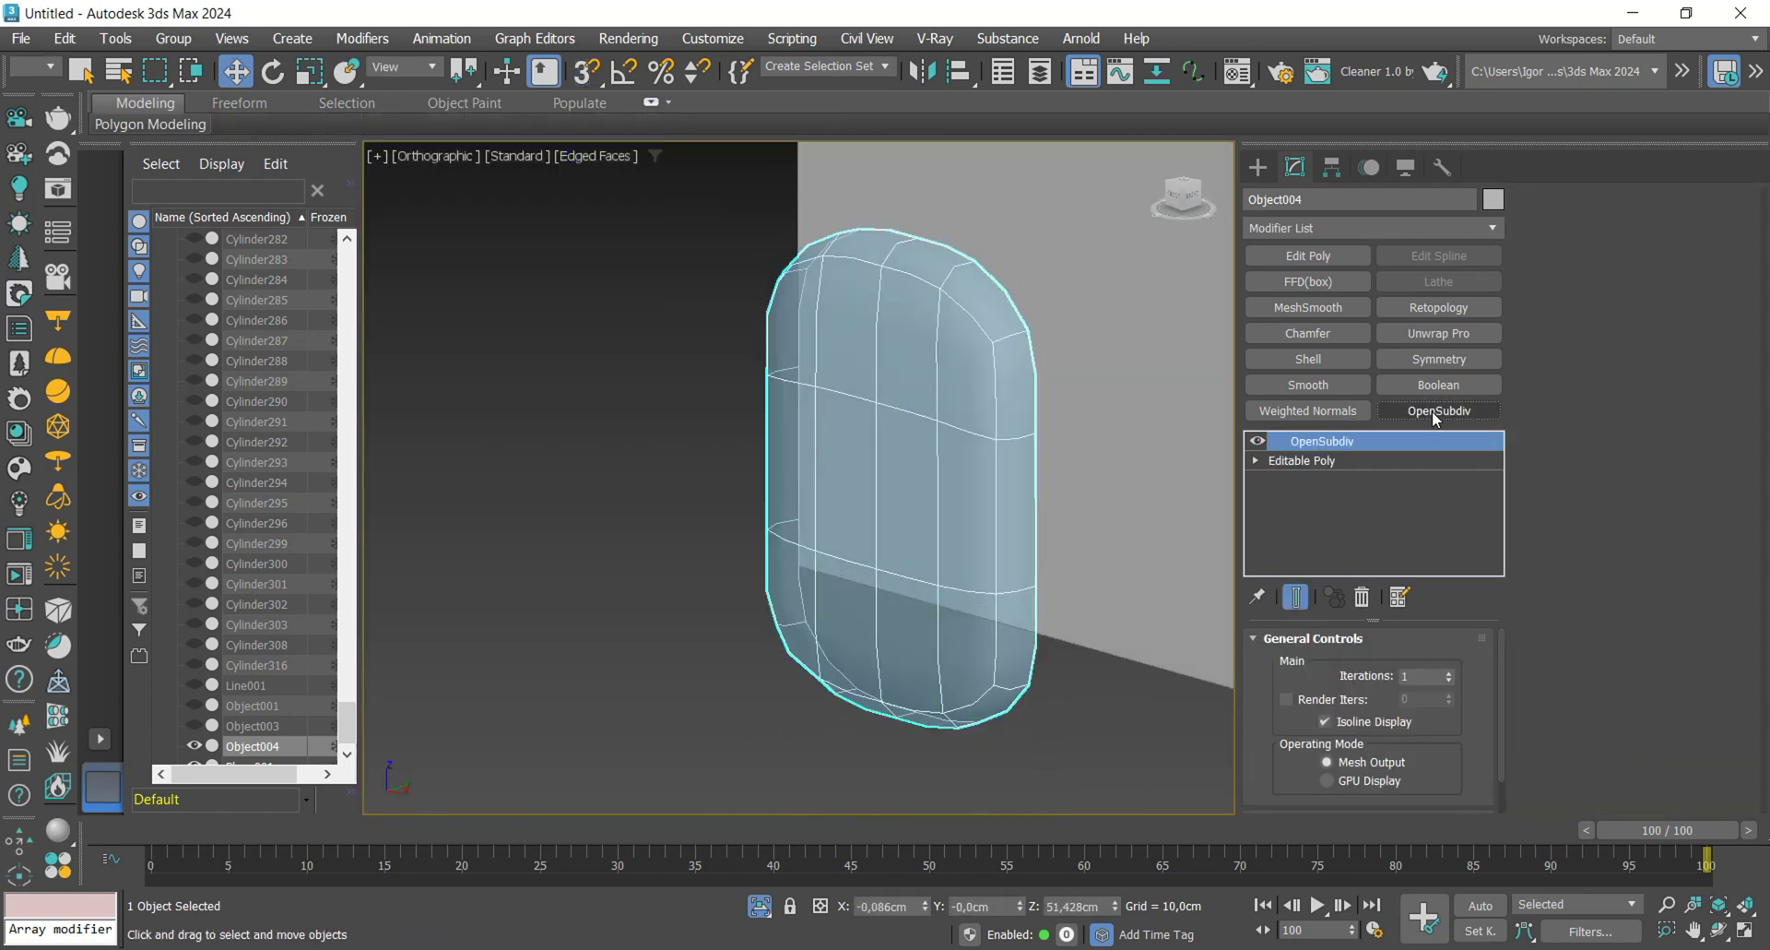
- In the button's base mesh, add a supporting edge loop around the side wall just behind the front border
left_click(1292, 459)
key("f")
scroll(939, 472, "down", 2)
middle_click_drag(953, 499, 898, 527)
scroll(923, 525, "down", 2)
key("2")
scroll(885, 479, "up", 8)
right_click(845, 463)
scroll(844, 464, "down", 4)
middle_click_drag(846, 465, 897, 490, "alt")
scroll(890, 490, "down", 2)
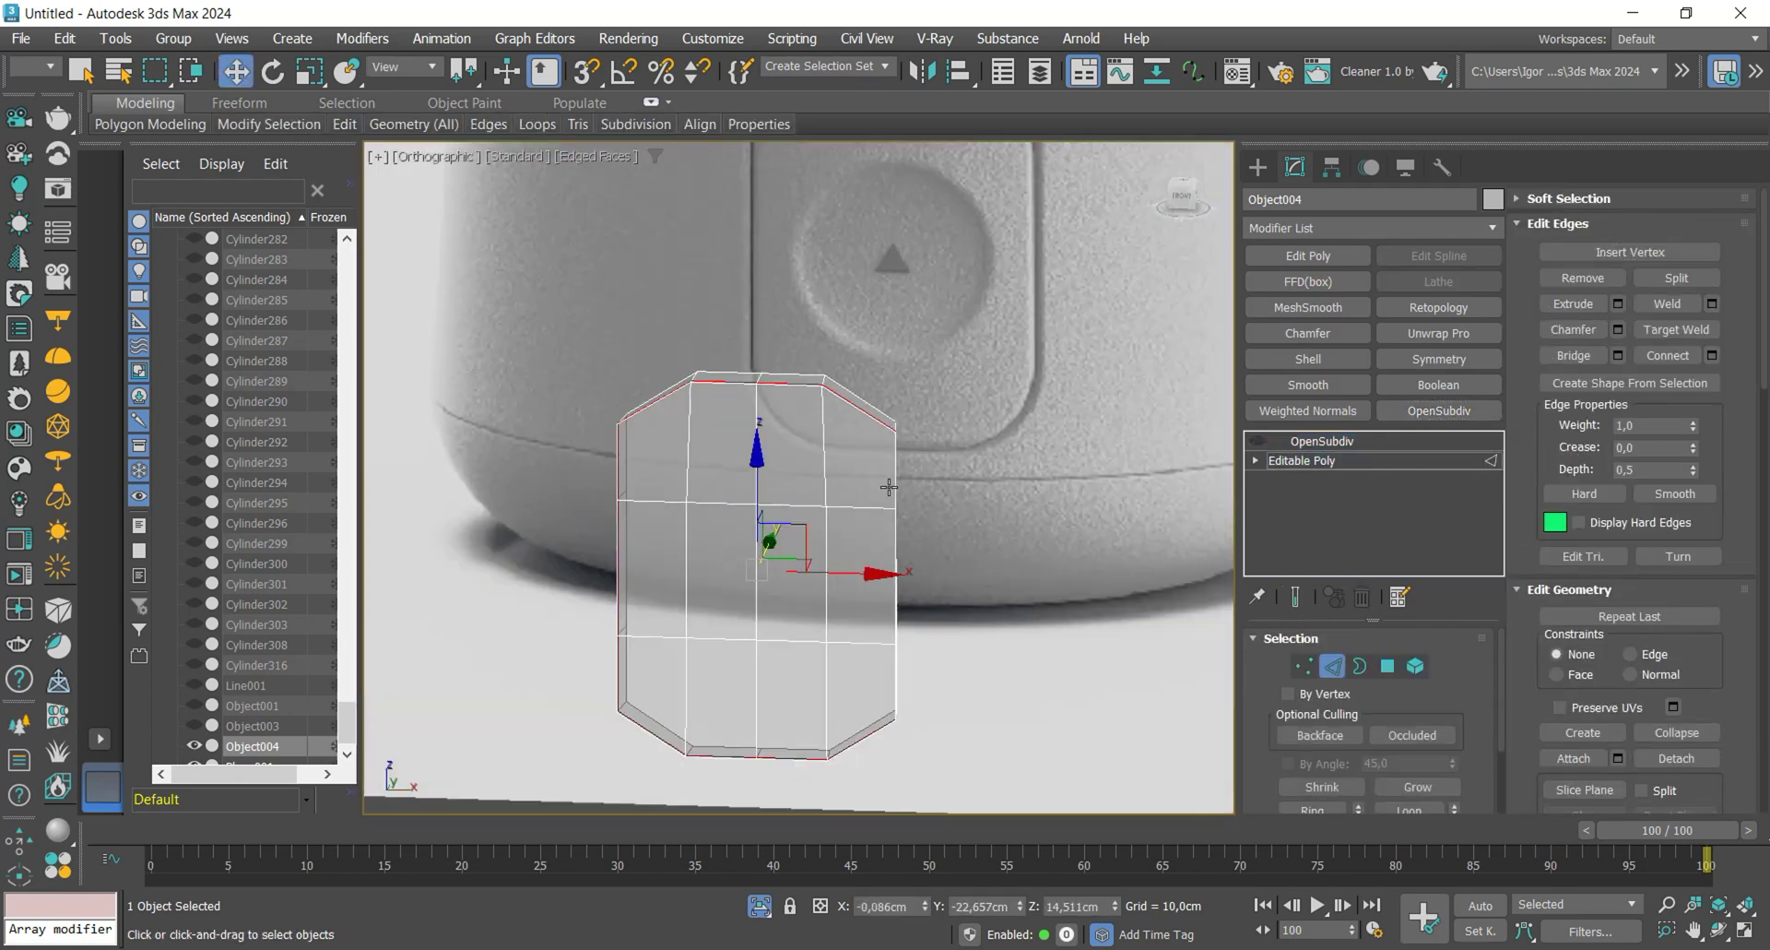
- Adjust the outer vertices of the button's base mesh to fit the reference outline and return to the OpenSubdiv level
key("f")
scroll(878, 489, "down", 4)
key("2")
key("1")
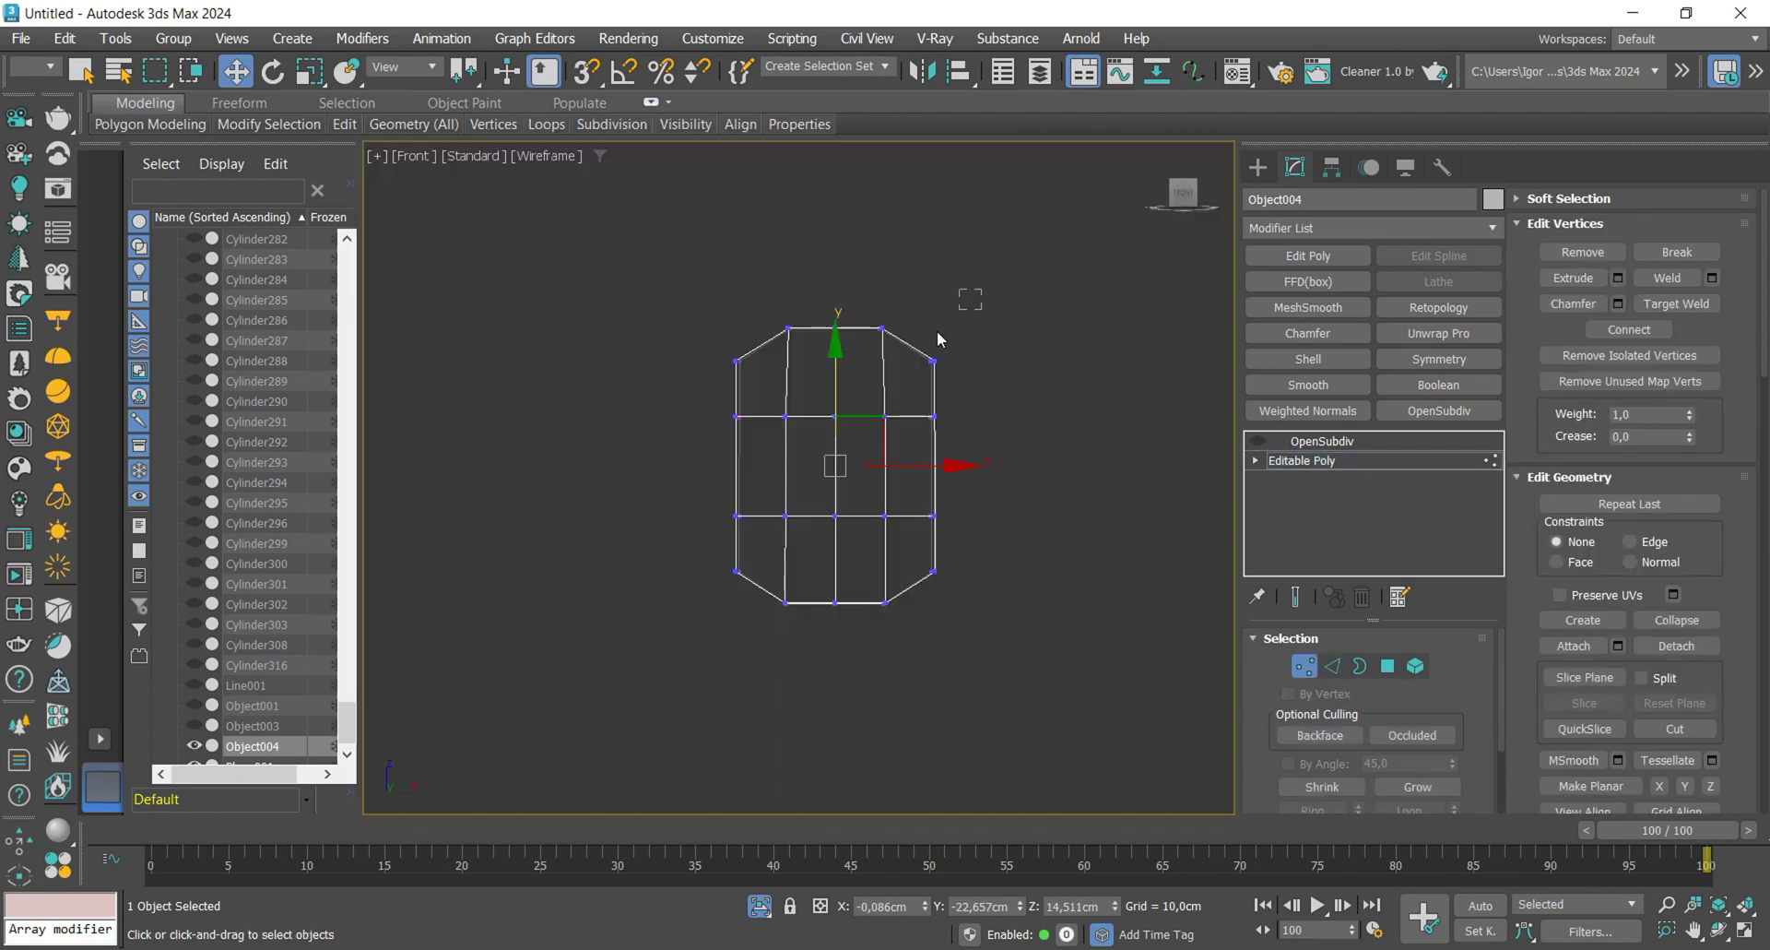
key("1")
left_click(1320, 442)
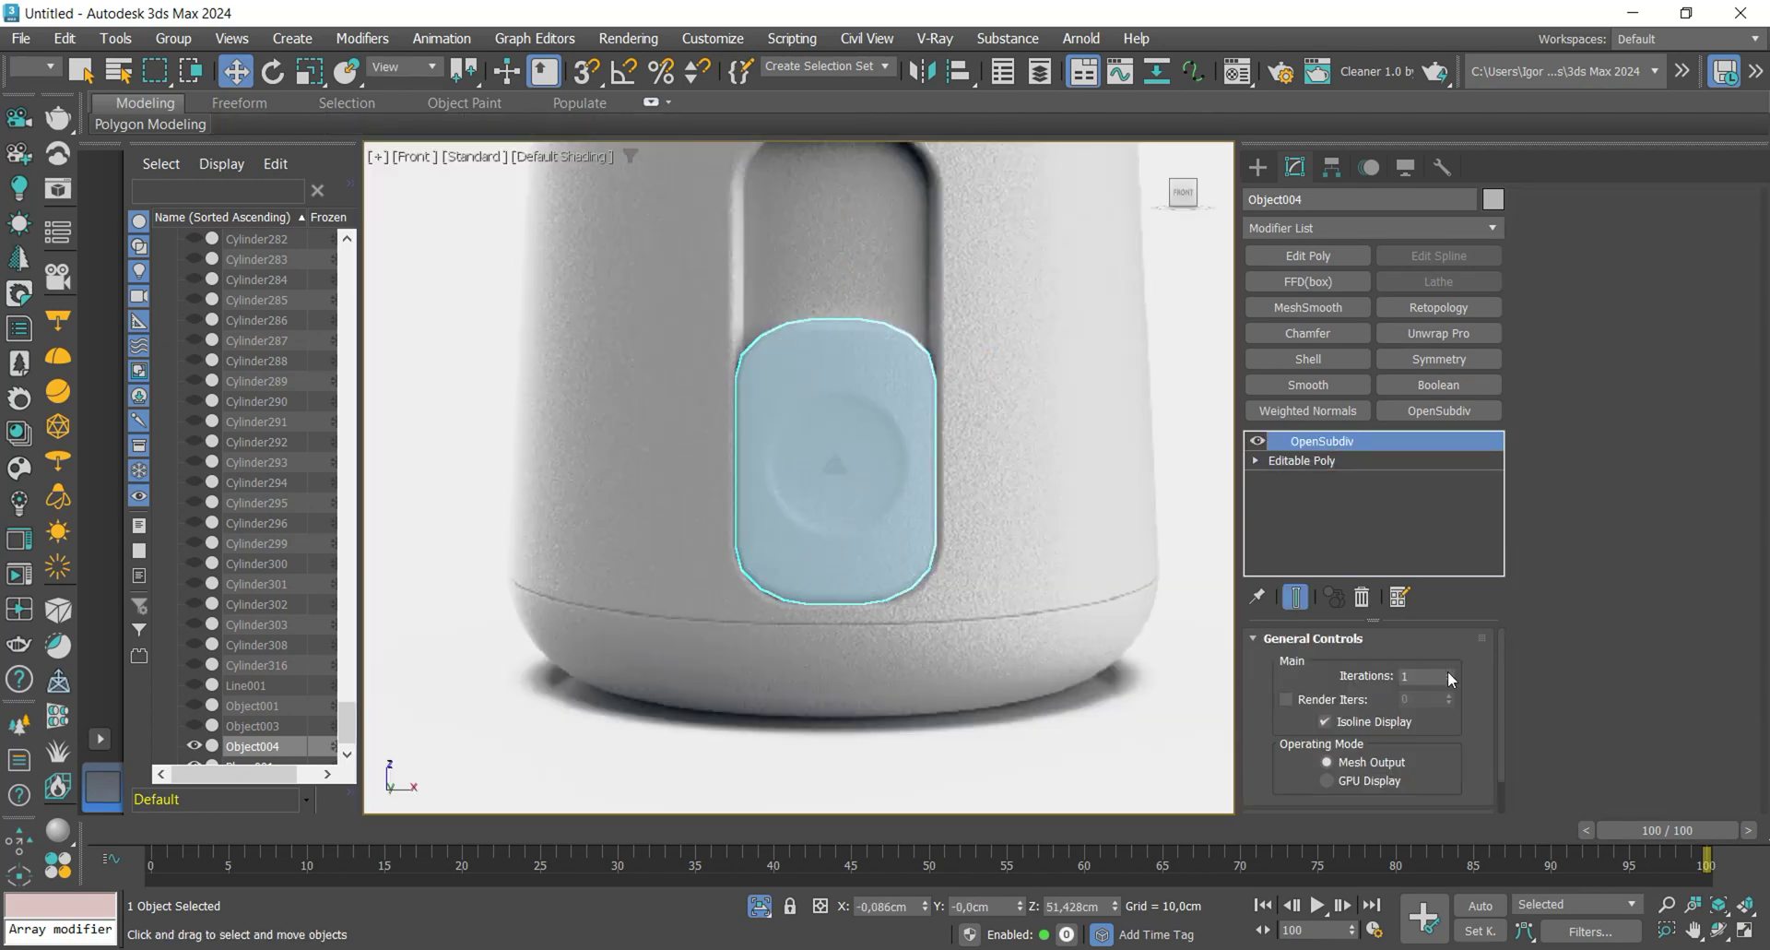
- Add an Edit Poly modifier above OpenSubdiv and select a cross-shaped patch of twelve polygons at the button's centre
left_click(1308, 255)
key("1")
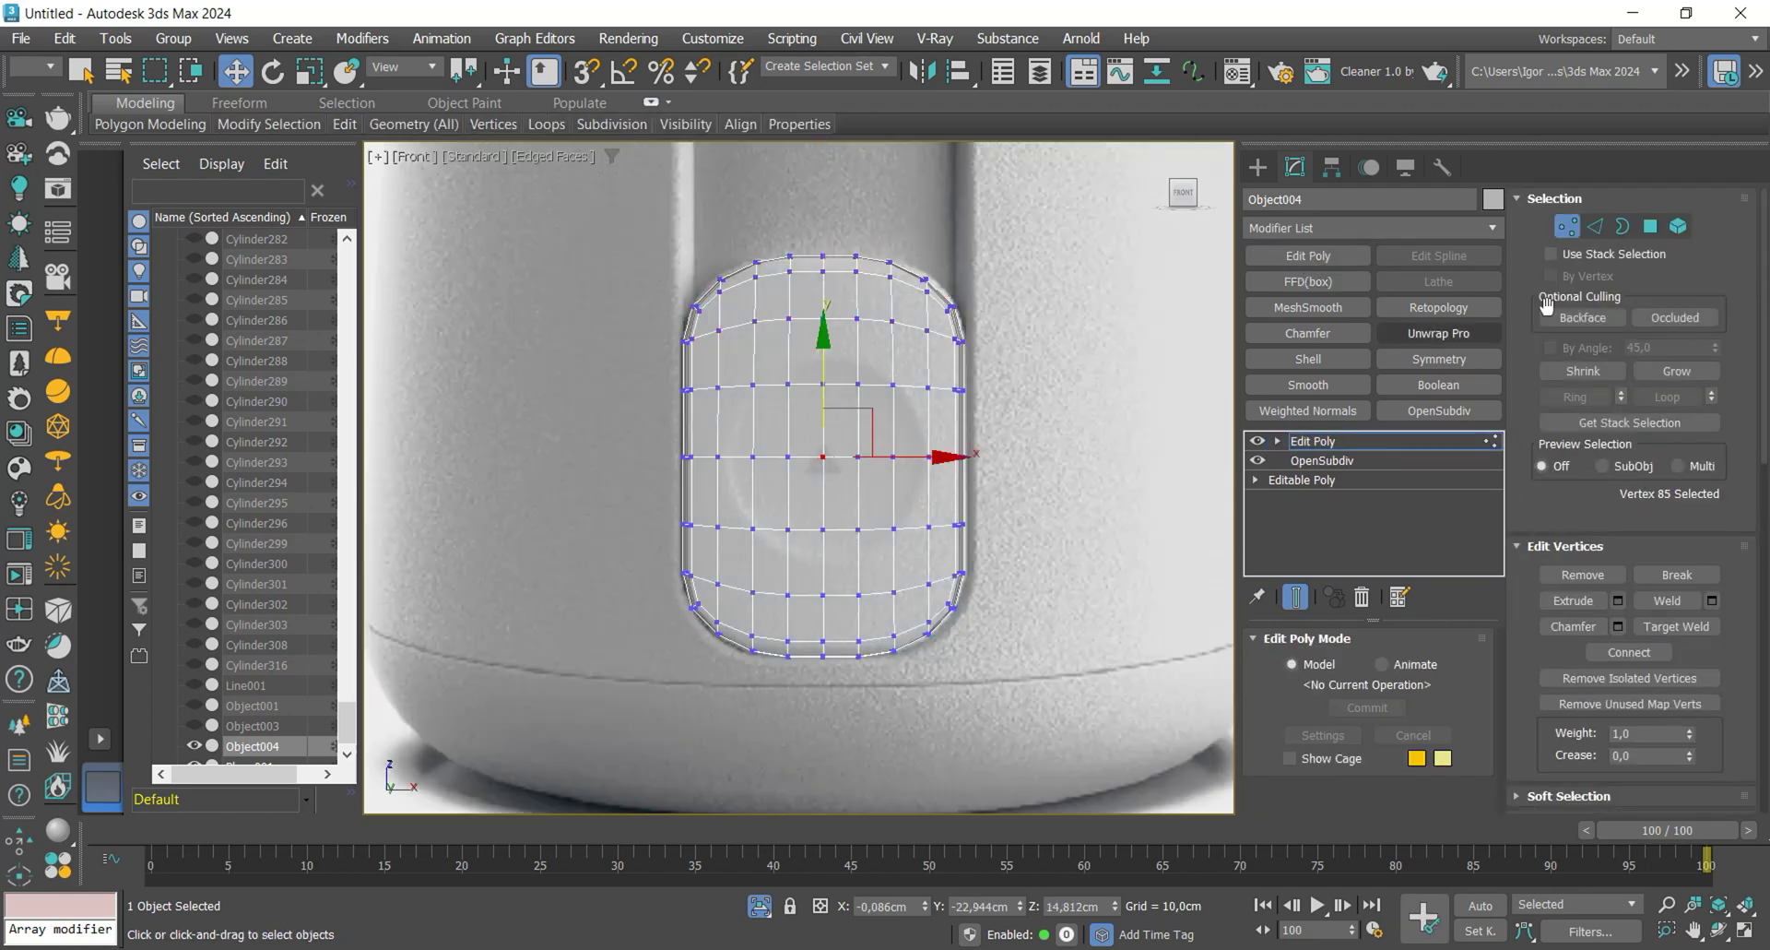
left_click(1650, 226)
left_click(1677, 371)
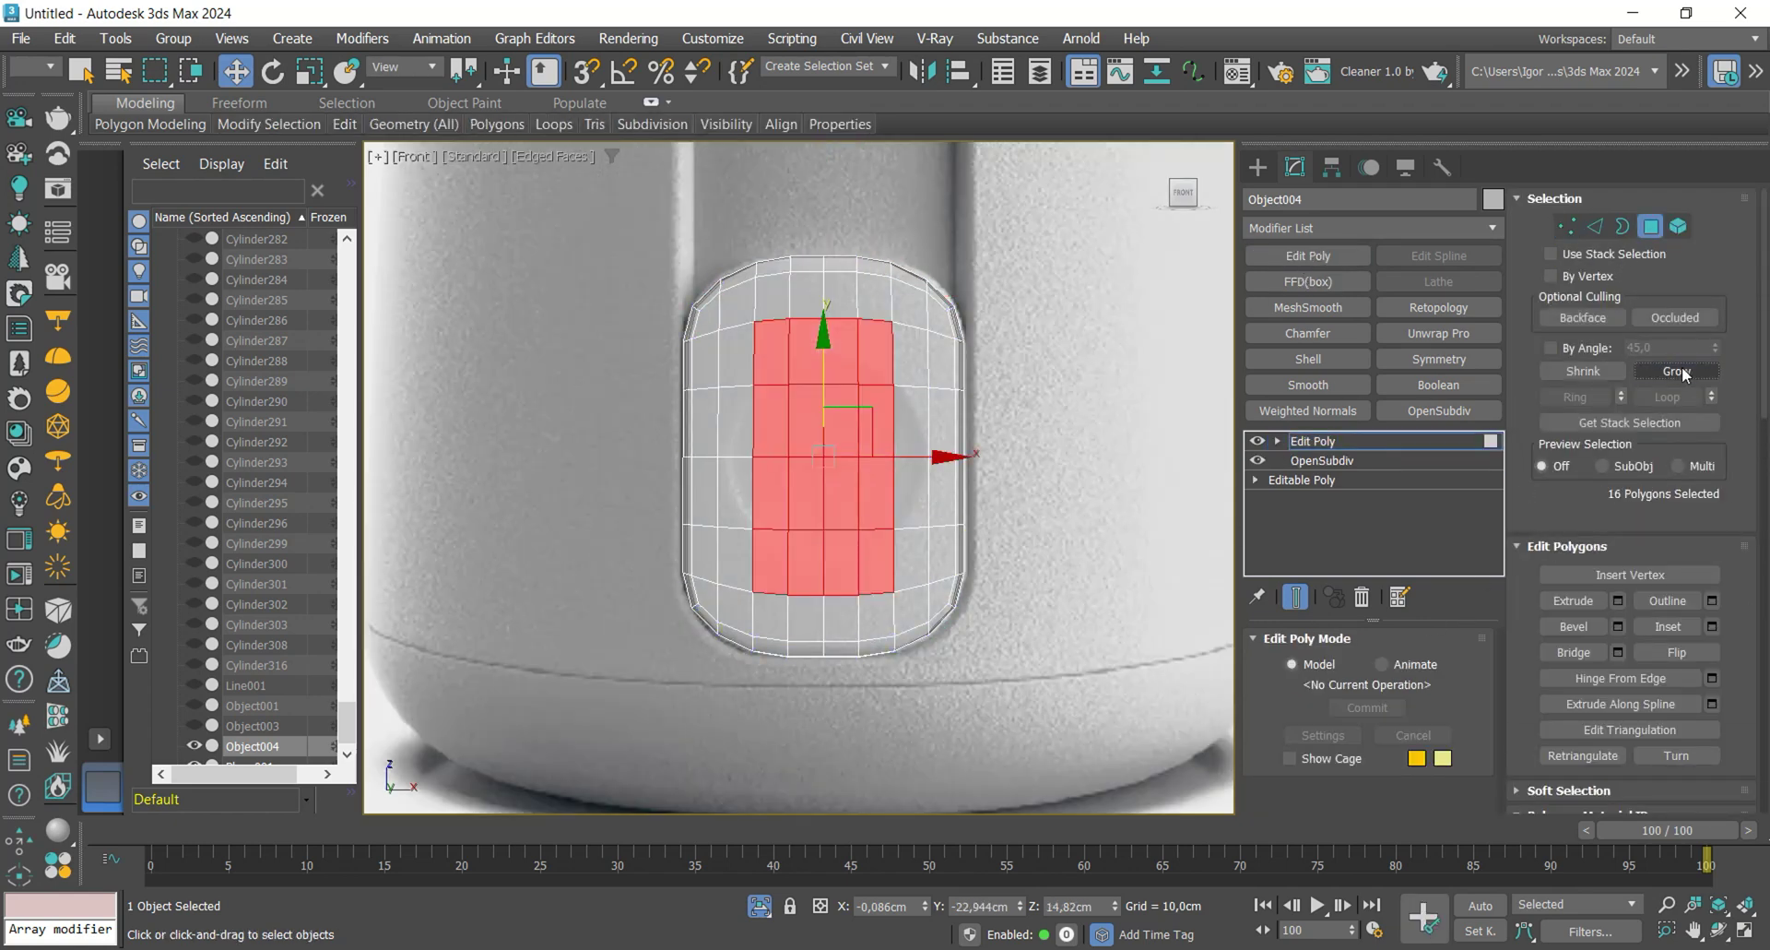
left_click_drag(1005, 346, 737, 302, "alt")
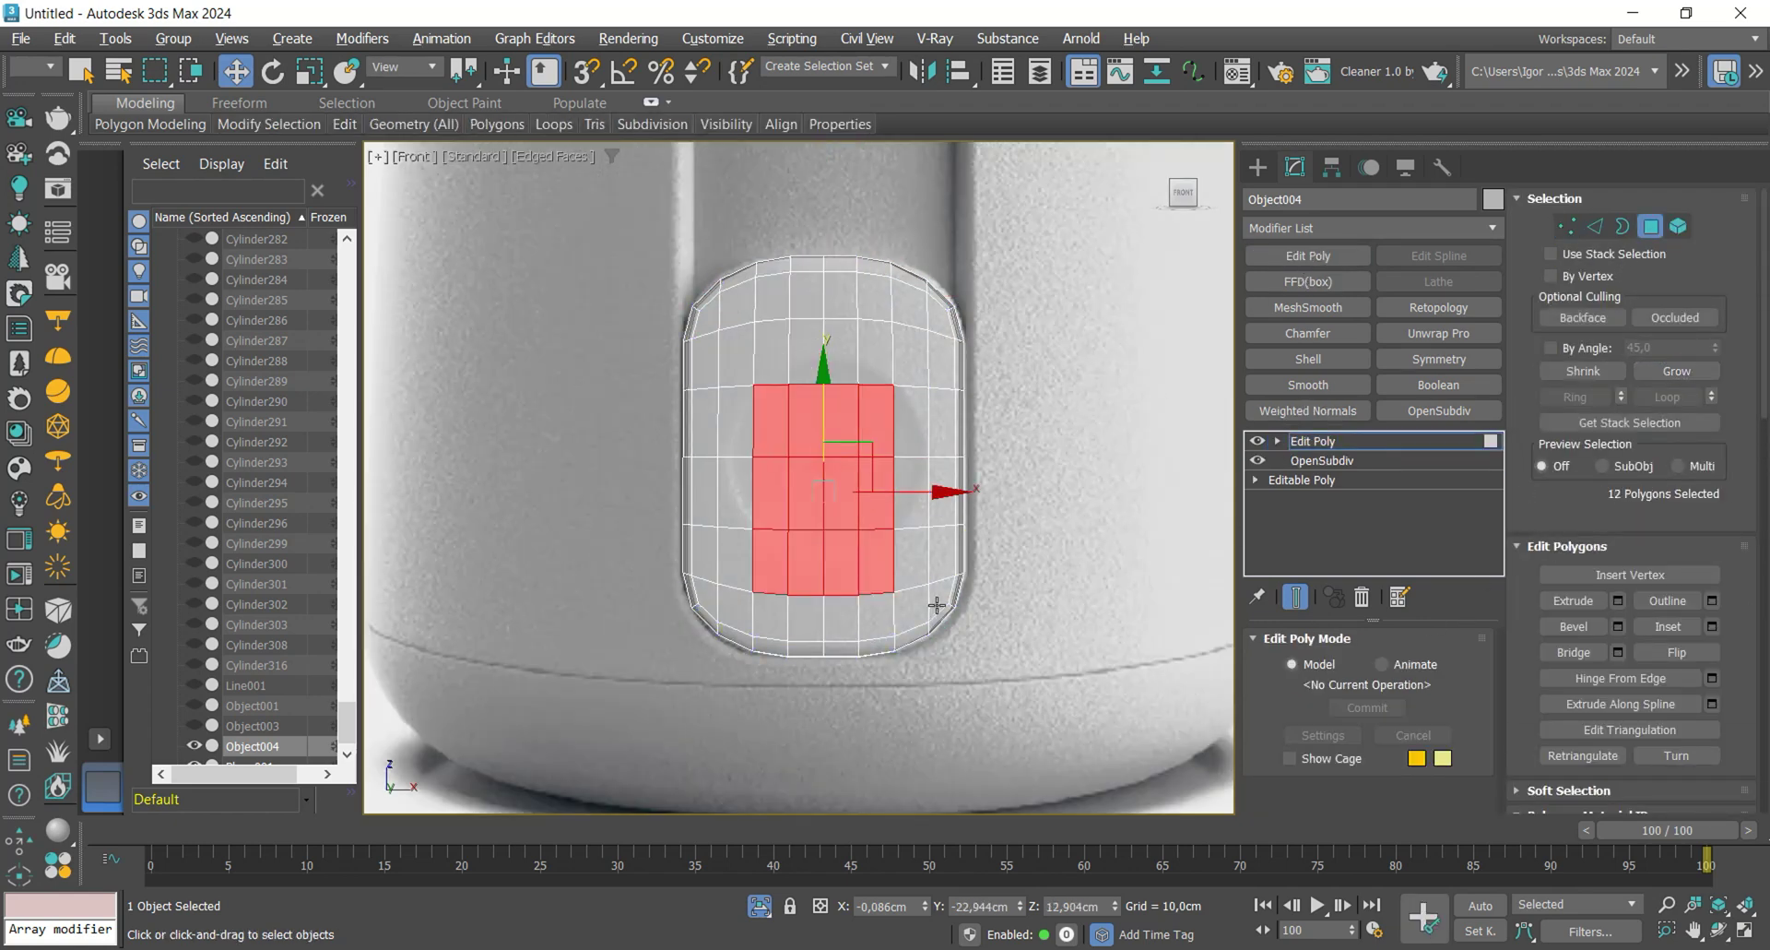
left_click_drag(979, 627, 748, 588, "alt")
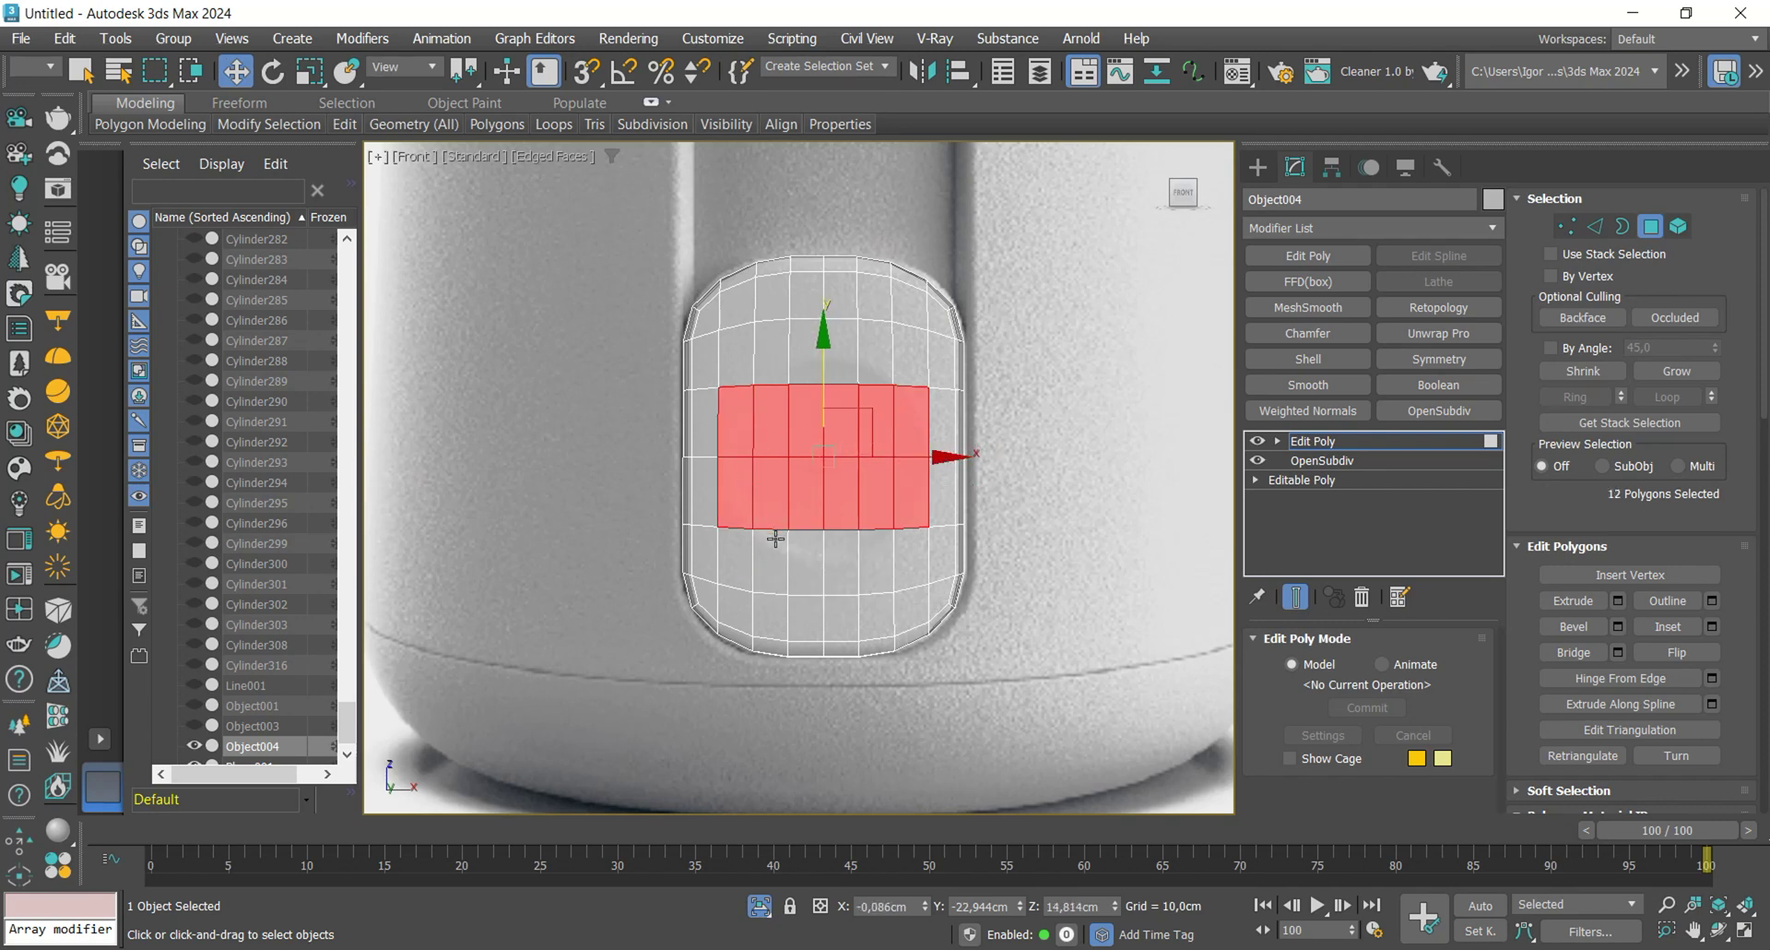
- Shape the selected polygons into a circle and extrude them about 0.24 cm into the button
key("alt+c")
mouse_move(873, 541)
middle_mouse_down("alt")
mouse_move(830, 539)
mouse_move(841, 548)
middle_mouse_up("alt")
scroll(842, 548, "down", 5)
scroll(842, 548, "up", 5)
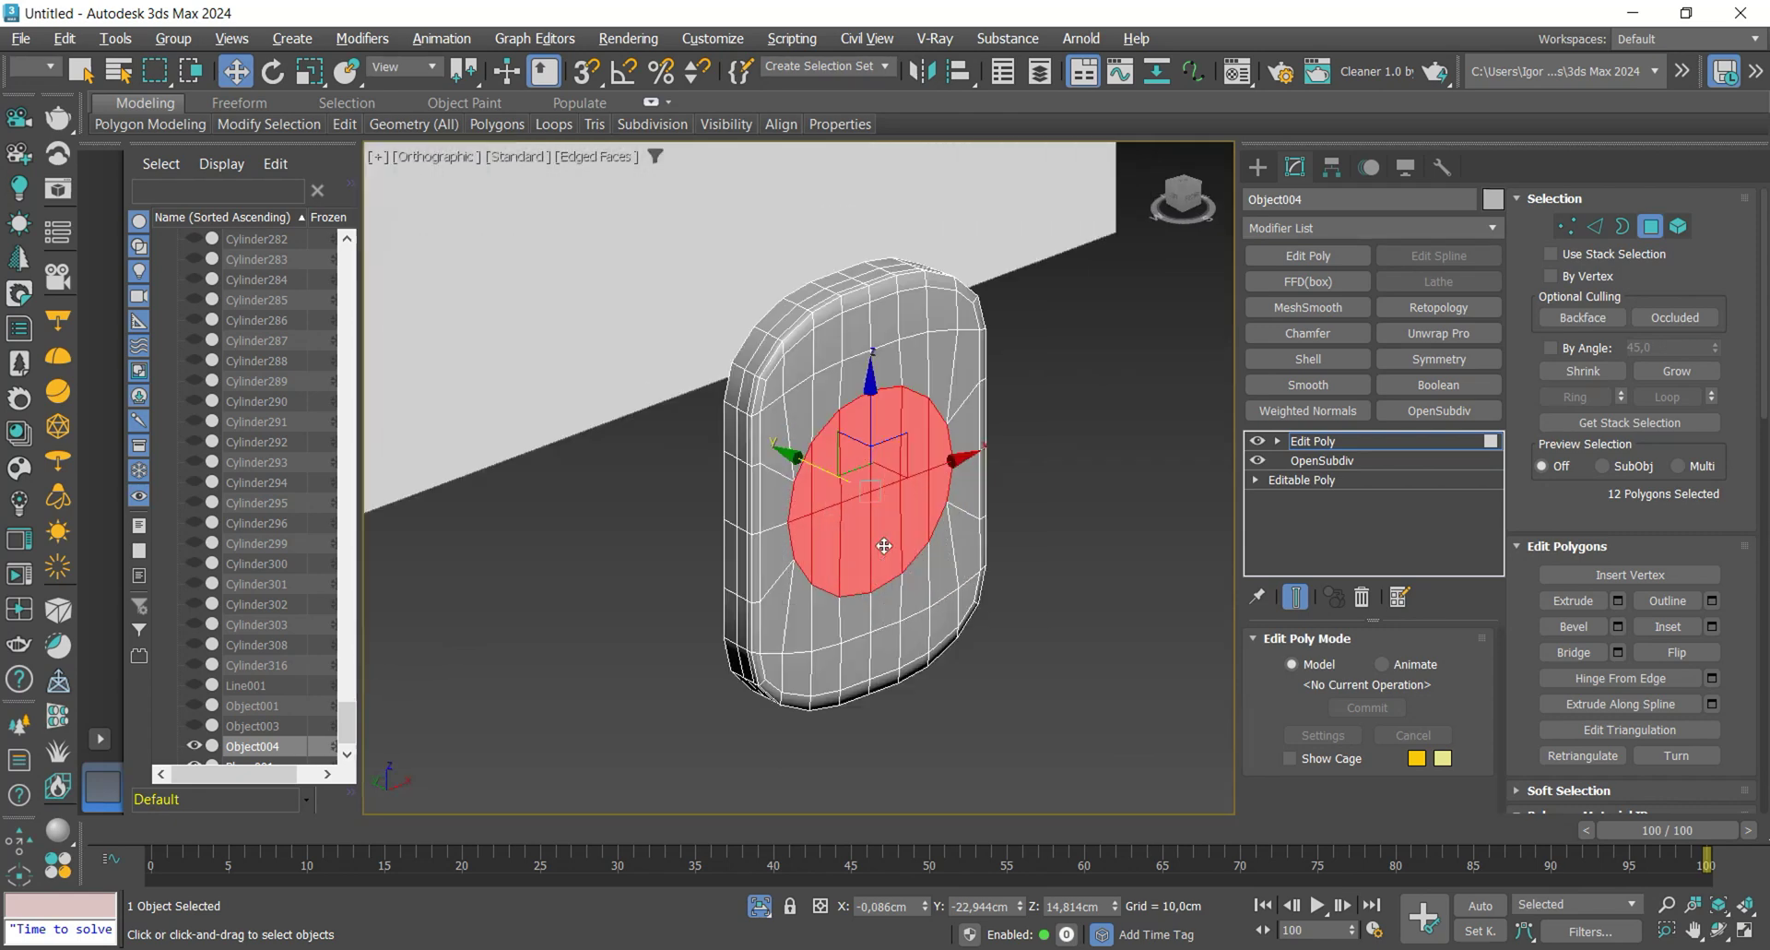
scroll(888, 524, "up", 2)
scroll(888, 524, "down", 5)
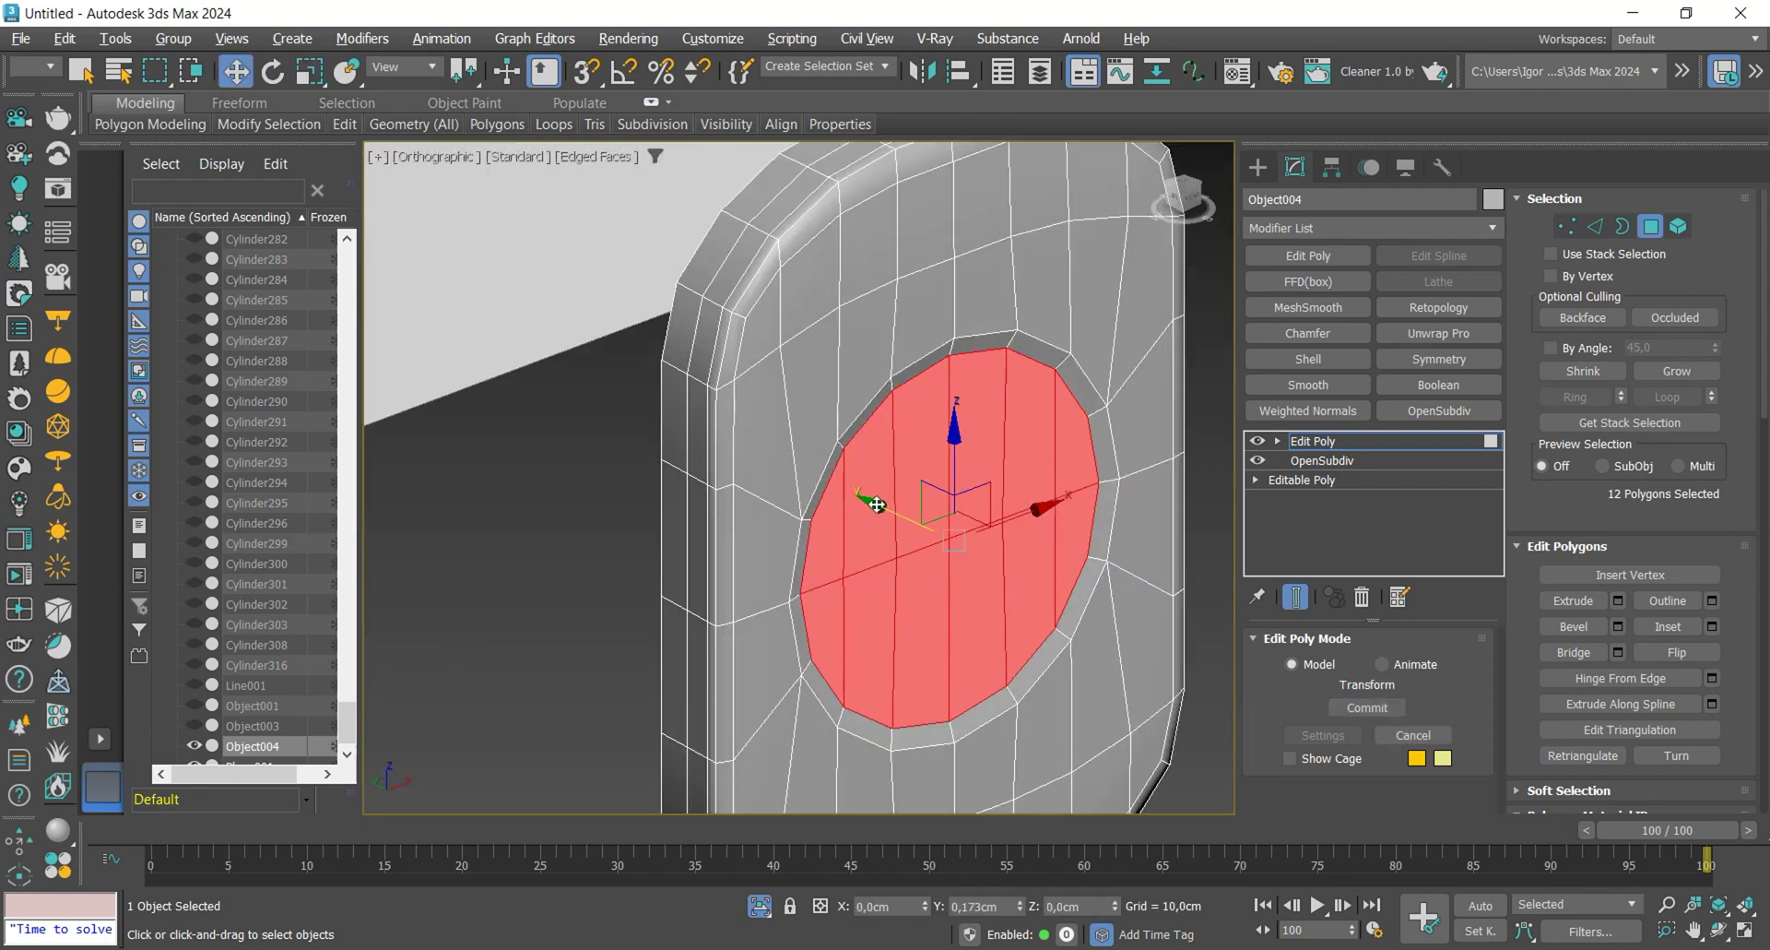
scroll(1033, 623, "up", 5)
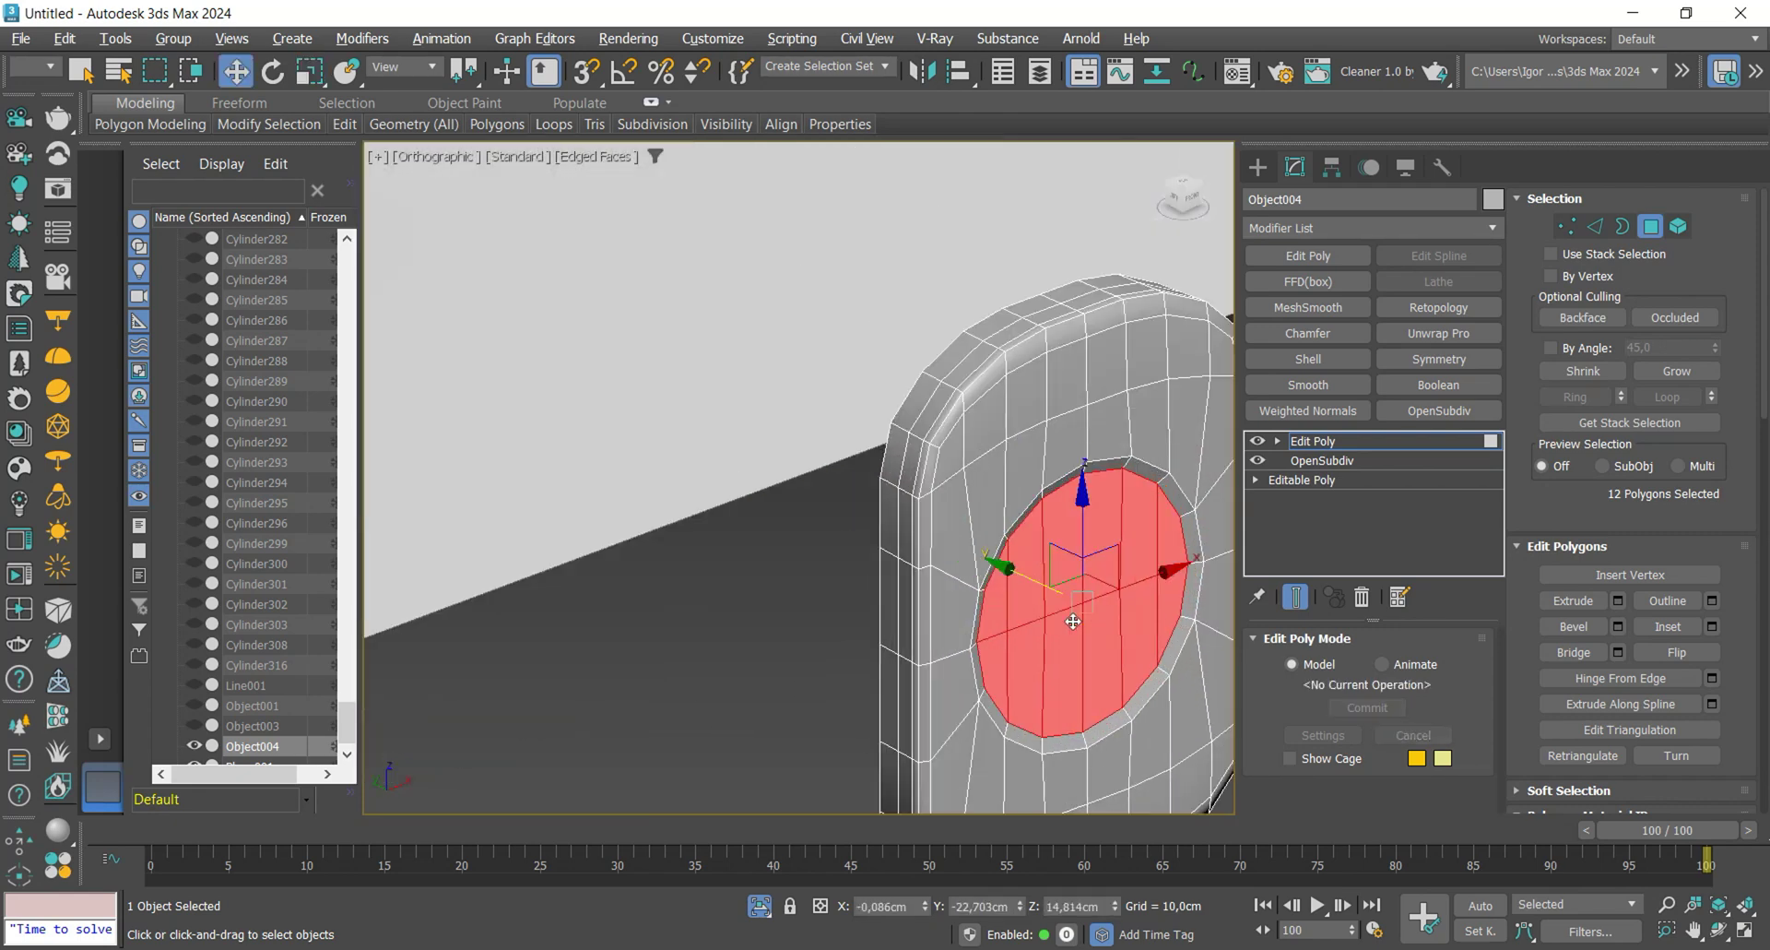
- Scale the circular patch down and extrude it deeper into the button to form a dished thumb recess
key("r")
left_click_drag(1030, 576, 1028, 612)
key("w")
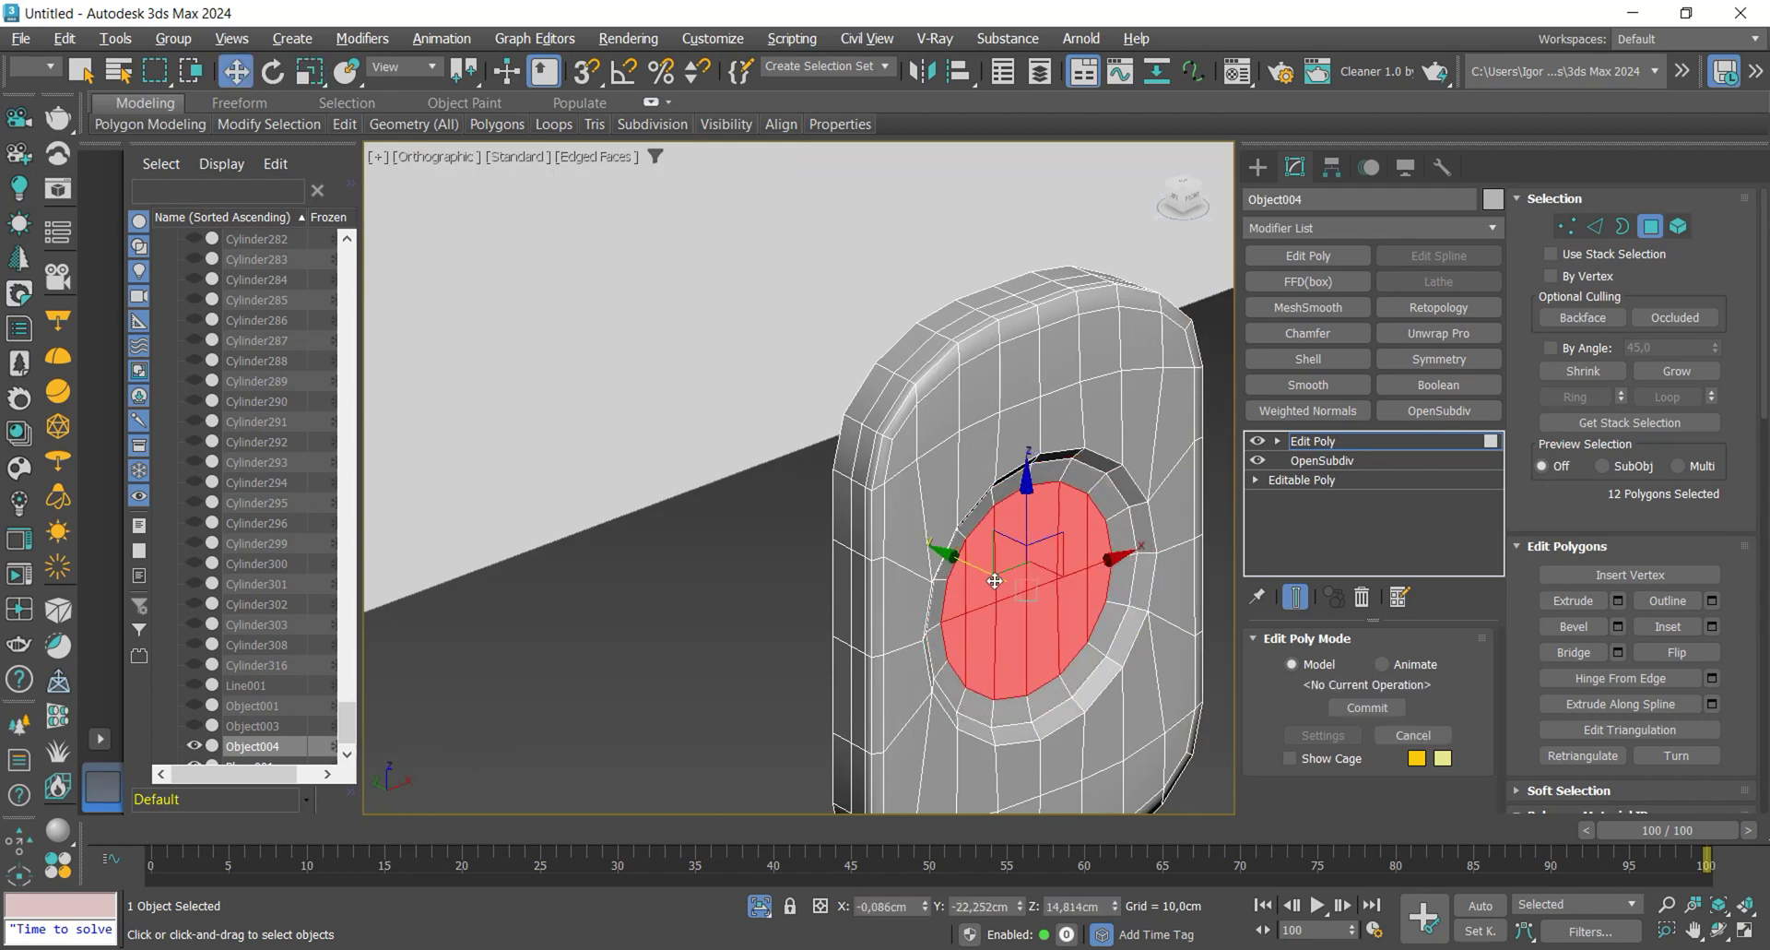
- Select the outer rim edge loop of the thumb recess and chamfer it narrowly with one segment
scroll(1051, 553, "up", 10)
key("2")
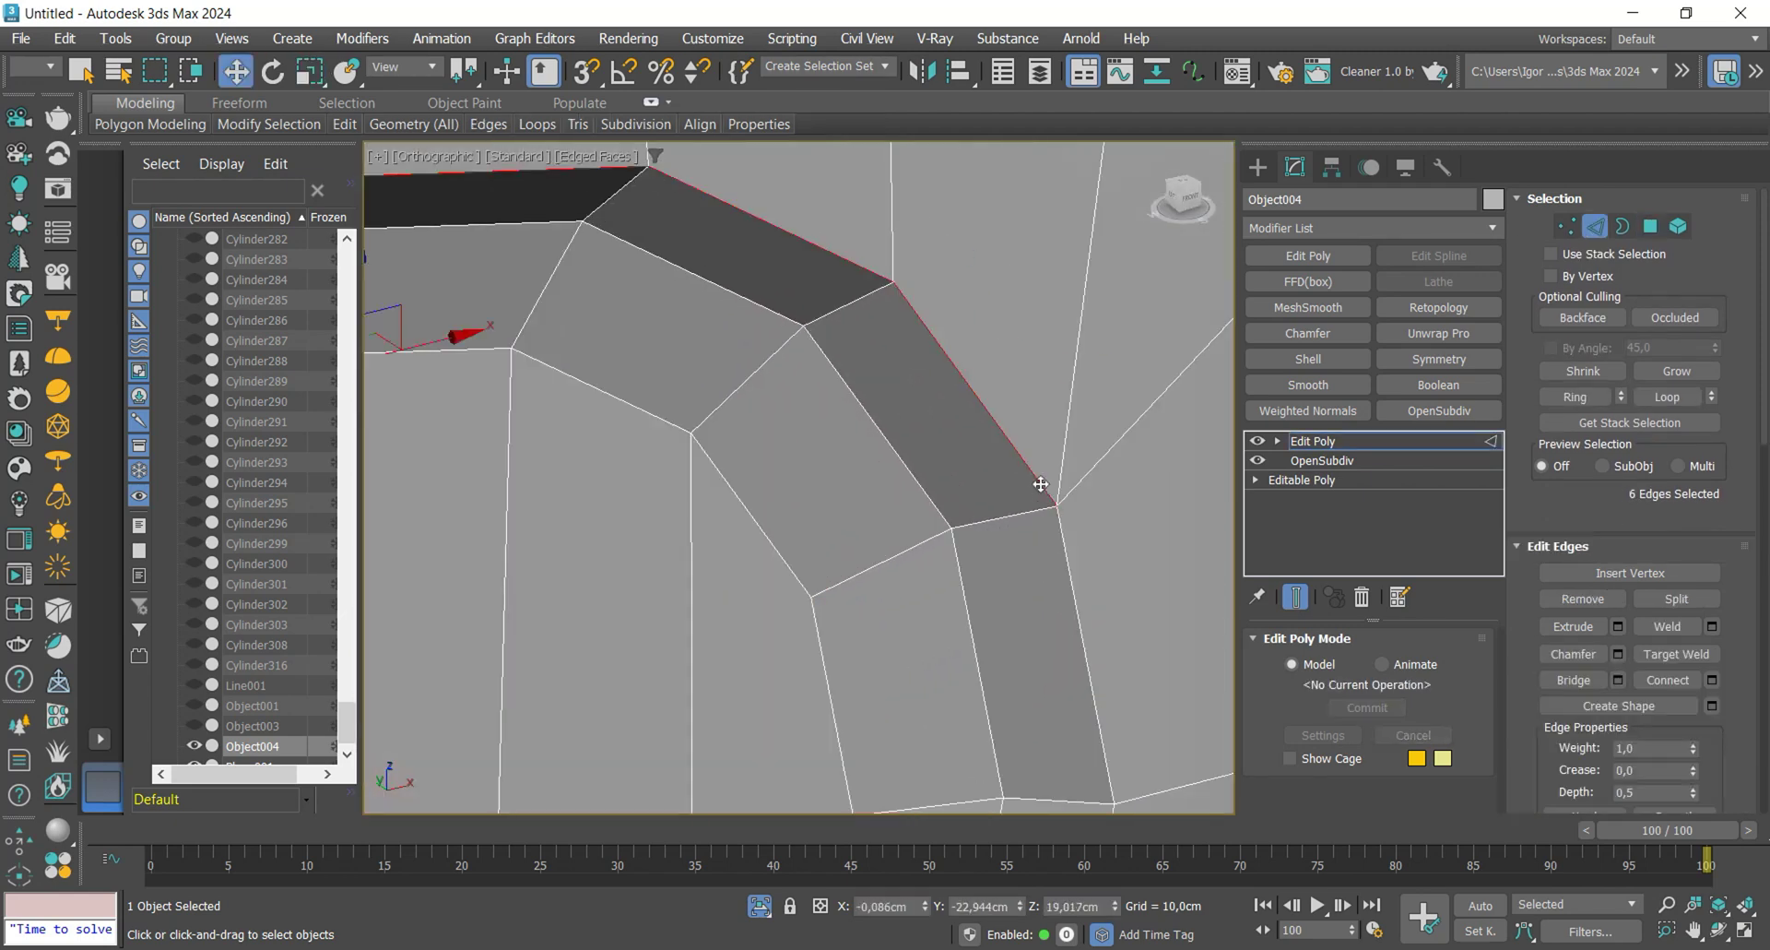
double_click(1041, 484)
scroll(1041, 484, "down", 7)
key("ctrl+shift+c")
scroll(1051, 522, "up", 5)
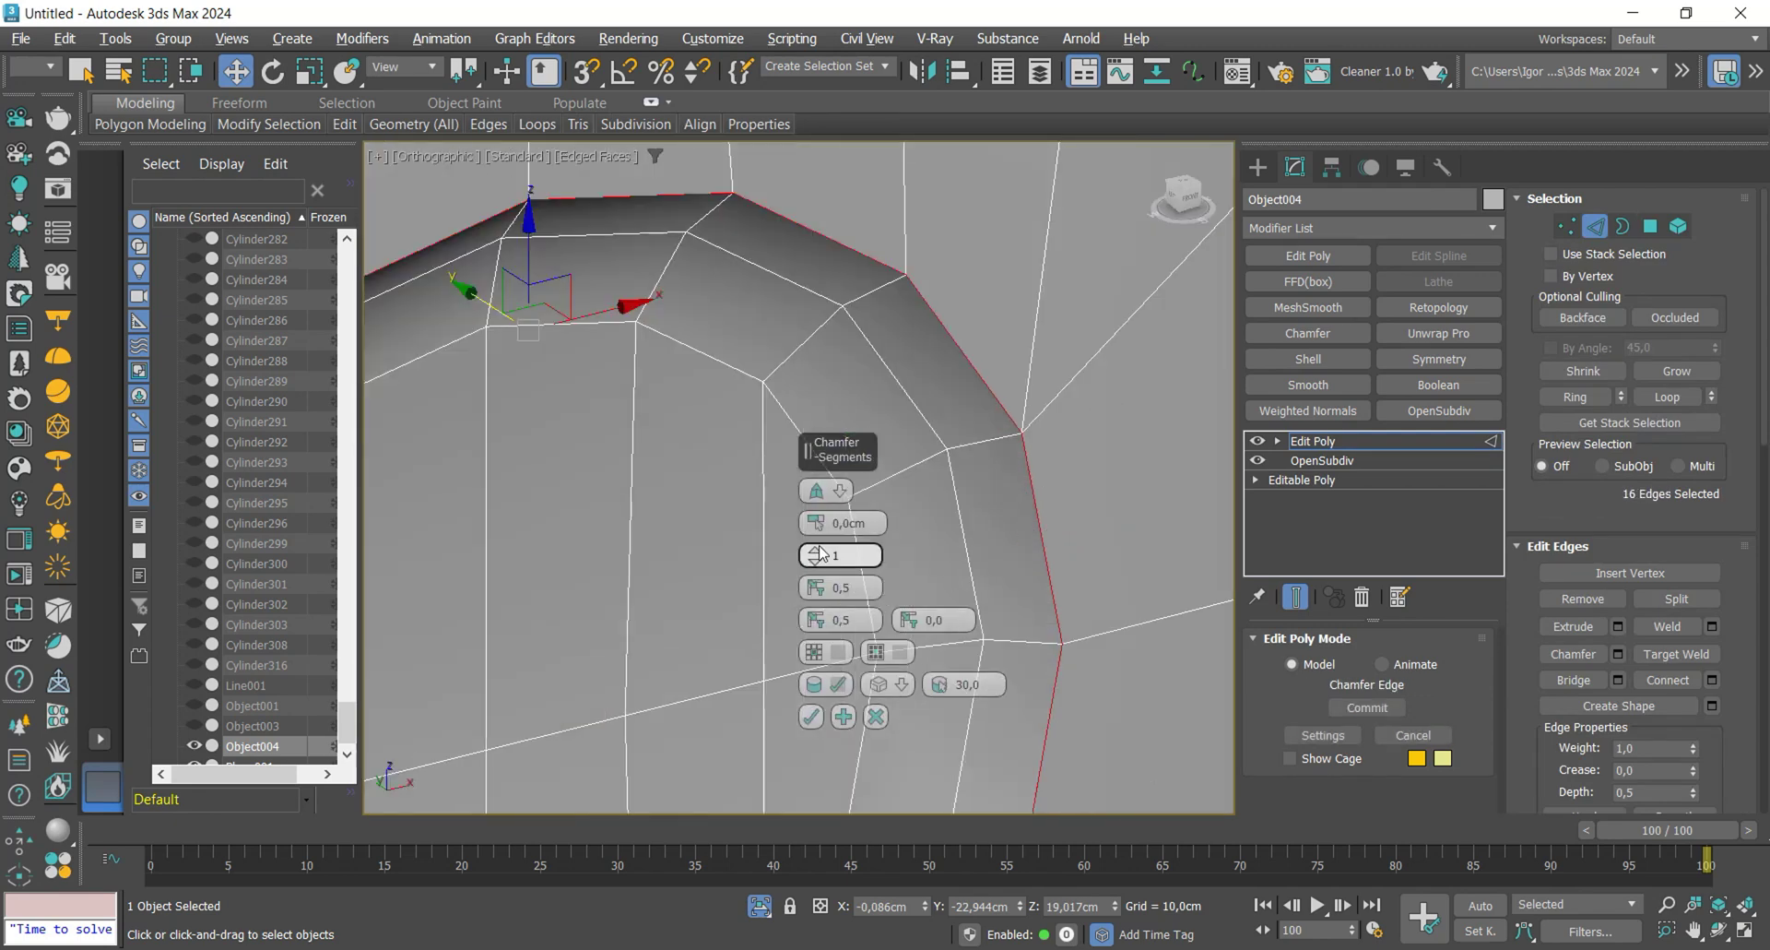
left_click_drag(816, 522, 826, 411)
left_click(811, 716)
scroll(933, 498, "down", 9)
scroll(942, 511, "up", 5)
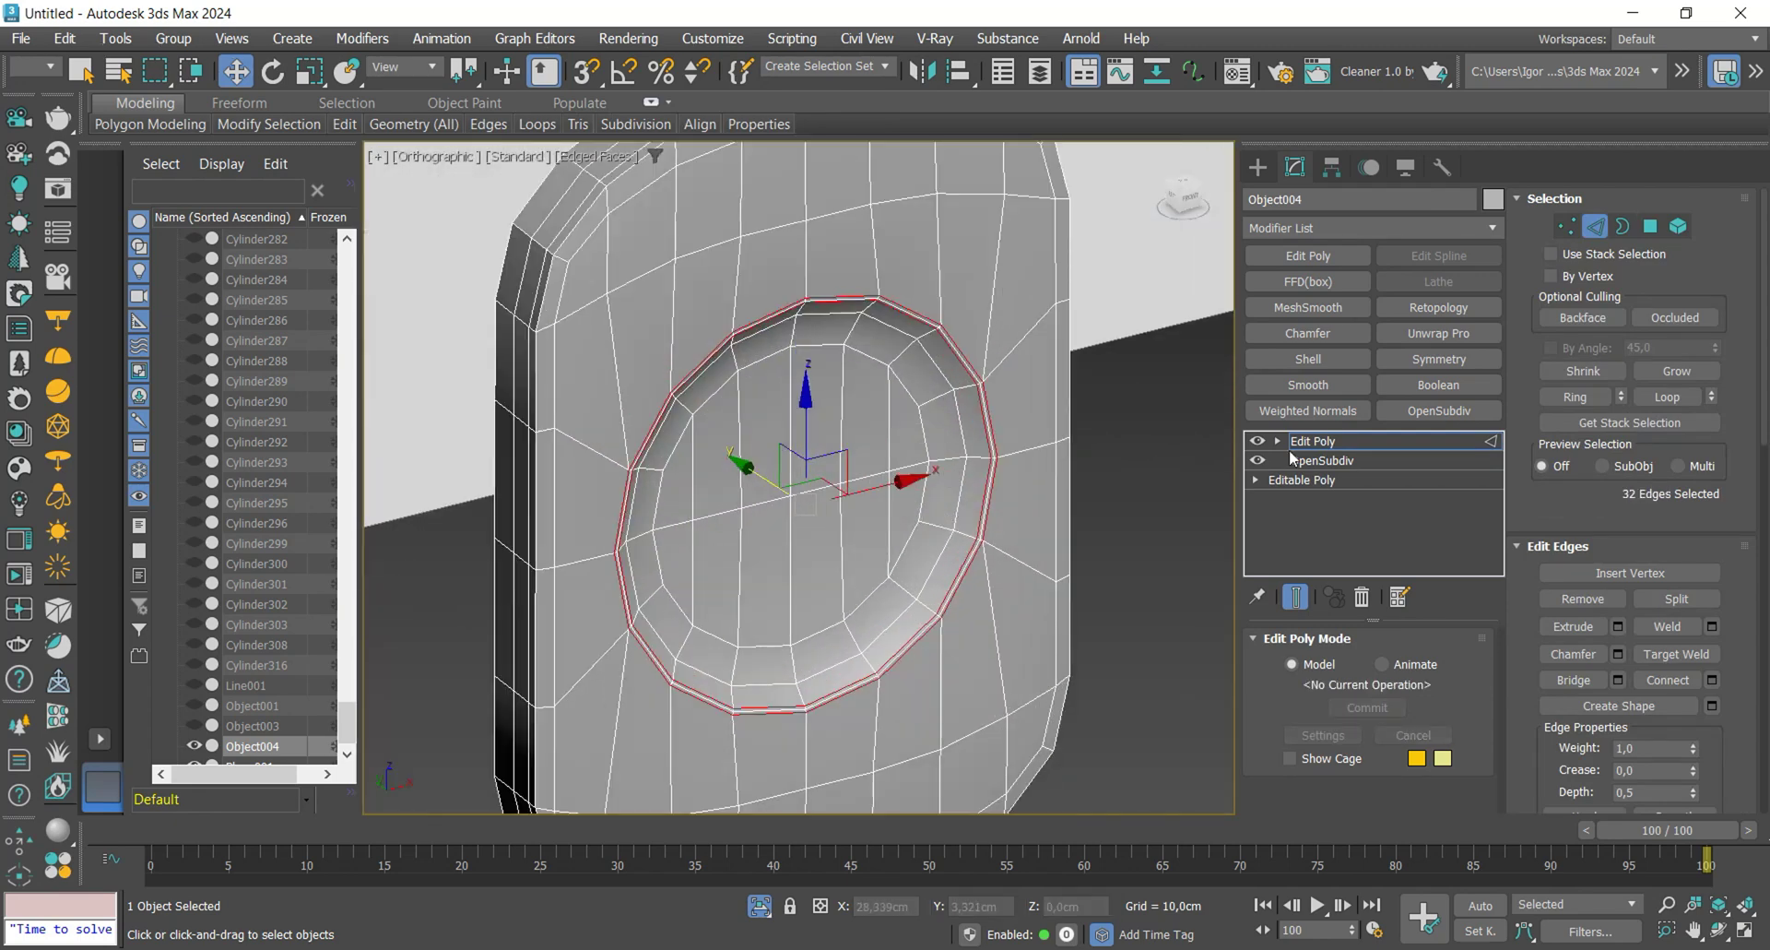
- Add a second OpenSubdiv modifier above the button's Edit Poly and check the smoothed shape from the front
left_click(1310, 443)
scroll(978, 488, "down", 4)
middle_click_drag(996, 488, 940, 465, "alt")
left_click(1427, 412)
key("F4")
middle_click_drag(1134, 479, 929, 467, "alt")
scroll(992, 476, "down", 2)
key("f")
scroll(990, 478, "up", 3)
key("F4")
scroll(988, 479, "down", 2)
key("F4")
scroll(978, 478, "down", 4)
- Exit isolation and turn on the housing's OpenSubdiv smoothing to check the button in its slot
key("alt+q")
left_click(933, 467)
left_click(1257, 443)
middle_click_drag(991, 588, 913, 609, "alt")
left_click(920, 732)
scroll(927, 590, "up", 3)
key("f")
key("F4")
scroll(821, 710, "up", 5)
key("F4")
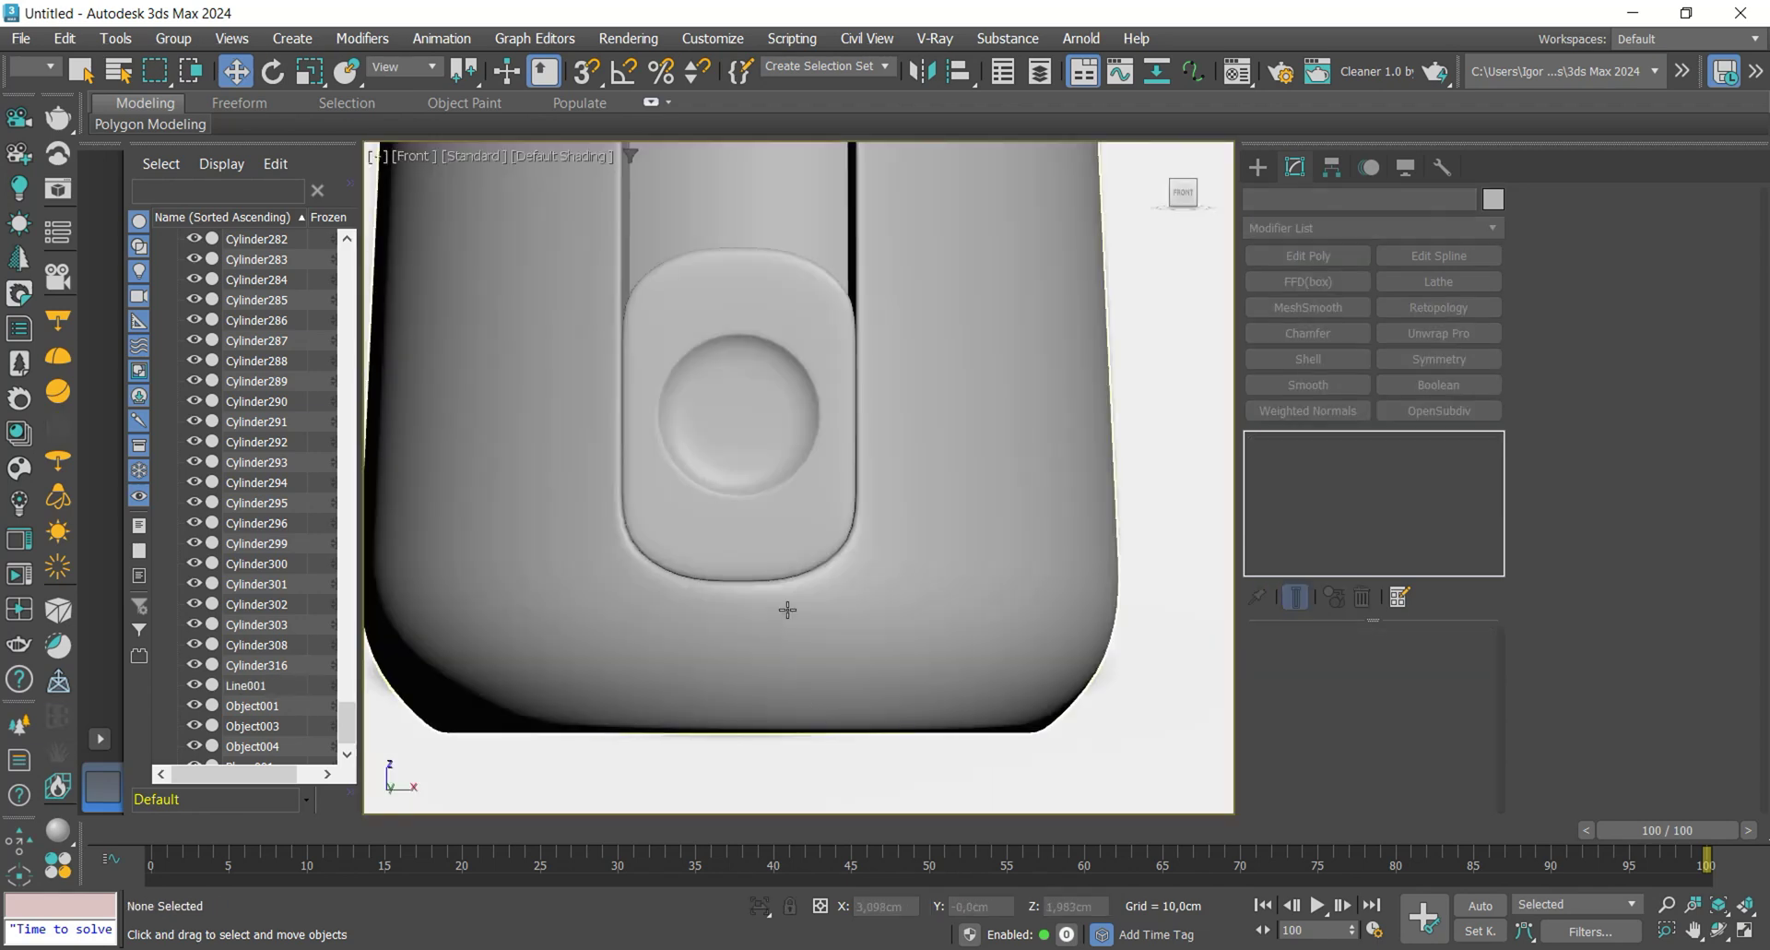
- Turn off the housing's OpenSubdiv and select the horizontal edge loop just below the slot in its Edit Poly
left_click(787, 609)
scroll(801, 598, "down", 4)
left_click(1256, 442)
left_click(1312, 460)
scroll(1014, 576, "up", 4)
key("F4")
scroll(957, 578, "down", 4)
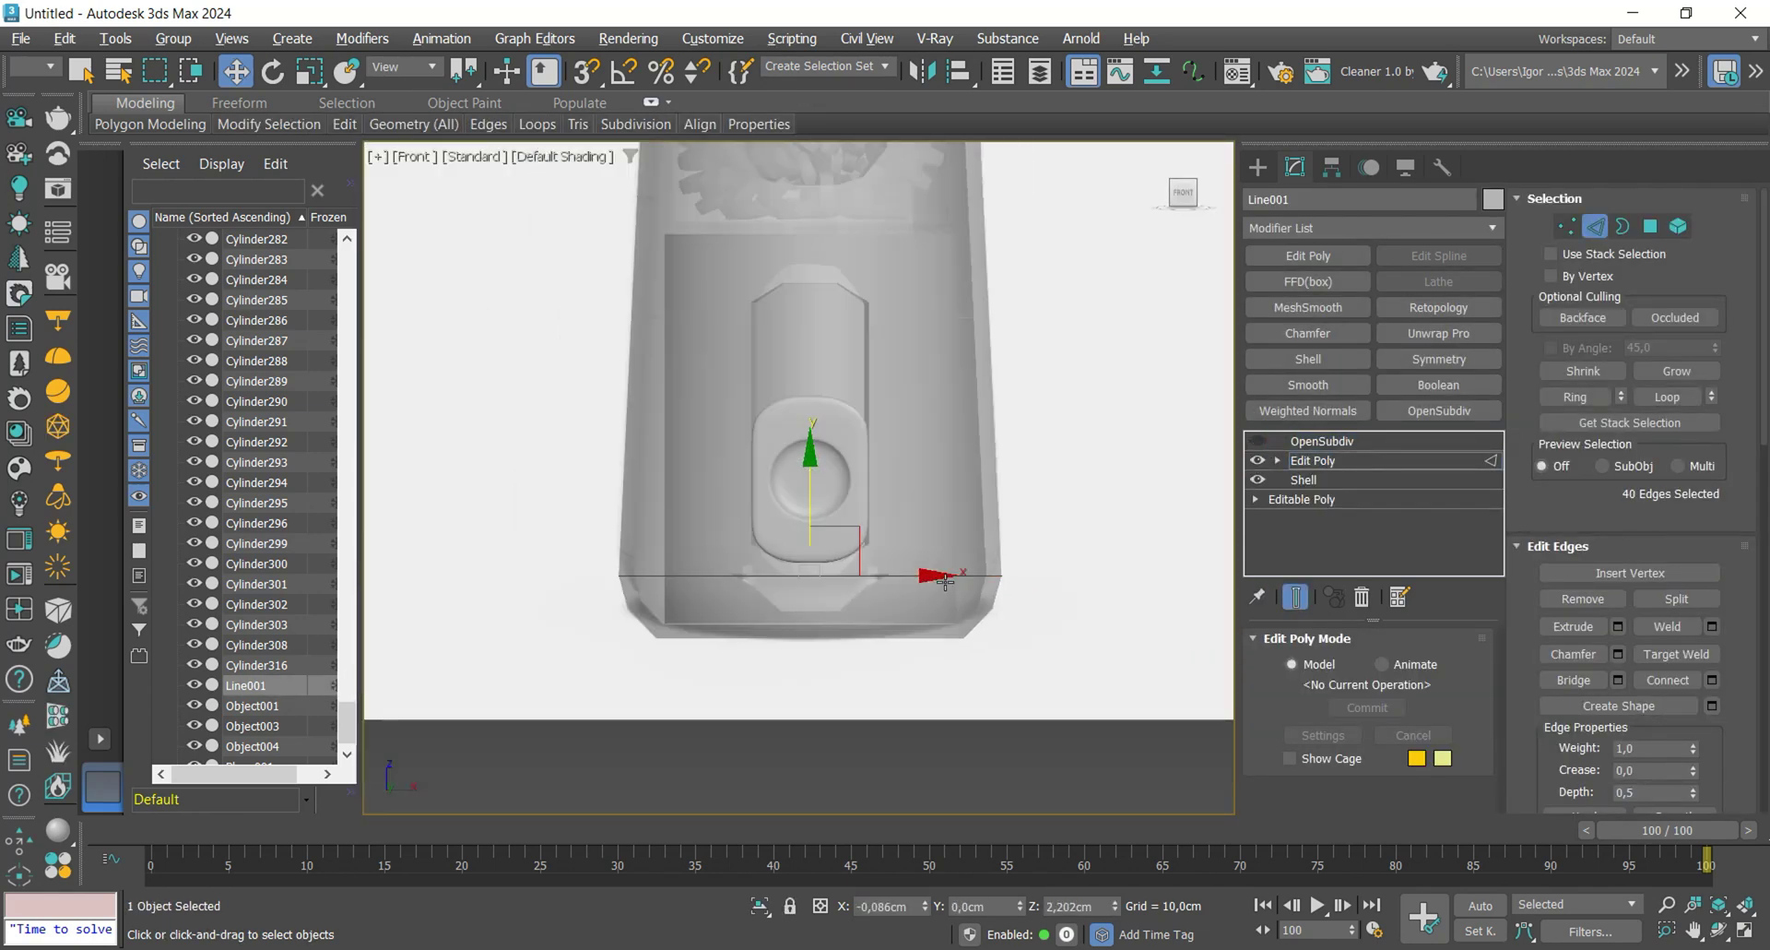
- Extrude the edge loop below the slot inward about 0.1 cm wide to form a seam groove around the housing
middle_click_drag(944, 583, 866, 613, "alt")
scroll(867, 613, "up", 4)
key("F4")
left_click(1617, 626)
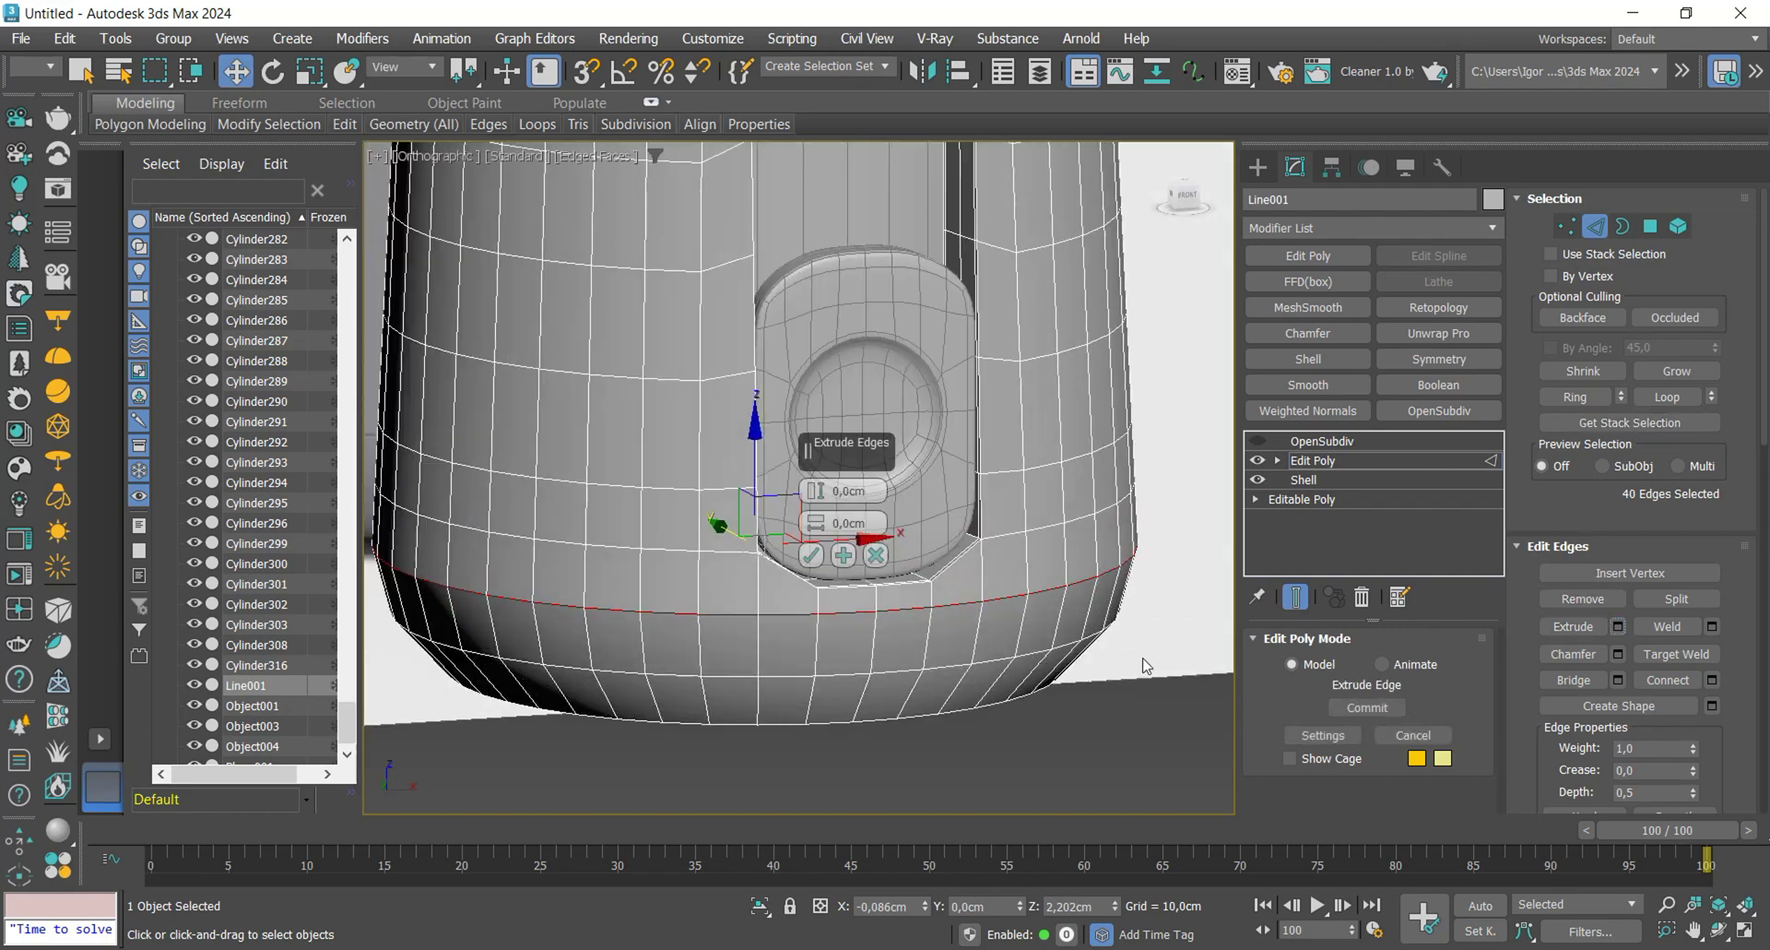
scroll(942, 580, "up", 5)
key("F3")
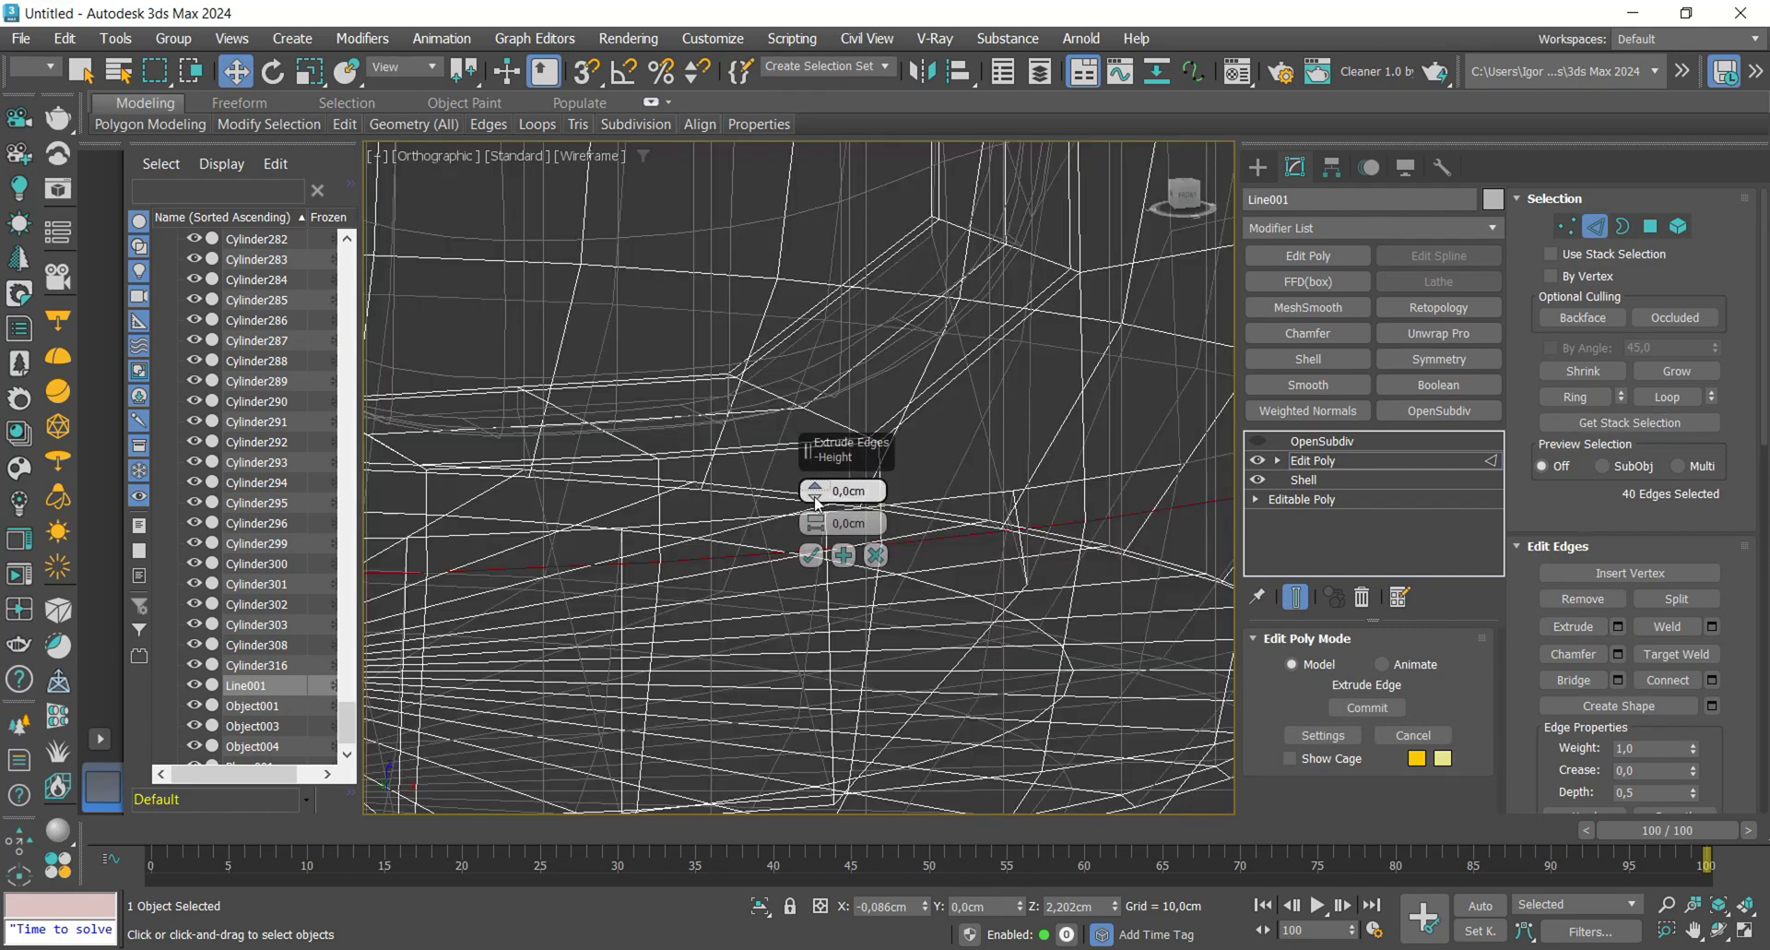
key("F3")
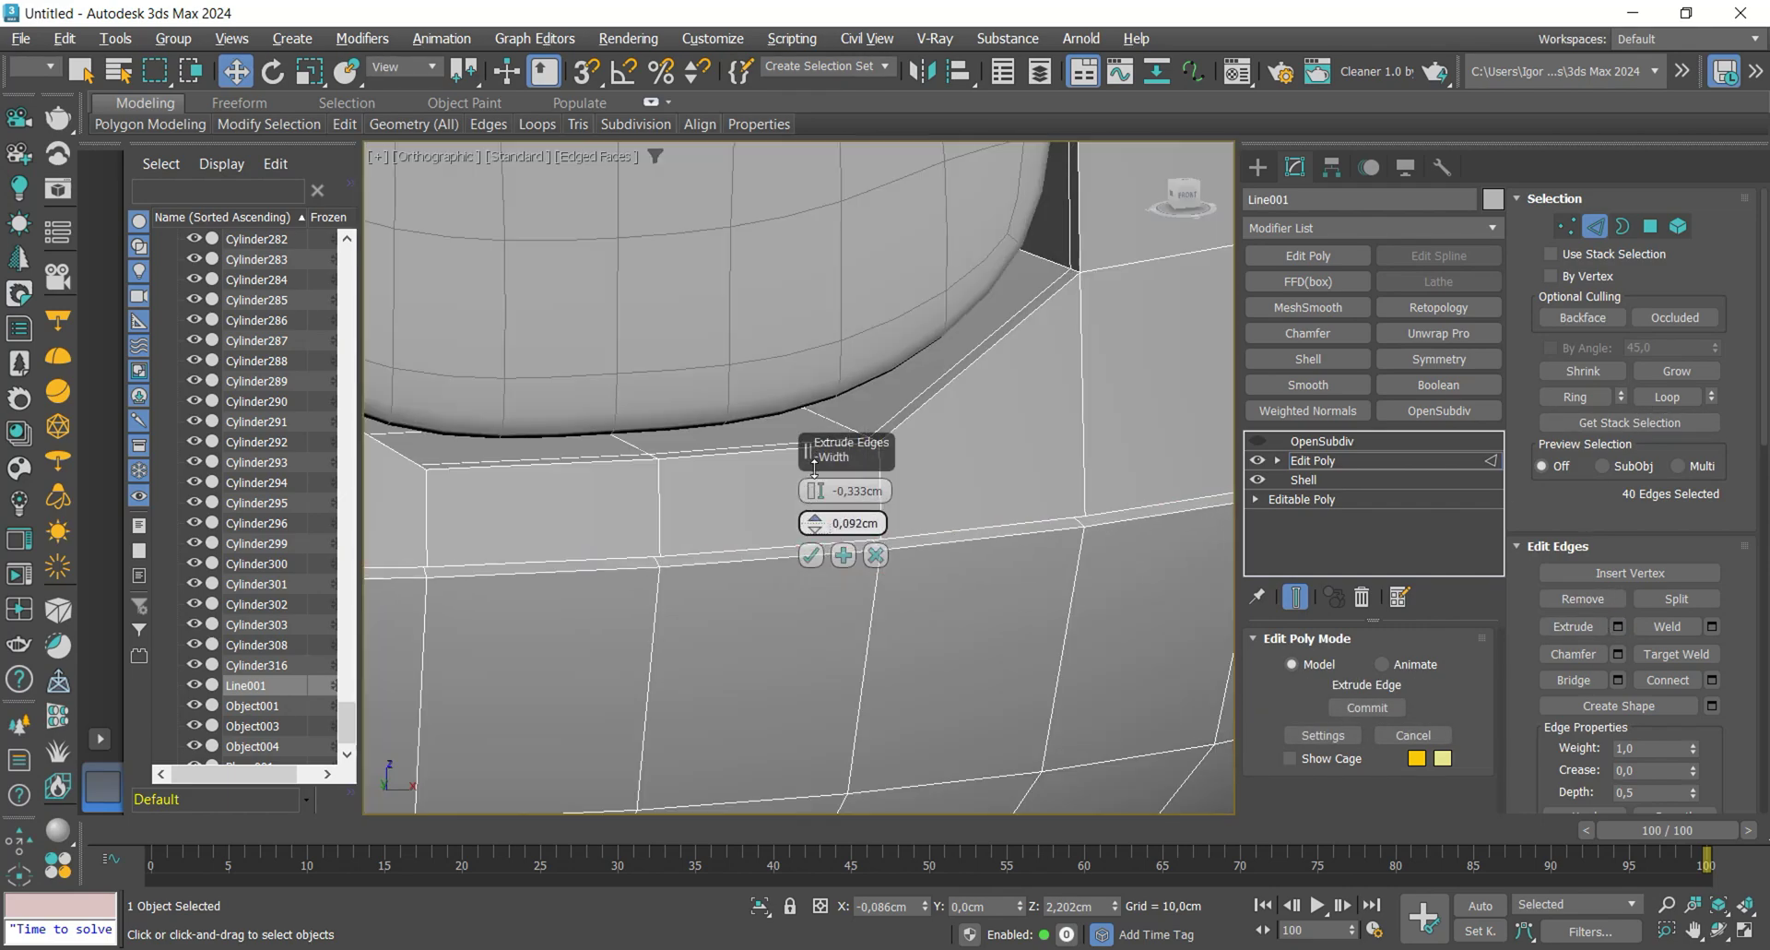
key("F3")
key("F3")
left_click(823, 557)
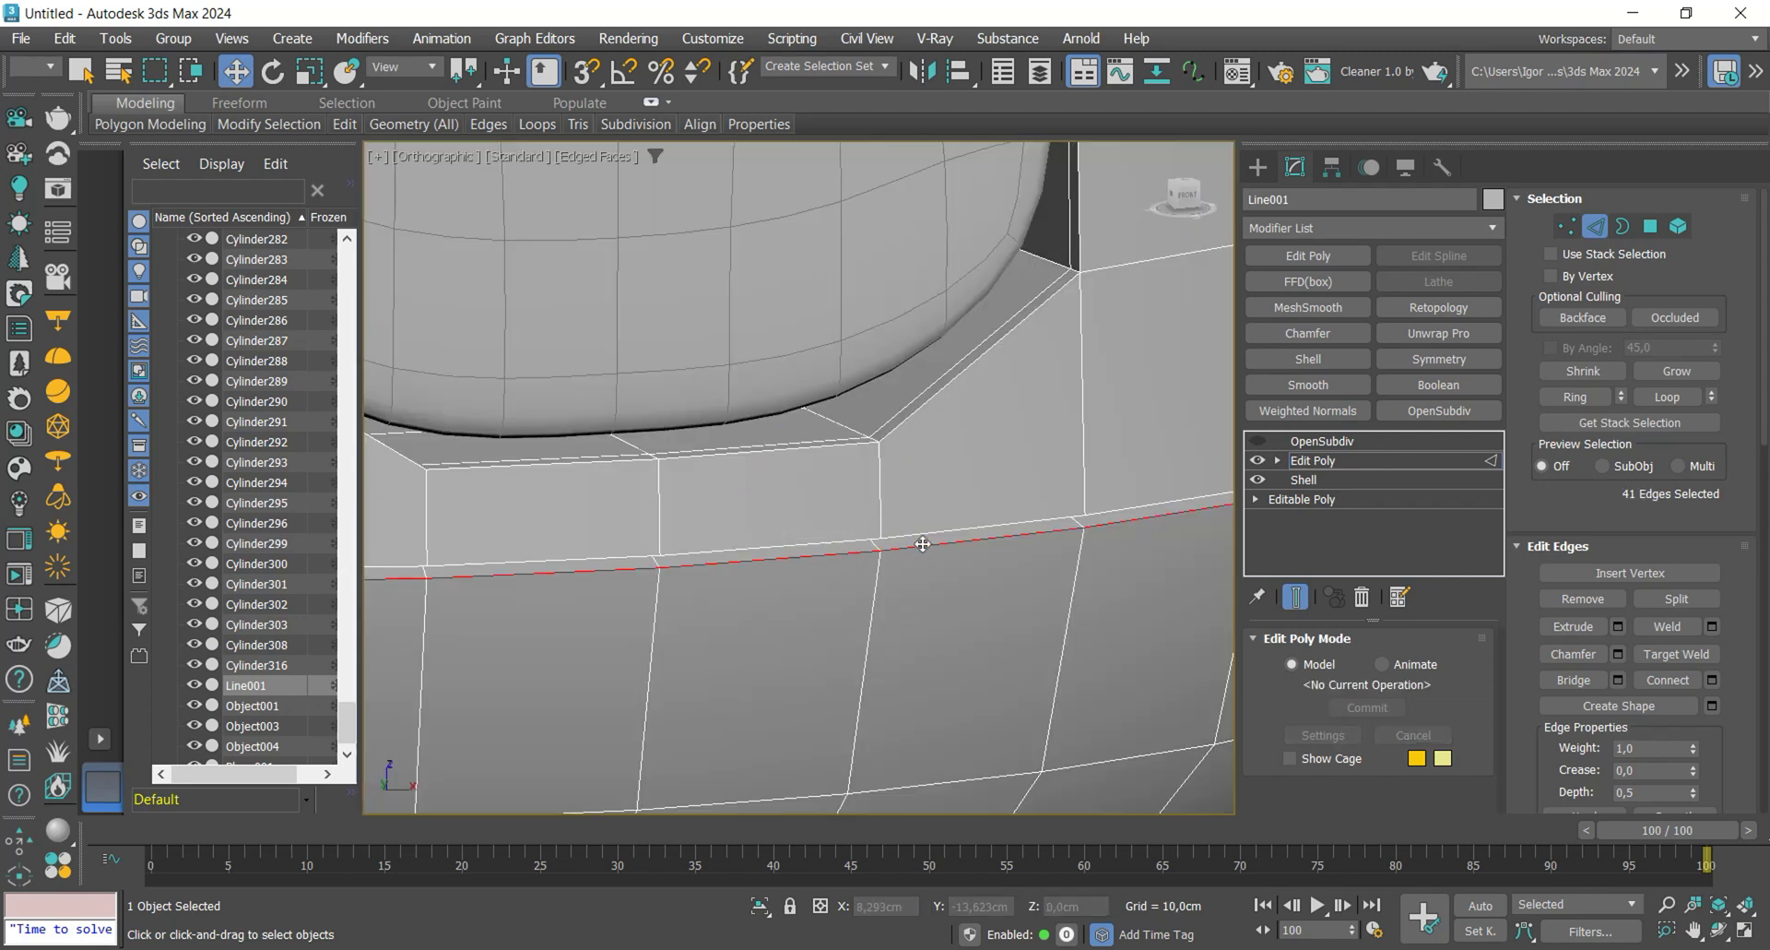
- Select the border edge loops of the lower seam groove and chamfer them slightly
key("ctrl+shift+c")
scroll(883, 458, "up", 3)
left_click_drag(826, 528, 814, 461)
left_click(811, 716)
- Connect the housing's ring of vertical edges between the pill window and the slider slot with one edge loop
scroll(819, 708, "down", 8)
middle_click_drag(792, 231, 819, 498)
key("f")
scroll(763, 685, "up", 2)
scroll(764, 685, "down", 4)
scroll(810, 506, "up", 4)
key("alt+r")
key("ctrl+shift+e")
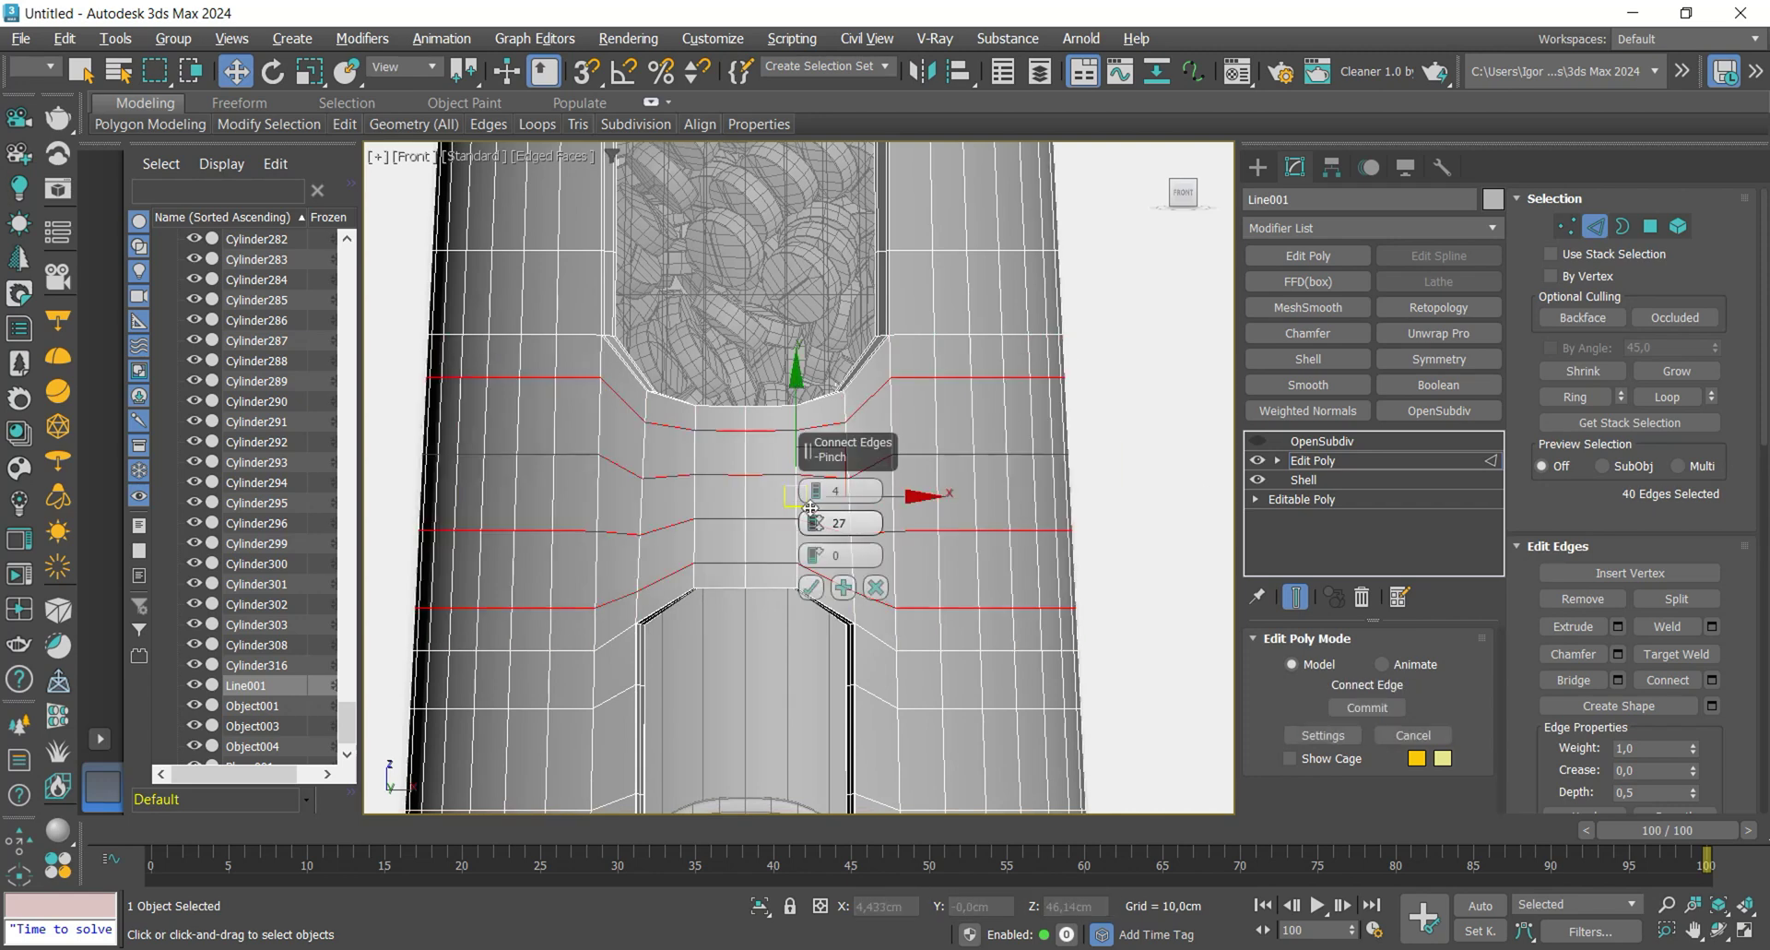
left_click(810, 588)
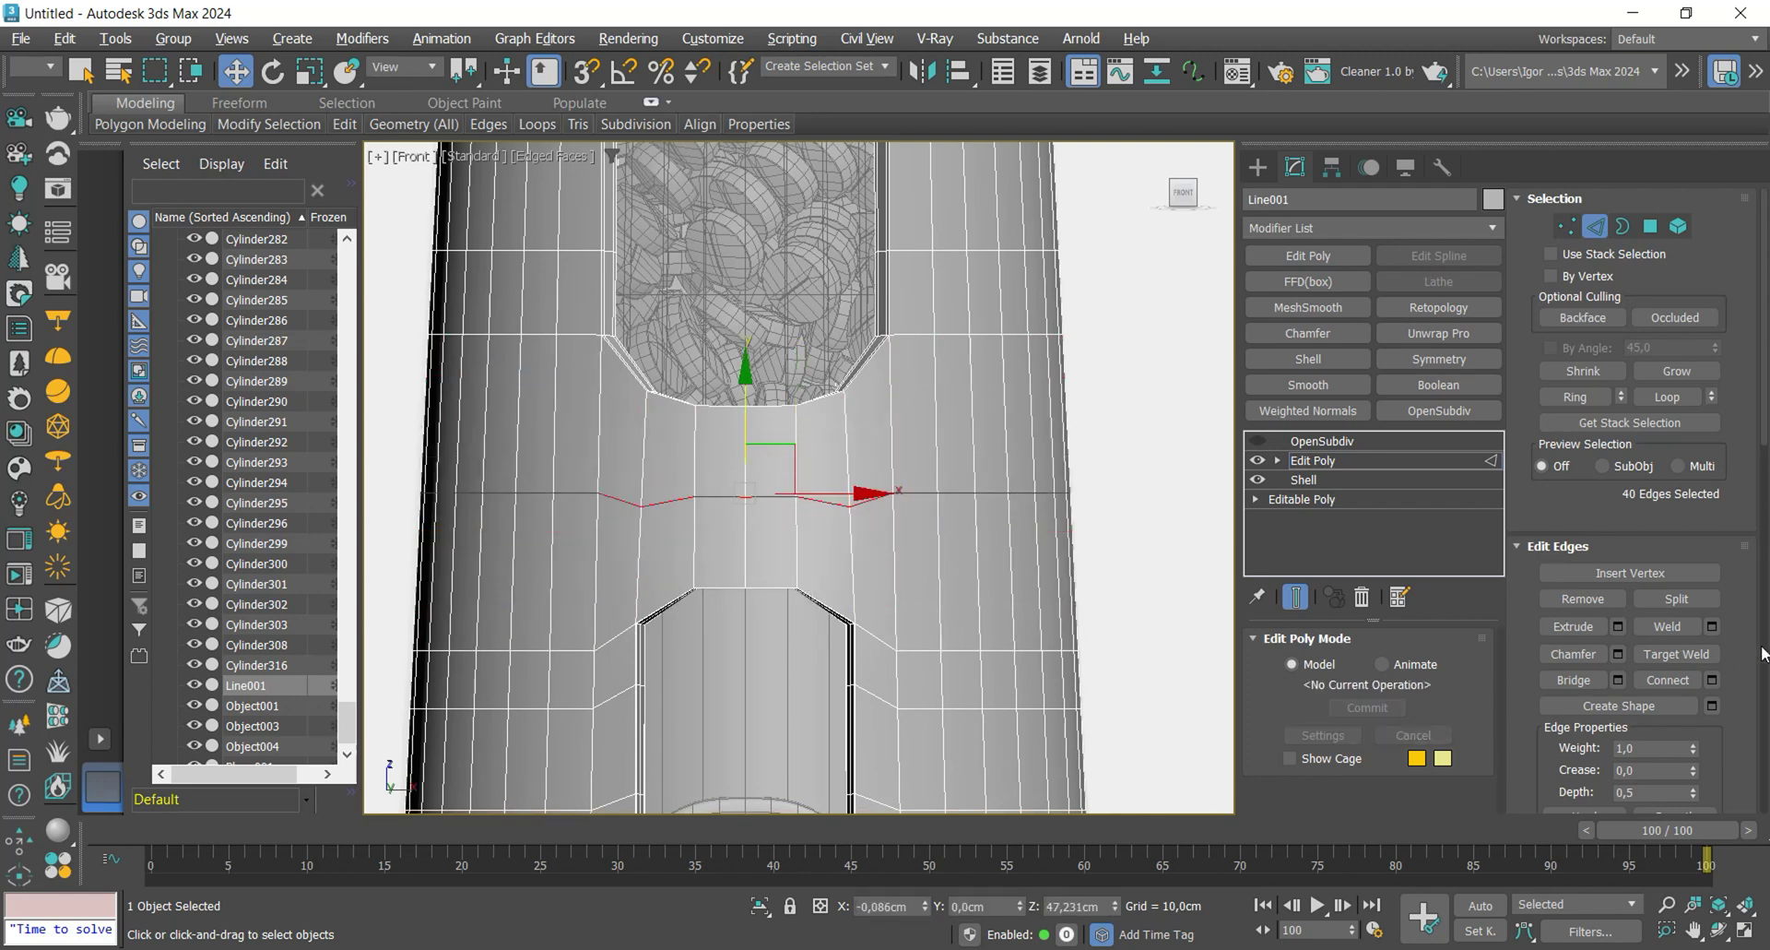
- Make the new edge loop between the window and the slot planar along Y
scroll(1762, 653, "down", 5)
scroll(1726, 641, "down", 3)
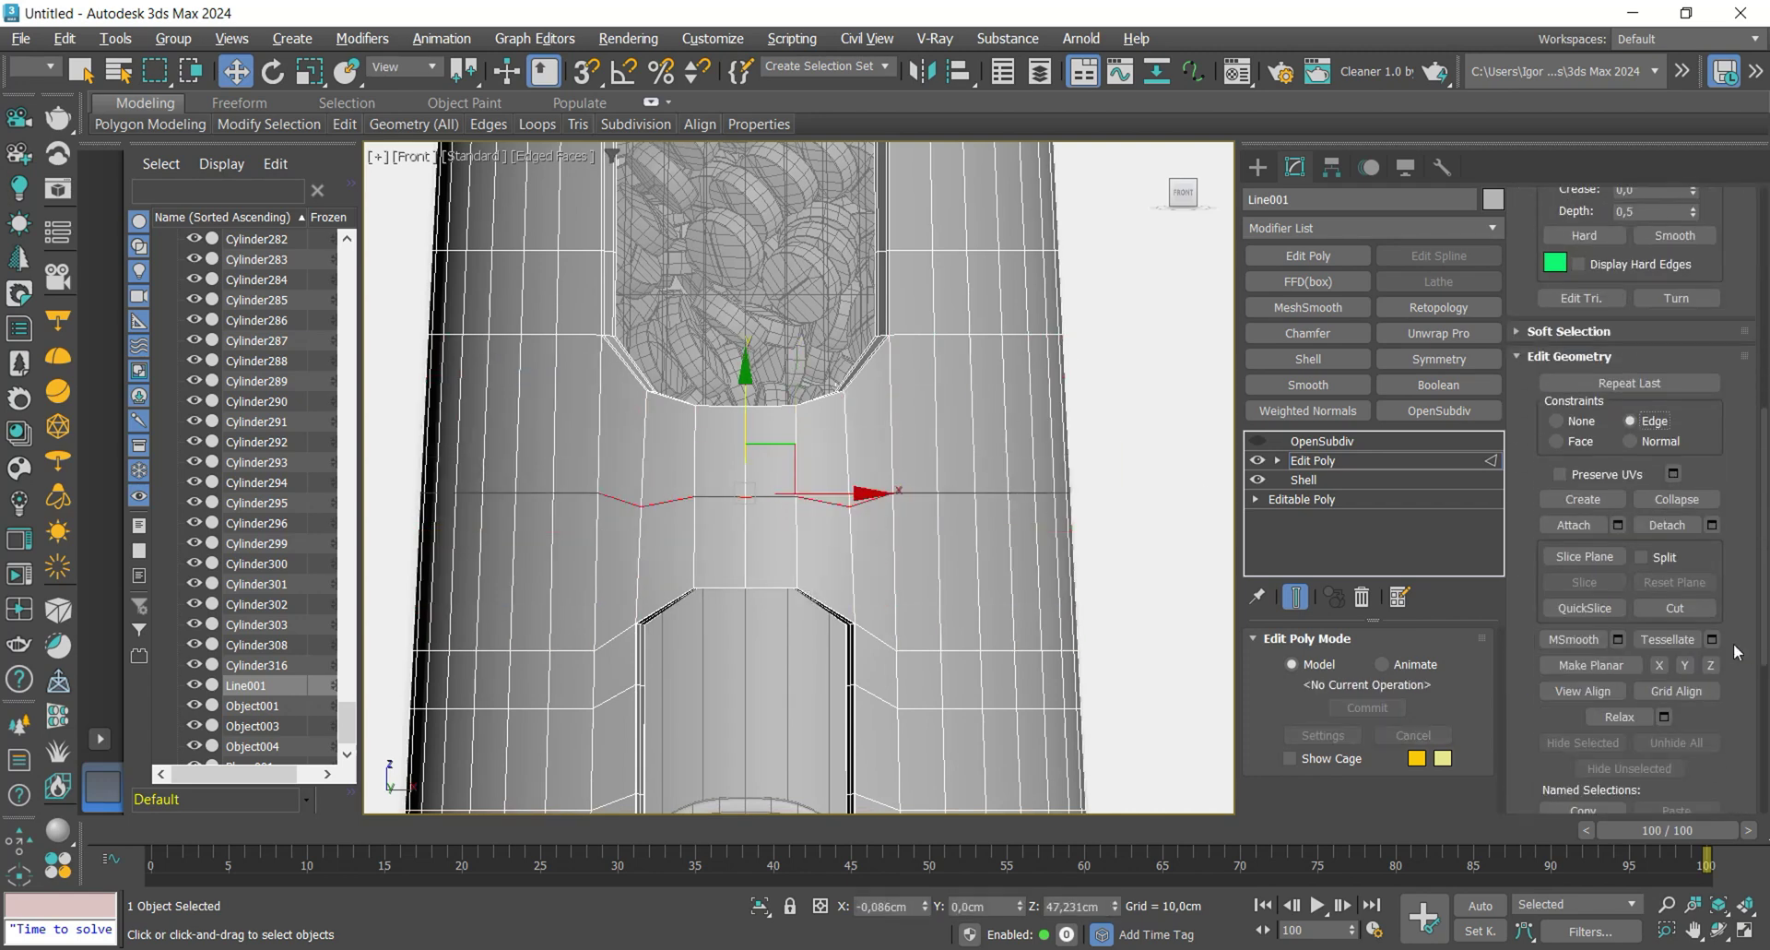
left_click(1685, 664)
- Move the reference image plane sideways so its dispenser stands beside the model
scroll(976, 553, "down", 8)
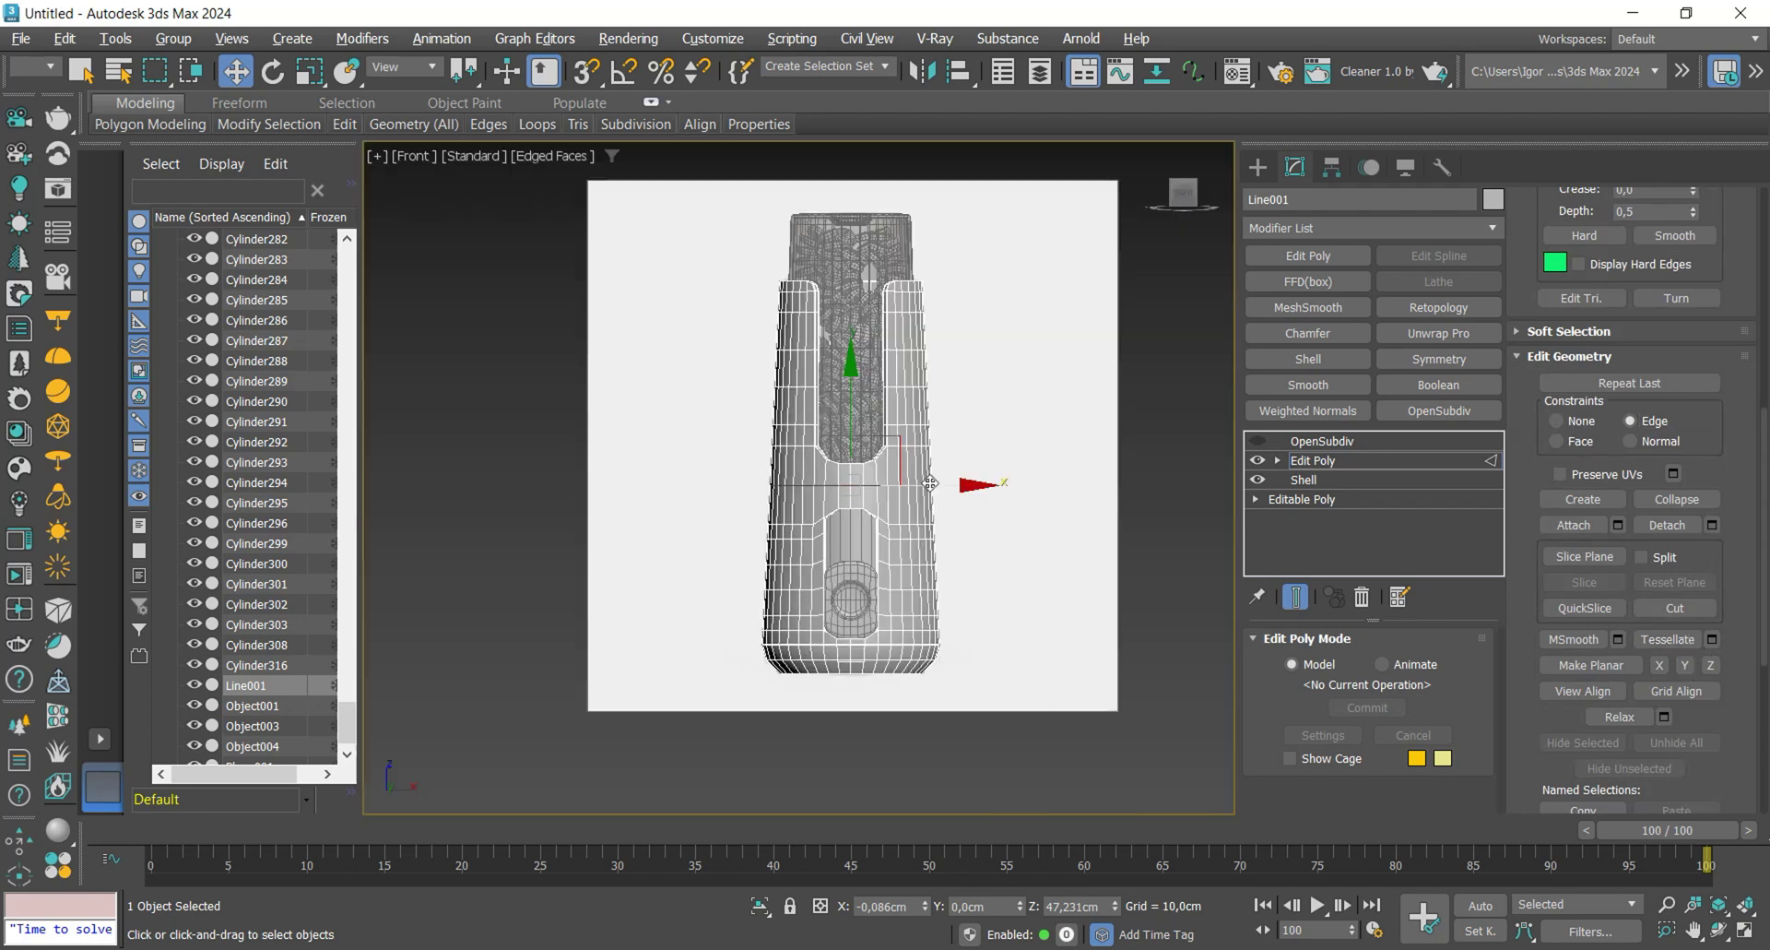
left_click(966, 466)
left_click_drag(968, 447, 1116, 447)
scroll(970, 493, "up", 5)
- Reselect the housing's middle edge loop and raise it to about Z 50.18 cm, level with the reference seam
left_click(694, 468)
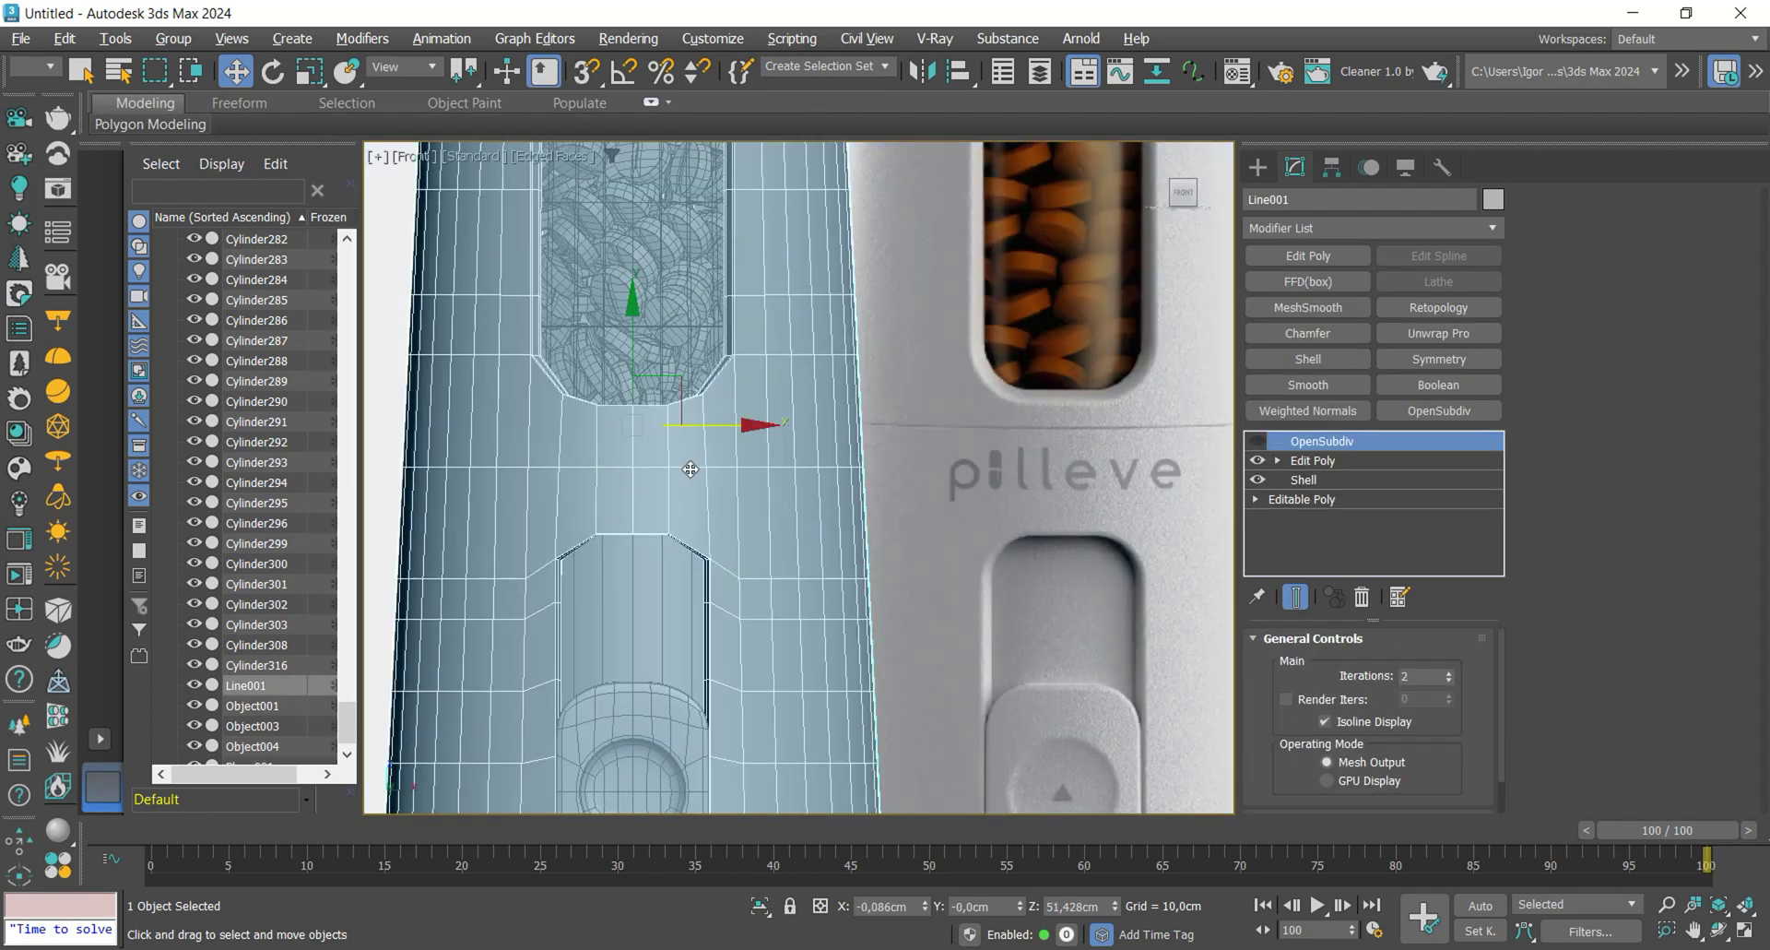
left_click(1299, 465)
key("2")
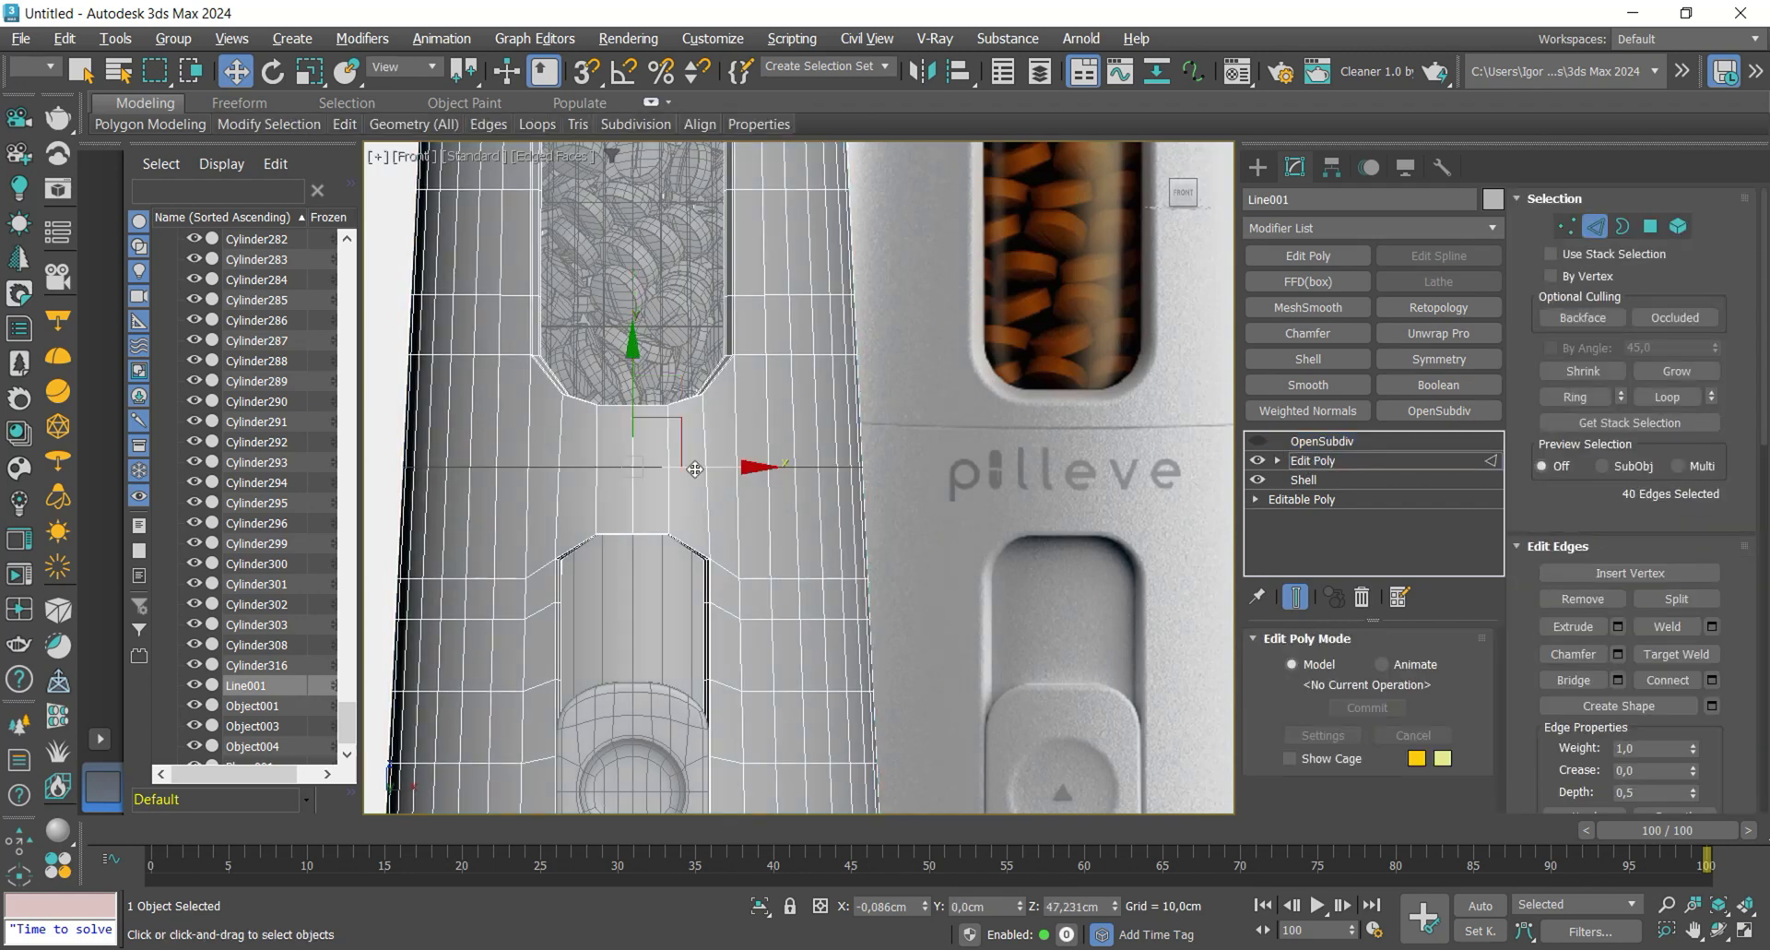
scroll(1720, 664, "down", 5)
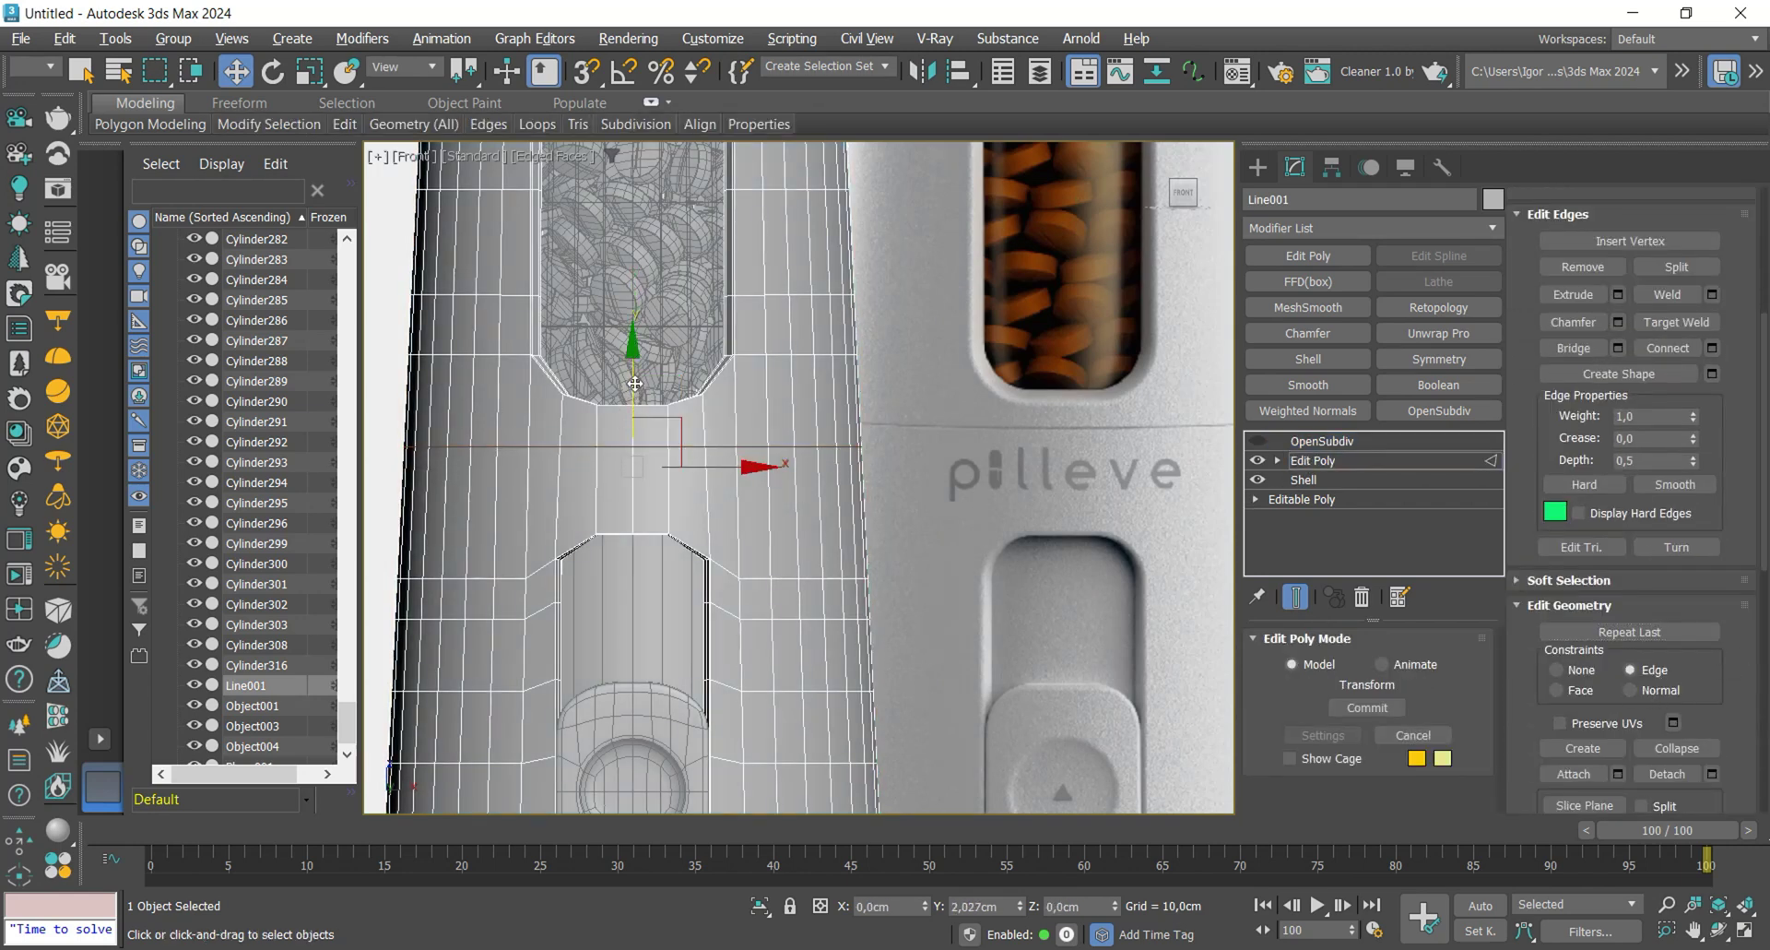
left_click_drag(637, 375, 636, 374)
- Extrude the middle edge loop by -0.515 cm with 0.107 cm width and chamfer the groove's edges
middle_click_drag(638, 380, 724, 494, "alt")
scroll(752, 528, "up", 5)
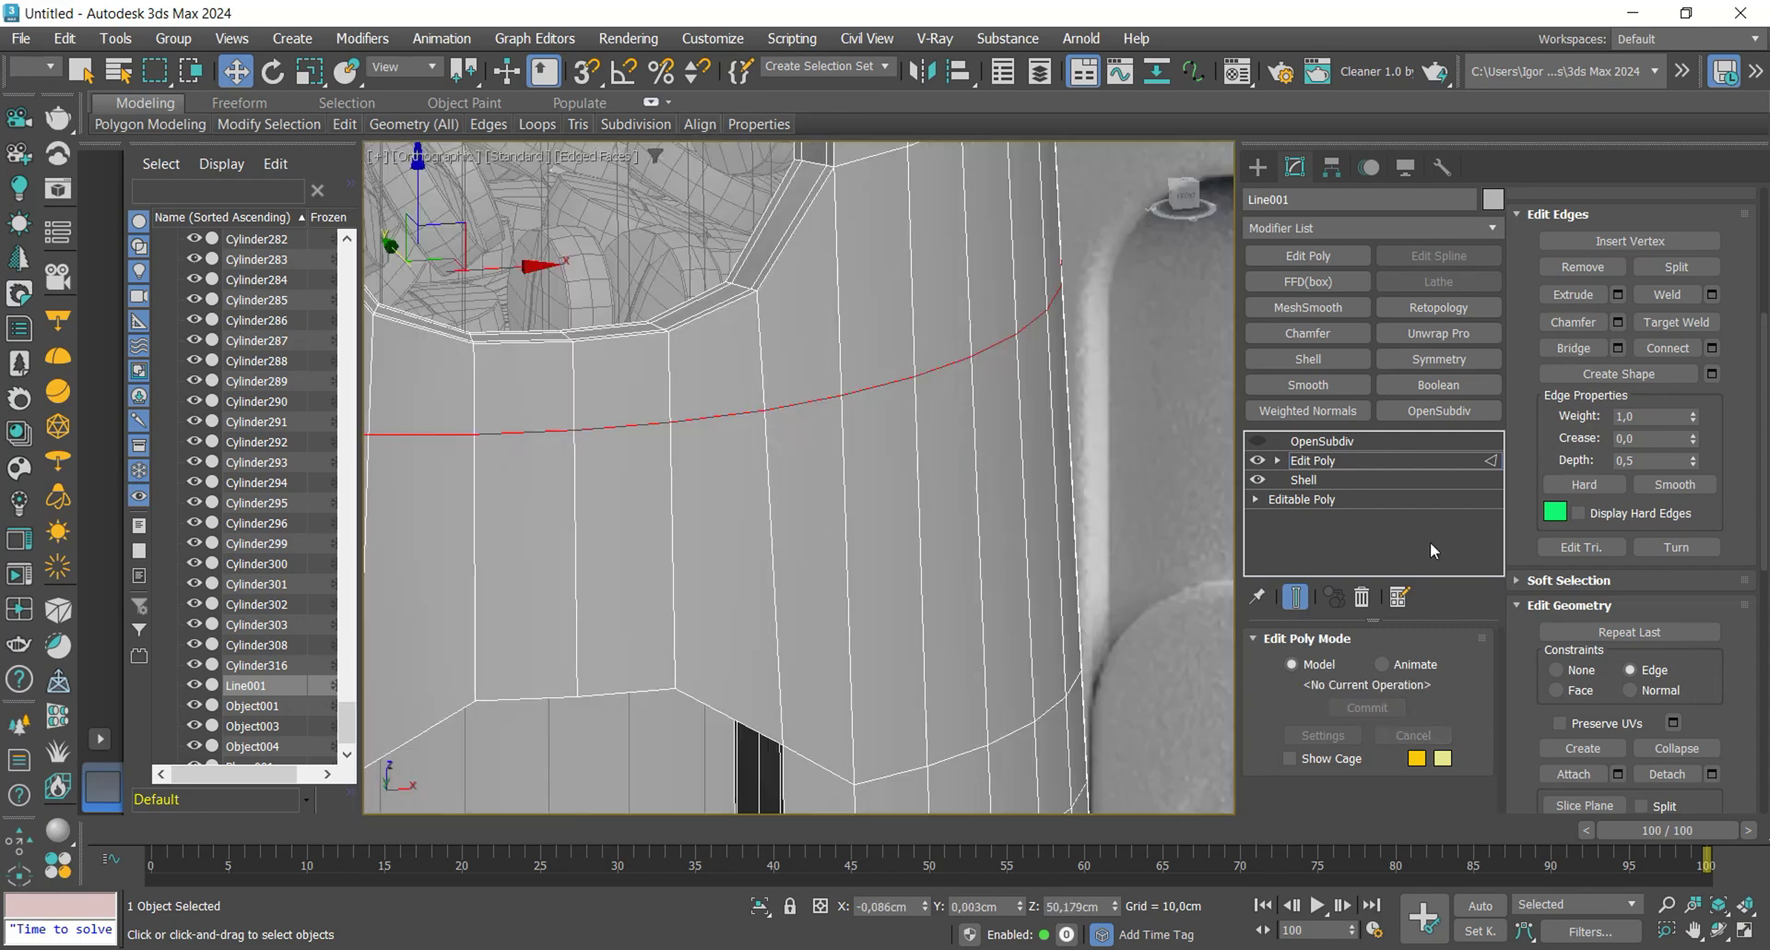
left_click(1617, 295)
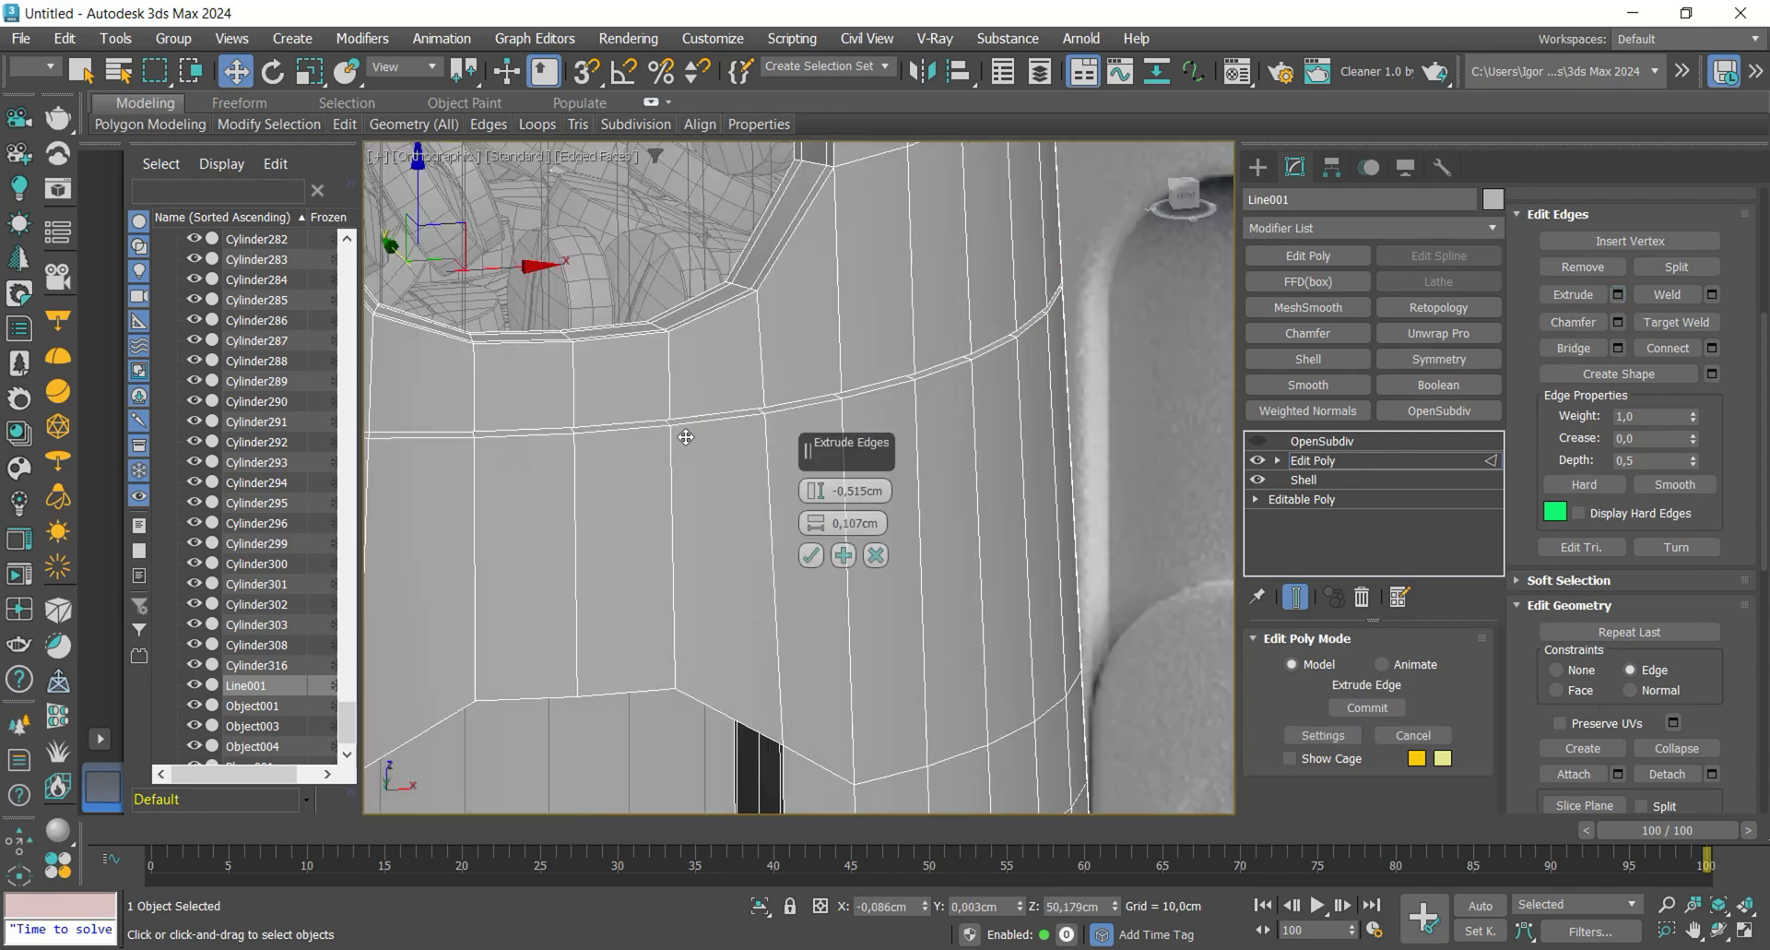
left_click(811, 555)
scroll(819, 403, "up", 3)
left_click(1618, 323)
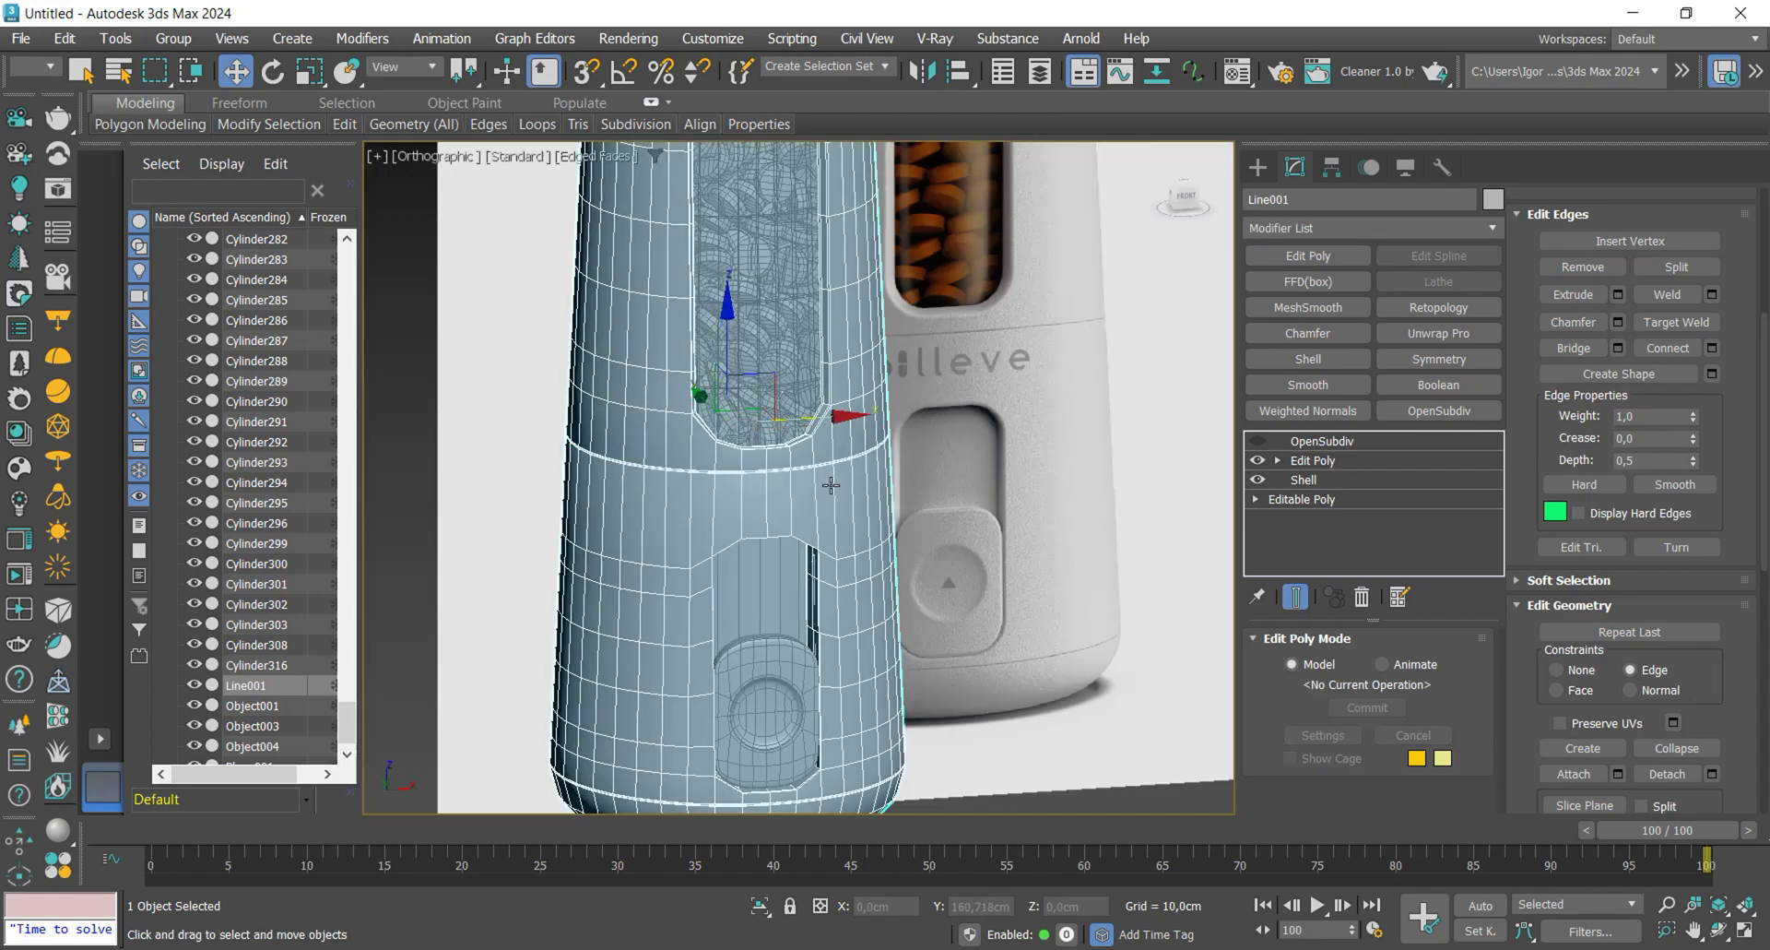
- Turn on the housing's OpenSubdiv, hide the reference plane and show the dispenser in perspective
left_click(1313, 460)
left_click(1321, 440)
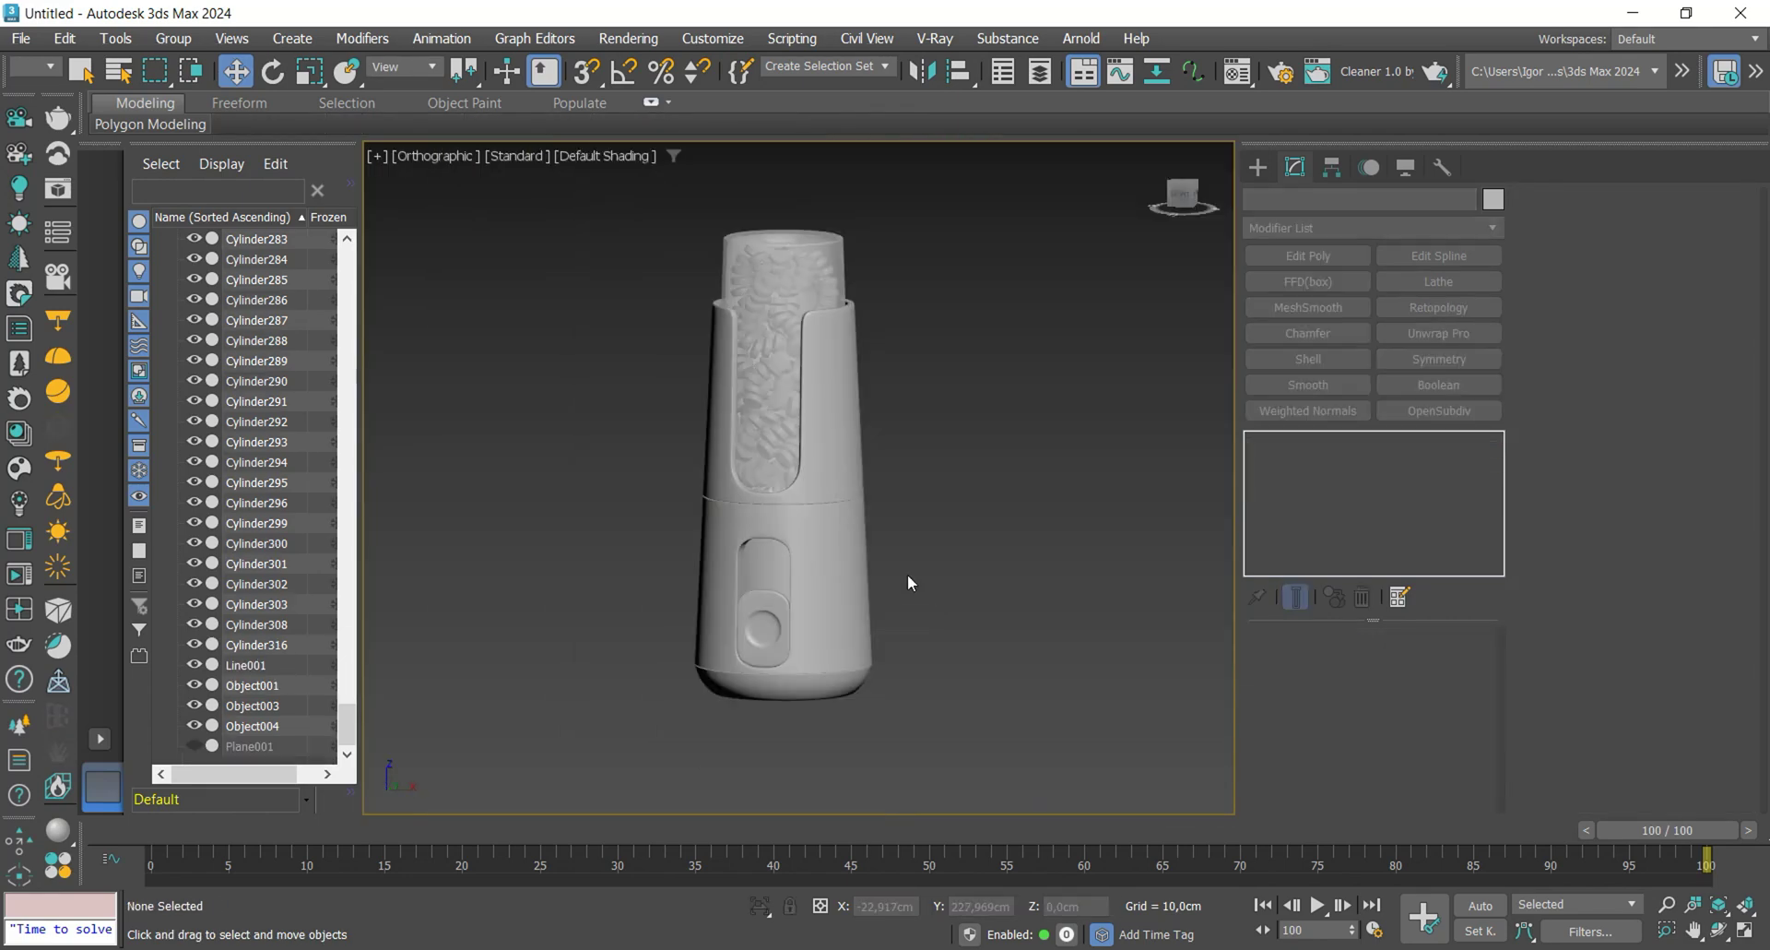
key("p")
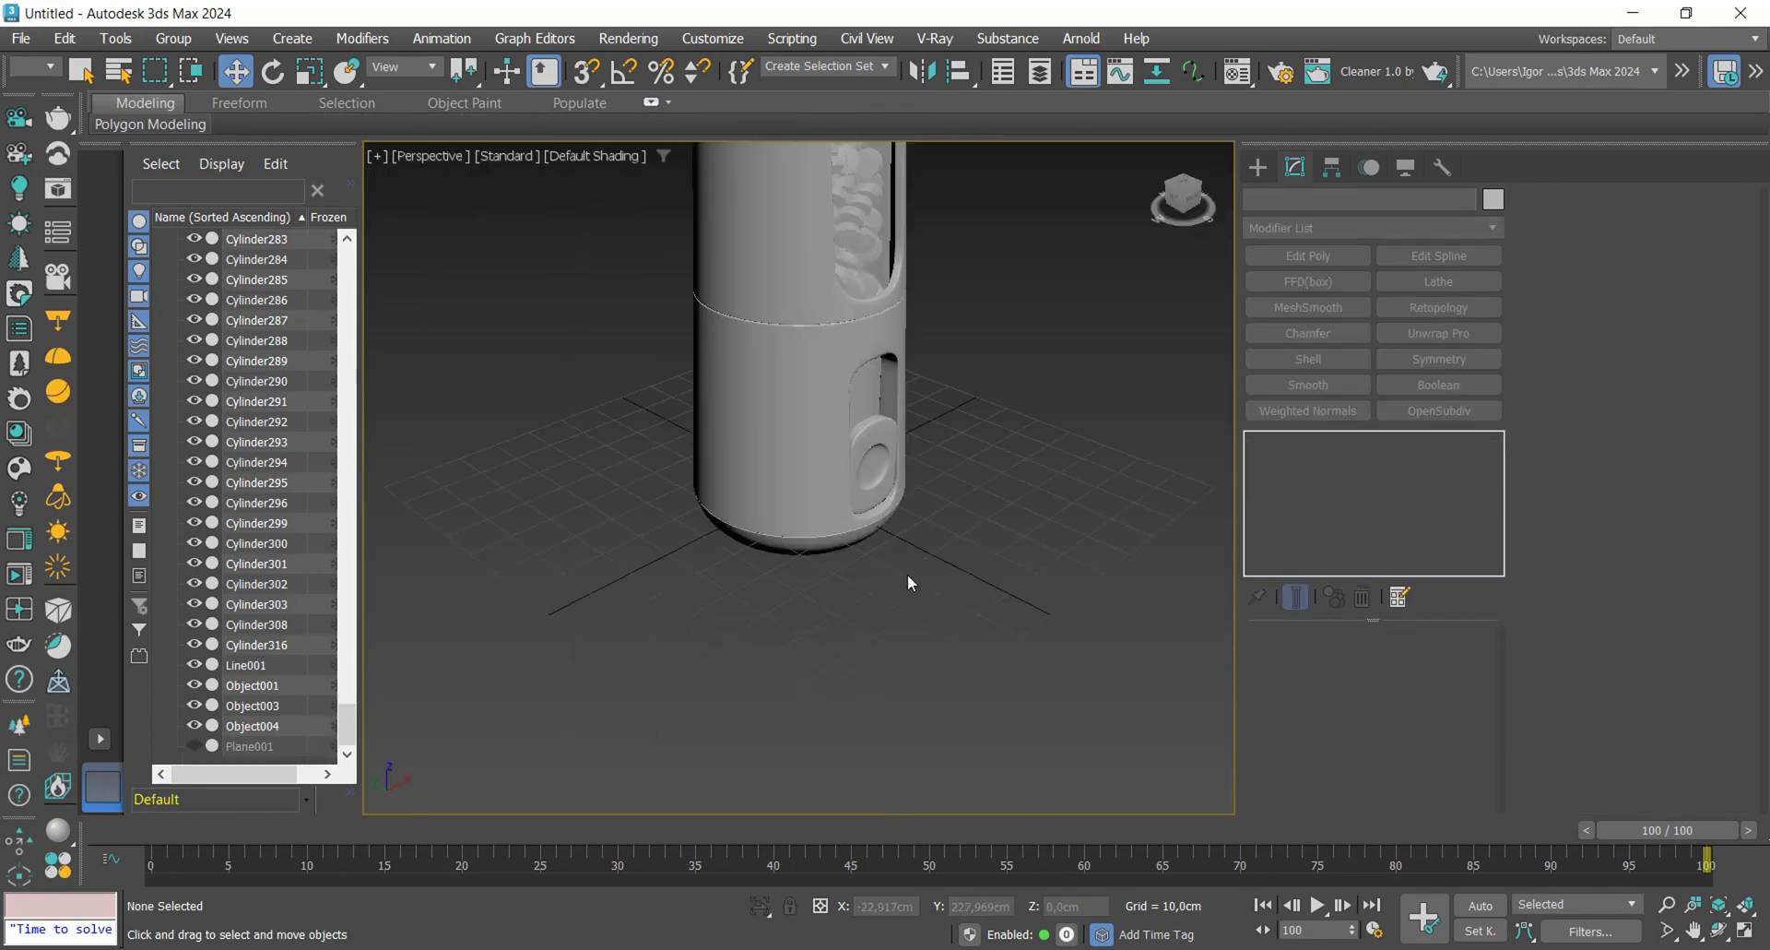